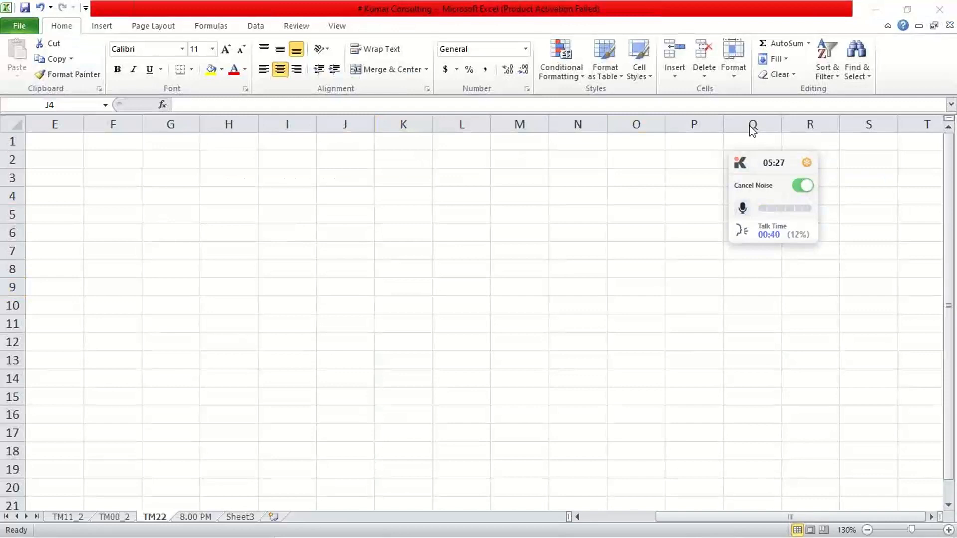
{"action": "left_click", "coordinate": [313, 159]}
{"action": "left_click", "coordinate": [359, 154]}
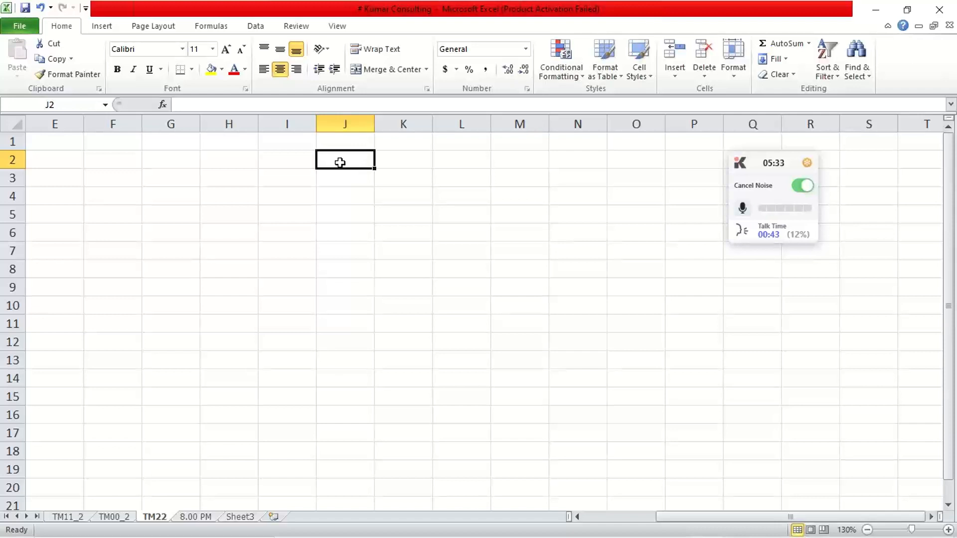
{"action": "left_click", "coordinate": [949, 304]}
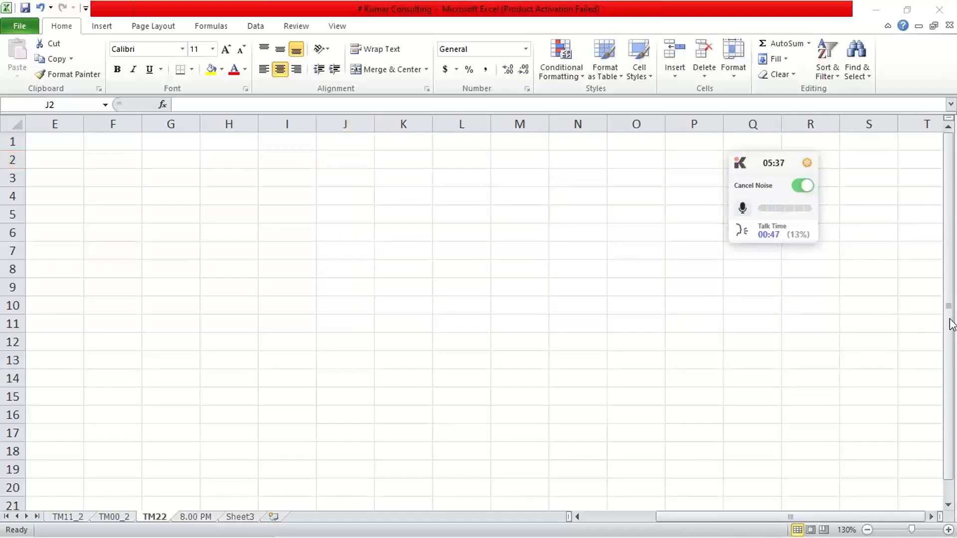
{"action": "left_click", "coordinate": [436, 268]}
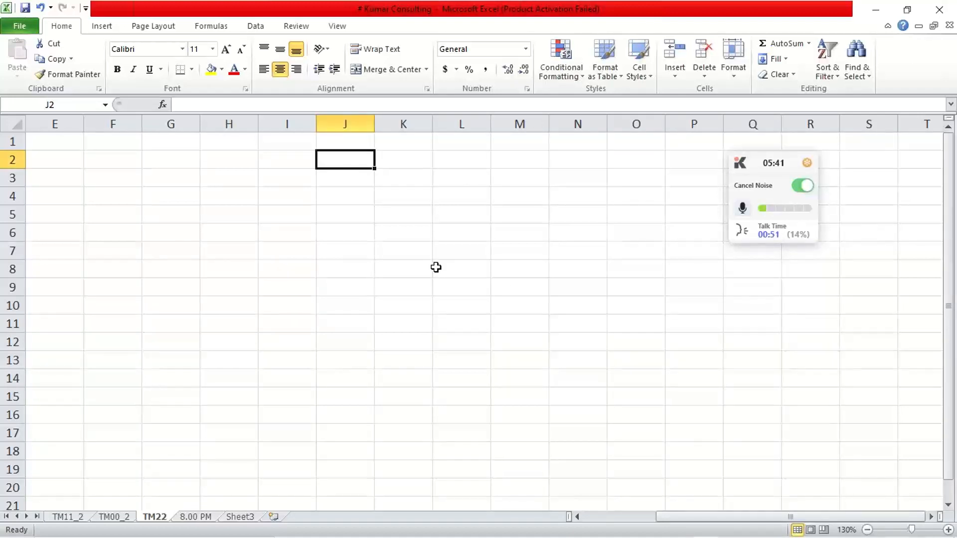
{"action": "left_click", "coordinate": [301, 174]}
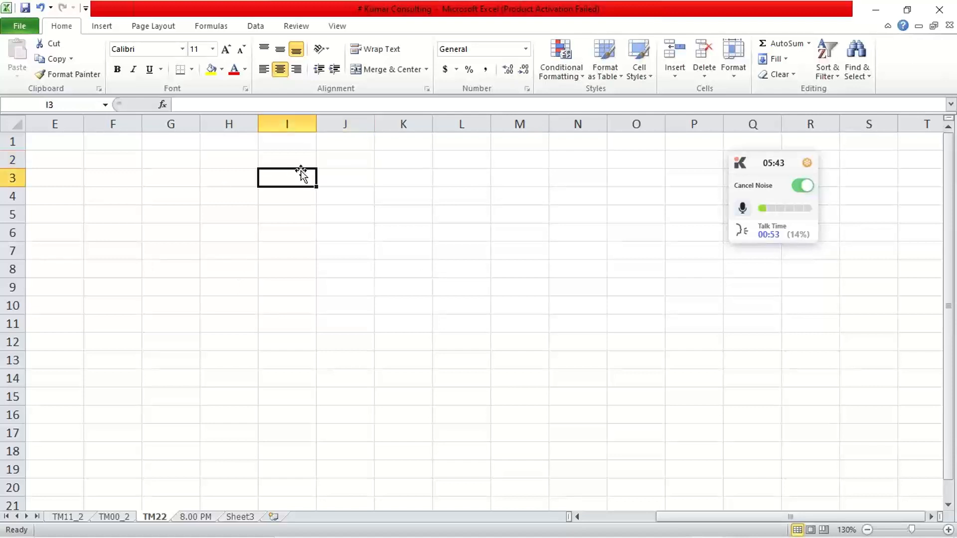
- Enter the transaction code F-02 in cell J2 of the TM22 sheet
{"action": "left_click", "coordinate": [333, 160]}
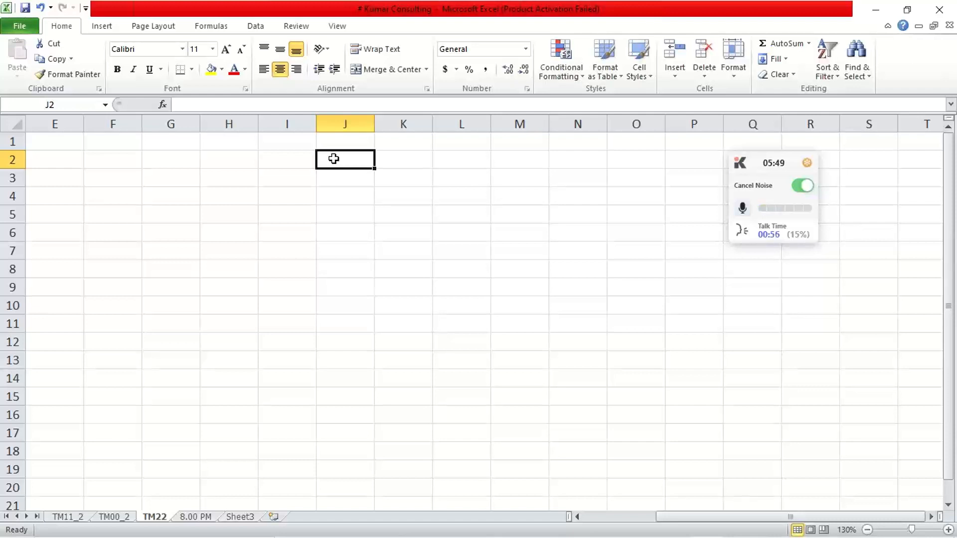
{"action": "type", "text": "F-02"}
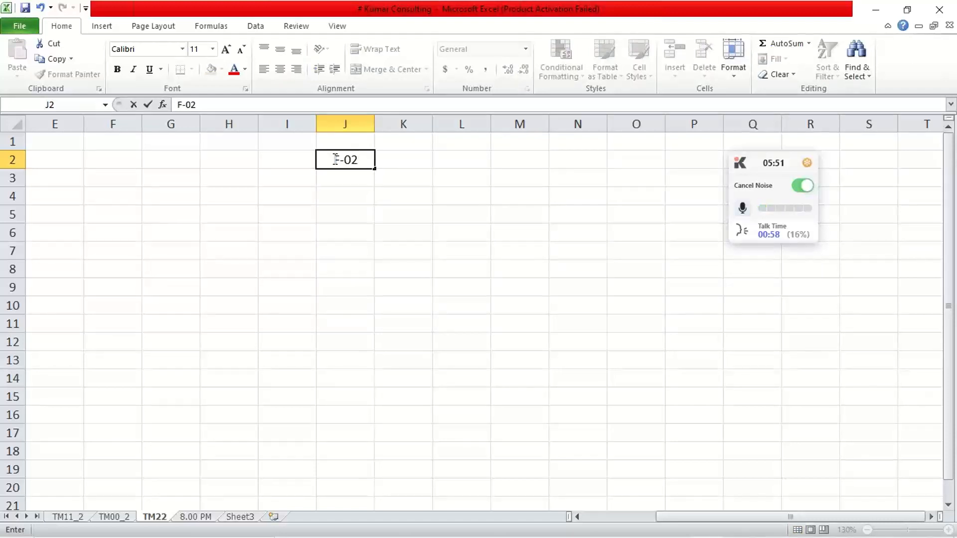
{"action": "key", "text": "Return"}
{"action": "left_click", "coordinate": [333, 212]}
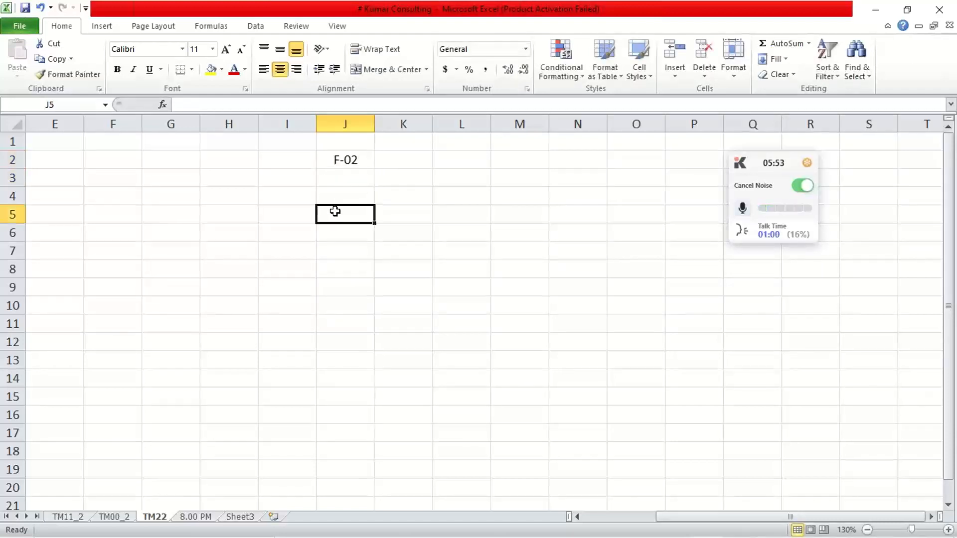
- Label F-02 as "Classic T code" in cell K2 and widen column K to fit the text
{"action": "left_click", "coordinate": [338, 159]}
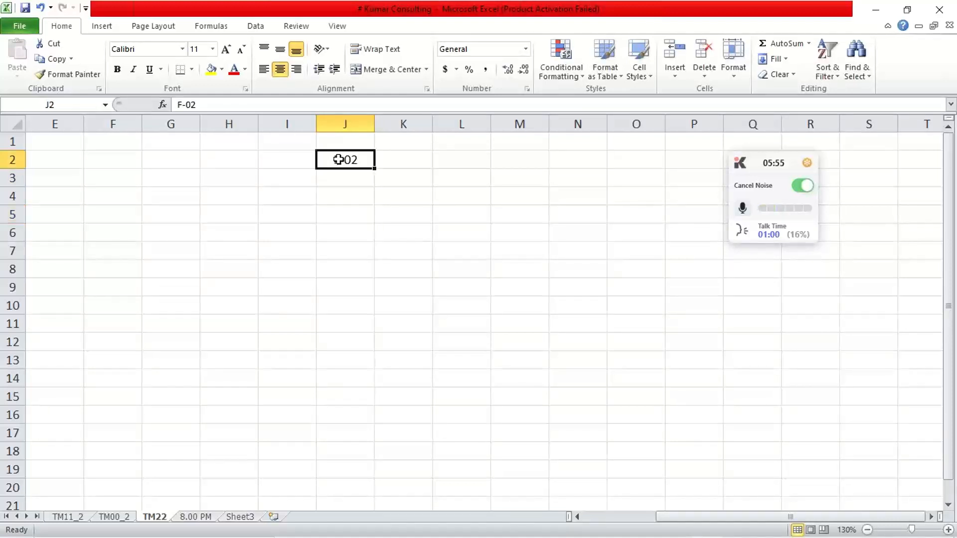
{"action": "left_click", "coordinate": [406, 169]}
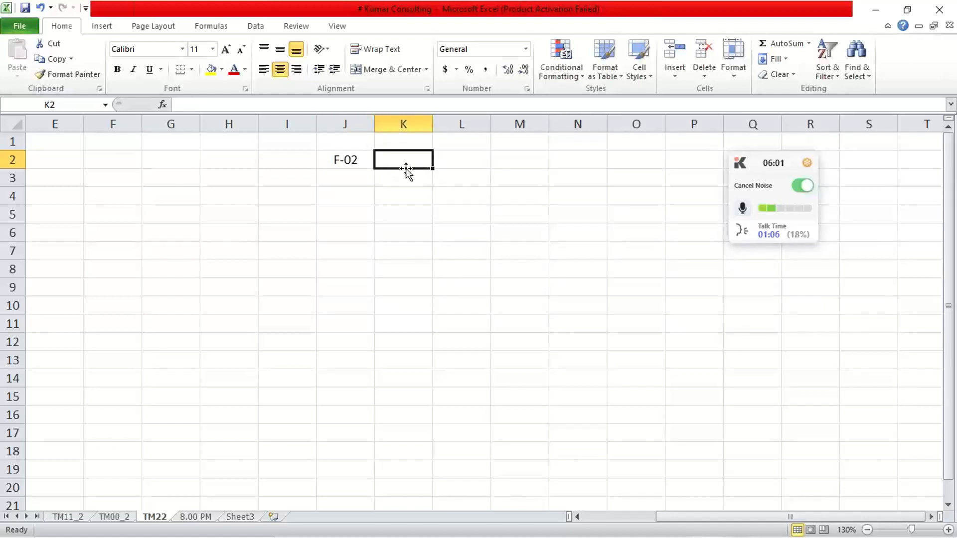
{"action": "type", "text": "Classi"}
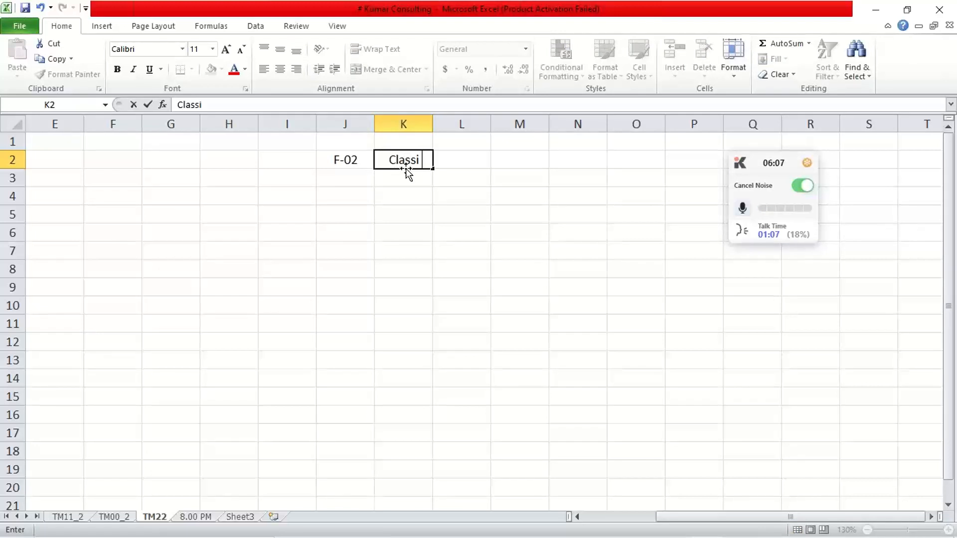
{"action": "type", "text": "c T code"}
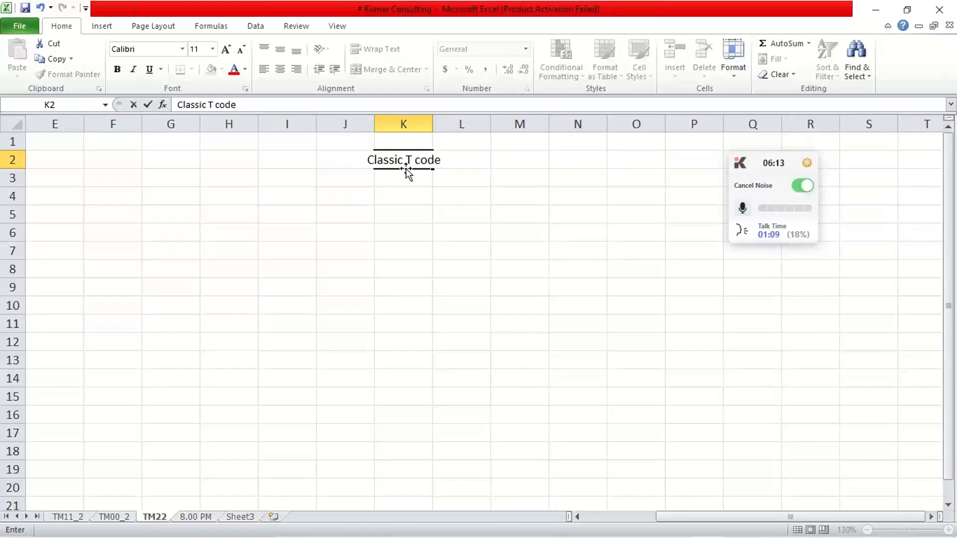
{"action": "key", "text": "Return"}
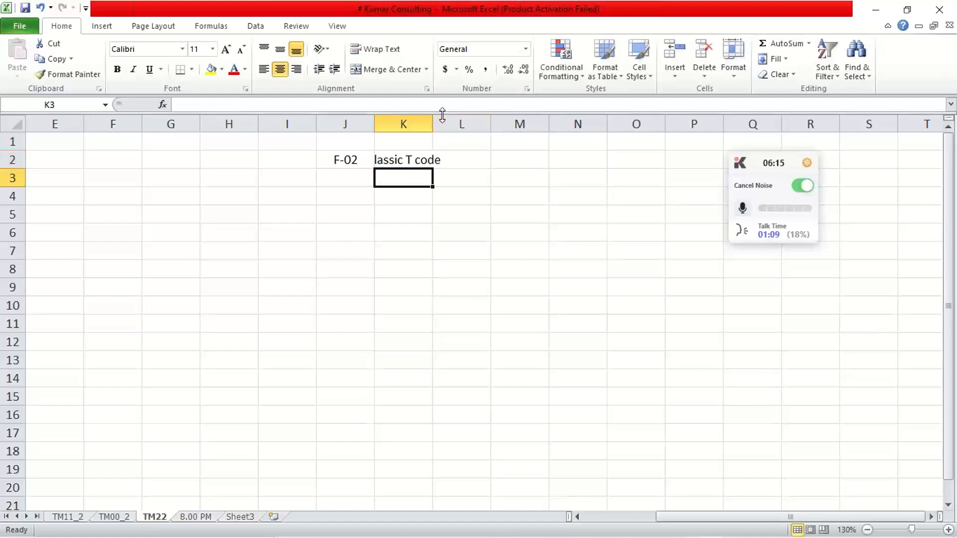
{"action": "left_click_drag", "start_coordinate": [434, 120], "coordinate": [469, 123]}
- Enter the transaction code FB50 in cell J3, directly below F-02
{"action": "left_click", "coordinate": [338, 186]}
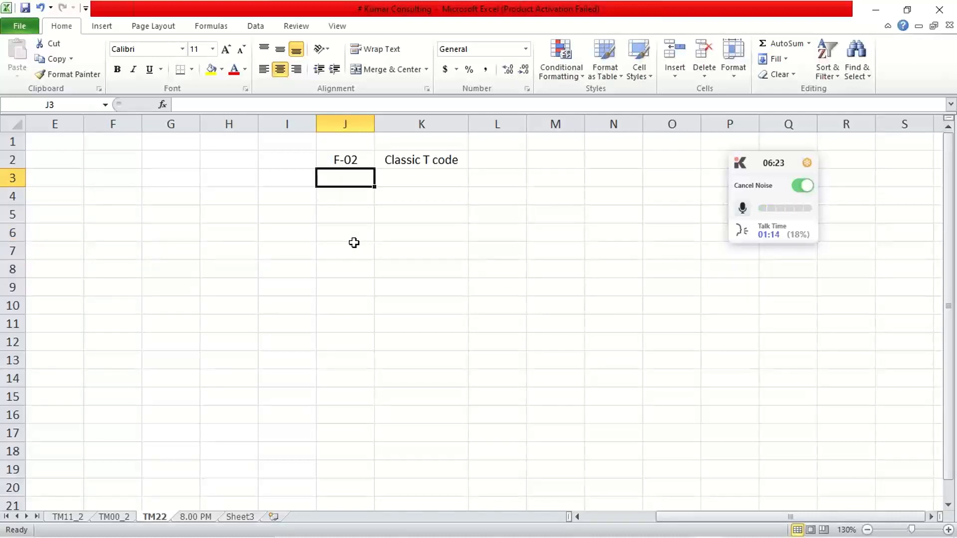
{"action": "type", "text": "FB"}
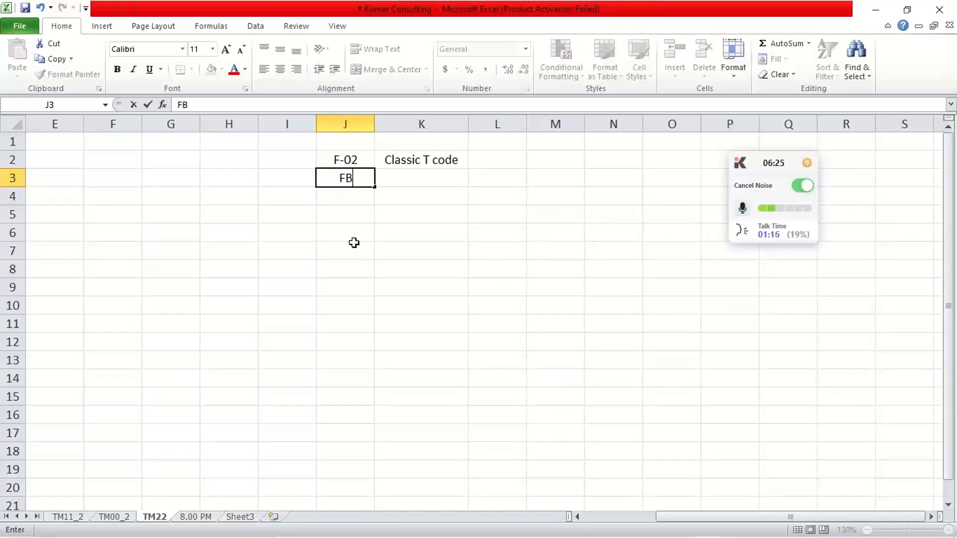
{"action": "type", "text": "50"}
{"action": "key", "text": "Return"}
{"action": "key", "text": "Up"}
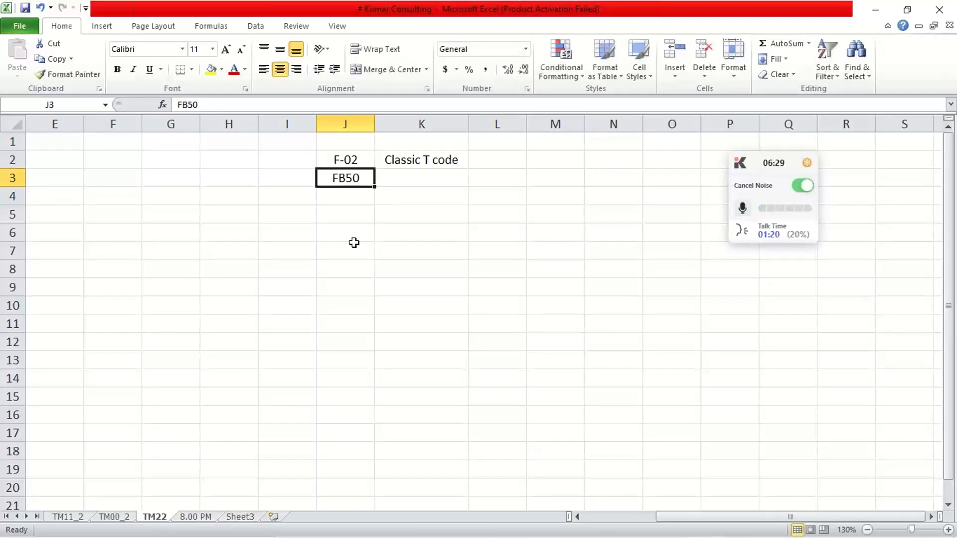
- Label FB50 as "Enjoy T code" in cell K3
{"action": "key", "text": "Right"}
{"action": "type", "text": "e"}
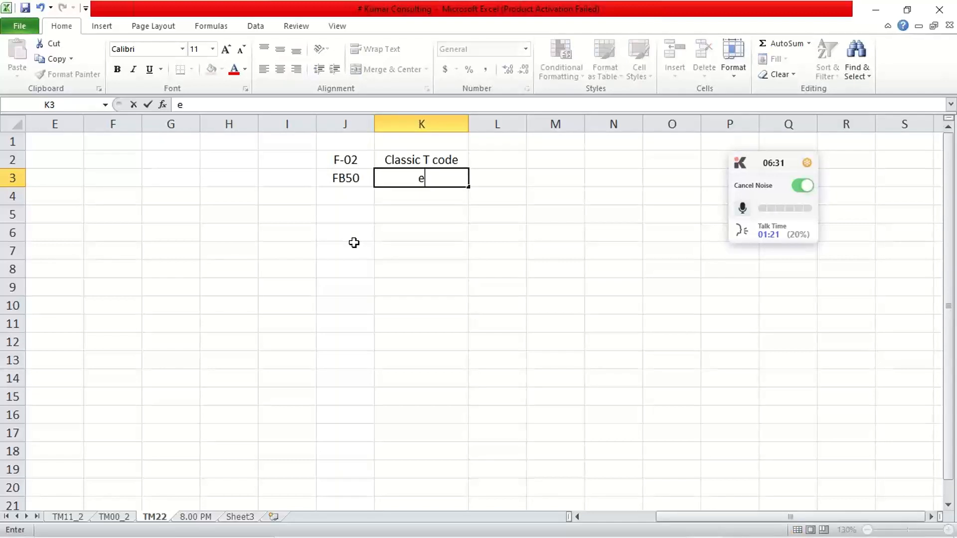
{"action": "key", "text": "BackSpace"}
{"action": "type", "text": "Enjoy"}
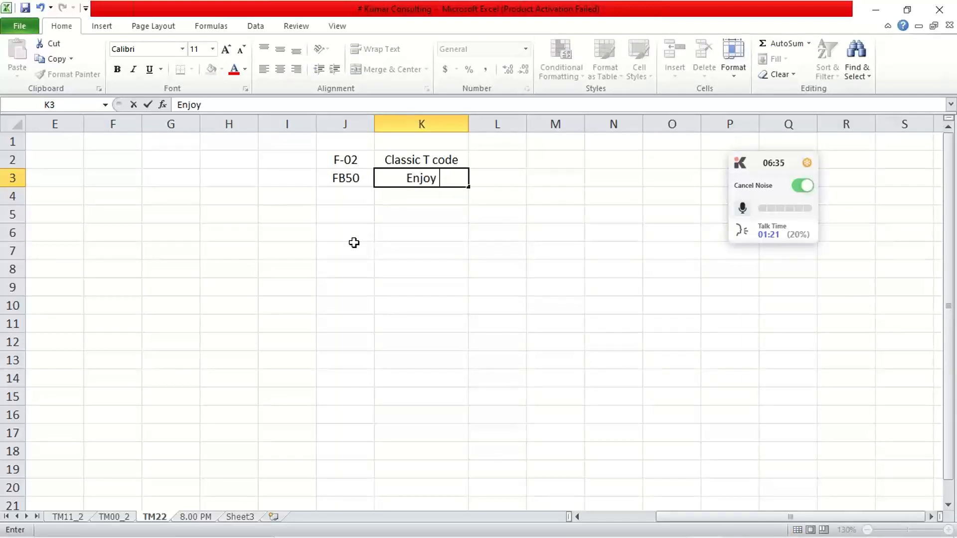
{"action": "type", "text": " T C"}
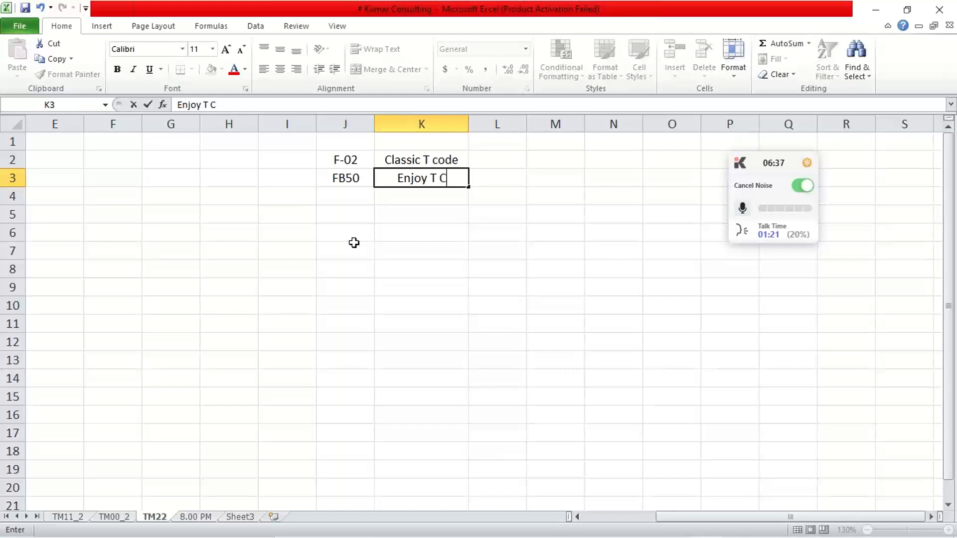
{"action": "key", "text": "BackSpace"}
{"action": "type", "text": "code"}
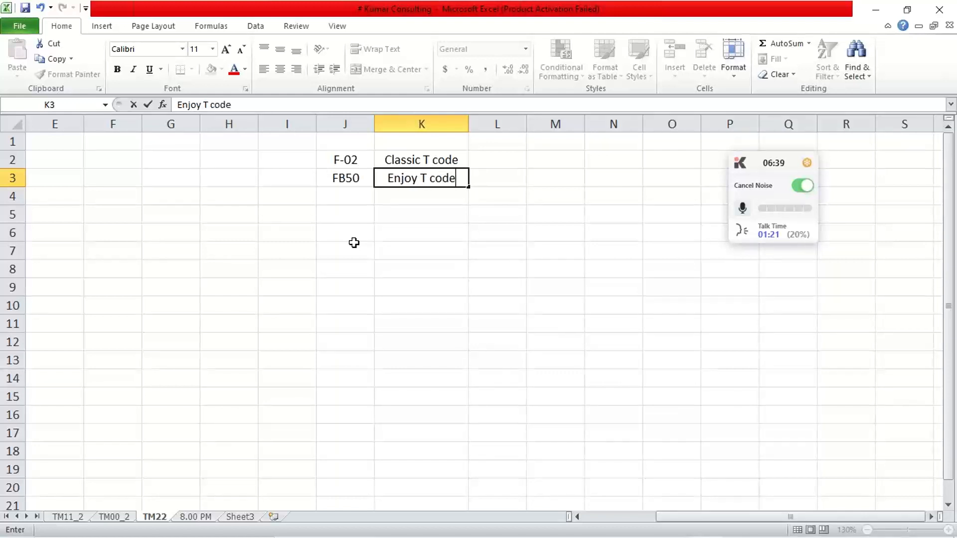
{"action": "key", "text": "Return"}
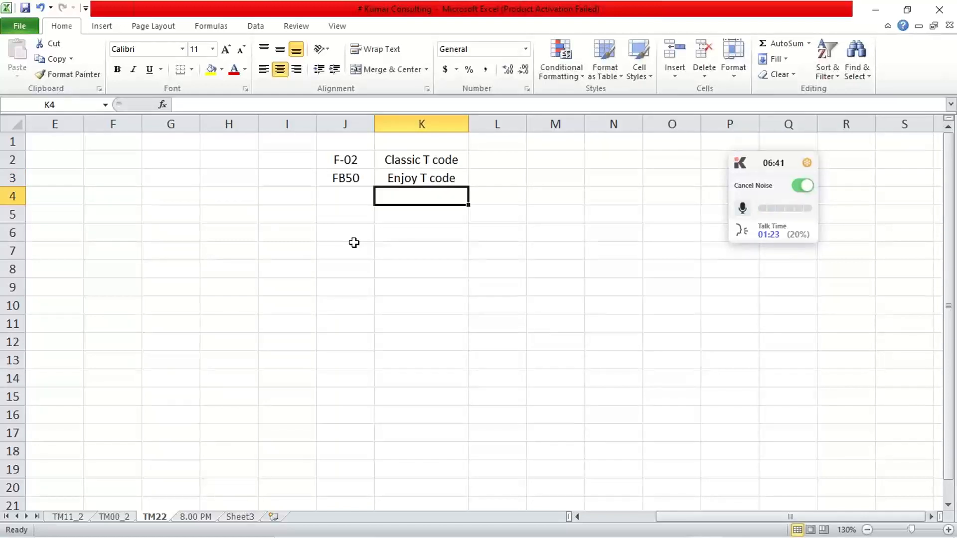
- Compare the two transaction codes and their Classic and Enjoy labels in cells J2 to K3
{"action": "left_click", "coordinate": [343, 161]}
{"action": "left_click", "coordinate": [405, 183]}
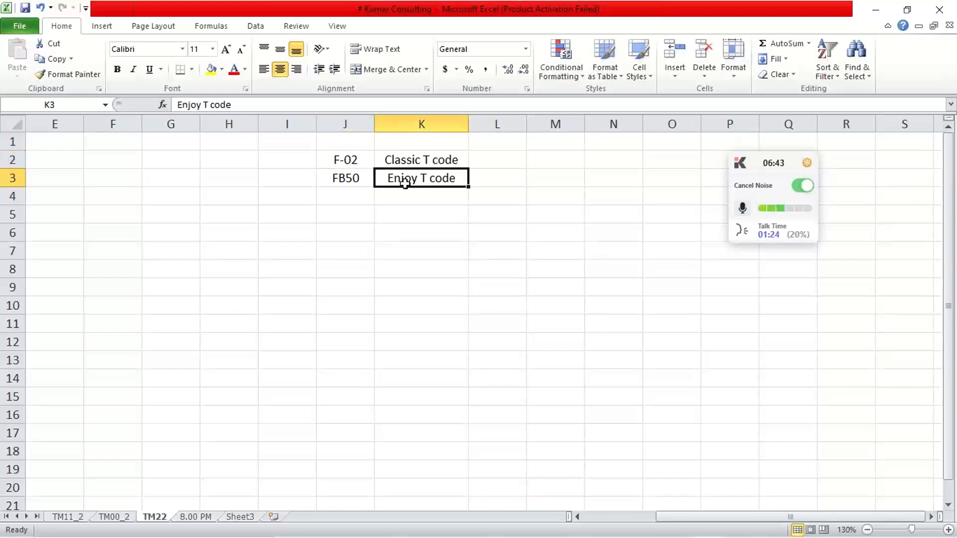
{"action": "left_click", "coordinate": [391, 161]}
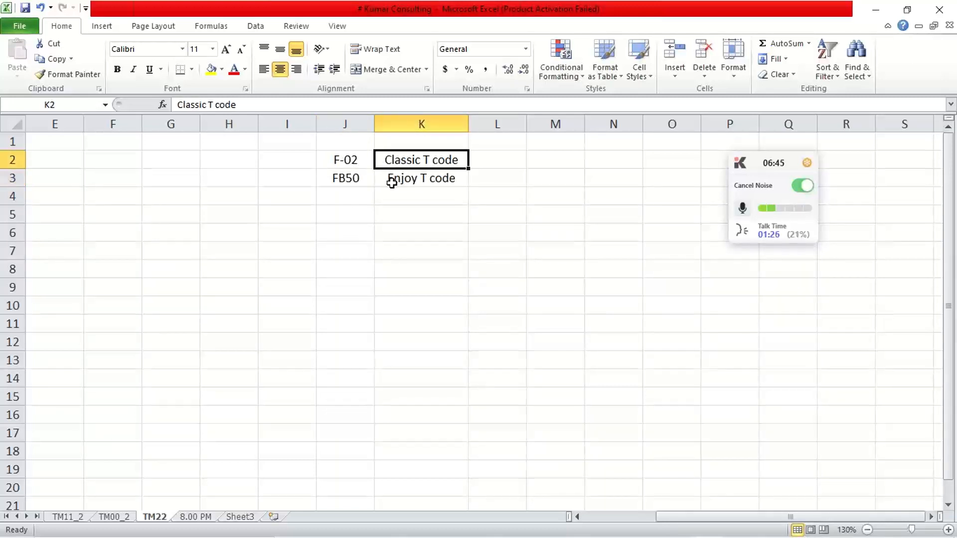
{"action": "left_click", "coordinate": [390, 182]}
{"action": "left_click", "coordinate": [391, 160]}
{"action": "left_click", "coordinate": [390, 179]}
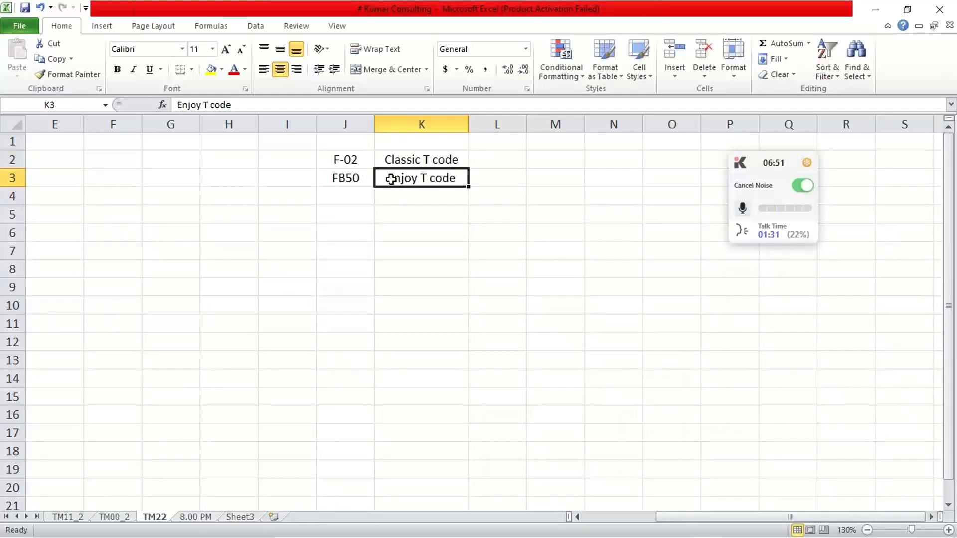
{"action": "left_click", "coordinate": [364, 248]}
{"action": "left_click", "coordinate": [349, 156]}
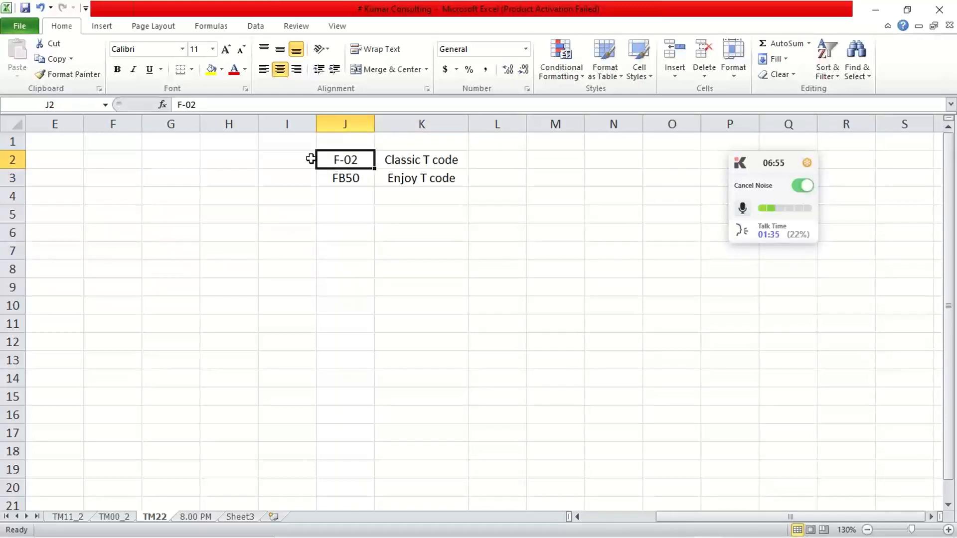
{"action": "left_click", "coordinate": [222, 158]}
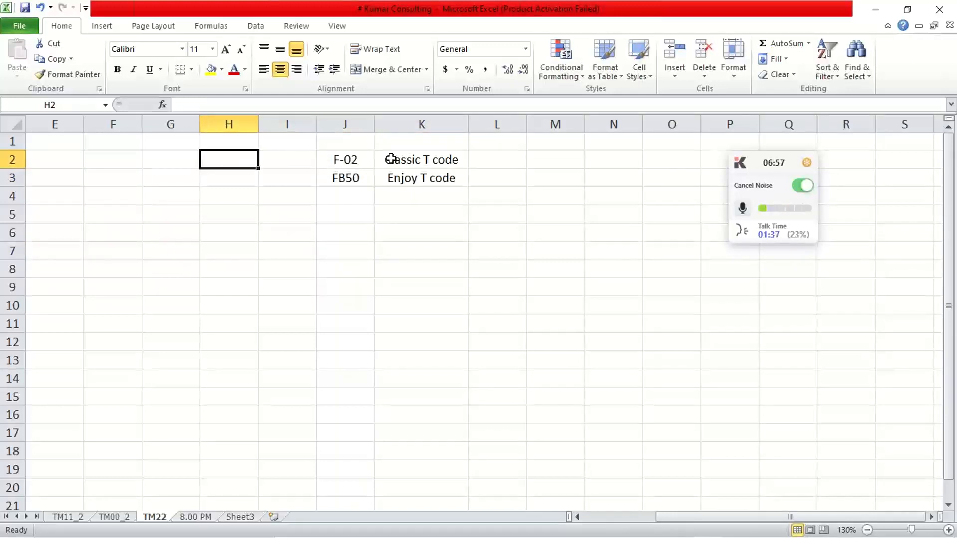
{"action": "left_click", "coordinate": [391, 158]}
{"action": "left_click", "coordinate": [328, 180]}
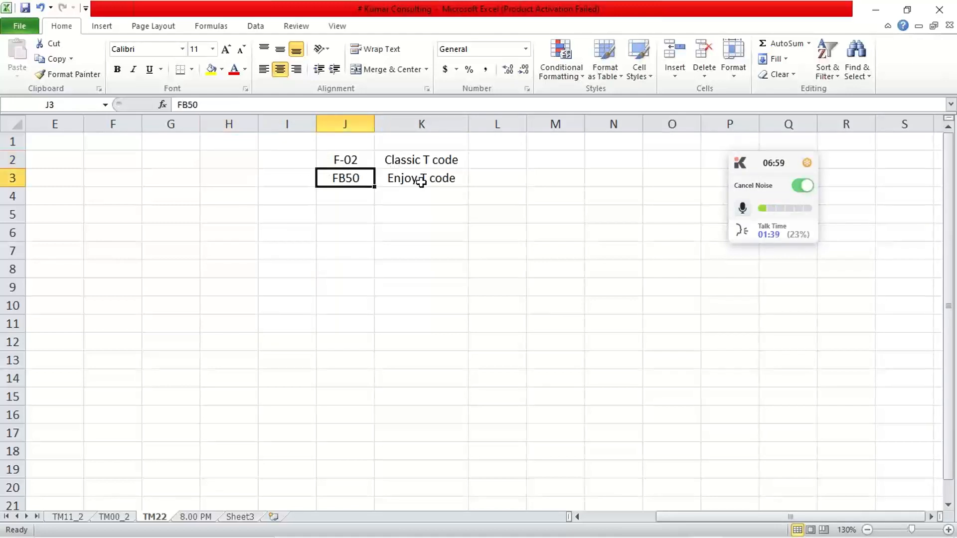
{"action": "left_click", "coordinate": [421, 182]}
{"action": "left_click", "coordinate": [319, 182]}
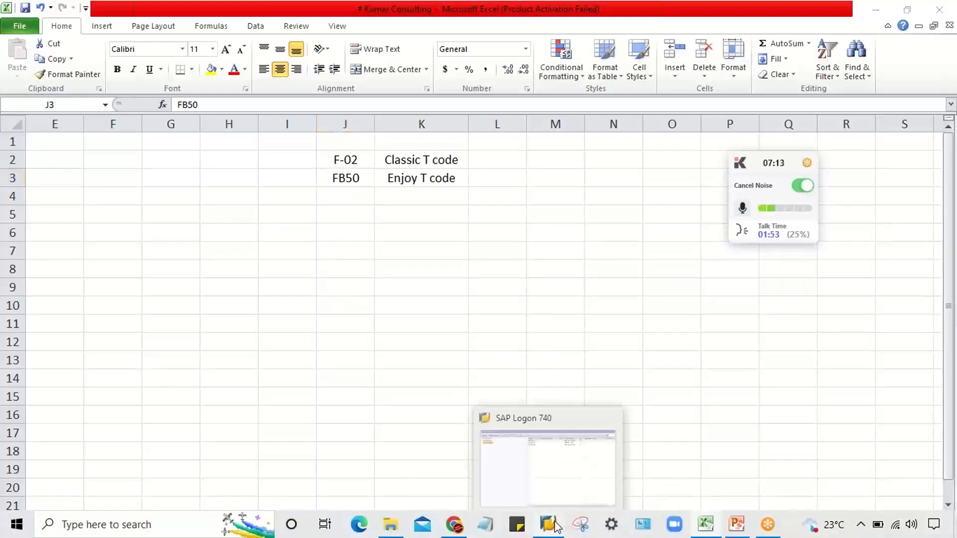
- Switch to SAP Logon, open the EH7 system and log on with the user ID and account password
{"action": "left_click", "coordinate": [558, 526]}
{"action": "double_click", "coordinate": [421, 88]}
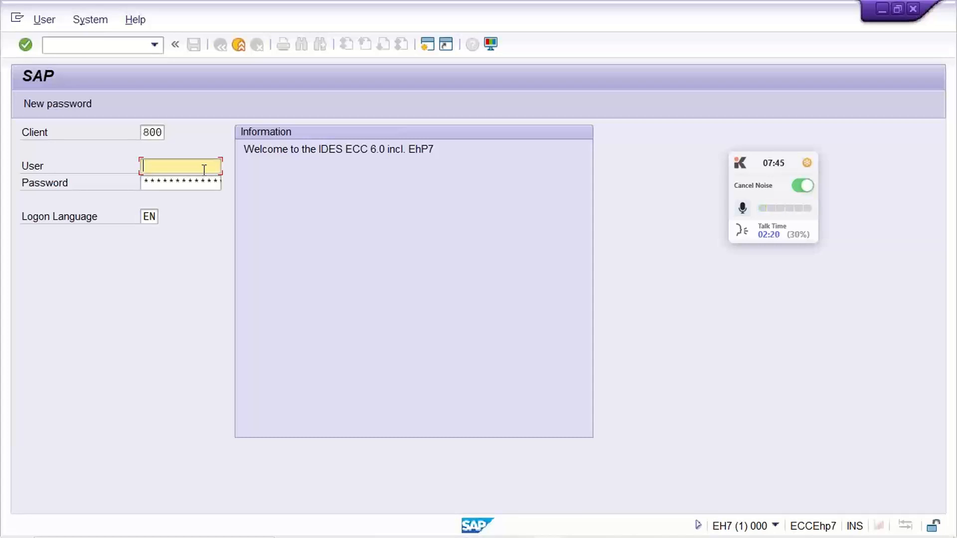
{"action": "type", "text": "KU"}
{"action": "key", "text": "Down"}
{"action": "key", "text": "Return"}
{"action": "key", "text": "Tab"}
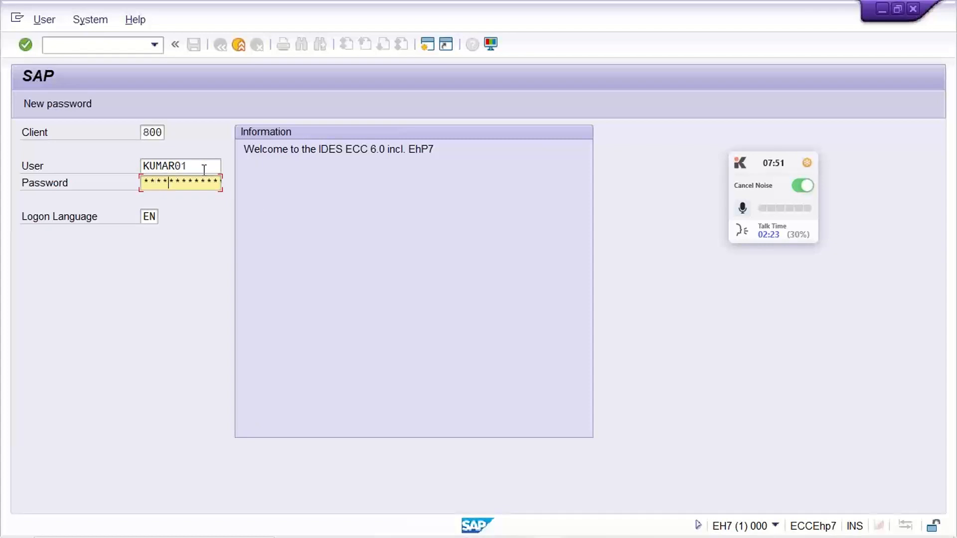
{"action": "key", "text": "Return"}
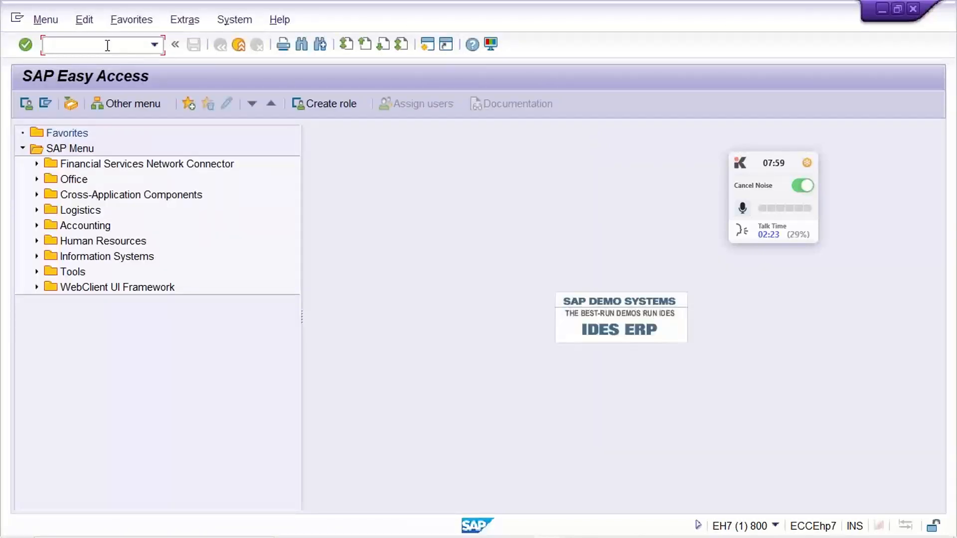
- Open transaction F-02 for entering a G/L account posting
{"action": "type", "text": "F-0"}
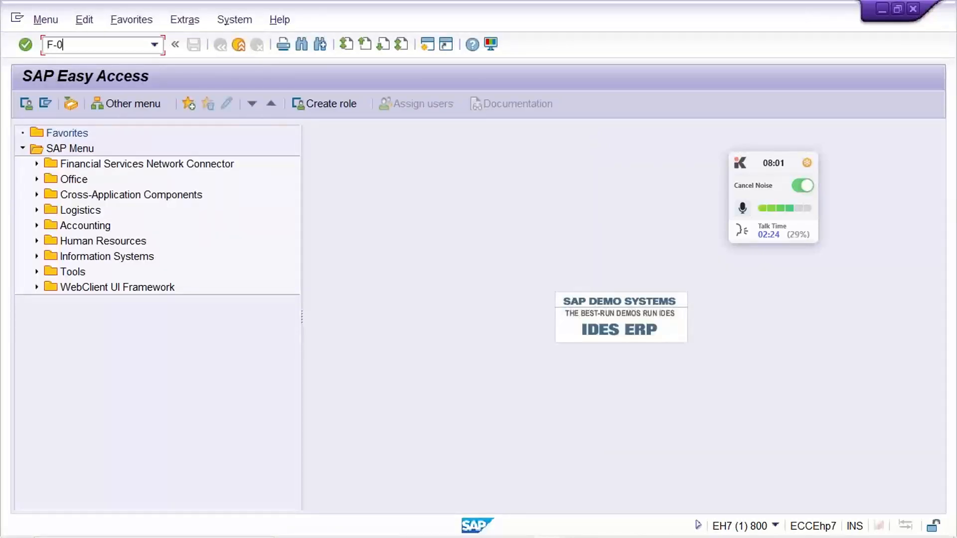
{"action": "type", "text": "2"}
{"action": "key", "text": "Return"}
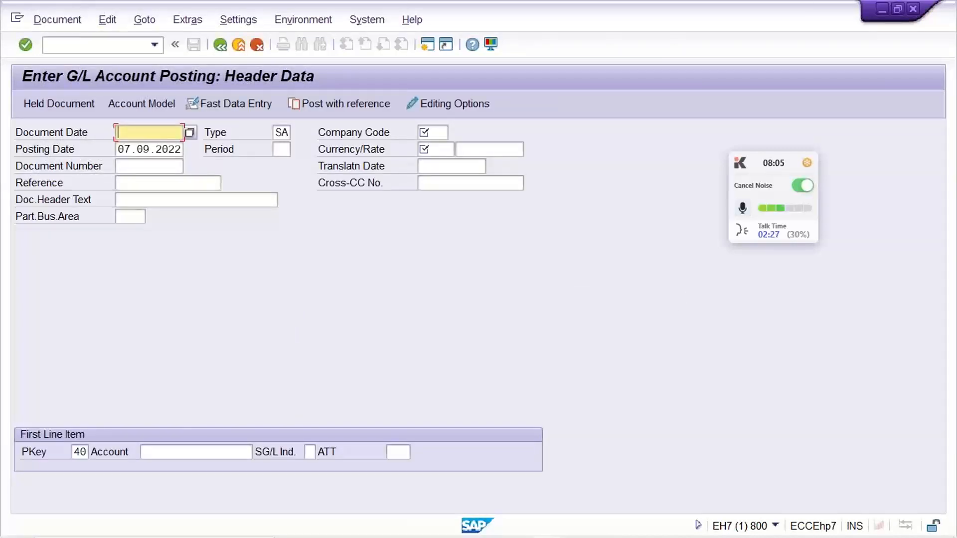
- Set the document date of the G/L posting header to 07.09.2022
{"action": "type", "text": "07"}
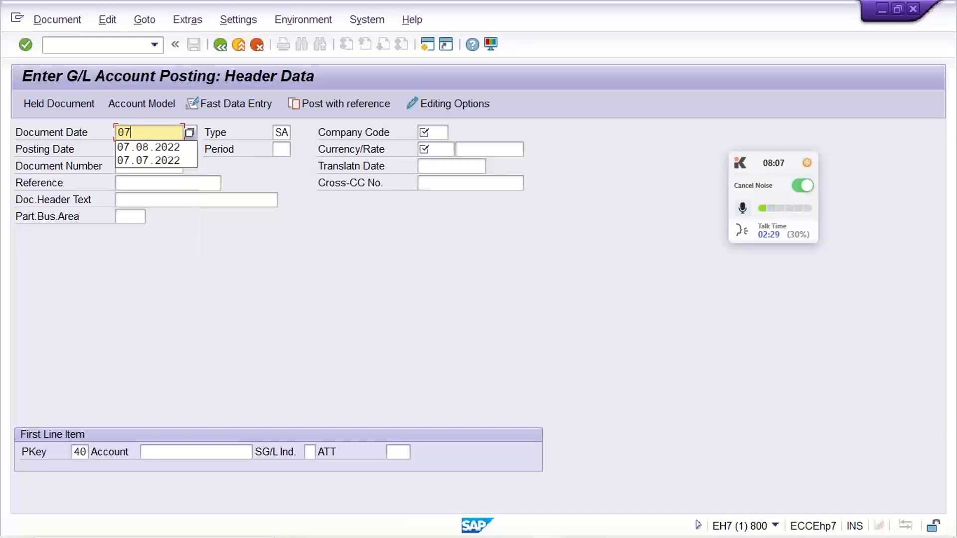
{"action": "type", "text": ".09.20"}
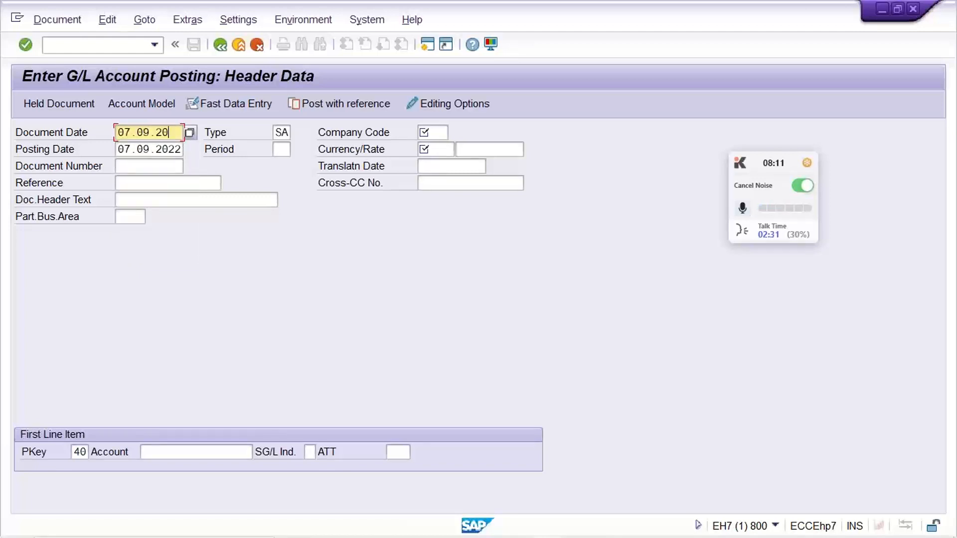
{"action": "type", "text": "22"}
{"action": "key", "text": "Tab"}
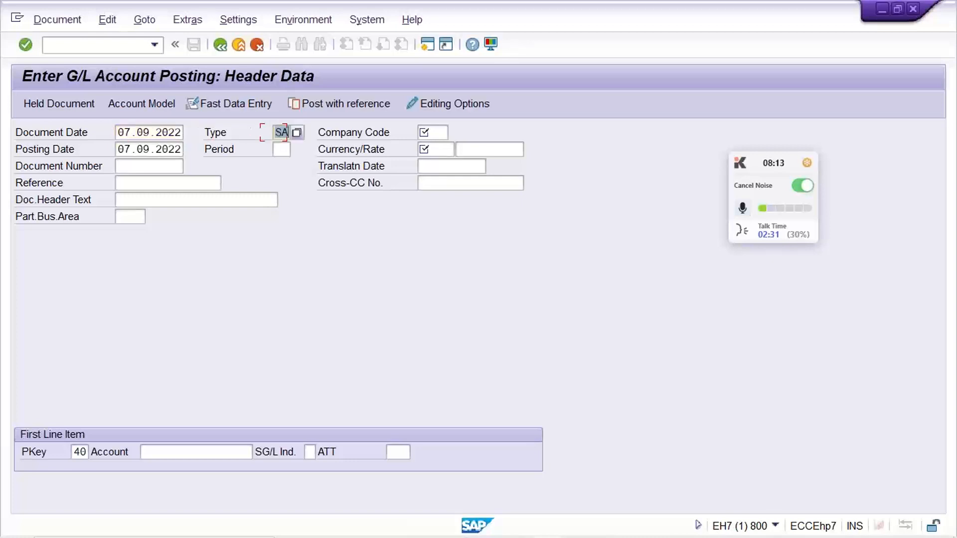
- Set the company code to TM22 and the currency to INR in the G/L posting header
{"action": "key", "text": "Tab"}
{"action": "type", "text": "T"}
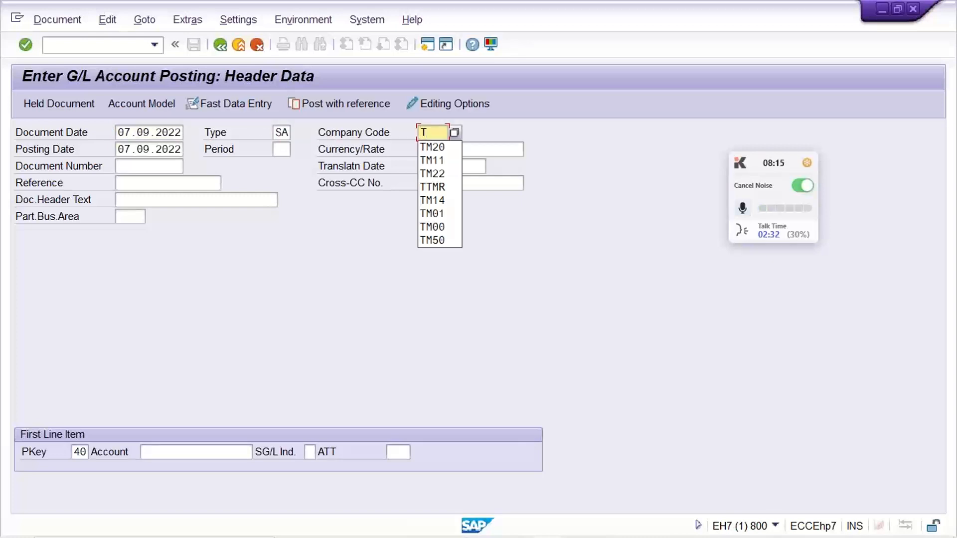
{"action": "type", "text": "M"}
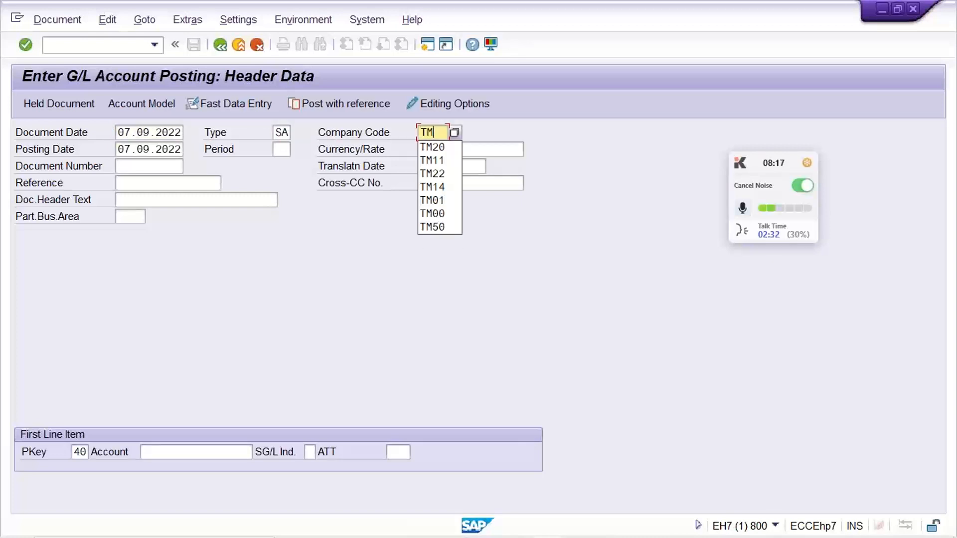
{"action": "type", "text": "22"}
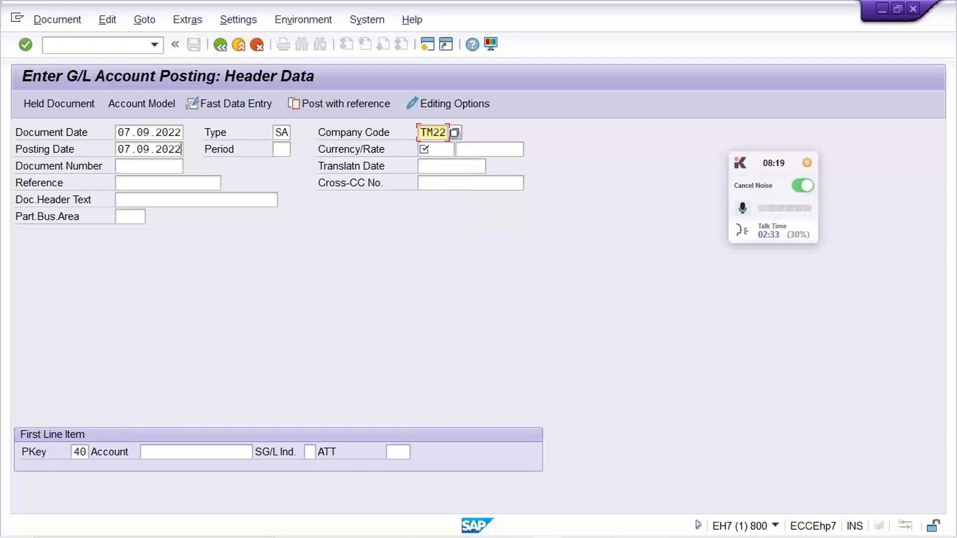
{"action": "key", "text": "Tab"}
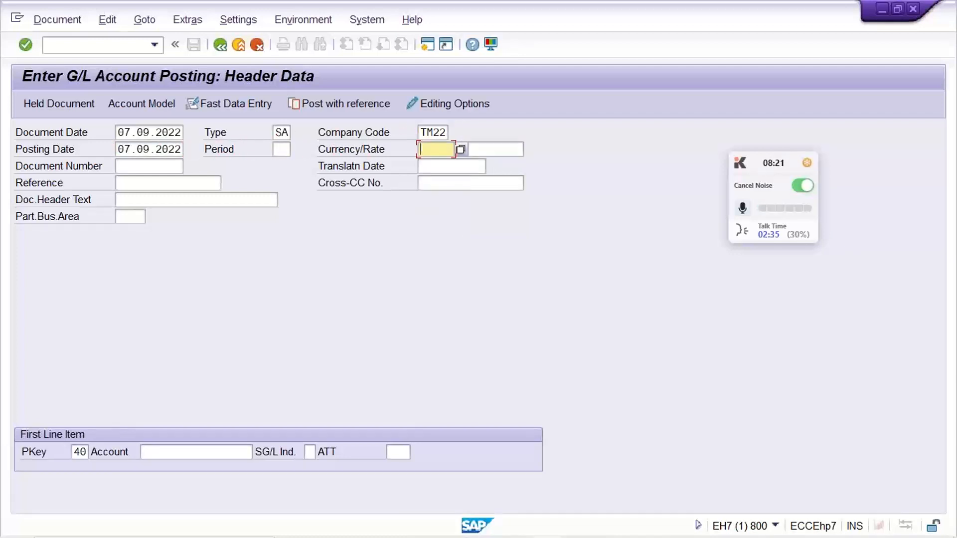
{"action": "type", "text": "INR"}
- Enter G/L account 4000 with posting key 40 as the first line item and continue to its item details
{"action": "left_click", "coordinate": [175, 453]}
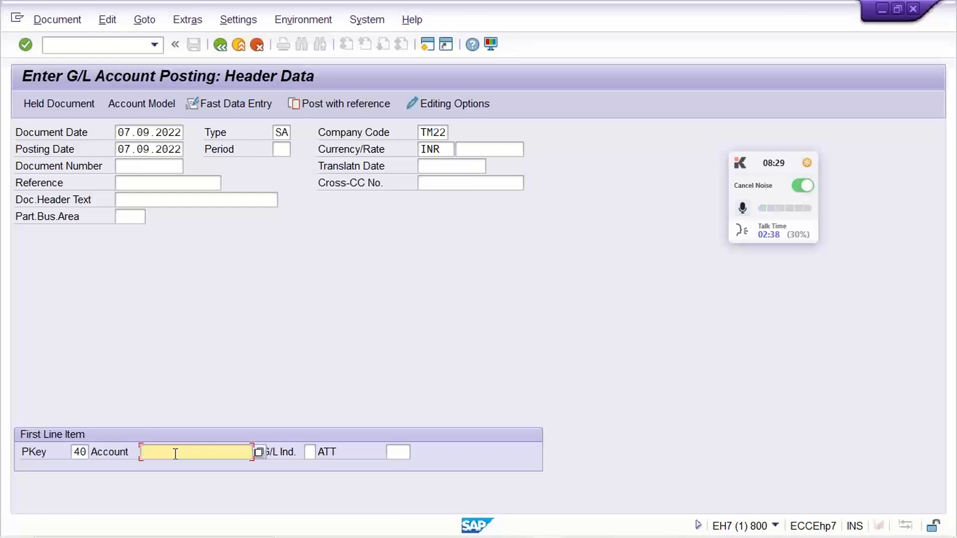
{"action": "type", "text": "4000"}
{"action": "left_click", "coordinate": [73, 451]}
{"action": "double_click", "coordinate": [74, 452]}
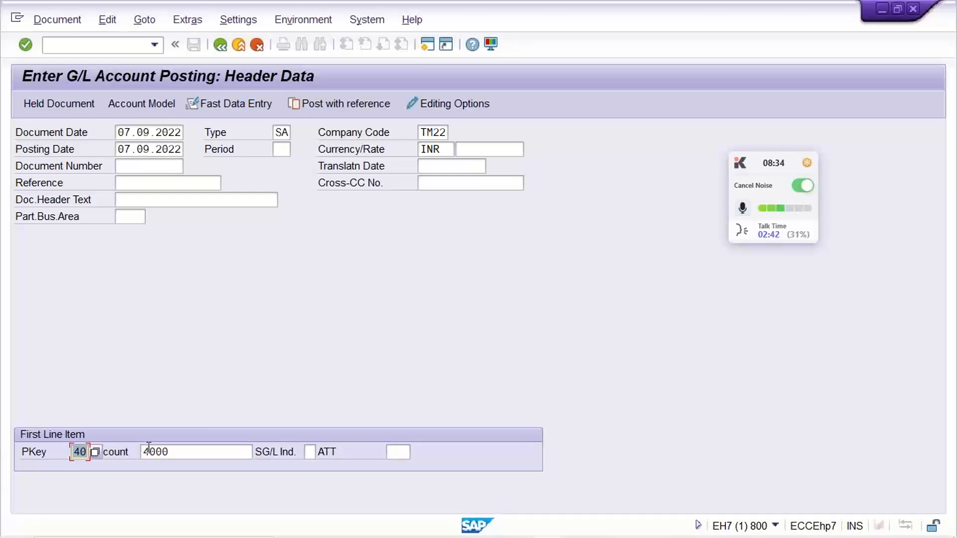
{"action": "left_click", "coordinate": [77, 454]}
{"action": "key", "text": "Return"}
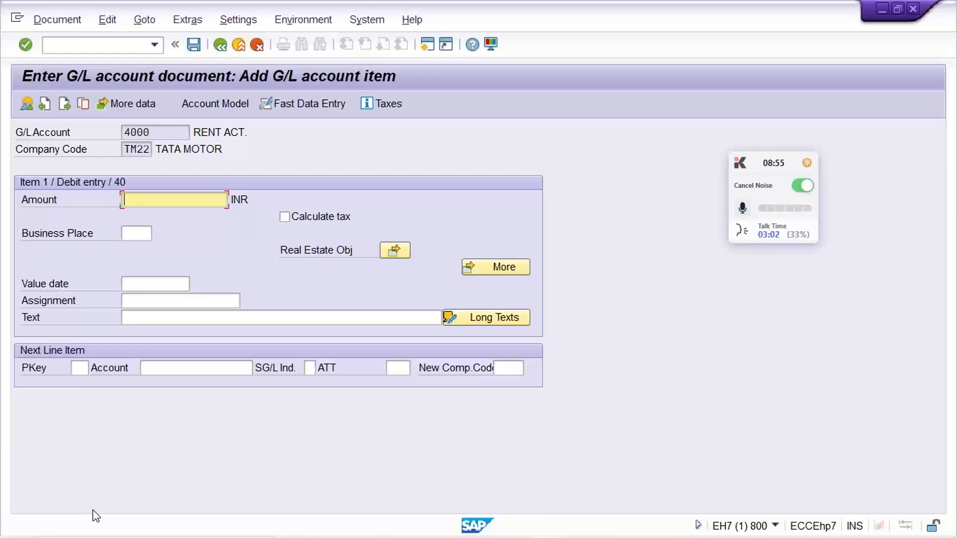
- Set the debit item's amount to 5000 INR and continue to a next line item with posting key 50 and account 1000
{"action": "type", "text": "5000"}
{"action": "left_click", "coordinate": [79, 369]}
{"action": "type", "text": "50"}
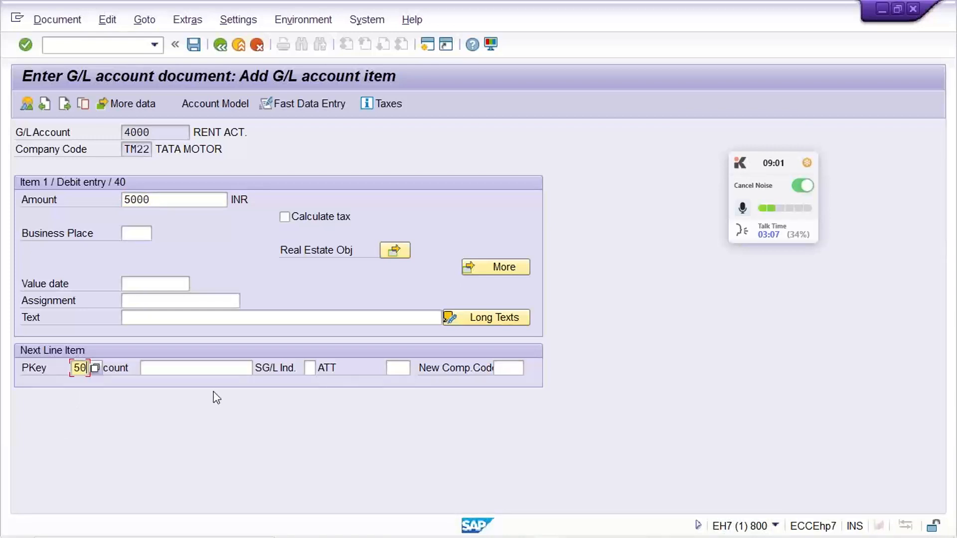
{"action": "key", "text": "Tab"}
{"action": "type", "text": "1000"}
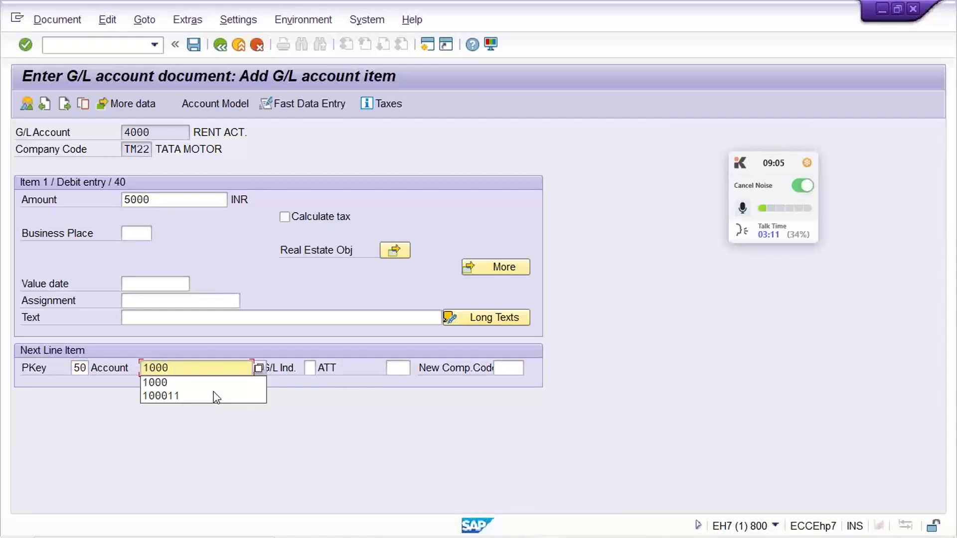
{"action": "key", "text": "Return"}
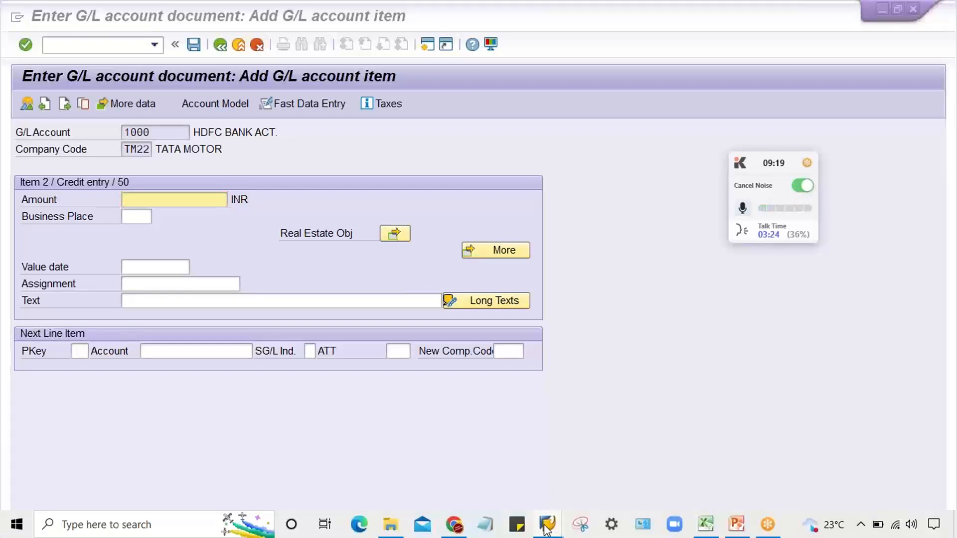
- Switch to the second SAP session and open transaction FB50
{"action": "mouse_move", "coordinate": [548, 530]}
{"action": "left_click", "coordinate": [624, 481]}
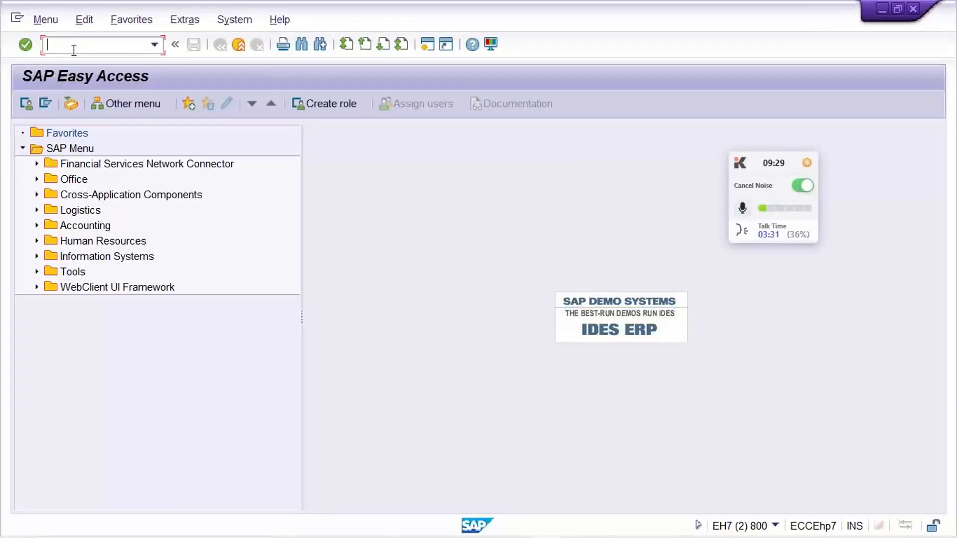
{"action": "type", "text": "FB50"}
{"action": "key", "text": "Return"}
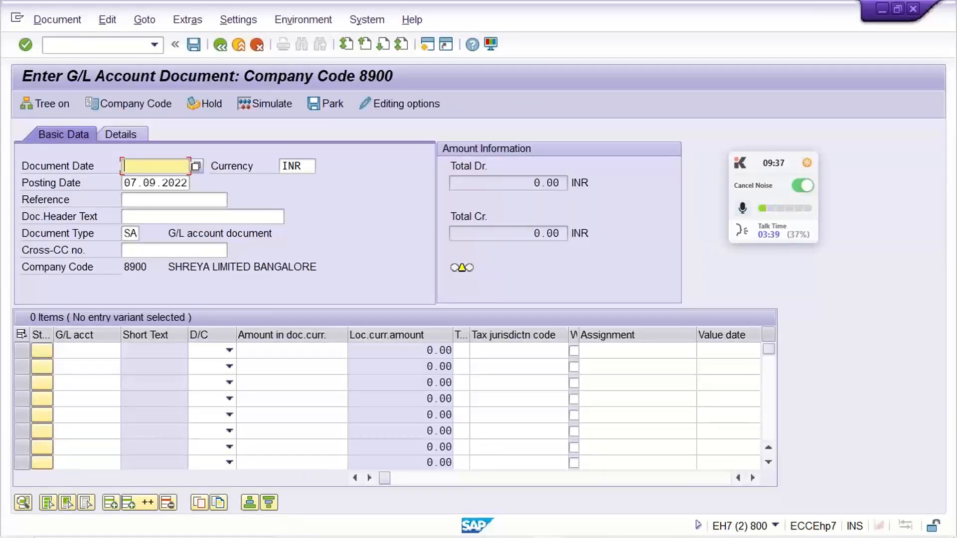
- Switch the company code of the FB50 document to TM22
{"action": "left_click", "coordinate": [120, 107]}
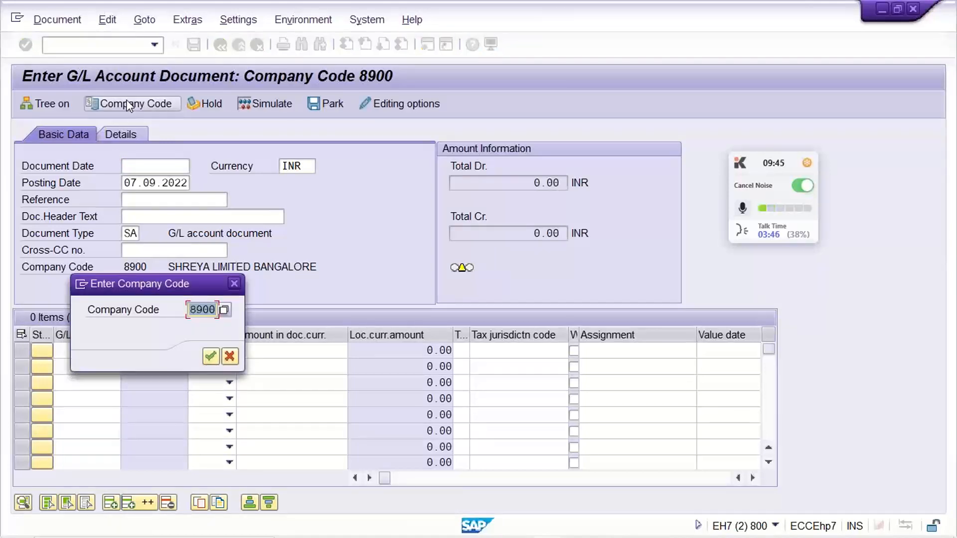
{"action": "type", "text": "TM"}
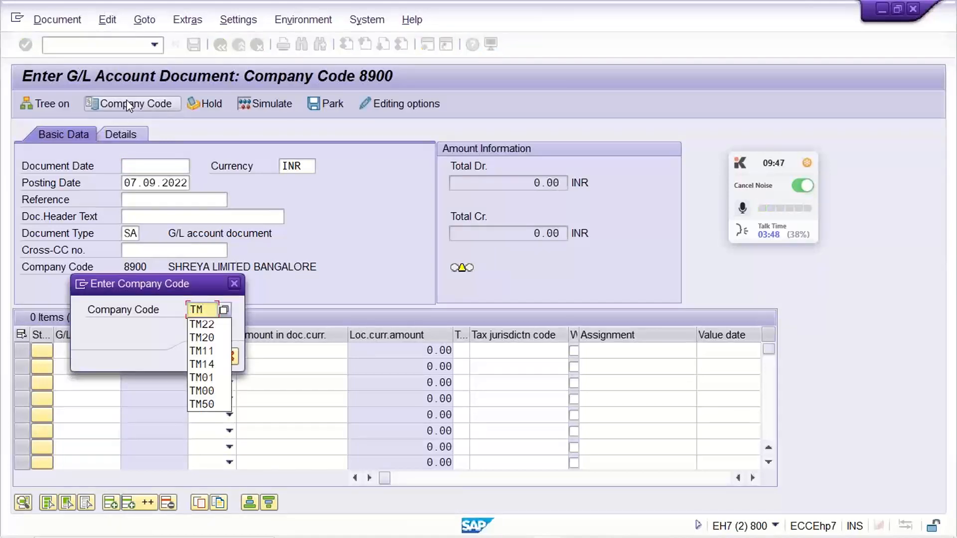
{"action": "type", "text": "22"}
{"action": "key", "text": "Return"}
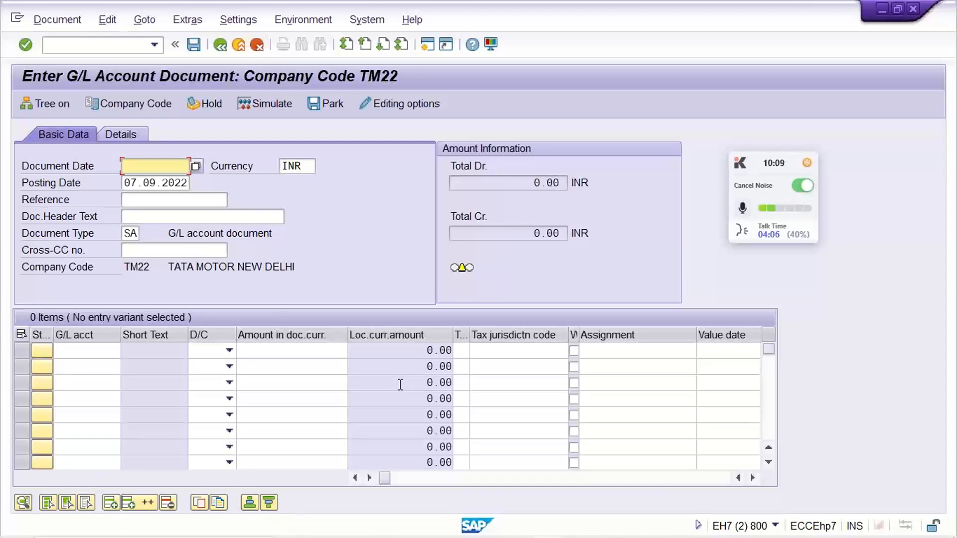
- Set the document date of the FB50 entry to 07.09.2022
{"action": "type", "text": "07.09.2022"}
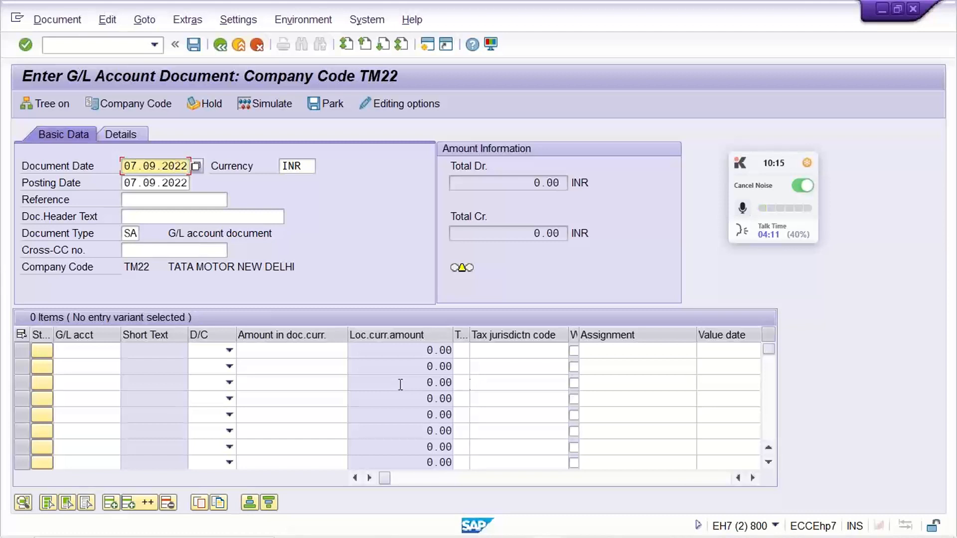
{"action": "key", "text": "Return"}
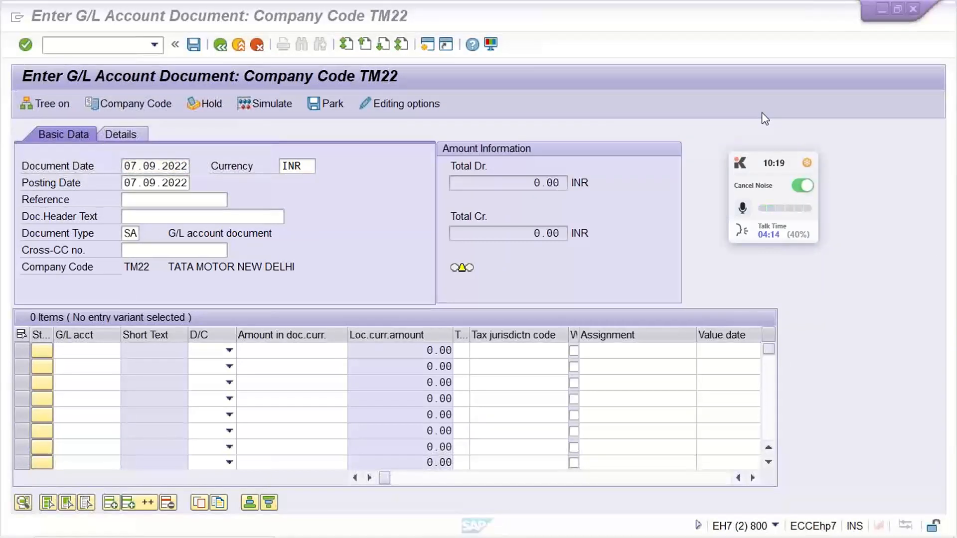
{"action": "left_click", "coordinate": [198, 202]}
{"action": "left_click", "coordinate": [215, 217]}
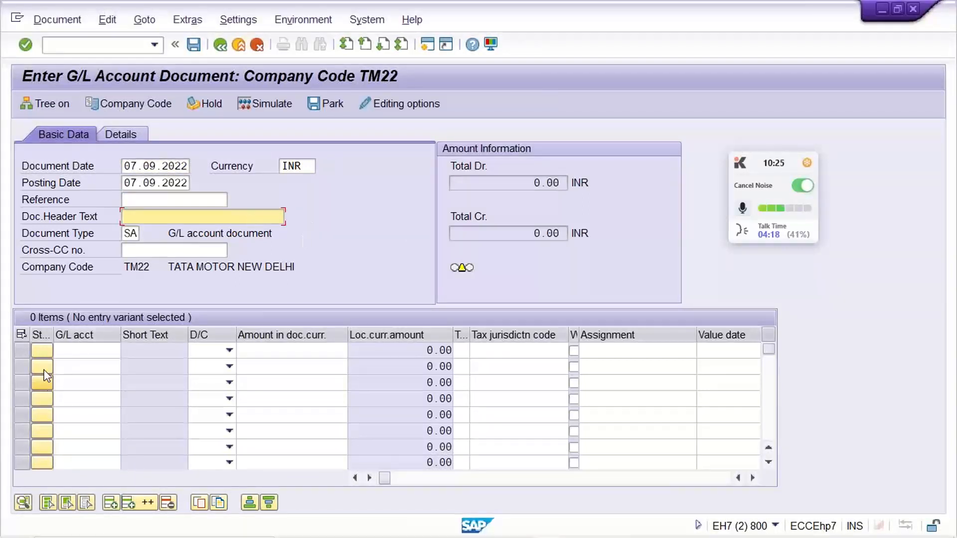
{"action": "left_click", "coordinate": [68, 351]}
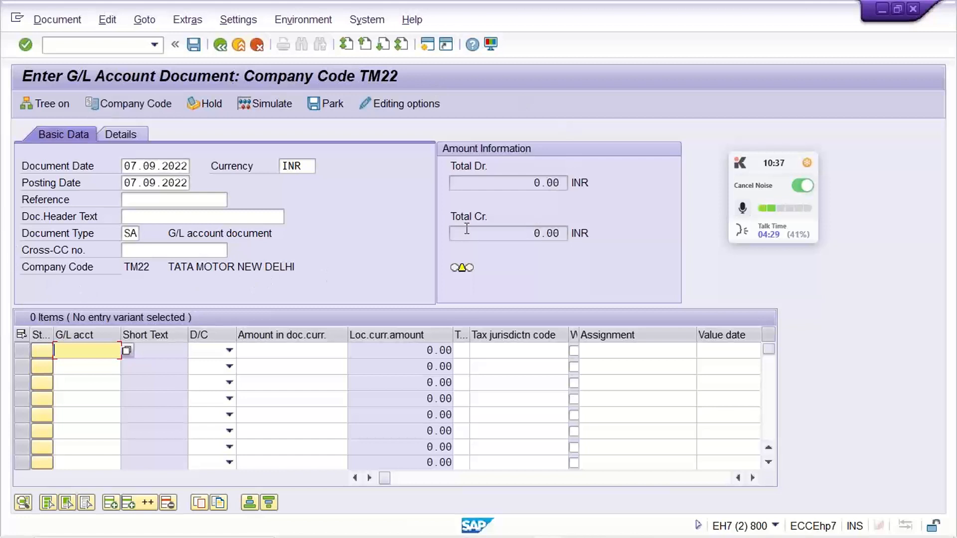
- Select the eight visible empty line item rows one after another
{"action": "left_click", "coordinate": [25, 350]}
{"action": "left_click", "coordinate": [23, 368]}
{"action": "left_click", "coordinate": [20, 385]}
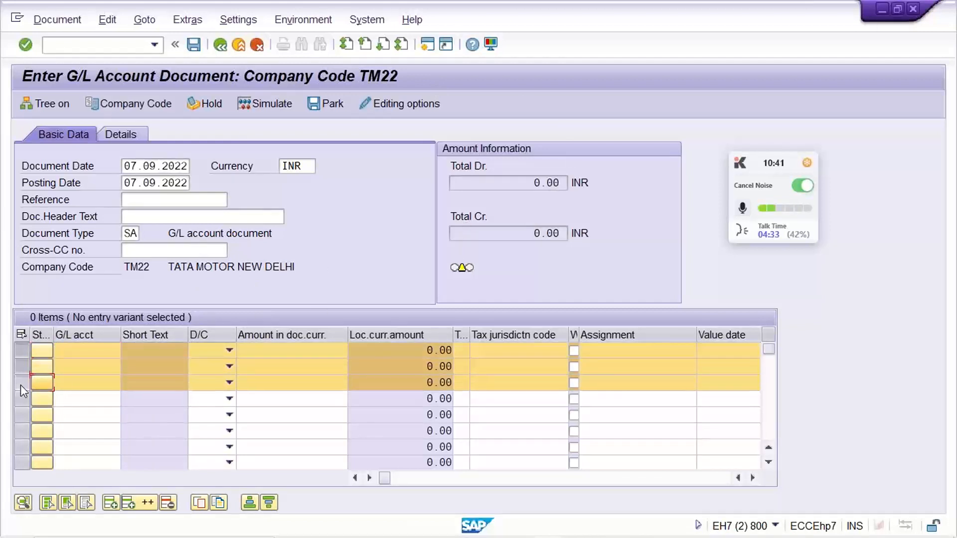
{"action": "left_click", "coordinate": [21, 400]}
{"action": "left_click", "coordinate": [20, 415]}
{"action": "left_click", "coordinate": [20, 431]}
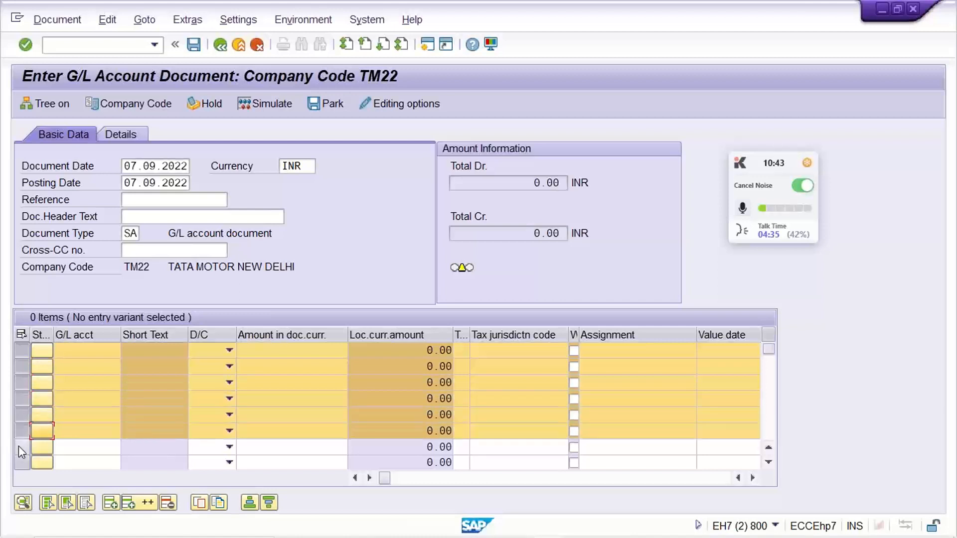
{"action": "left_click", "coordinate": [19, 448]}
{"action": "left_click", "coordinate": [20, 461]}
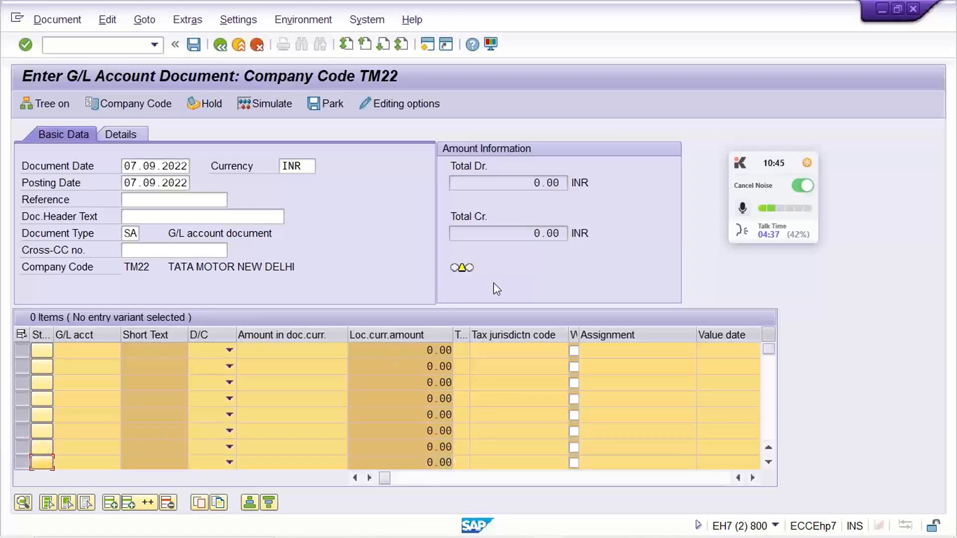
- Deselect all eight selected line item rows
{"action": "left_click", "coordinate": [22, 353]}
{"action": "left_click", "coordinate": [20, 363]}
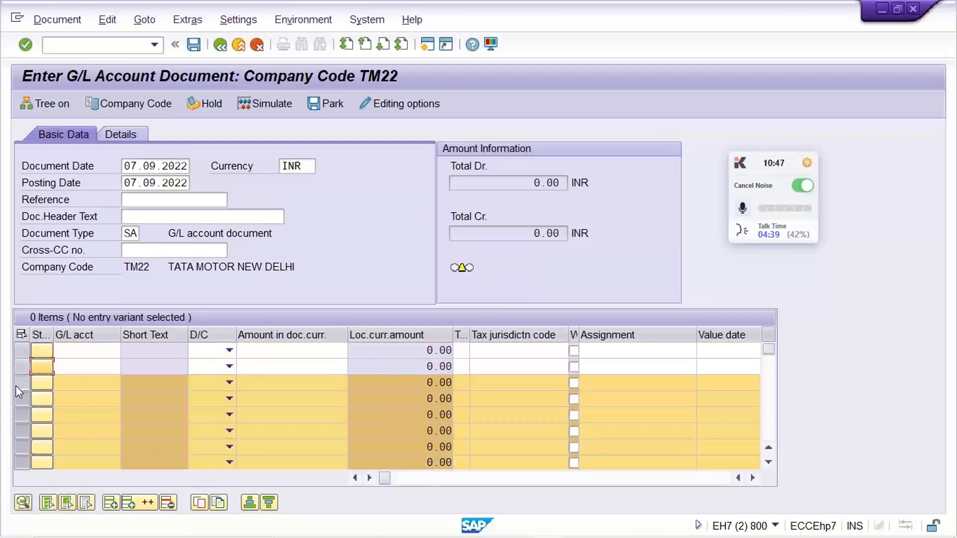
{"action": "left_click", "coordinate": [18, 384]}
{"action": "left_click", "coordinate": [19, 402]}
{"action": "left_click", "coordinate": [17, 416]}
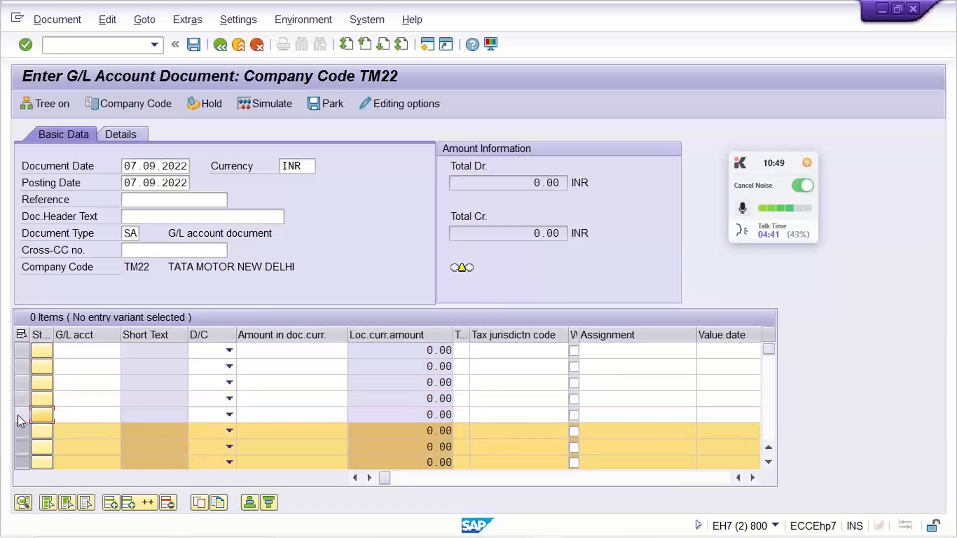
{"action": "left_click", "coordinate": [20, 432]}
{"action": "left_click", "coordinate": [19, 447]}
{"action": "left_click", "coordinate": [20, 462]}
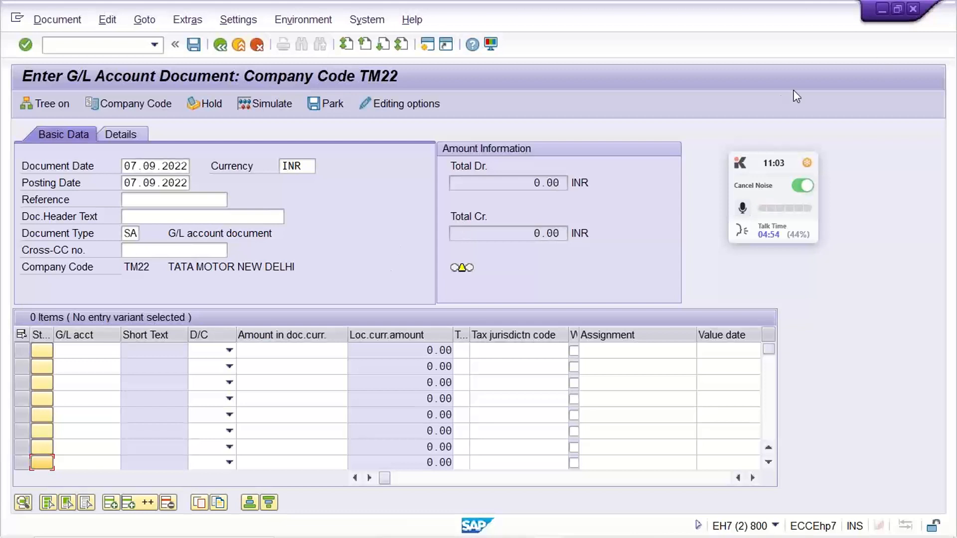
- Enter G/L account 4000 in the first line item and mark it as Debit
{"action": "key", "text": "ctrl+n"}
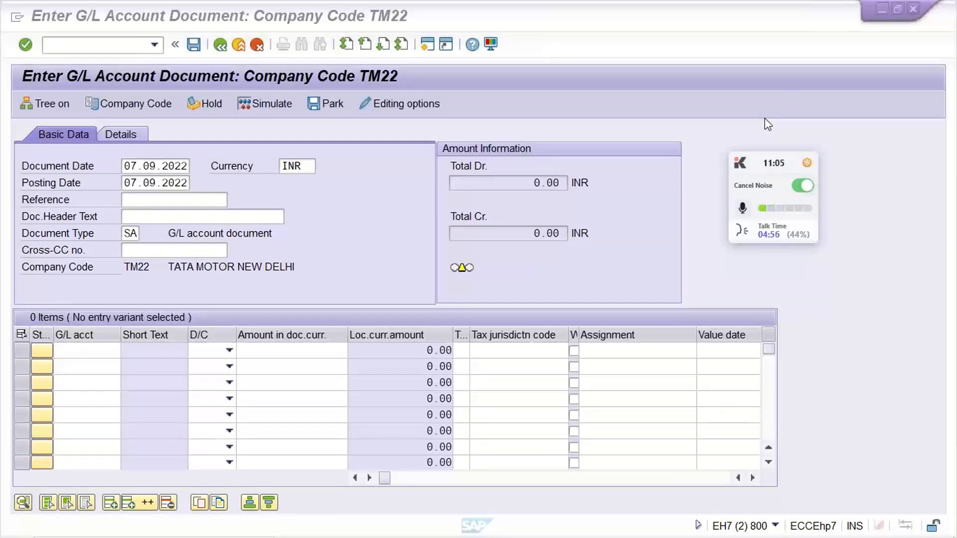
{"action": "left_click", "coordinate": [197, 218]}
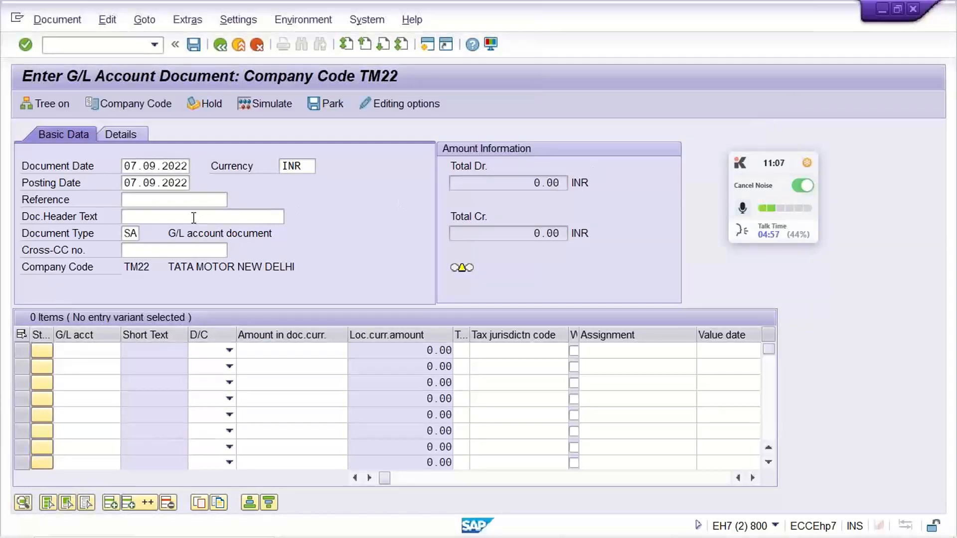
{"action": "left_click", "coordinate": [100, 355]}
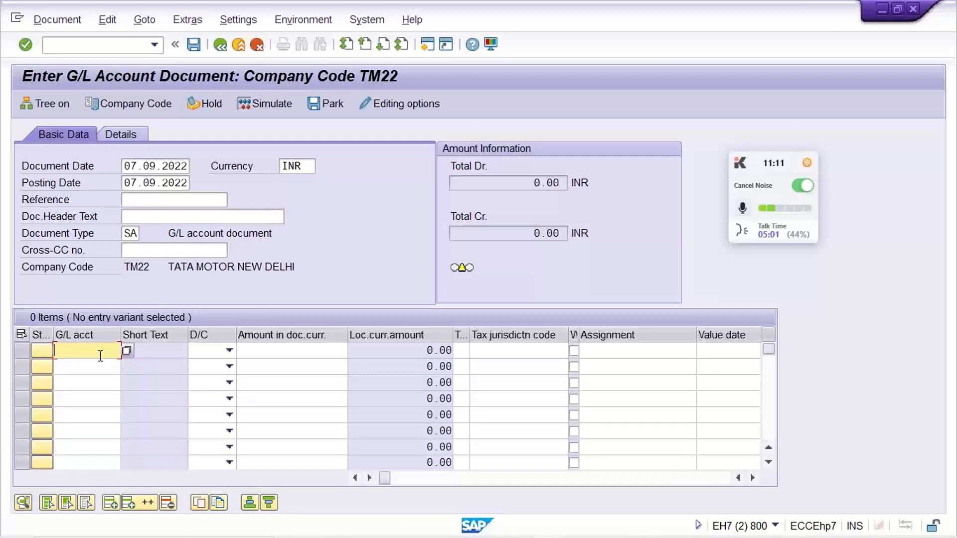
{"action": "type", "text": "4000"}
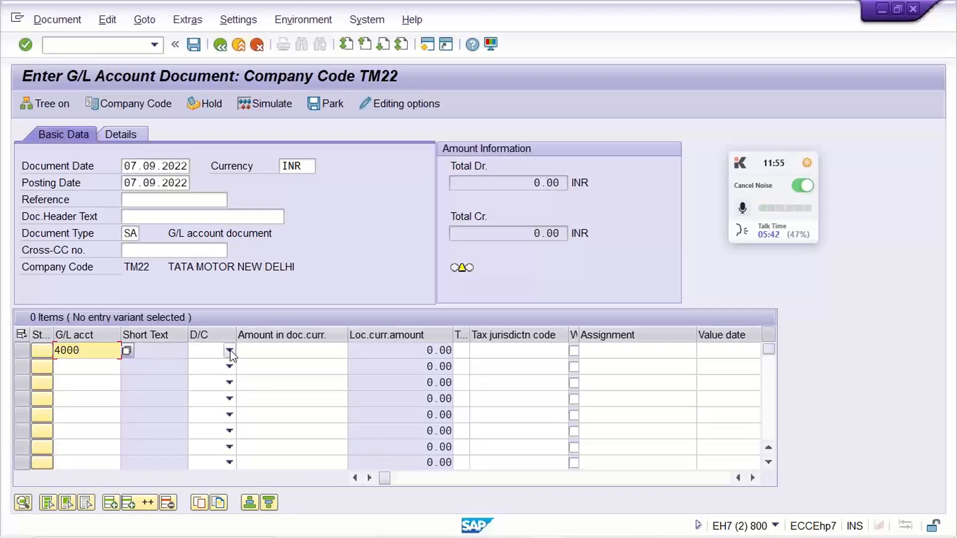
{"action": "key", "text": "ctrl+n"}
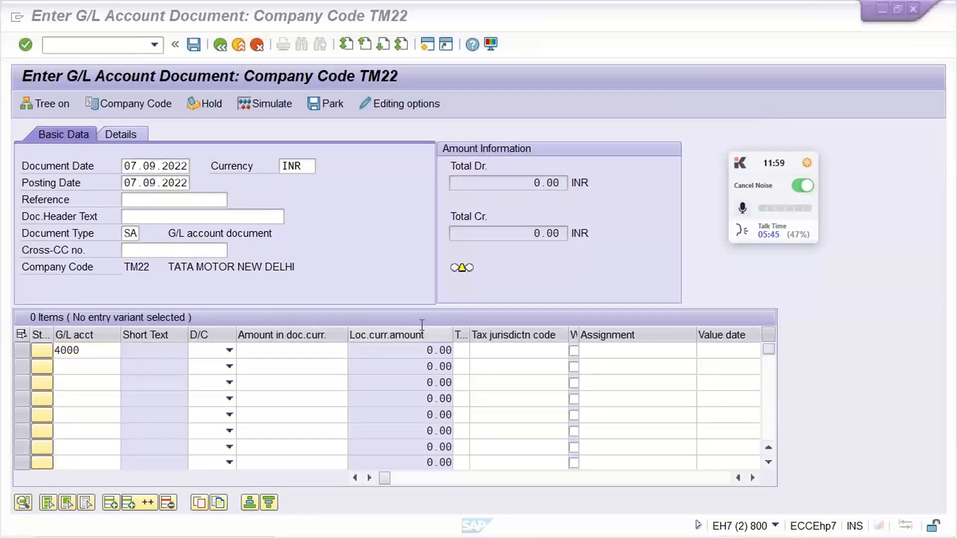
{"action": "left_click", "coordinate": [229, 351]}
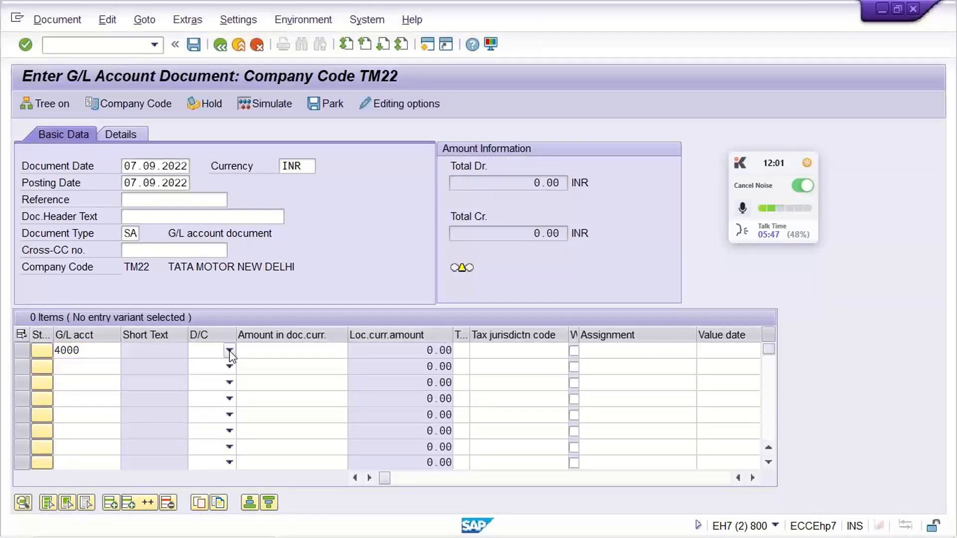
{"action": "left_click", "coordinate": [229, 351]}
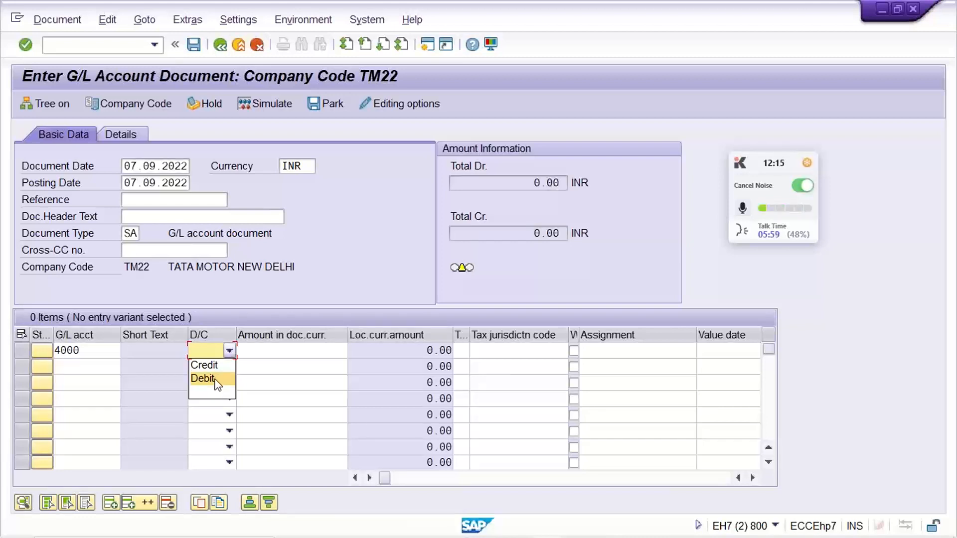
{"action": "left_click", "coordinate": [214, 384]}
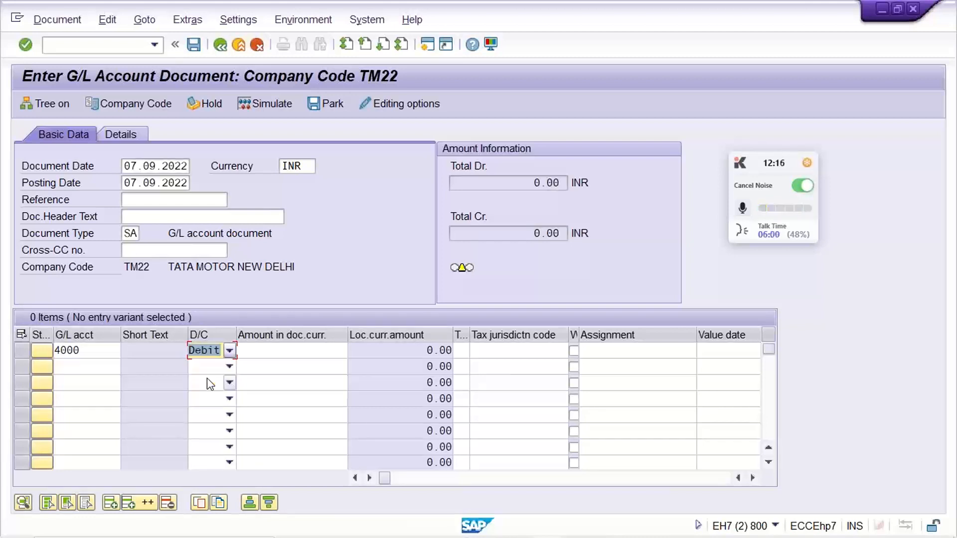
- Set the document currency amount of the debit line for account 4000 to 1500
{"action": "left_click", "coordinate": [293, 354]}
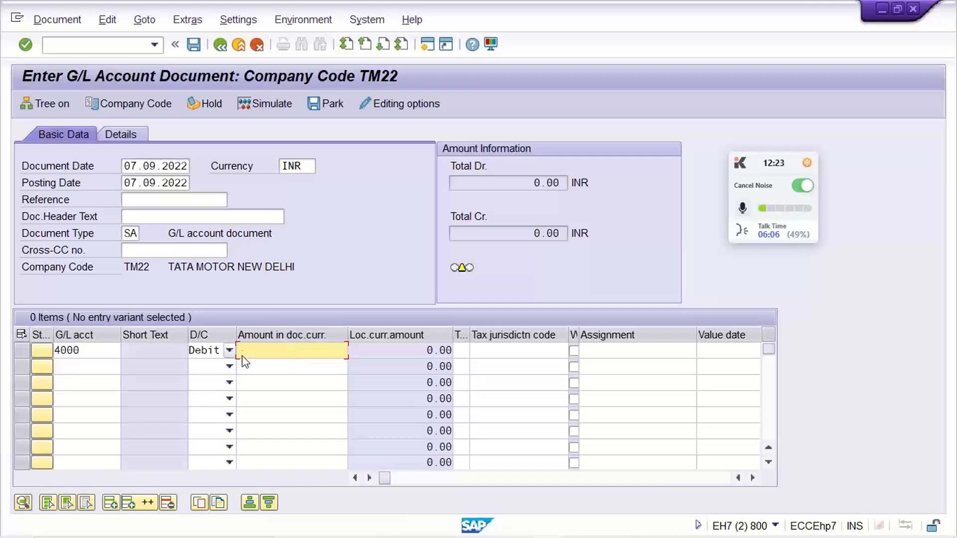
{"action": "left_click", "coordinate": [209, 353]}
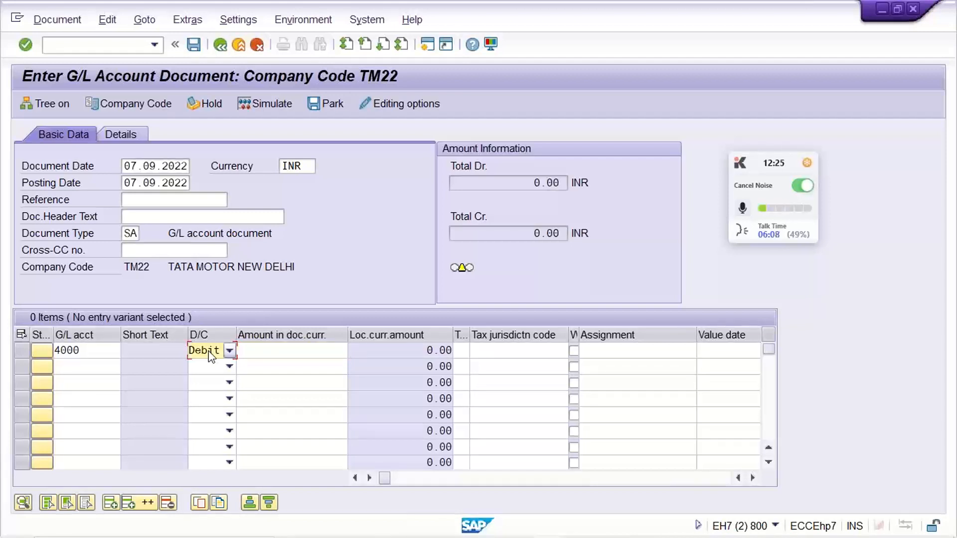
{"action": "left_click", "coordinate": [210, 353]}
{"action": "left_click", "coordinate": [312, 353]}
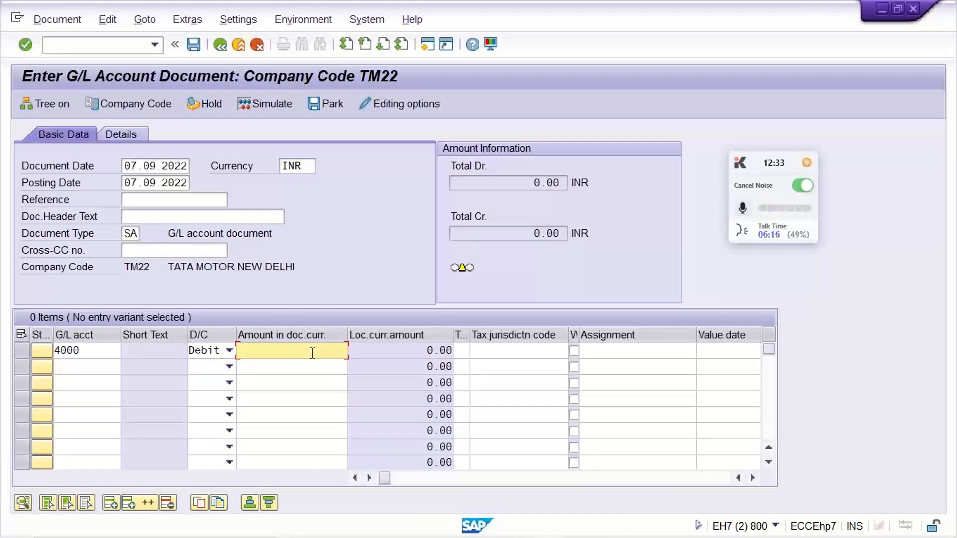
{"action": "type", "text": "15000"}
{"action": "key", "text": "BackSpace"}
- Add a second line item for G/L account 1000 as Credit with an amount of 1500
{"action": "left_click", "coordinate": [69, 370]}
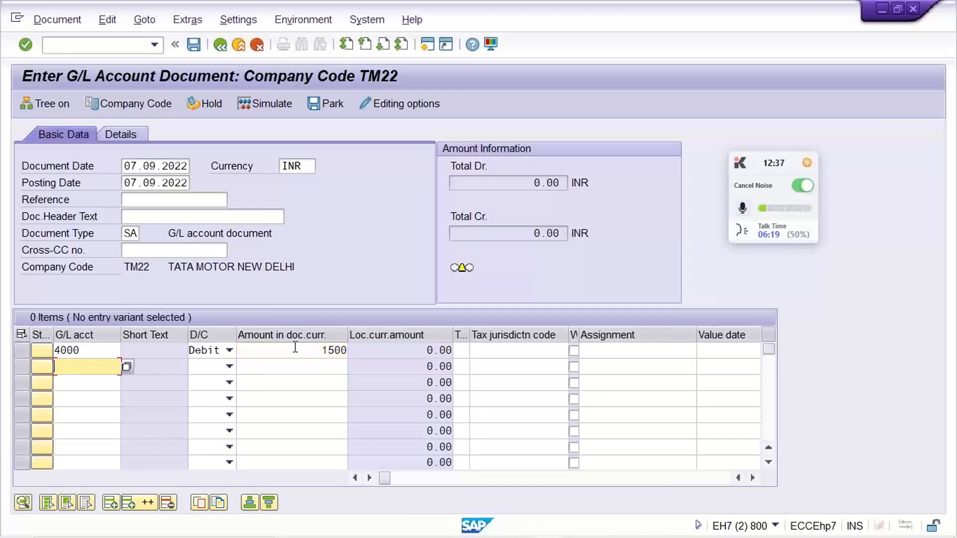
{"action": "type", "text": "1000"}
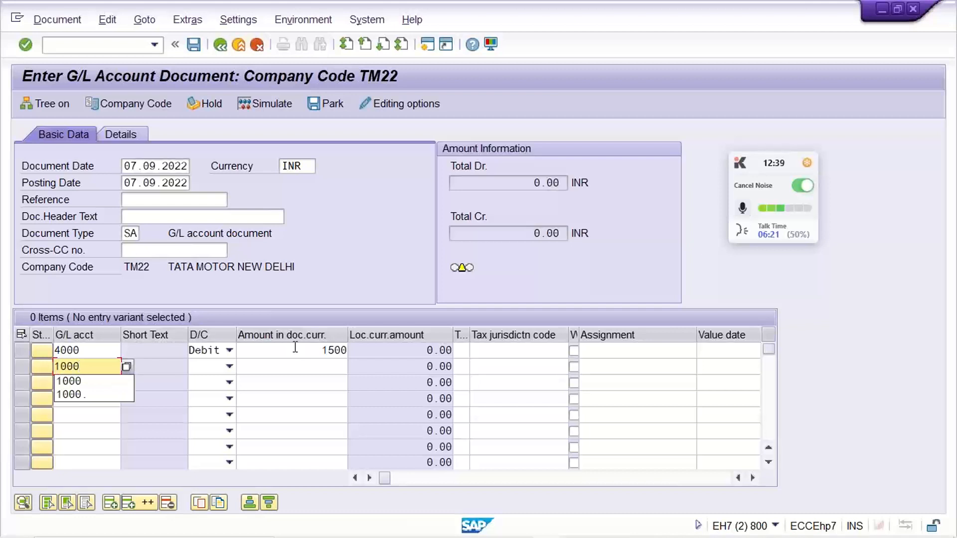
{"action": "key", "text": "Escape"}
{"action": "key", "text": "Tab"}
{"action": "key", "text": "Down"}
{"action": "key", "text": "Down"}
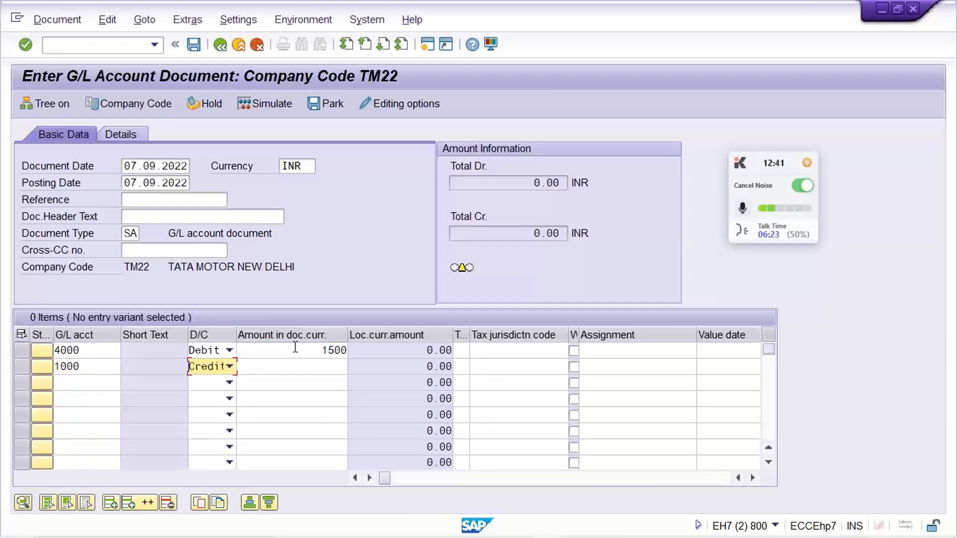
{"action": "key", "text": "Tab"}
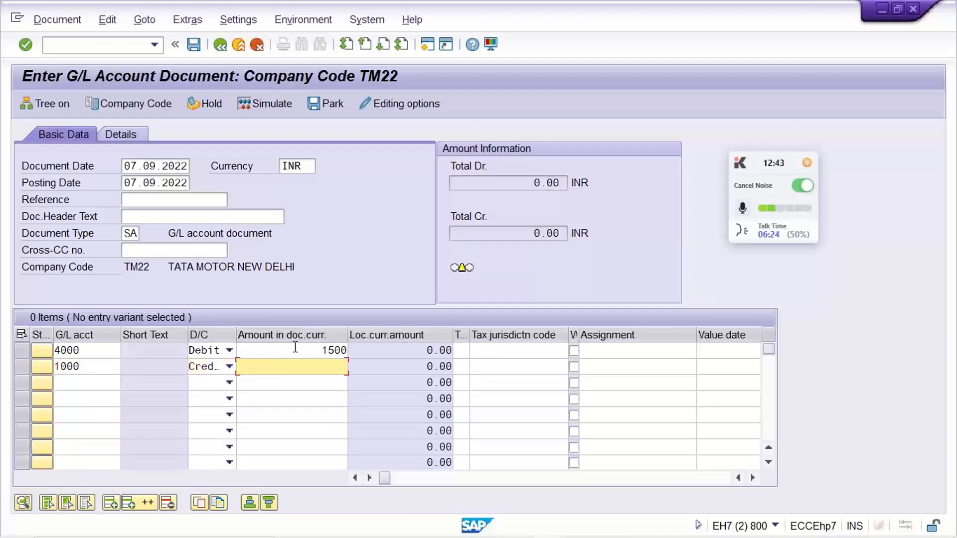
{"action": "type", "text": "1500"}
- Examine the additional line item columns, including Assignment, Value date and Text, for both entries
{"action": "left_click", "coordinate": [932, 44]}
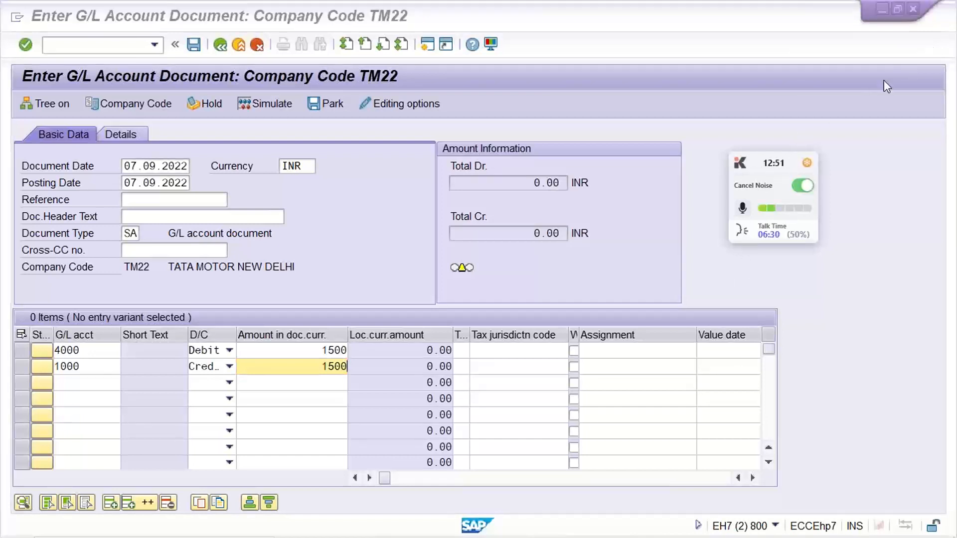
{"action": "left_click", "coordinate": [668, 357]}
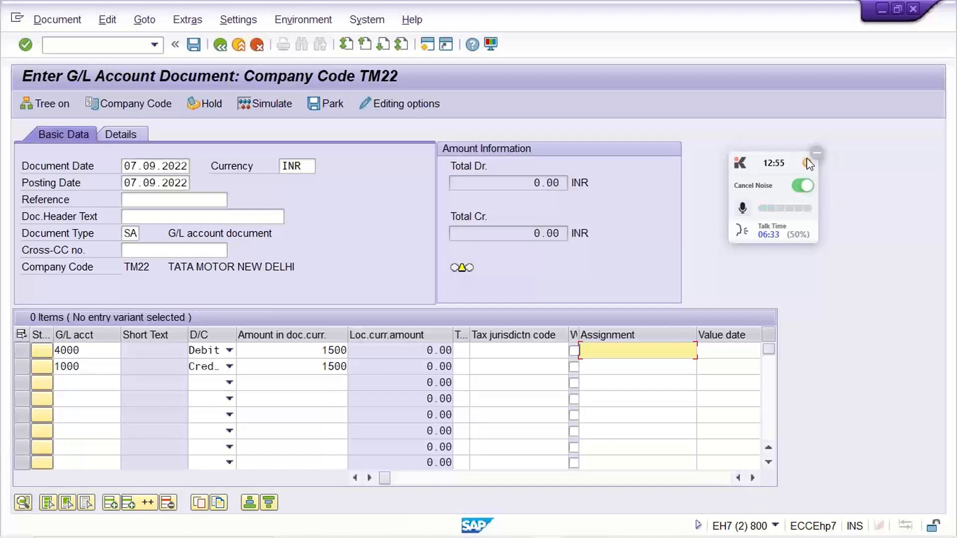
{"action": "left_click", "coordinate": [818, 153]}
{"action": "left_click", "coordinate": [762, 491]}
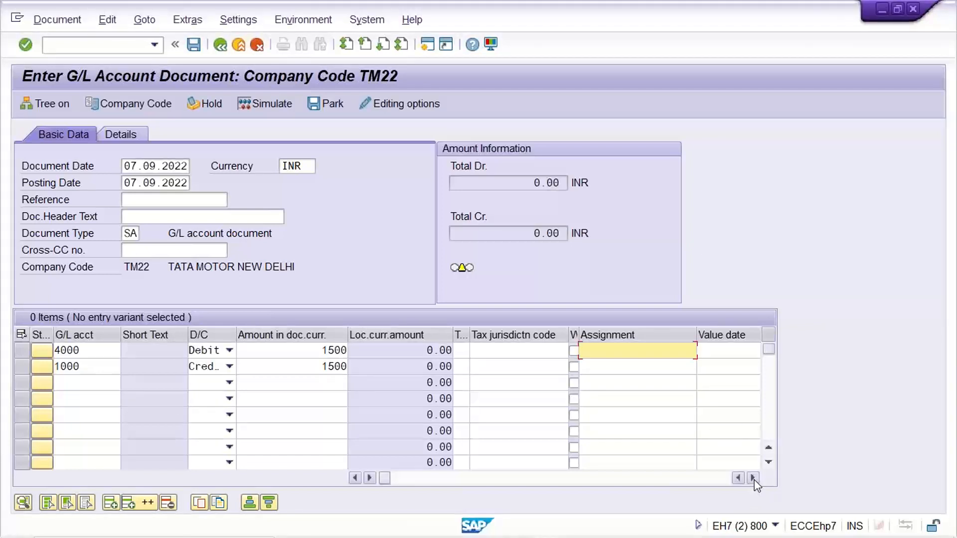
{"action": "left_click", "coordinate": [753, 479]}
{"action": "left_click", "coordinate": [753, 479]}
{"action": "left_click", "coordinate": [752, 479]}
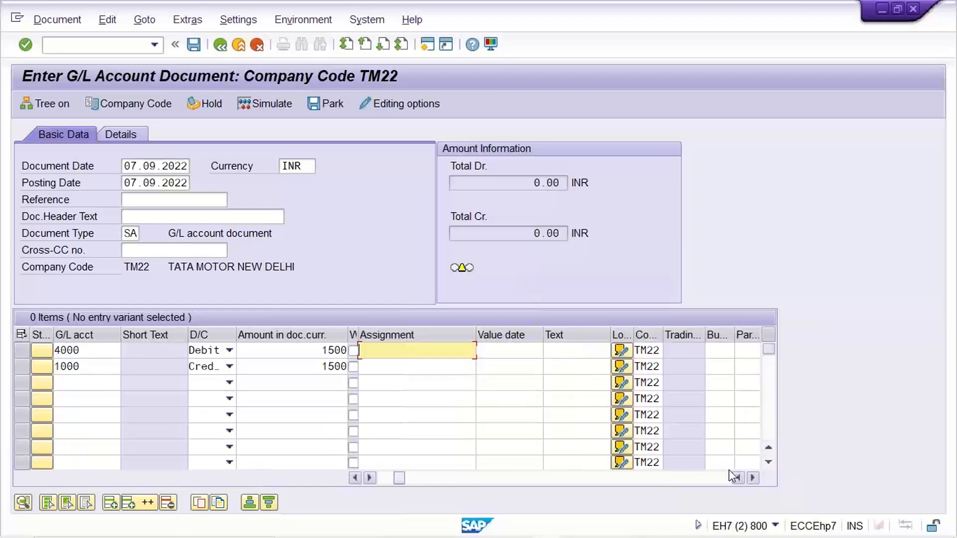
{"action": "left_click", "coordinate": [573, 351]}
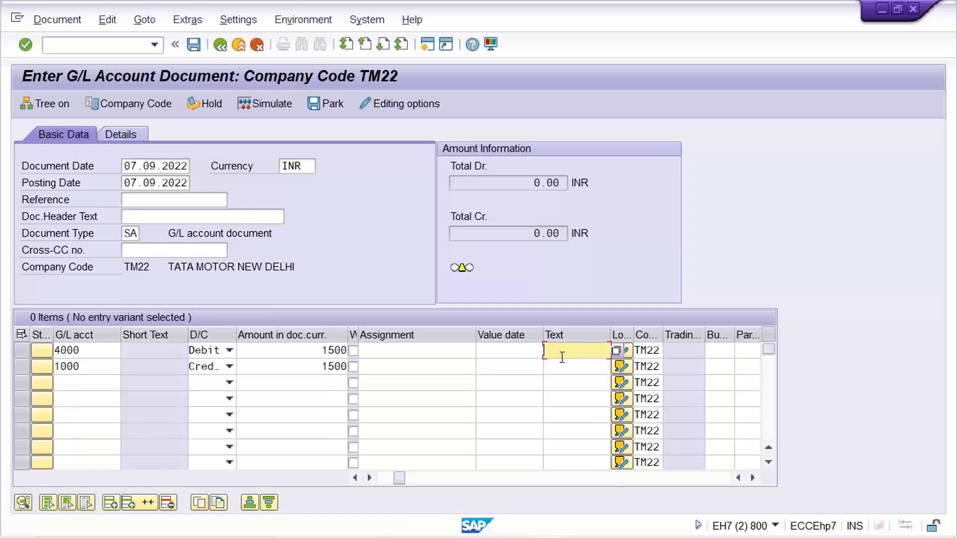
{"action": "left_click", "coordinate": [562, 367]}
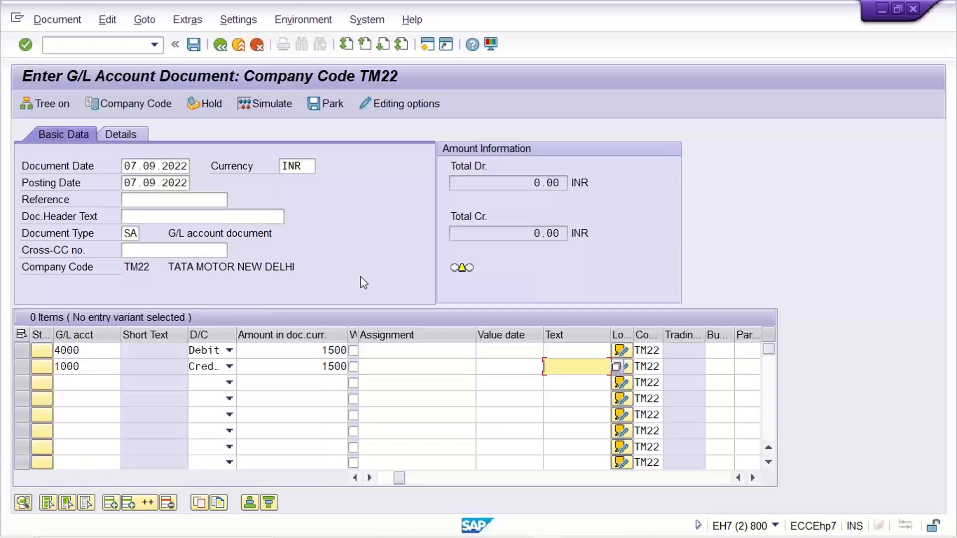
- Simulate the document to review its overview, and return to the entry form, accepting the deletion of automatically created line items
{"action": "left_click", "coordinate": [259, 104]}
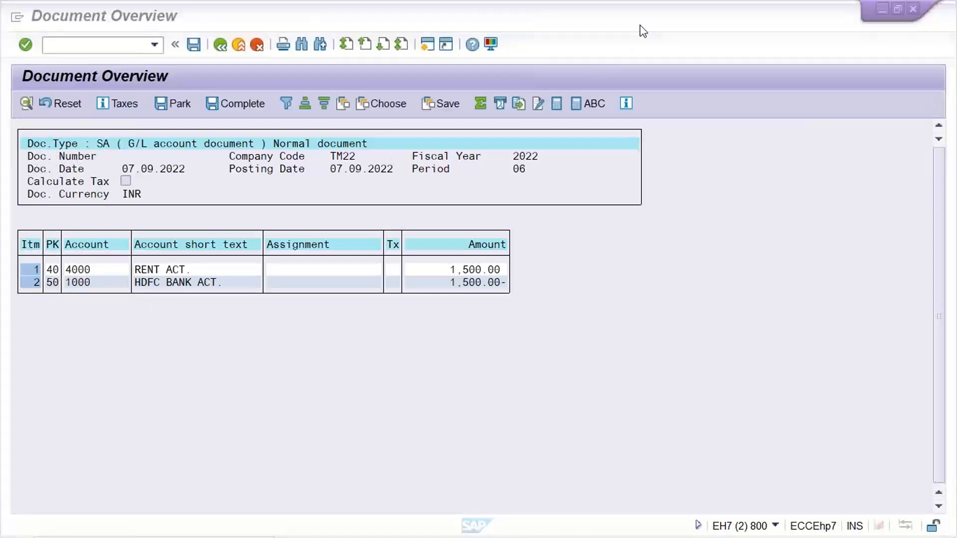
{"action": "left_click", "coordinate": [586, 249]}
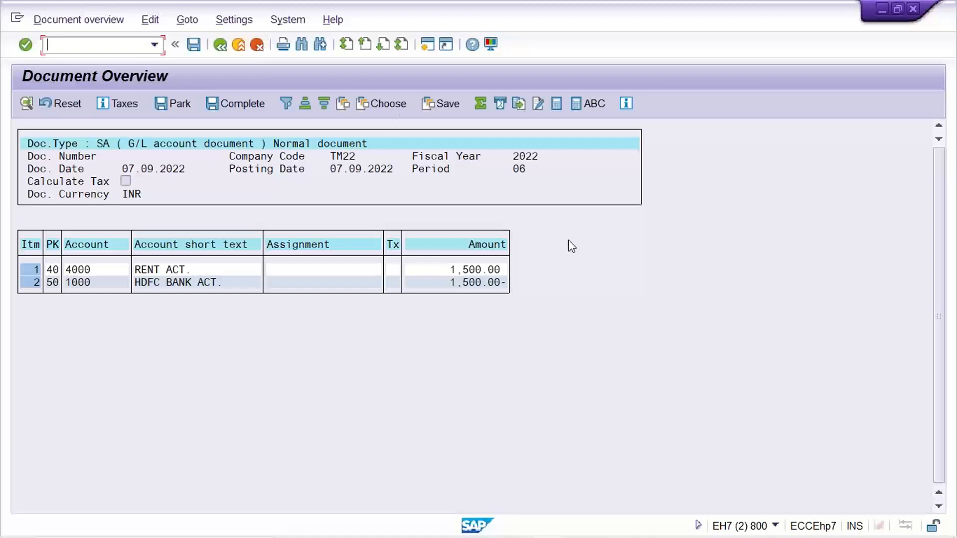
{"action": "left_click", "coordinate": [221, 46]}
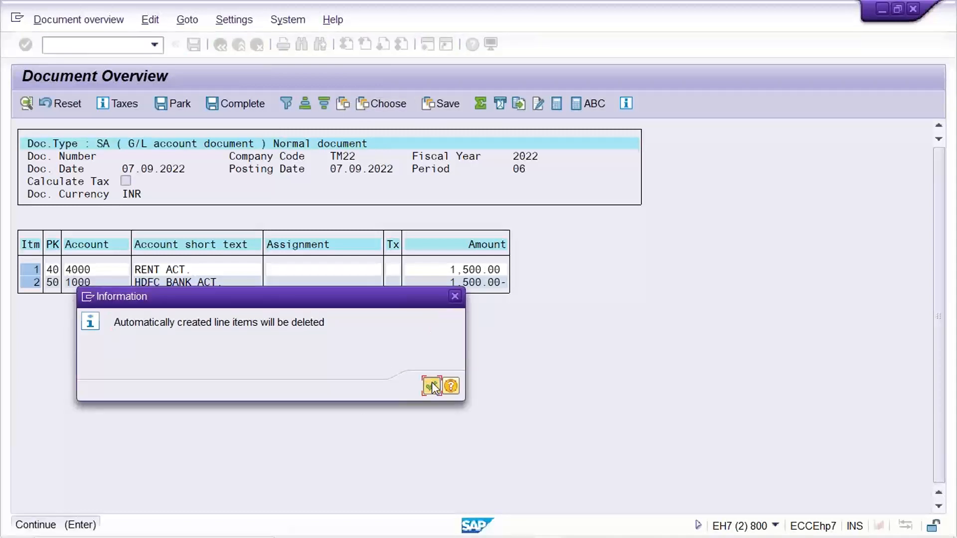
{"action": "left_click", "coordinate": [430, 386]}
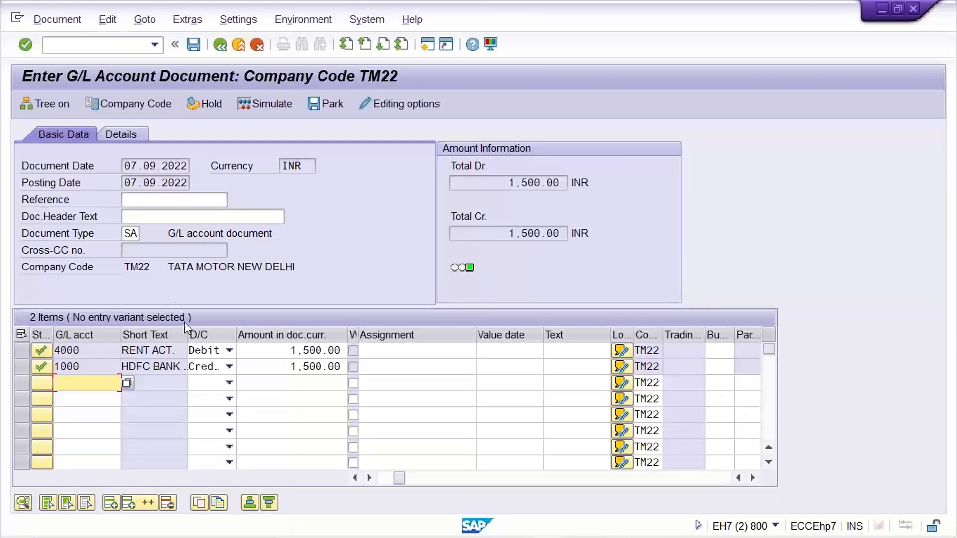
- Examine the amounts of the two line items, the document type and the header text field
{"action": "left_click", "coordinate": [278, 354]}
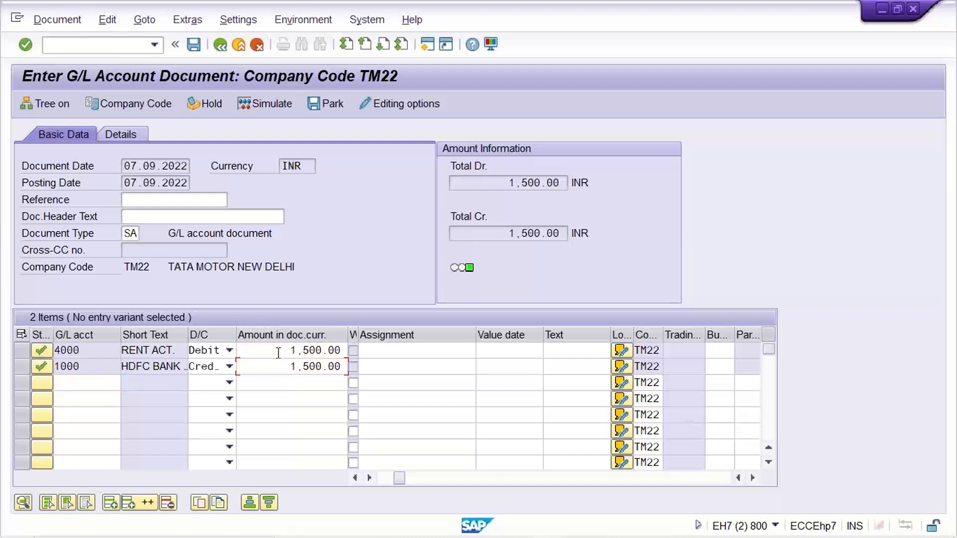
{"action": "left_click", "coordinate": [278, 371]}
{"action": "left_click", "coordinate": [279, 352]}
{"action": "left_click", "coordinate": [279, 366]}
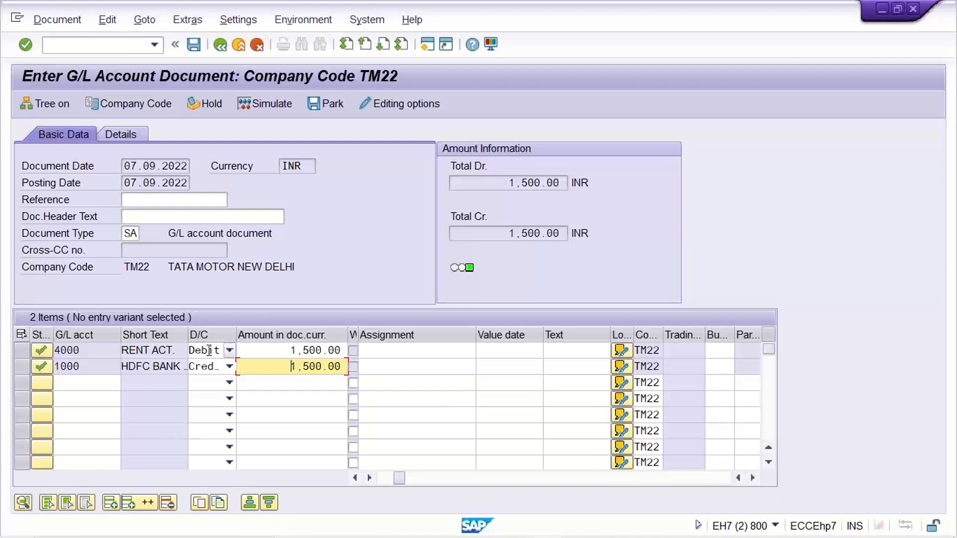
{"action": "left_click", "coordinate": [133, 233]}
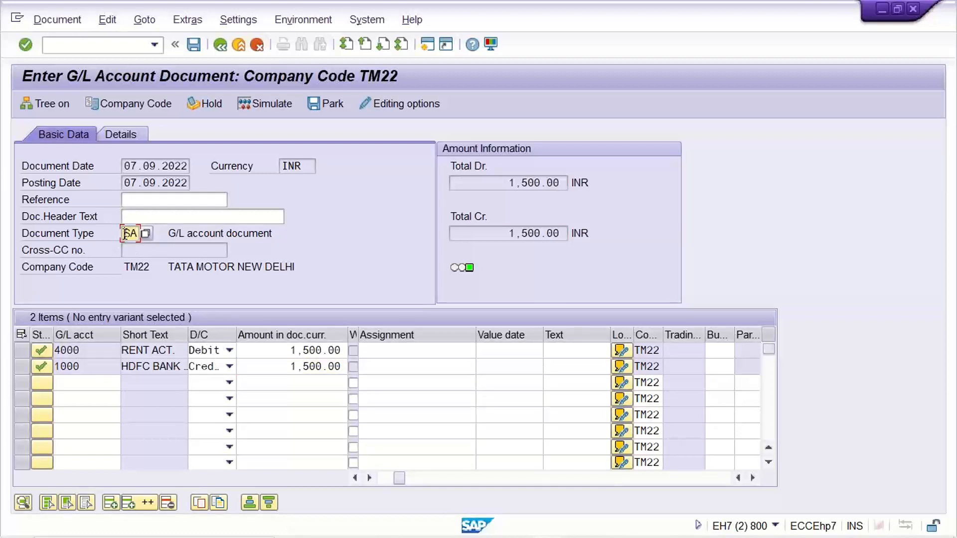
{"action": "left_click_drag", "start_coordinate": [124, 233], "coordinate": [290, 234]}
{"action": "left_click", "coordinate": [190, 218]}
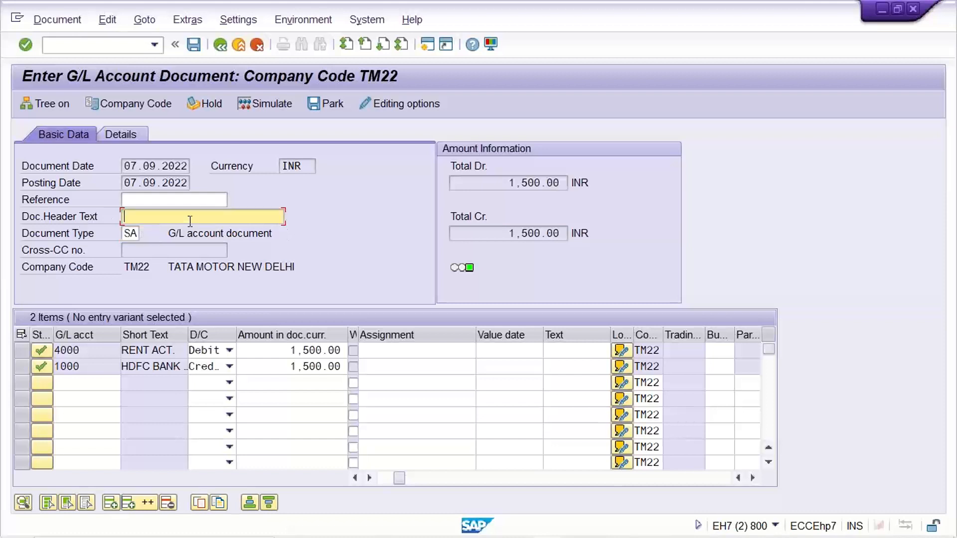
{"action": "left_click", "coordinate": [125, 236]}
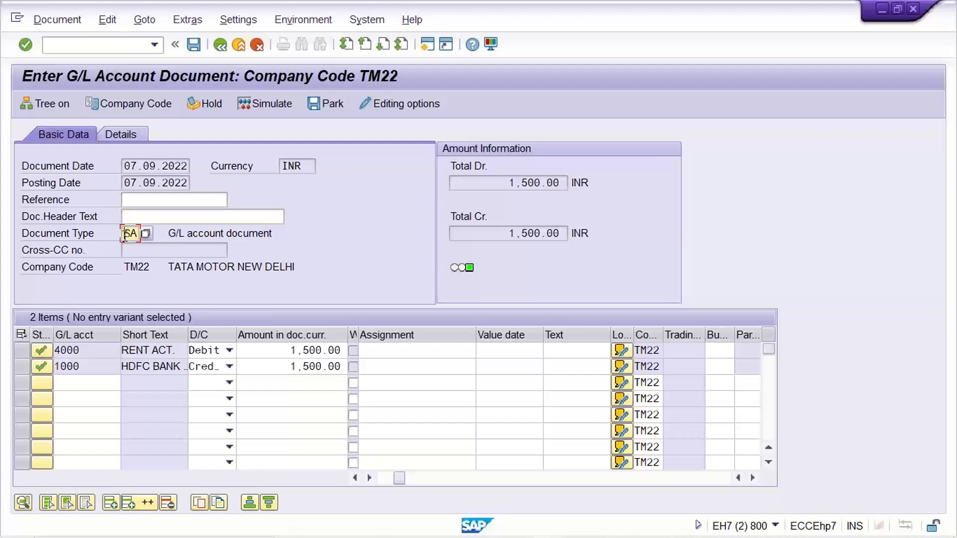
{"action": "left_click", "coordinate": [197, 215]}
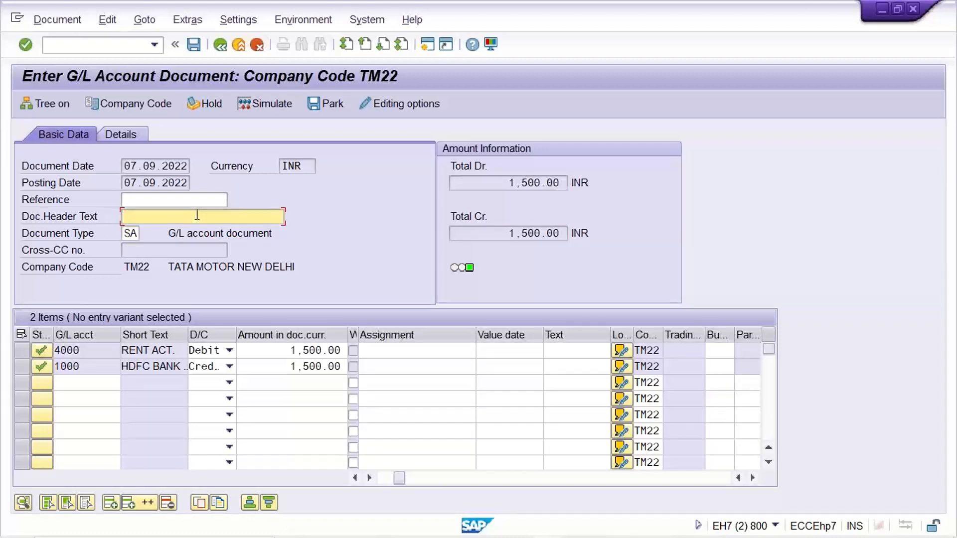
- Set the Doc.type option in the accounting editing options to Document type hidden
{"action": "left_click", "coordinate": [419, 102]}
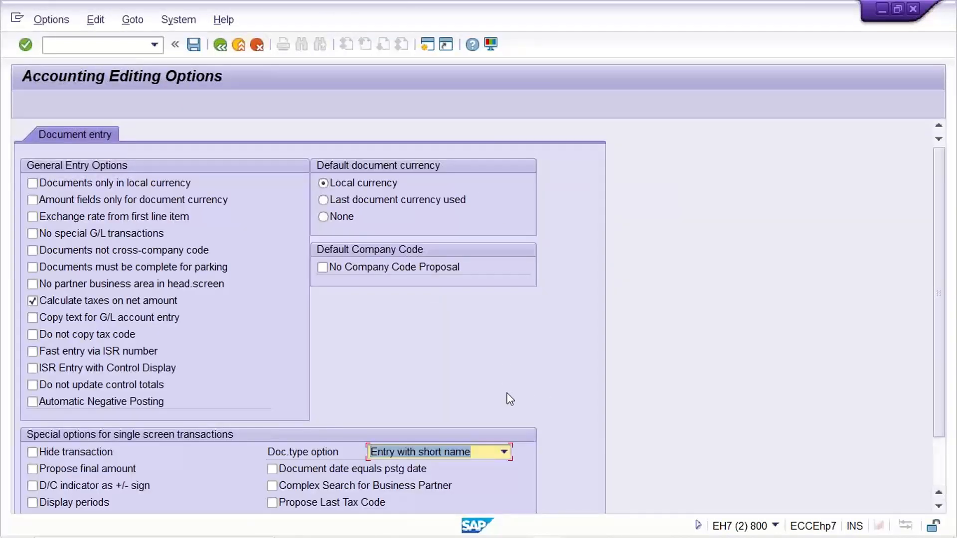
{"action": "left_click", "coordinate": [385, 452]}
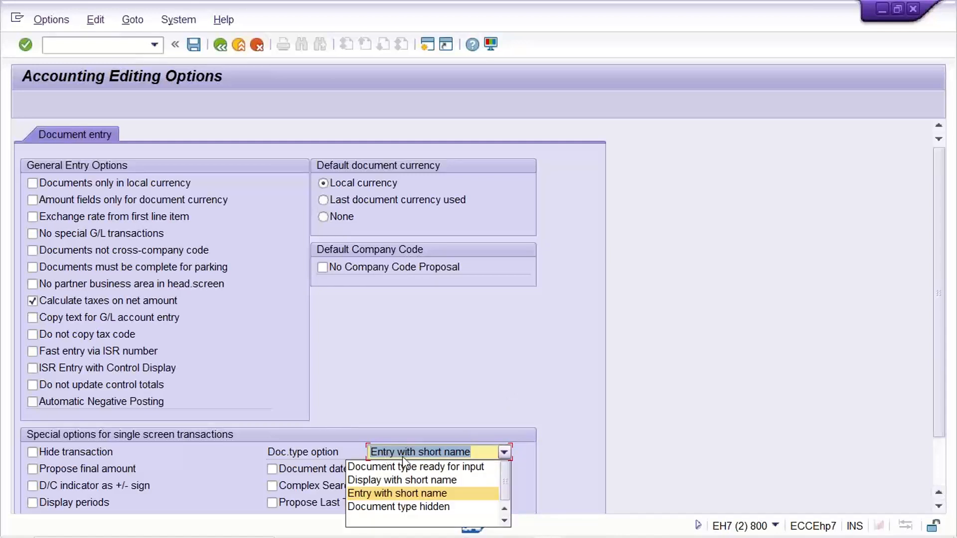
{"action": "left_click", "coordinate": [411, 508]}
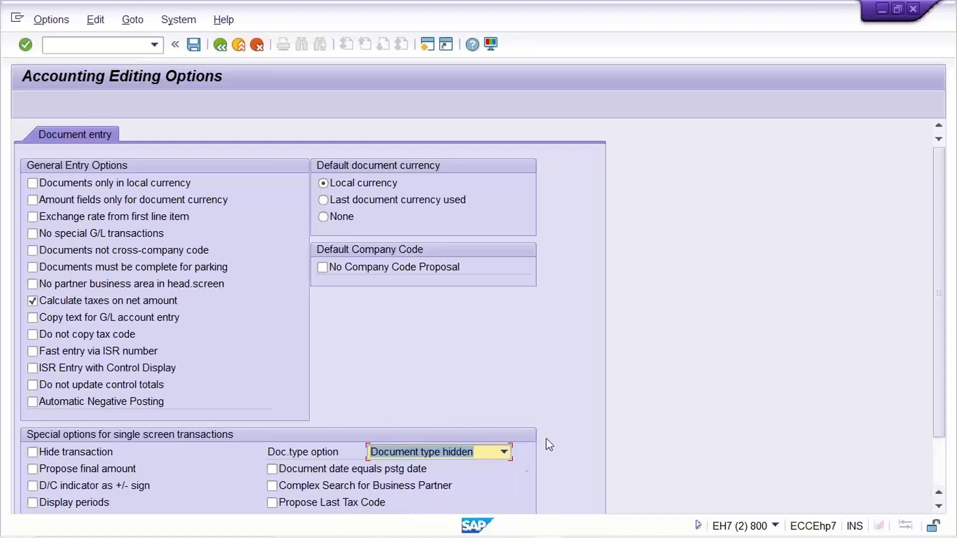
- Set the Doc.type option to Entry with short name, and return to the entry form to check the Document Type field
{"action": "left_click", "coordinate": [382, 453]}
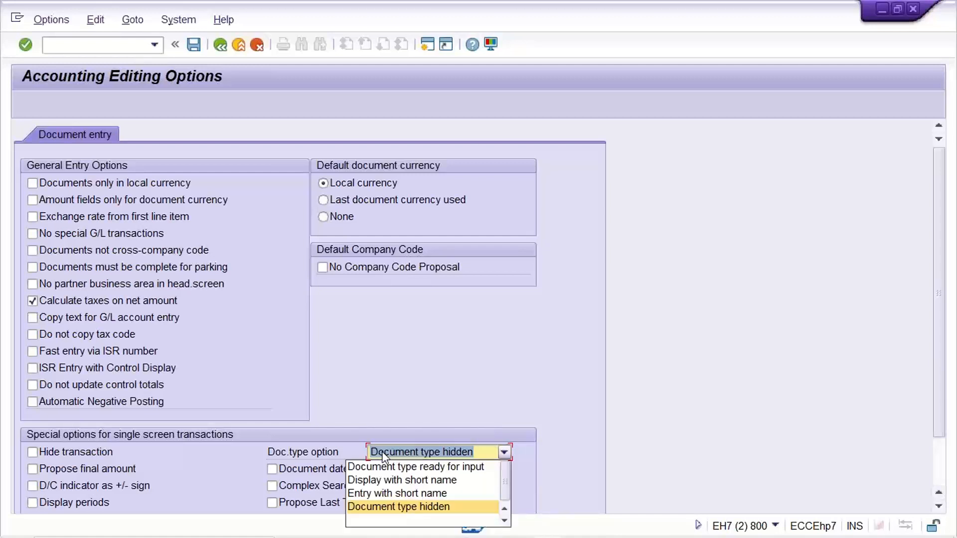
{"action": "left_click", "coordinate": [391, 494]}
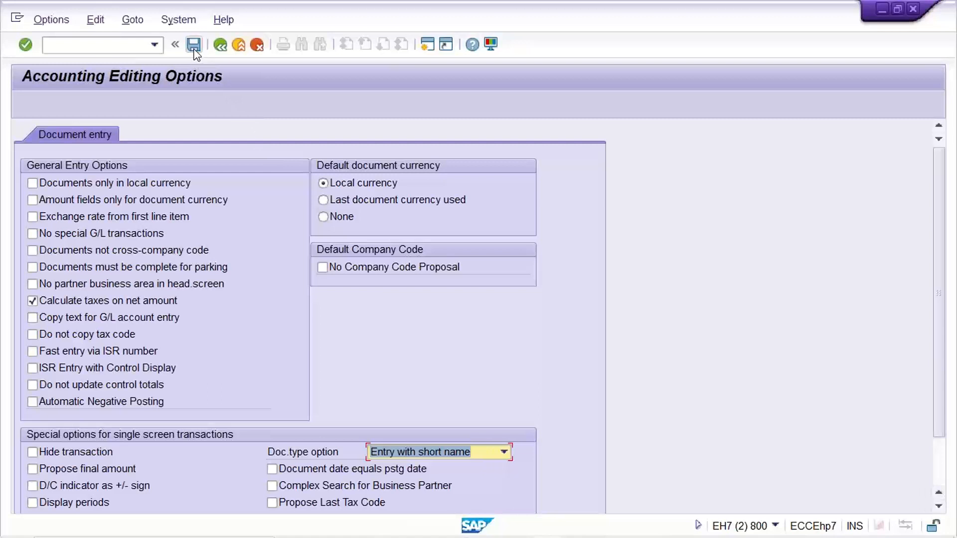
{"action": "left_click", "coordinate": [220, 45]}
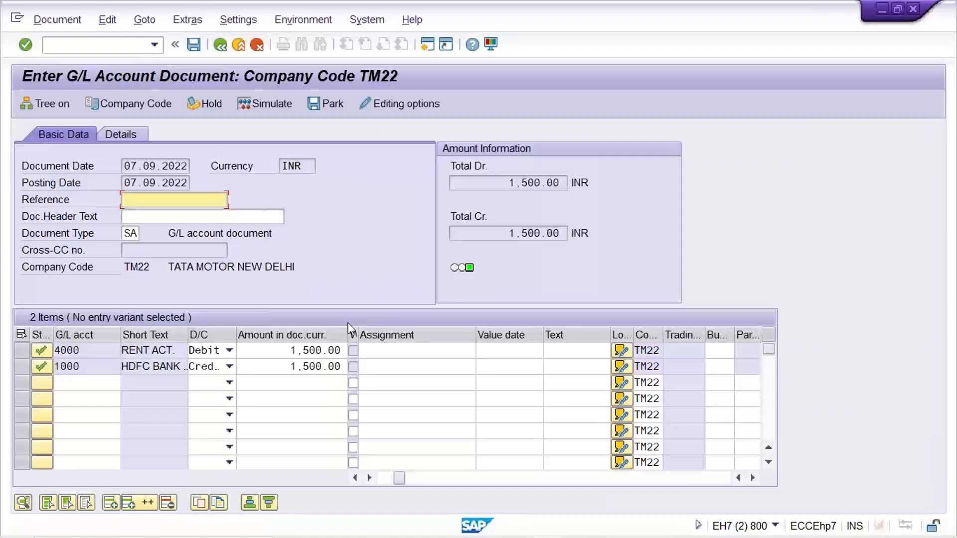
{"action": "left_click", "coordinate": [128, 233]}
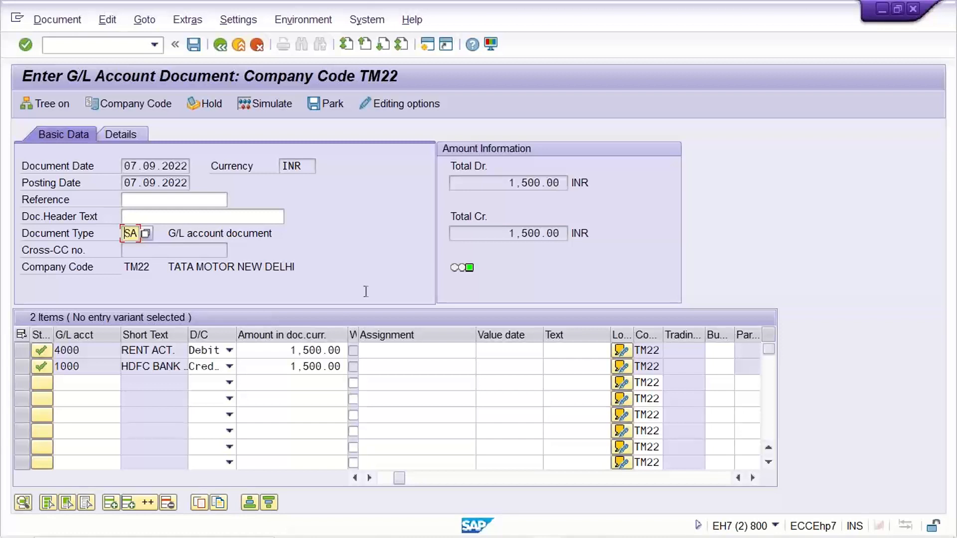
- Set the Doc.type option to Display with short name in the editing options, save it, and check the Document Type field in the entry form
{"action": "left_click", "coordinate": [385, 104]}
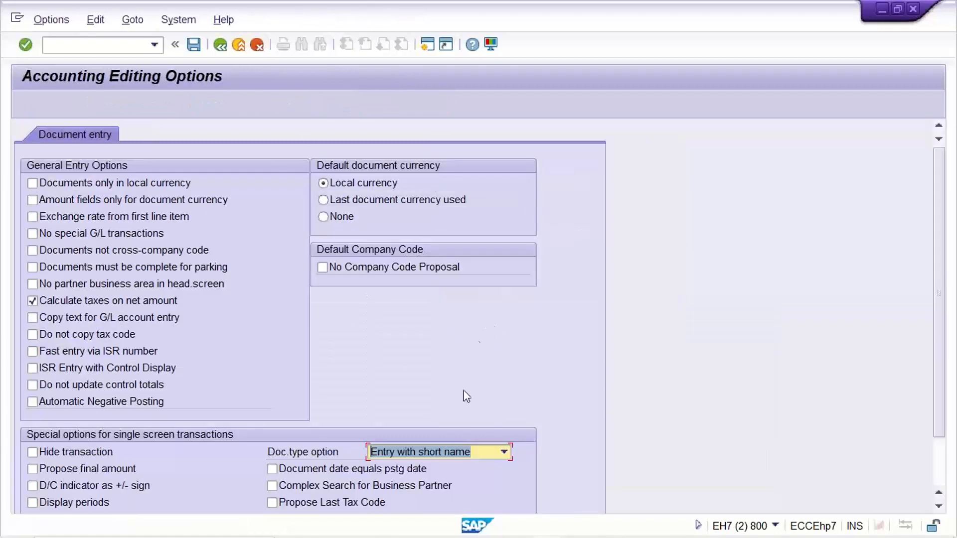
{"action": "left_click", "coordinate": [455, 452]}
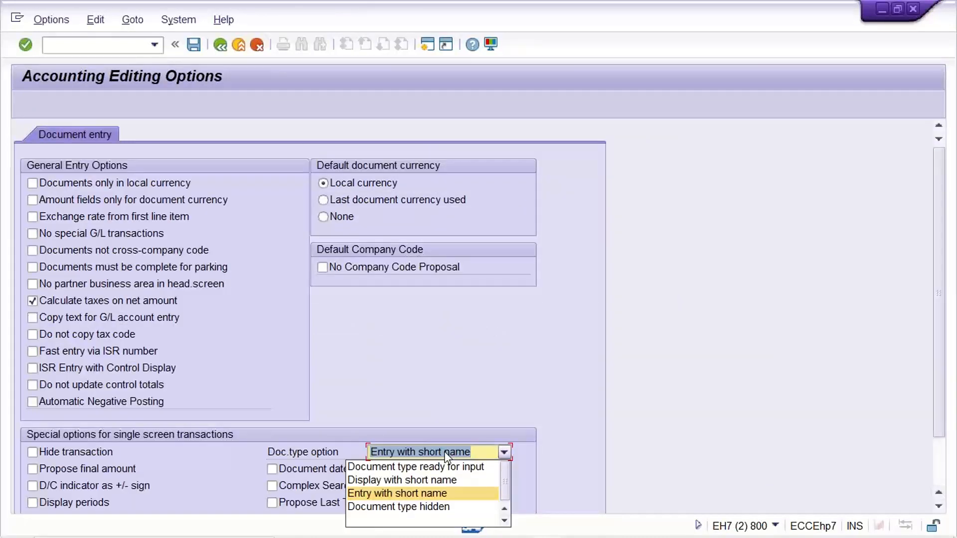
{"action": "left_click", "coordinate": [399, 481]}
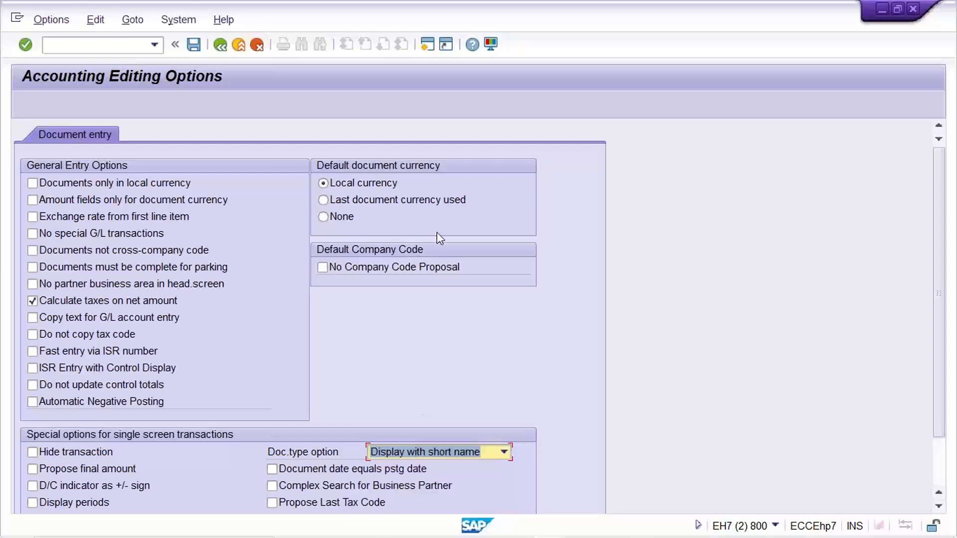
{"action": "left_click", "coordinate": [195, 46]}
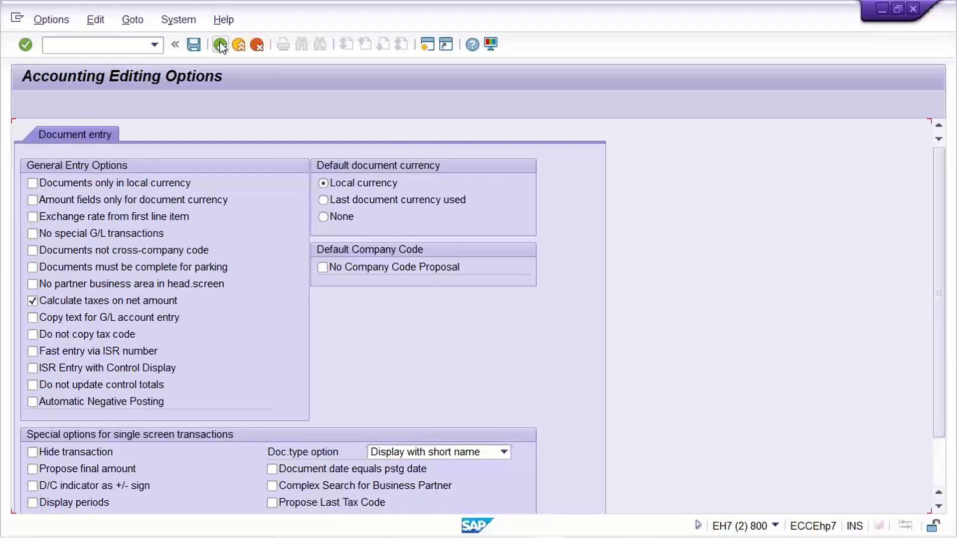
{"action": "left_click", "coordinate": [219, 46]}
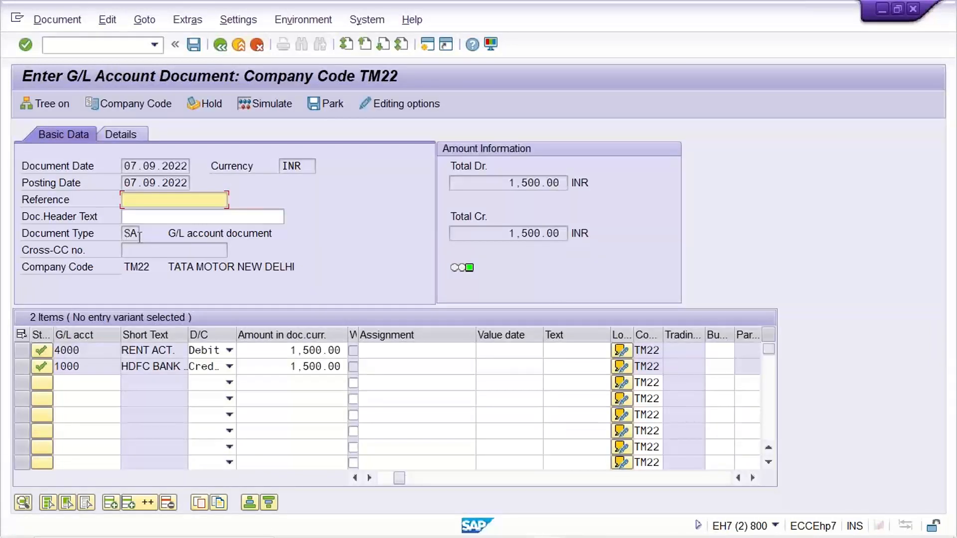
{"action": "left_click", "coordinate": [189, 220]}
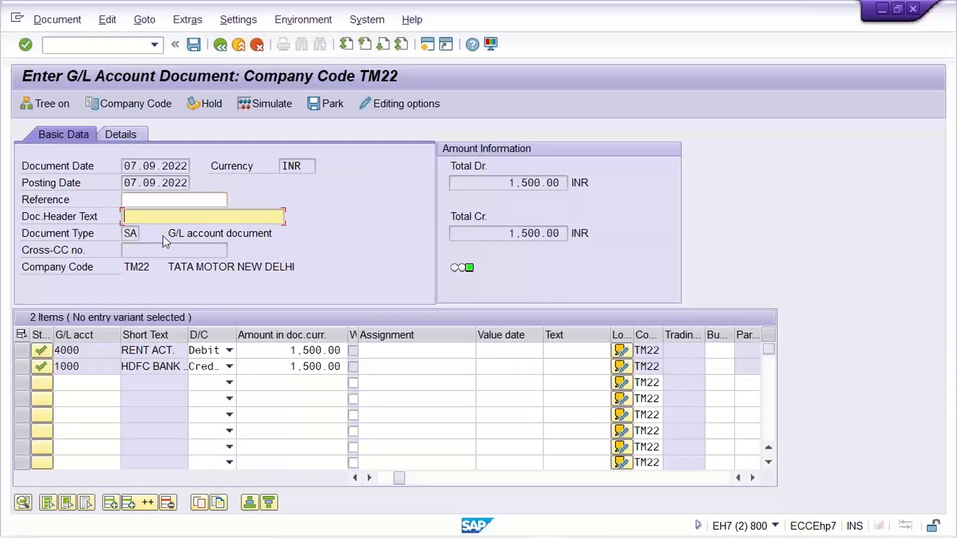
{"action": "left_click", "coordinate": [128, 234]}
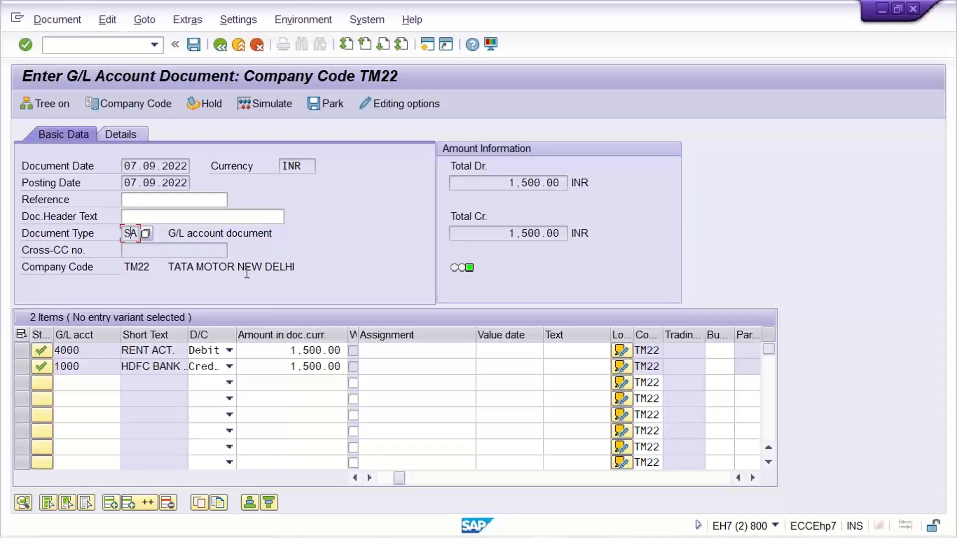
- Restart transaction FB50 with the /N prefix and check the Document Type field in the blank entry form
{"action": "left_click", "coordinate": [153, 50]}
{"action": "scroll", "coordinate": [150, 62], "scroll_direction": "up", "scroll_amount": 1}
{"action": "left_click", "coordinate": [150, 62]}
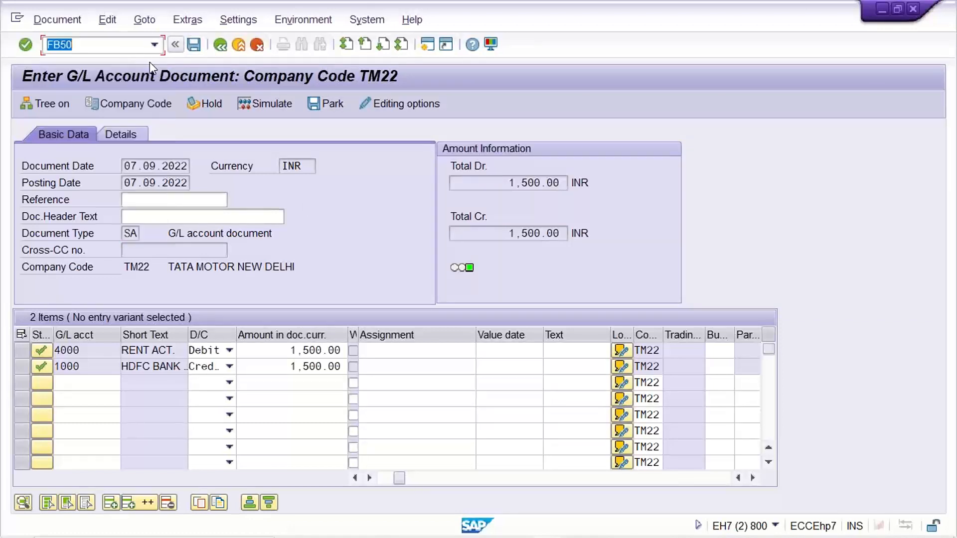
{"action": "type", "text": "/N"}
{"action": "key", "text": "Return"}
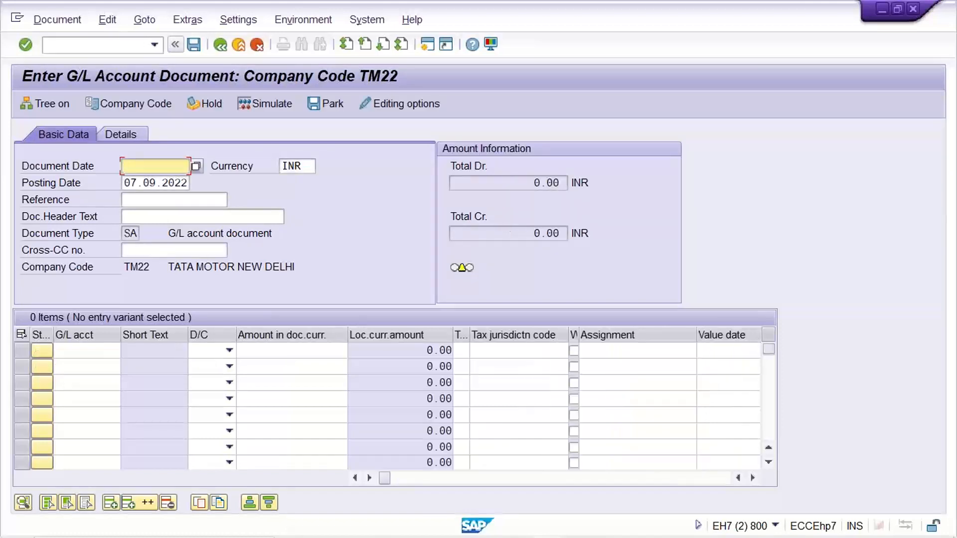
{"action": "double_click", "coordinate": [131, 233]}
{"action": "left_click", "coordinate": [240, 221]}
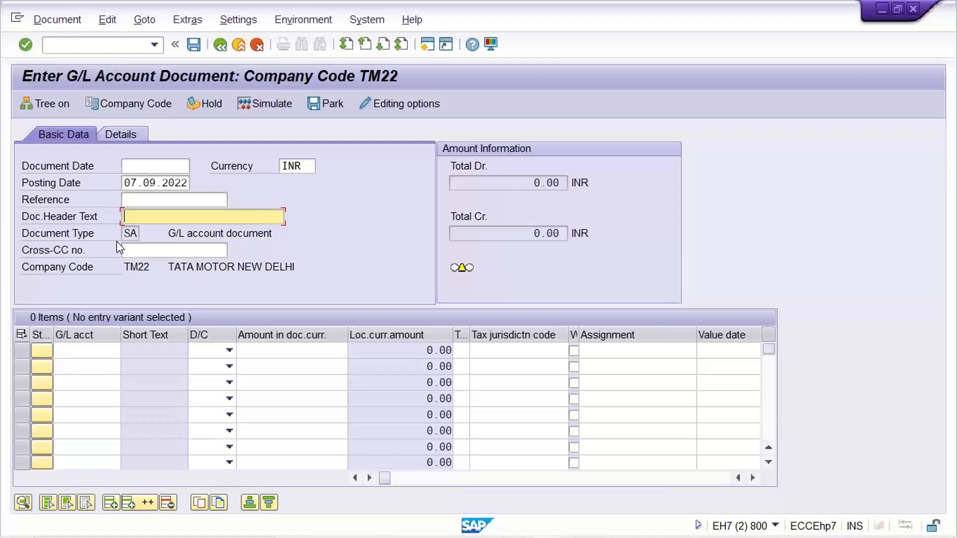
- Change the Doc.type option to Entry with short name, save the editing options, and return to the blank form's Document Type field
{"action": "left_click", "coordinate": [382, 103]}
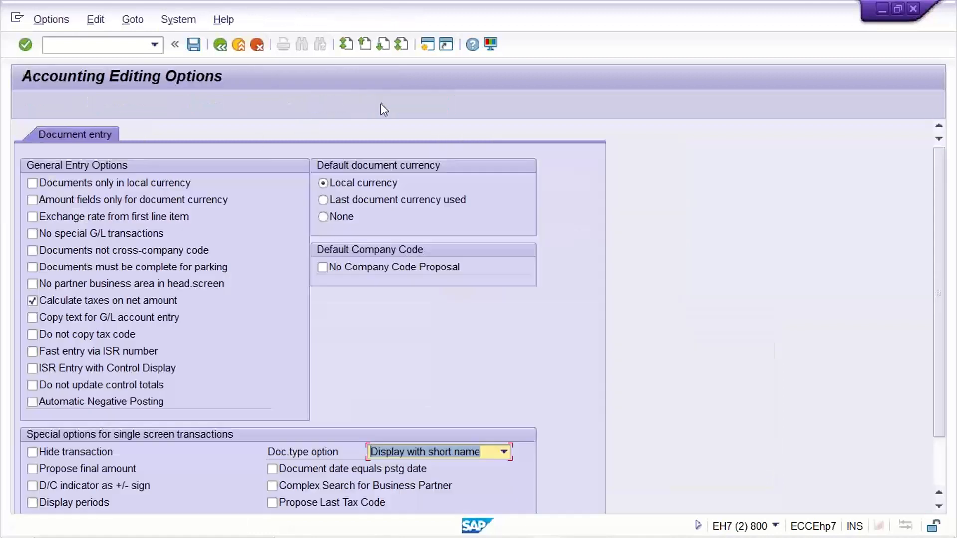
{"action": "left_click", "coordinate": [455, 453]}
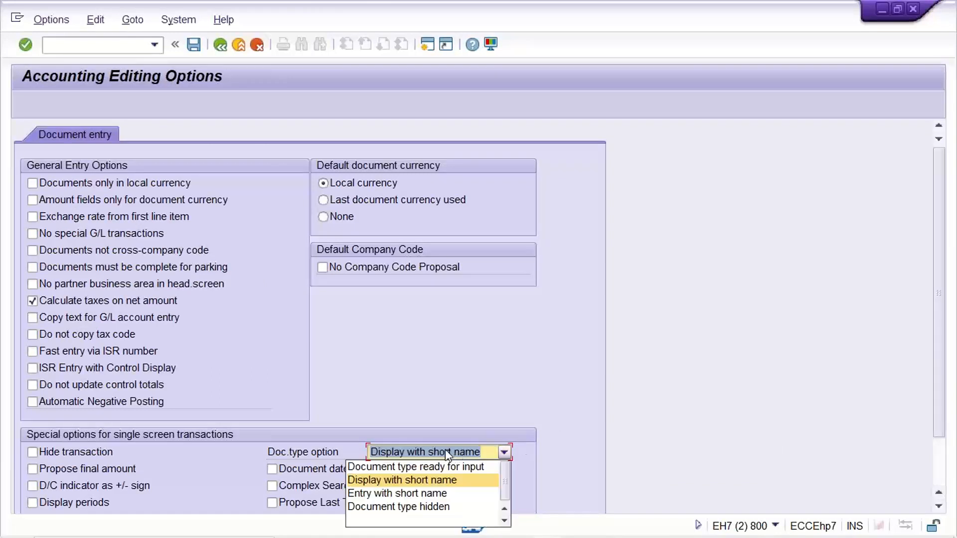
{"action": "left_click", "coordinate": [389, 494]}
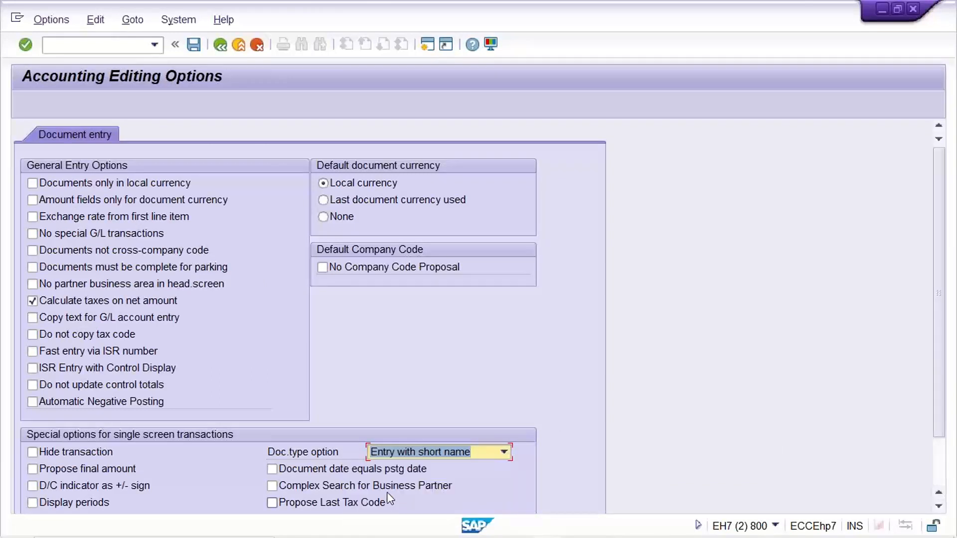
{"action": "left_click", "coordinate": [194, 47]}
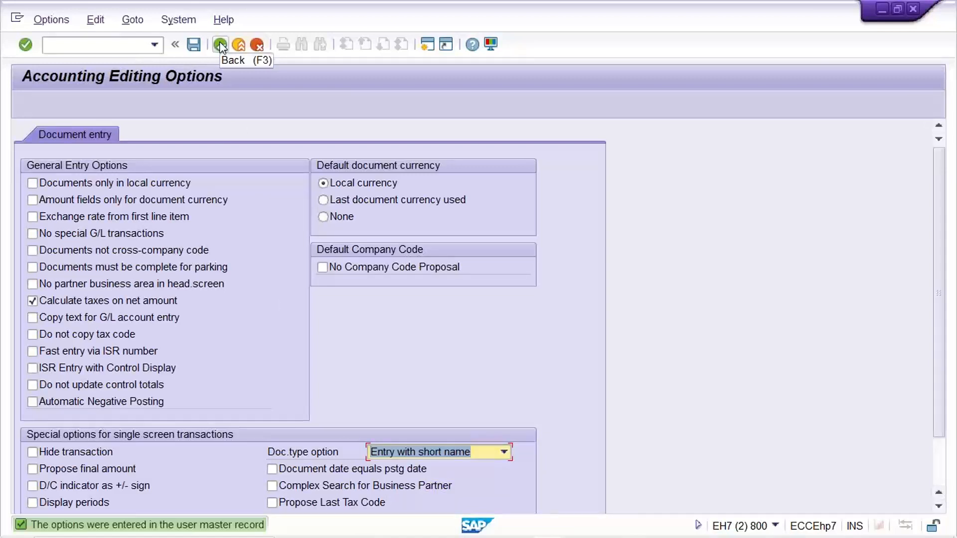
{"action": "left_click", "coordinate": [220, 46]}
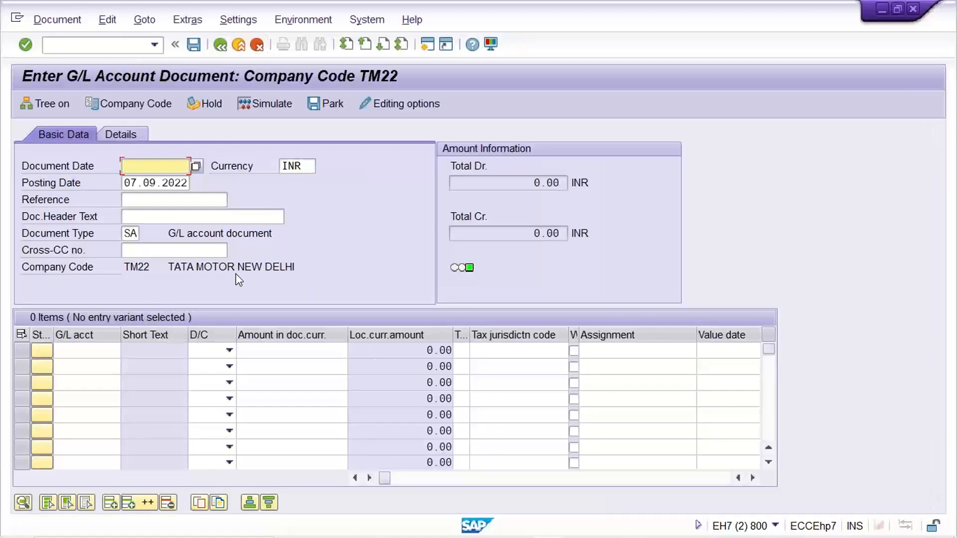
{"action": "left_click", "coordinate": [132, 234]}
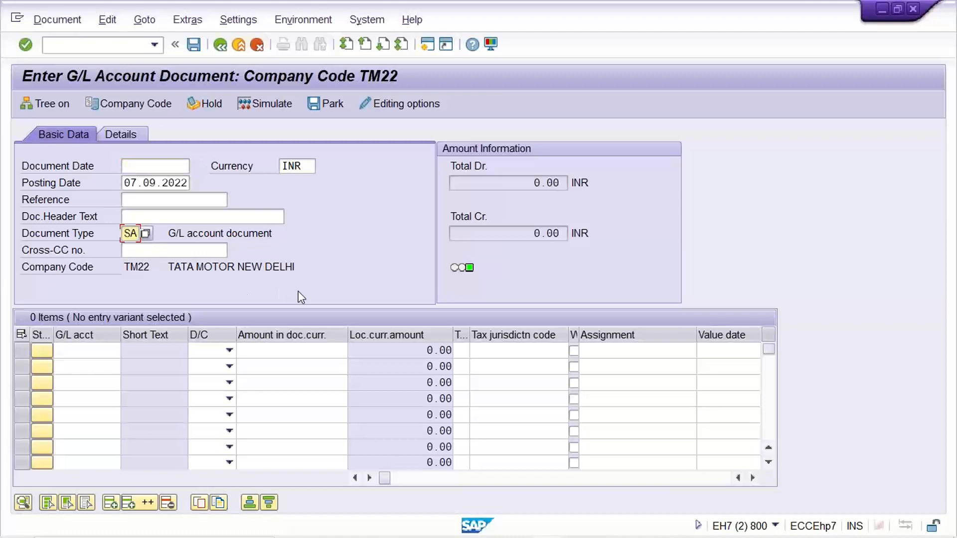
- Set the document date to 07.09.2022
{"action": "left_click", "coordinate": [160, 166]}
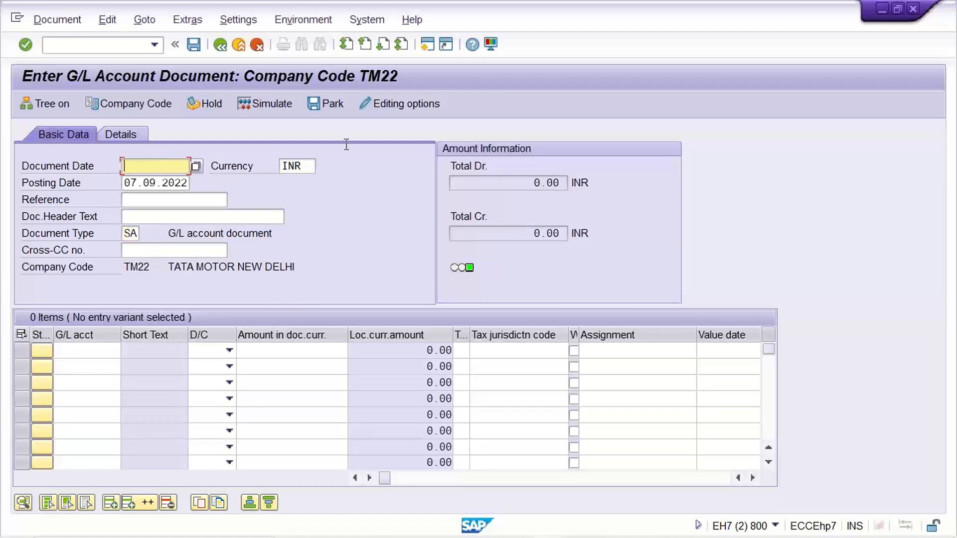
{"action": "key", "text": "Down"}
{"action": "key", "text": "Down"}
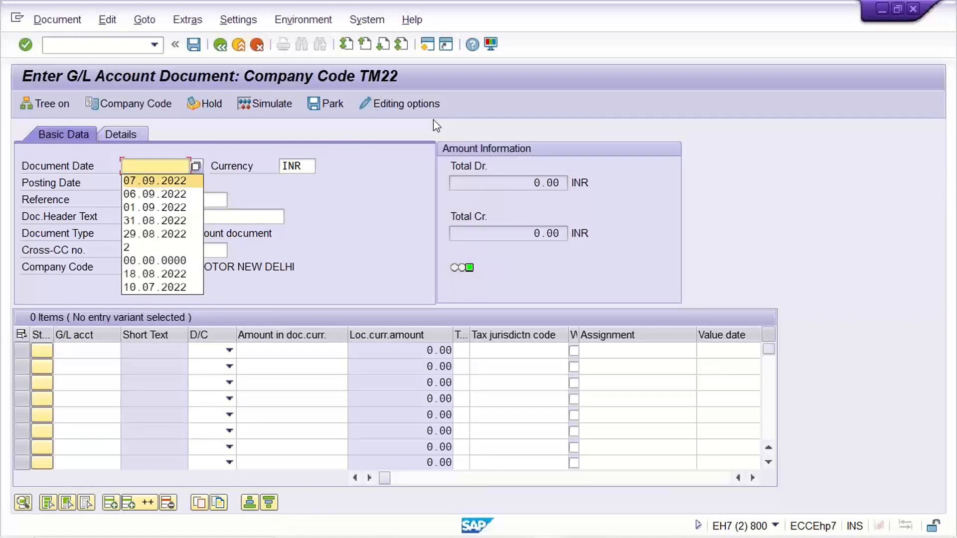
{"action": "key", "text": "Return"}
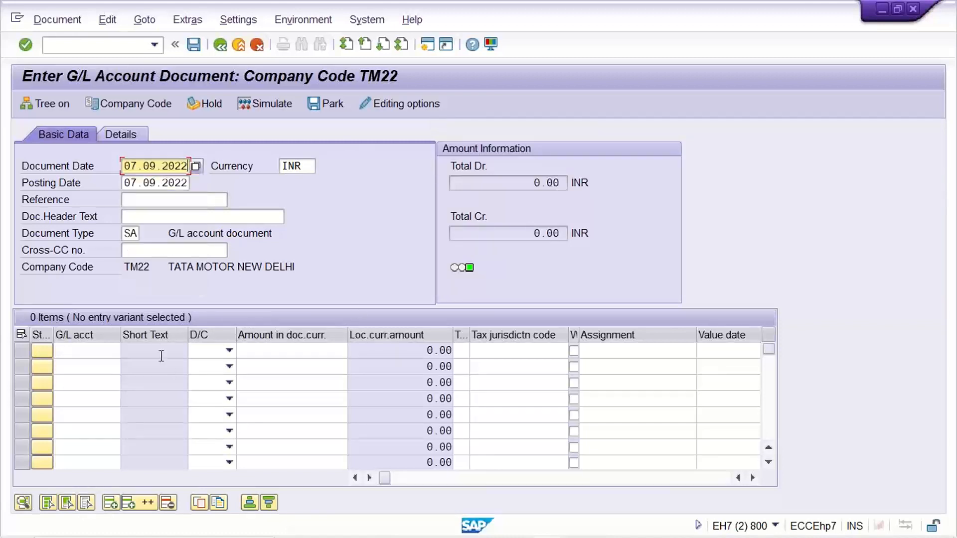
- Enter G/L accounts 4000 and 1000 in the first two line items
{"action": "left_click", "coordinate": [96, 350]}
{"action": "type", "text": "4000"}
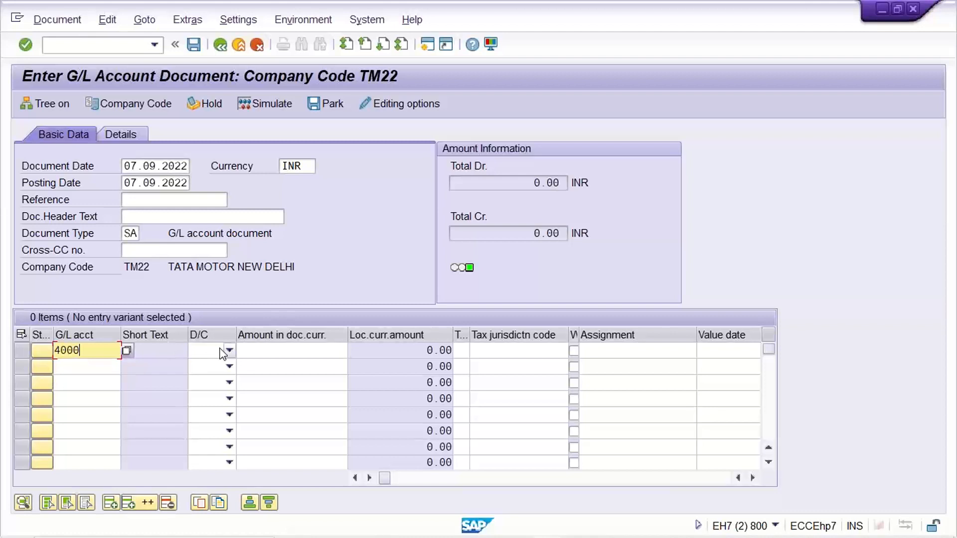
{"action": "key", "text": "Down"}
{"action": "type", "text": "1000"}
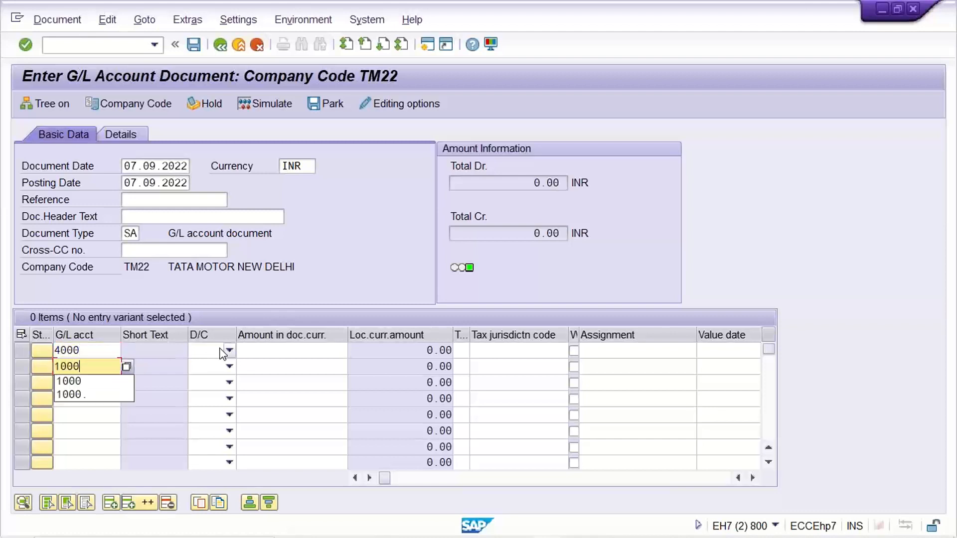
{"action": "key", "text": "Tab"}
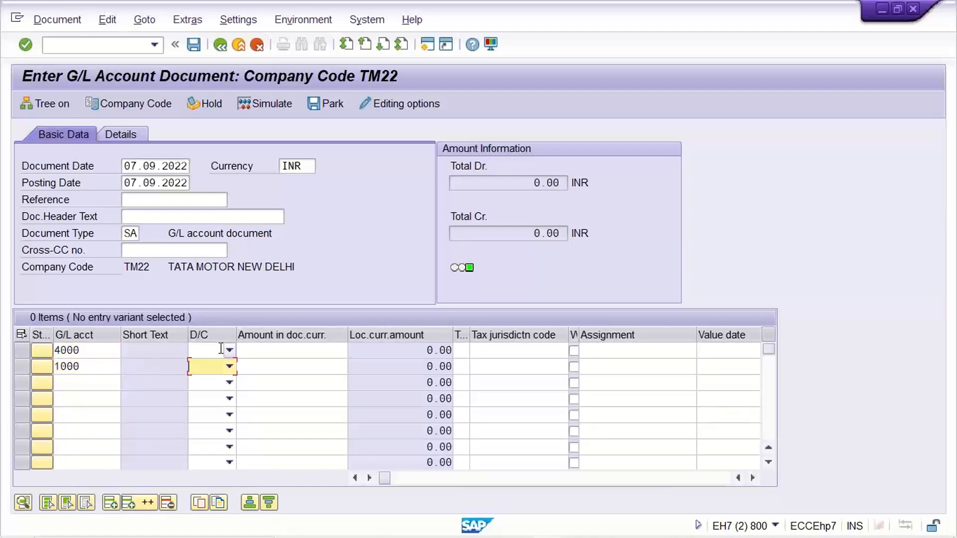
- Examine the further line item columns, including Assignment, Value date and Text
{"action": "left_click", "coordinate": [753, 478]}
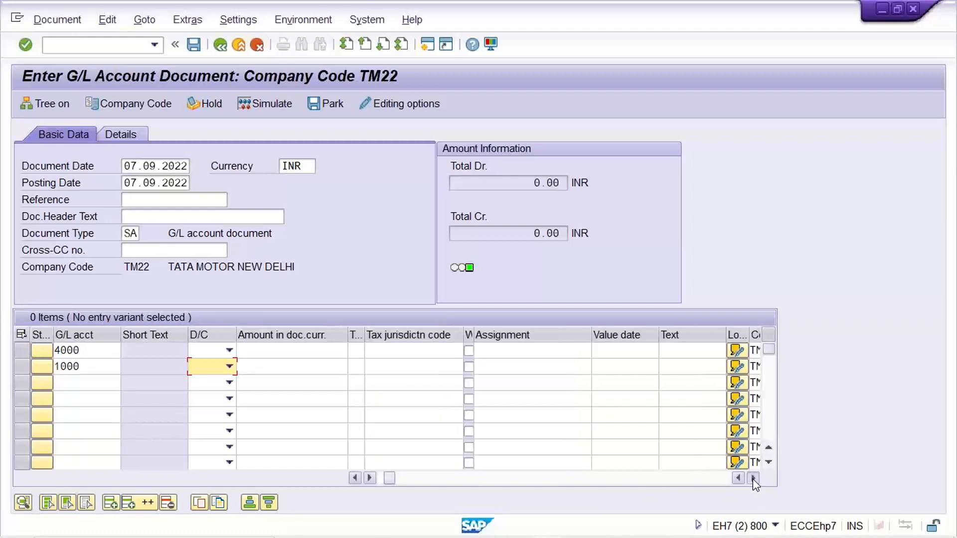
{"action": "left_click", "coordinate": [753, 478]}
{"action": "left_click", "coordinate": [682, 352]}
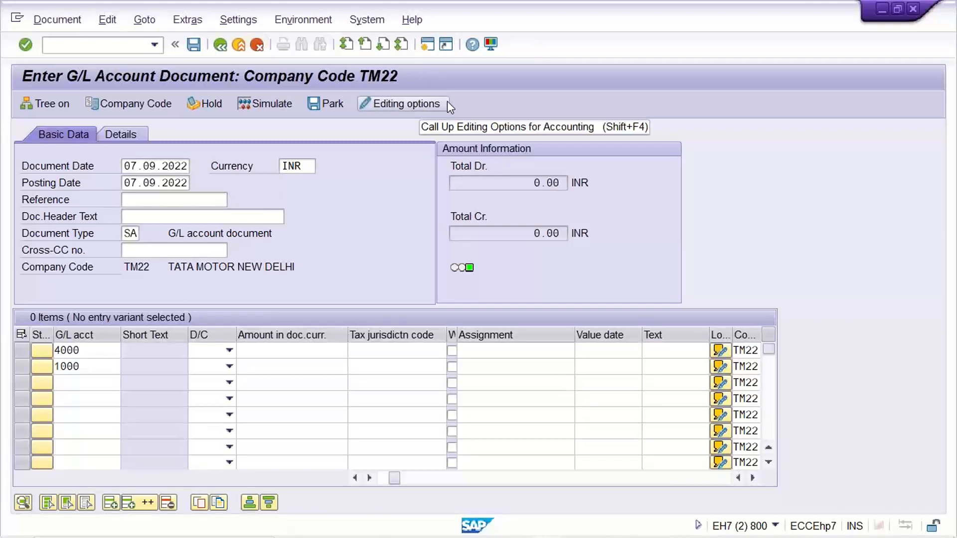
- Open a new SAP Easy Access session, and switch back to the G/L account document entry session
{"action": "key", "text": "ctrl+n"}
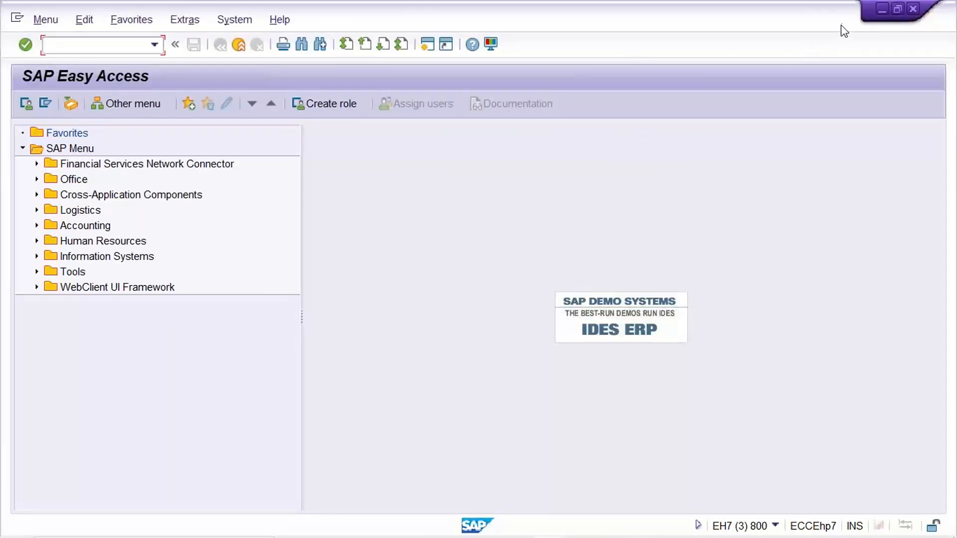
{"action": "key", "text": "ctrl+n"}
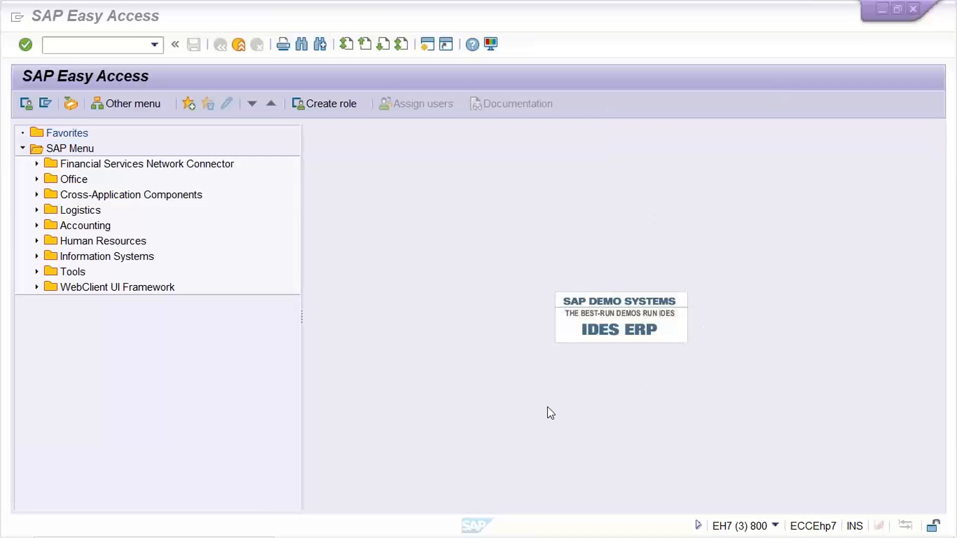
{"action": "mouse_move", "coordinate": [549, 536]}
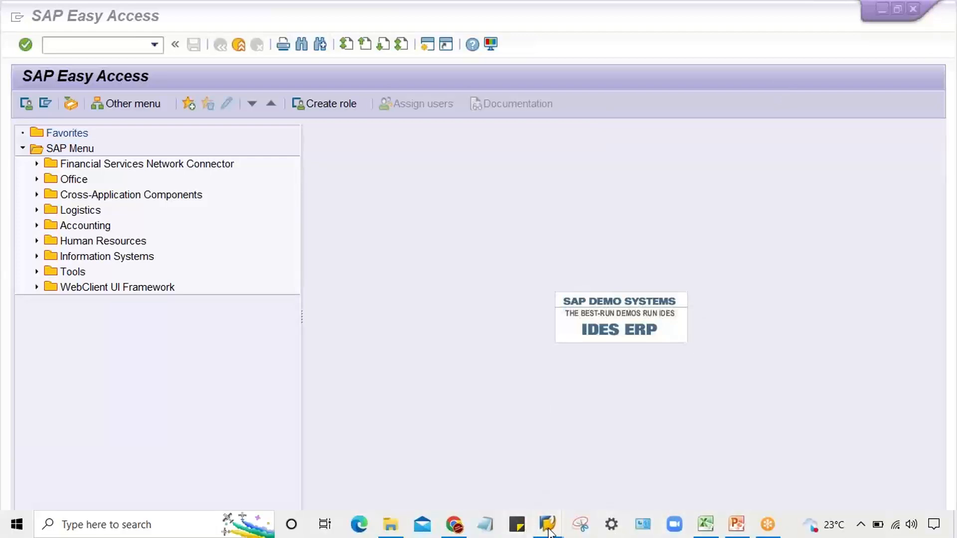
{"action": "left_click", "coordinate": [617, 447]}
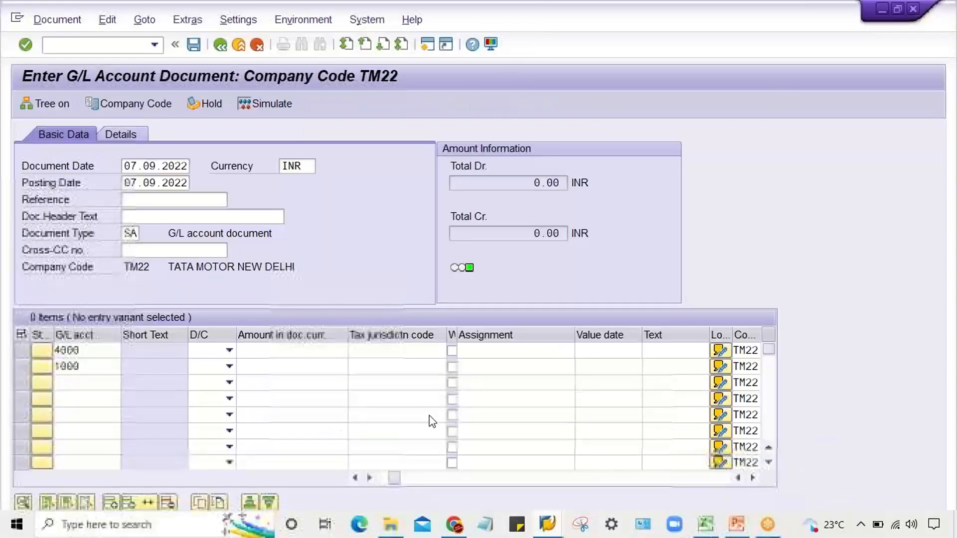
- Examine the Reference and Doc.Header Text fields, and close the document entry window
{"action": "left_click", "coordinate": [140, 200]}
{"action": "left_click", "coordinate": [156, 216]}
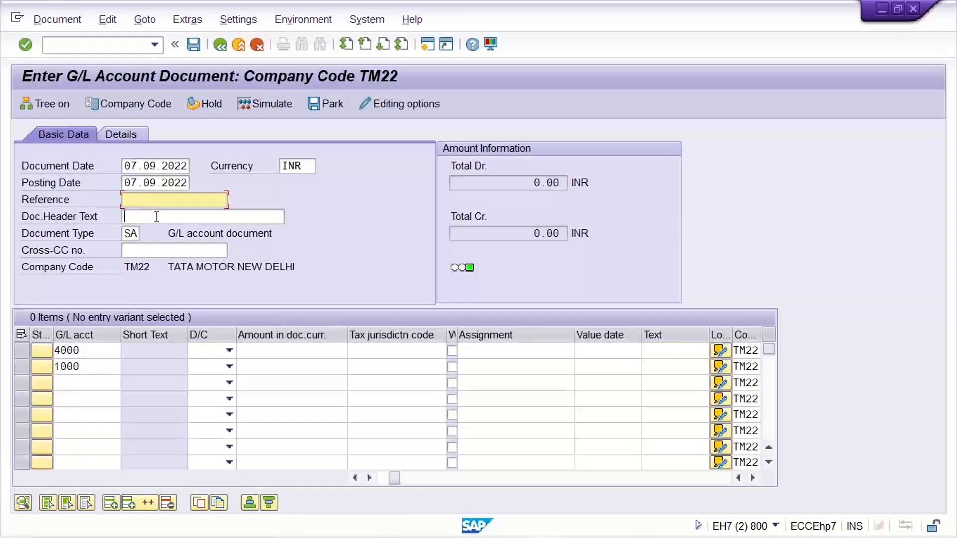
{"action": "left_click", "coordinate": [159, 203]}
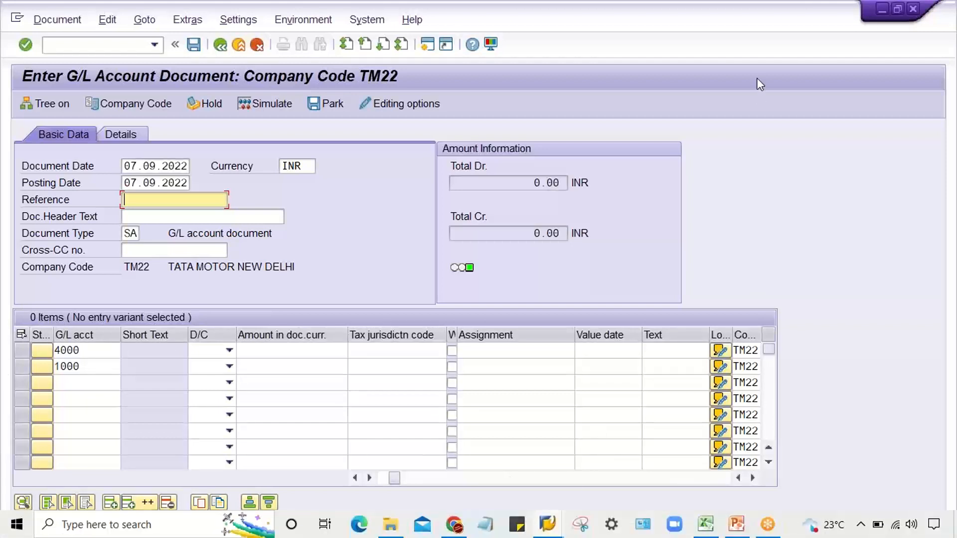
{"action": "left_click", "coordinate": [913, 9]}
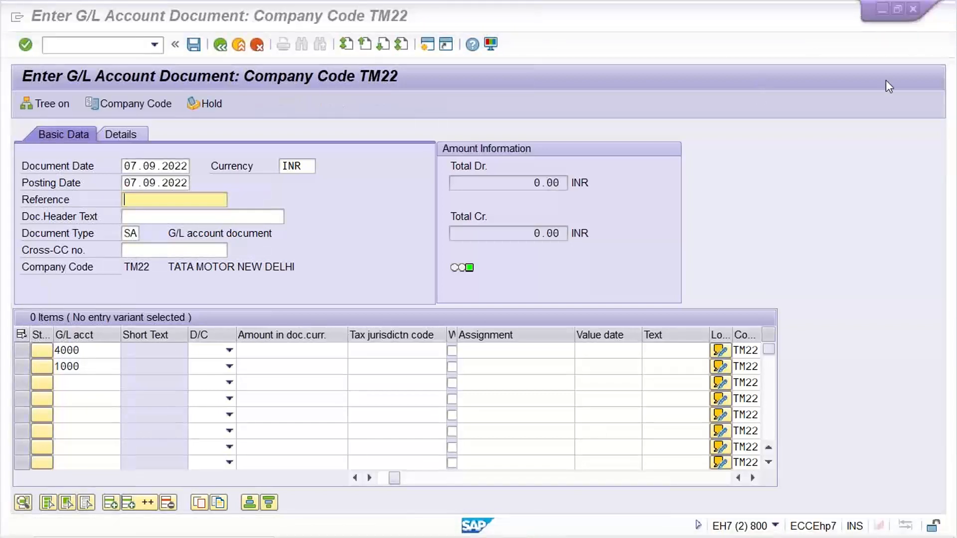
- Switch to the SAP Easy Access session and open the field status variants with transaction OBC4
{"action": "left_click", "coordinate": [675, 354]}
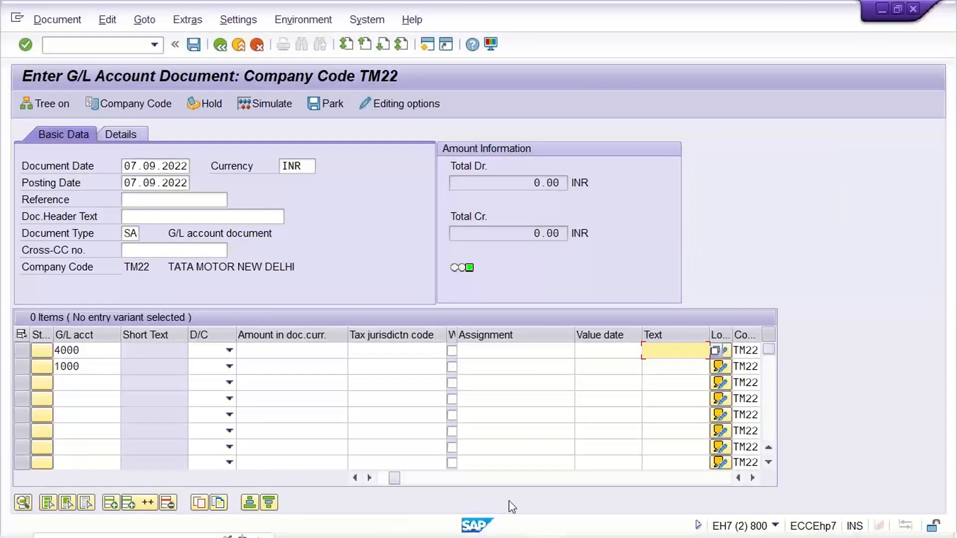
{"action": "left_click", "coordinate": [521, 350]}
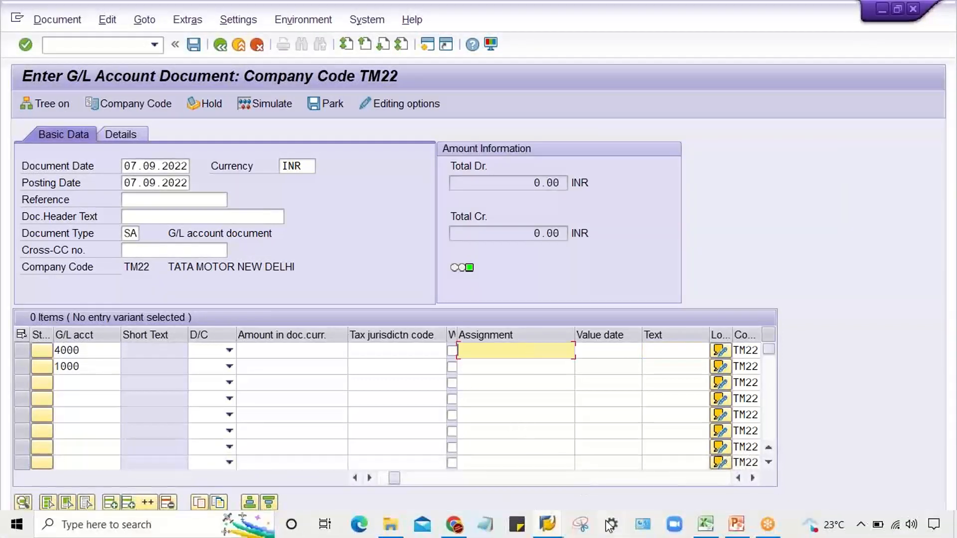
{"action": "left_click", "coordinate": [548, 525]}
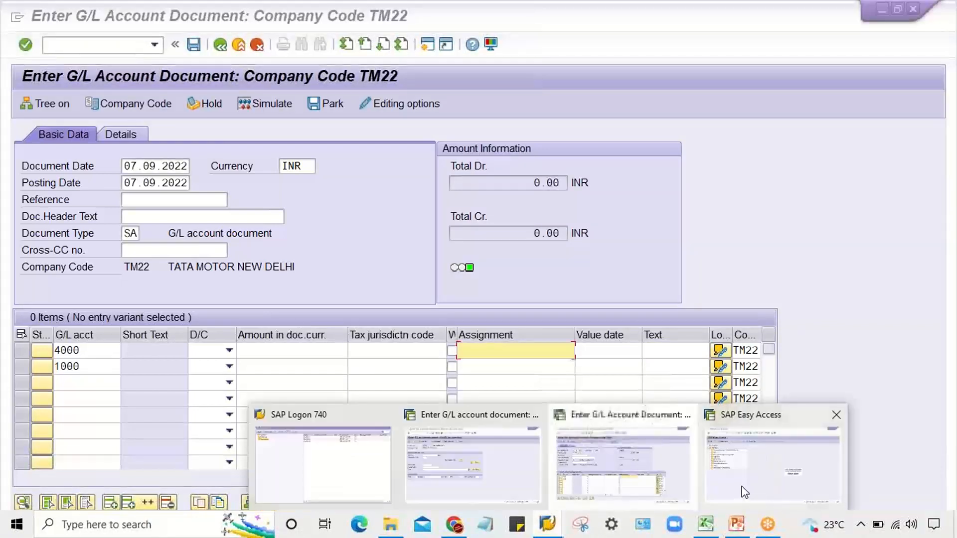
{"action": "left_click", "coordinate": [743, 491]}
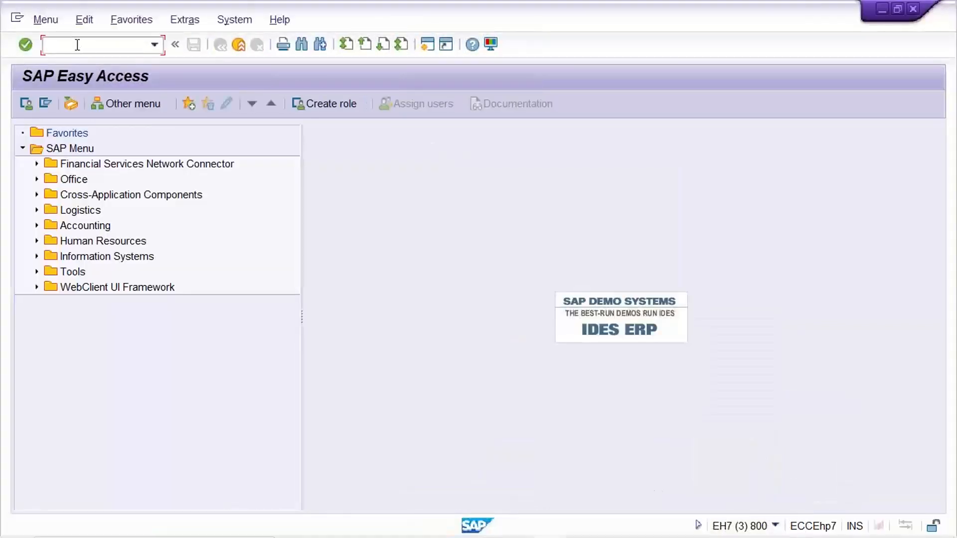
{"action": "type", "text": "OBC4"}
{"action": "key", "text": "Return"}
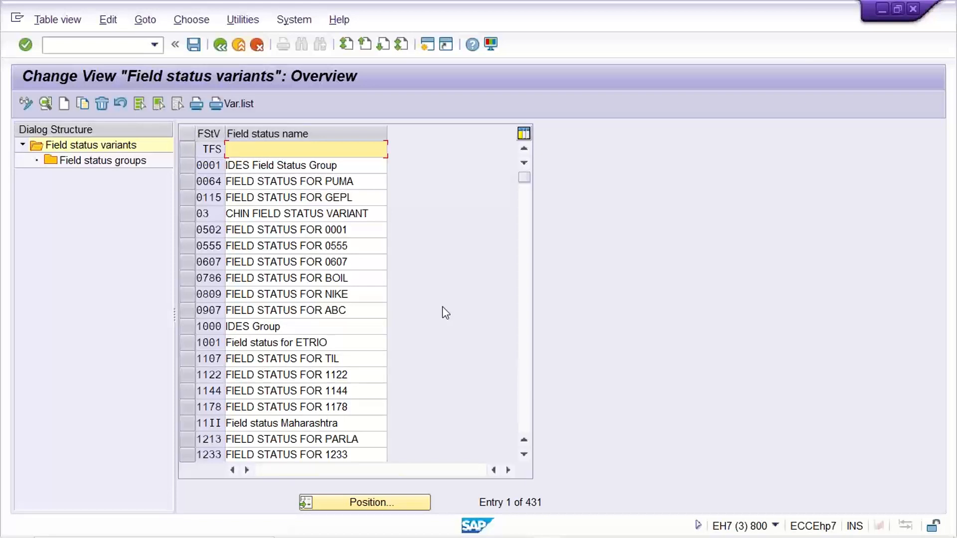
- Find field status variant TM22 and open its field status groups
{"action": "left_click", "coordinate": [361, 502]}
{"action": "type", "text": "T"}
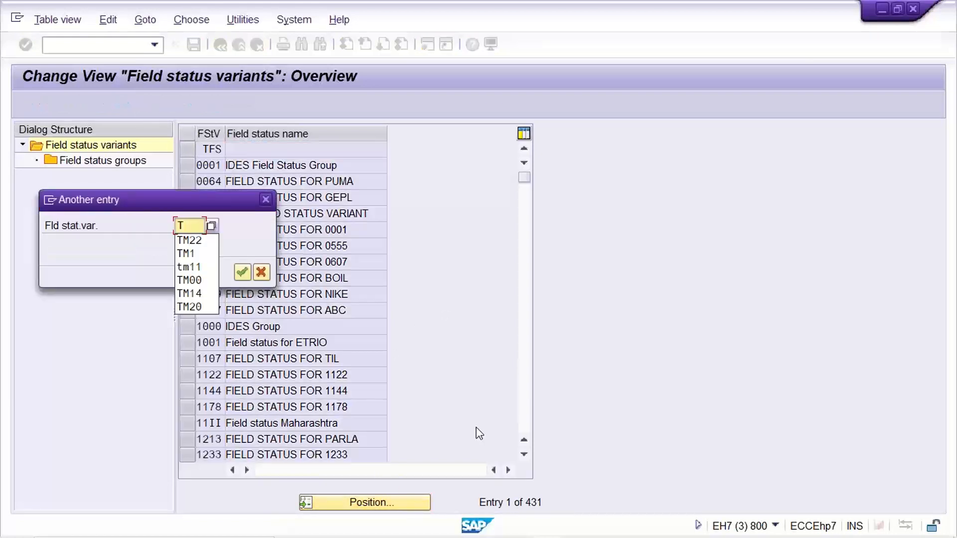
{"action": "type", "text": "M22"}
{"action": "key", "text": "Return"}
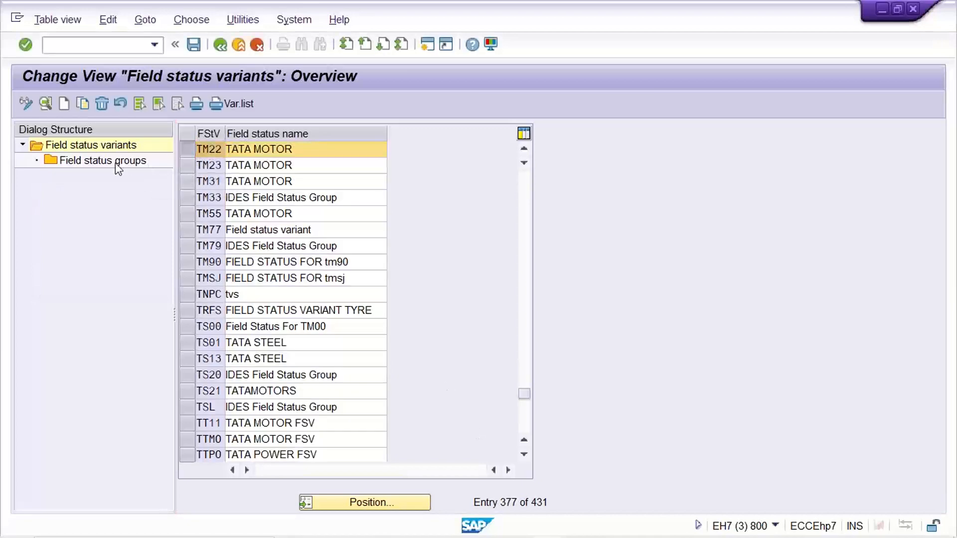
{"action": "double_click", "coordinate": [115, 163]}
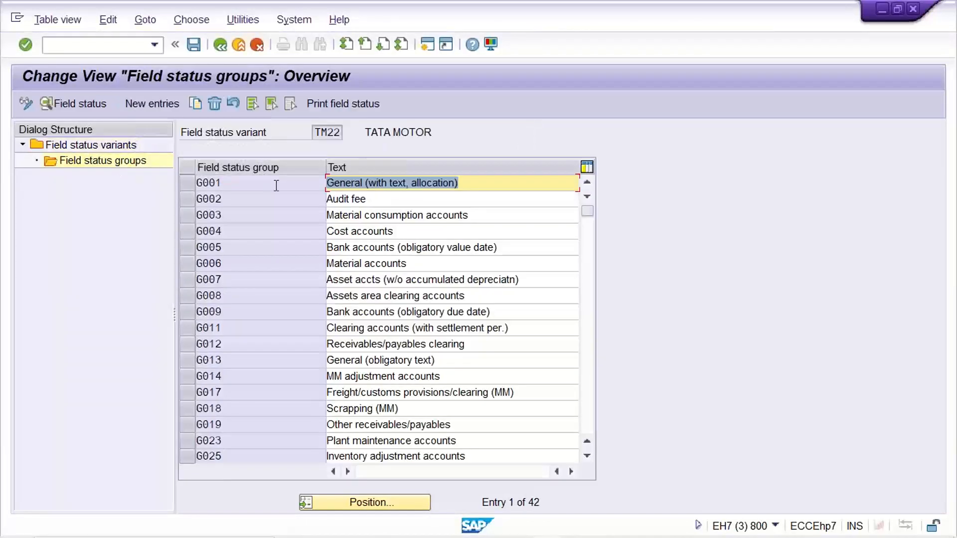
- Set Assignment number to Suppress in the General data of field status group G001, and save it in the proposed customizing request
{"action": "double_click", "coordinate": [269, 185]}
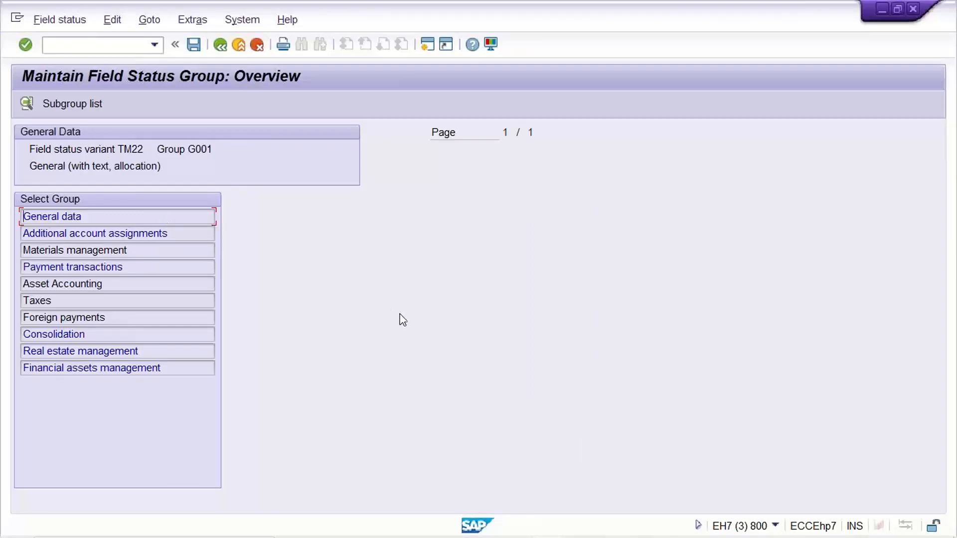
{"action": "double_click", "coordinate": [87, 219]}
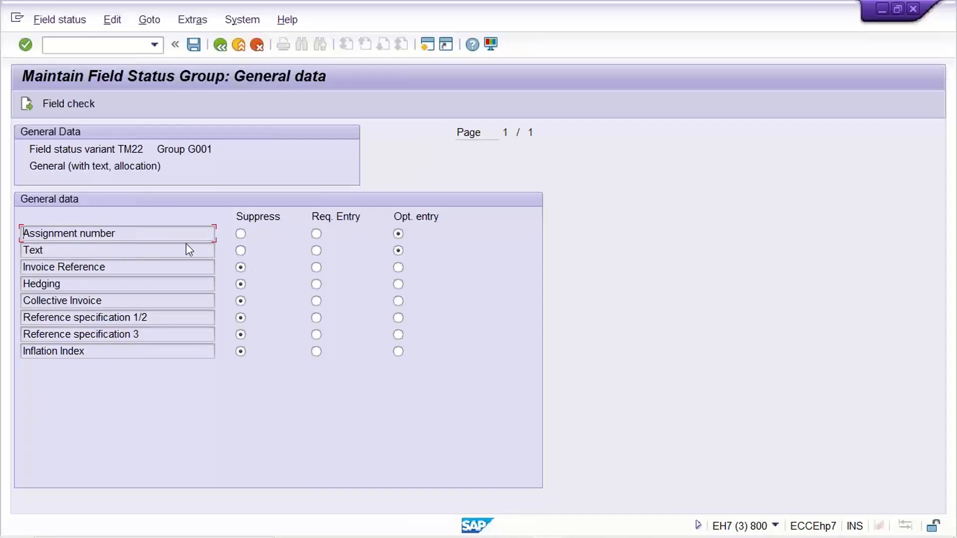
{"action": "left_click", "coordinate": [241, 233]}
{"action": "key", "text": "ctrl+s"}
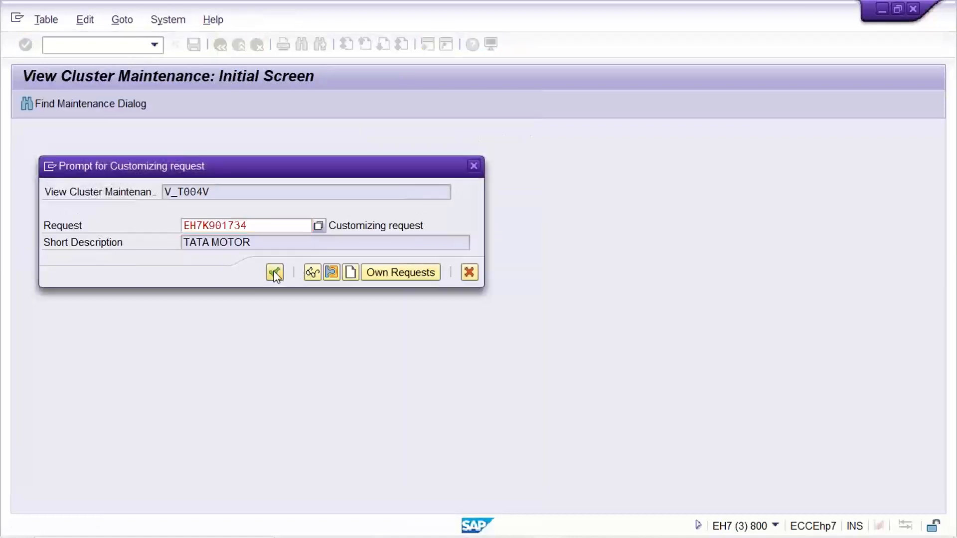
{"action": "left_click", "coordinate": [276, 273]}
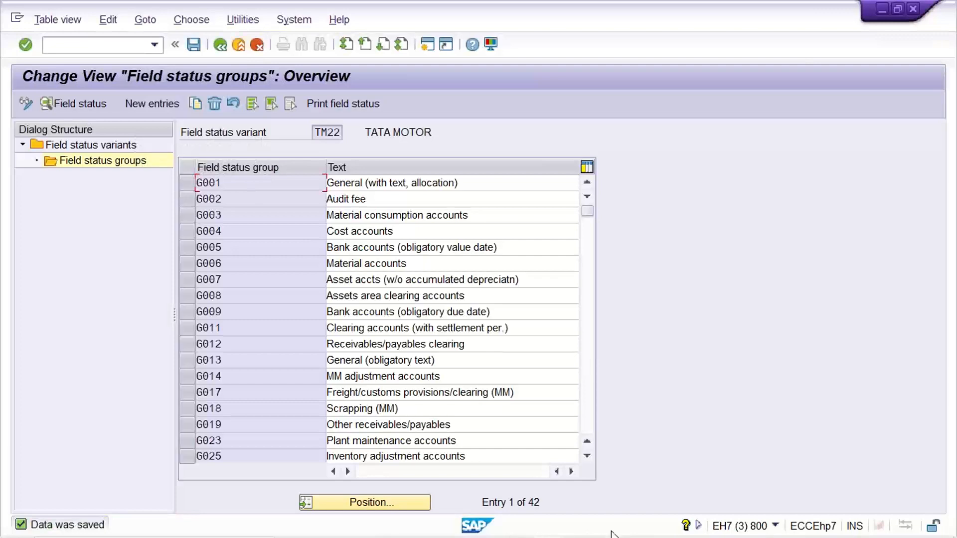
- Switch back to the G/L account document session and restart the entry with /NFB50
{"action": "mouse_move", "coordinate": [616, 534]}
{"action": "mouse_move", "coordinate": [547, 526]}
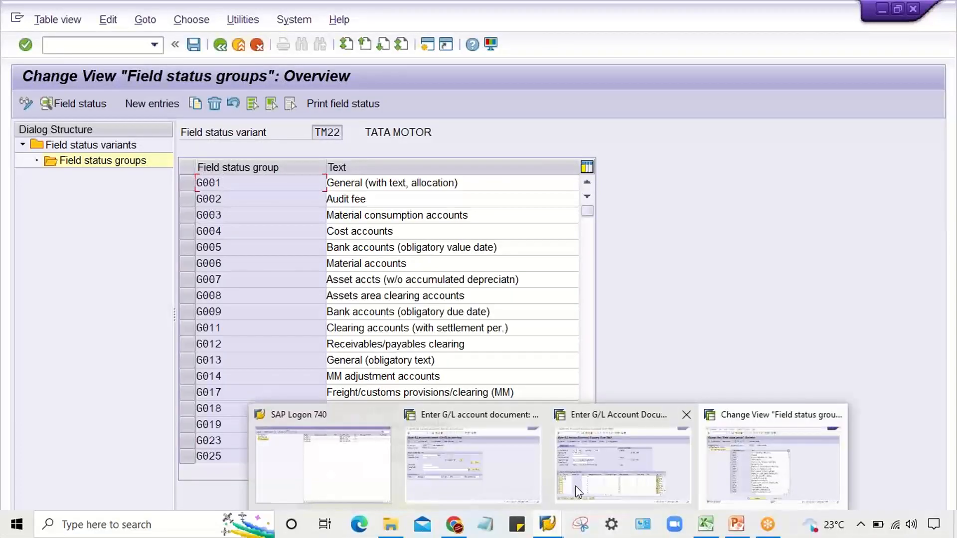
{"action": "left_click", "coordinate": [609, 445]}
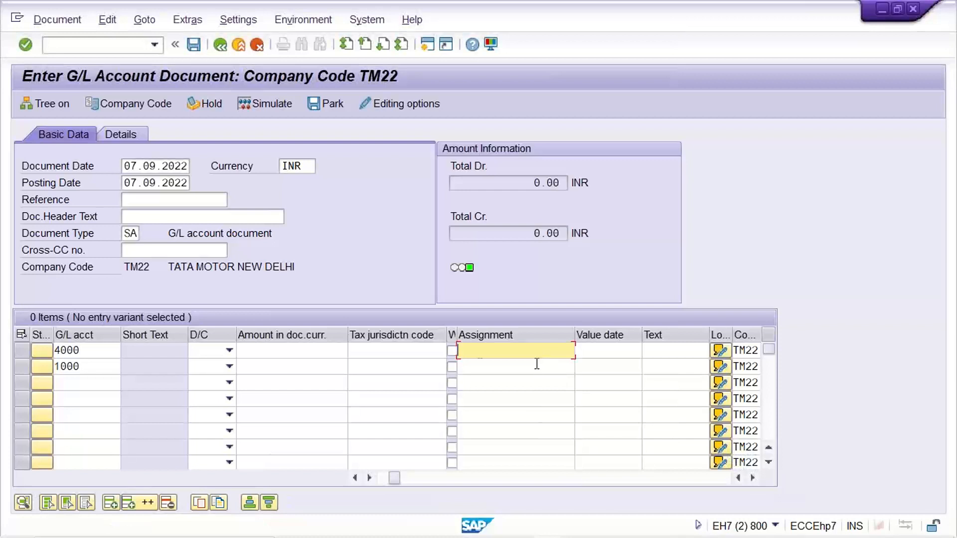
{"action": "left_click", "coordinate": [155, 45]}
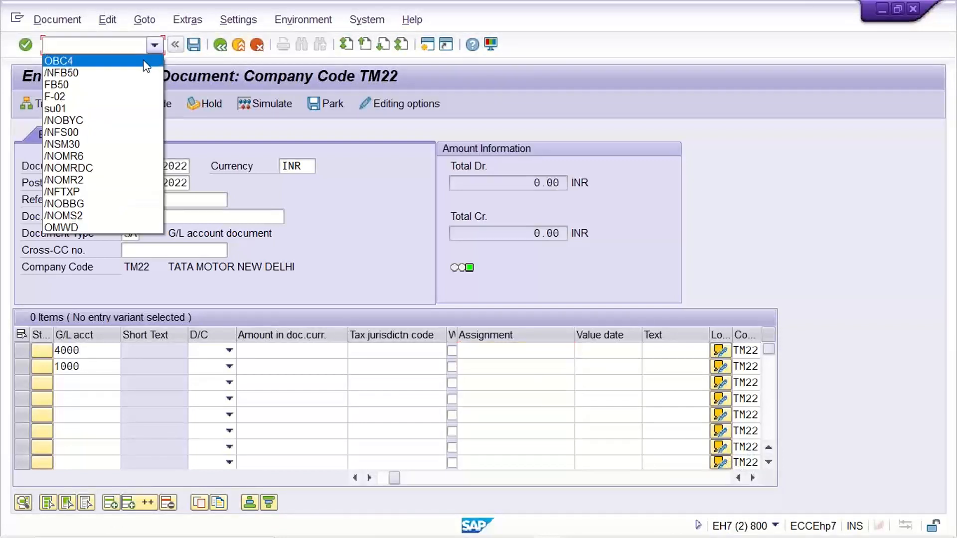
{"action": "left_click", "coordinate": [137, 72]}
{"action": "key", "text": "Return"}
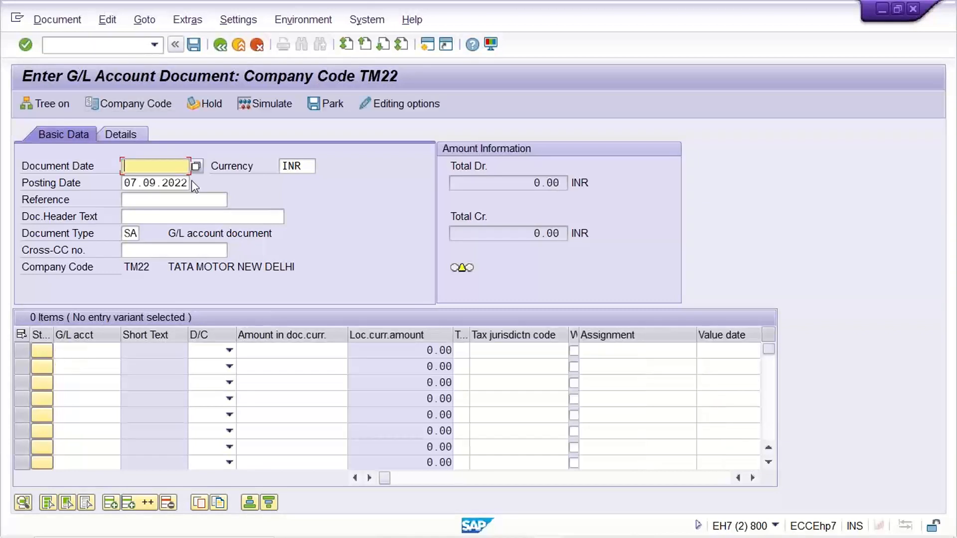
- Set the document date to 07.09.2022
{"action": "left_click", "coordinate": [178, 181]}
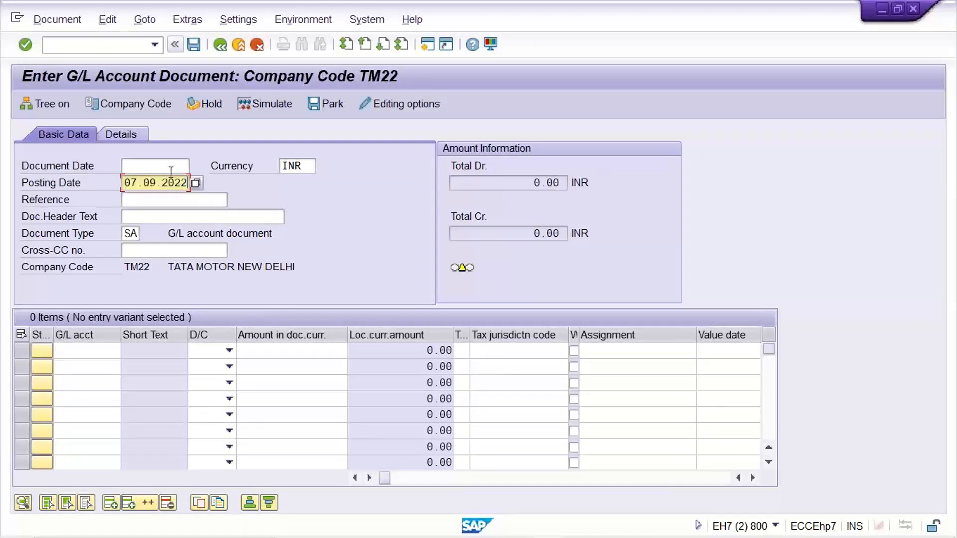
{"action": "left_click", "coordinate": [166, 165]}
{"action": "type", "text": "07.09.2022"}
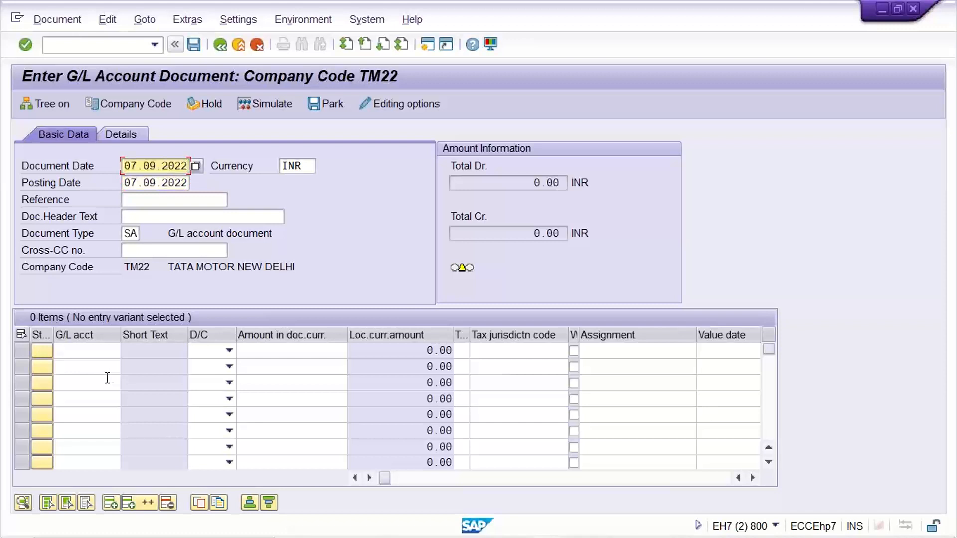
- Enter the first line item with G/L account 4000 as a debit of 1500
{"action": "left_click", "coordinate": [81, 350]}
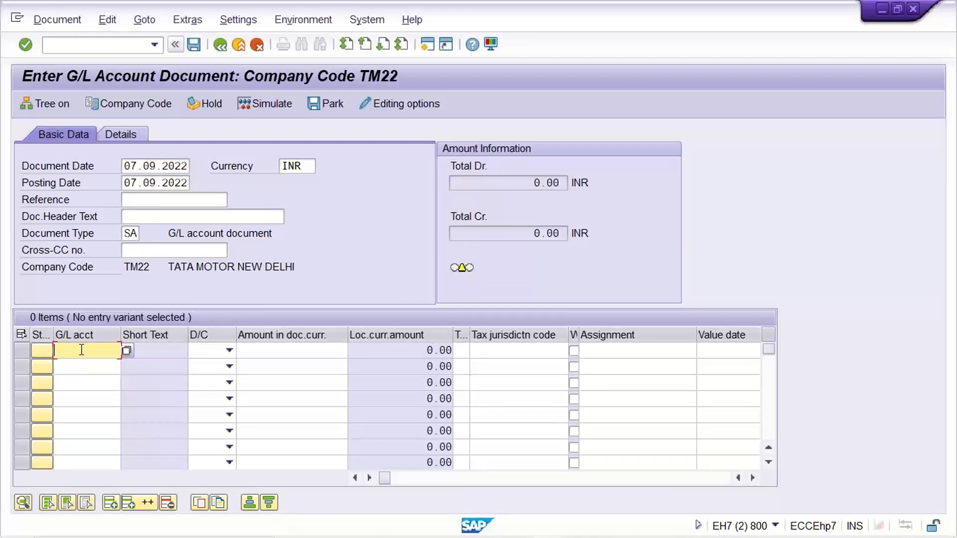
{"action": "type", "text": "41000"}
{"action": "key", "text": "BackSpace"}
{"action": "key", "text": "BackSpace"}
{"action": "key", "text": "BackSpace"}
{"action": "key", "text": "BackSpace"}
{"action": "type", "text": "000"}
{"action": "key", "text": "Tab"}
{"action": "key", "text": "d"}
{"action": "key", "text": "Tab"}
{"action": "type", "text": "1500"}
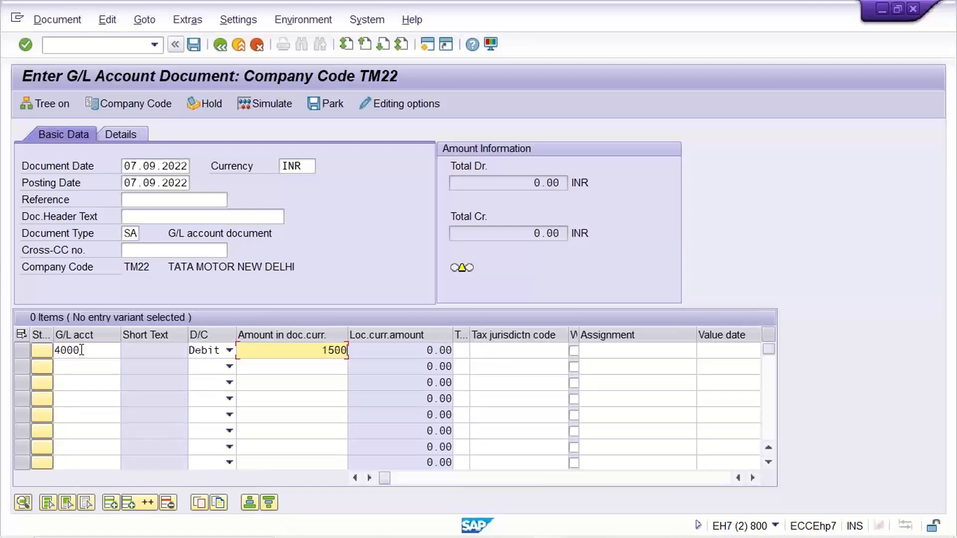
- Enter the second line item with G/L account 1000 as a credit of 1500
{"action": "double_click", "coordinate": [81, 350]}
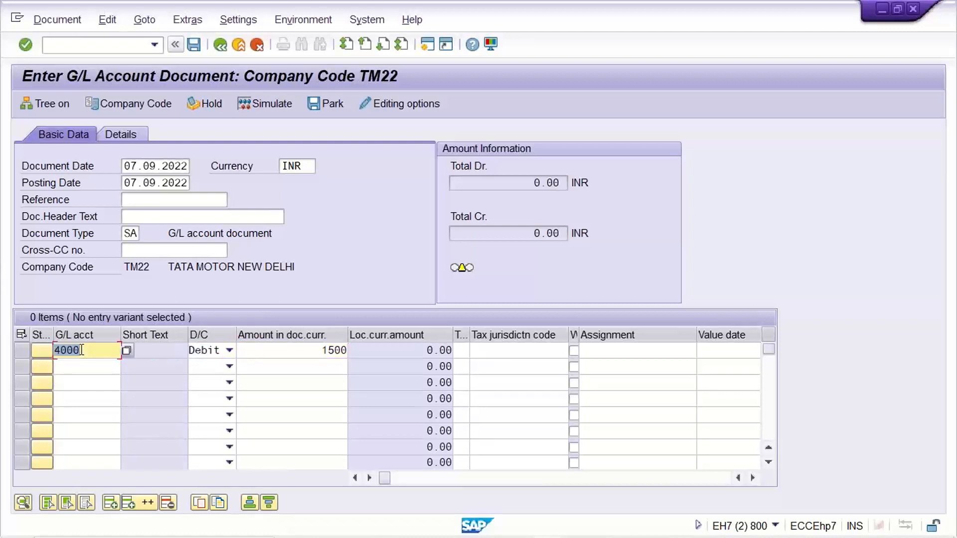
{"action": "key", "text": "Down"}
{"action": "type", "text": "1000"}
{"action": "key", "text": "Tab"}
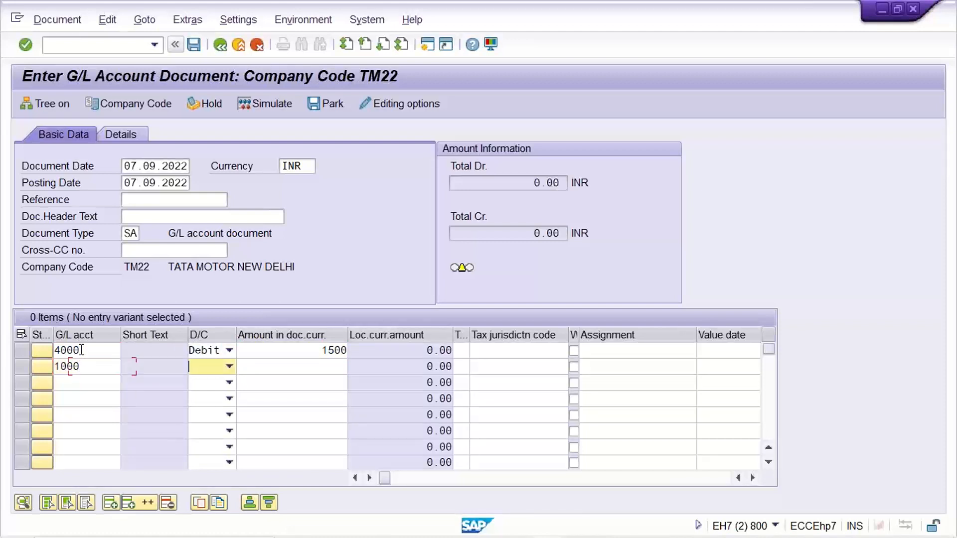
{"action": "key", "text": "c"}
{"action": "key", "text": "Tab"}
{"action": "type", "text": "1500"}
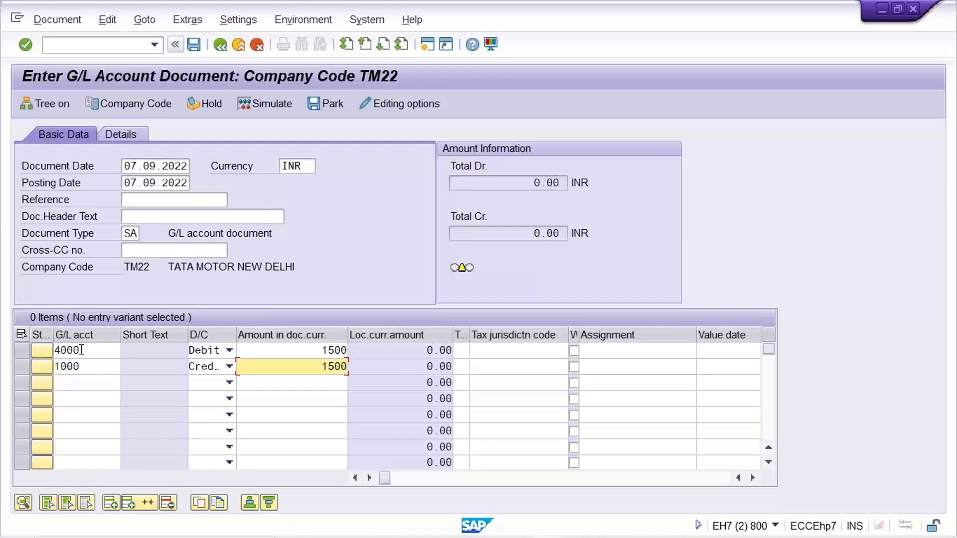
- Try to enter TEST as the assignment of the account 4000 line item, and clear the entry
{"action": "left_click", "coordinate": [622, 353]}
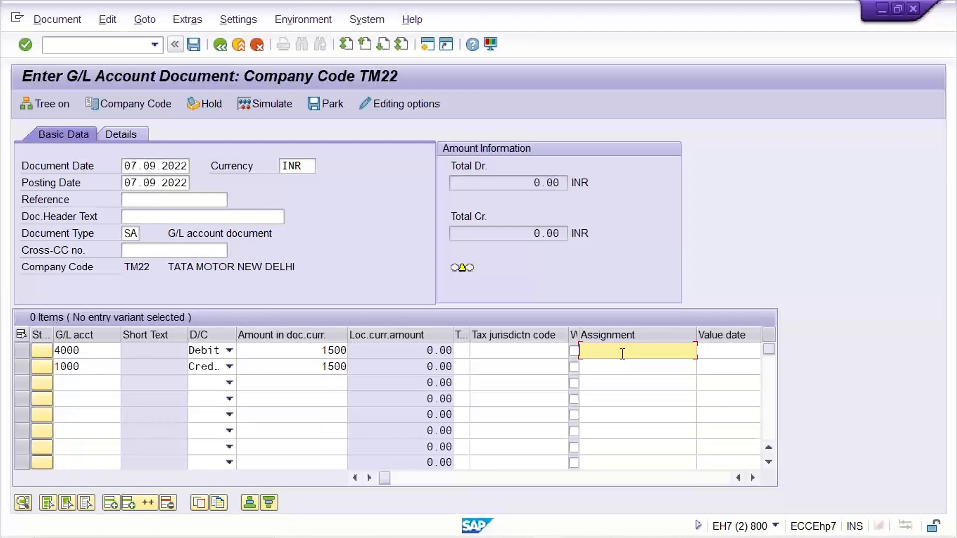
{"action": "type", "text": "TEST"}
{"action": "key", "text": "Return"}
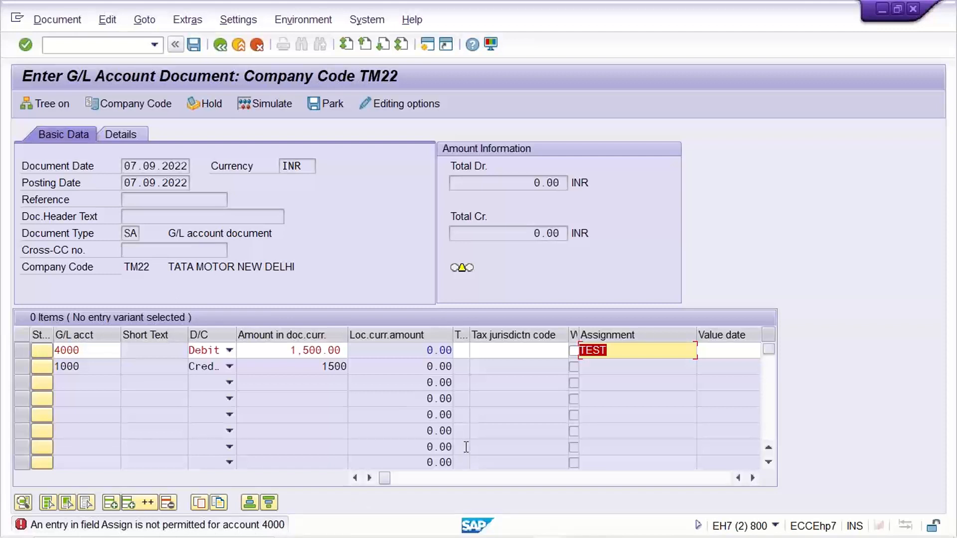
{"action": "key", "text": "Delete"}
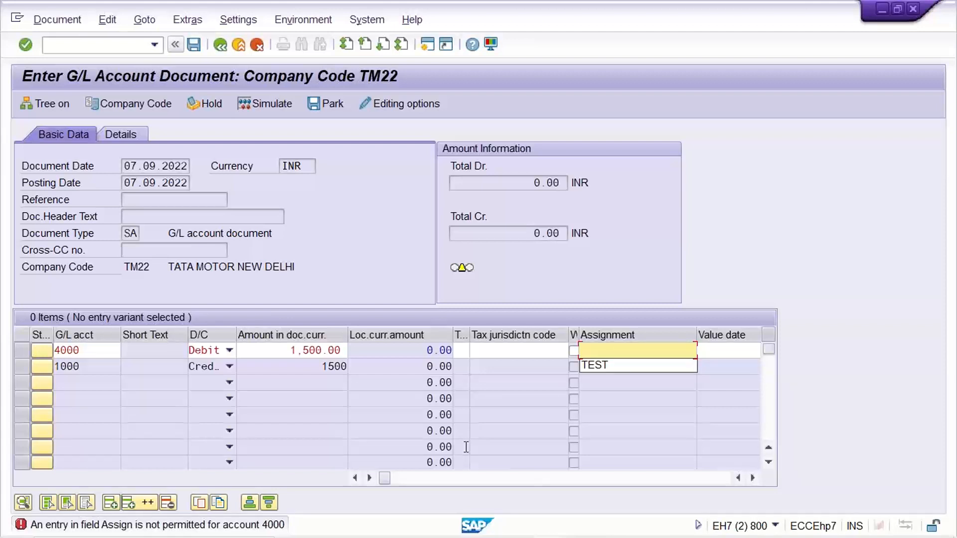
- Validate both line items and check the Assignment field of the first one
{"action": "key", "text": "Return"}
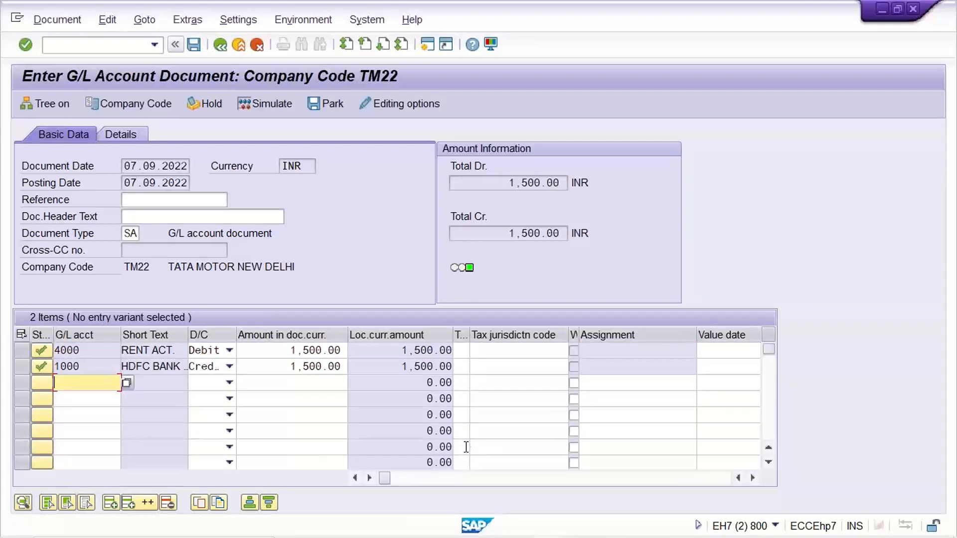
{"action": "left_click", "coordinate": [652, 348]}
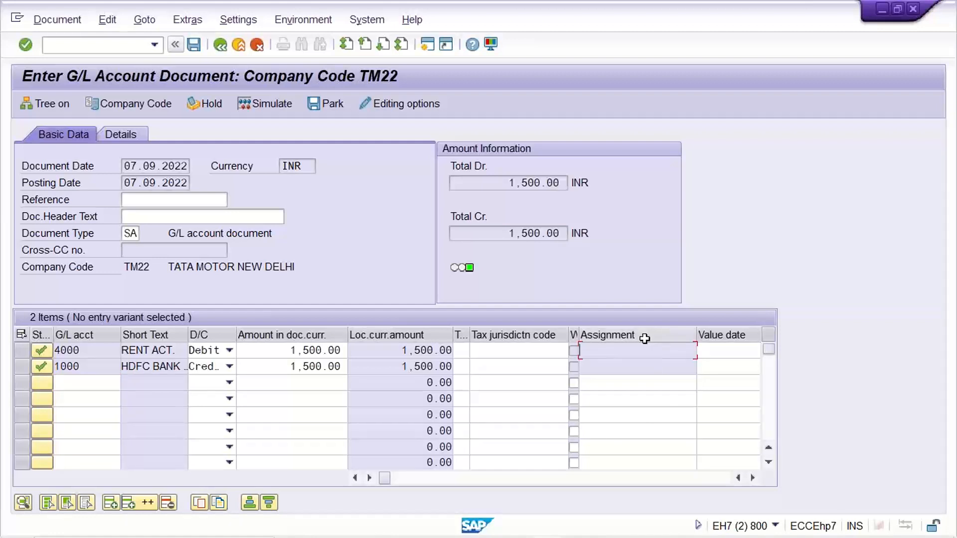
- Switch to the field status groups session and review the General data settings of group G001
{"action": "mouse_move", "coordinate": [601, 533]}
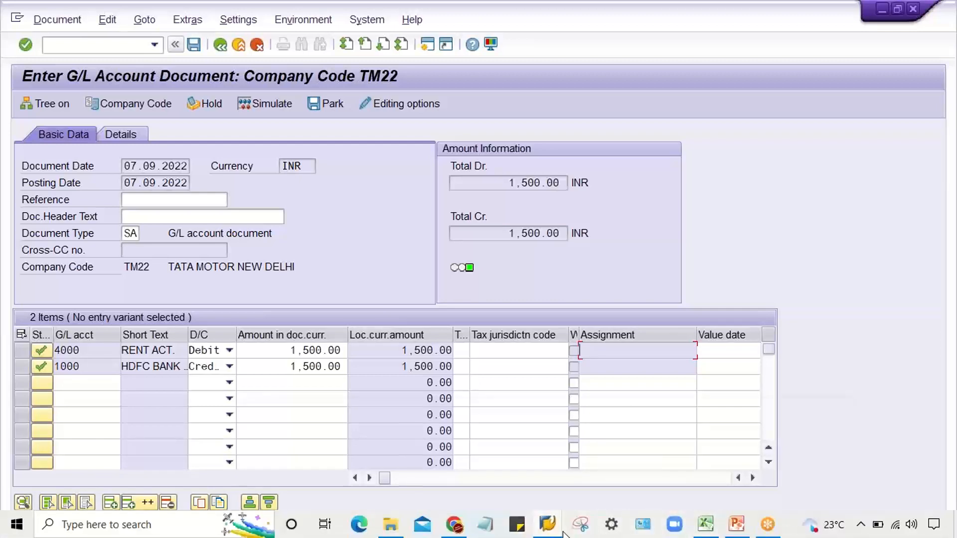
{"action": "mouse_move", "coordinate": [547, 526]}
{"action": "left_click", "coordinate": [720, 456]}
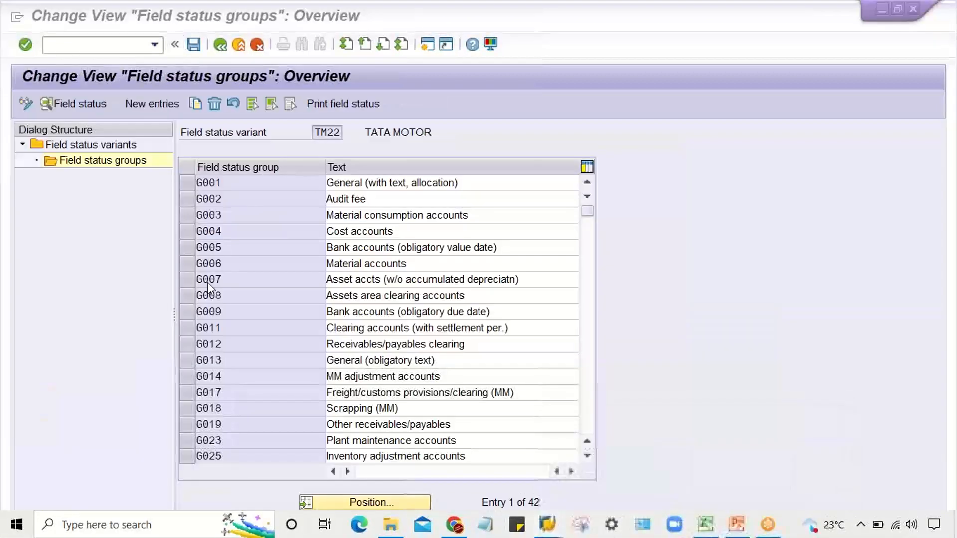
{"action": "double_click", "coordinate": [247, 182]}
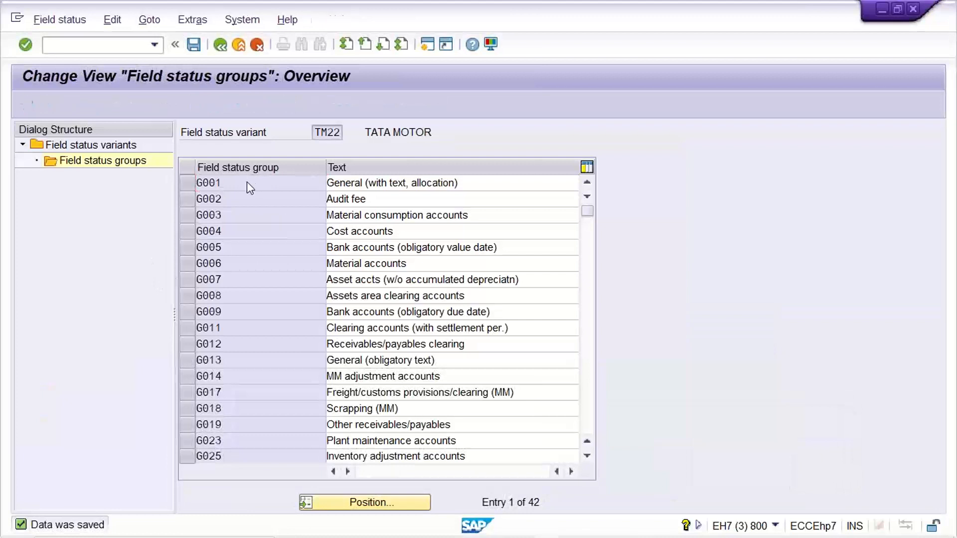
{"action": "double_click", "coordinate": [120, 216]}
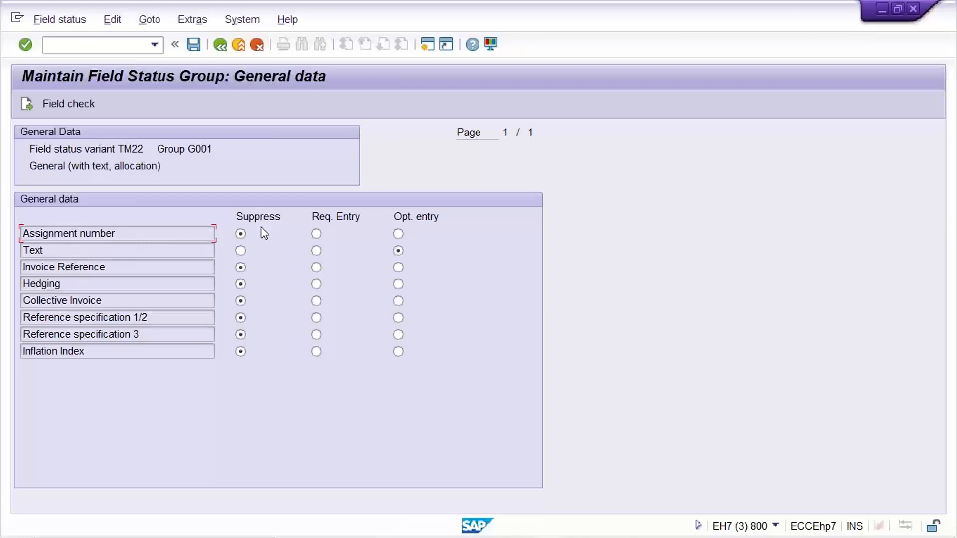
- Return to the G/L account document and check the Assignment field of the account 1000 line item
{"action": "mouse_move", "coordinate": [536, 522]}
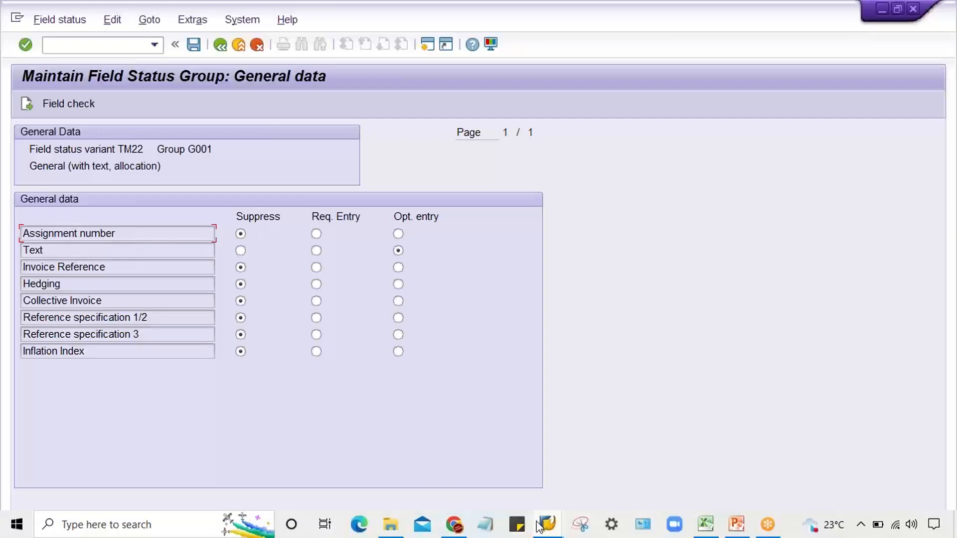
{"action": "left_click", "coordinate": [618, 448]}
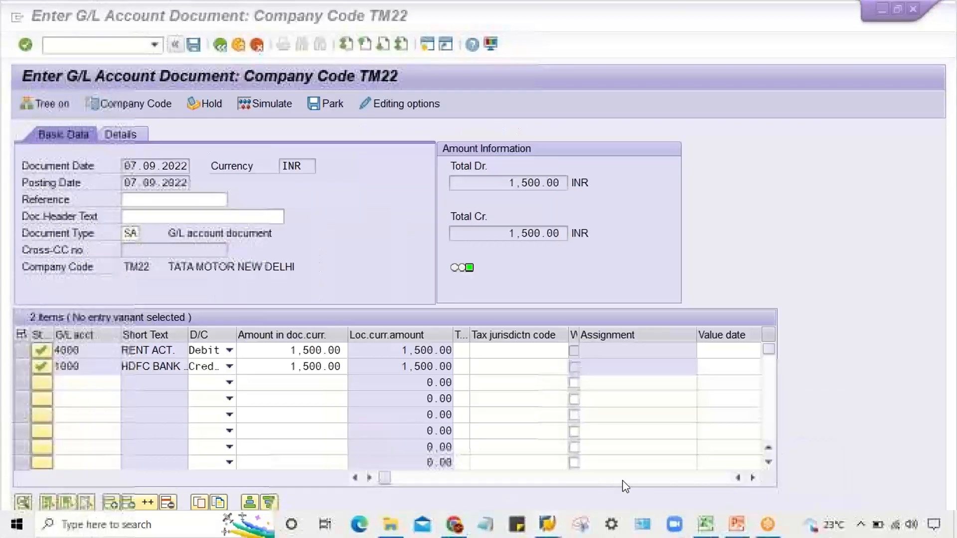
{"action": "left_click", "coordinate": [622, 364]}
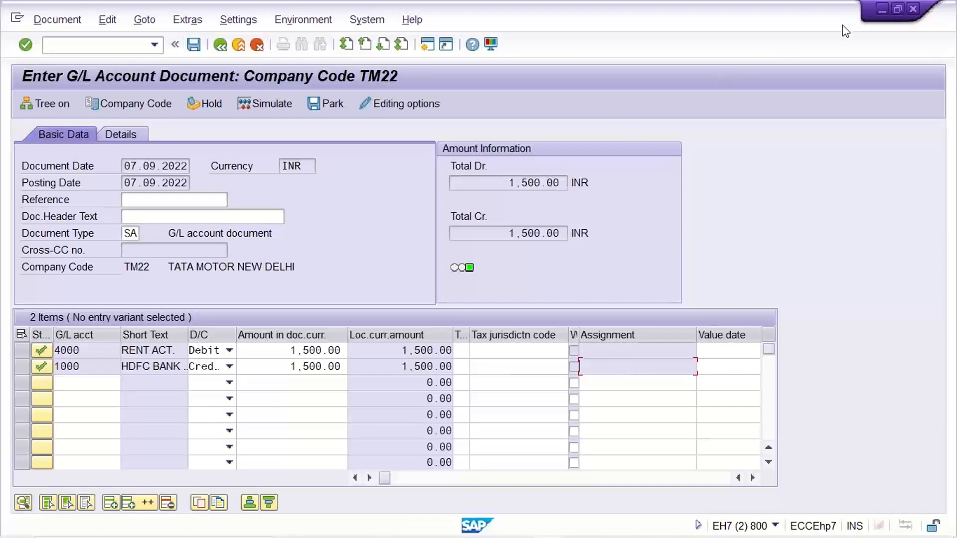
- Check the Assignment fields of the account 4000 and account 1000 line items in the G/L account document
{"action": "key", "text": "alt+Tab"}
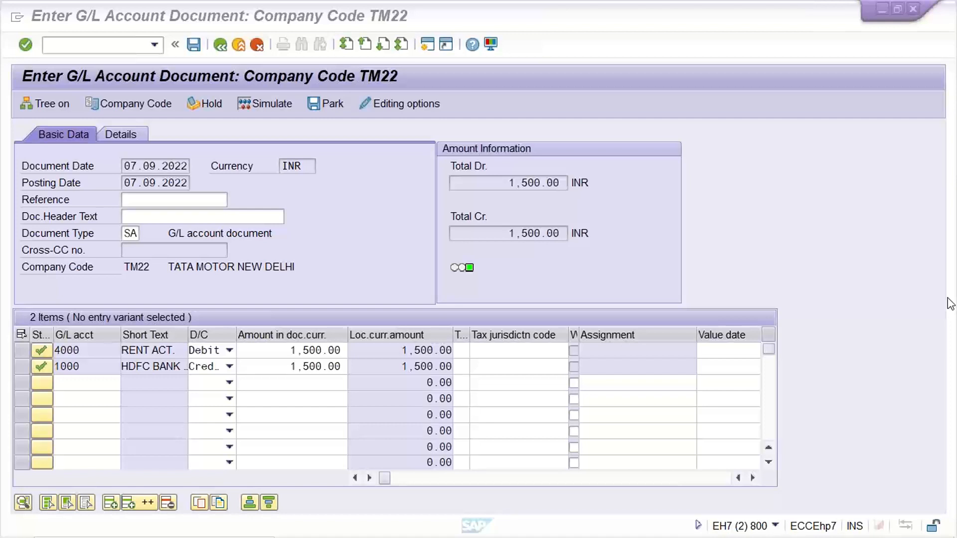
{"action": "left_click", "coordinate": [629, 357]}
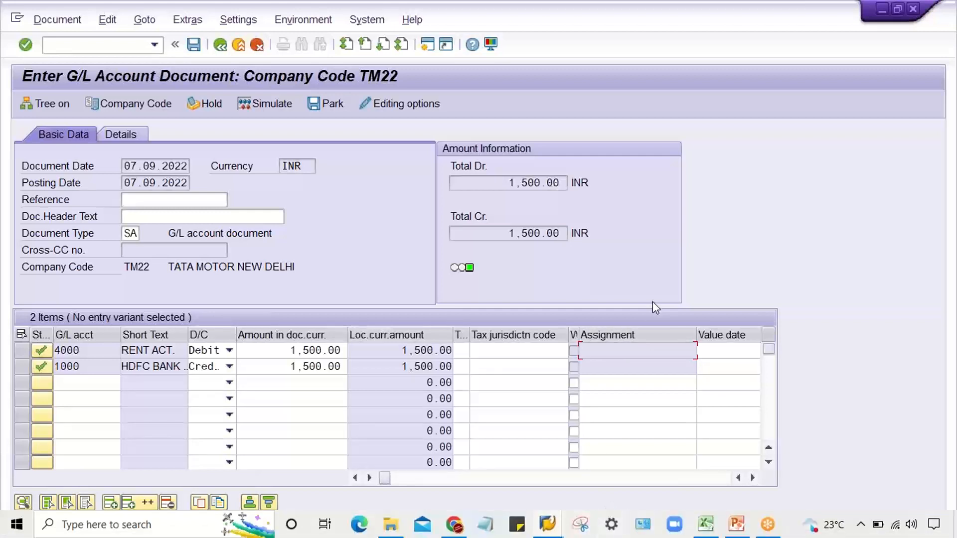
{"action": "left_click", "coordinate": [609, 361]}
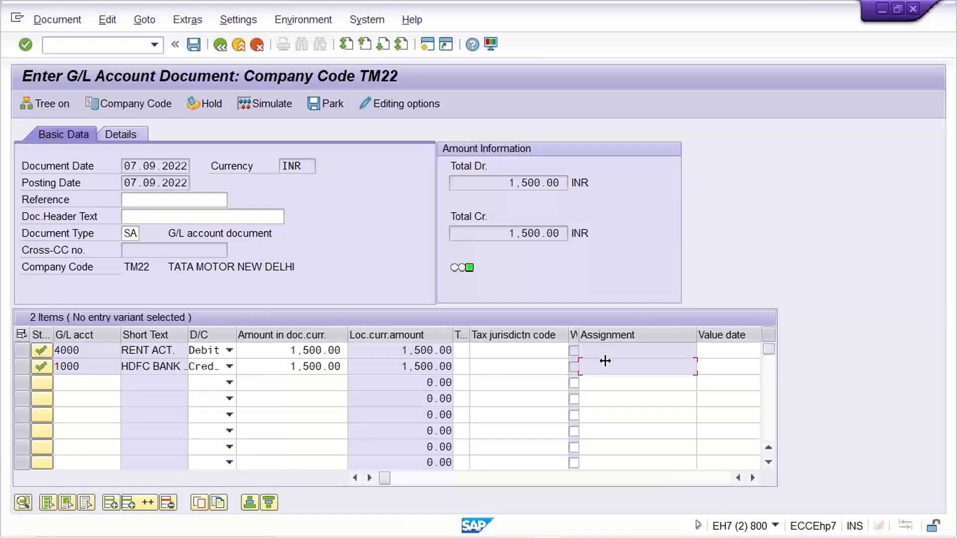
- Open a new session and start transaction F-02 for classic G/L account posting
{"action": "left_click", "coordinate": [427, 45]}
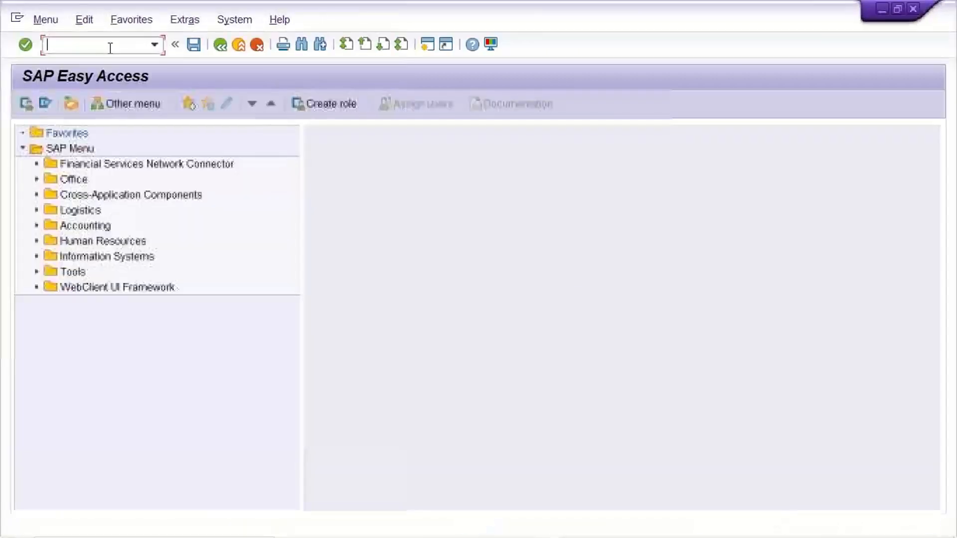
{"action": "type", "text": "F-"}
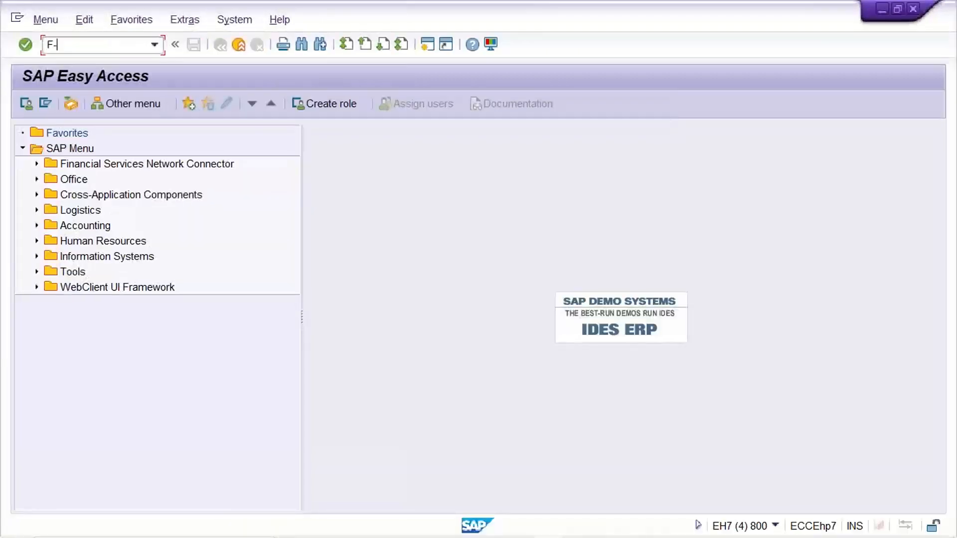
{"action": "type", "text": "02"}
{"action": "key", "text": "Return"}
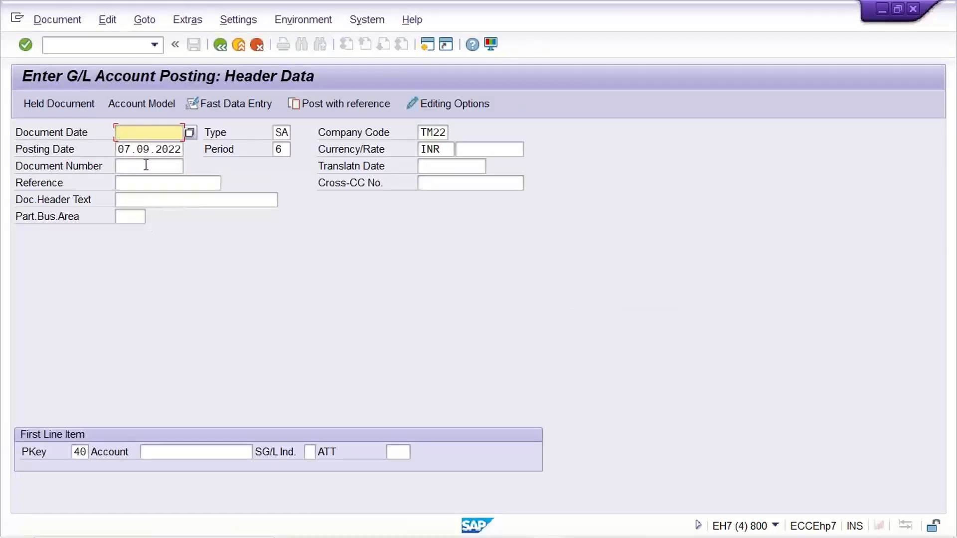
- Set the document date to 07.09.2022 and open the first line item for account 4000 with posting key 40
{"action": "left_click", "coordinate": [146, 132]}
{"action": "left_click", "coordinate": [149, 145]}
{"action": "left_click", "coordinate": [165, 453]}
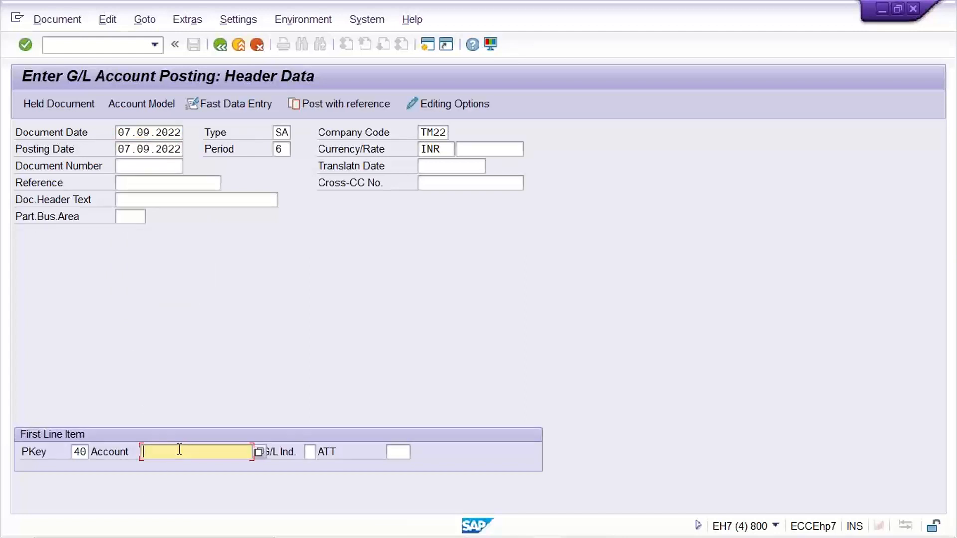
{"action": "type", "text": "4000"}
{"action": "key", "text": "Return"}
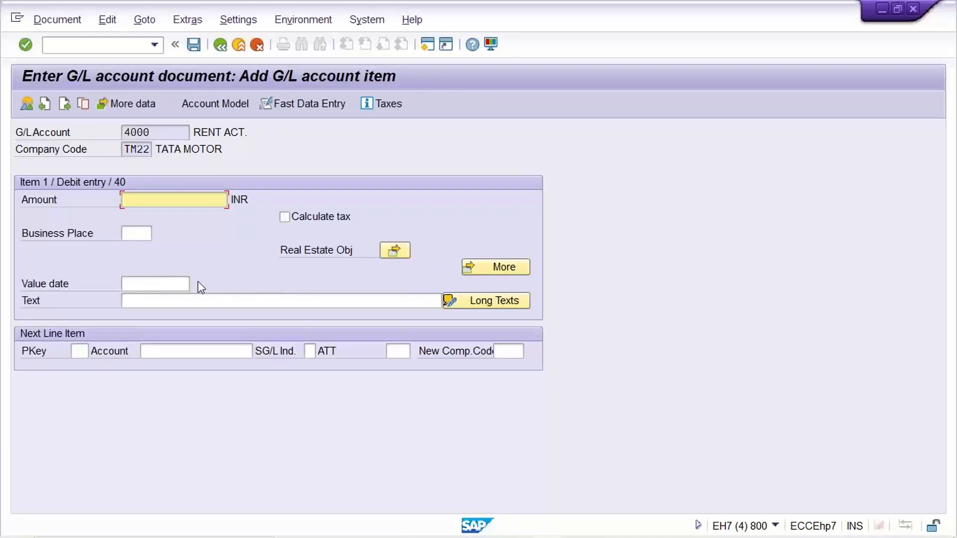
- Switch to the field status groups session and save Assignment number as optional entry in group G001's General data
{"action": "mouse_move", "coordinate": [648, 528]}
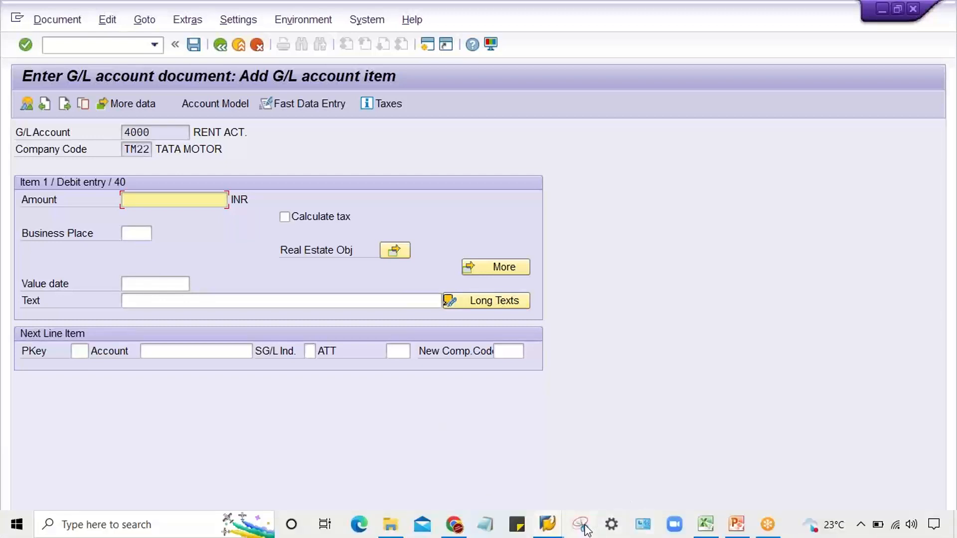
{"action": "left_click", "coordinate": [548, 524]}
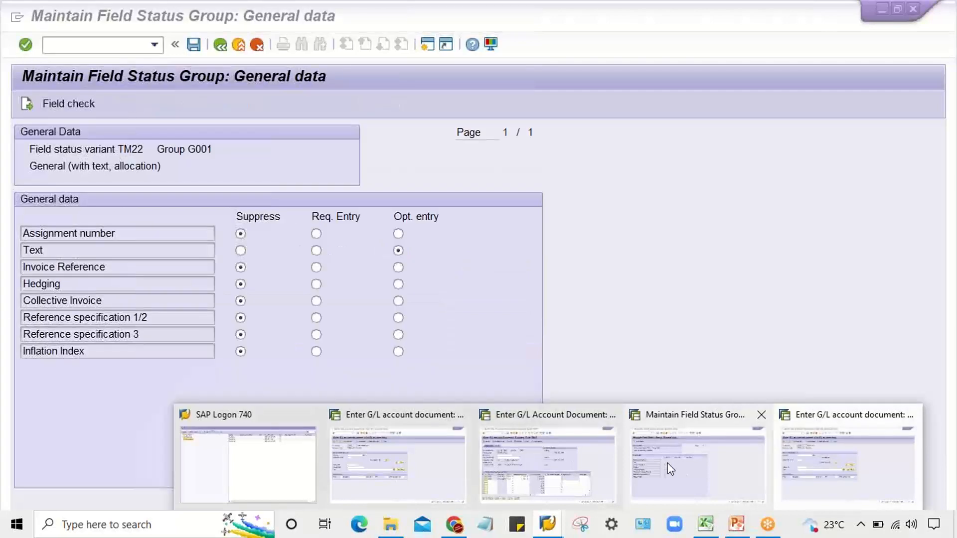
{"action": "left_click", "coordinate": [671, 469]}
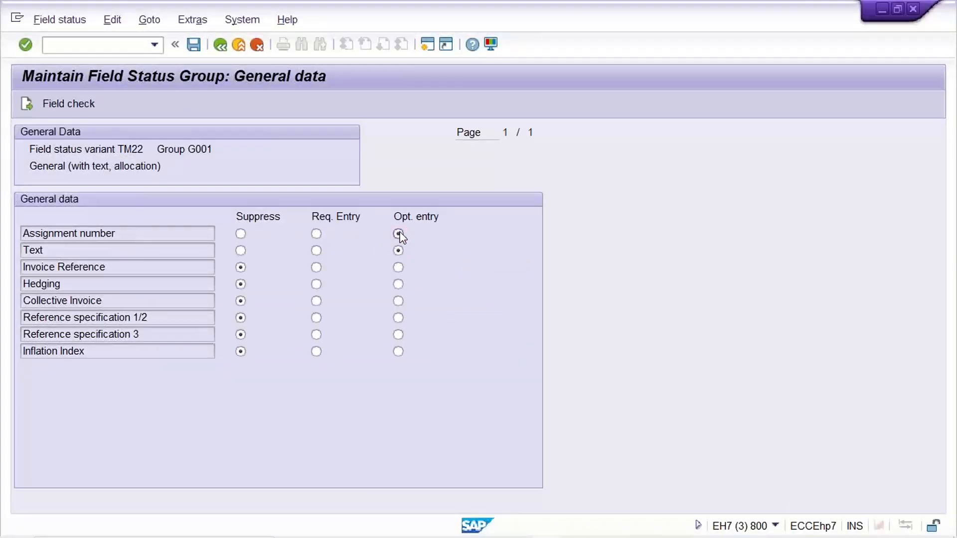
{"action": "key", "text": "F3"}
{"action": "mouse_move", "coordinate": [578, 532]}
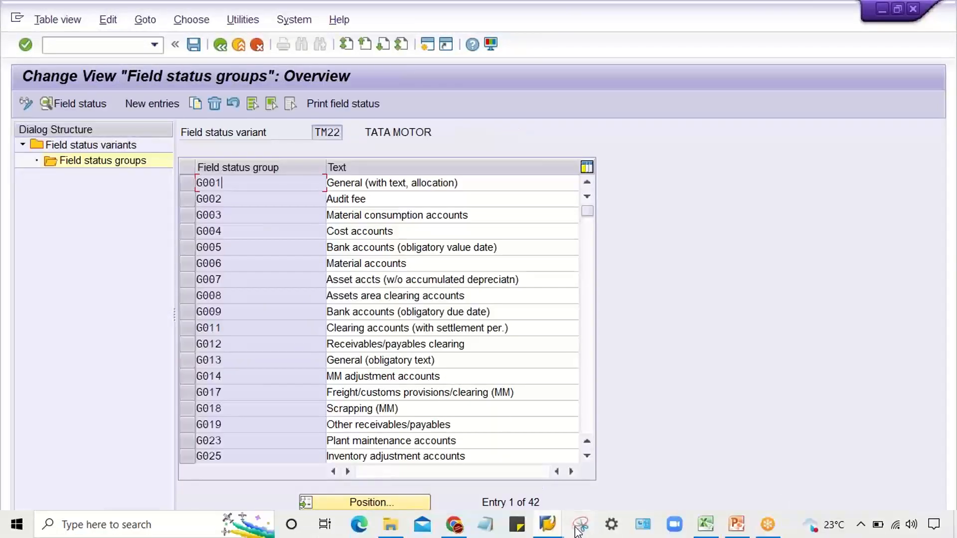
- Return to the F-02 line item session and restart the posting transaction with /NF-02
{"action": "mouse_move", "coordinate": [548, 526]}
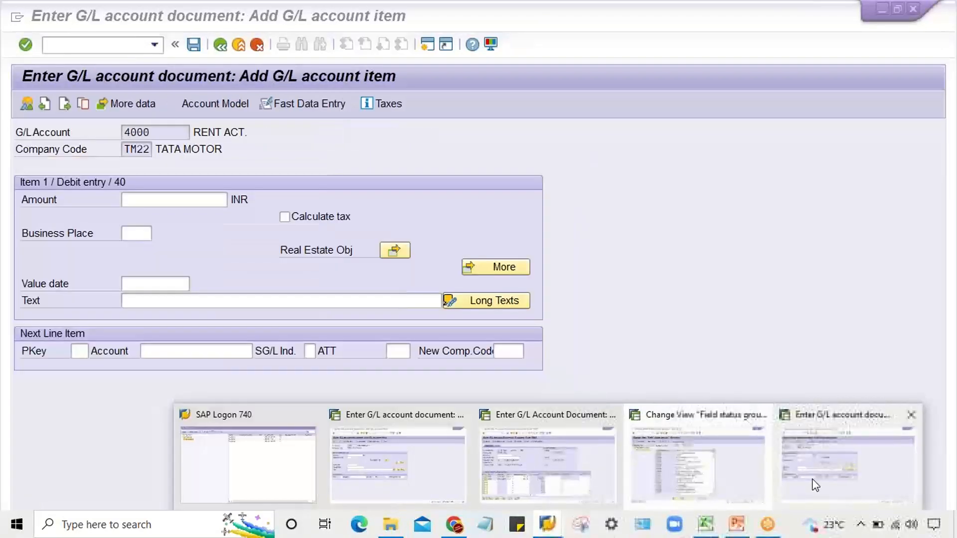
{"action": "left_click", "coordinate": [816, 485]}
{"action": "left_click", "coordinate": [154, 45]}
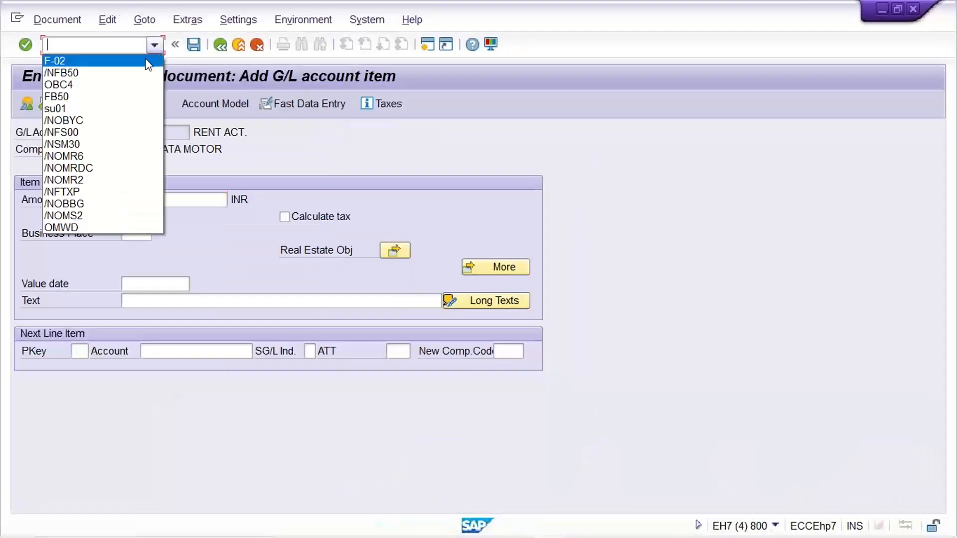
{"action": "left_click", "coordinate": [145, 59]}
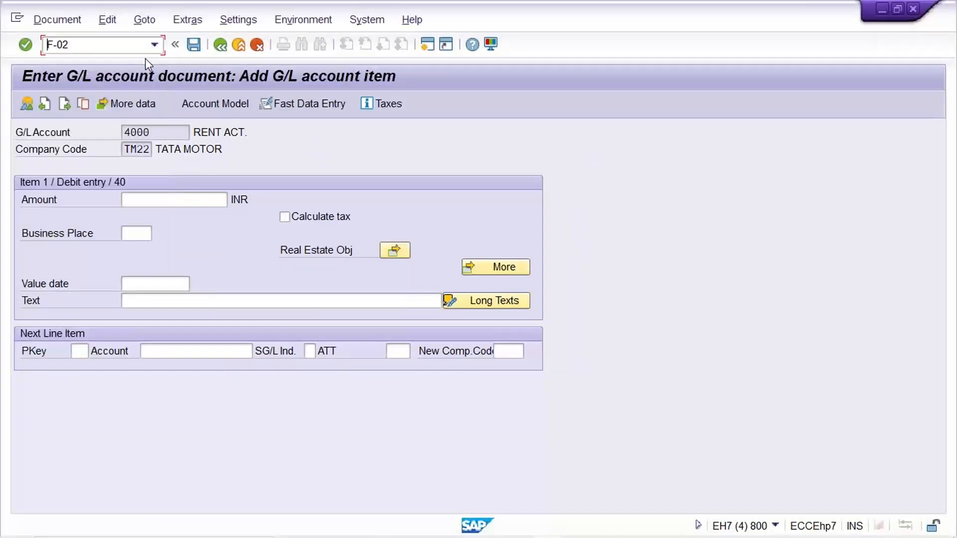
{"action": "type", "text": "/N"}
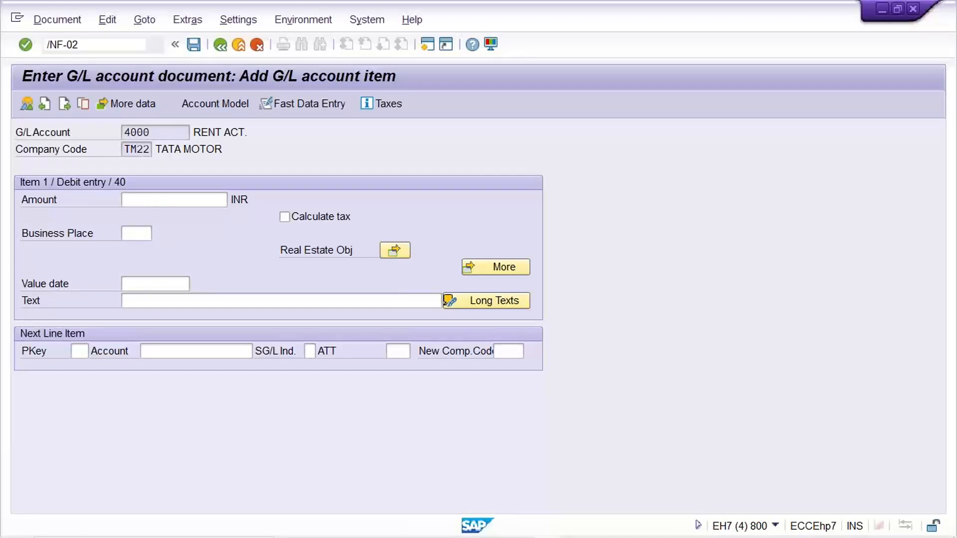
{"action": "key", "text": "Return"}
- Enter document date 07.09.2022 and account 4000, open the debit line item and check its Assignment field
{"action": "left_click", "coordinate": [158, 133]}
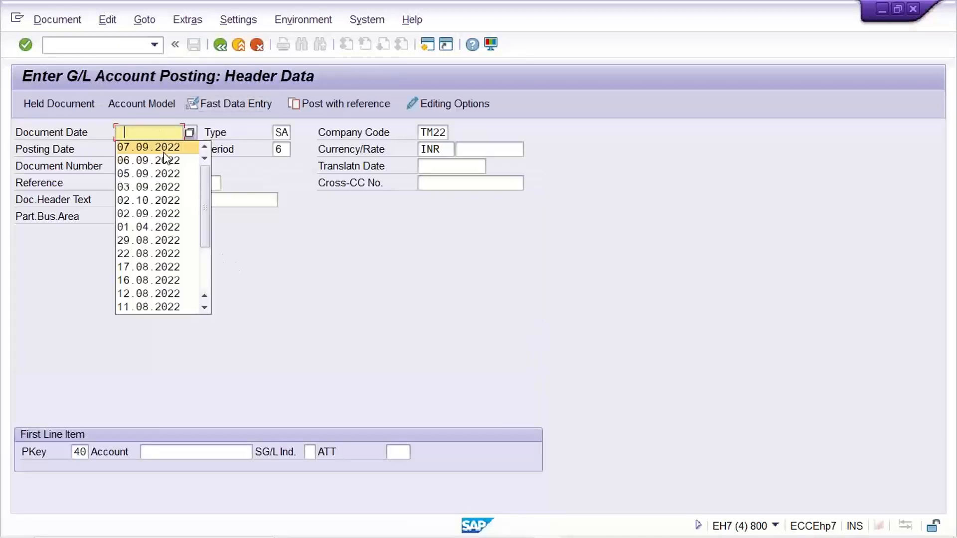
{"action": "left_click", "coordinate": [165, 147]}
{"action": "left_click", "coordinate": [182, 452]}
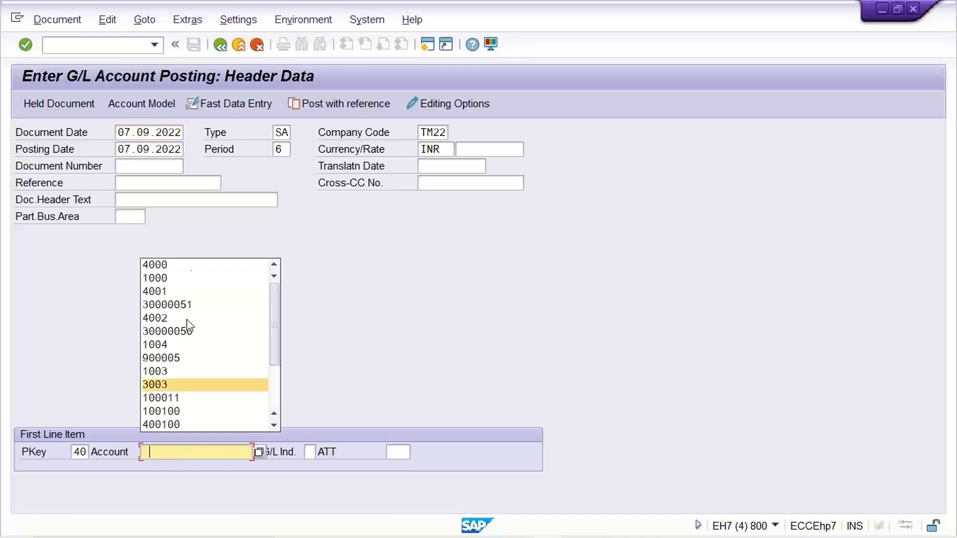
{"action": "left_click", "coordinate": [192, 267]}
{"action": "key", "text": "Return"}
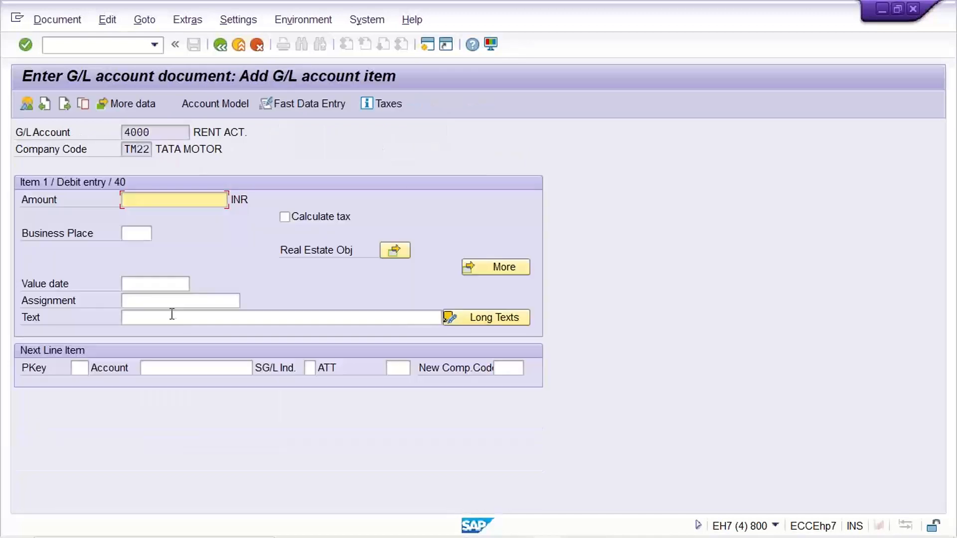
{"action": "left_click", "coordinate": [131, 303]}
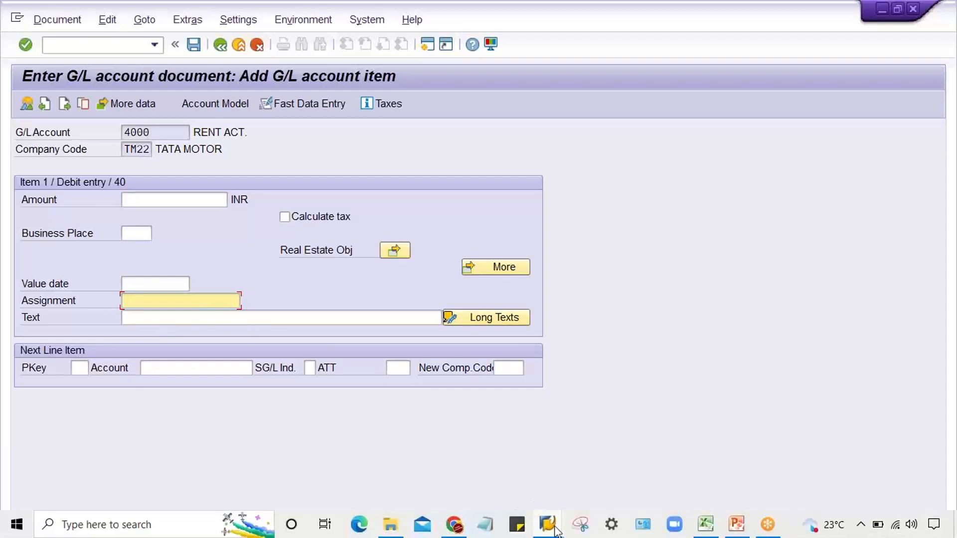
- In the field status groups session, set Assignment number to Suppress in group G001's General data and save
{"action": "left_click", "coordinate": [547, 525]}
{"action": "left_click", "coordinate": [629, 464]}
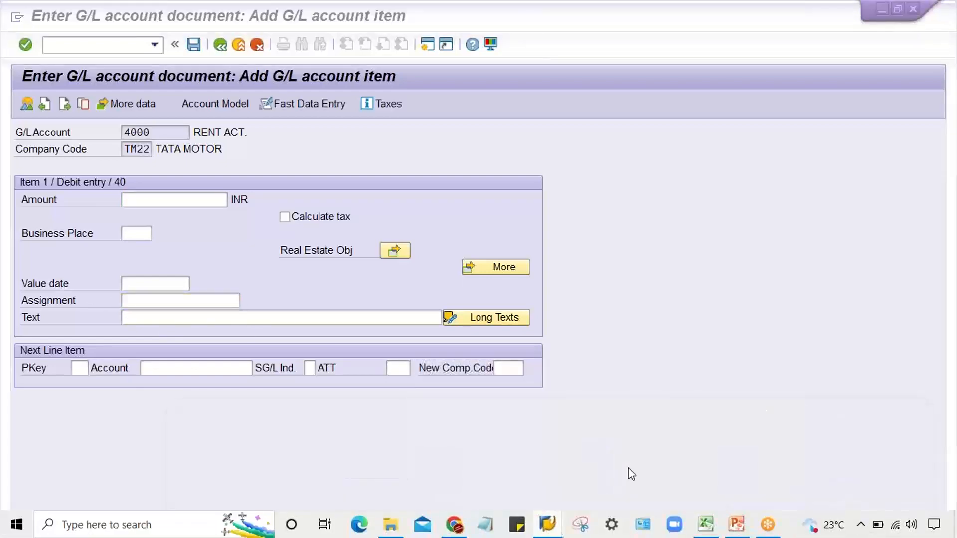
{"action": "double_click", "coordinate": [242, 183]}
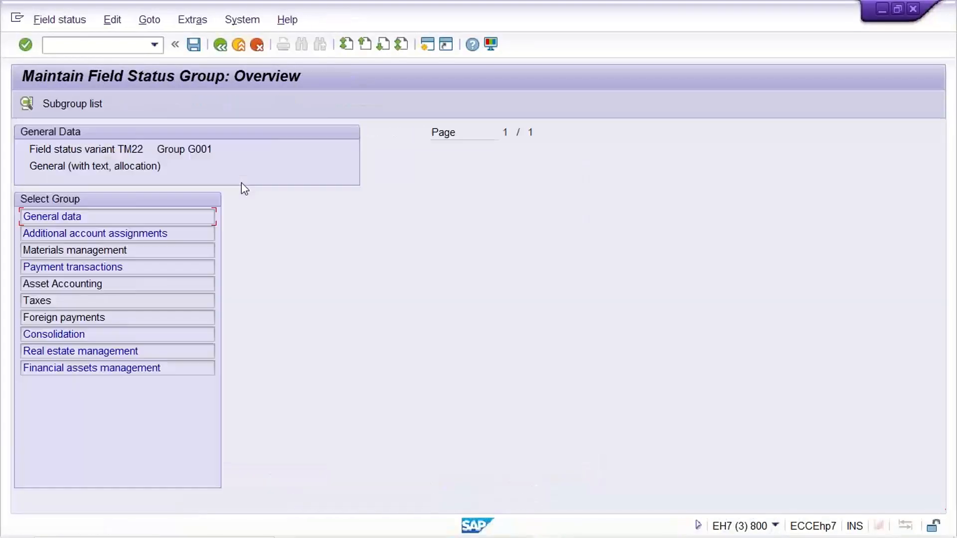
{"action": "double_click", "coordinate": [124, 218]}
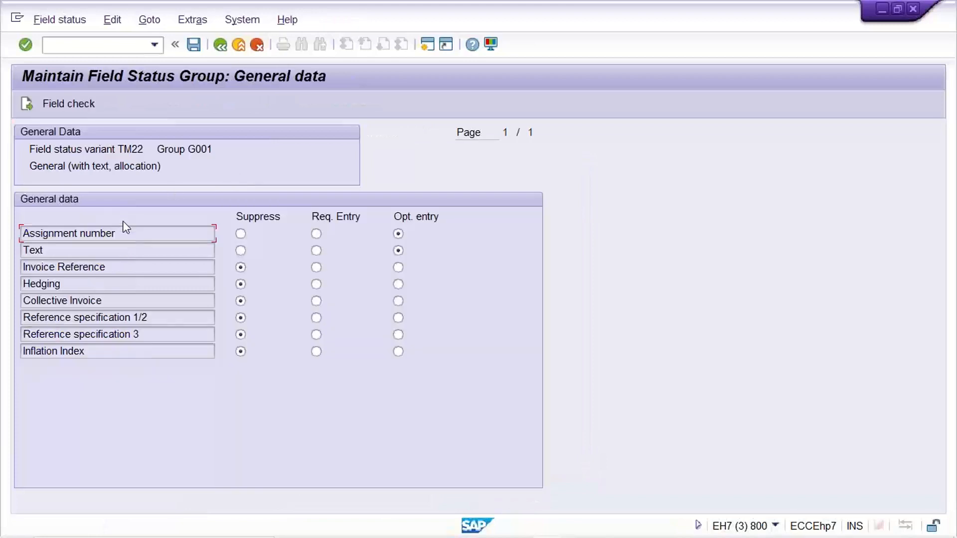
{"action": "left_click", "coordinate": [241, 233]}
{"action": "key", "text": "ctrl+s"}
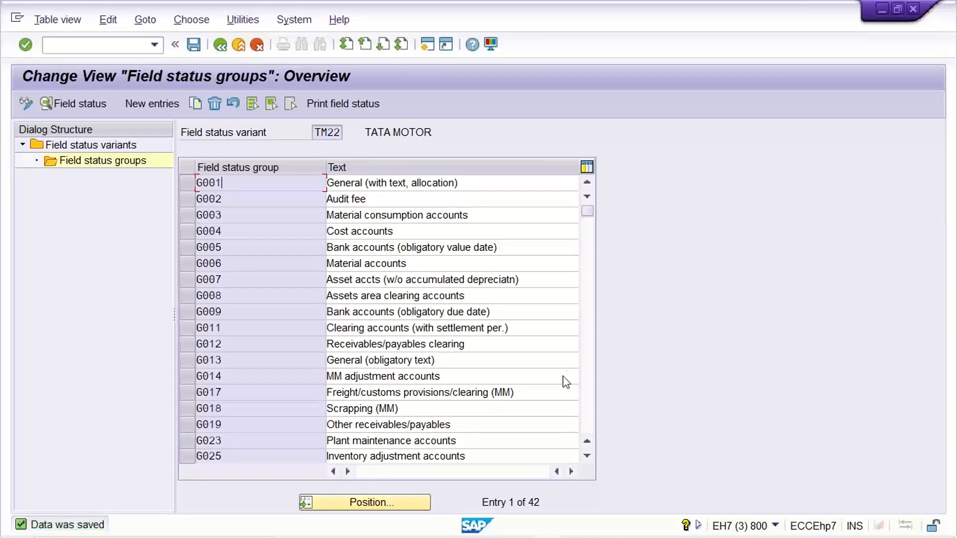
- Switch back to the F-02 session and restart the transaction with /NF-02 to reload the field status
{"action": "left_click", "coordinate": [548, 524]}
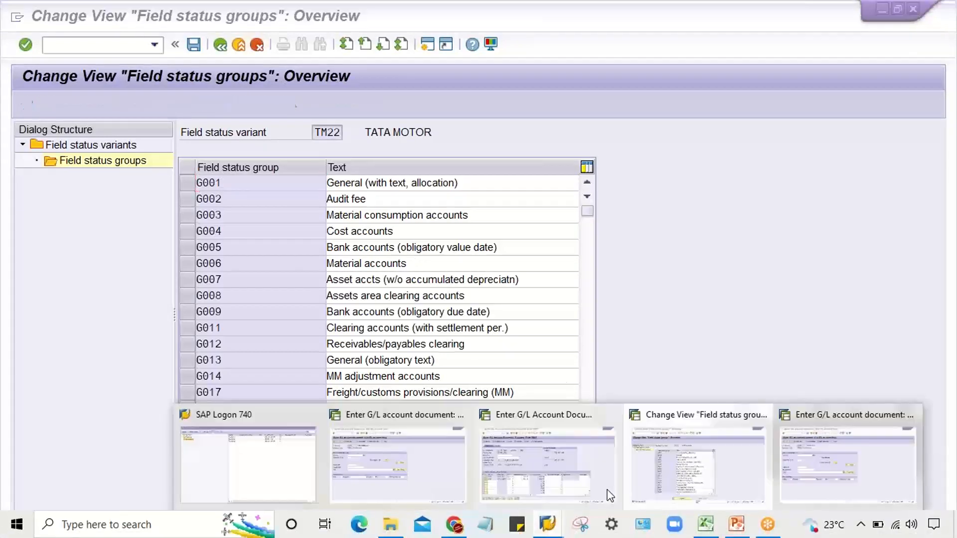
{"action": "left_click", "coordinate": [790, 483]}
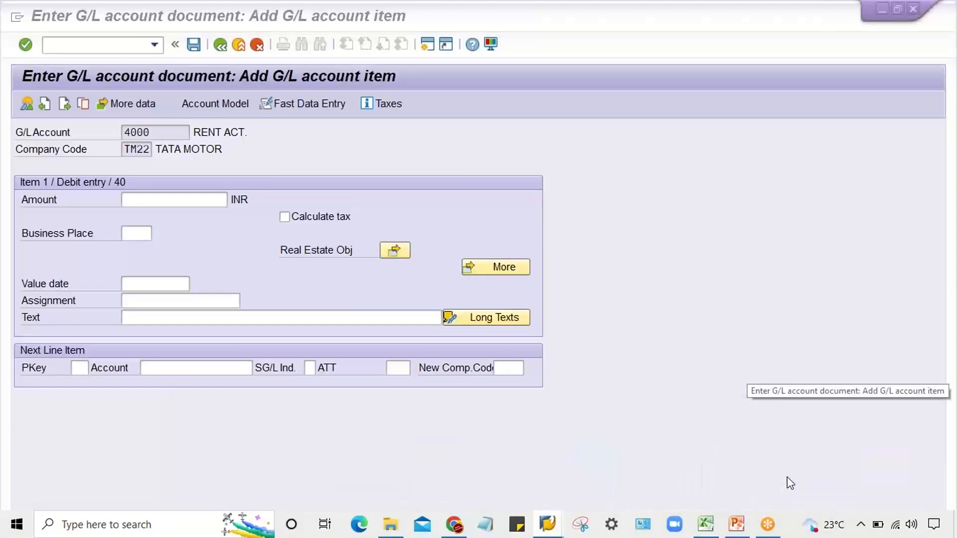
{"action": "left_click", "coordinate": [155, 45]}
{"action": "left_click", "coordinate": [131, 62]}
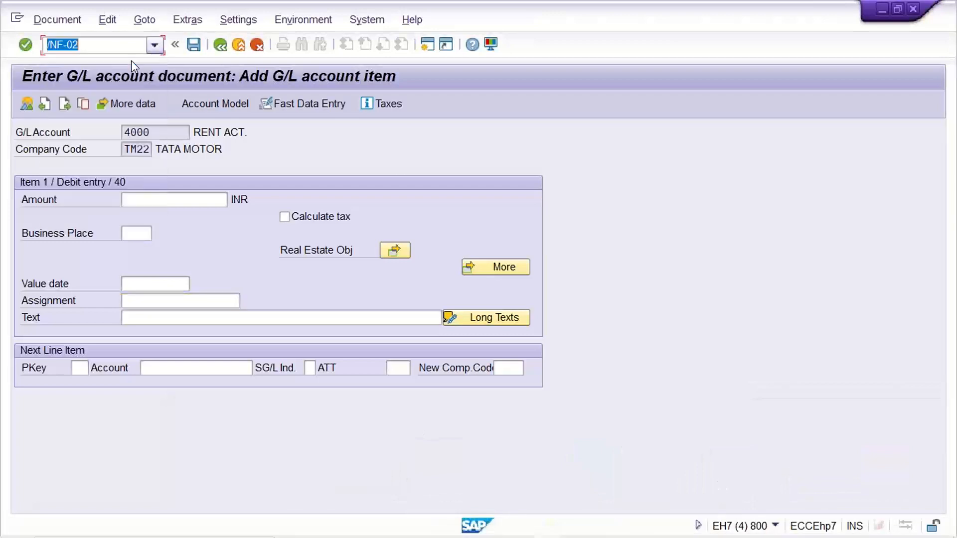
{"action": "key", "text": "Return"}
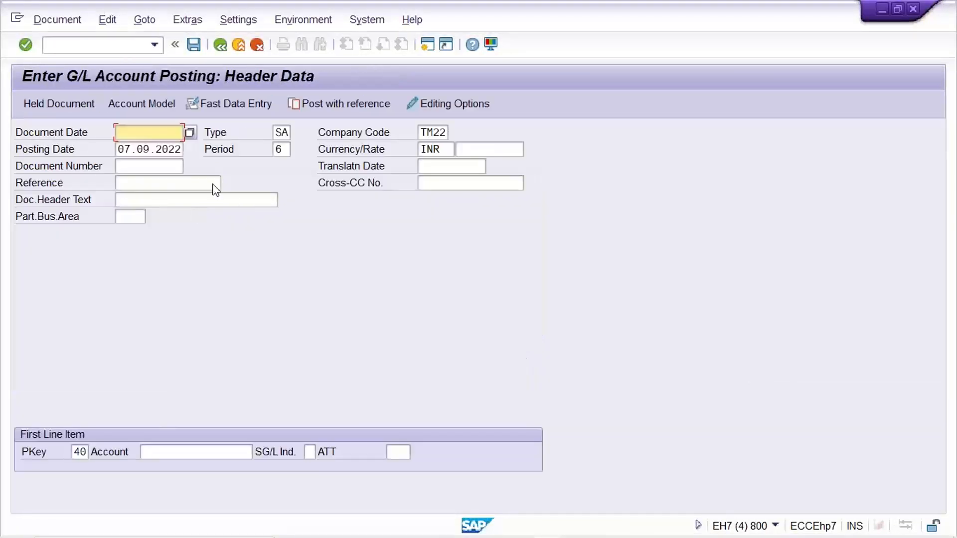
- Fill in document date 07.09.2022 and account 4000 with posting key 40, and open the line item
{"action": "key", "text": "space"}
{"action": "left_click", "coordinate": [133, 149]}
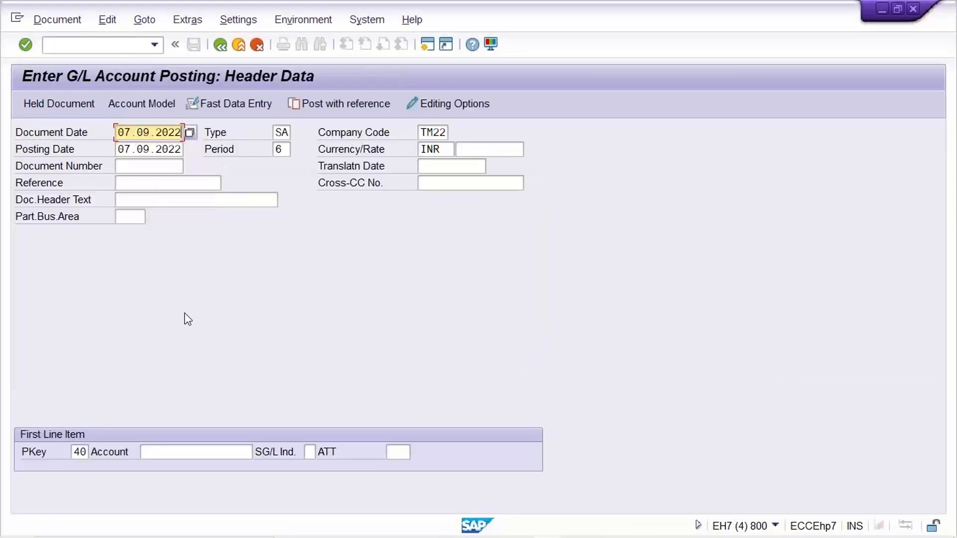
{"action": "left_click", "coordinate": [185, 451]}
{"action": "left_click", "coordinate": [182, 272]}
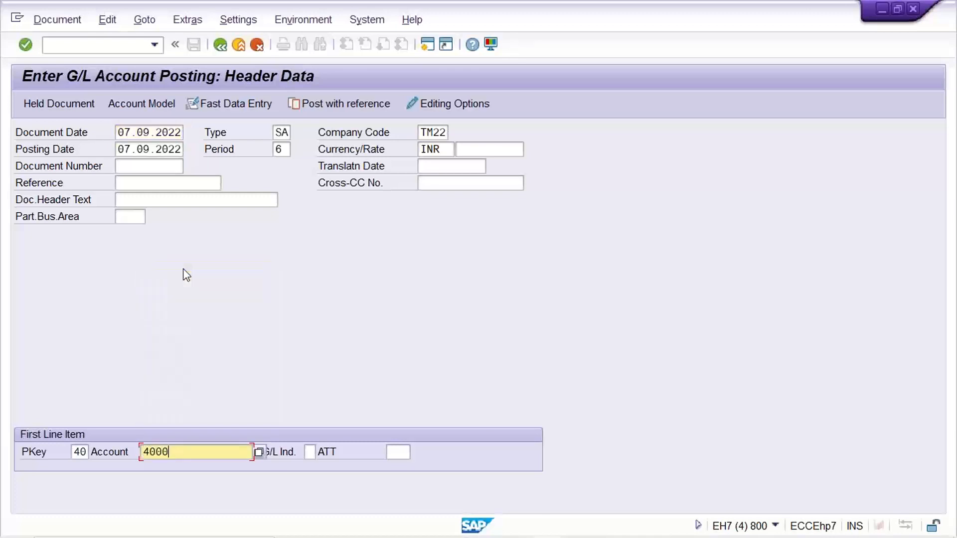
{"action": "key", "text": "Return"}
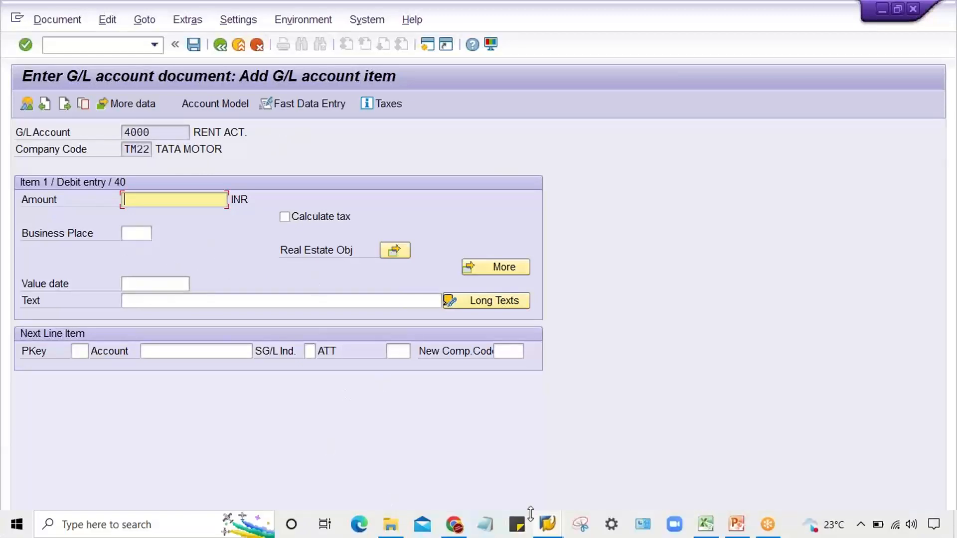
- Switch to the FB50 document for company code TM22 and check the Assignment field of the account 4000 line item
{"action": "left_click", "coordinate": [548, 526]}
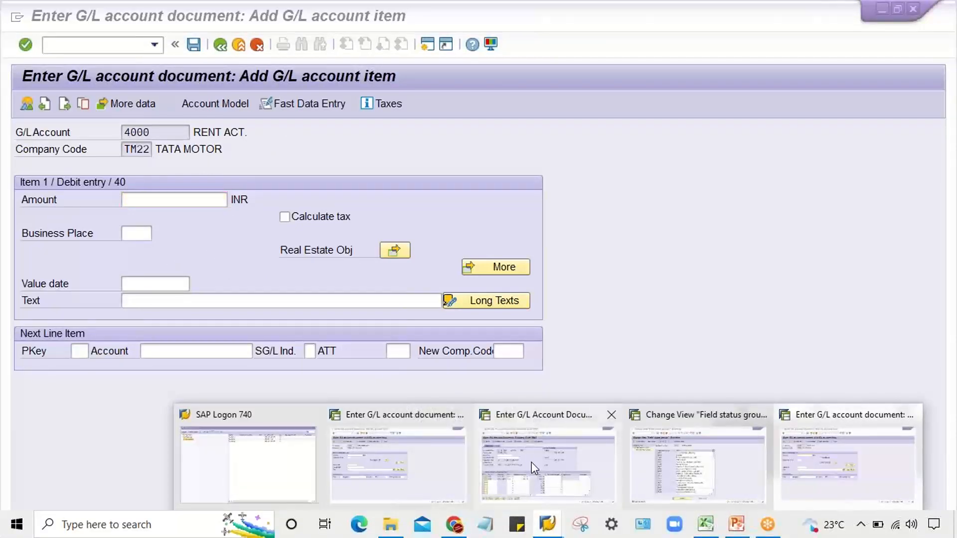
{"action": "left_click", "coordinate": [532, 462]}
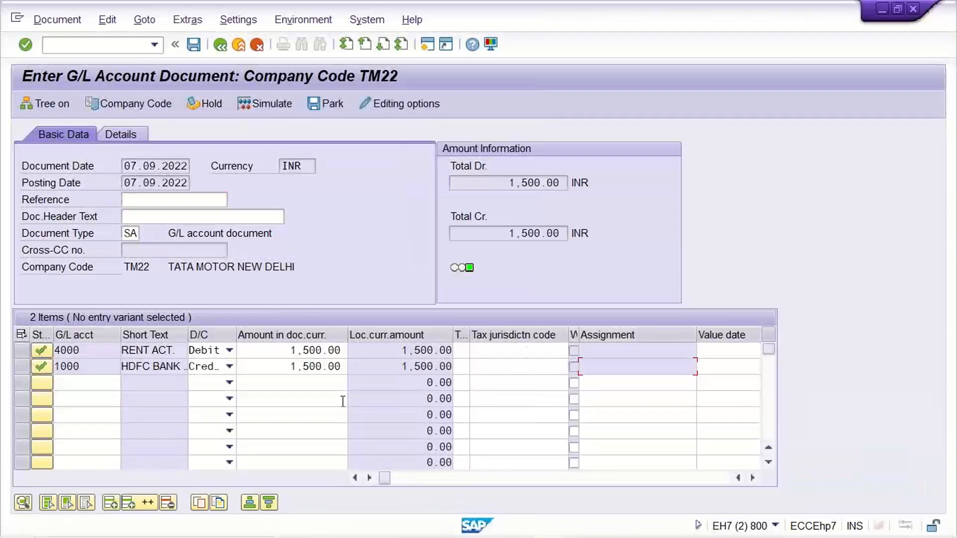
{"action": "left_click", "coordinate": [624, 352]}
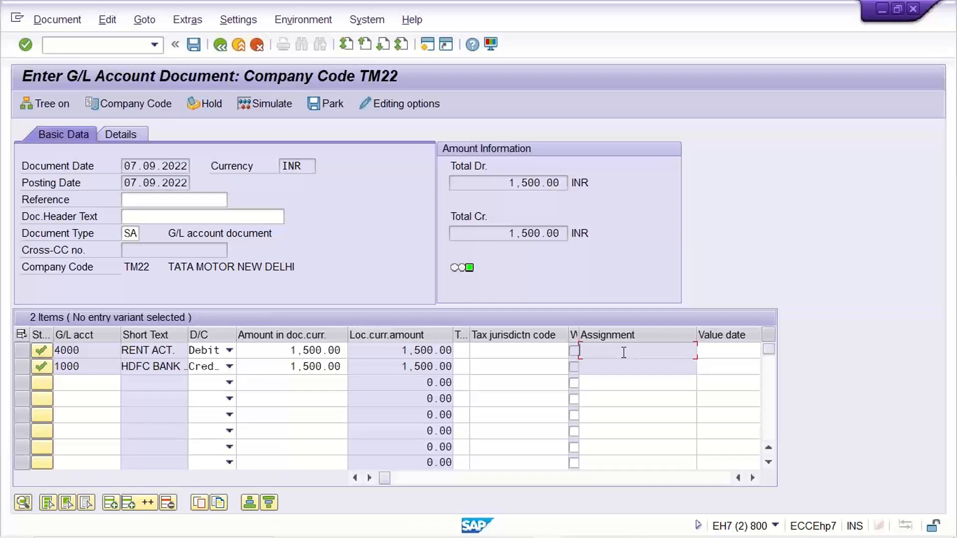
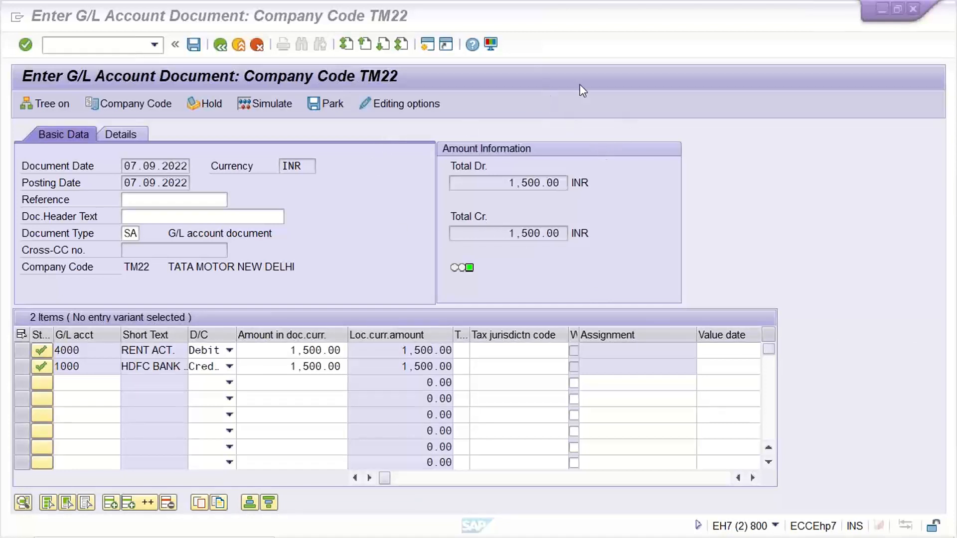
- Restart the G/L document entry with /NFB50 to reload the changed field status settings
{"action": "left_click", "coordinate": [635, 171]}
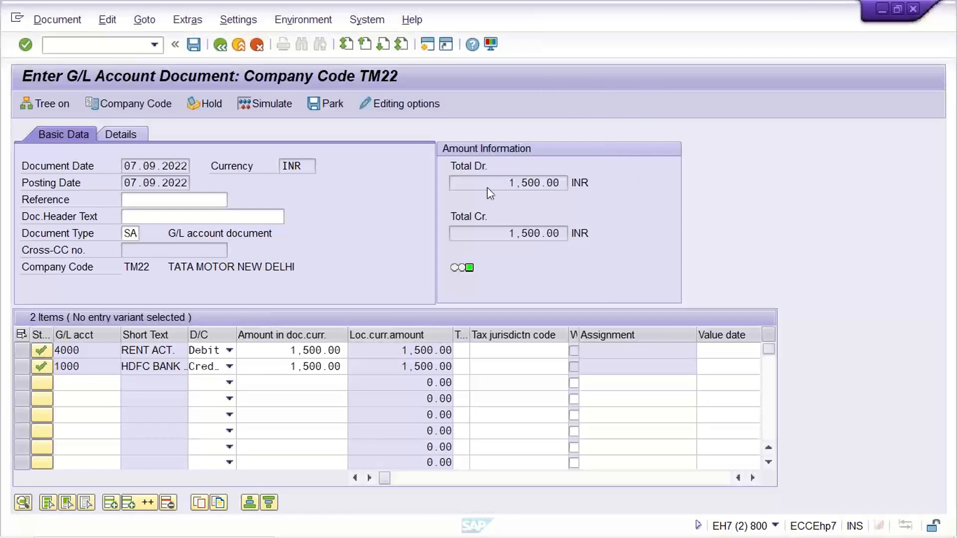
{"action": "left_click", "coordinate": [154, 44]}
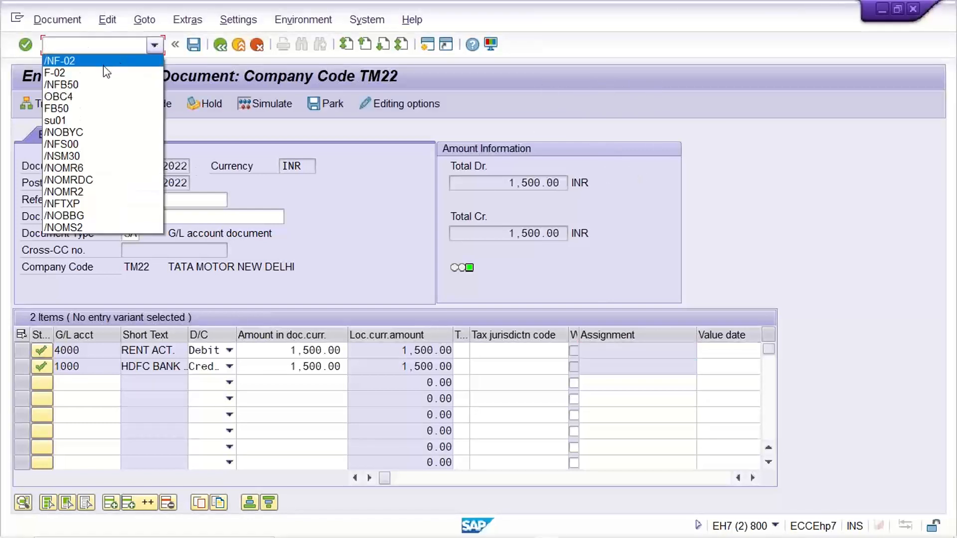
{"action": "left_click", "coordinate": [100, 84]}
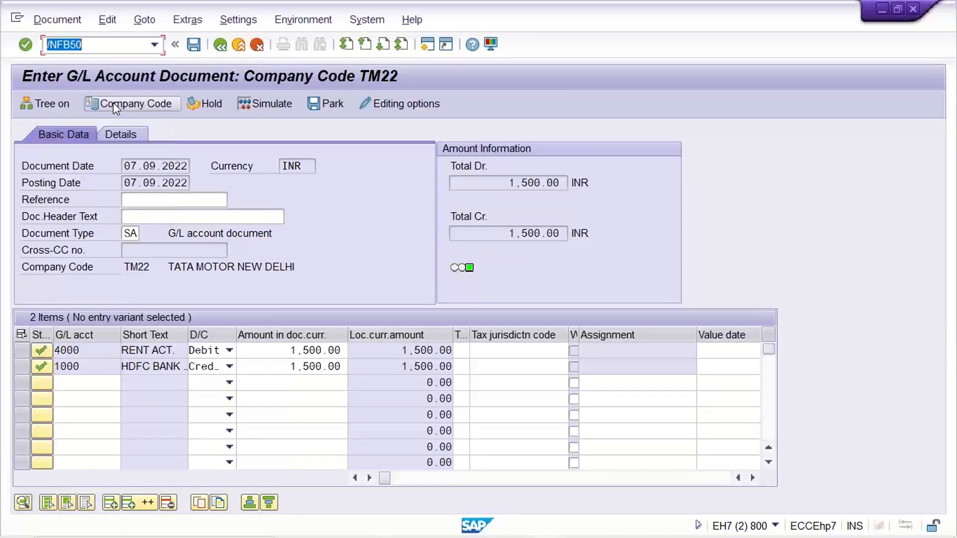
{"action": "key", "text": "Return"}
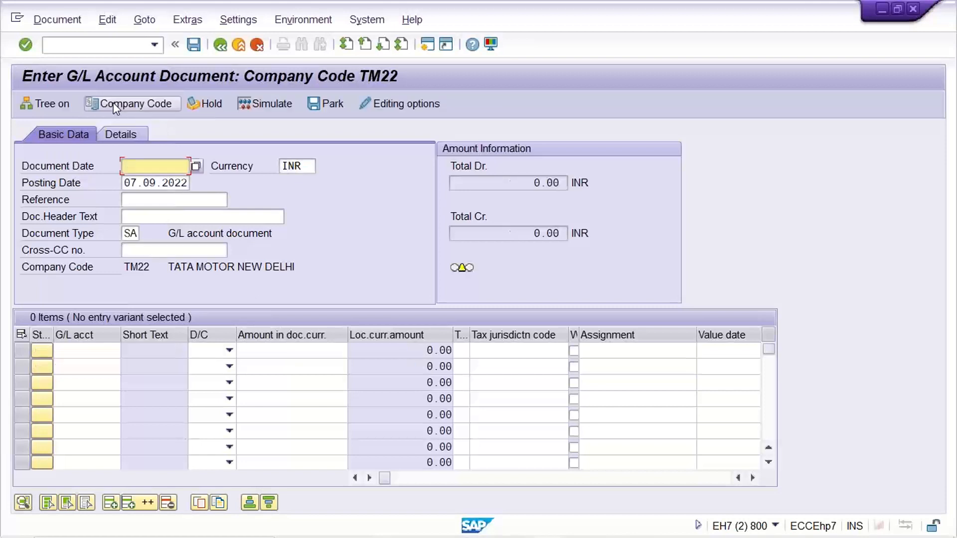
- Set the document date to 07.09.2022 in the new G/L document header and confirm the header entries
{"action": "key", "text": "space"}
{"action": "key", "text": "Down"}
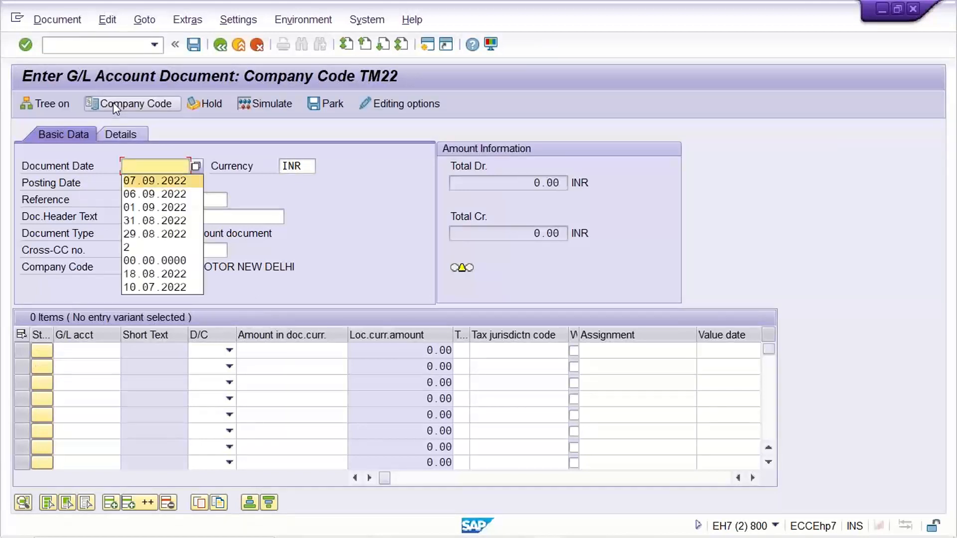
{"action": "key", "text": "Return"}
{"action": "key", "text": "Tab"}
{"action": "key", "text": "Return"}
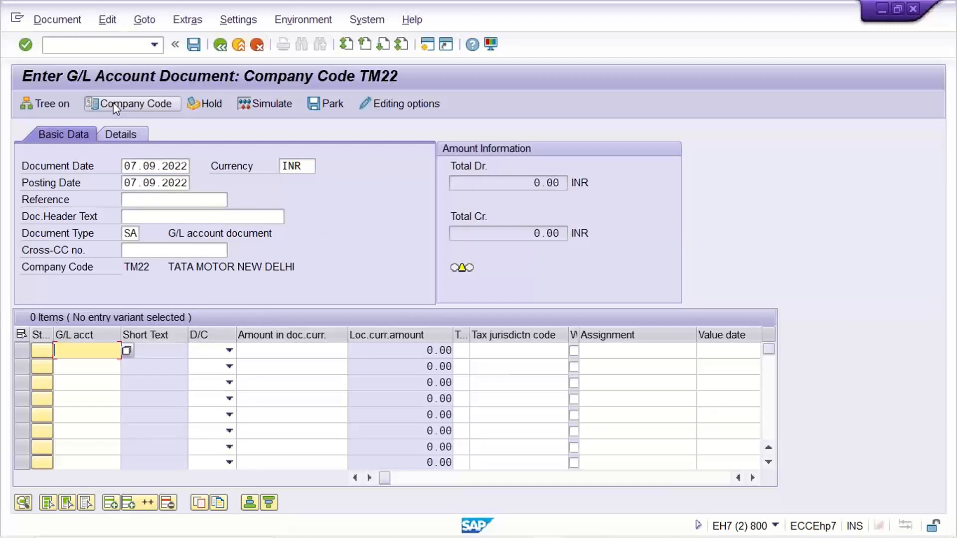
- Enter G/L account 4000 as a Debit in the first line item
{"action": "type", "text": "4000"}
{"action": "key", "text": "Tab"}
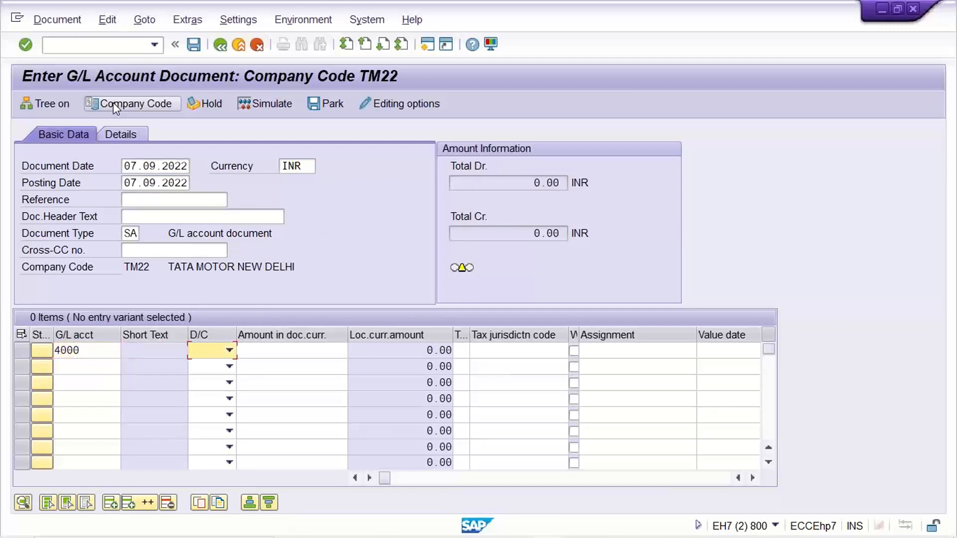
{"action": "key", "text": "Down"}
{"action": "key", "text": "Tab"}
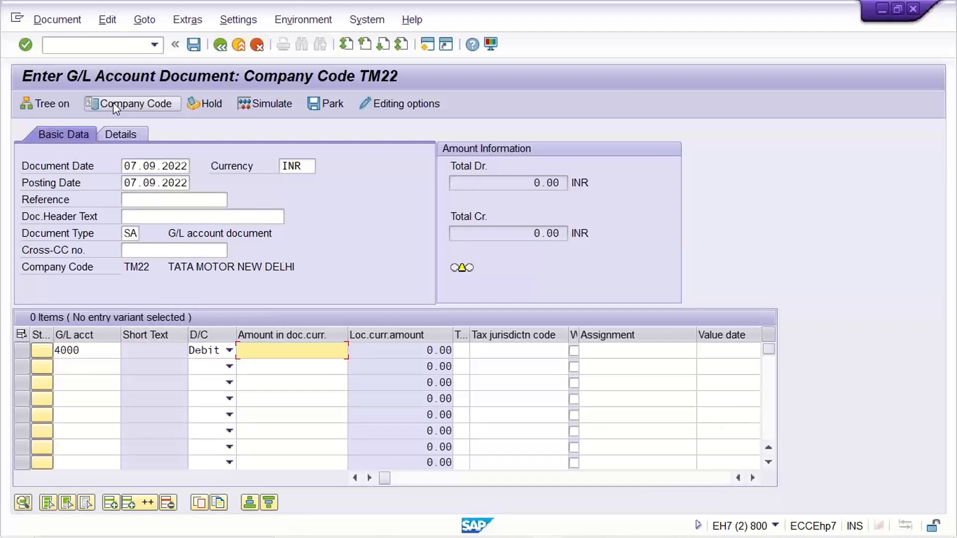
- Enter G/L account 1000 as a Credit in the second line item and confirm both lines
{"action": "key", "text": "shift+Tab"}
{"action": "key", "text": "shift+Tab"}
{"action": "key", "text": "Down"}
{"action": "type", "text": "10"}
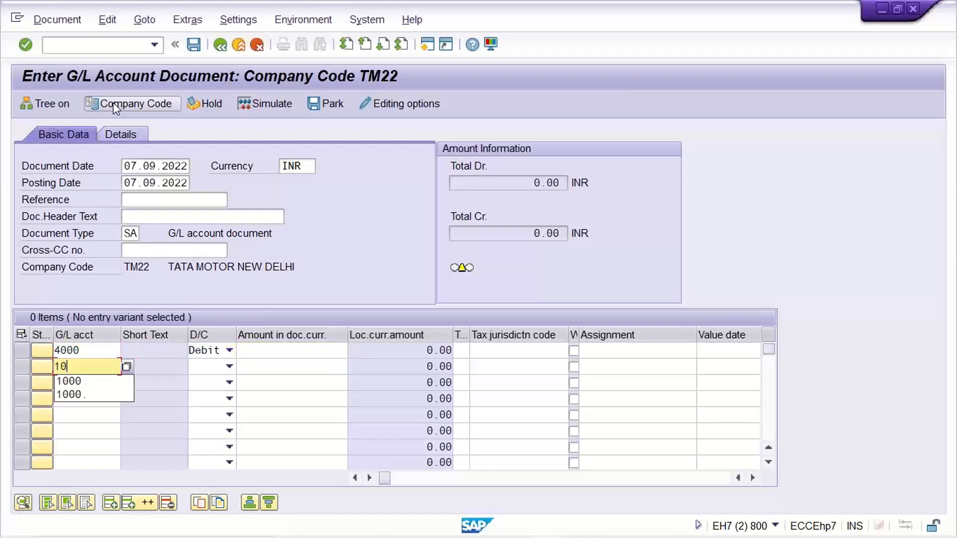
{"action": "type", "text": "00"}
{"action": "key", "text": "Tab"}
{"action": "key", "text": "Tab"}
{"action": "key", "text": "shift+Tab"}
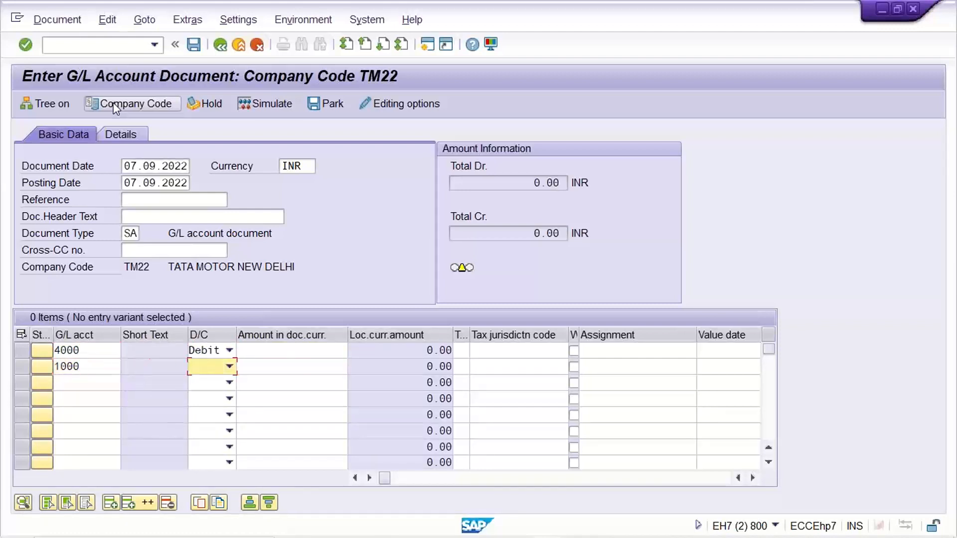
{"action": "key", "text": "Down"}
{"action": "key", "text": "Down"}
{"action": "key", "text": "Tab"}
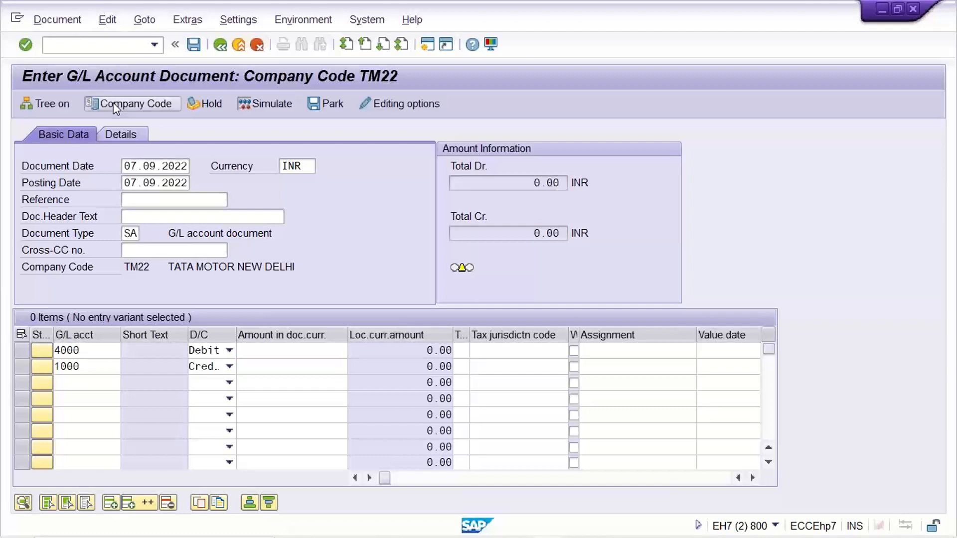
{"action": "key", "text": "Return"}
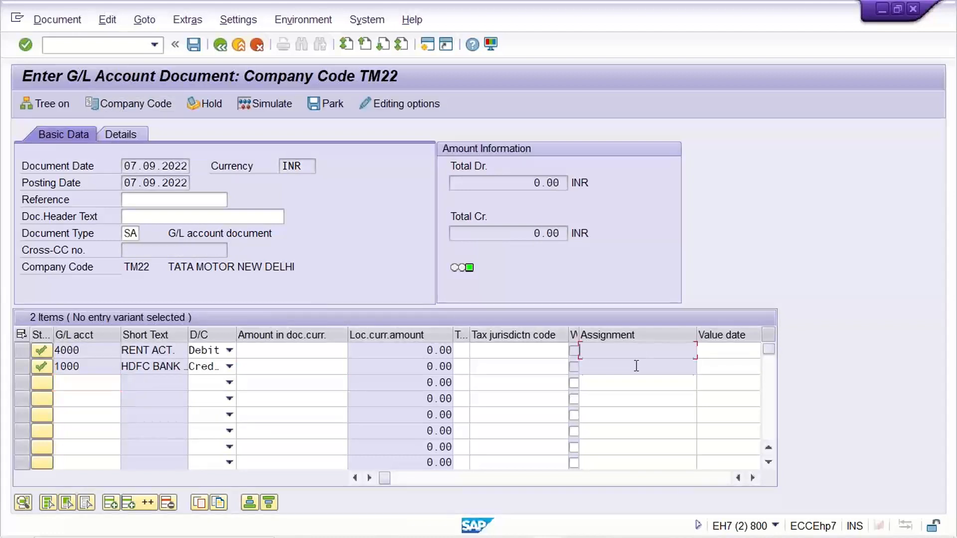
- Enter an amount of 1500 for both line items and check the Assignment field of the account 4000 line
{"action": "left_click", "coordinate": [309, 361]}
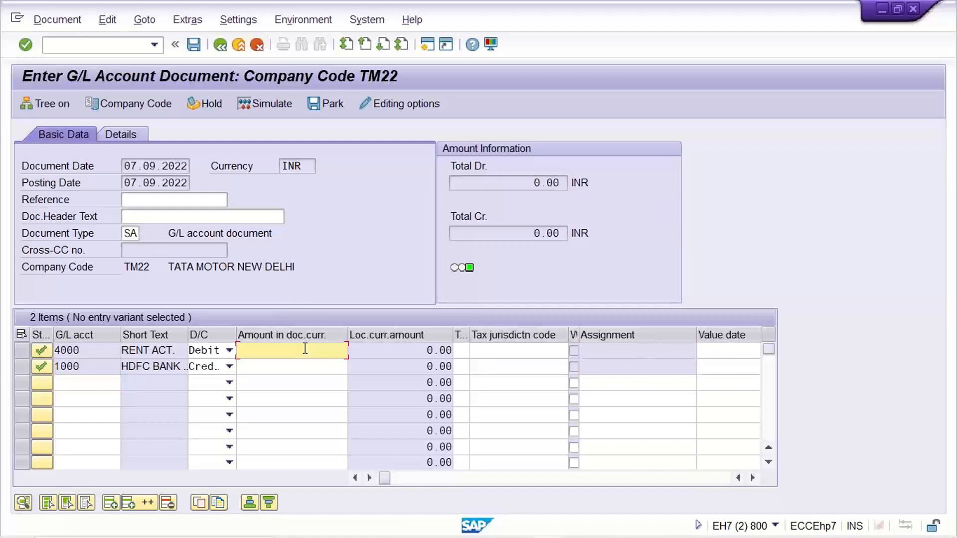
{"action": "type", "text": "1500"}
{"action": "key", "text": "Down"}
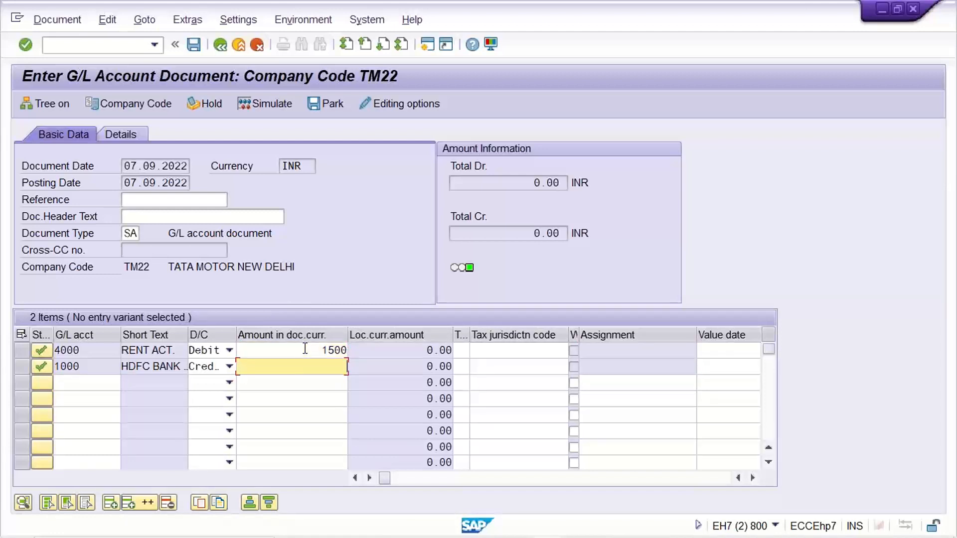
{"action": "type", "text": "1500"}
{"action": "key", "text": "Return"}
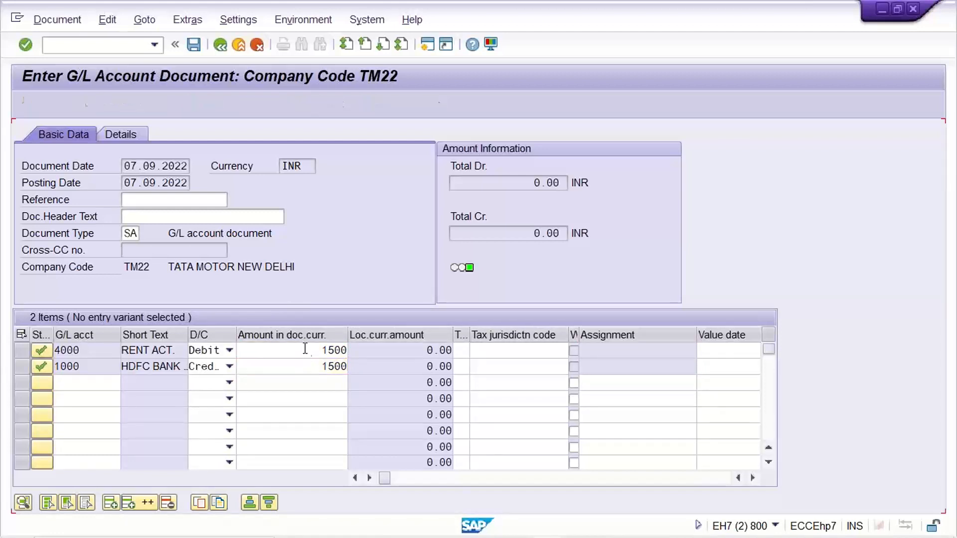
{"action": "left_click", "coordinate": [624, 353]}
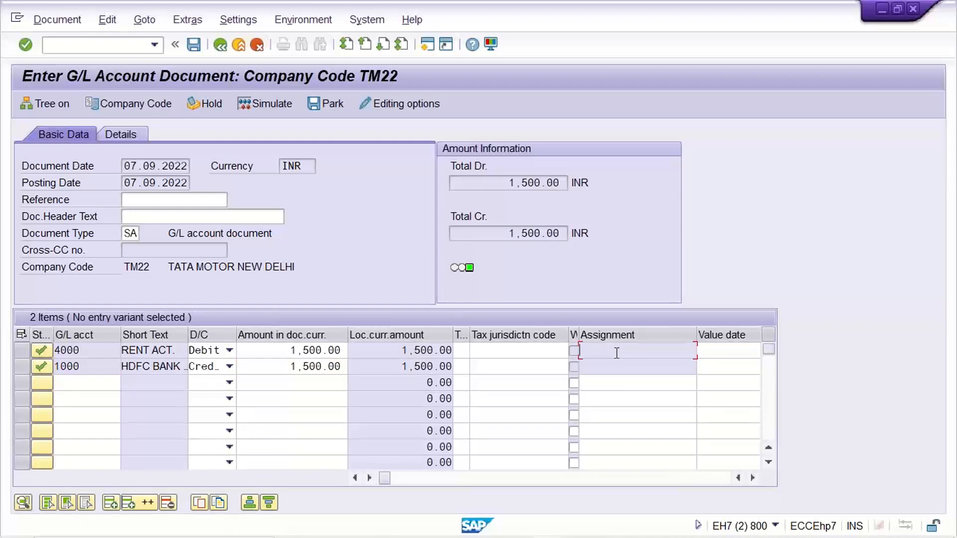
{"action": "left_click", "coordinate": [953, 264]}
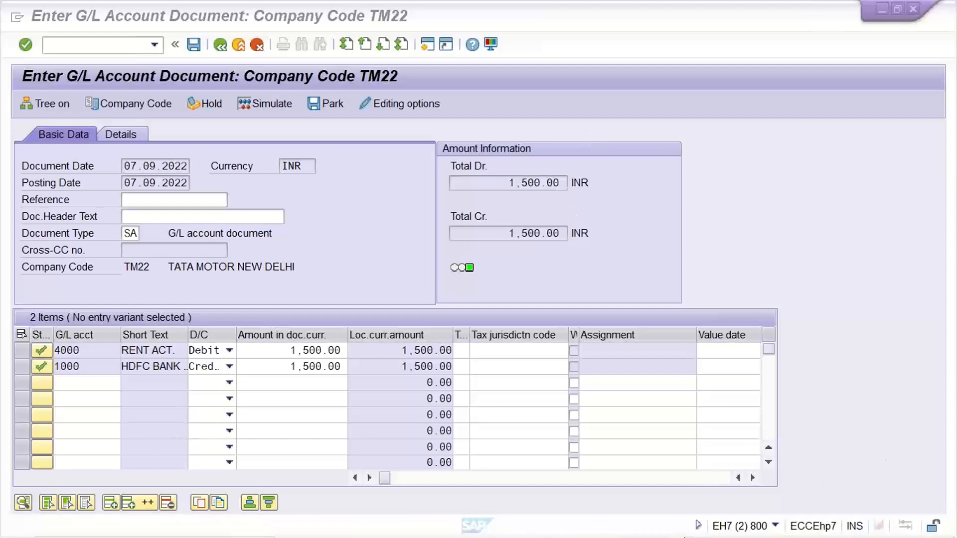
- Switch to the TM22 sheet in Excel and enter OBC4 in cell G5 with S in G6
{"action": "left_click", "coordinate": [706, 523]}
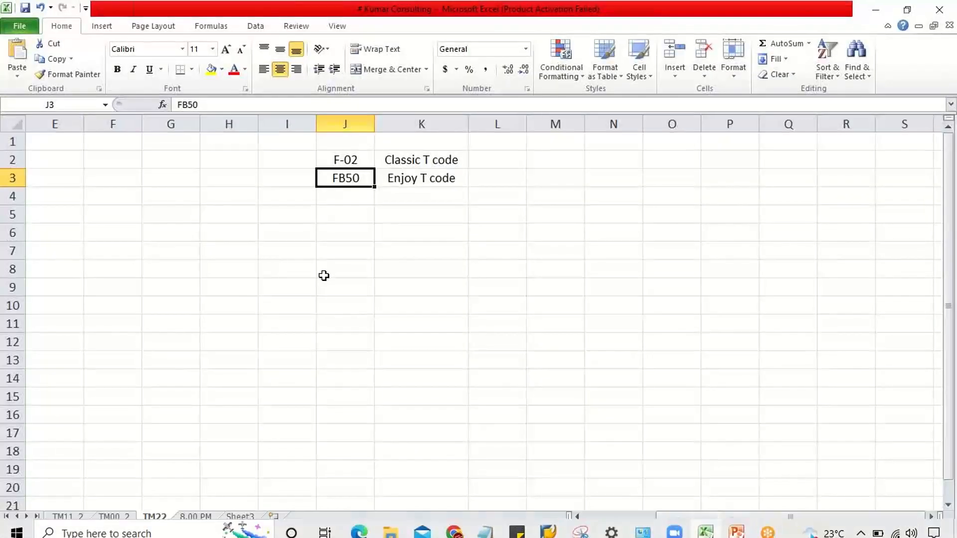
{"action": "left_click", "coordinate": [158, 223]}
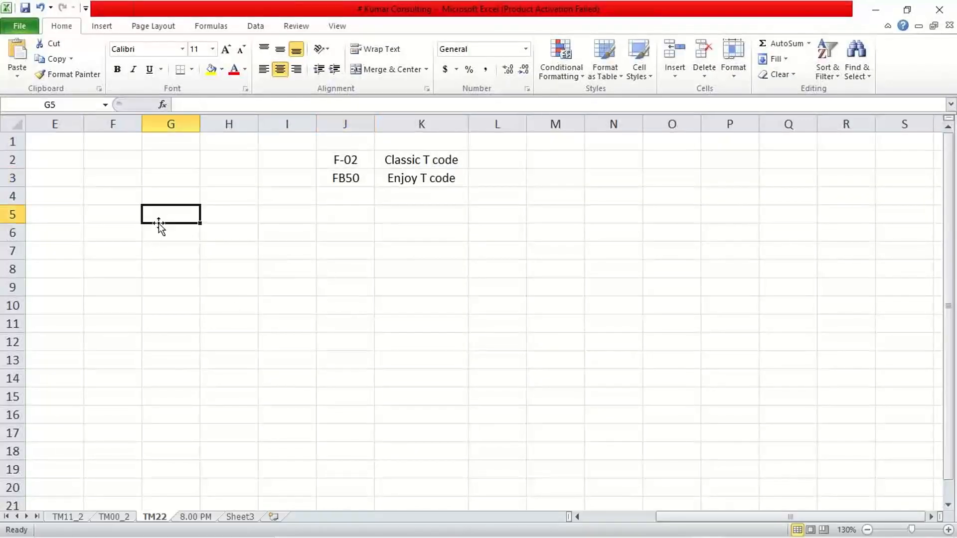
{"action": "type", "text": "OBC4"}
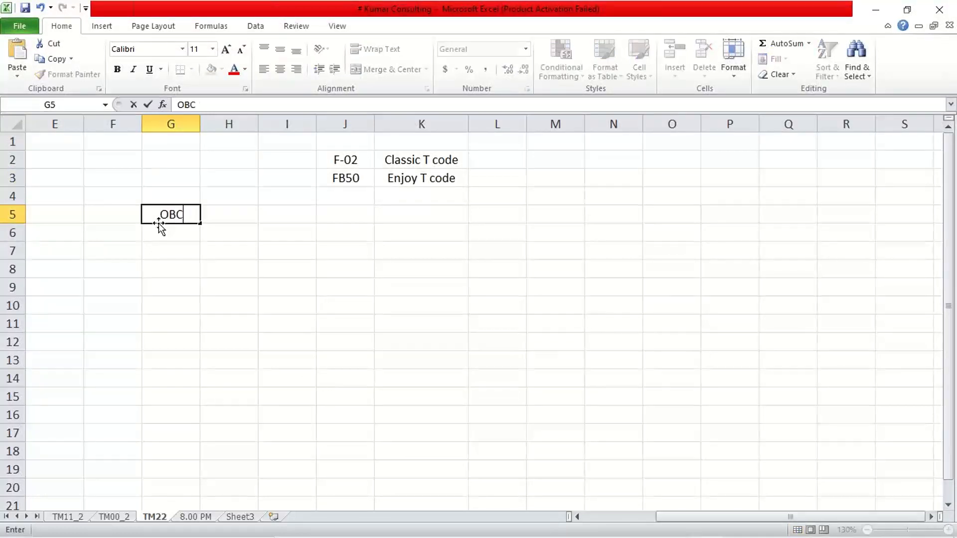
{"action": "key", "text": "Return"}
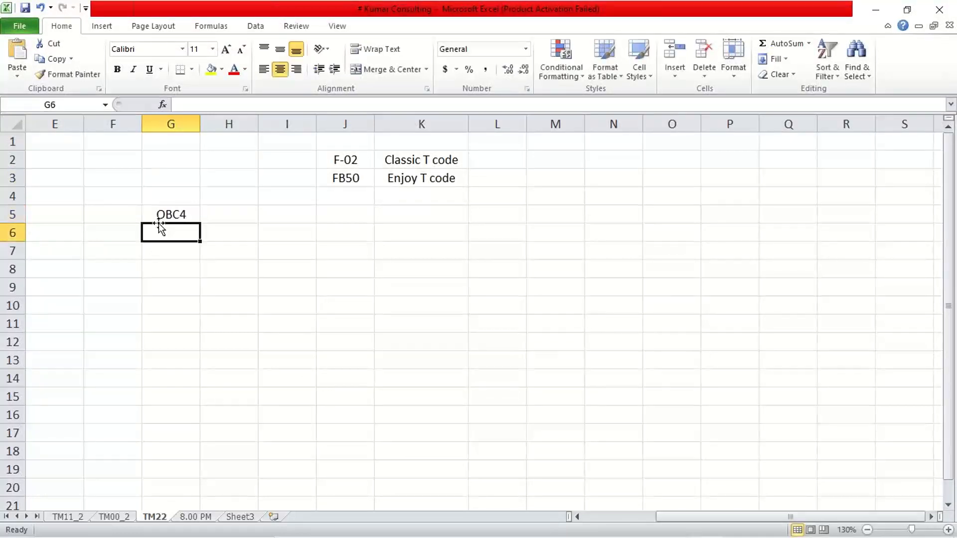
{"action": "type", "text": "S"}
{"action": "key", "text": "Tab"}
{"action": "key", "text": "Up"}
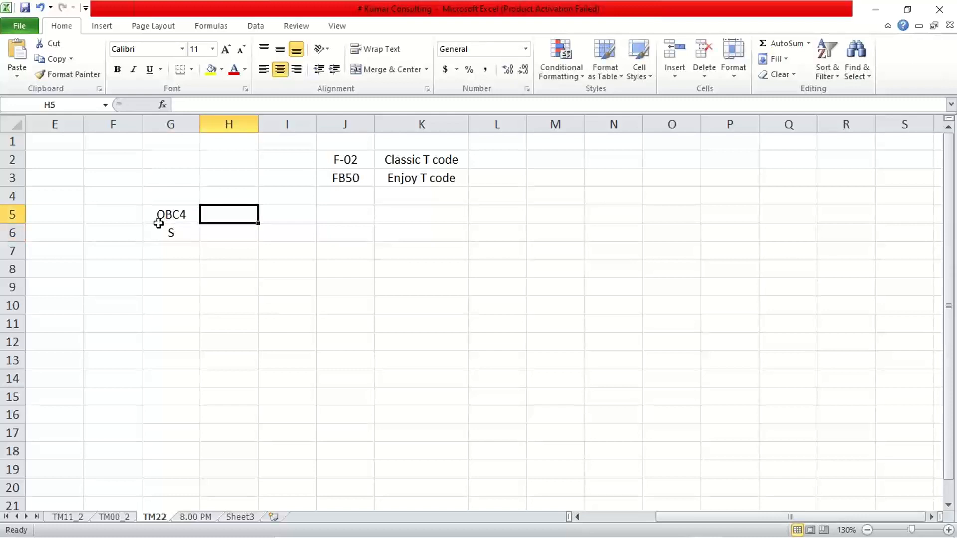
- Enter OB41 in cell H5, O in H6 and the combined status S in I6
{"action": "type", "text": "OB41"}
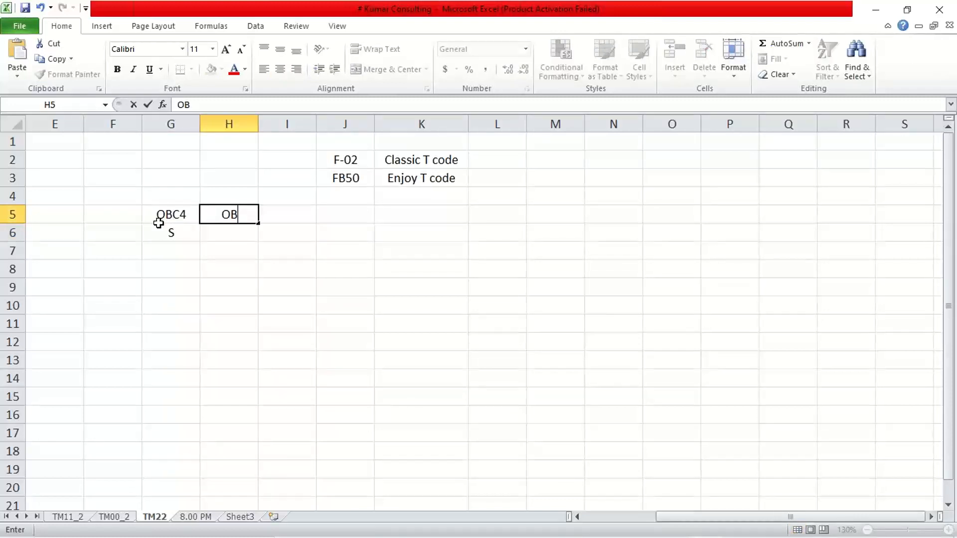
{"action": "key", "text": "Return"}
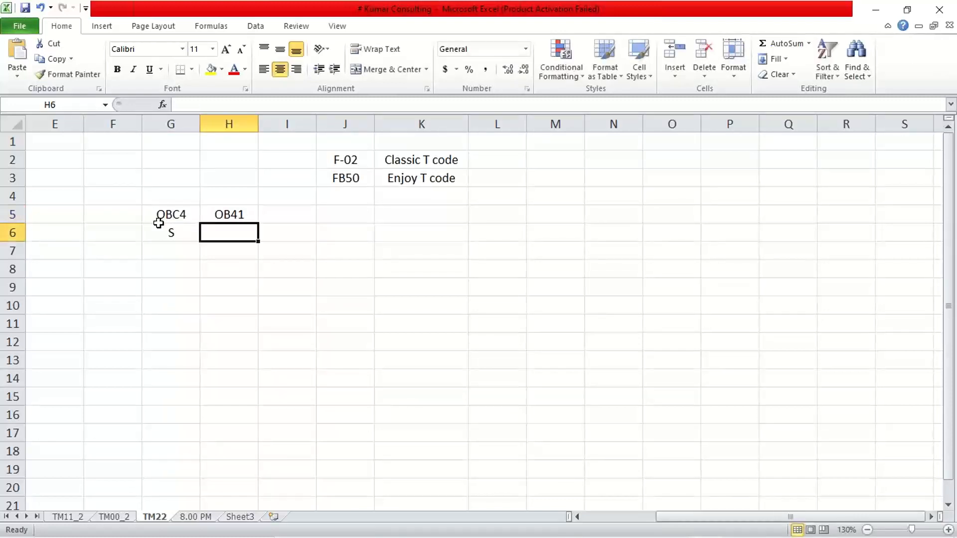
{"action": "type", "text": "O"}
{"action": "key", "text": "Return"}
{"action": "key", "text": "Up"}
{"action": "type", "text": "O"}
{"action": "key", "text": "Delete"}
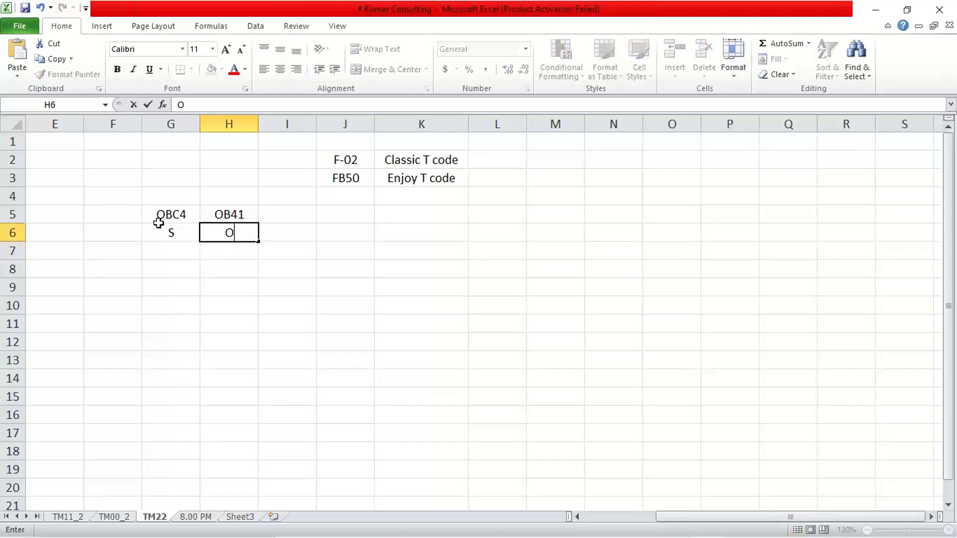
{"action": "key", "text": "Tab"}
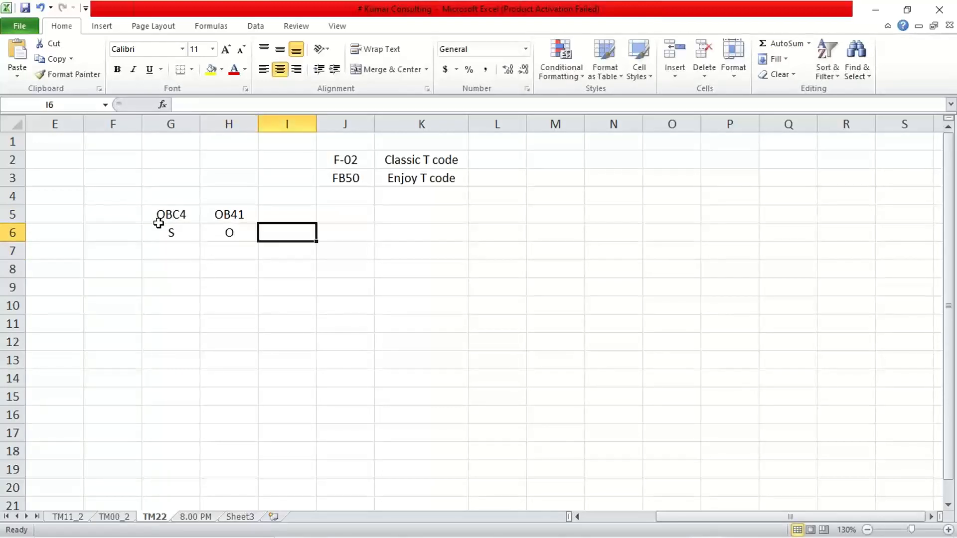
{"action": "type", "text": "S"}
{"action": "key", "text": "Return"}
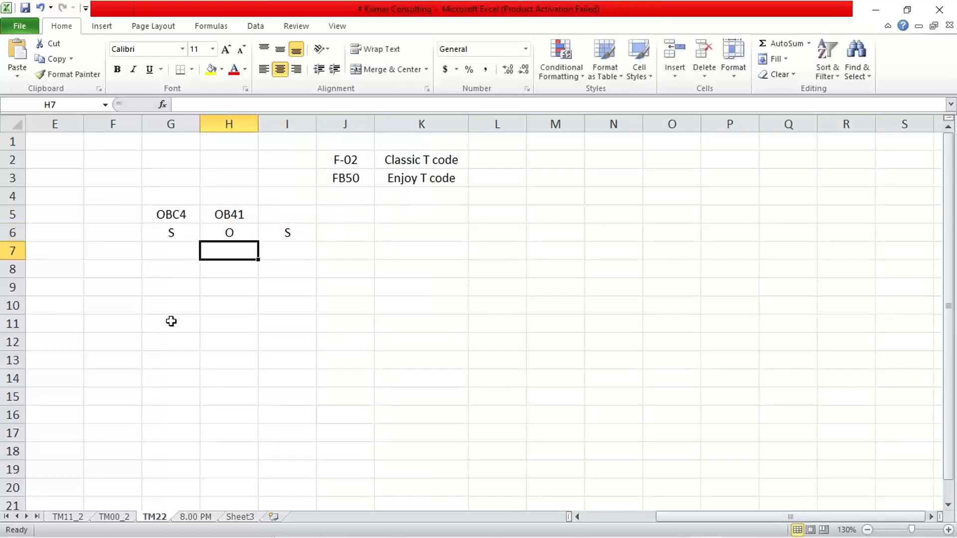
- Review the OBC4 and OB41 statuses in G6 and H6 against the combined status in I6
{"action": "left_click", "coordinate": [205, 305]}
{"action": "left_click", "coordinate": [168, 238]}
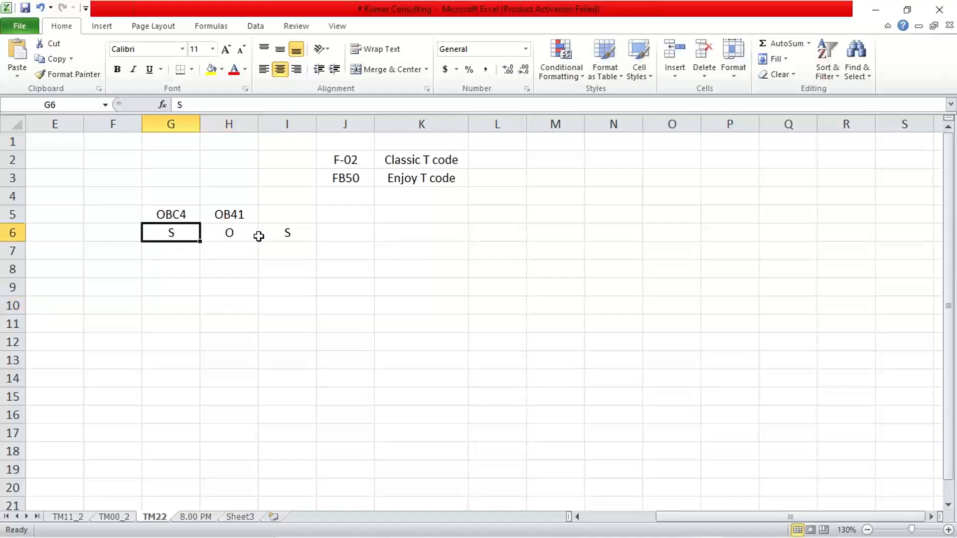
{"action": "left_click", "coordinate": [218, 233]}
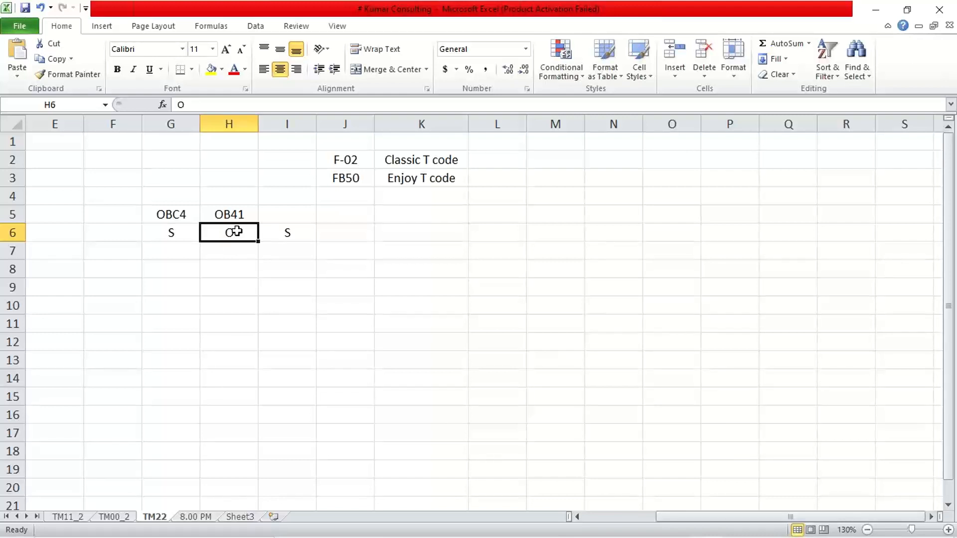
{"action": "left_click", "coordinate": [288, 236]}
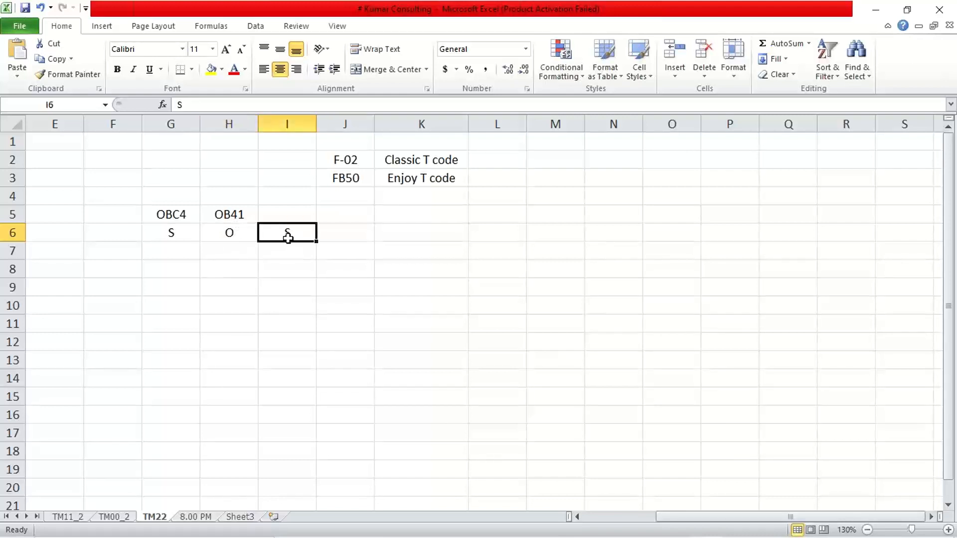
{"action": "left_click", "coordinate": [161, 229]}
{"action": "left_click", "coordinate": [288, 232]}
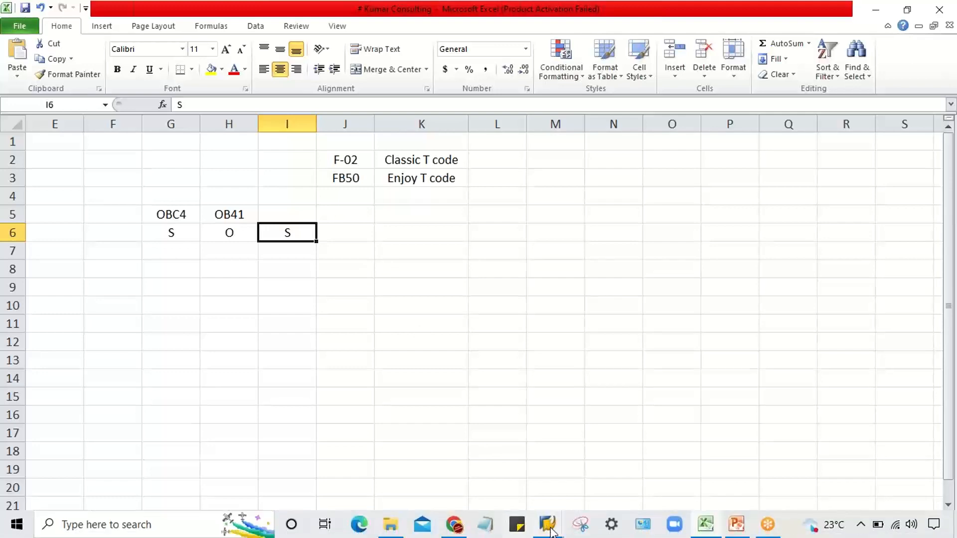
- Switch back to the FB50 document in SAP and check the Assignment field of the account 4000 line item
{"action": "left_click", "coordinate": [552, 532]}
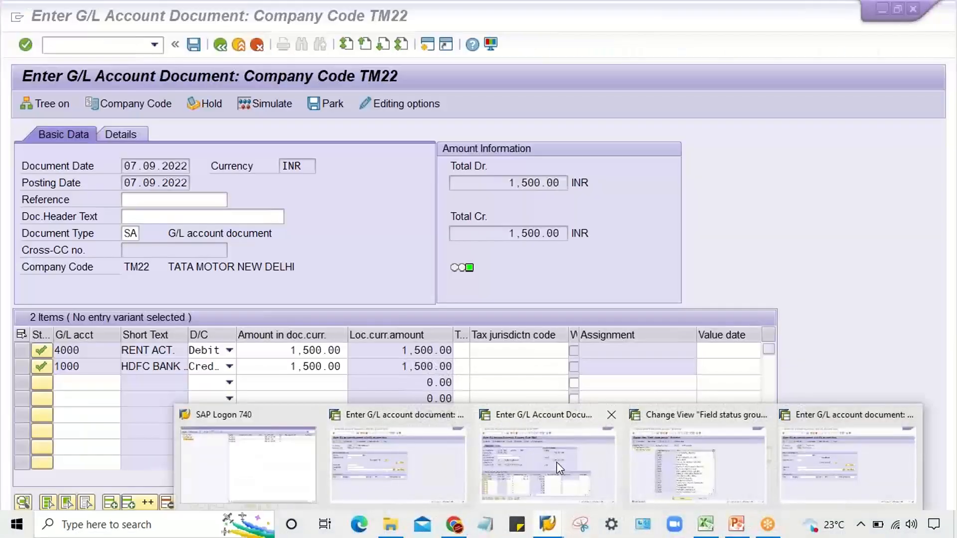
{"action": "left_click", "coordinate": [557, 463]}
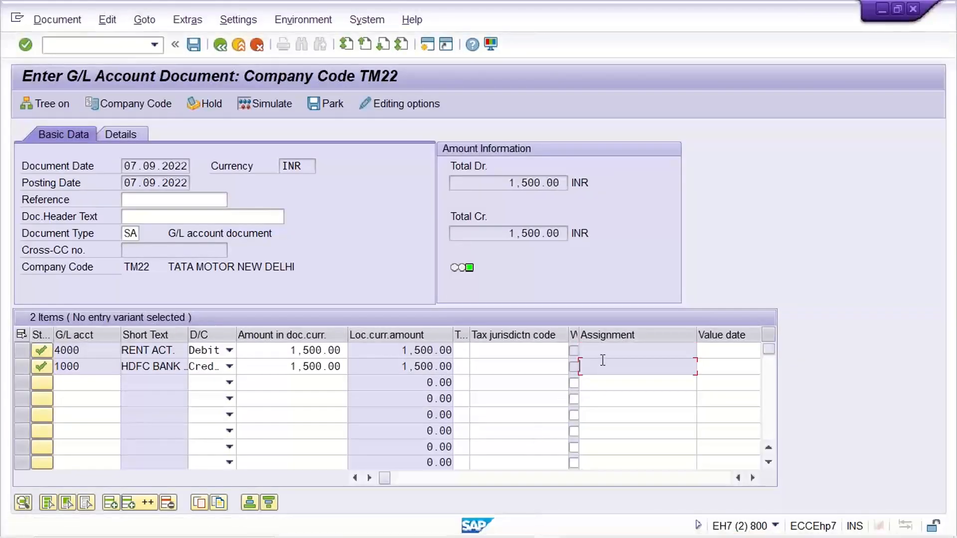
{"action": "left_click", "coordinate": [608, 352]}
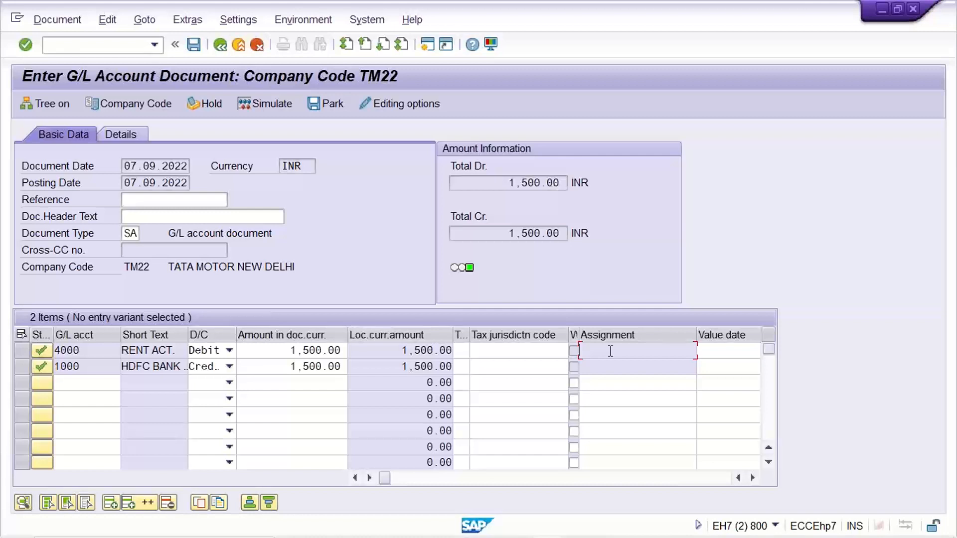
- Switch to the other SAP session with the rent account line item and restart the F-02 G/L account posting
{"action": "mouse_move", "coordinate": [530, 537]}
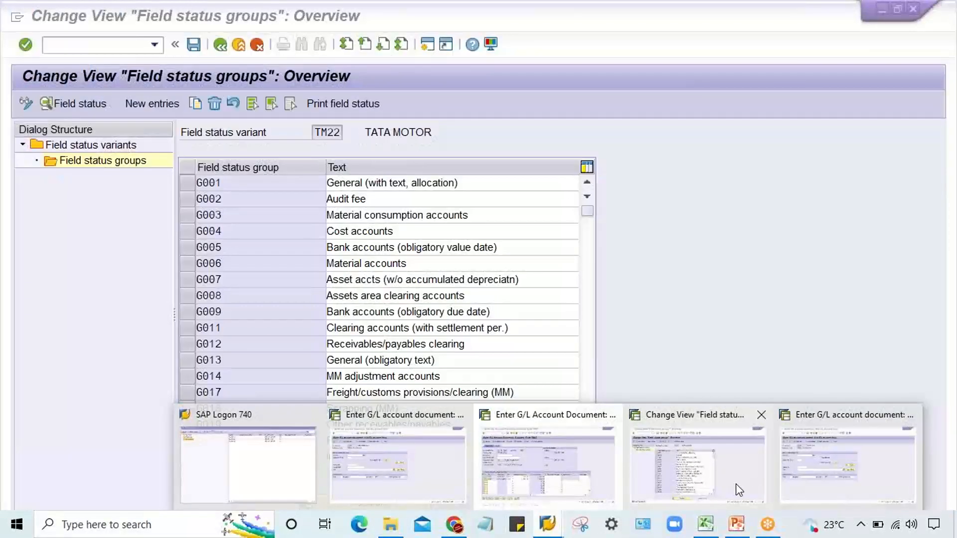
{"action": "left_click", "coordinate": [842, 485]}
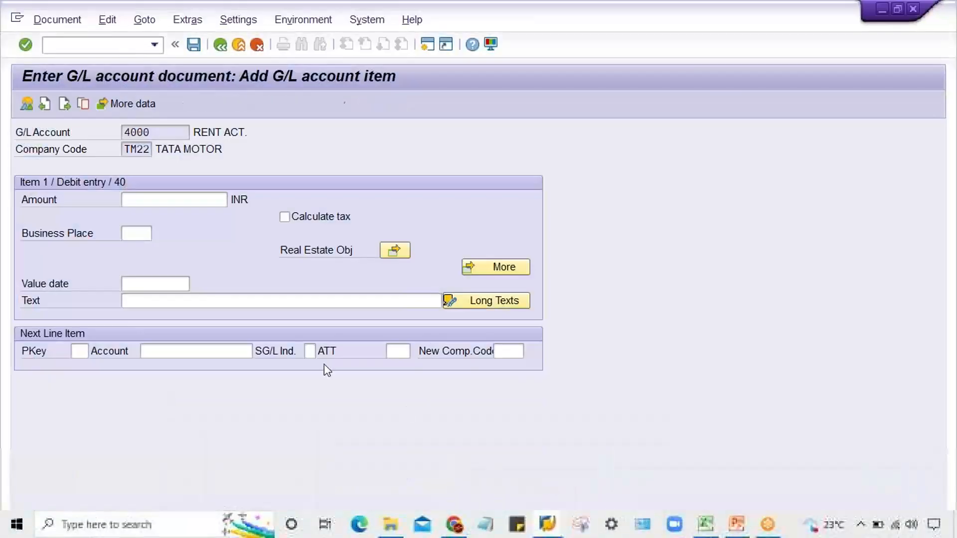
{"action": "left_click", "coordinate": [155, 46]}
{"action": "left_click", "coordinate": [145, 58]}
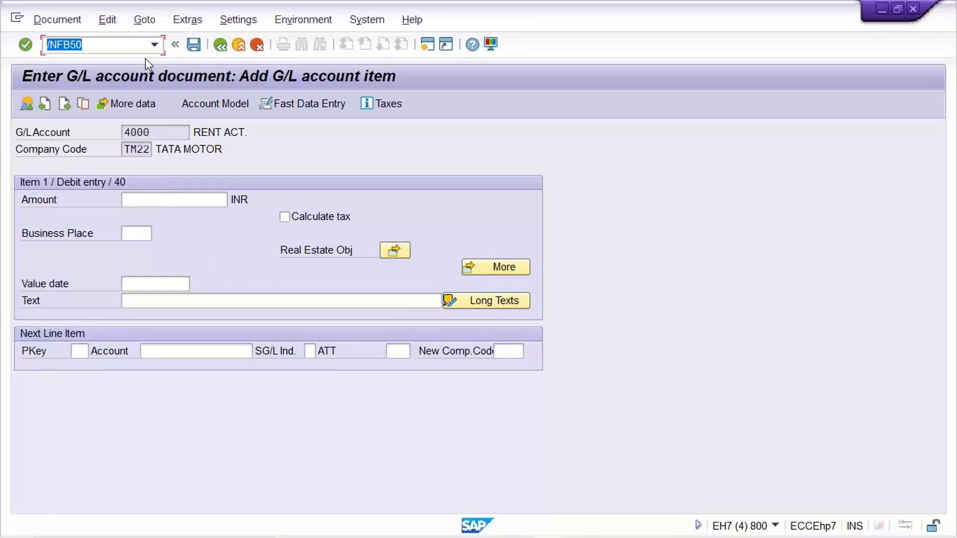
{"action": "key", "text": "Down"}
{"action": "key", "text": "Down"}
{"action": "key", "text": "Up"}
{"action": "key", "text": "Return"}
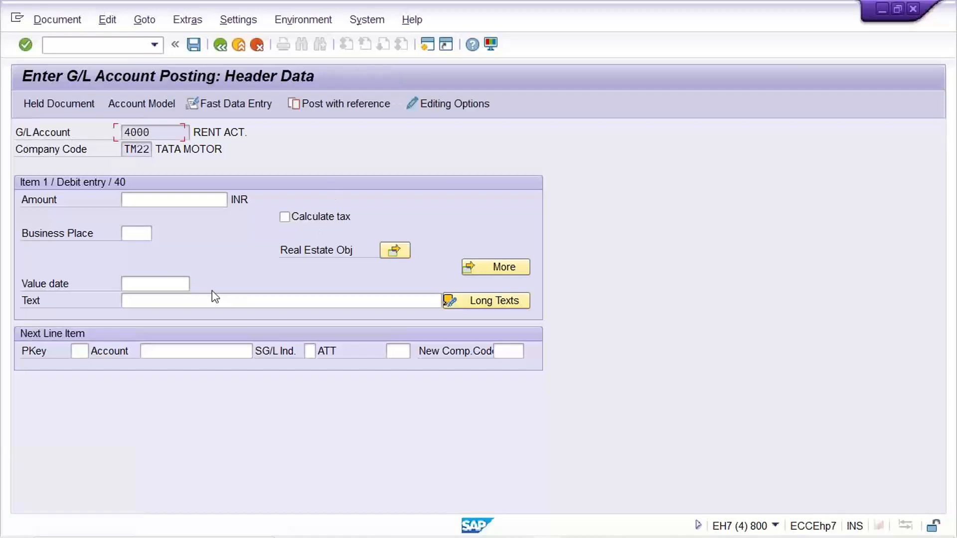
{"action": "left_click", "coordinate": [163, 138]}
{"action": "left_click", "coordinate": [167, 149]}
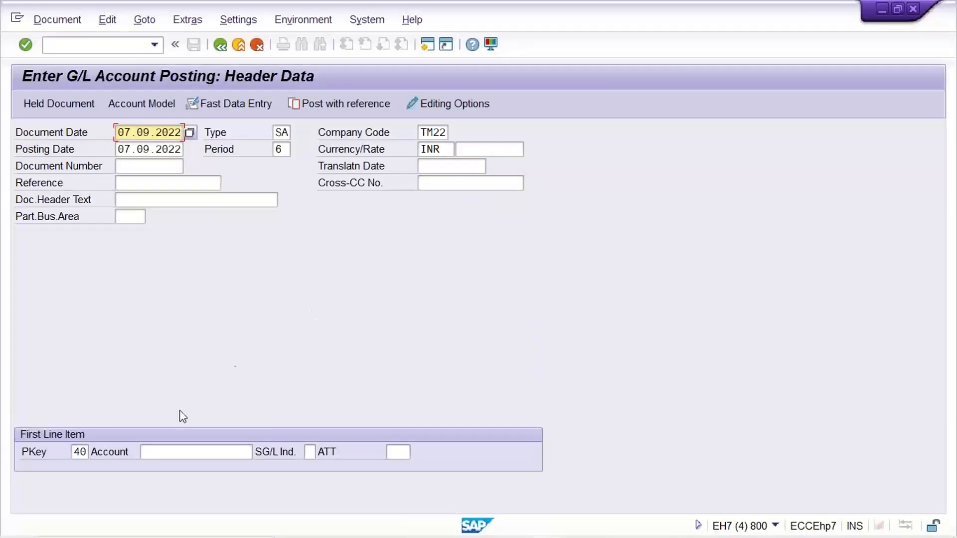
- Open the first line item with posting key 40 for account 4000
{"action": "left_click", "coordinate": [80, 452]}
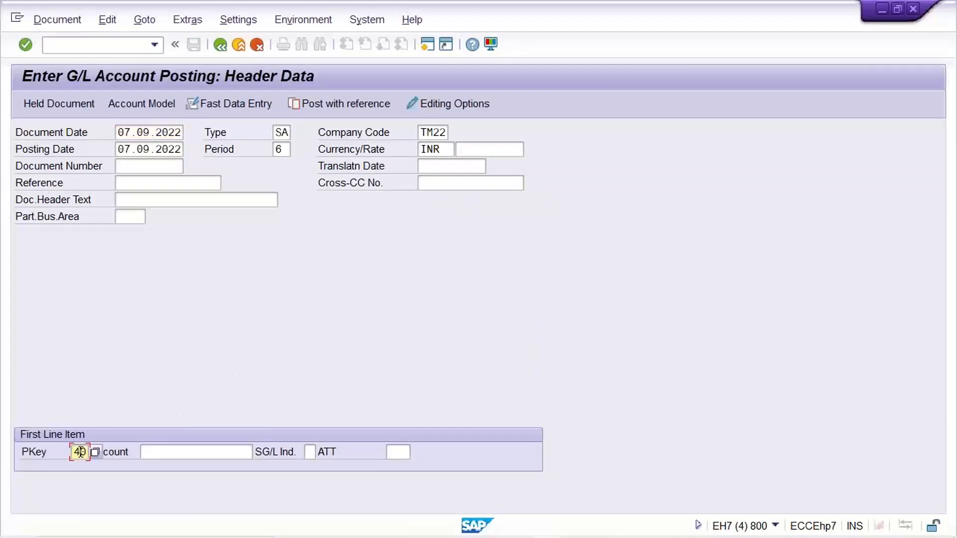
{"action": "left_click", "coordinate": [167, 453]}
{"action": "type", "text": "4000"}
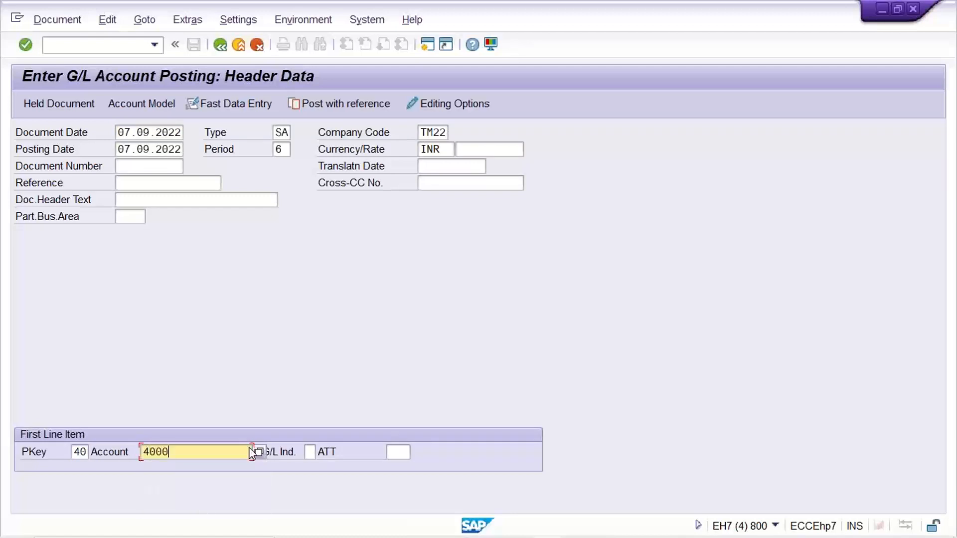
{"action": "key", "text": "Return"}
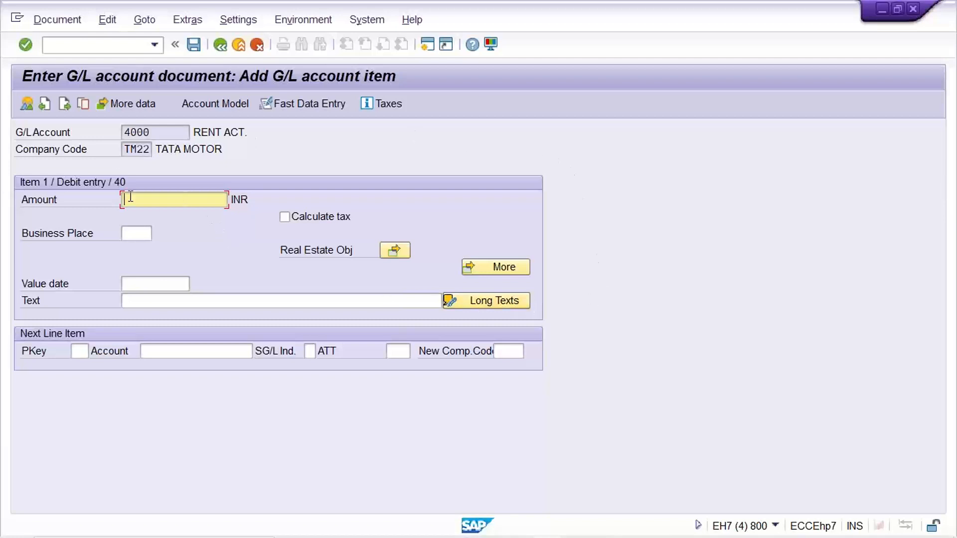
- Check which entry fields the account 4000 line item offers, looking for the Assignment field between Value date and Text
{"action": "left_click", "coordinate": [169, 131]}
{"action": "left_click_drag", "start_coordinate": [111, 135], "coordinate": [96, 134]}
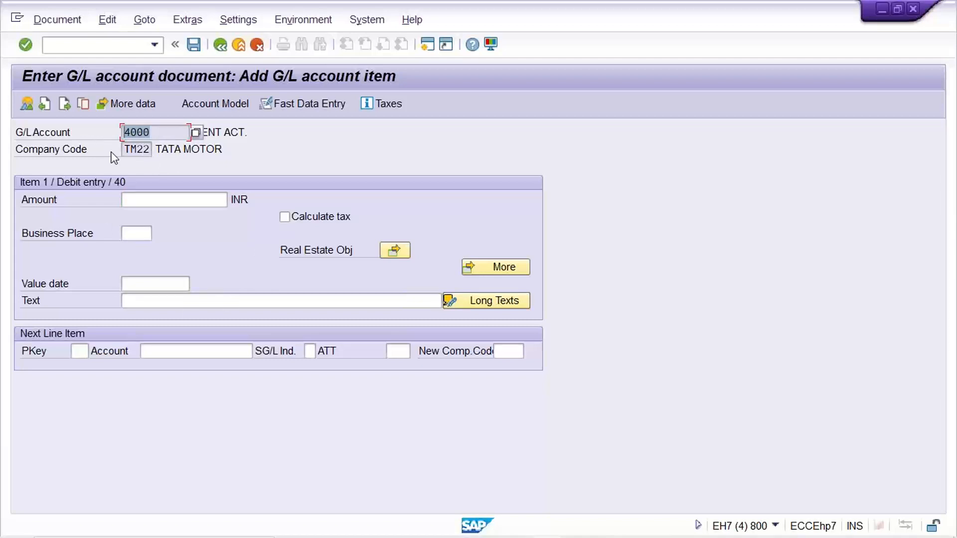
{"action": "left_click", "coordinate": [168, 281]}
{"action": "left_click", "coordinate": [173, 204]}
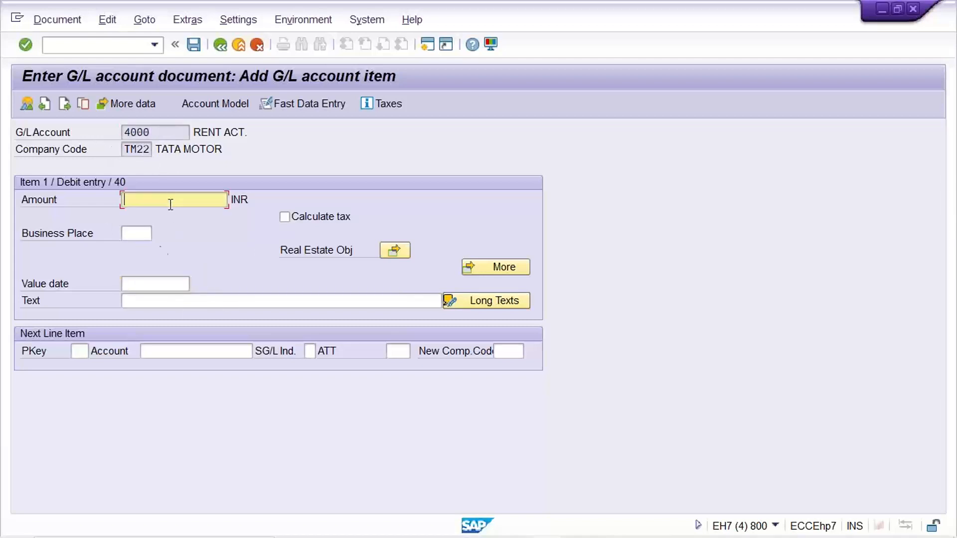
{"action": "left_click", "coordinate": [152, 298]}
{"action": "left_click", "coordinate": [152, 281]}
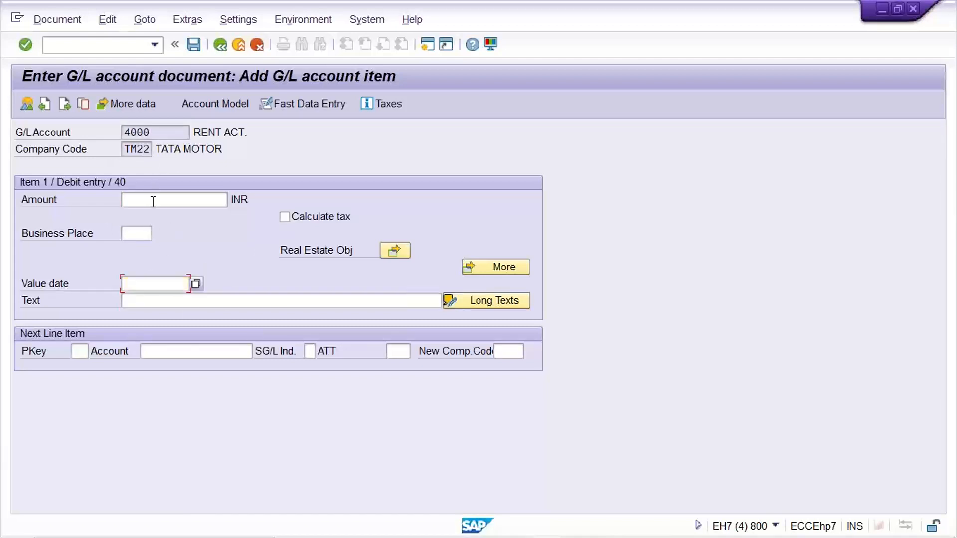
{"action": "left_click", "coordinate": [153, 201]}
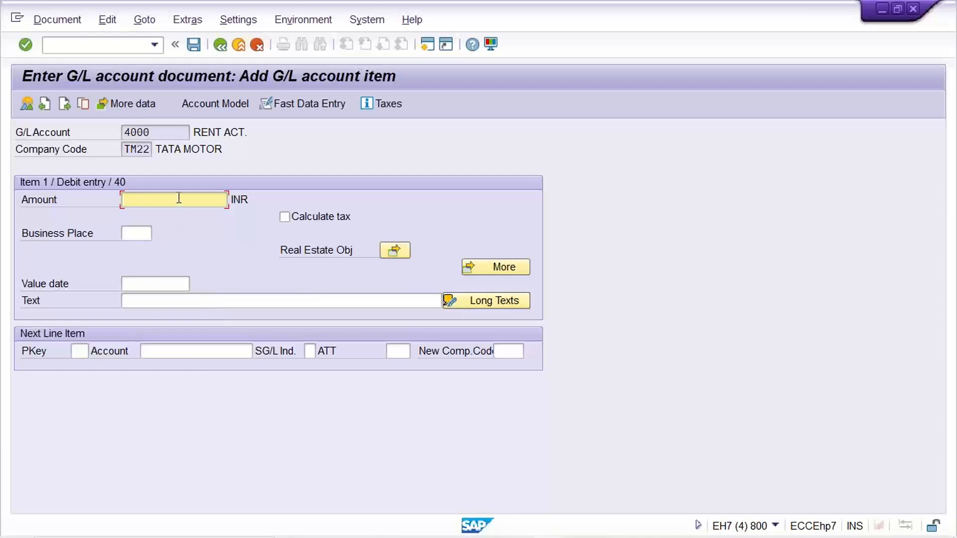
- Enter 10000 as the rent item's amount, add a next line item with posting key 40 for account 4001, and check its Assignment field
{"action": "left_click", "coordinate": [84, 351]}
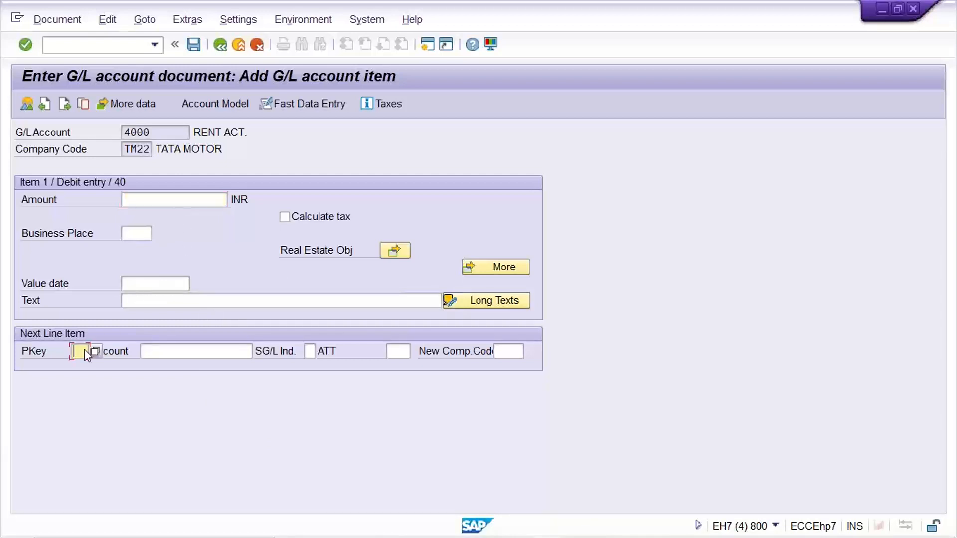
{"action": "type", "text": "40"}
{"action": "key", "text": "Tab"}
{"action": "type", "text": "4001"}
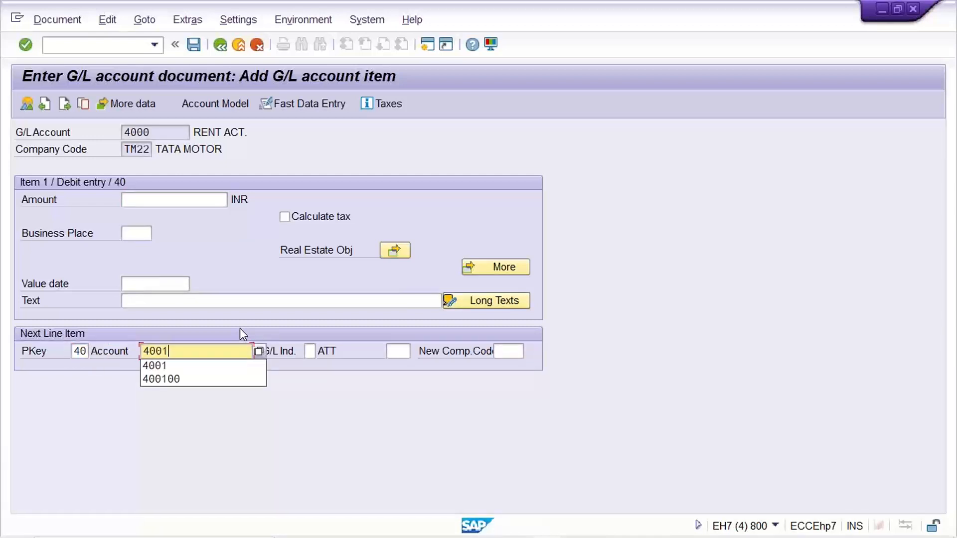
{"action": "key", "text": "Return"}
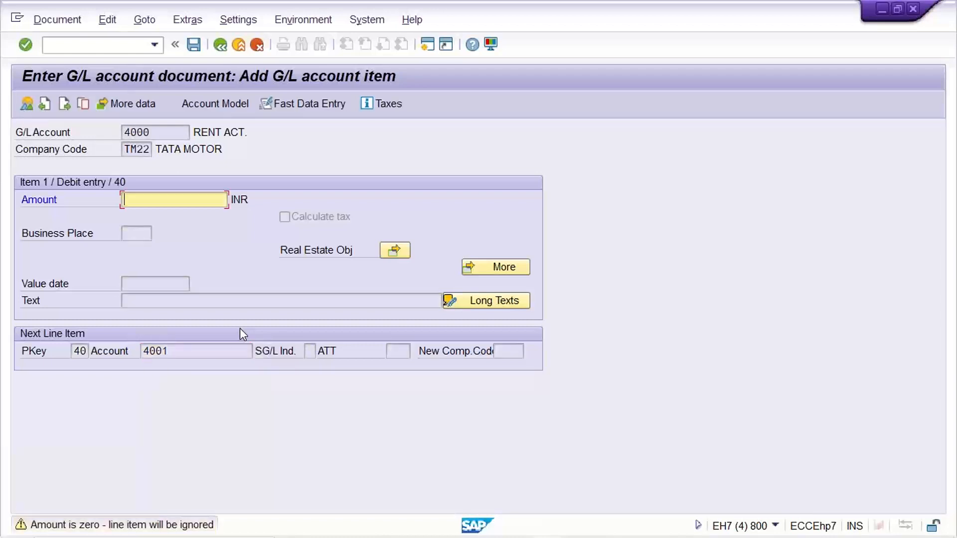
{"action": "type", "text": "10"}
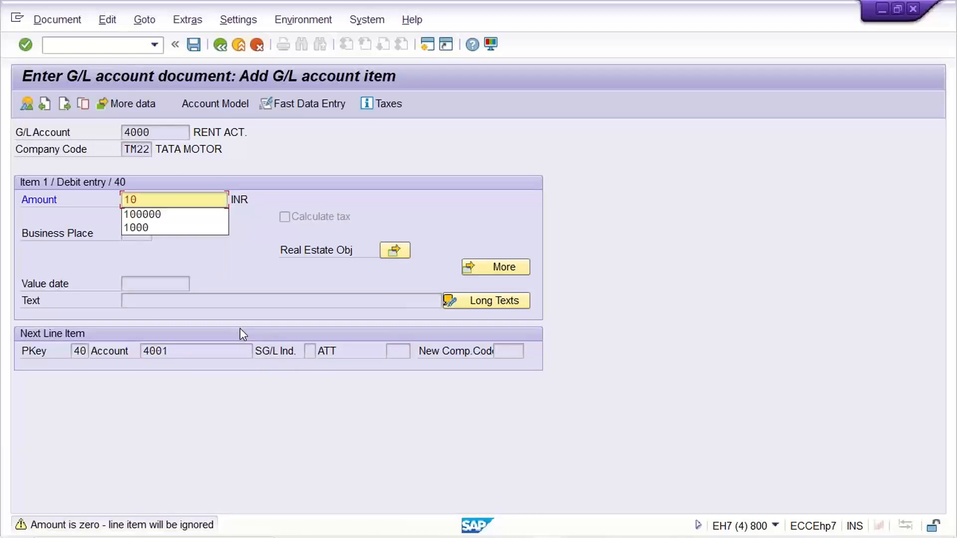
{"action": "type", "text": "000"}
{"action": "key", "text": "Return"}
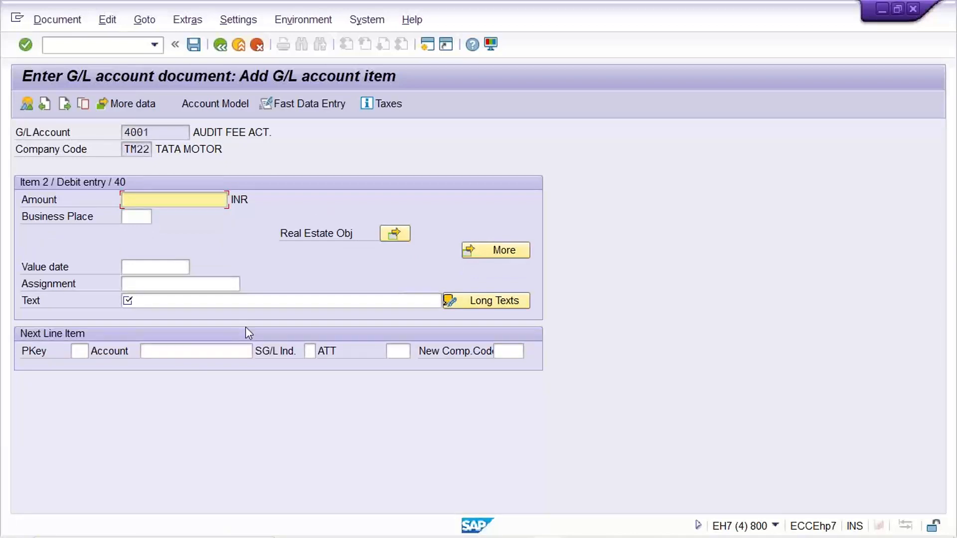
{"action": "left_click", "coordinate": [184, 286]}
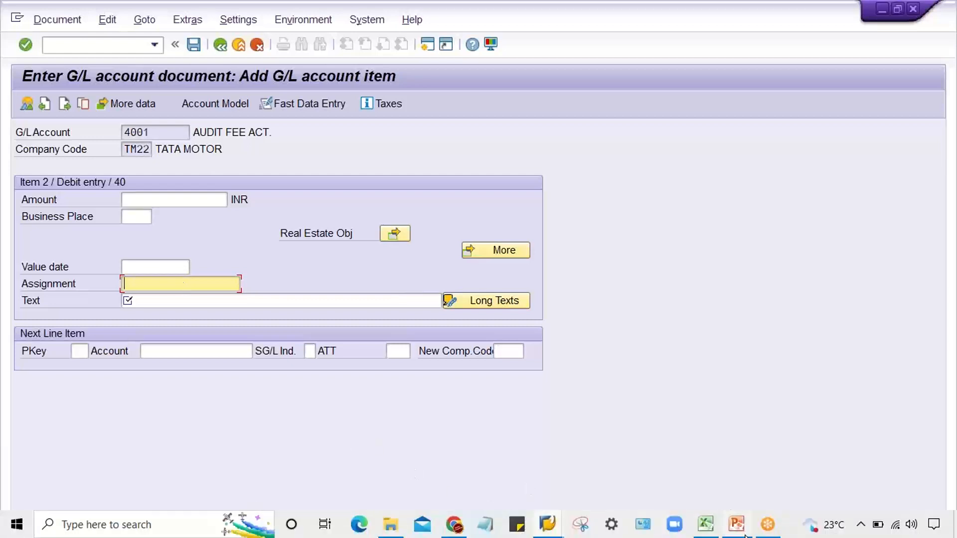
- Switch to the TM22 sheet in Excel and widen column M to fit longer account descriptions
{"action": "left_click", "coordinate": [705, 534]}
{"action": "left_click", "coordinate": [444, 239]}
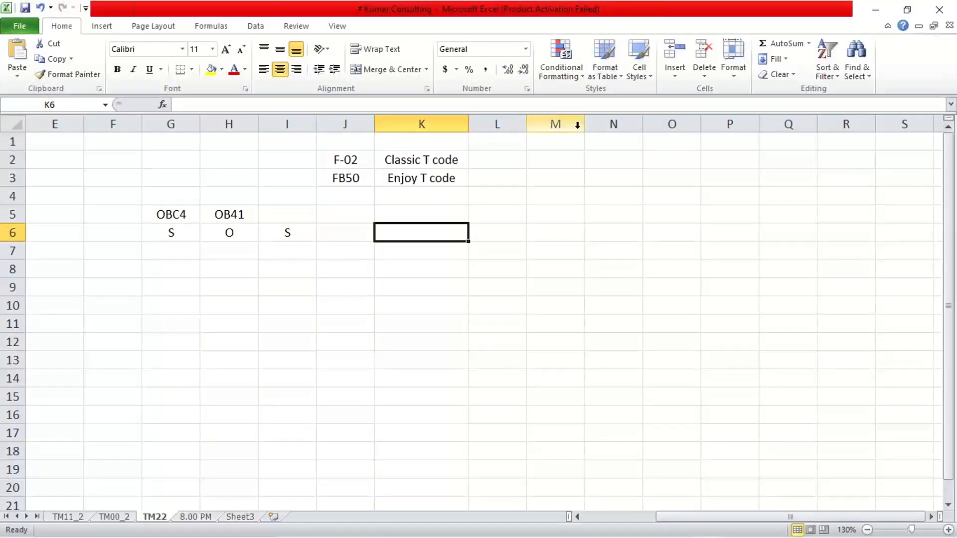
{"action": "left_click_drag", "start_coordinate": [584, 134], "coordinate": [669, 133]}
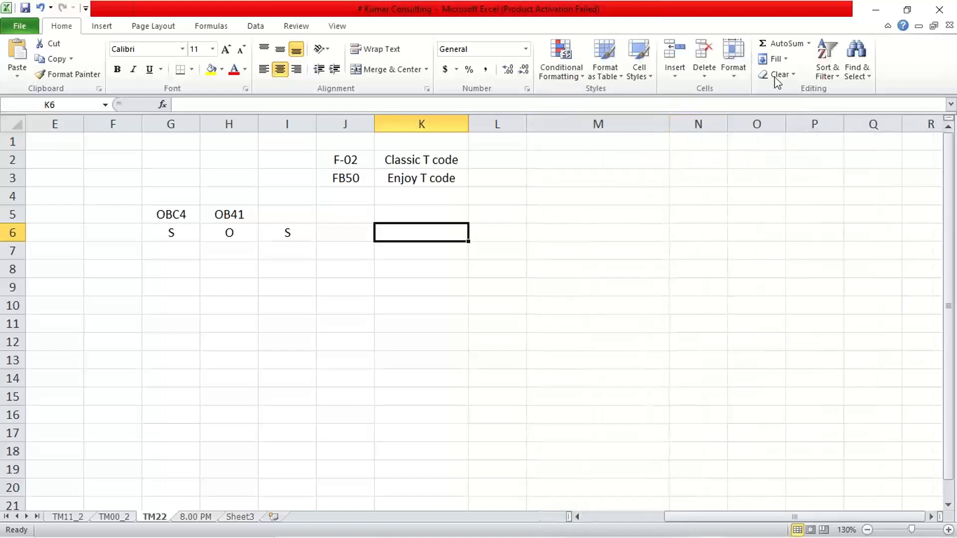
{"action": "left_click", "coordinate": [932, 46]}
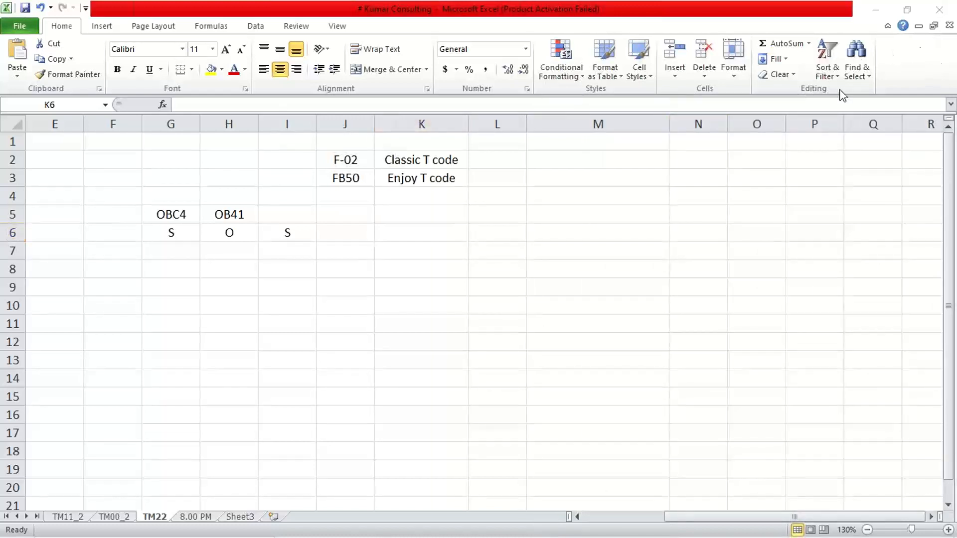
- Enter RENT ACT. DR. in cell M2 with the amount 1500 in N2
{"action": "left_click", "coordinate": [588, 158]}
{"action": "key", "text": "F2"}
{"action": "left_click", "coordinate": [588, 158]}
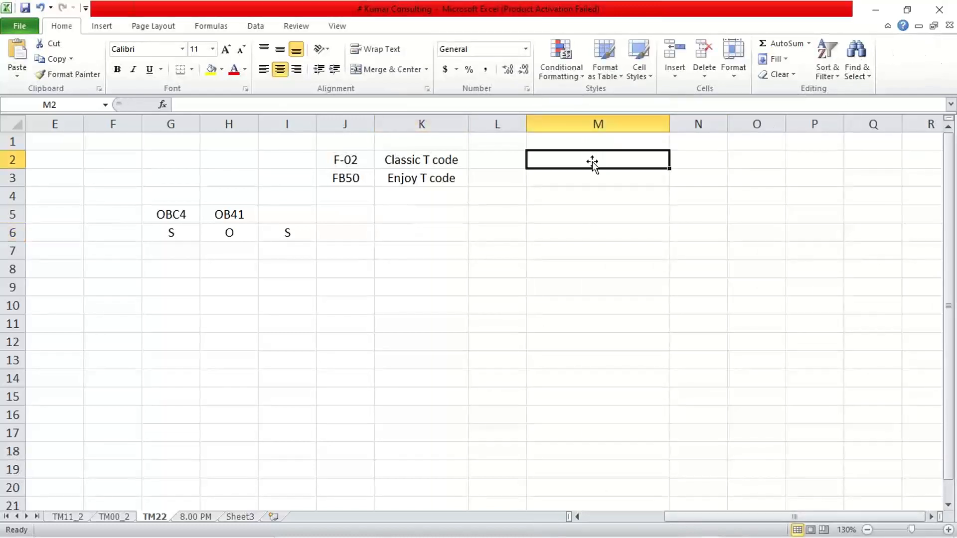
{"action": "type", "text": "RENA"}
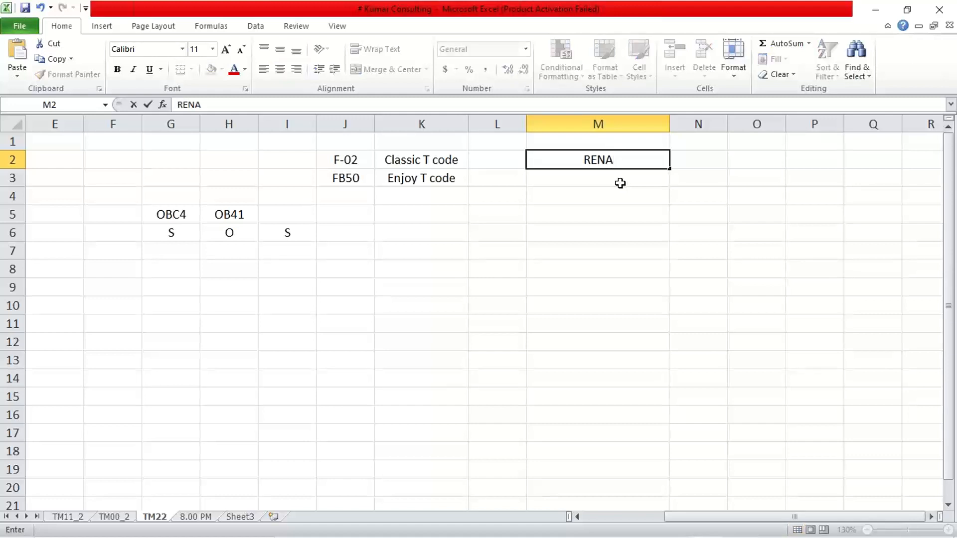
{"action": "key", "text": "BackSpace"}
{"action": "type", "text": "T ACT."}
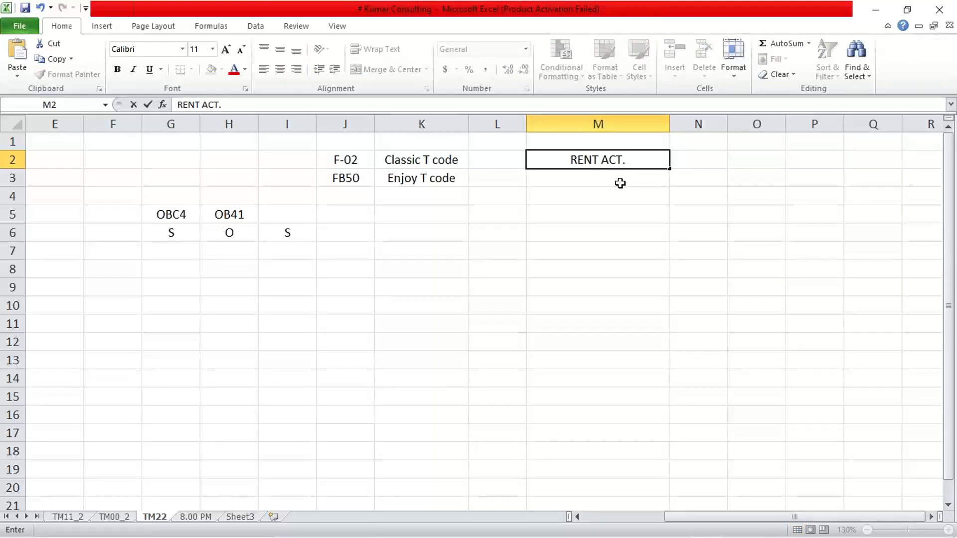
{"action": "type", "text": " DR"}
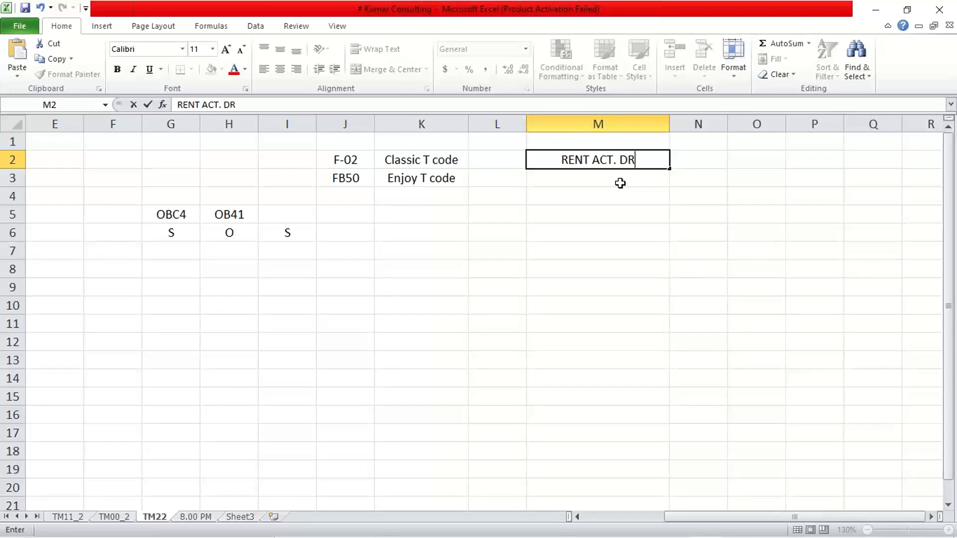
{"action": "type", "text": "."}
{"action": "key", "text": "Tab"}
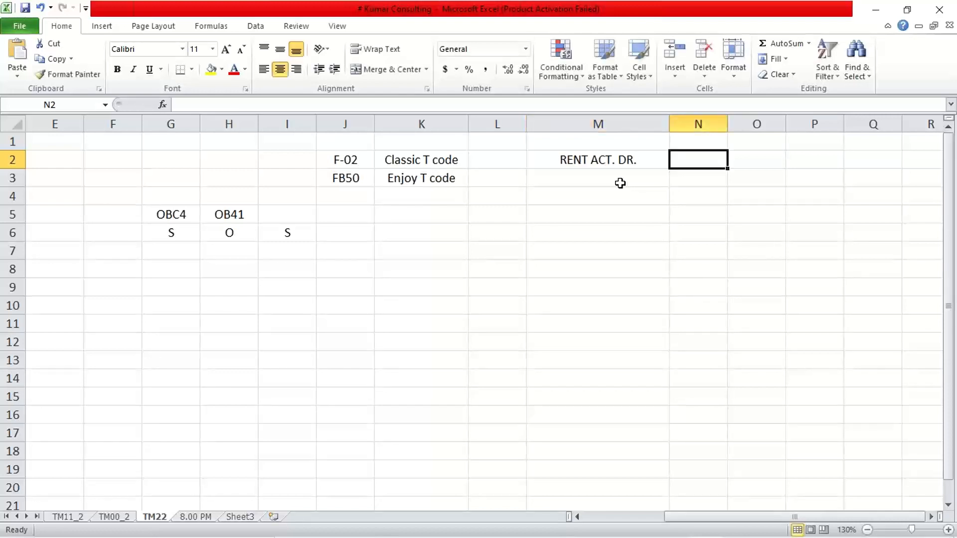
{"action": "type", "text": "1500"}
{"action": "left_click", "coordinate": [620, 183]}
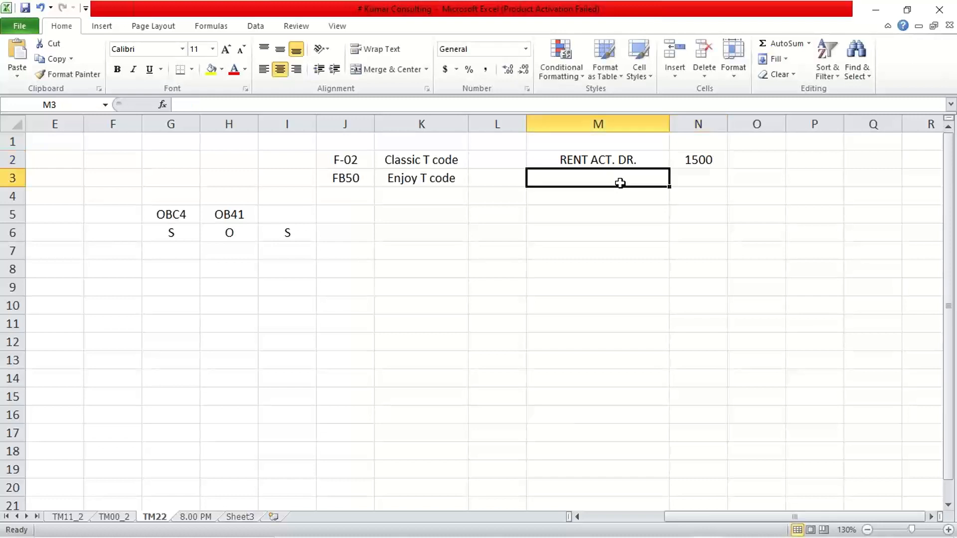
- Enter AUDIT FEE ACT DR. in cell M3 with the amount 2000 in N3
{"action": "type", "text": "AUDI"}
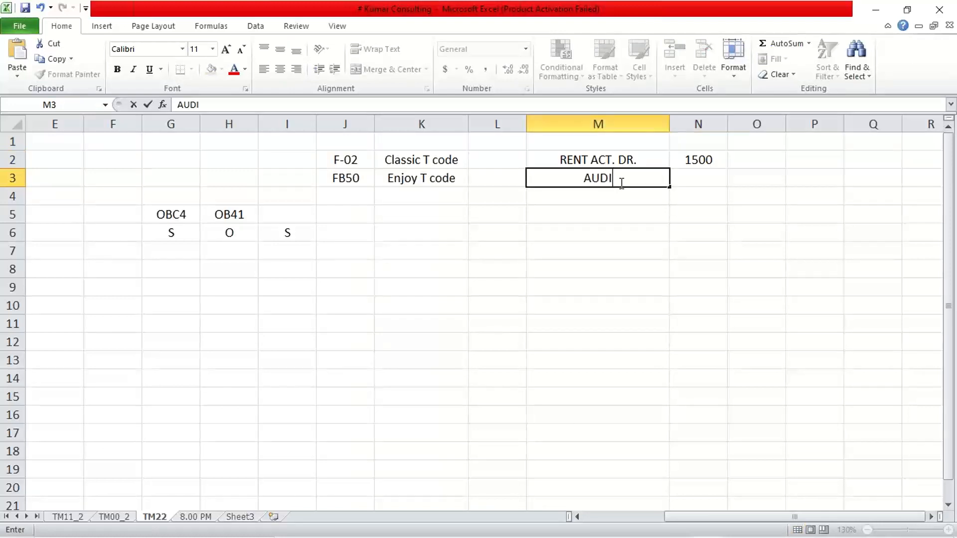
{"action": "type", "text": "T FEE ACT DR."}
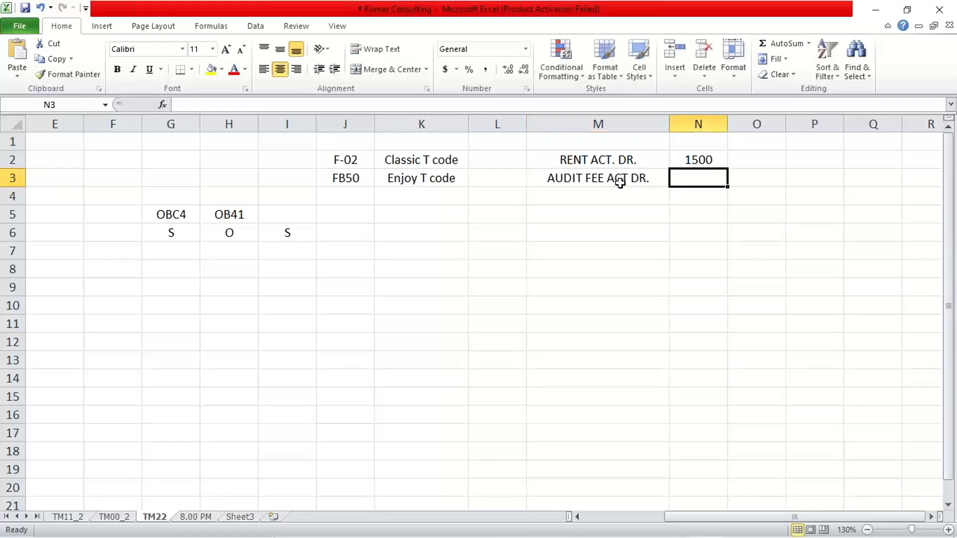
{"action": "type", "text": "2000"}
{"action": "key", "text": "Return"}
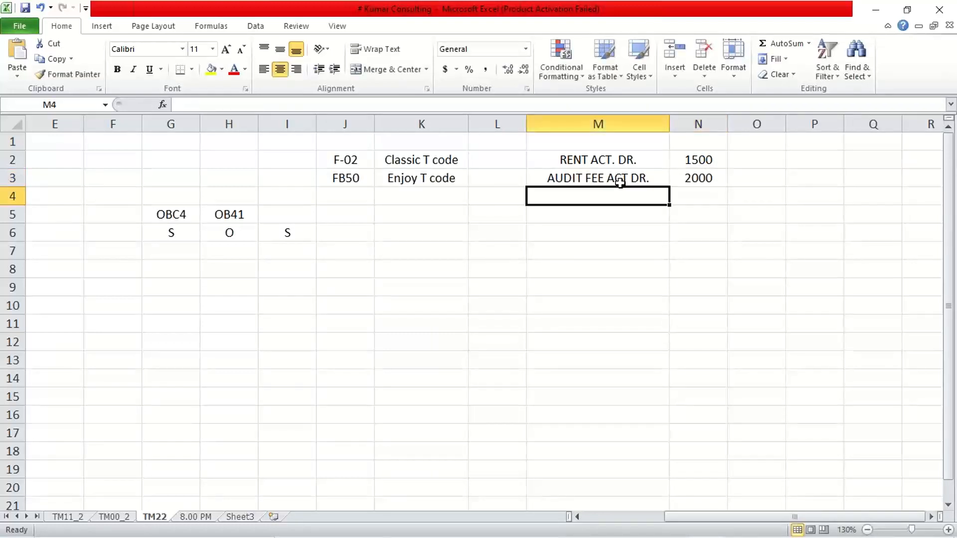
- Enter BANK ACT. CR. in cell M4 with the amount 3500 in N4
{"action": "type", "text": "BANK ACT"}
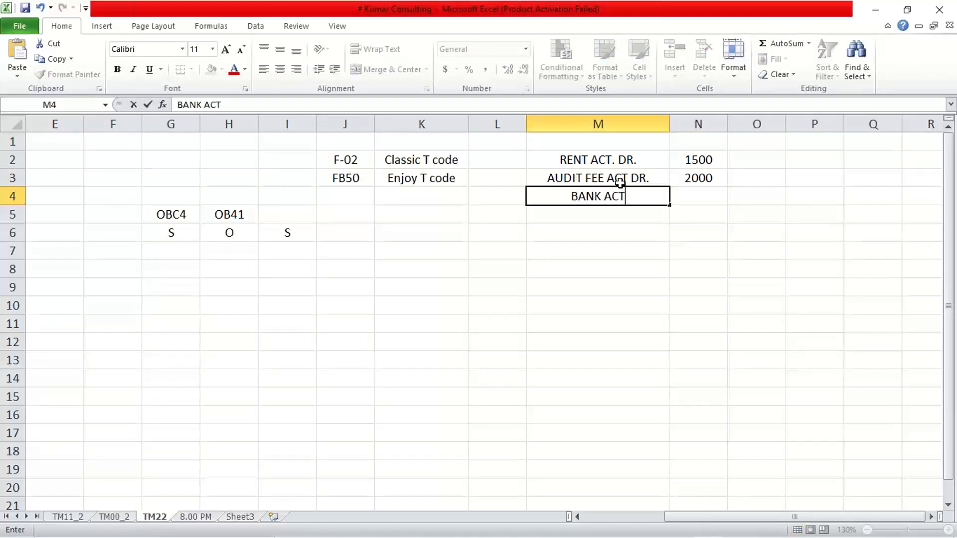
{"action": "type", "text": ". CR."}
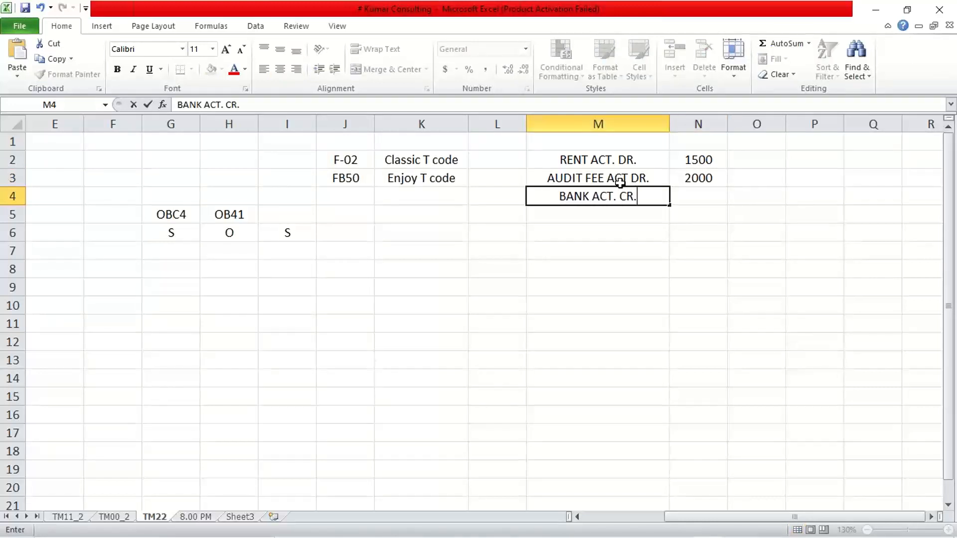
{"action": "key", "text": "Tab"}
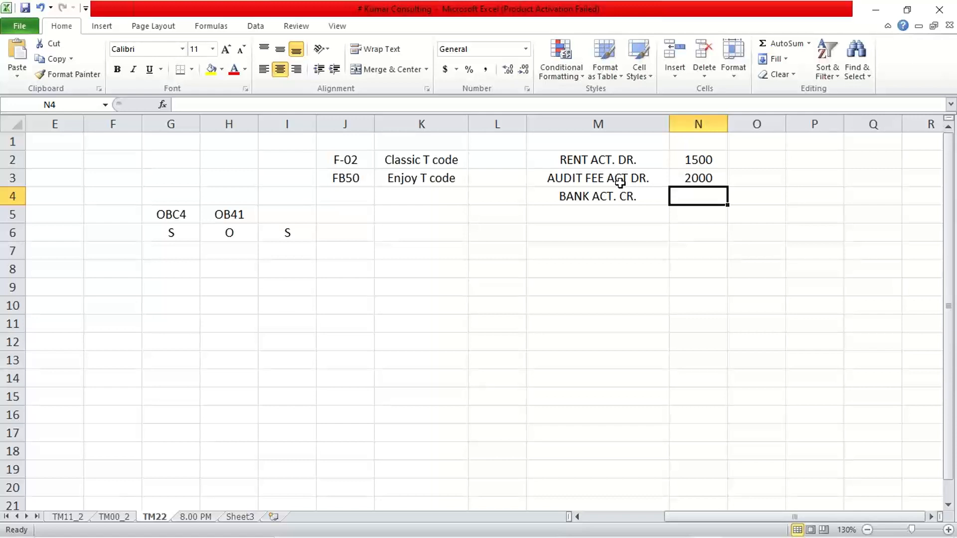
{"action": "type", "text": "3500"}
{"action": "key", "text": "Return"}
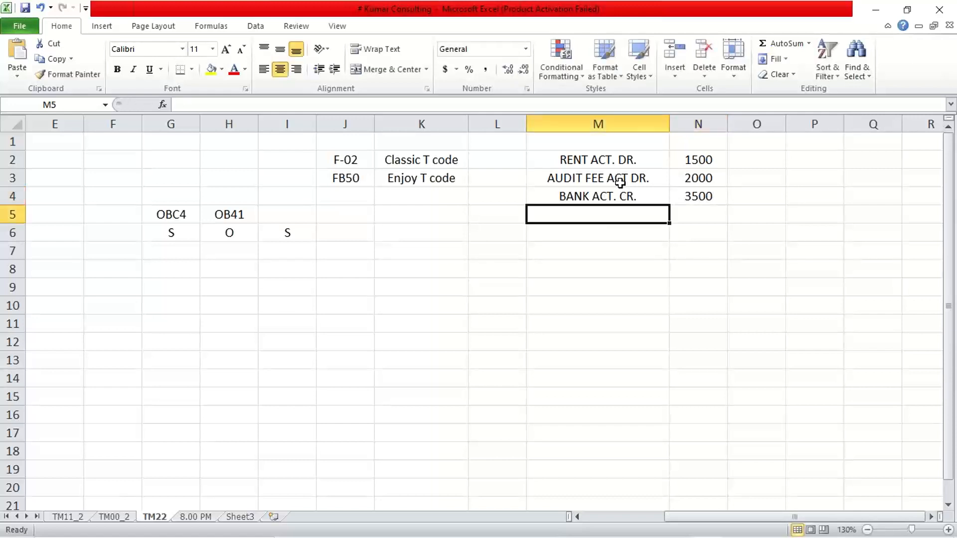
{"action": "left_click", "coordinate": [647, 323]}
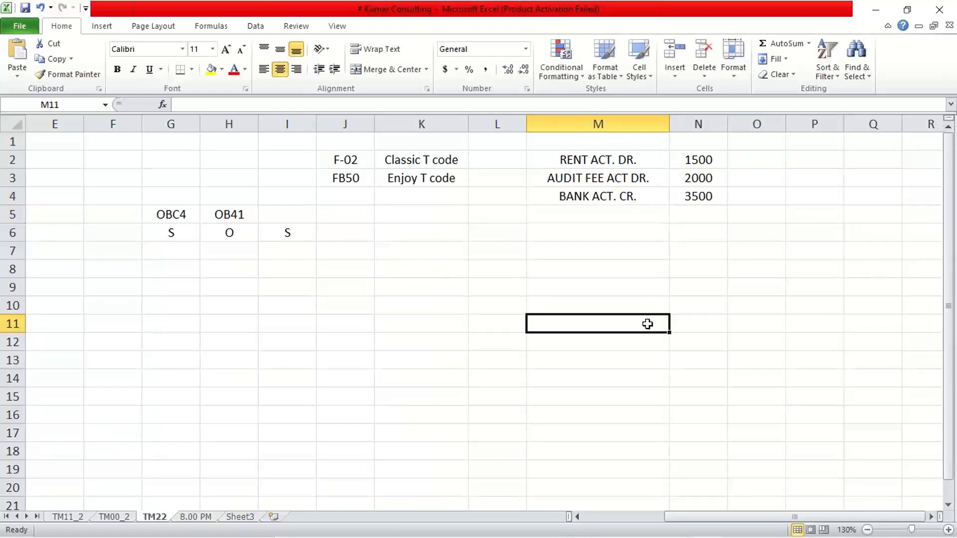
- Label the rent row with ASIGN. in cell O2 and enter its field status S in P2
{"action": "left_click", "coordinate": [590, 162]}
{"action": "left_click", "coordinate": [752, 156]}
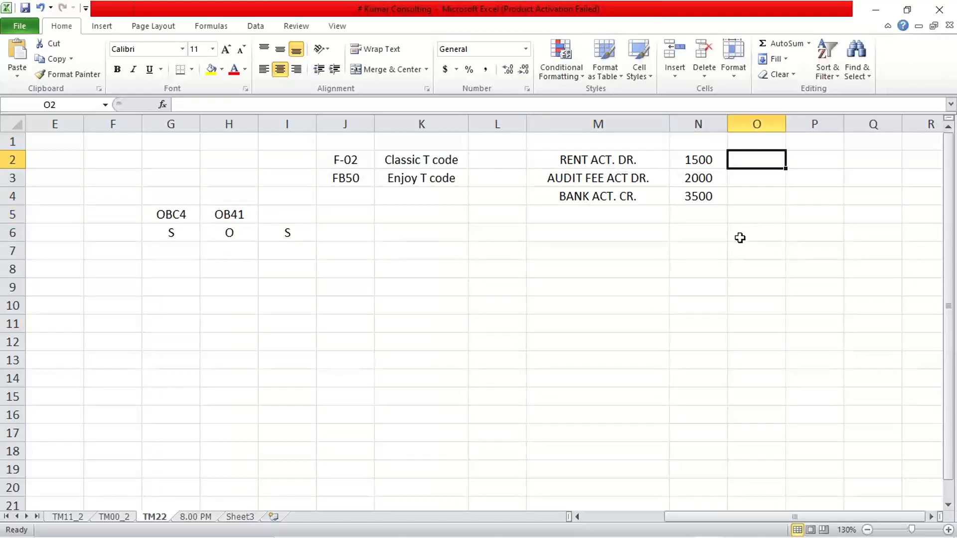
{"action": "type", "text": "R"}
{"action": "key", "text": "BackSpace"}
{"action": "type", "text": "A"}
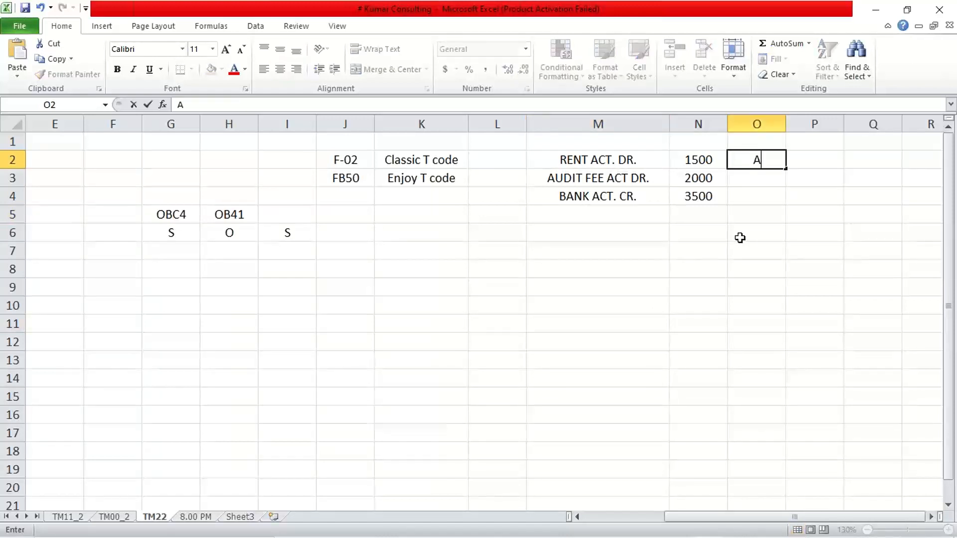
{"action": "type", "text": "SIGN."}
{"action": "key", "text": "Tab"}
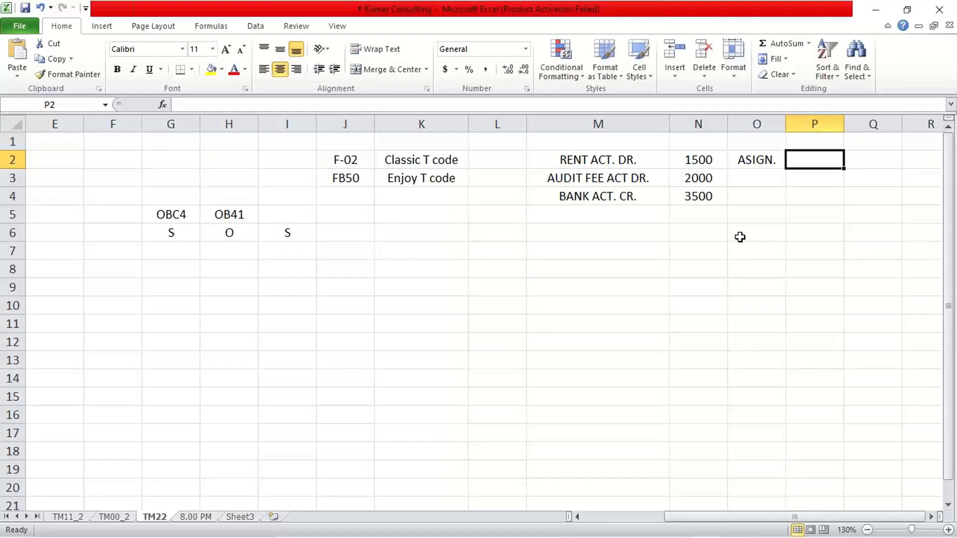
{"action": "type", "text": "S"}
{"action": "key", "text": "Return"}
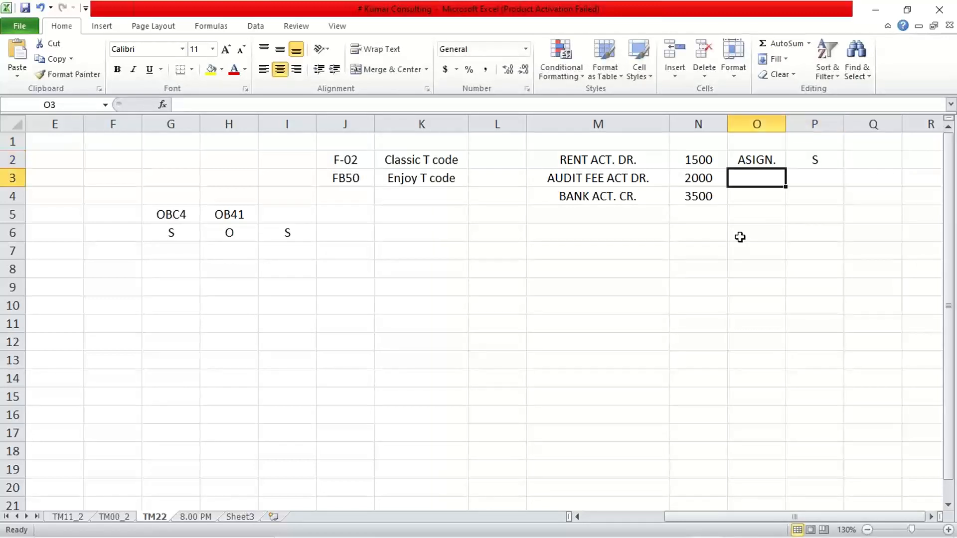
- Enter ASIGN. in O3 with status O in P3, and copy both values down to the bank row
{"action": "type", "text": "ASIGN."}
{"action": "key", "text": "Tab"}
{"action": "type", "text": "O"}
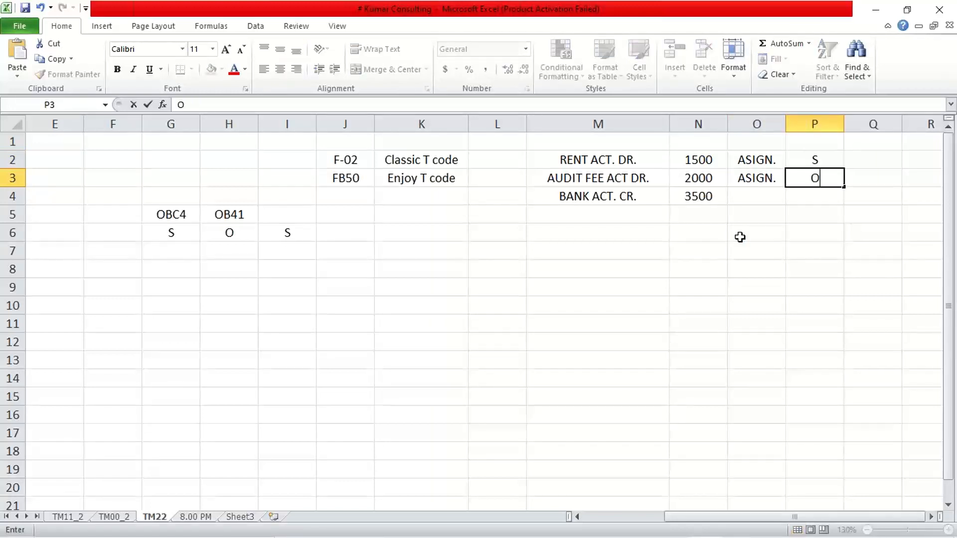
{"action": "key", "text": "Return"}
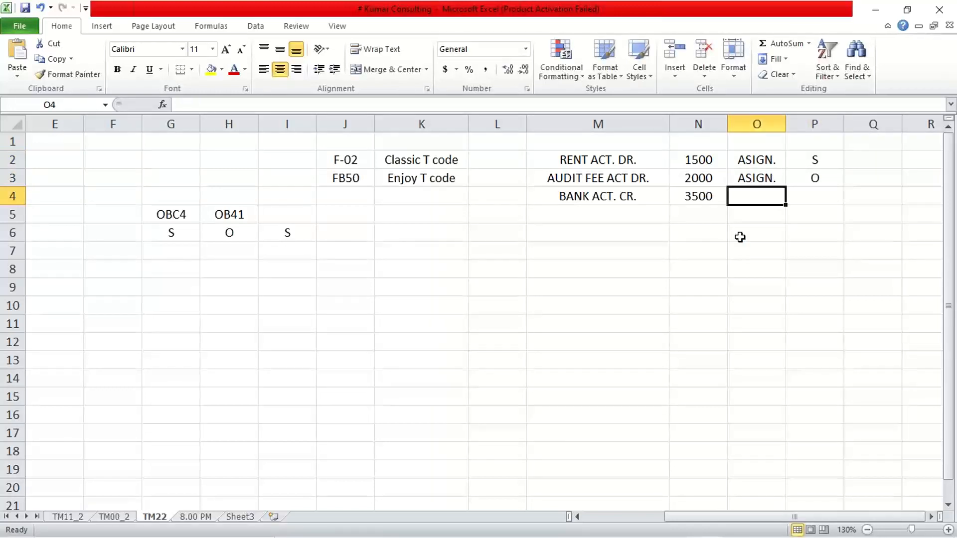
{"action": "key", "text": "ctrl+d"}
{"action": "key", "text": "Right"}
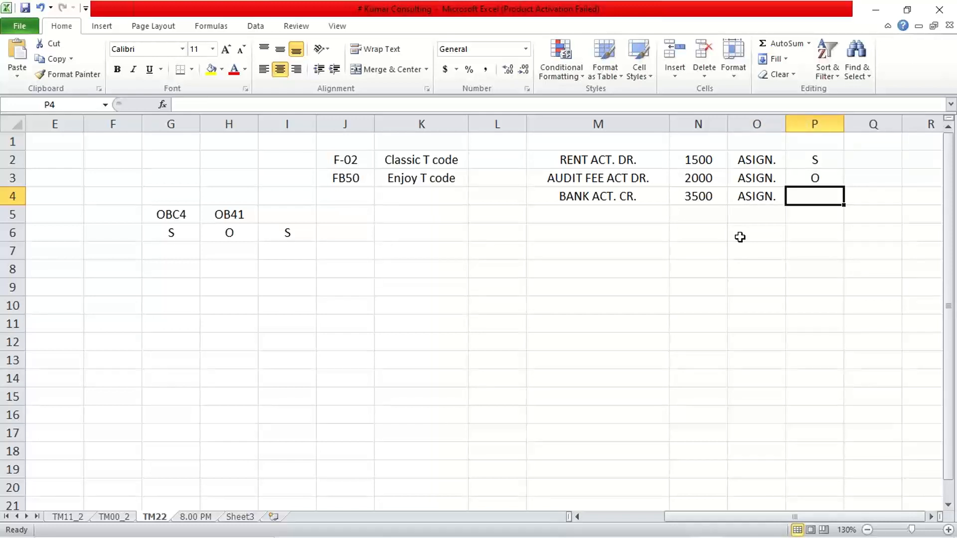
{"action": "key", "text": "ctrl+d"}
- Enter field status group G001 in L2 for rent, and G002 in L3 and L4 for audit fee and bank
{"action": "left_click", "coordinate": [601, 165]}
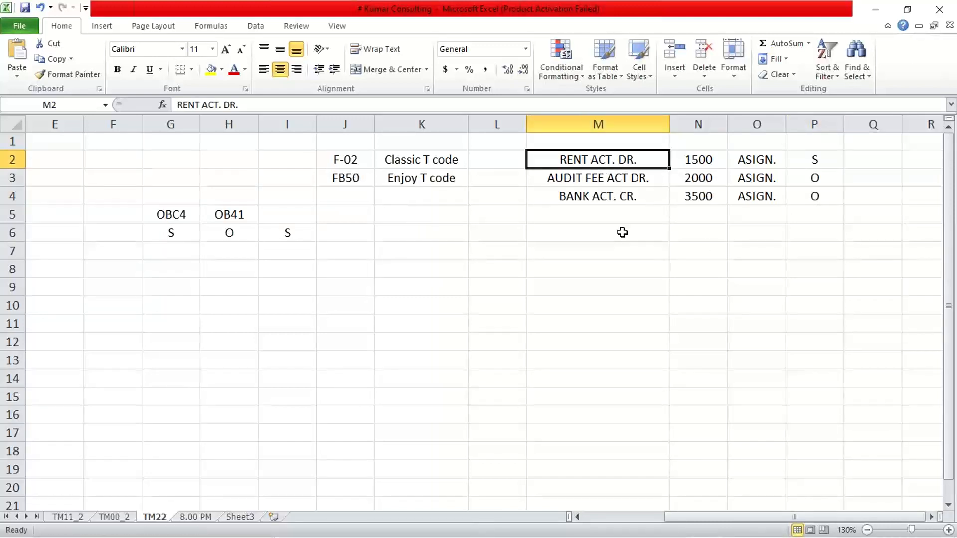
{"action": "left_click", "coordinate": [509, 163]}
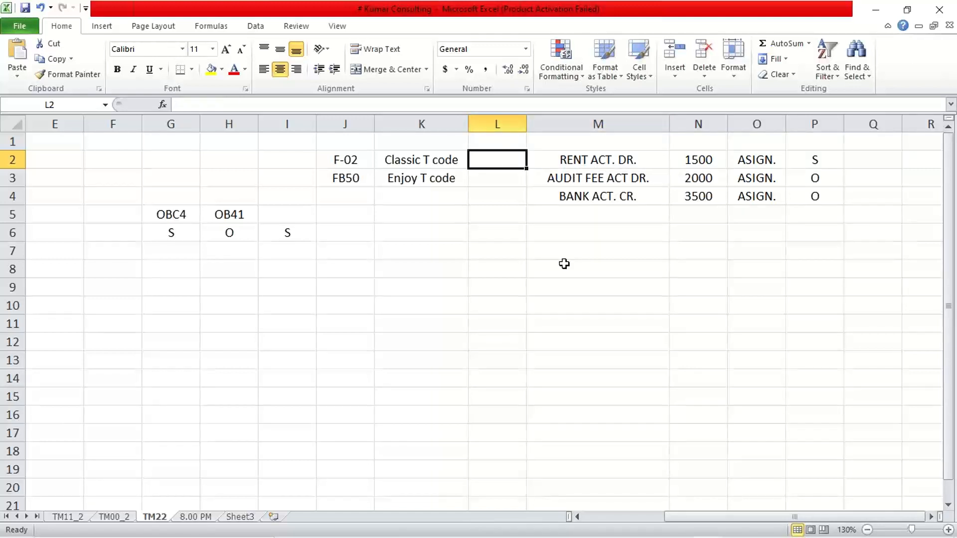
{"action": "type", "text": "G001"}
{"action": "key", "text": "Return"}
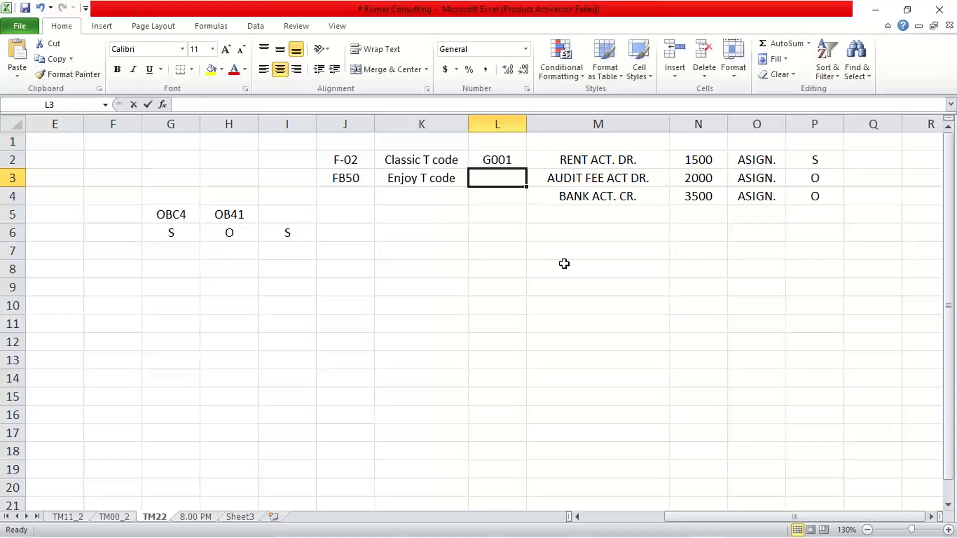
{"action": "type", "text": "G002"}
{"action": "key", "text": "Return"}
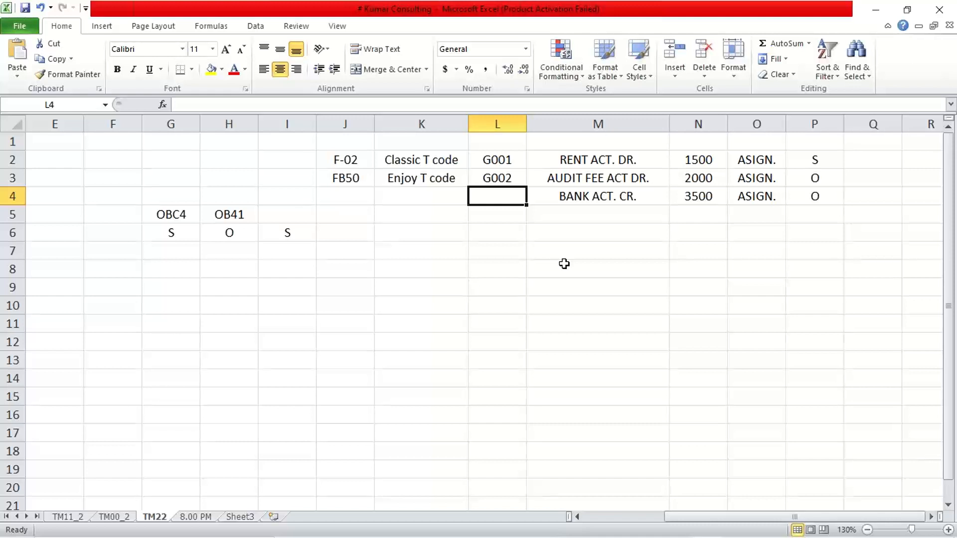
{"action": "key", "text": "ctrl+d"}
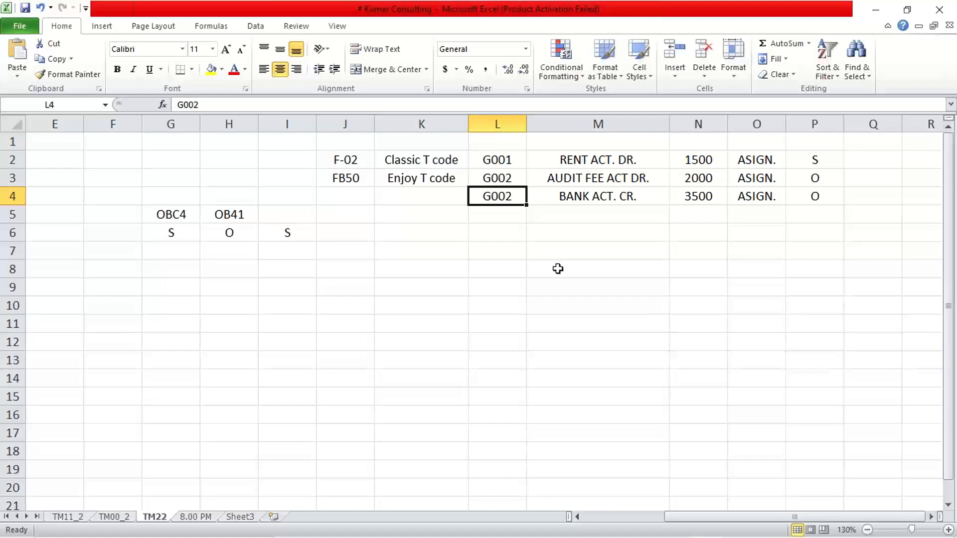
{"action": "left_click", "coordinate": [503, 167]}
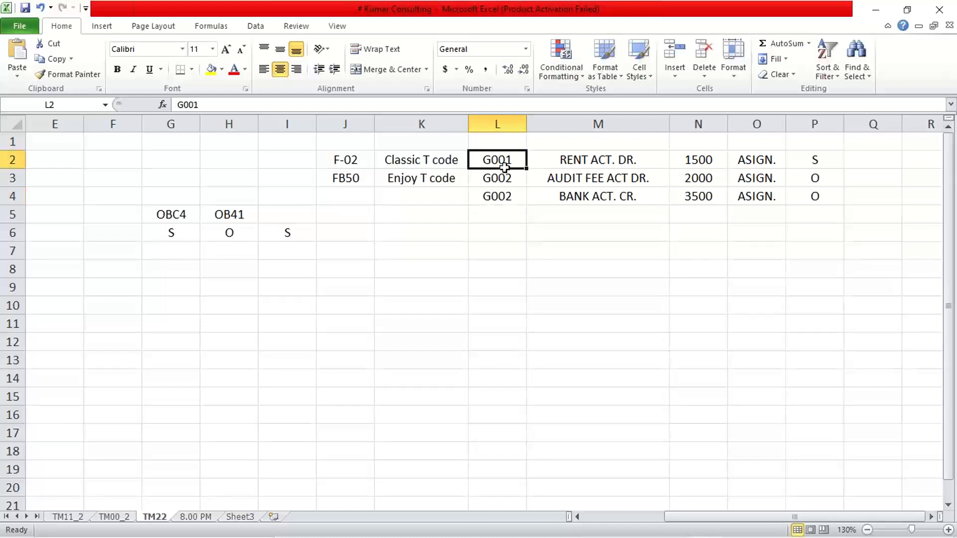
- Switch to the SAP session with the G/L account item entry and open Edit G/L Account Centrally (FS00) there
{"action": "mouse_move", "coordinate": [548, 525]}
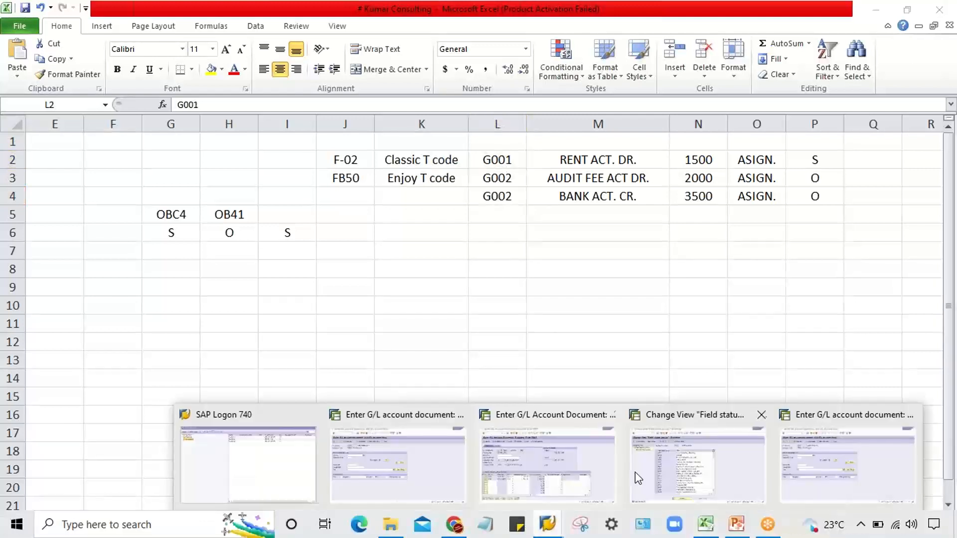
{"action": "mouse_move", "coordinate": [553, 461]}
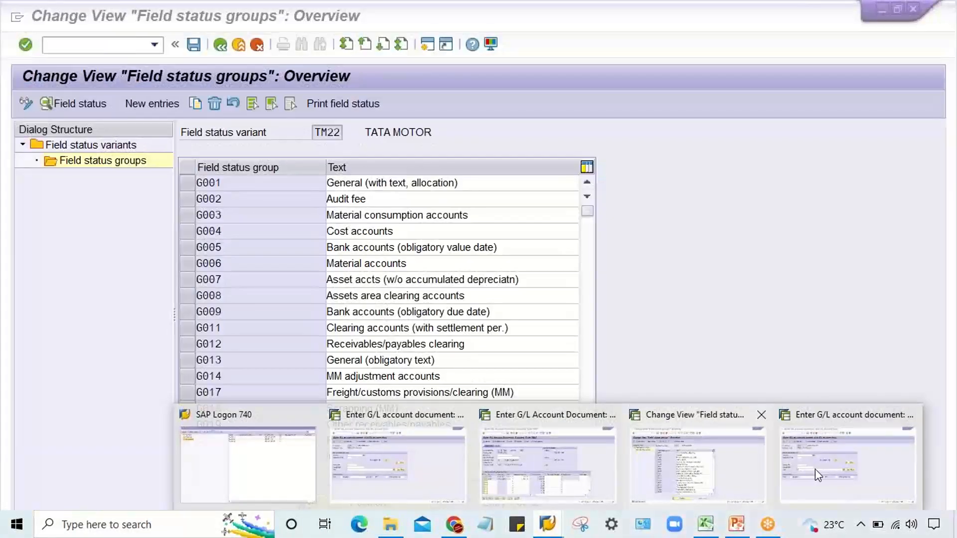
{"action": "mouse_move", "coordinate": [695, 483]}
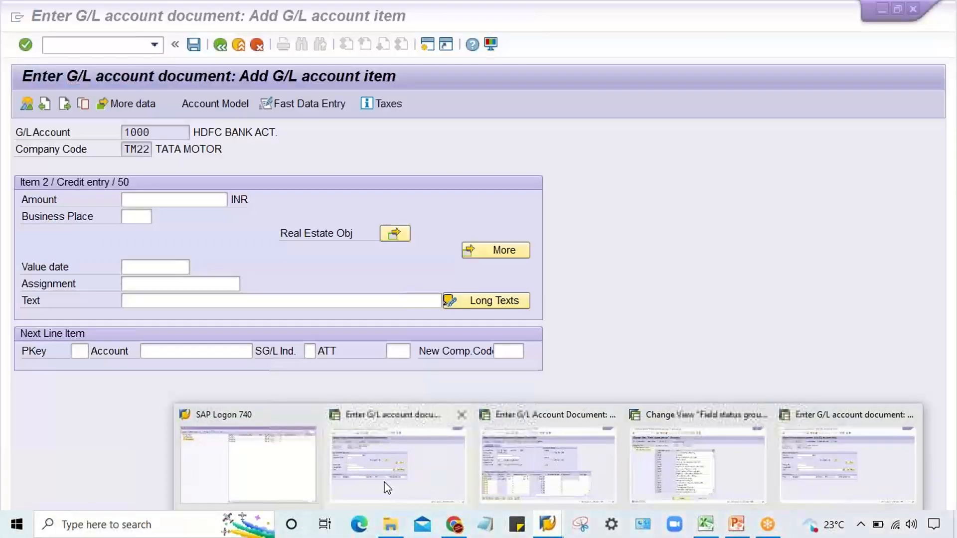
{"action": "left_click", "coordinate": [386, 486]}
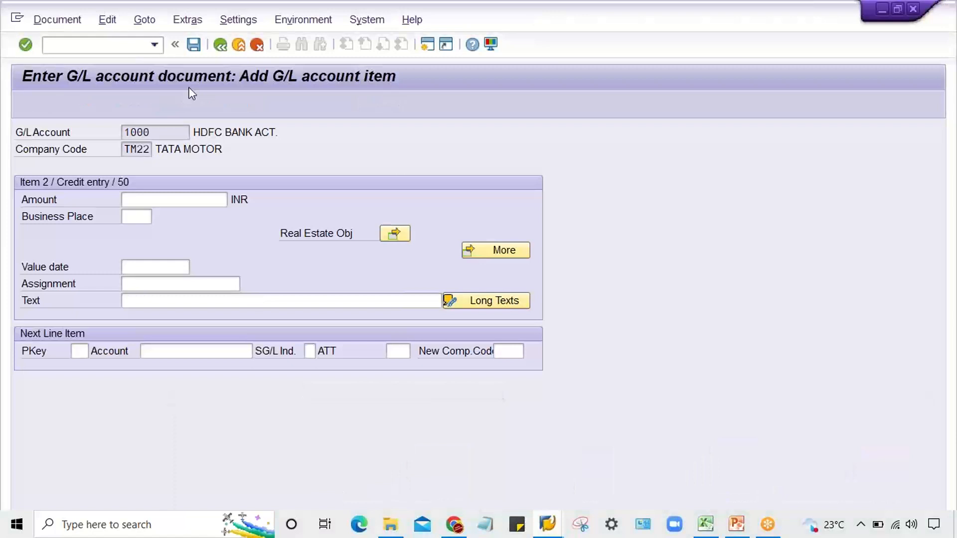
{"action": "left_click", "coordinate": [115, 49]}
{"action": "type", "text": "/NF"}
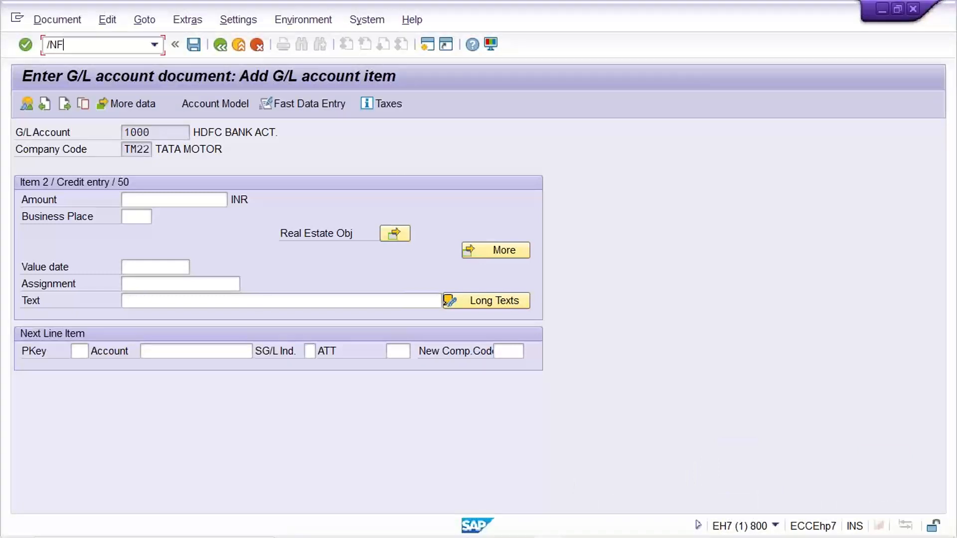
{"action": "type", "text": "S00"}
{"action": "key", "text": "Return"}
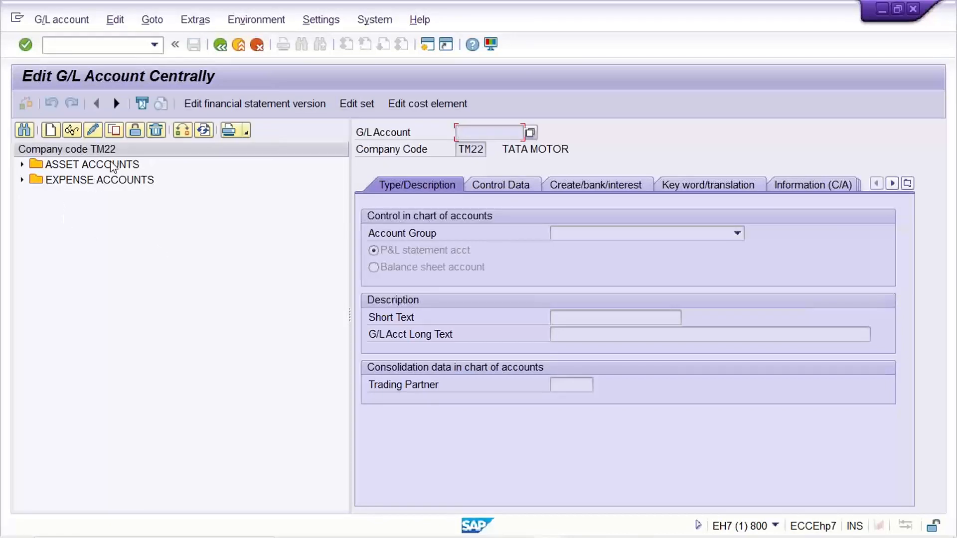
- Check the field status group assigned to rent account 4000 and to audit fee account 4001
{"action": "left_click", "coordinate": [22, 164]}
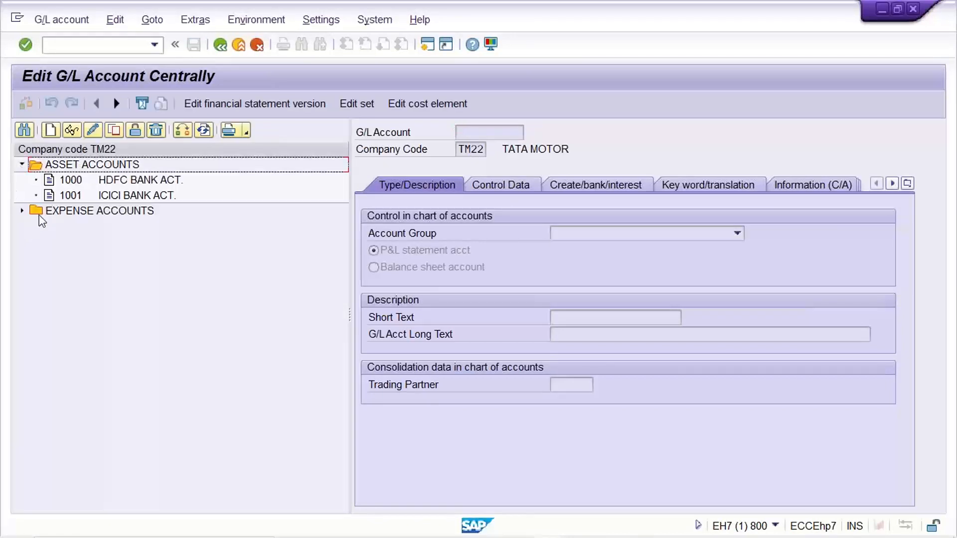
{"action": "left_click", "coordinate": [22, 211]}
{"action": "left_click", "coordinate": [121, 230]}
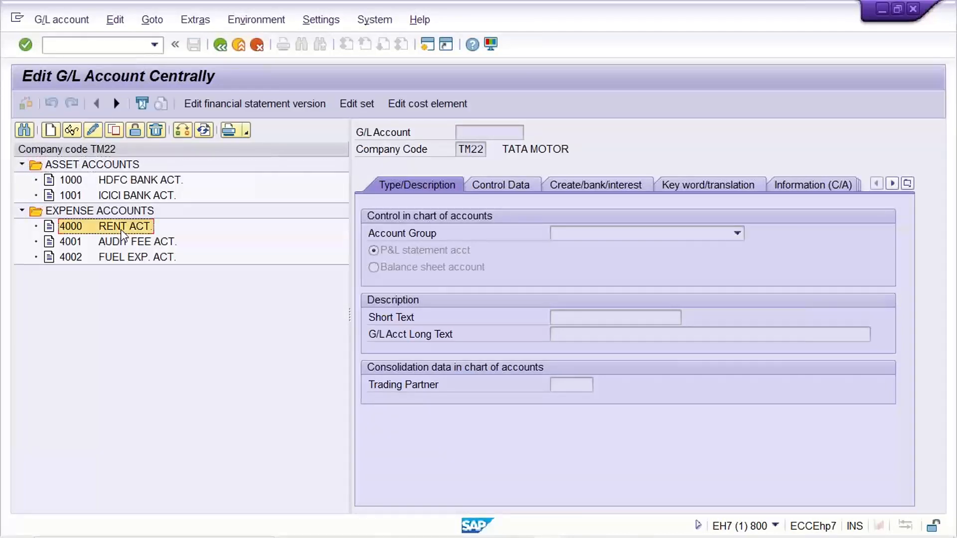
{"action": "double_click", "coordinate": [121, 230]}
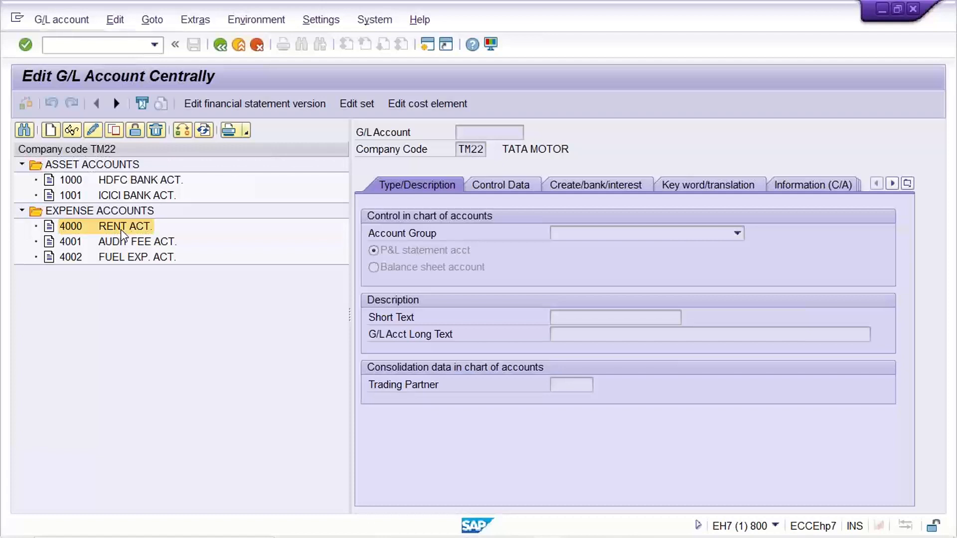
{"action": "left_click", "coordinate": [609, 194]}
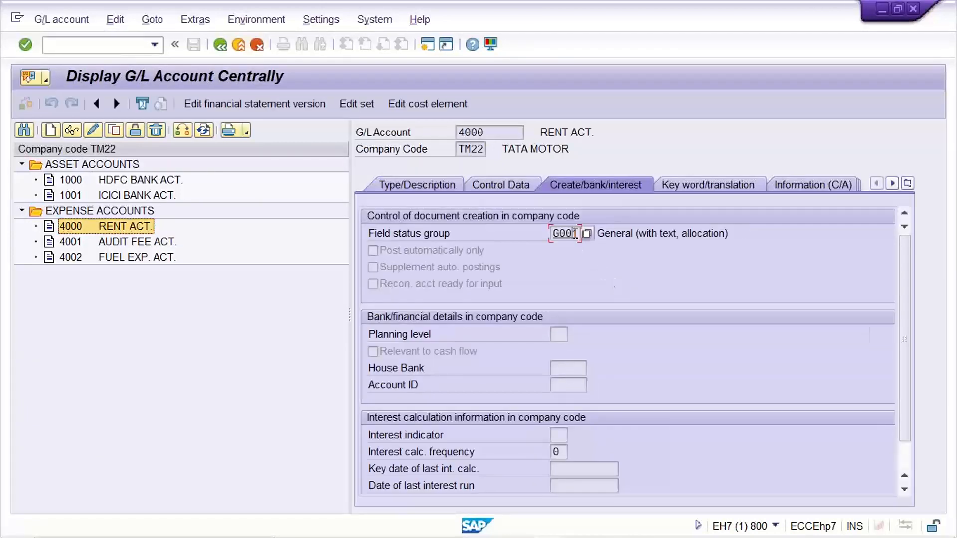
{"action": "double_click", "coordinate": [160, 243]}
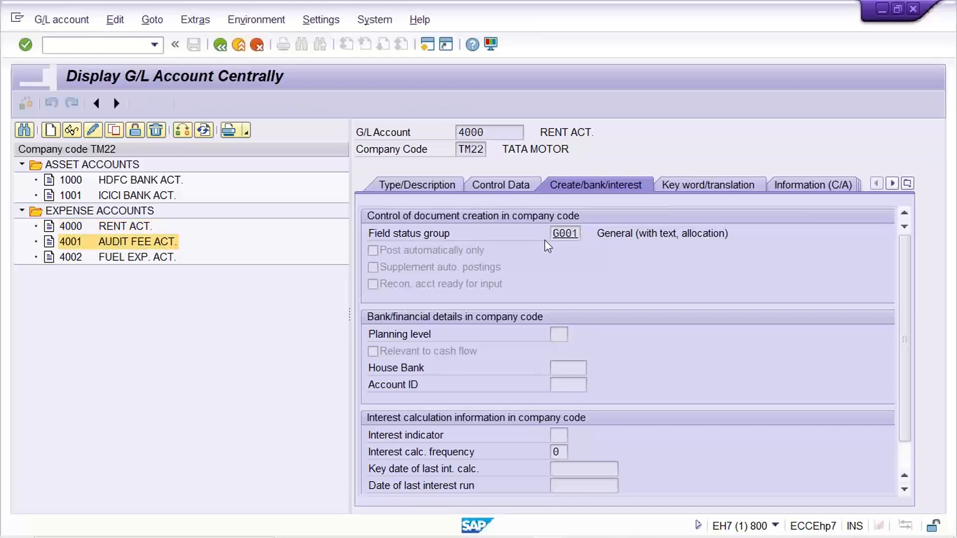
{"action": "left_click", "coordinate": [571, 236]}
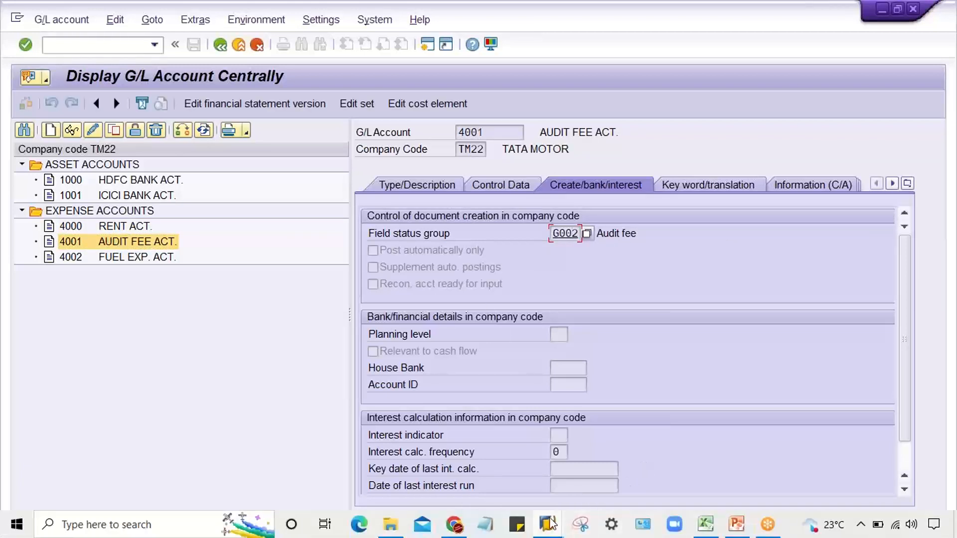
- Switch to the TM22 field status groups session and check the Assignment number setting in the General data of group G001
{"action": "mouse_move", "coordinate": [551, 519]}
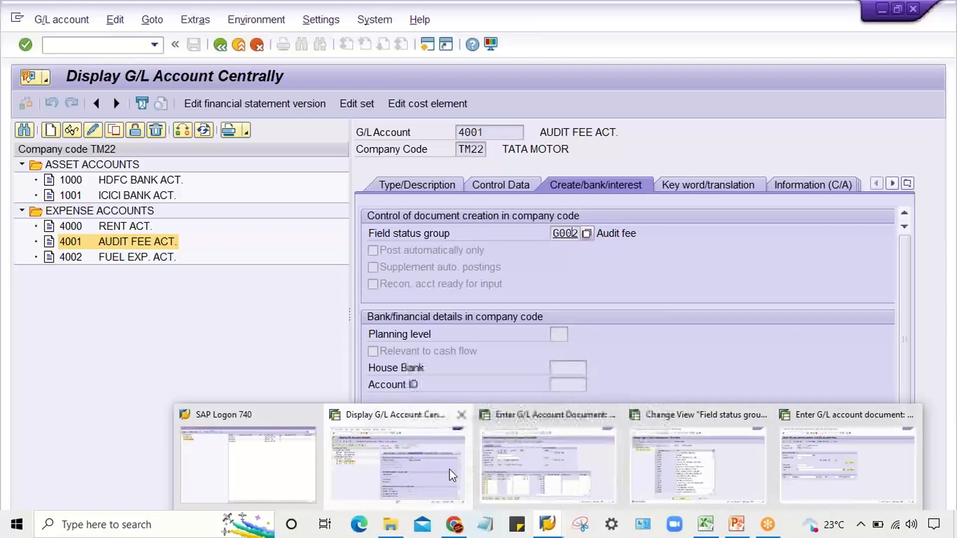
{"action": "left_click", "coordinate": [614, 464]}
{"action": "left_click", "coordinate": [643, 465]}
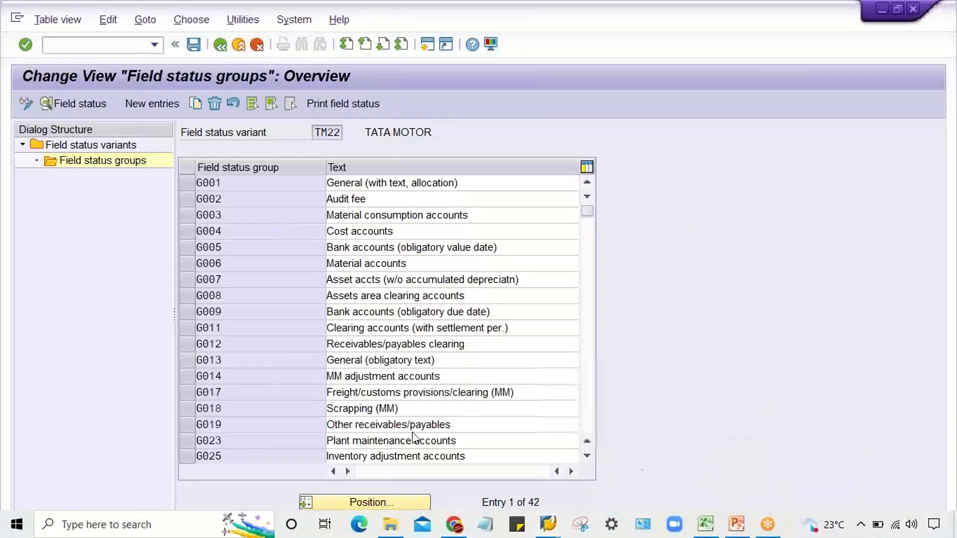
{"action": "double_click", "coordinate": [243, 181]}
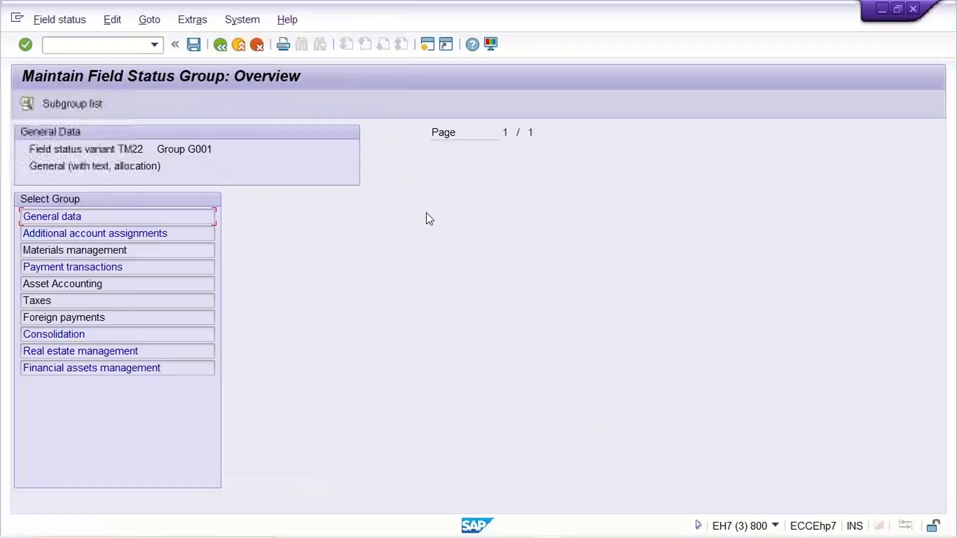
{"action": "double_click", "coordinate": [115, 218]}
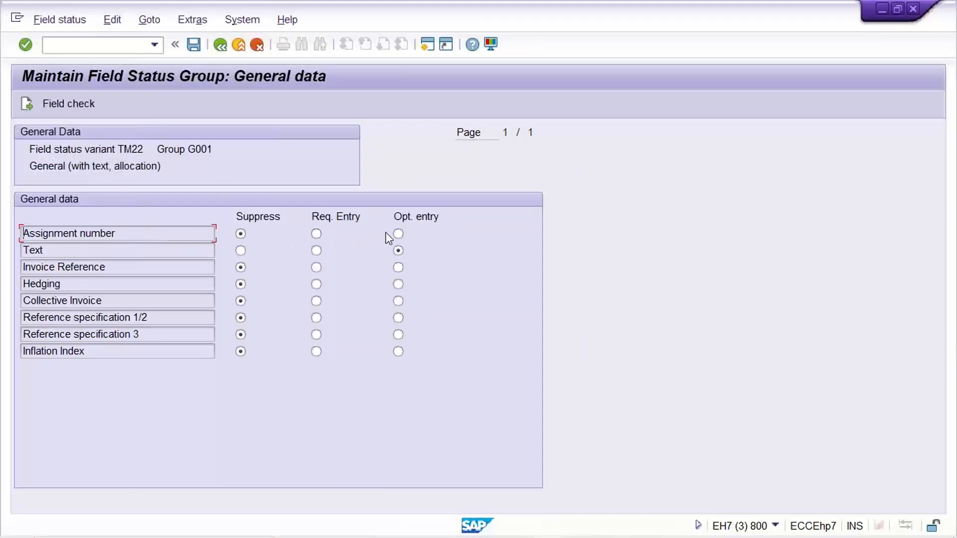
{"action": "left_click", "coordinate": [220, 46]}
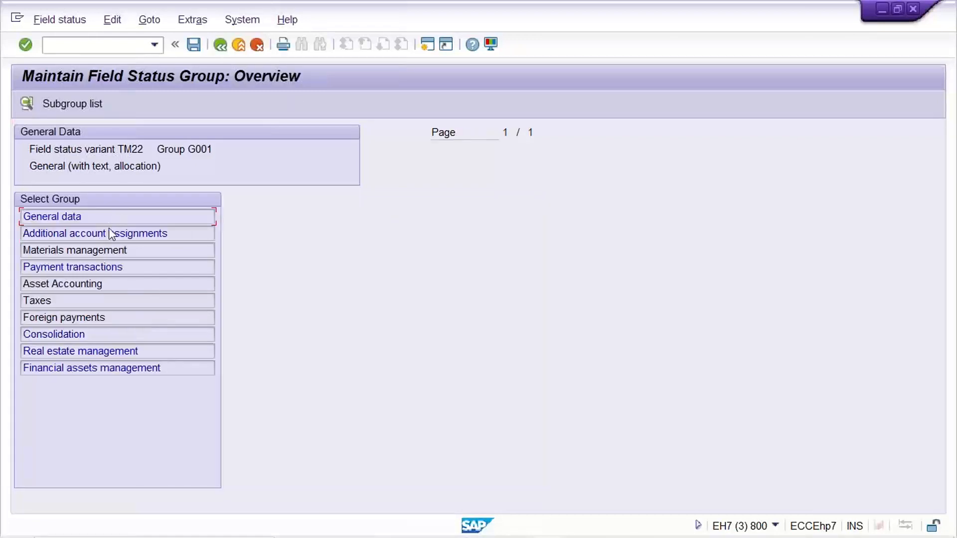
{"action": "left_click", "coordinate": [221, 45]}
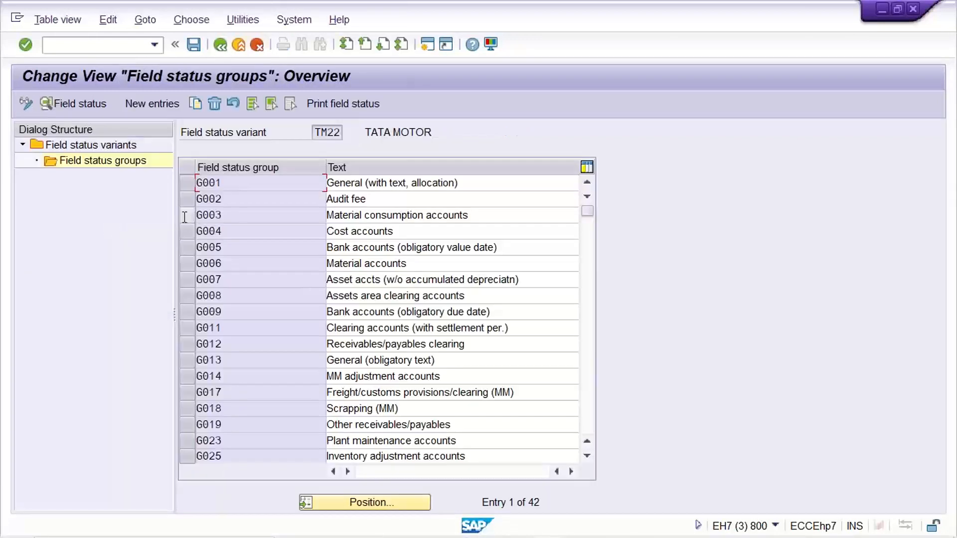
- Review the General data field statuses of group G002 (Audit fee) and save the field status groups
{"action": "double_click", "coordinate": [235, 200]}
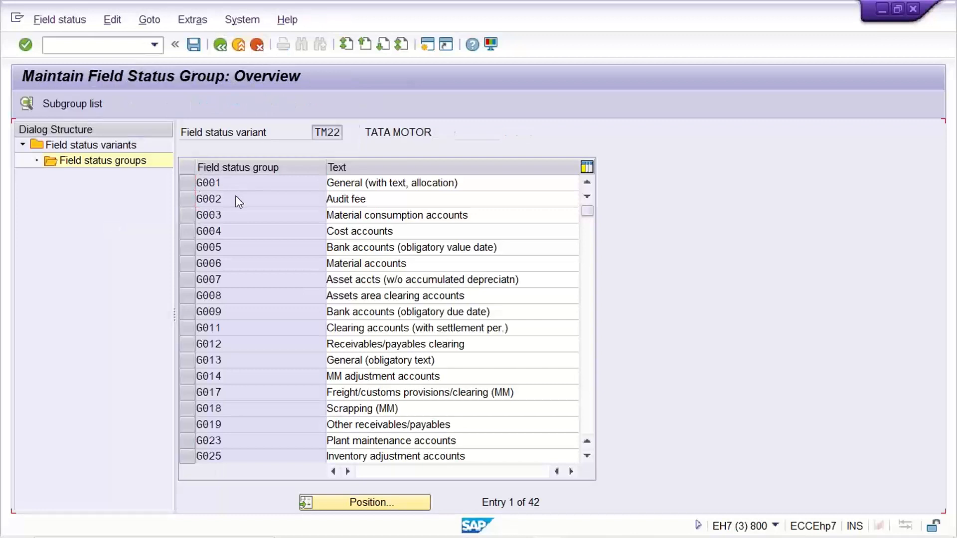
{"action": "double_click", "coordinate": [125, 216]}
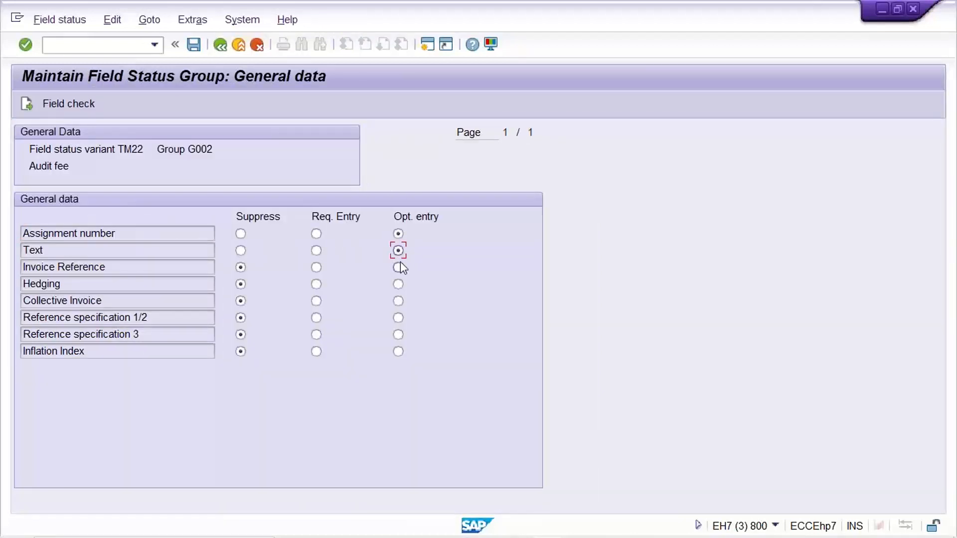
{"action": "key", "text": "ctrl+s"}
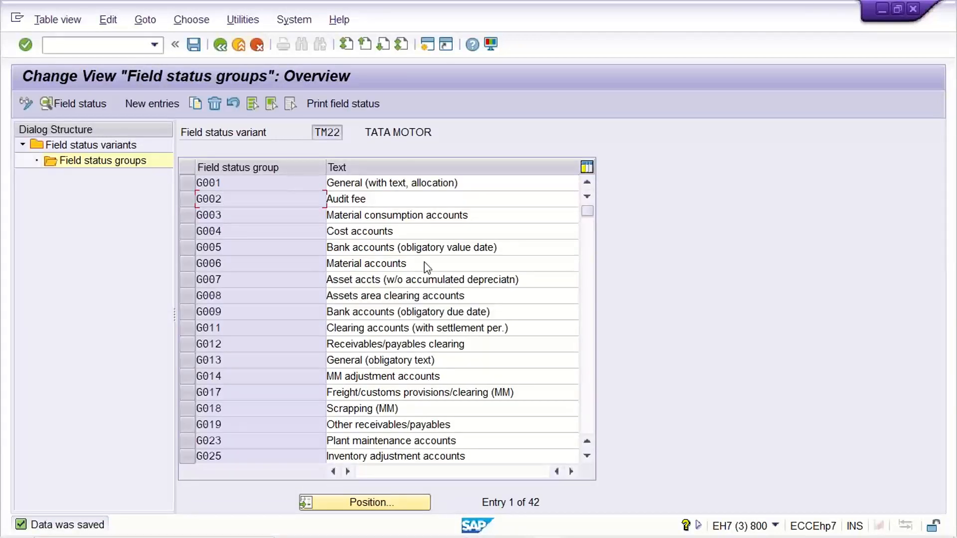
- In the G/L account session, change the field status group of HDFC bank account 1000 to G002 and save it
{"action": "mouse_move", "coordinate": [573, 537]}
{"action": "left_click", "coordinate": [544, 529]}
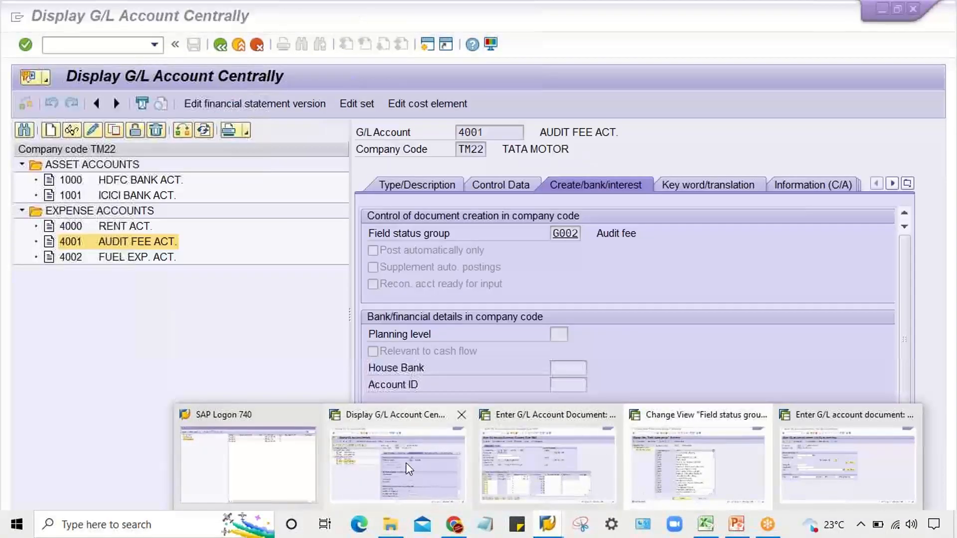
{"action": "left_click", "coordinate": [406, 463]}
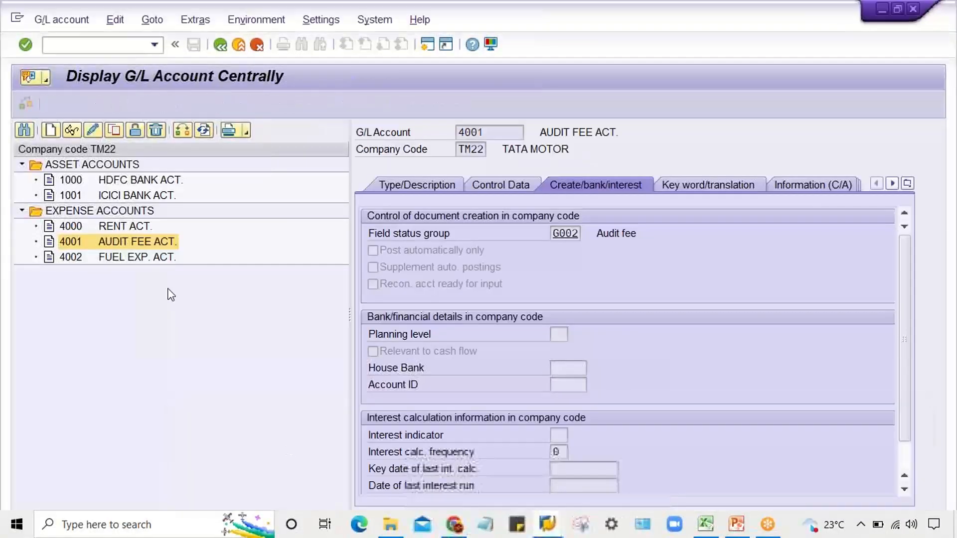
{"action": "double_click", "coordinate": [148, 179]}
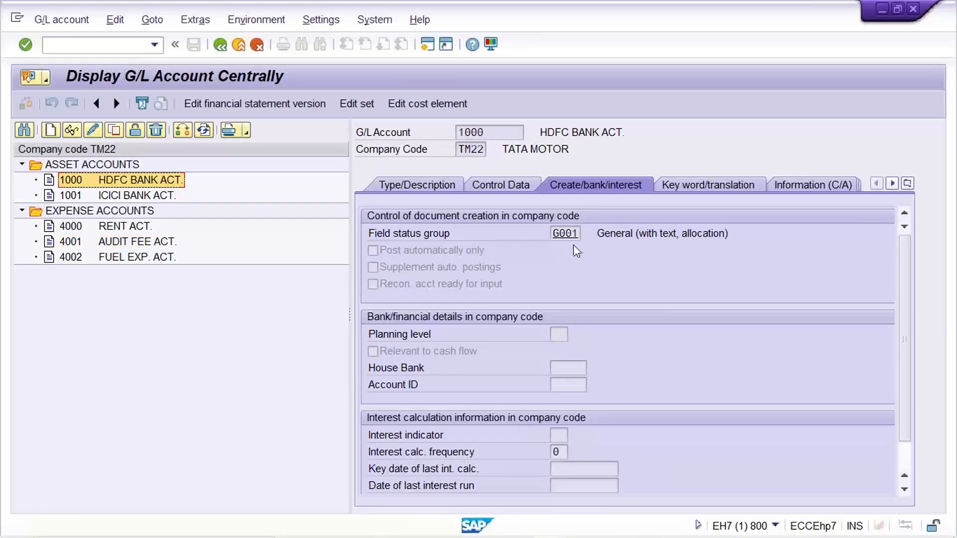
{"action": "left_click", "coordinate": [90, 131]}
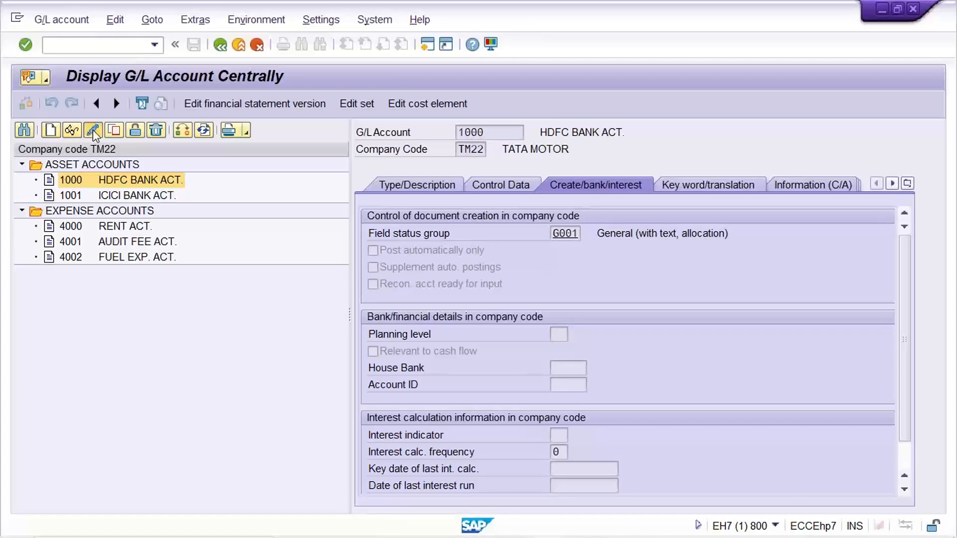
{"action": "left_click", "coordinate": [576, 238]}
{"action": "key", "text": "BackSpace"}
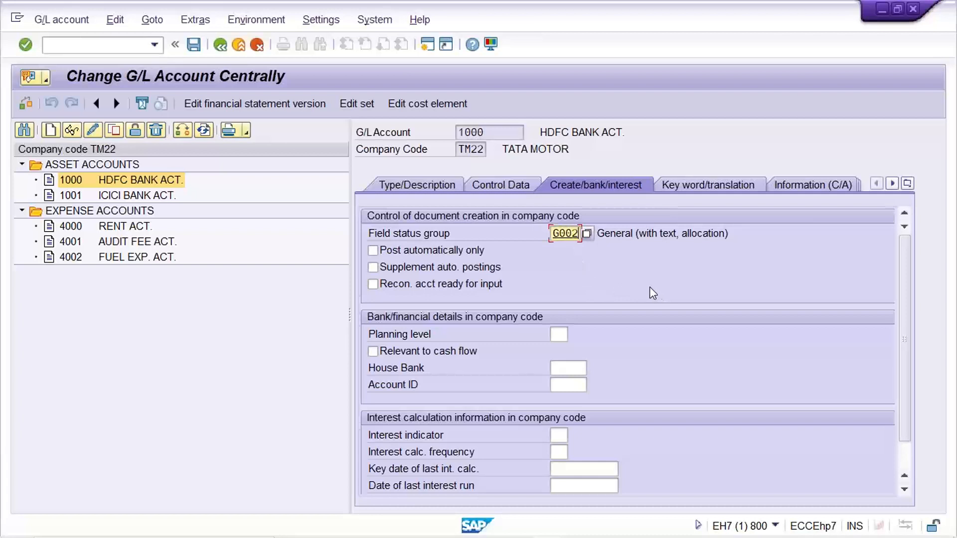
{"action": "key", "text": "ctrl+s"}
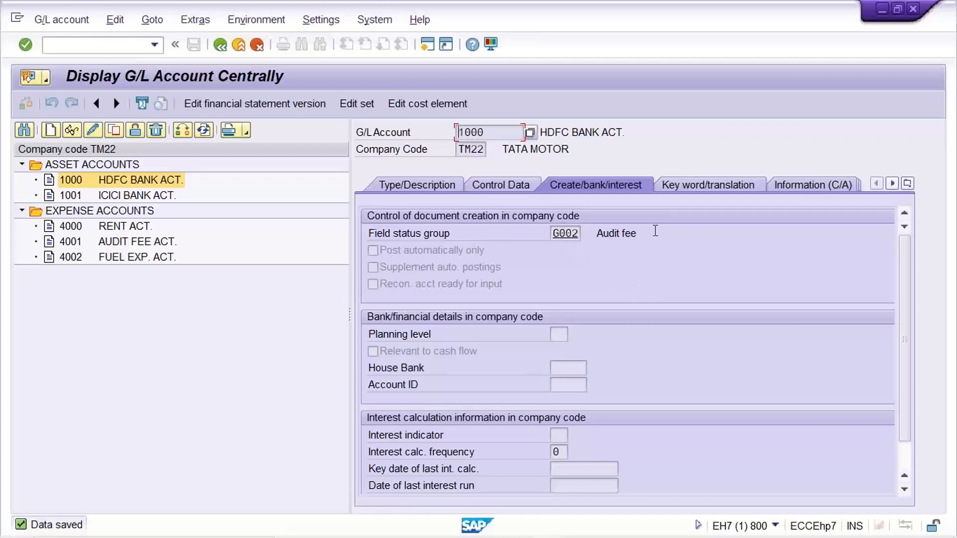
{"action": "left_click_drag", "start_coordinate": [656, 231], "coordinate": [593, 234]}
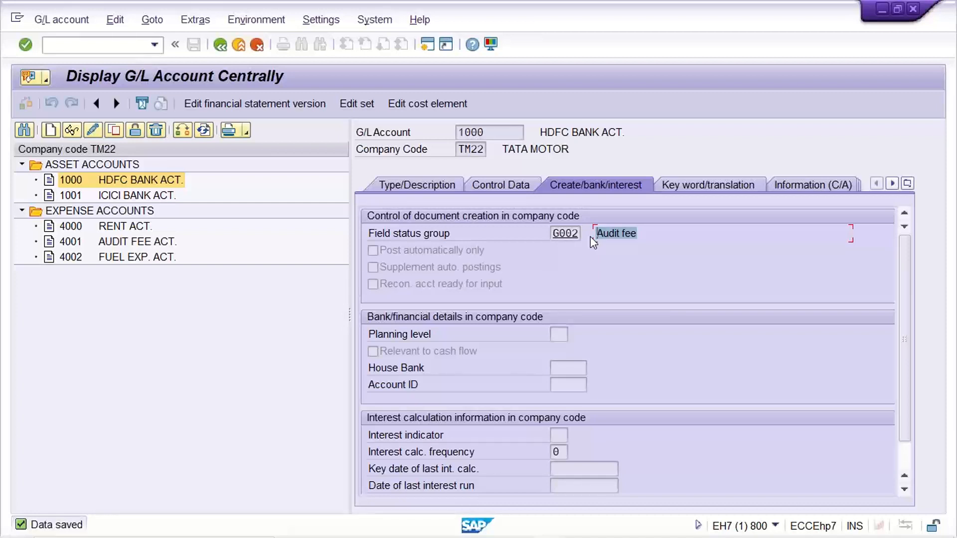
{"action": "left_click", "coordinate": [556, 238]}
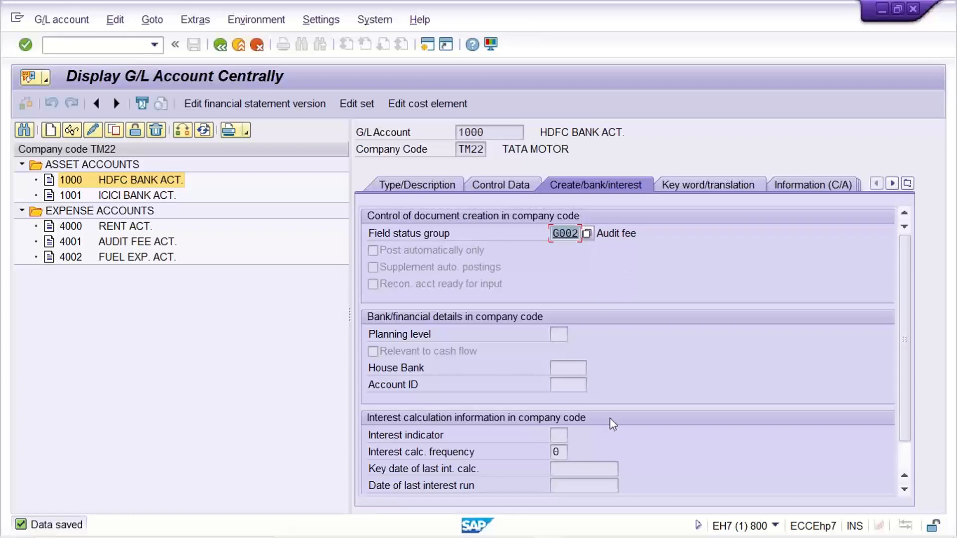
- Switch to the Excel sheet and review the Assignment field status of the rent, audit fee and bank account rows
{"action": "mouse_move", "coordinate": [710, 532]}
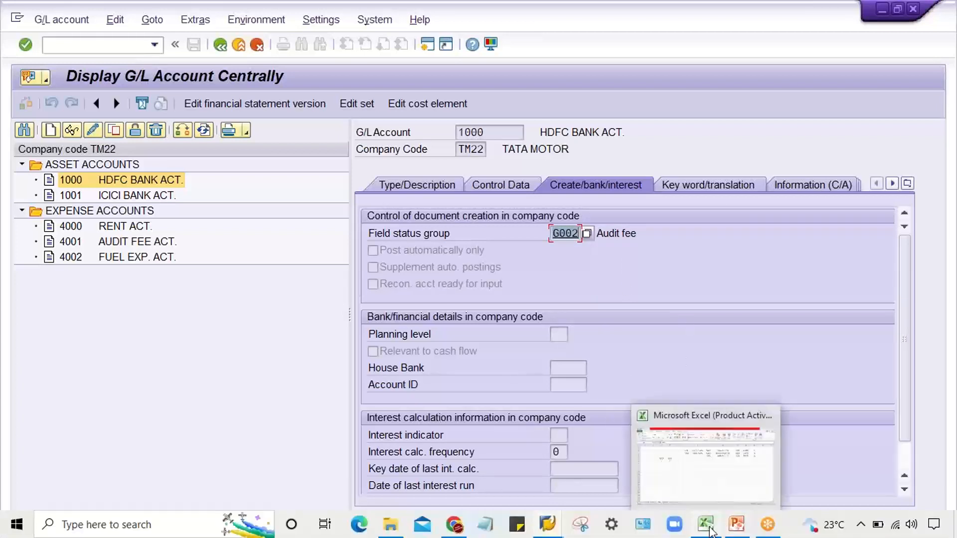
{"action": "left_click", "coordinate": [718, 486]}
{"action": "left_click", "coordinate": [710, 294]}
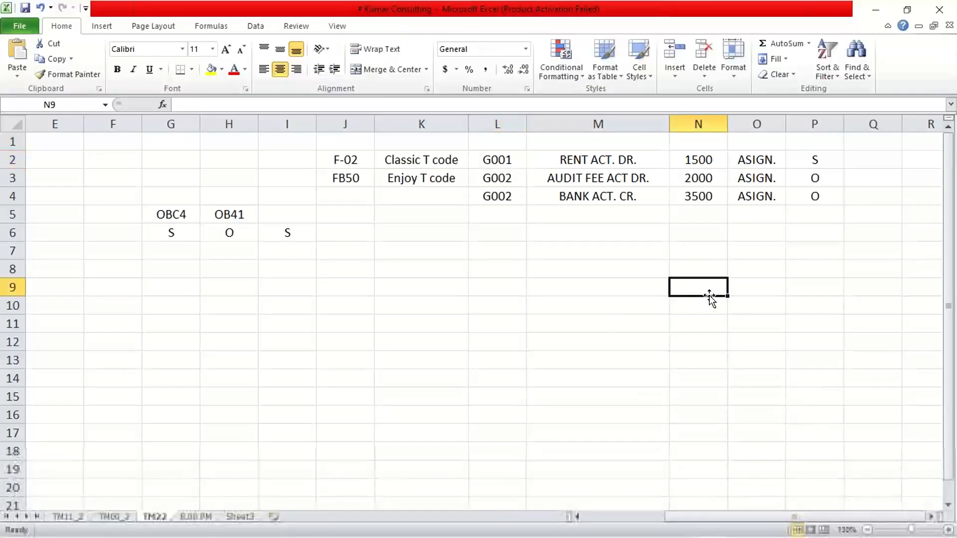
{"action": "left_click", "coordinate": [603, 158]}
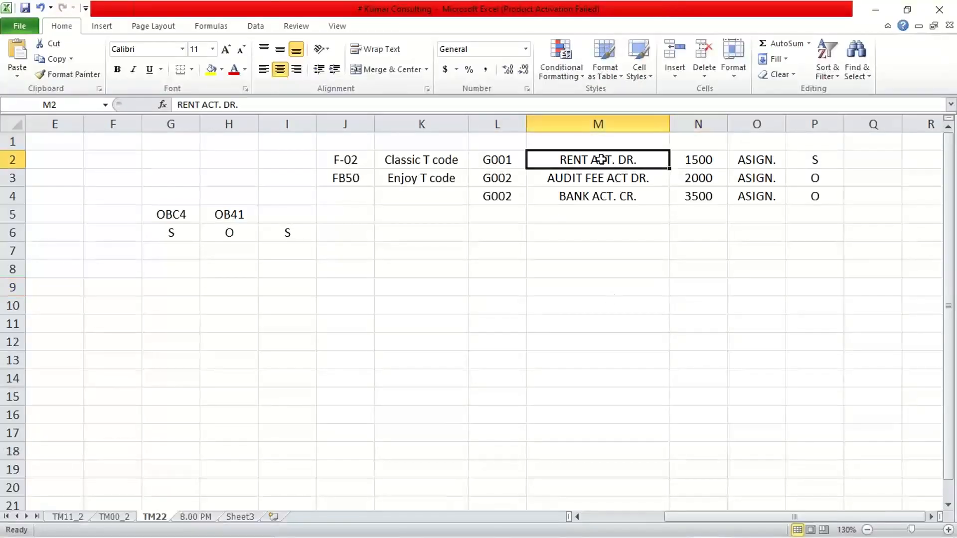
{"action": "left_click", "coordinate": [758, 160]}
{"action": "left_click", "coordinate": [814, 161]}
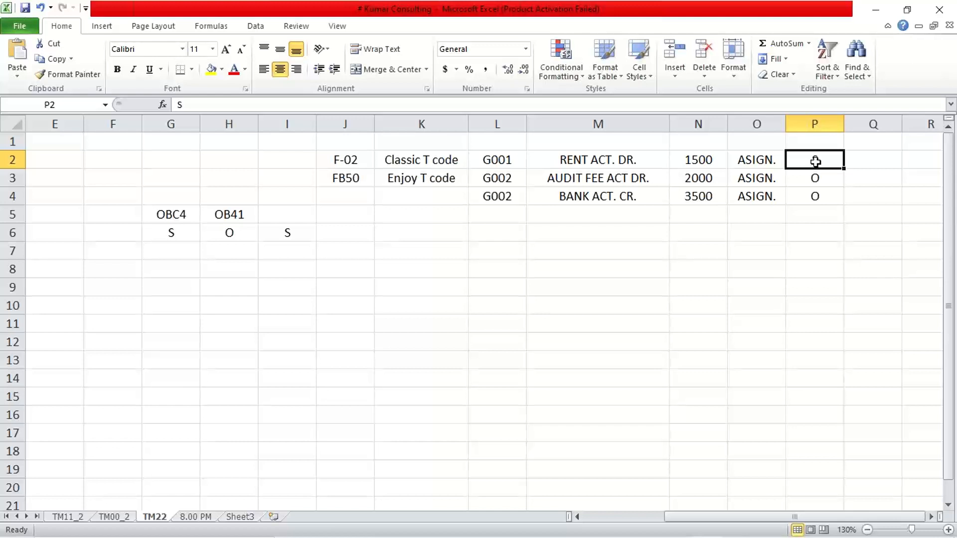
{"action": "left_click", "coordinate": [590, 181]}
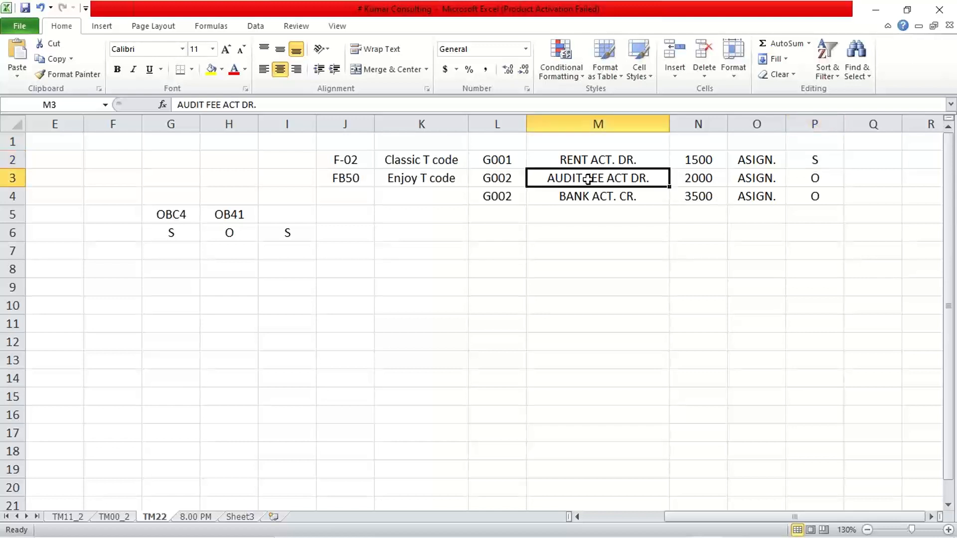
{"action": "left_click", "coordinate": [801, 180]}
{"action": "left_click", "coordinate": [618, 196]}
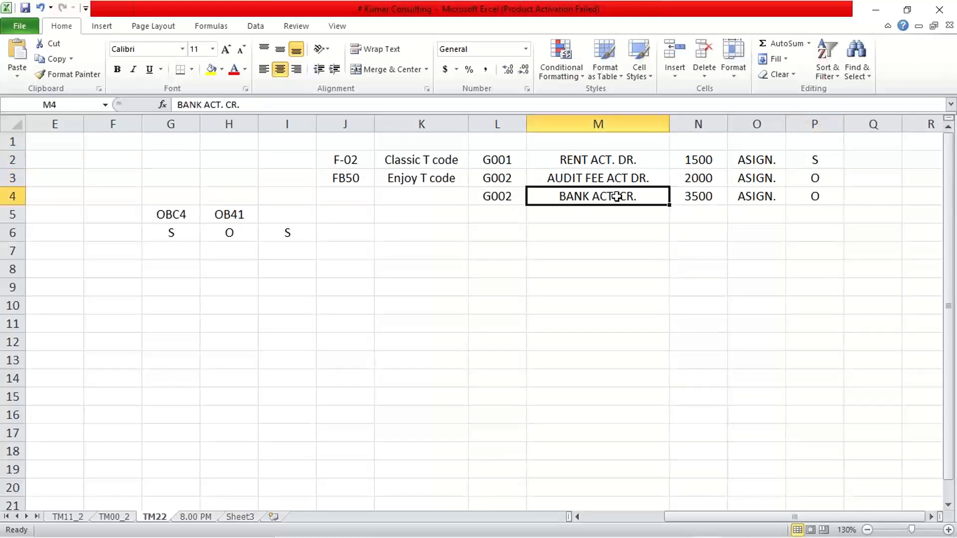
{"action": "left_click", "coordinate": [810, 196]}
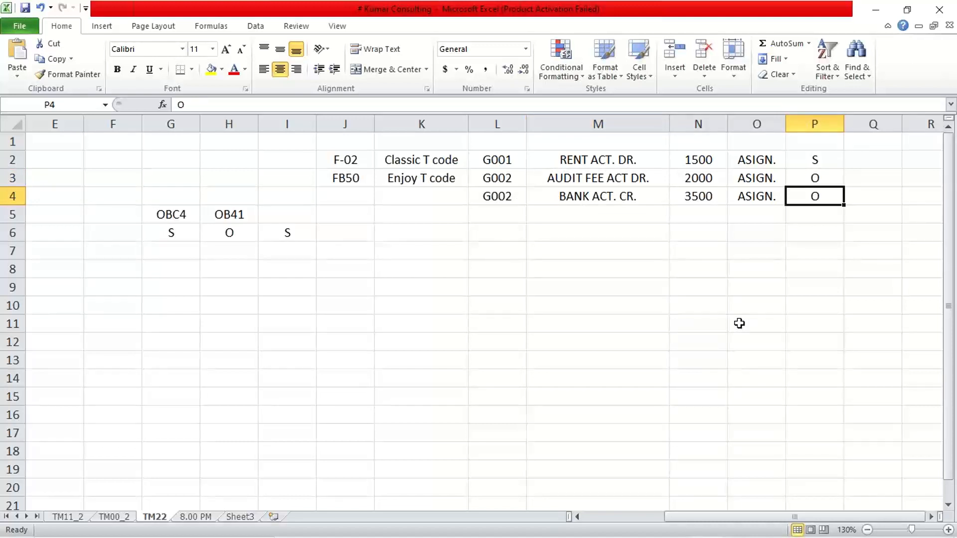
- Review the field status groups listed beside the three accounts in L2:L4
{"action": "left_click", "coordinate": [504, 161]}
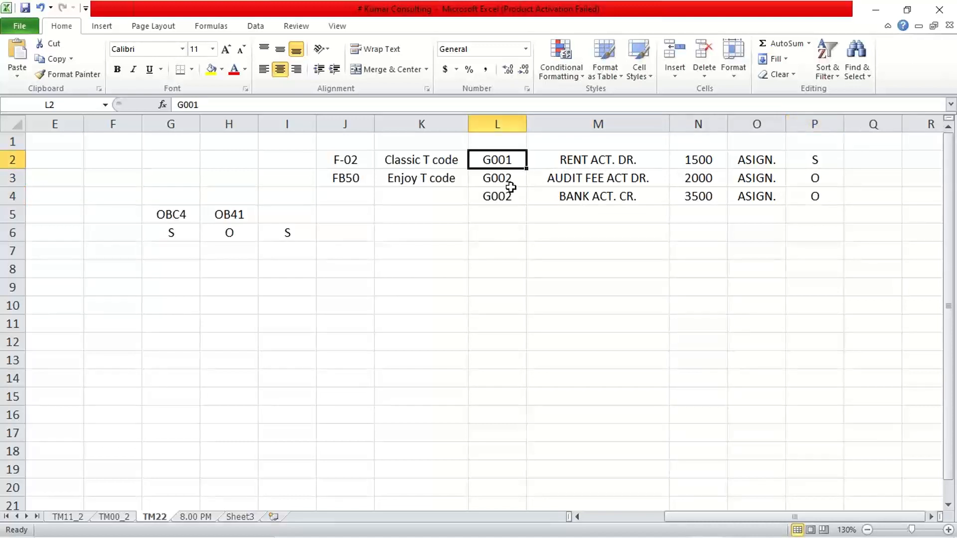
{"action": "left_click", "coordinate": [510, 185]}
{"action": "left_click", "coordinate": [507, 197]}
{"action": "left_click", "coordinate": [497, 163]}
{"action": "left_click_drag", "start_coordinate": [504, 182], "coordinate": [506, 198]}
{"action": "key", "text": "ctrl+d"}
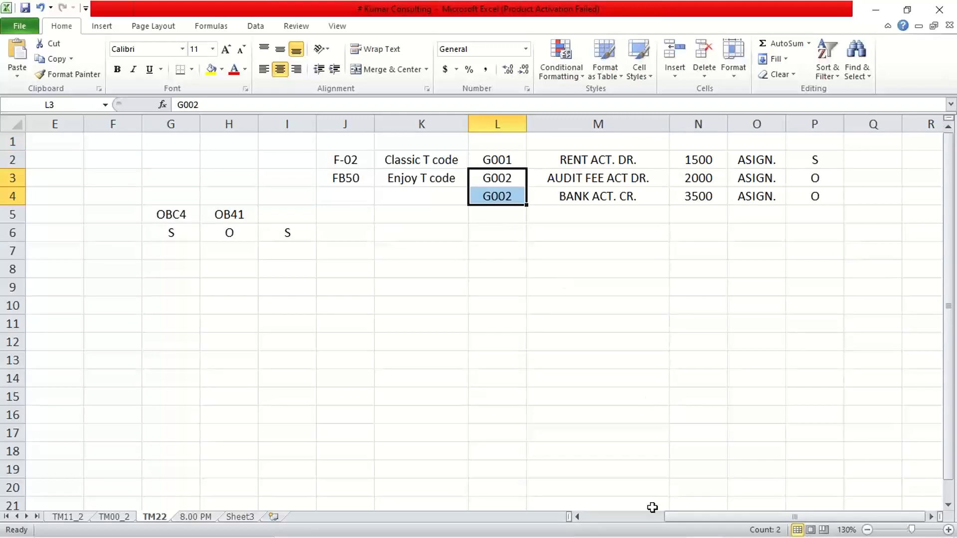
- Switch to the SAP session with the G/L account item entry and start a new F-02 posting there
{"action": "mouse_move", "coordinate": [578, 537]}
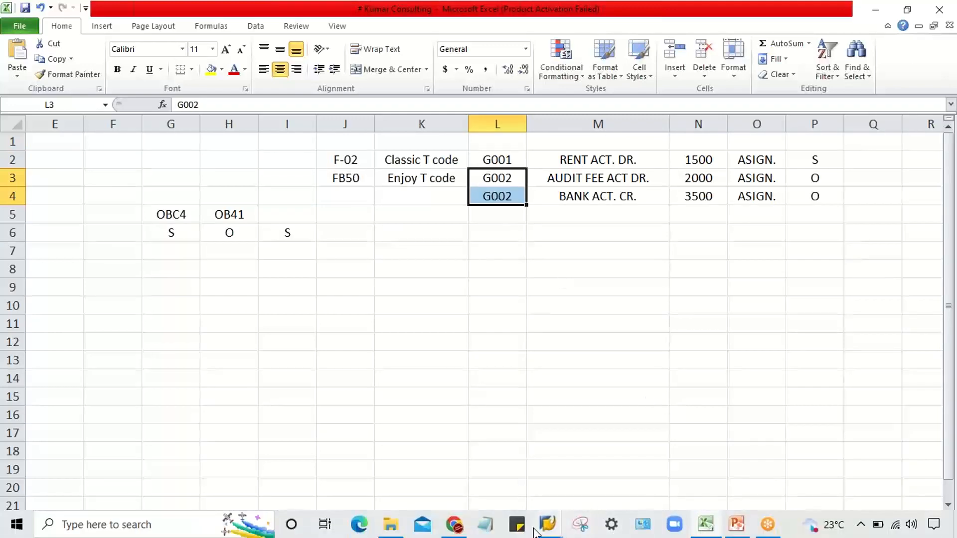
{"action": "mouse_move", "coordinate": [546, 528]}
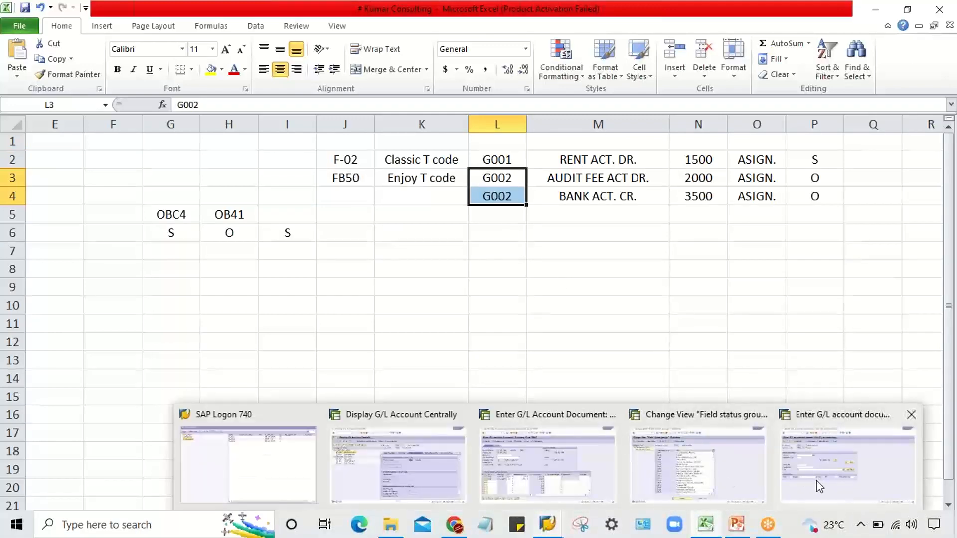
{"action": "left_click", "coordinate": [817, 481]}
{"action": "left_click", "coordinate": [155, 45]}
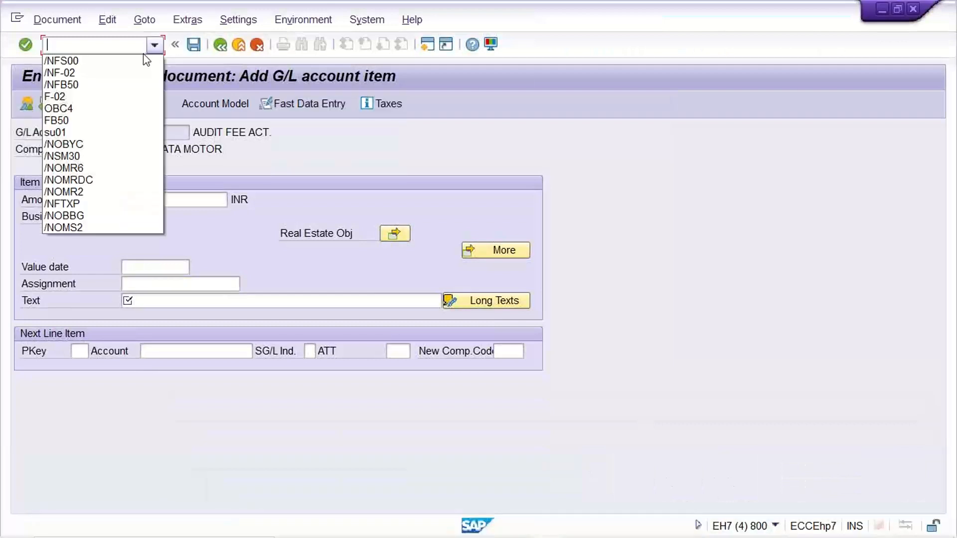
{"action": "left_click", "coordinate": [124, 72]}
{"action": "key", "text": "Return"}
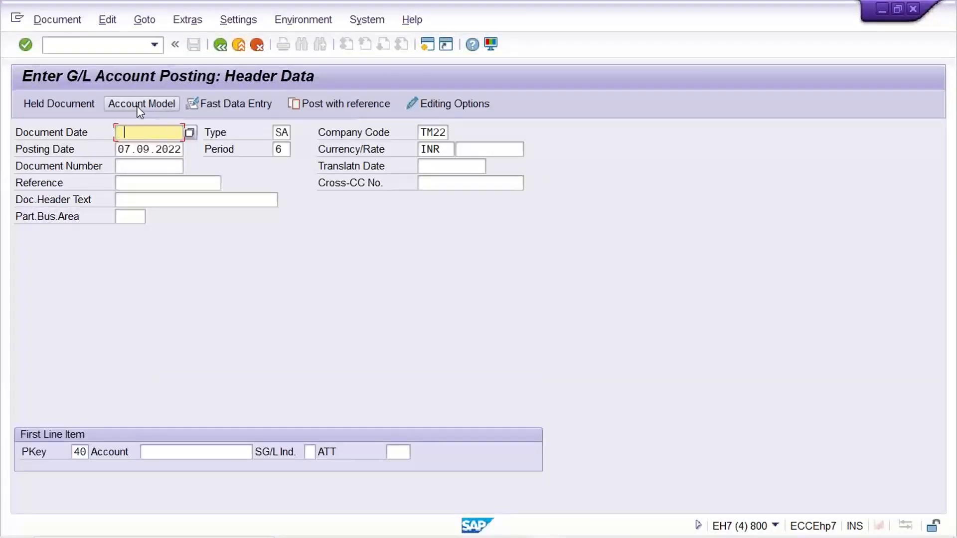
- Enter document date 07.09.2022 and open the first line item for account 4000 with posting key 40
{"action": "key", "text": "Down"}
{"action": "key", "text": "Return"}
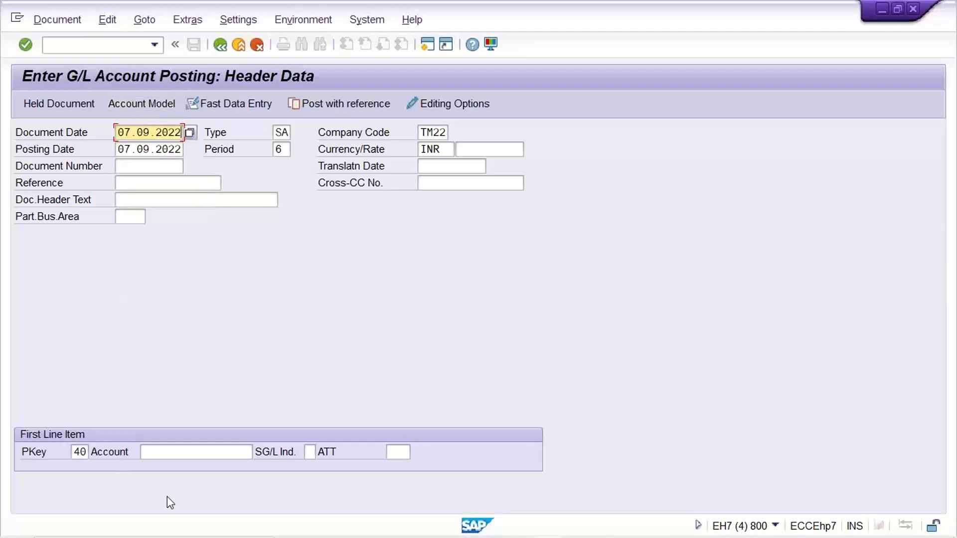
{"action": "left_click", "coordinate": [193, 455]}
{"action": "type", "text": "4000"}
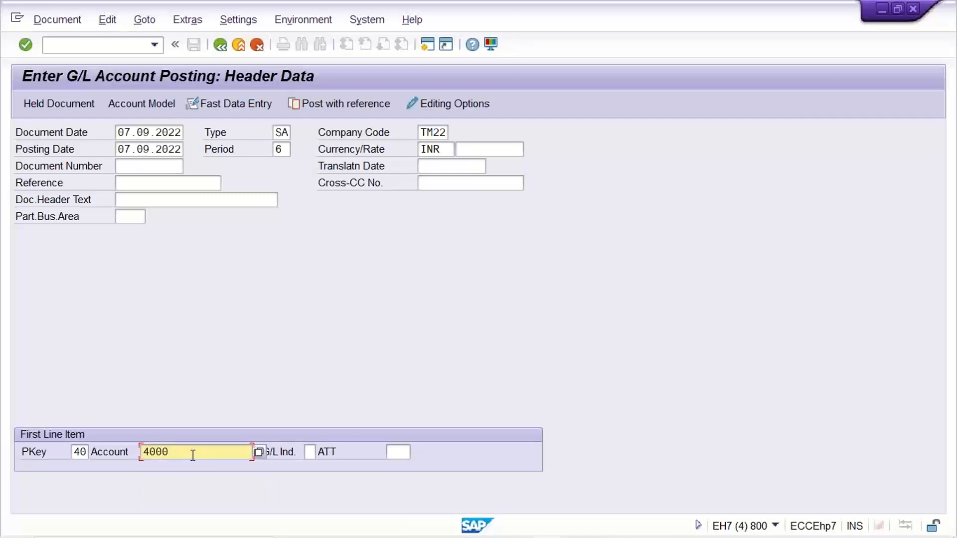
{"action": "key", "text": "Return"}
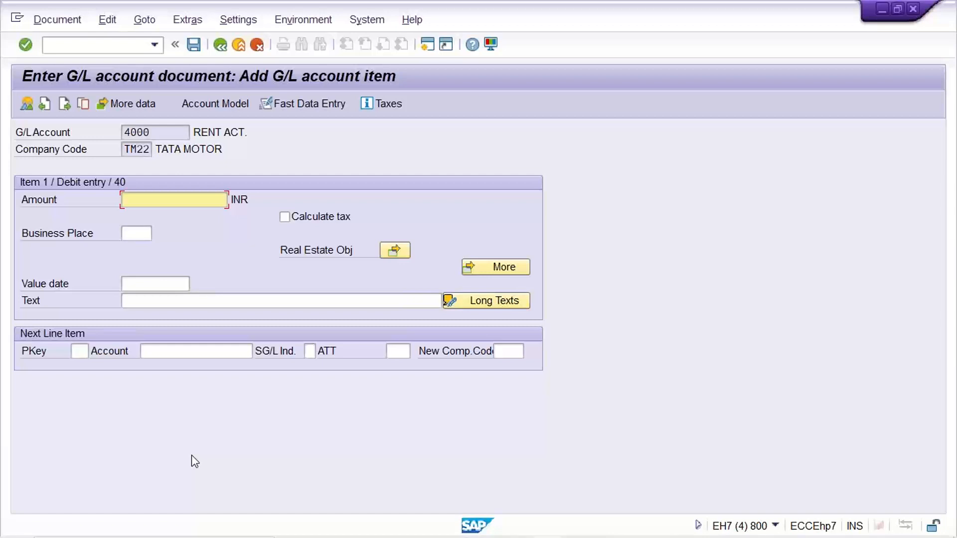
- Set the rent item's amount to 1500 and open the next line item with posting key 40 and account 4001
{"action": "type", "text": "1500"}
{"action": "left_click", "coordinate": [74, 352]}
{"action": "type", "text": "40"}
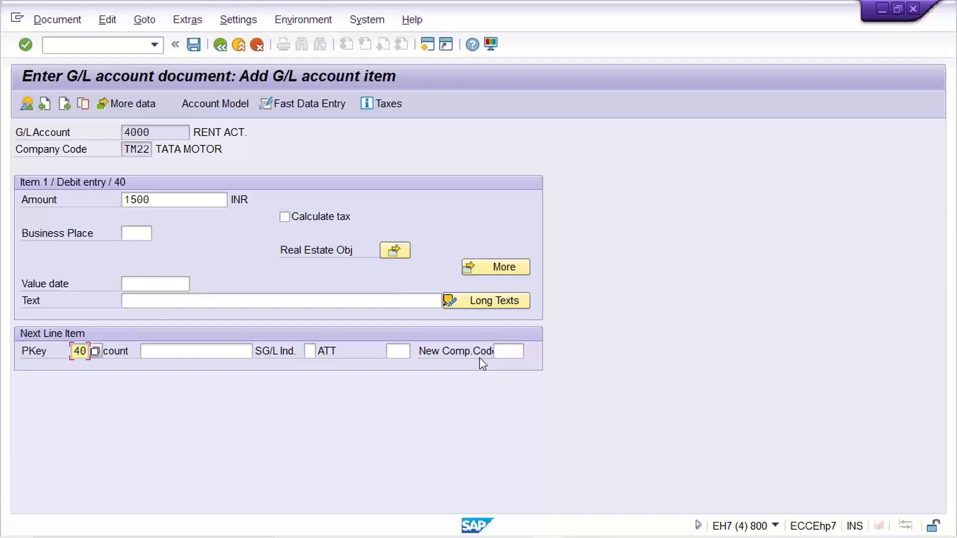
{"action": "key", "text": "Tab"}
{"action": "type", "text": "4"}
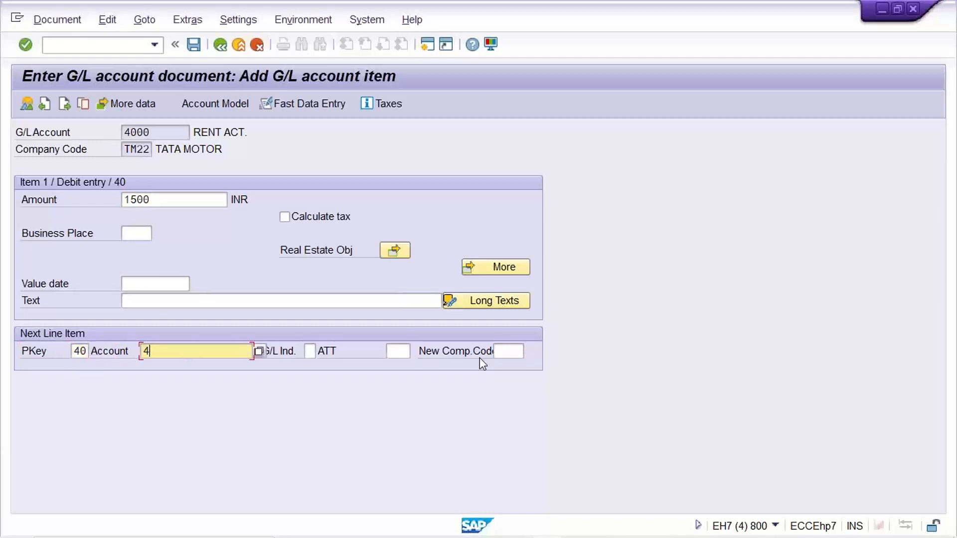
{"action": "type", "text": "001"}
{"action": "key", "text": "Return"}
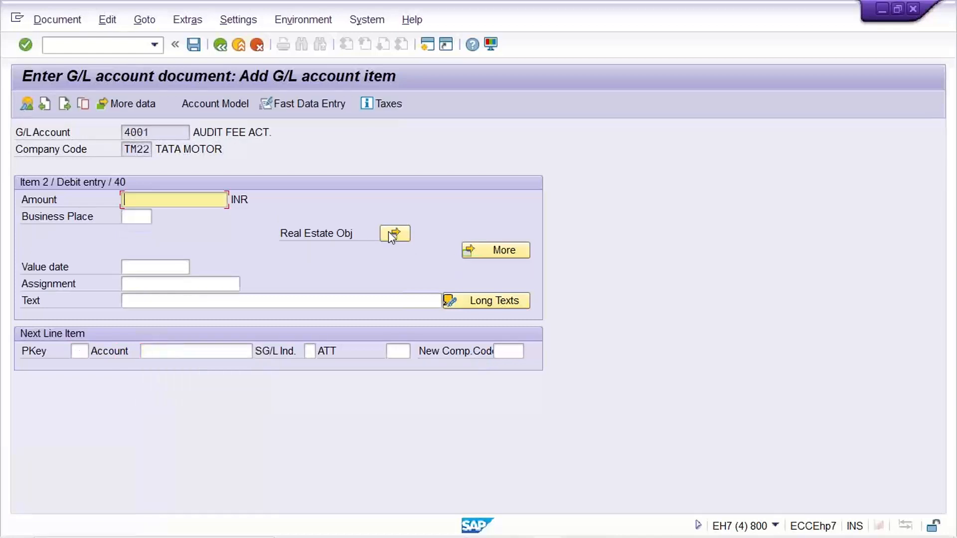
- Set the audit fee item's amount to 2000 INR, checking its Assignment field but leaving it empty
{"action": "left_click", "coordinate": [154, 282]}
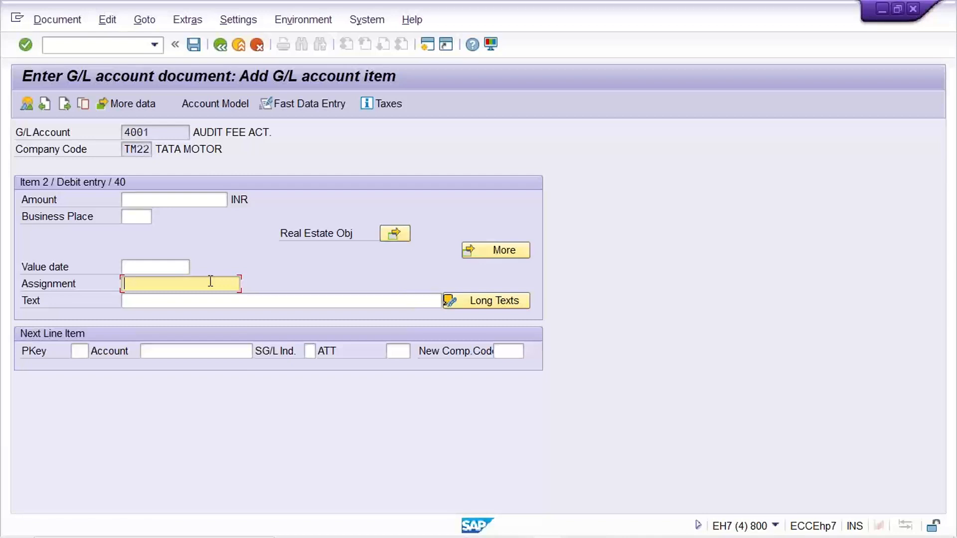
{"action": "left_click", "coordinate": [156, 199]}
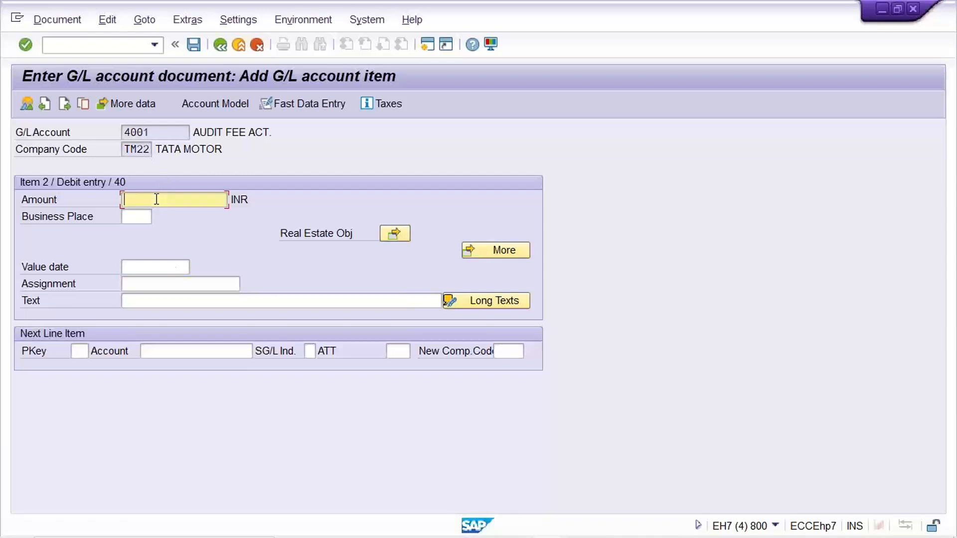
{"action": "type", "text": "1000"}
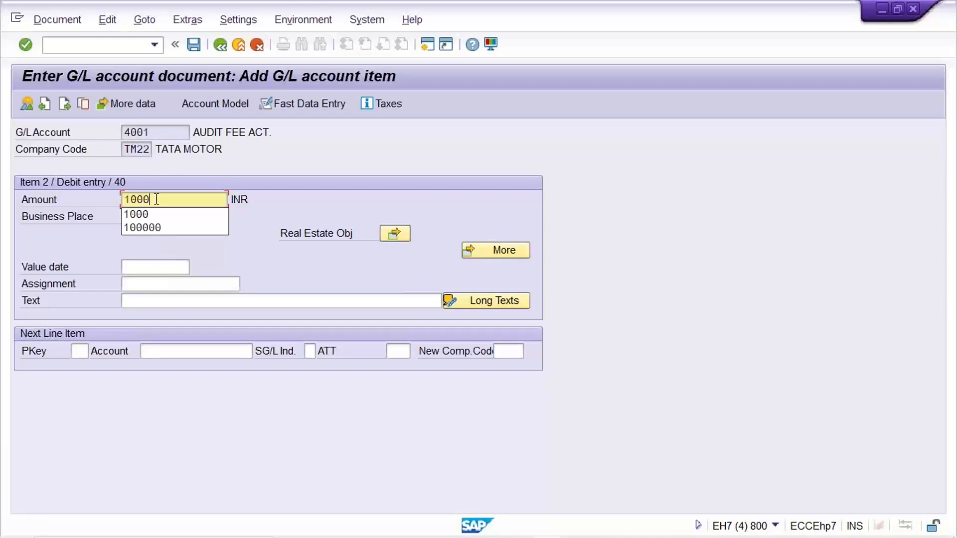
{"action": "left_click", "coordinate": [396, 165]}
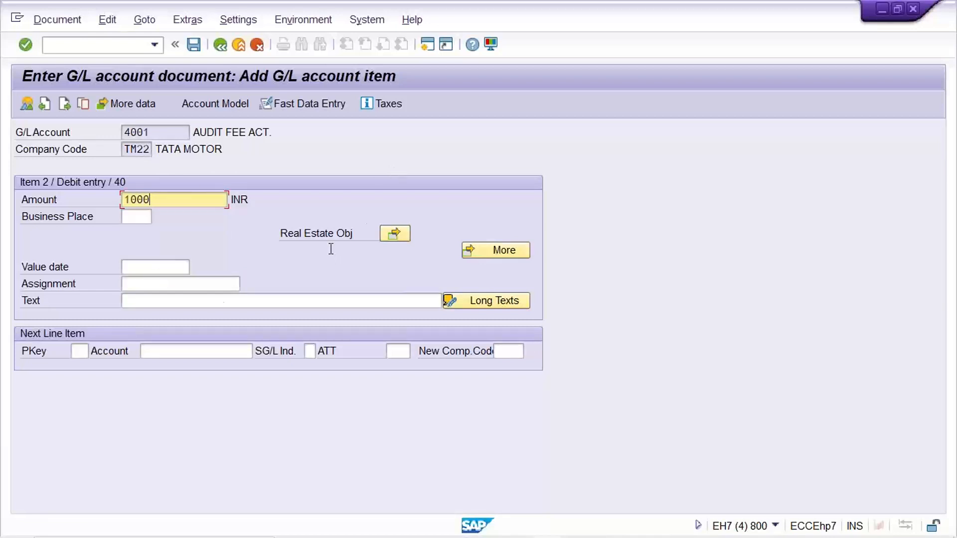
{"action": "left_click_drag", "start_coordinate": [167, 198], "coordinate": [2, 208]}
{"action": "type", "text": "2000"}
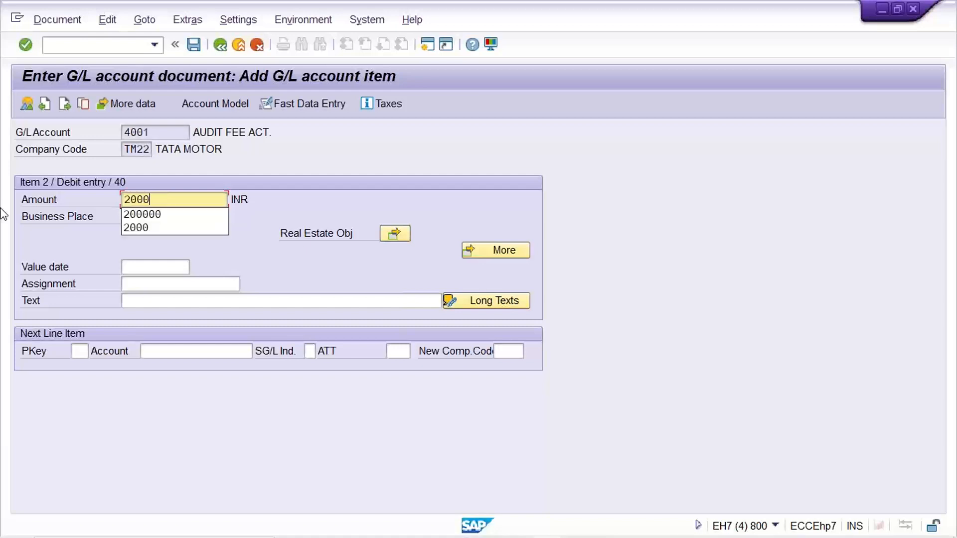
{"action": "left_click", "coordinate": [190, 280]}
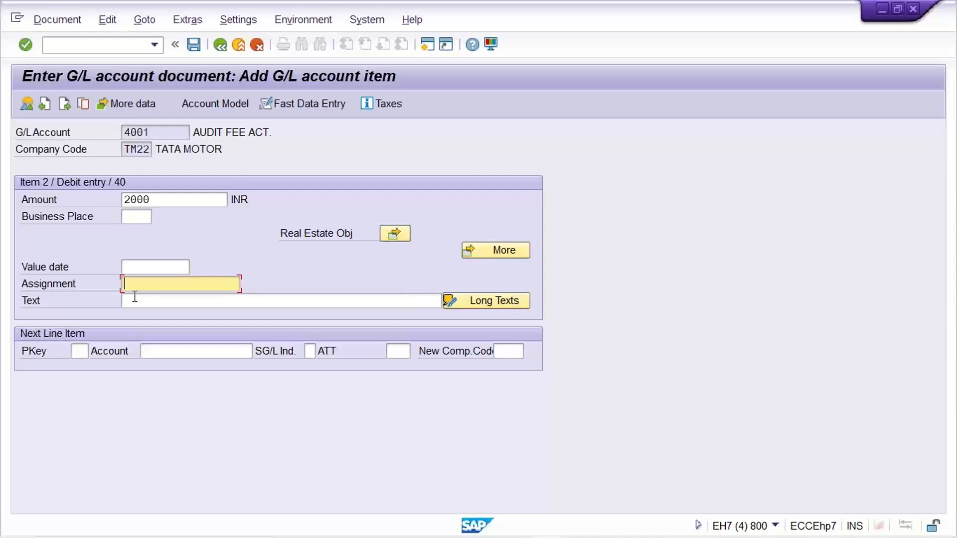
{"action": "left_click", "coordinate": [176, 198]}
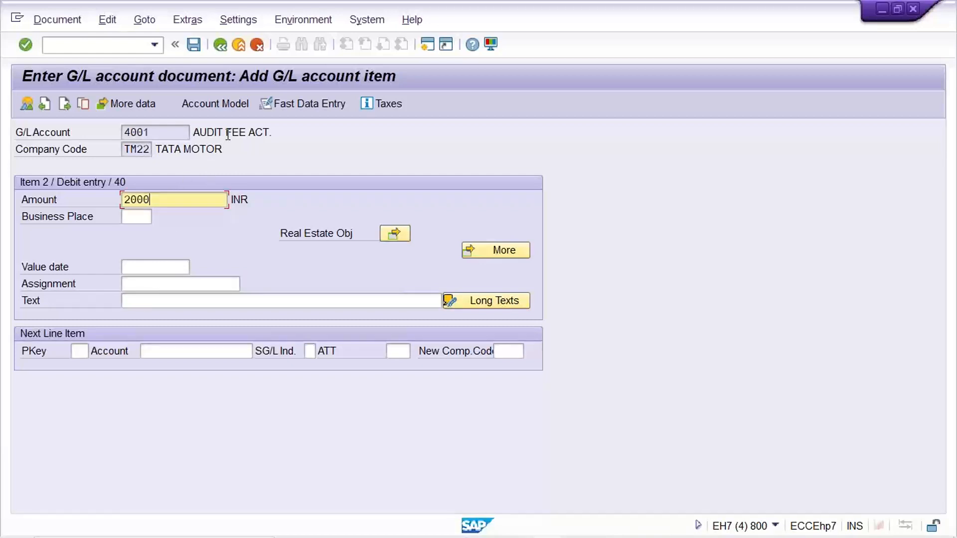
- Open the third line item with posting key 50 and account 1000, and check its Assignment field
{"action": "left_click", "coordinate": [85, 352]}
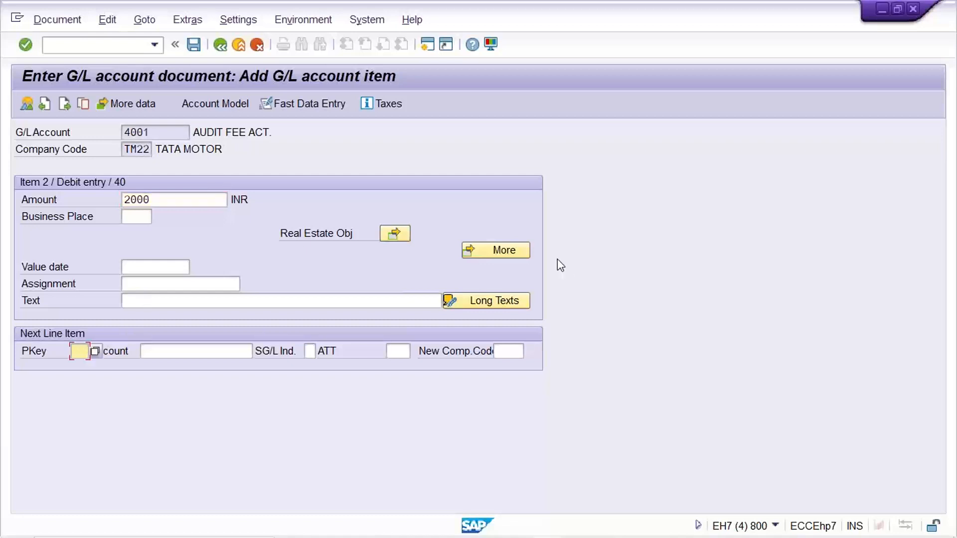
{"action": "type", "text": "50"}
{"action": "key", "text": "Tab"}
{"action": "type", "text": "1000"}
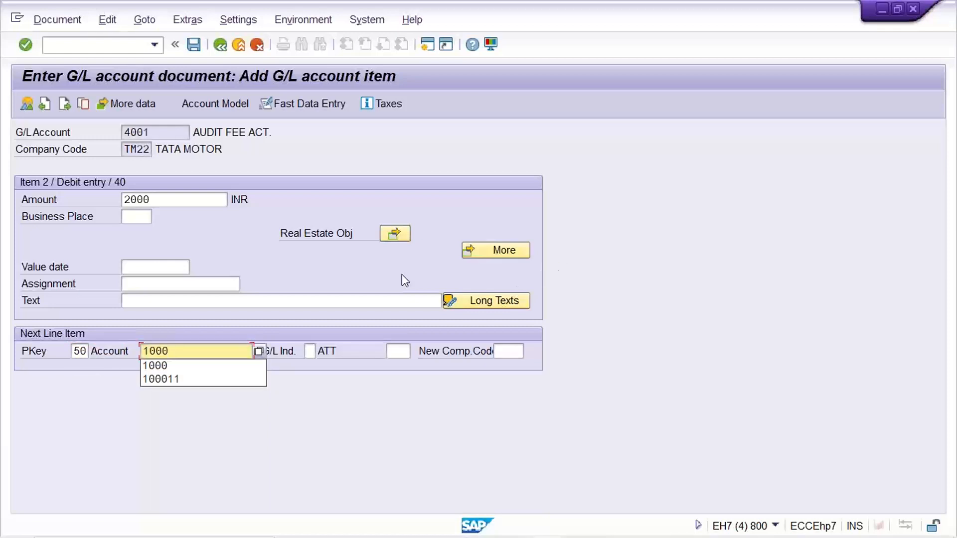
{"action": "left_click", "coordinate": [187, 350]}
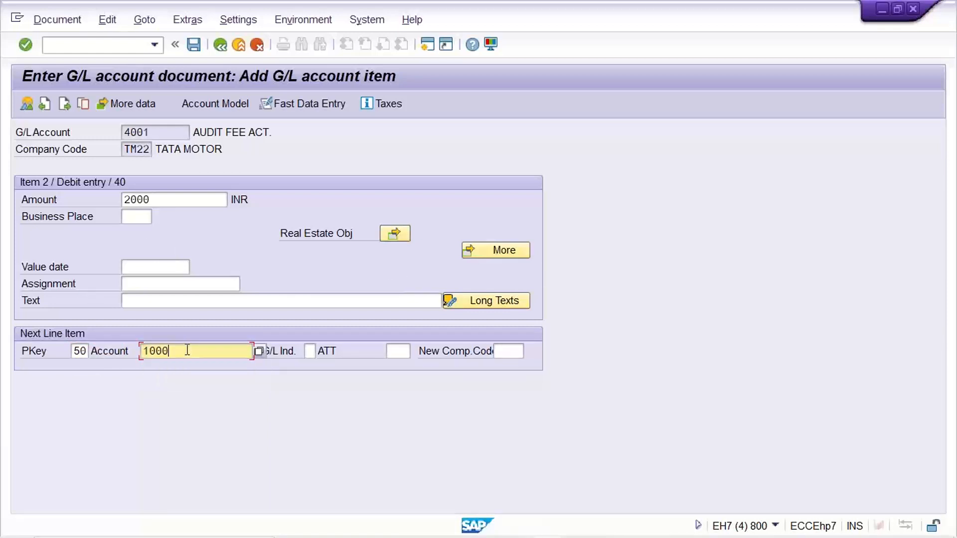
{"action": "key", "text": "Return"}
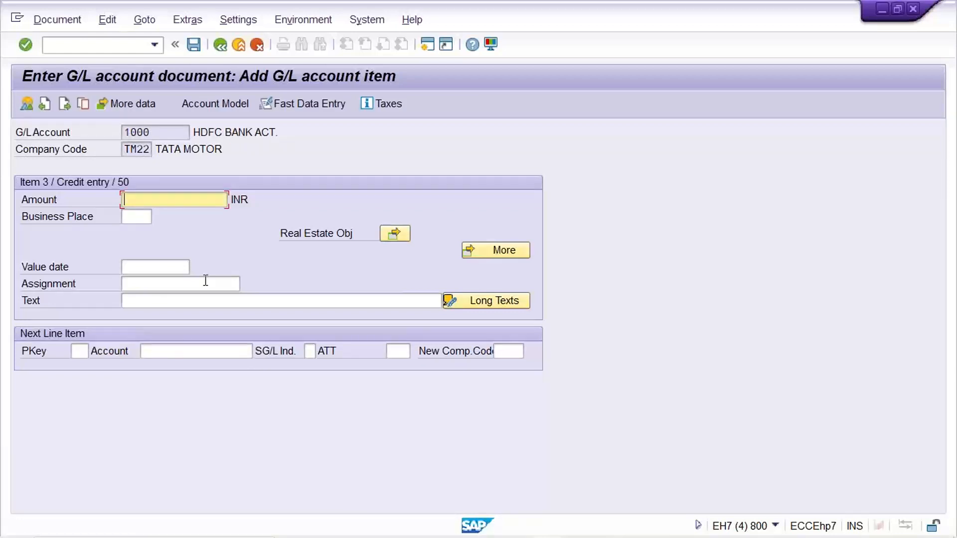
{"action": "left_click", "coordinate": [188, 282]}
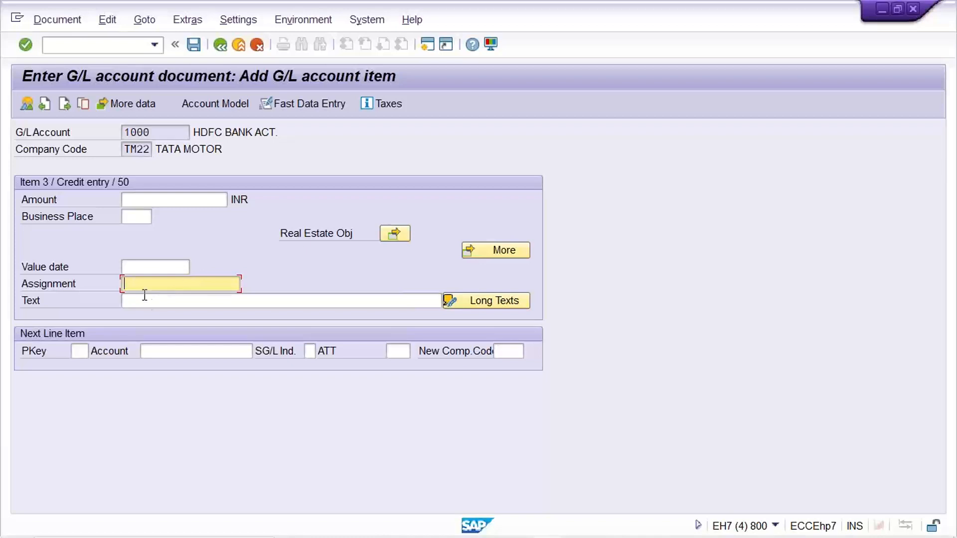
{"action": "left_click", "coordinate": [164, 350]}
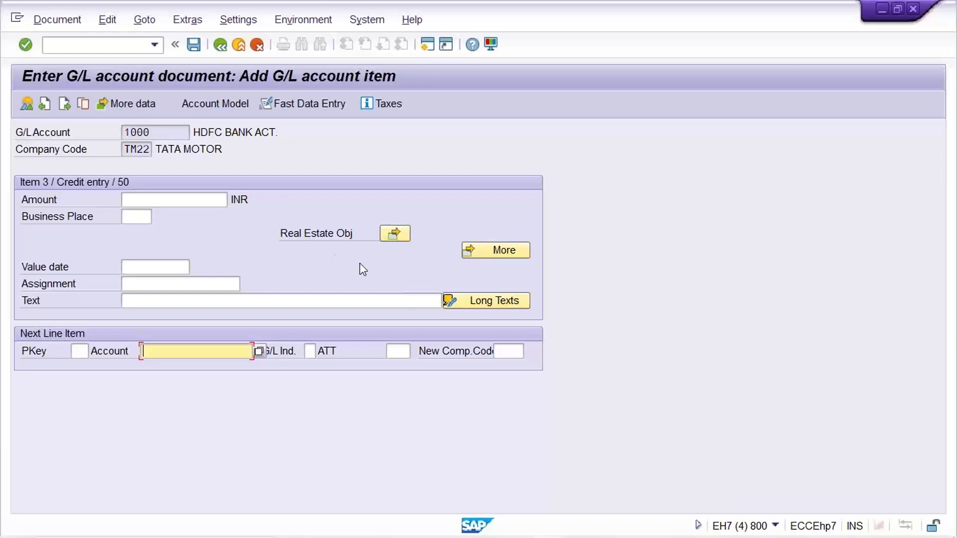
- Switch to the SAP session with the G/L account document for company code TM22 and its rent line
{"action": "mouse_move", "coordinate": [576, 530]}
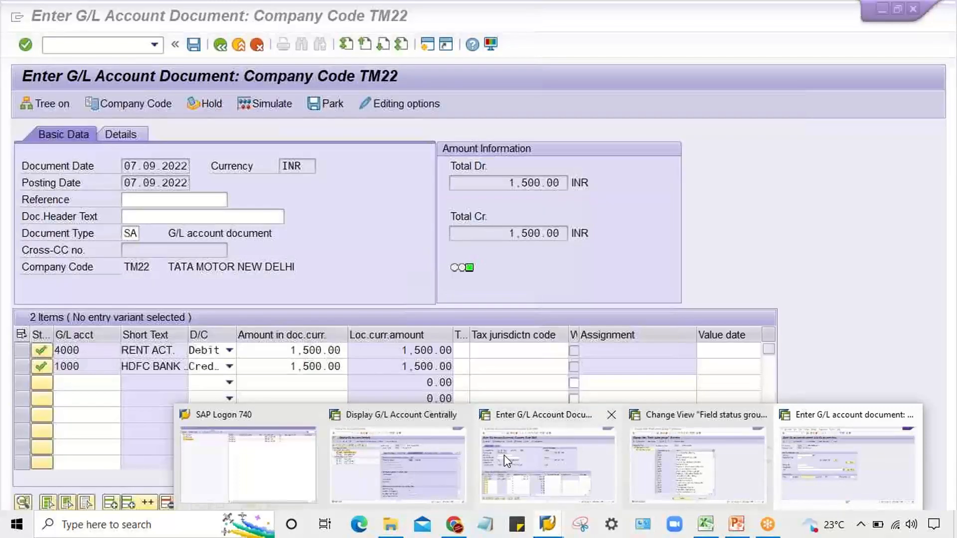
{"action": "left_click", "coordinate": [504, 456]}
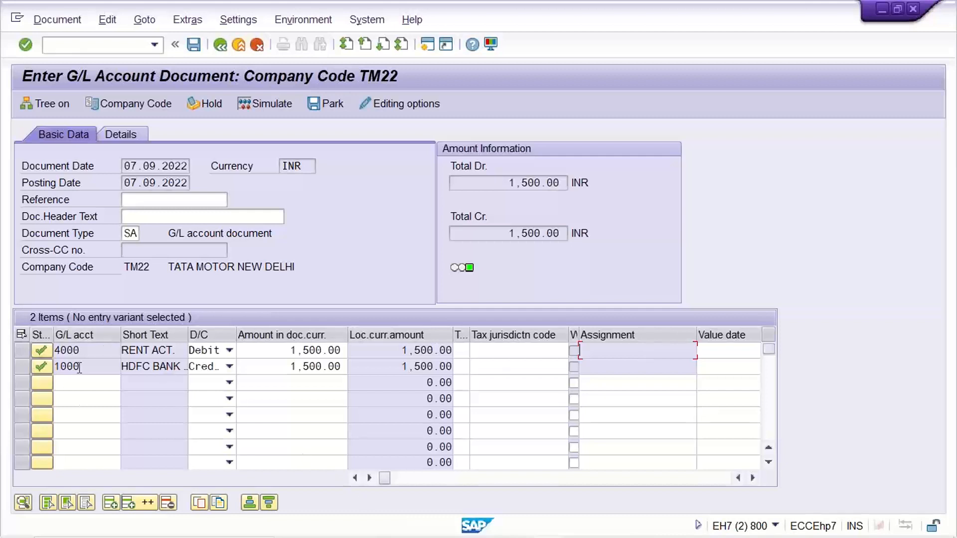
{"action": "left_click", "coordinate": [81, 351]}
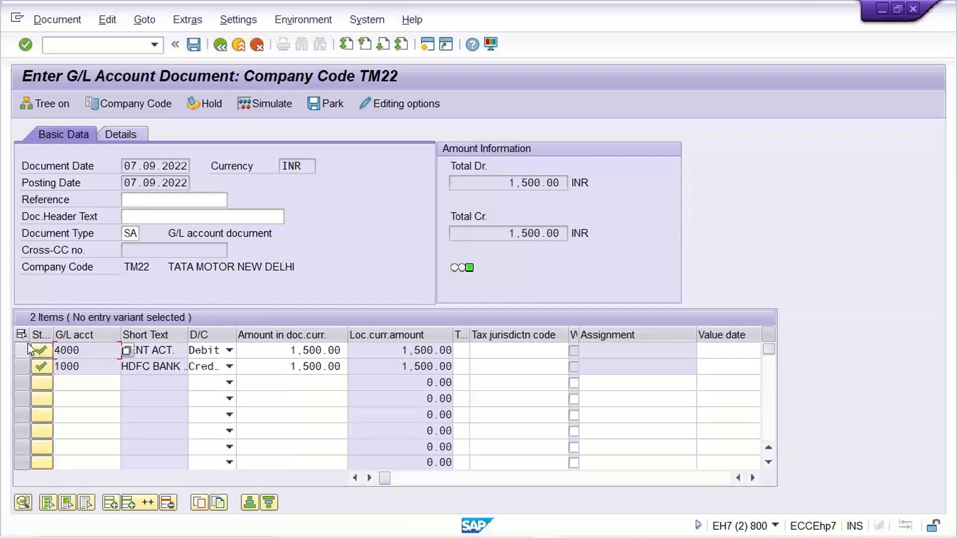
{"action": "left_click", "coordinate": [155, 45]}
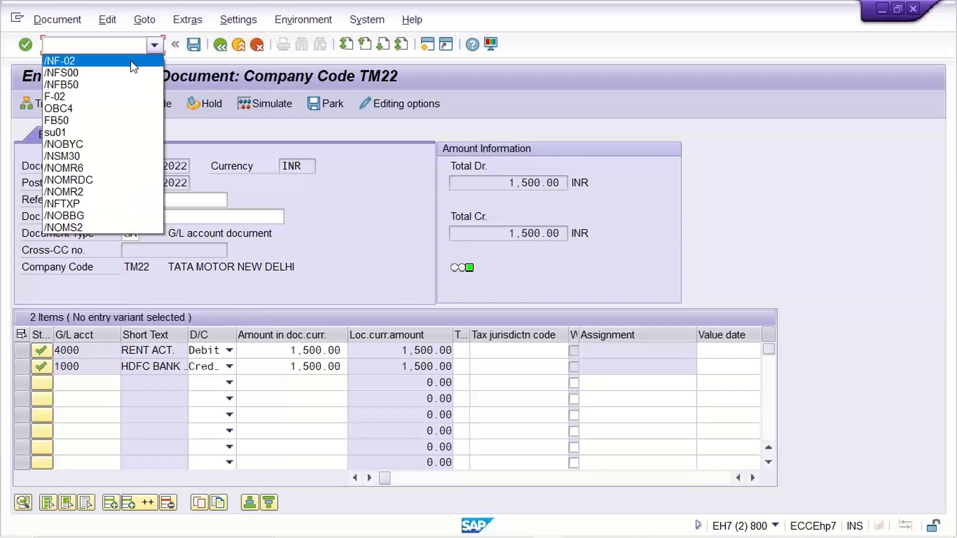
{"action": "left_click", "coordinate": [131, 61]}
{"action": "key", "text": "Return"}
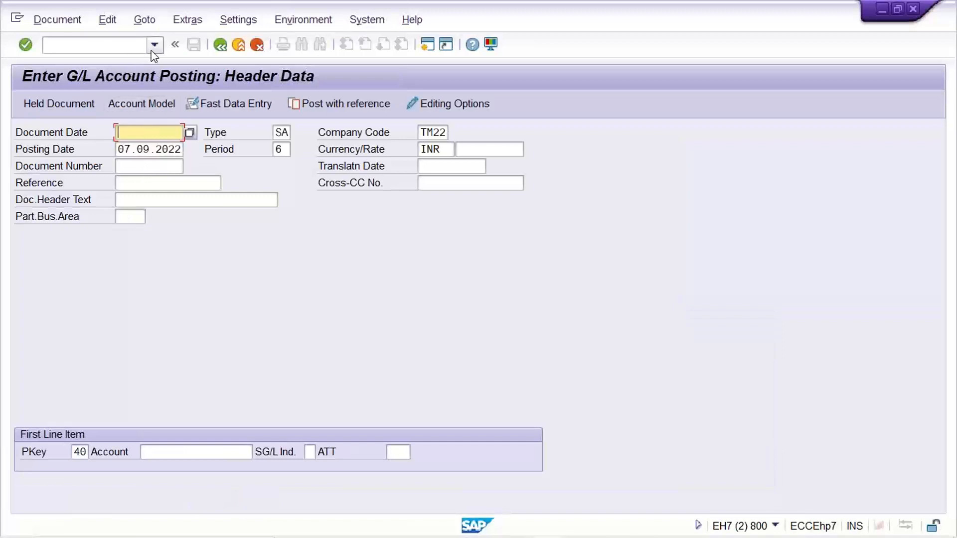
- Start a new FB50 posting and set its document date to 29.08.2022
{"action": "left_click", "coordinate": [154, 45]}
{"action": "left_click", "coordinate": [135, 85]}
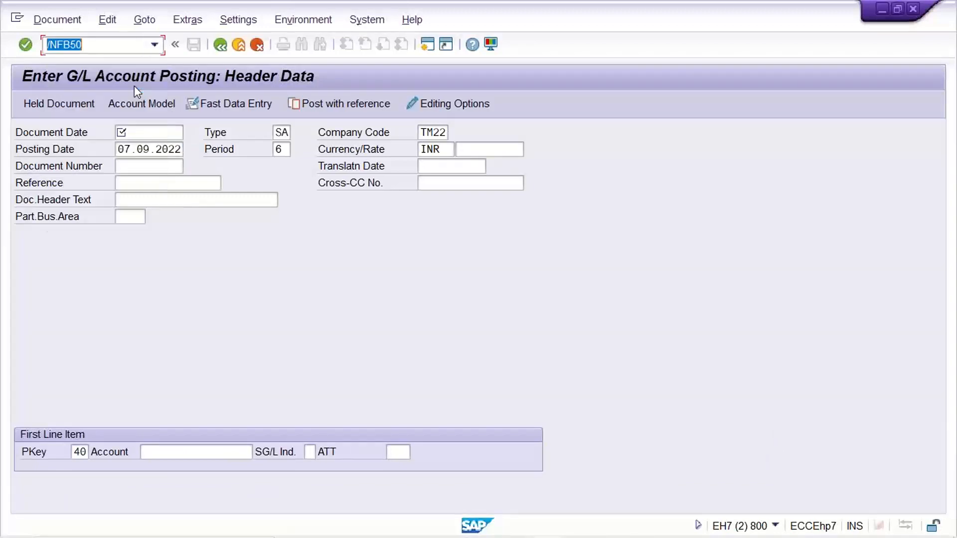
{"action": "key", "text": "Return"}
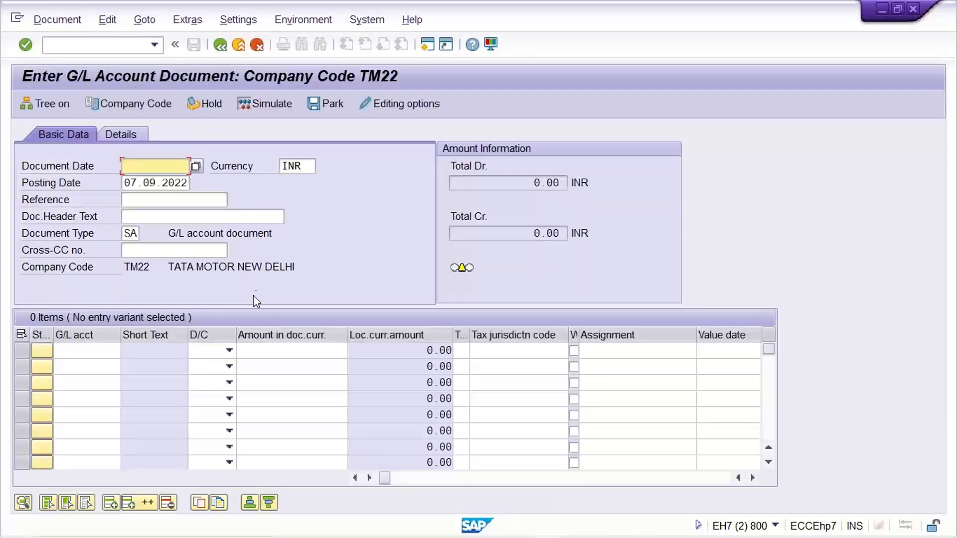
{"action": "key", "text": "BackSpace"}
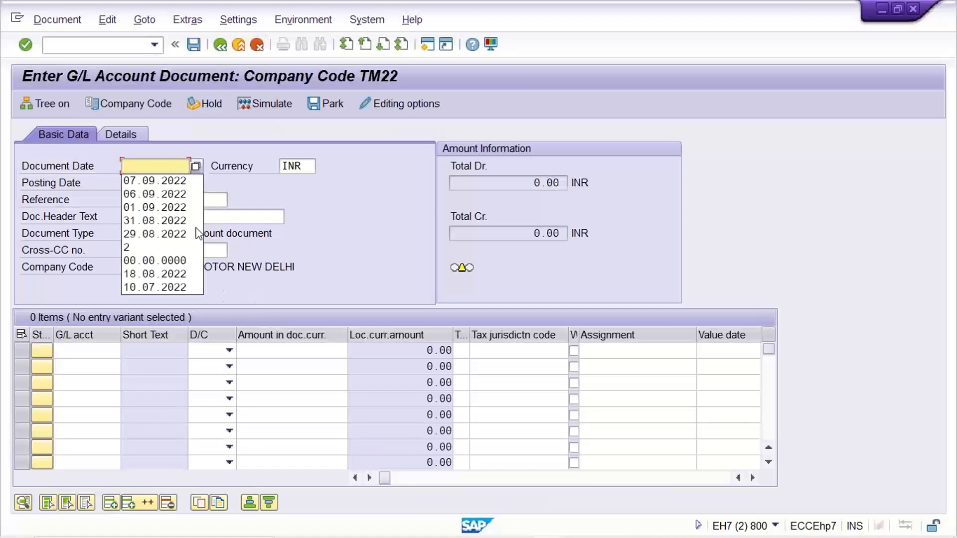
{"action": "left_click", "coordinate": [197, 229]}
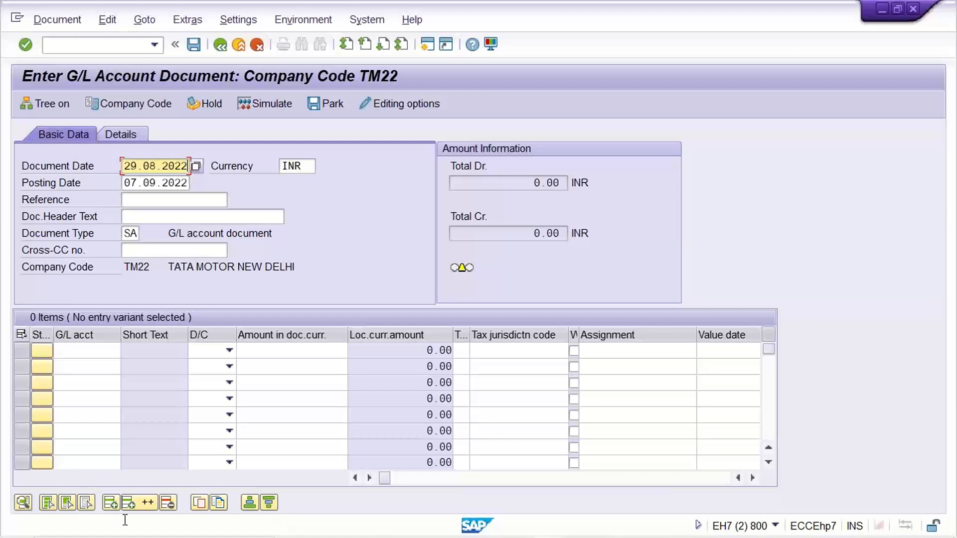
- Enter G/L account 4000 as the first item, a debit of 1500
{"action": "left_click", "coordinate": [80, 353]}
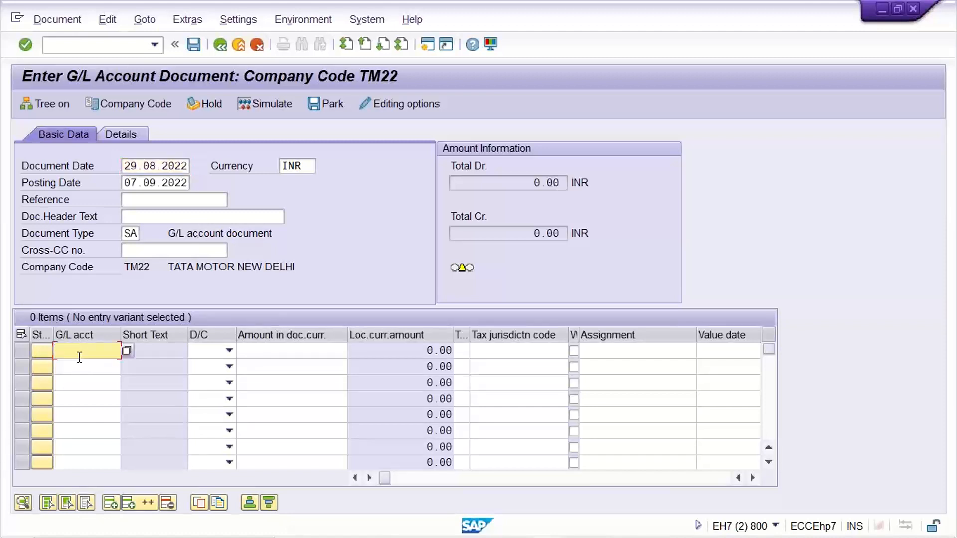
{"action": "type", "text": "4000"}
{"action": "key", "text": "Tab"}
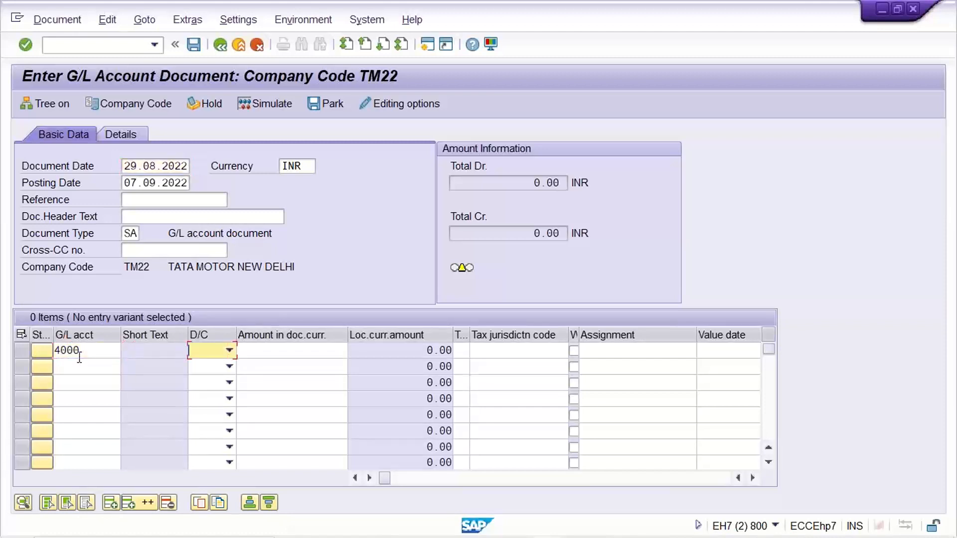
{"action": "key", "text": "d"}
{"action": "key", "text": "Tab"}
{"action": "type", "text": "150"}
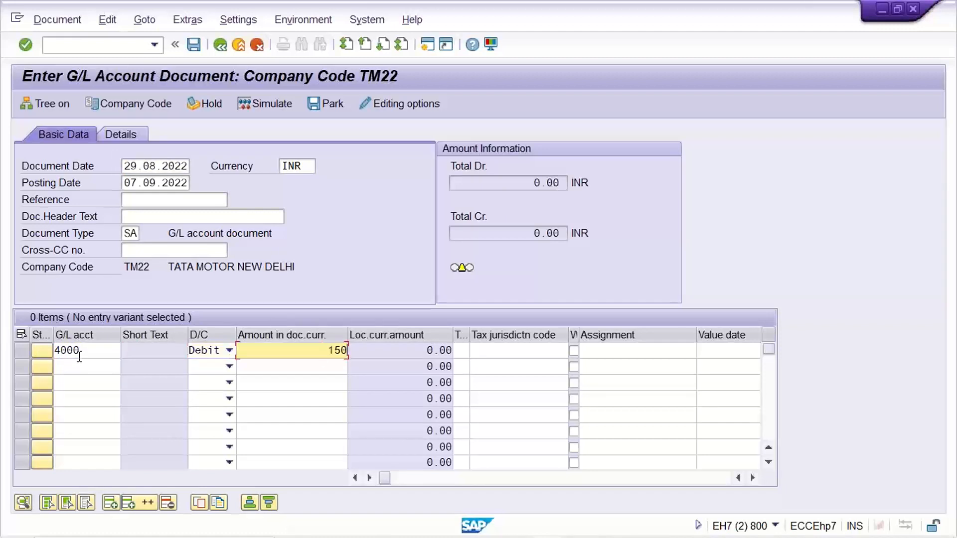
{"action": "type", "text": "0"}
{"action": "key", "text": "shift+Tab"}
{"action": "key", "text": "shift+Tab"}
- Enter G/L account 4001 as the second item, a debit of 2000
{"action": "key", "text": "Down"}
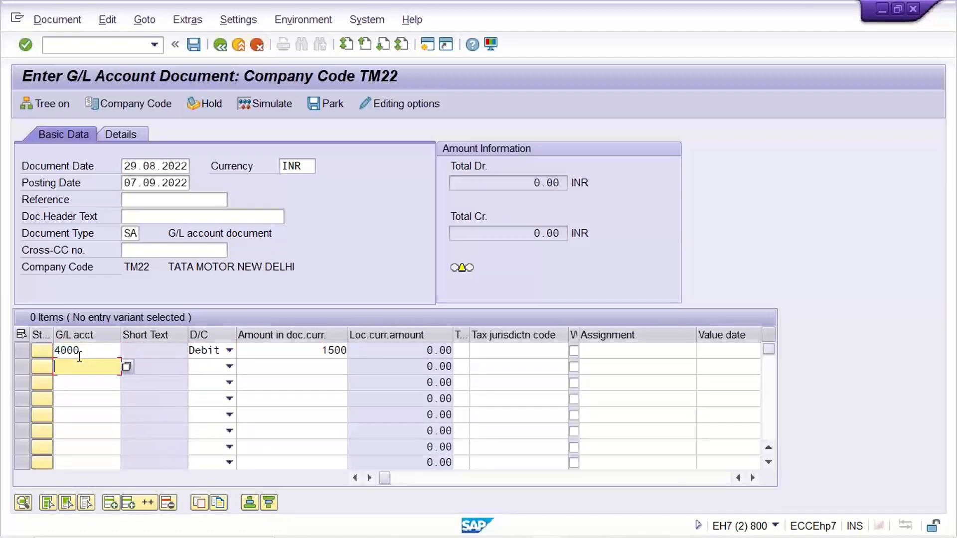
{"action": "type", "text": "1"}
{"action": "key", "text": "BackSpace"}
{"action": "type", "text": "4001"}
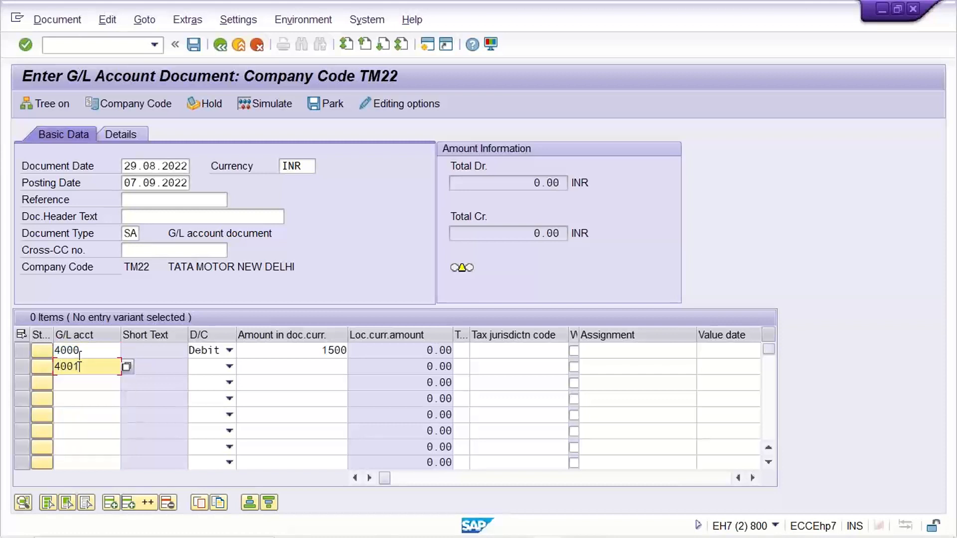
{"action": "key", "text": "Tab"}
{"action": "key", "text": "Down"}
{"action": "key", "text": "Tab"}
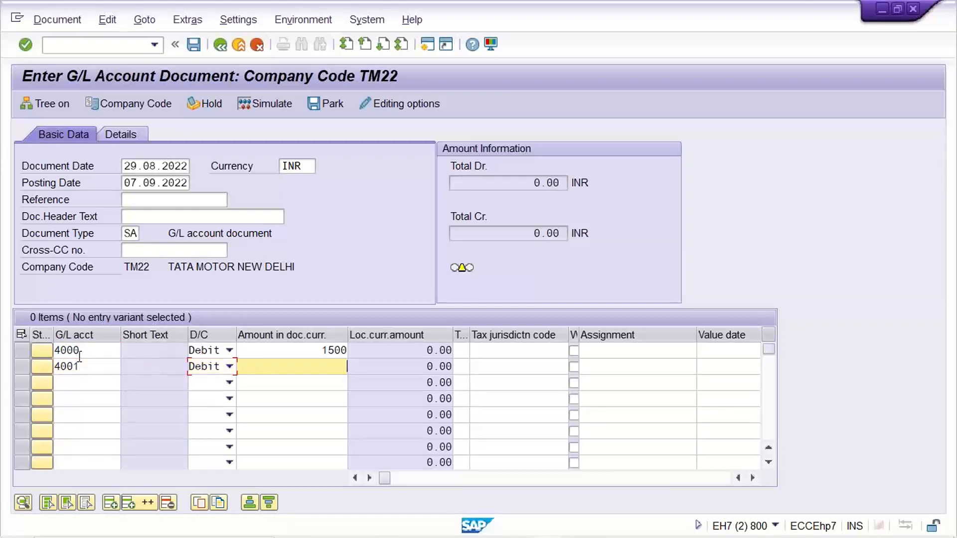
{"action": "type", "text": "2000"}
{"action": "key", "text": "shift+Tab"}
{"action": "key", "text": "shift+Tab"}
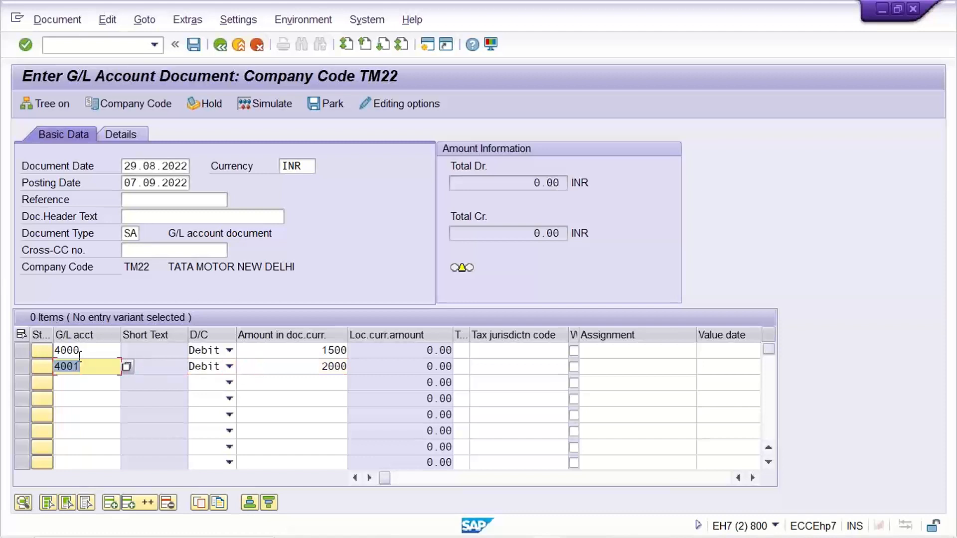
- Enter G/L account 1000 as the third item, a credit of 3500, and validate the line items
{"action": "key", "text": "Down"}
{"action": "type", "text": "1000"}
{"action": "key", "text": "Tab"}
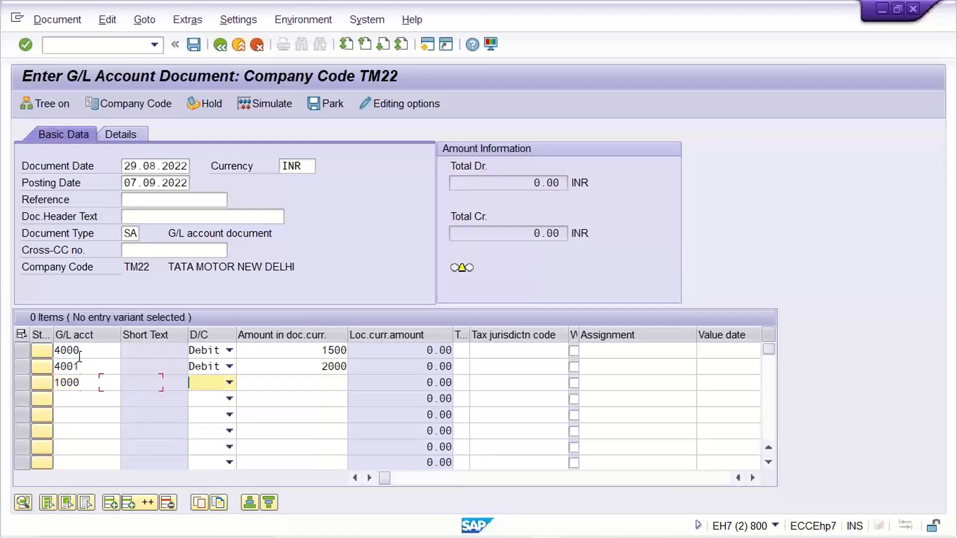
{"action": "key", "text": "Down"}
{"action": "key", "text": "Down"}
{"action": "key", "text": "Tab"}
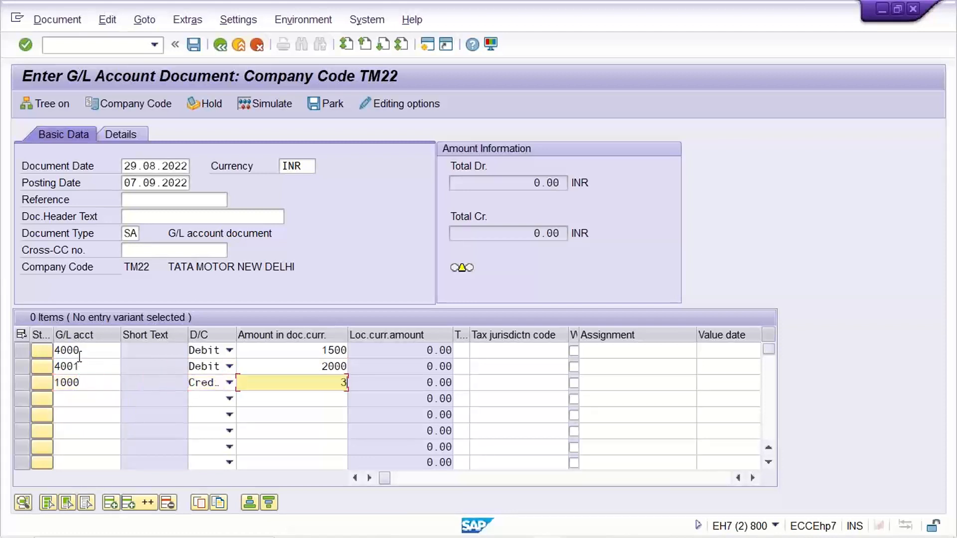
{"action": "type", "text": "3500"}
{"action": "key", "text": "Return"}
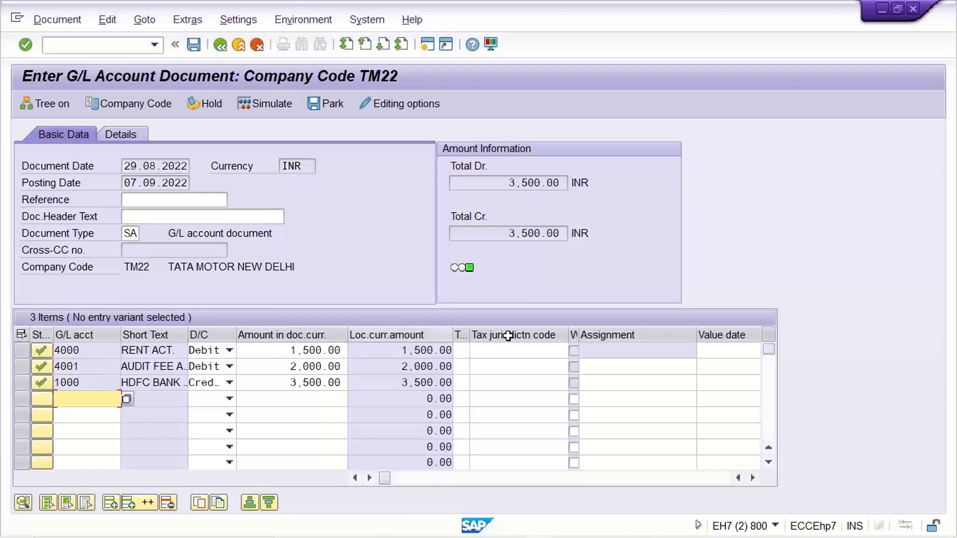
- Compare whether the Assignment field accepts entries on the rent, audit fee and HDFC bank line items
{"action": "left_click", "coordinate": [659, 349]}
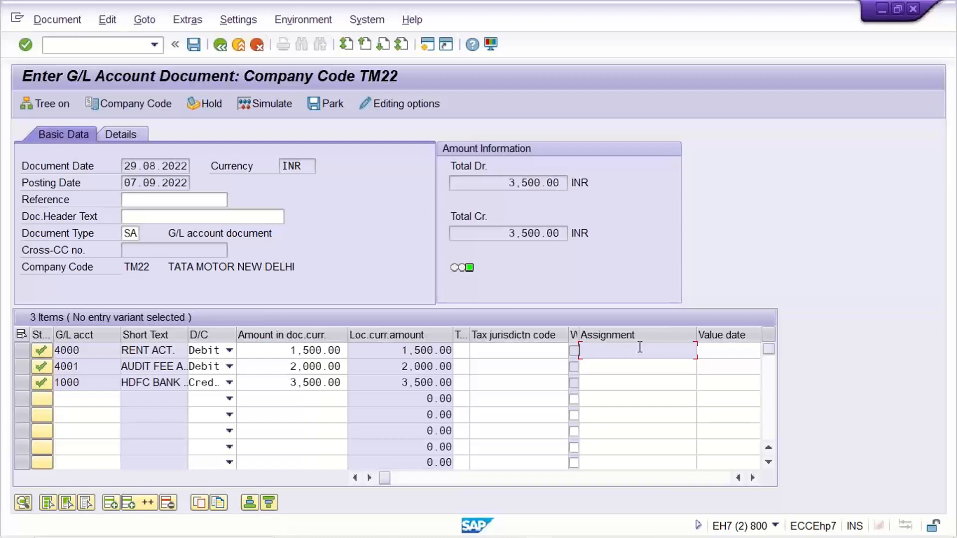
{"action": "left_click", "coordinate": [612, 366]}
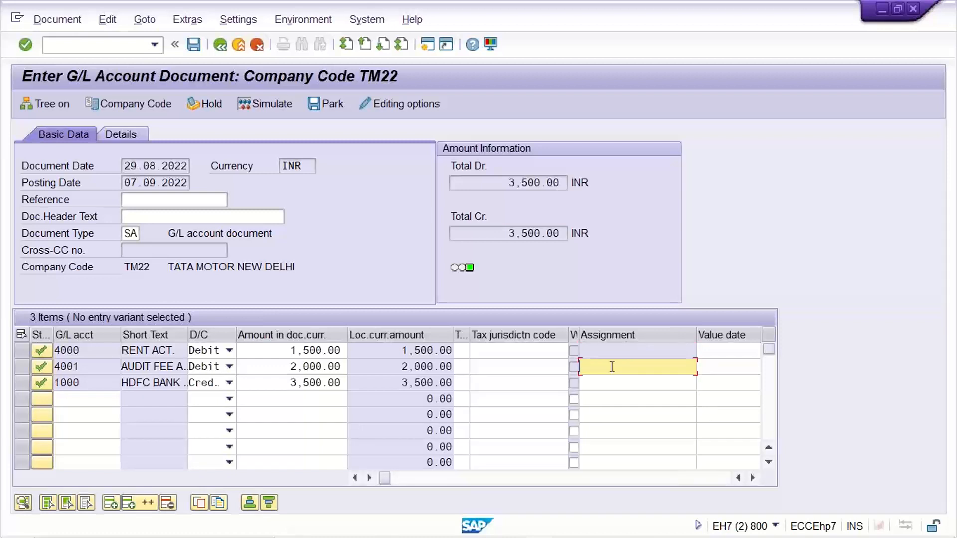
{"action": "left_click", "coordinate": [614, 383]}
{"action": "left_click", "coordinate": [615, 367]}
{"action": "left_click", "coordinate": [623, 349]}
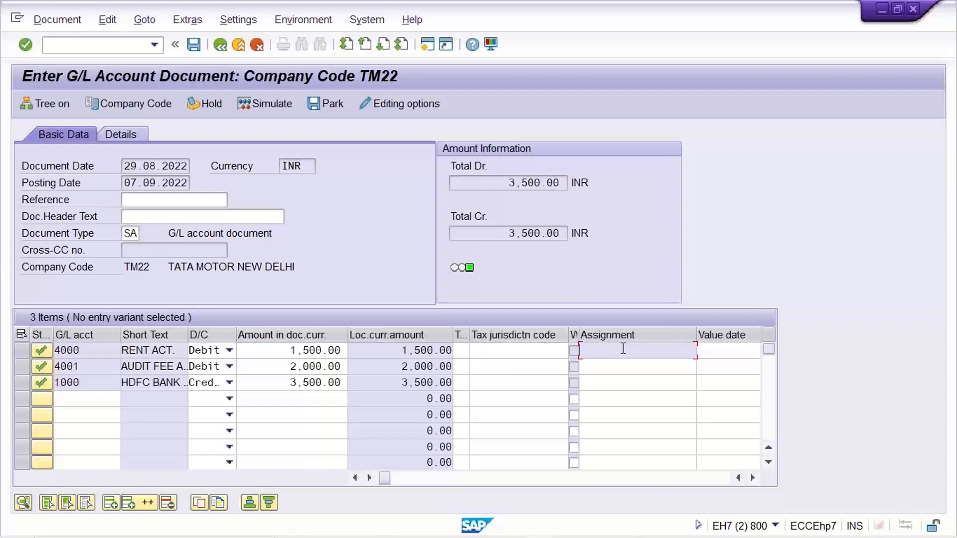
{"action": "left_click", "coordinate": [631, 334]}
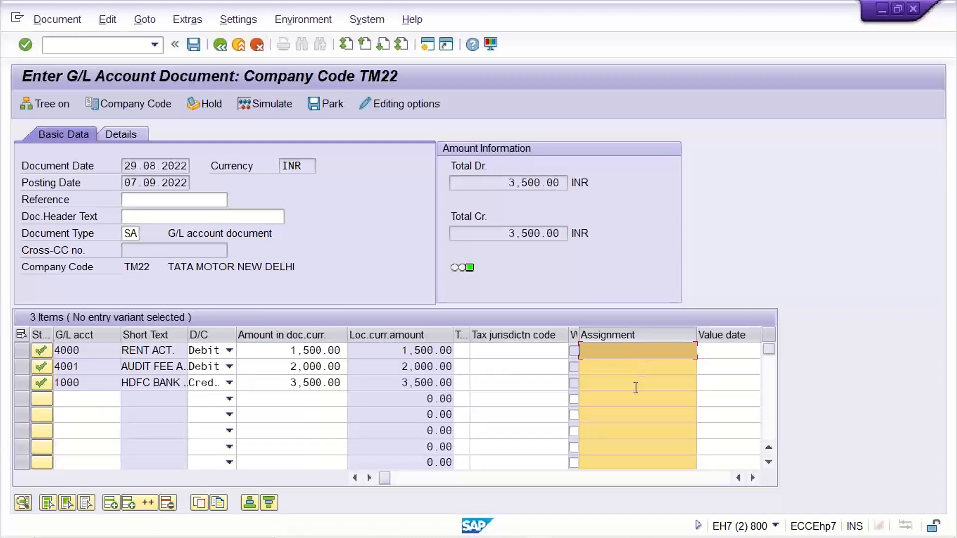
{"action": "left_click", "coordinate": [521, 351]}
{"action": "left_click", "coordinate": [637, 335]}
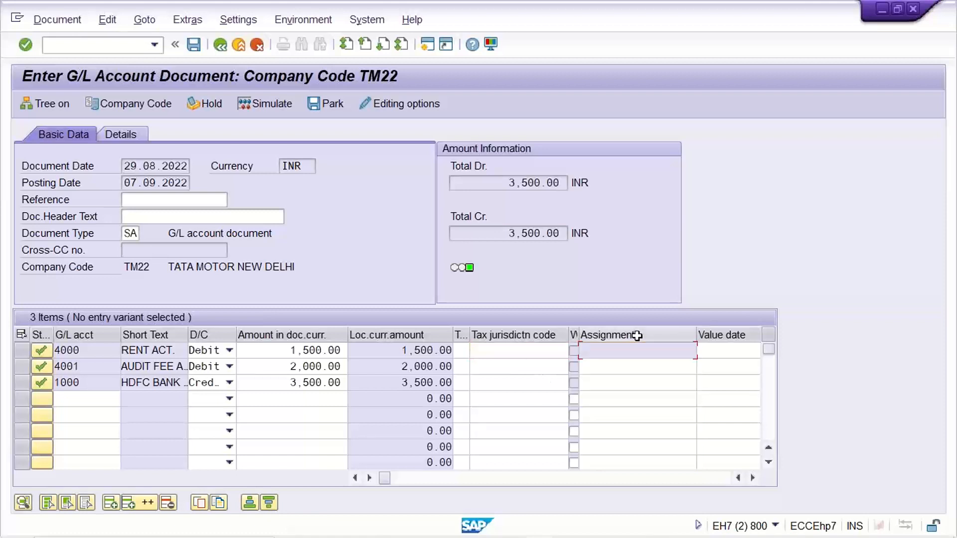
{"action": "left_click", "coordinate": [637, 336]}
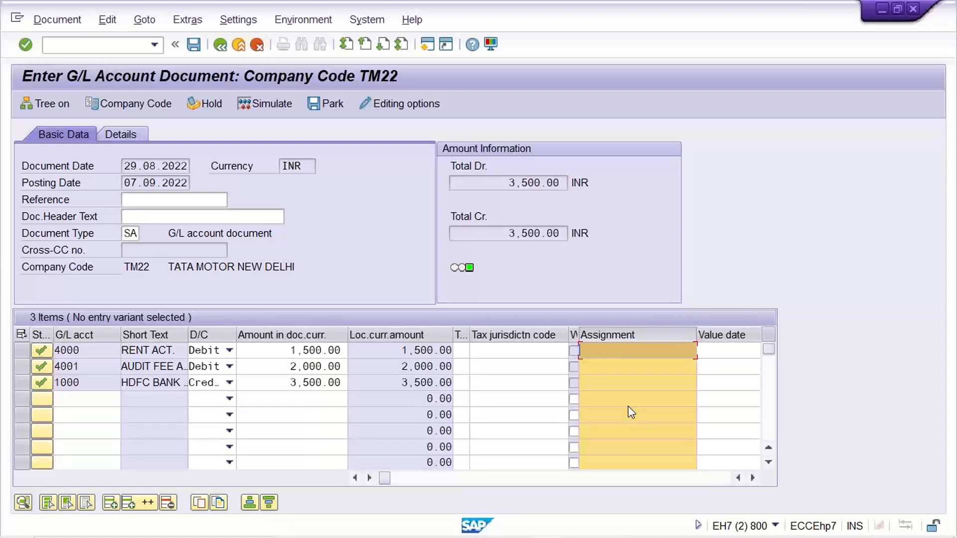
{"action": "left_click", "coordinate": [22, 350]}
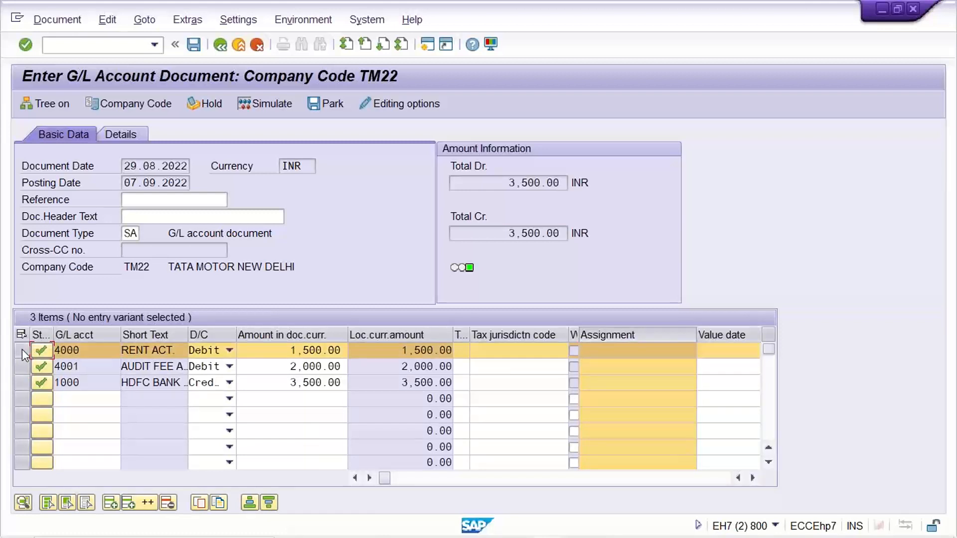
{"action": "left_click", "coordinate": [22, 350]}
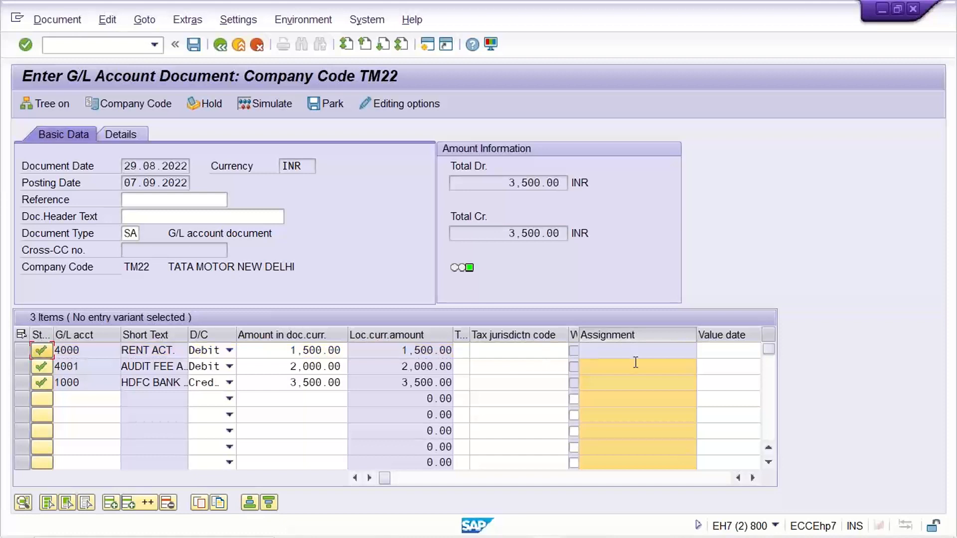
{"action": "left_click", "coordinate": [633, 336]}
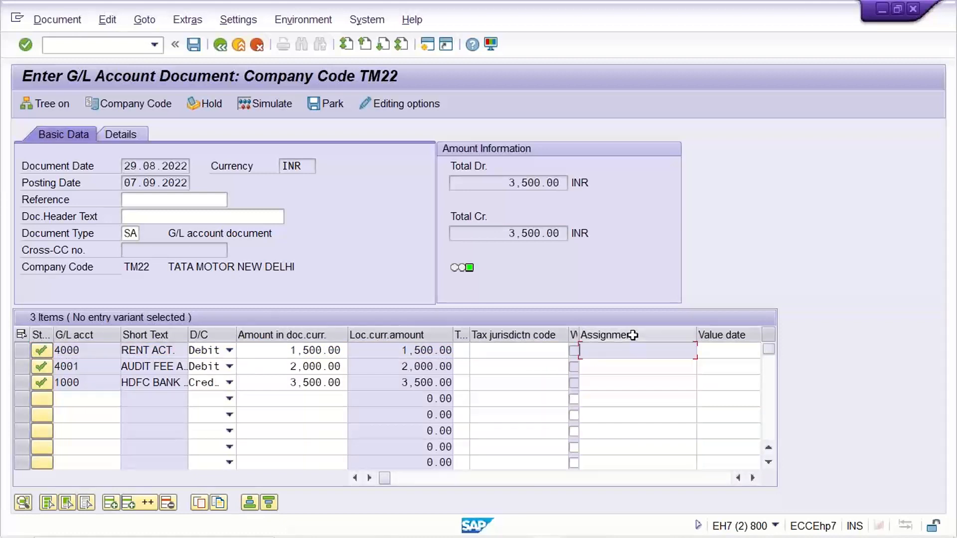
{"action": "left_click", "coordinate": [616, 369]}
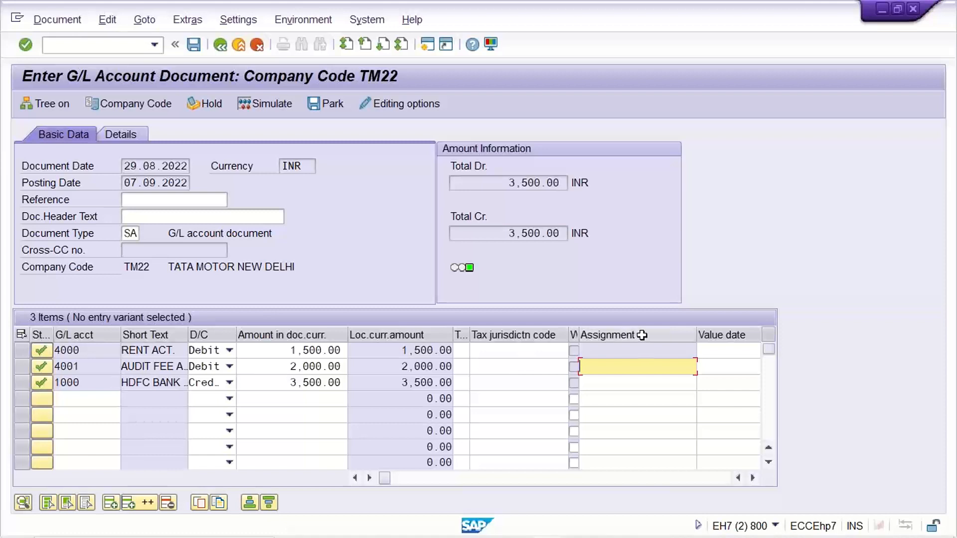
- Examine the Assignment column for G/L accounts 4000, 4001 and 1000 to see which lines are open for entry
{"action": "left_click", "coordinate": [633, 349]}
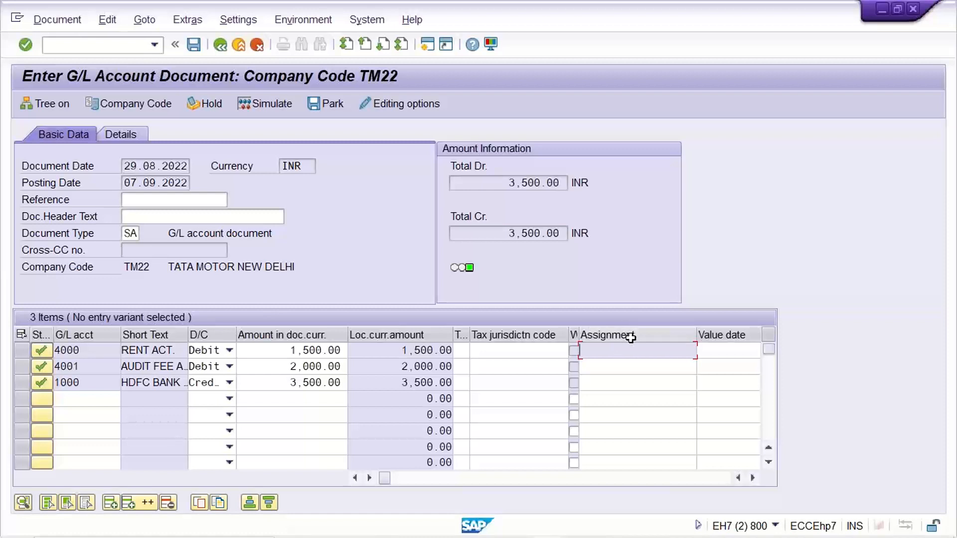
{"action": "left_click", "coordinate": [628, 333]}
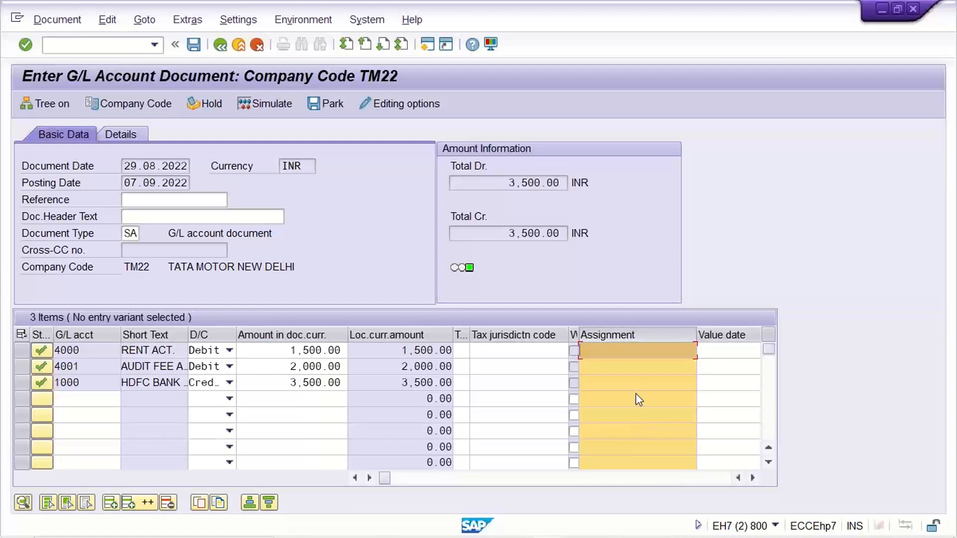
{"action": "left_click", "coordinate": [629, 333]}
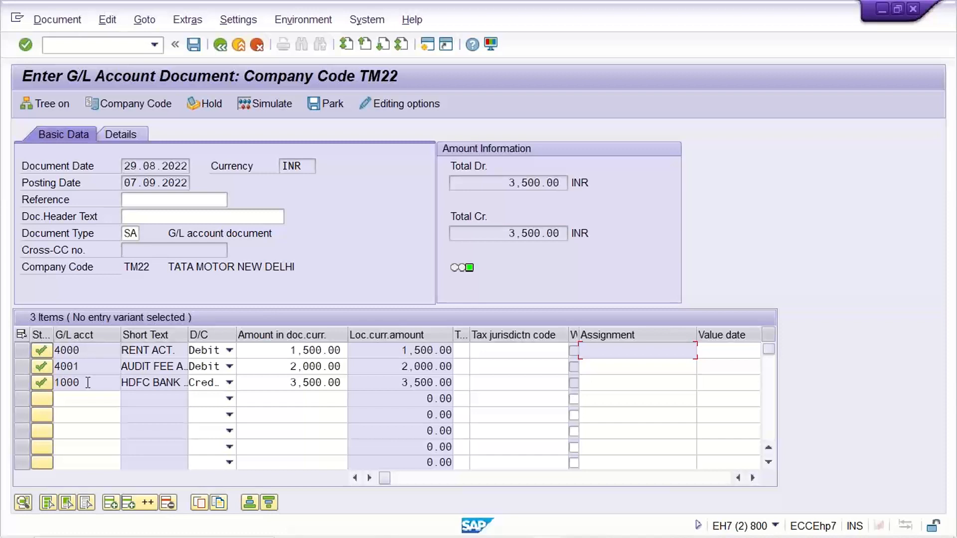
{"action": "left_click", "coordinate": [640, 366]}
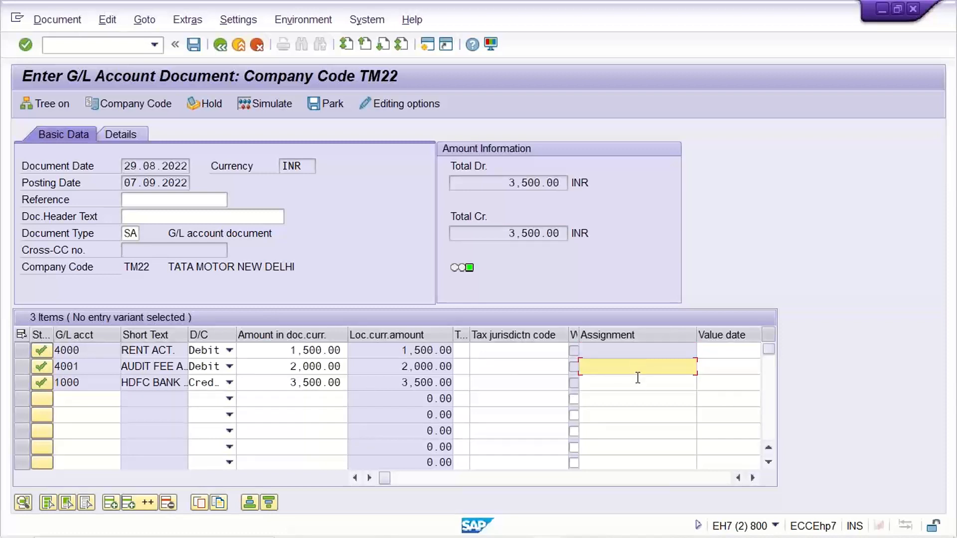
{"action": "left_click", "coordinate": [639, 378]}
{"action": "left_click", "coordinate": [642, 351]}
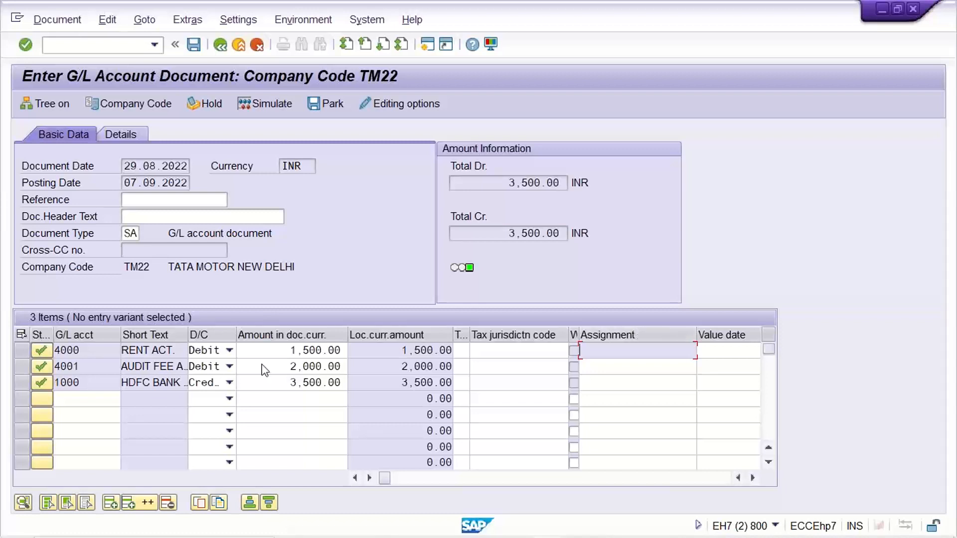
{"action": "left_click", "coordinate": [622, 366]}
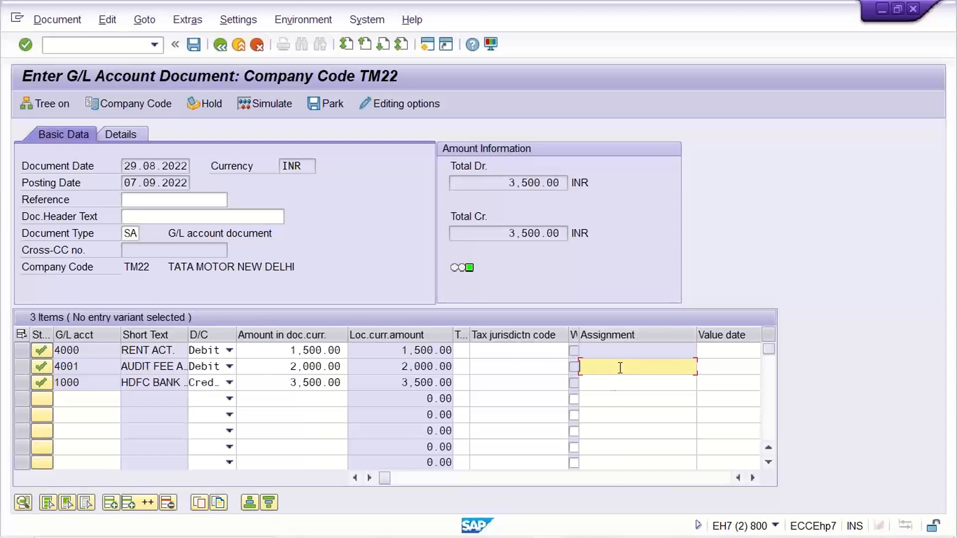
{"action": "left_click", "coordinate": [613, 386]}
{"action": "left_click", "coordinate": [612, 367]}
{"action": "left_click", "coordinate": [607, 398]}
{"action": "left_click", "coordinate": [605, 368]}
{"action": "left_click", "coordinate": [604, 382]}
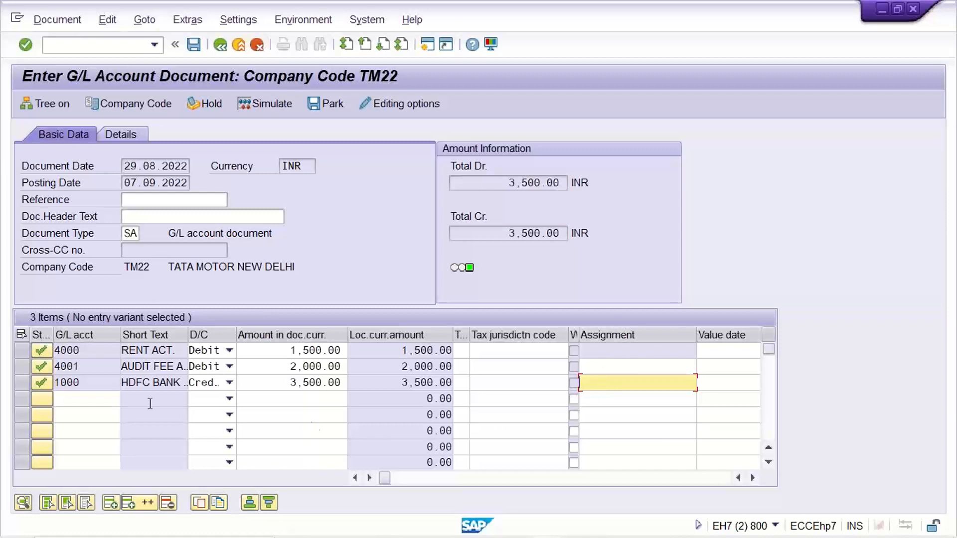
{"action": "left_click", "coordinate": [126, 368]}
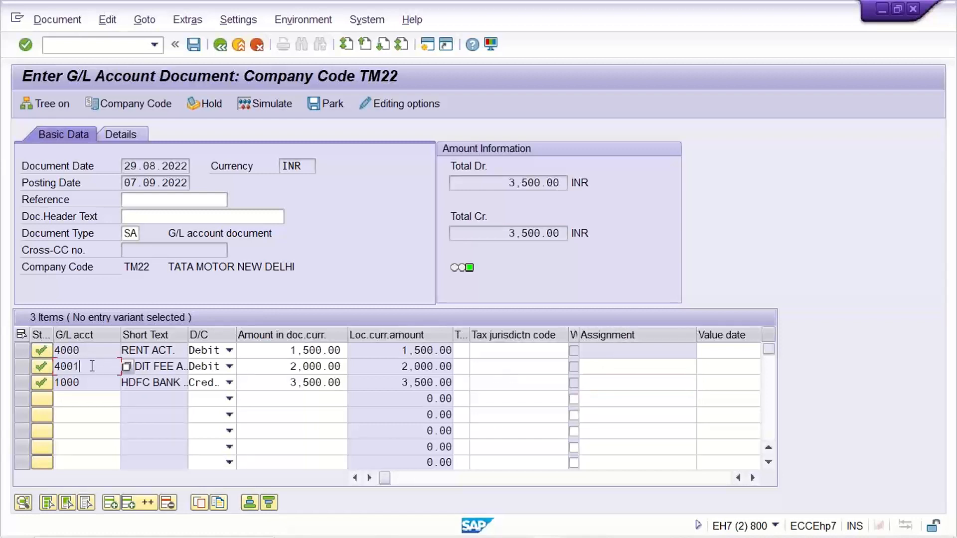
{"action": "left_click", "coordinate": [83, 385]}
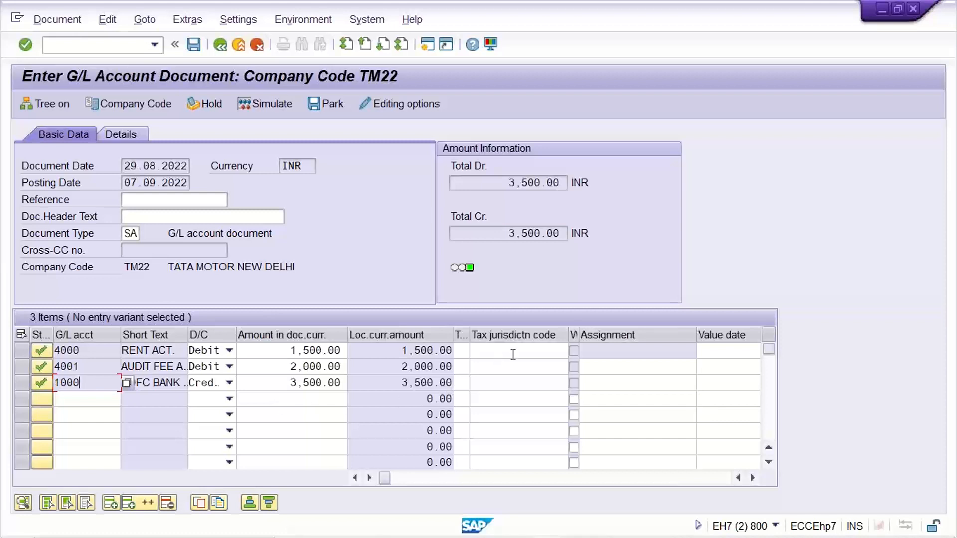
{"action": "left_click", "coordinate": [608, 352]}
- Simulate the G/L document with the rent, audit fee and HDFC bank lines and post it
{"action": "left_click", "coordinate": [95, 351]}
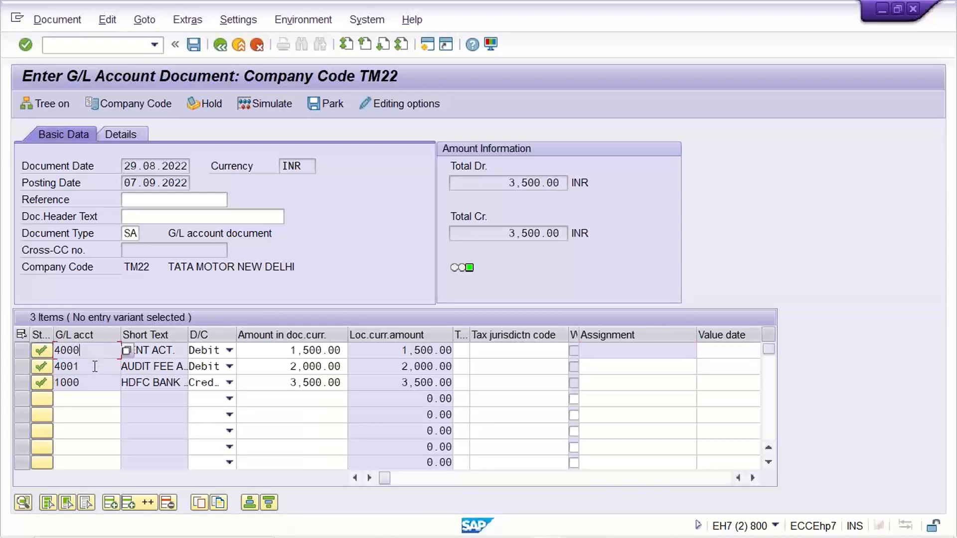
{"action": "left_click", "coordinate": [95, 367]}
{"action": "left_click", "coordinate": [93, 382]}
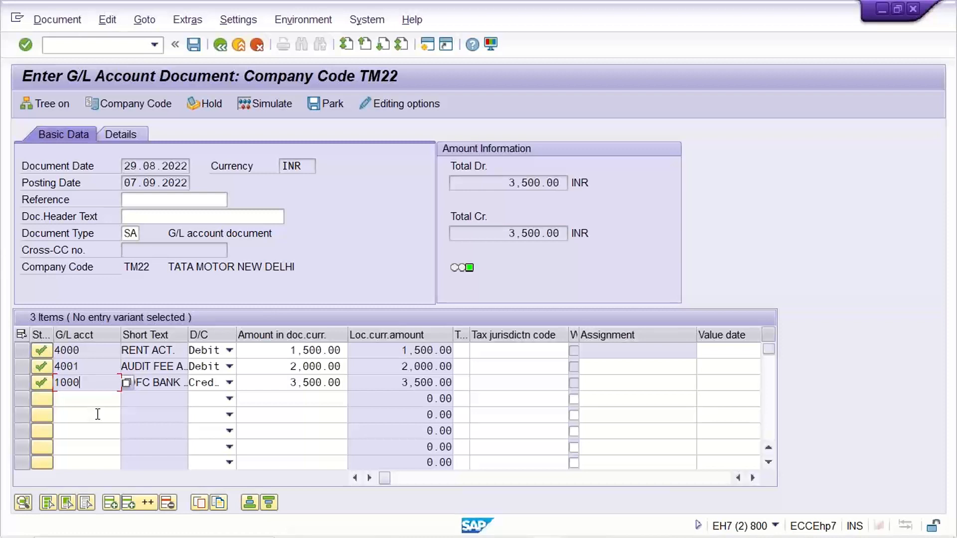
{"action": "left_click", "coordinate": [269, 107]}
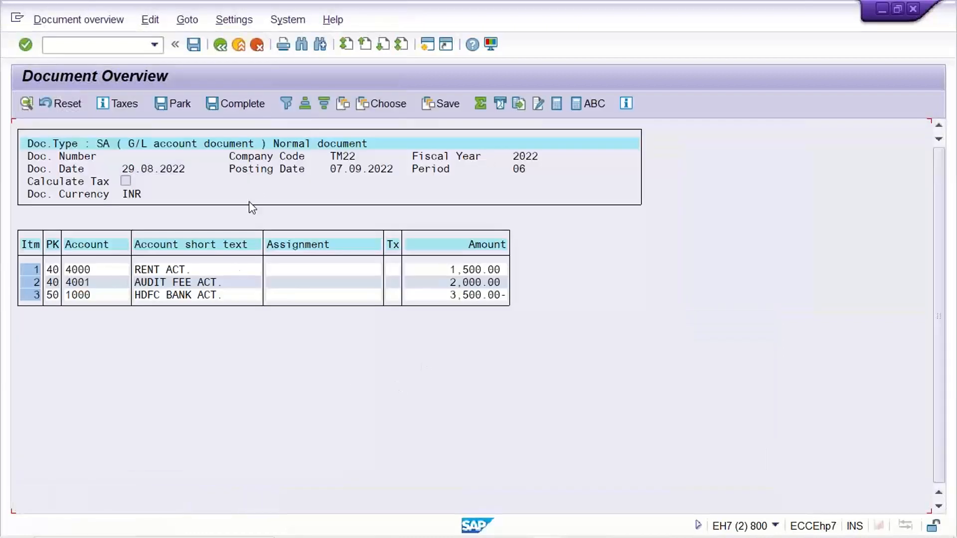
{"action": "left_click", "coordinate": [194, 46]}
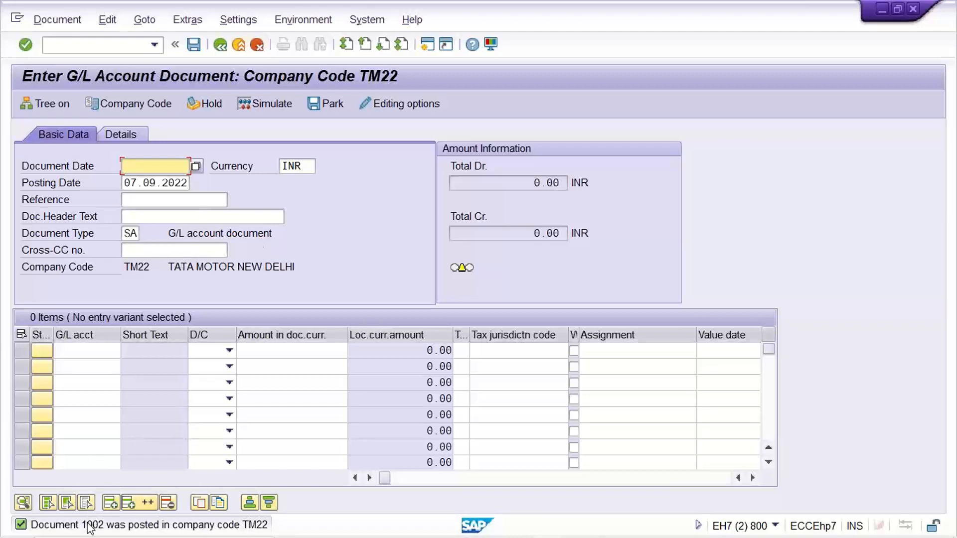
- Run transaction FBL3N to list the open items of G/L account 1000 in company code TM22
{"action": "left_click", "coordinate": [82, 44]}
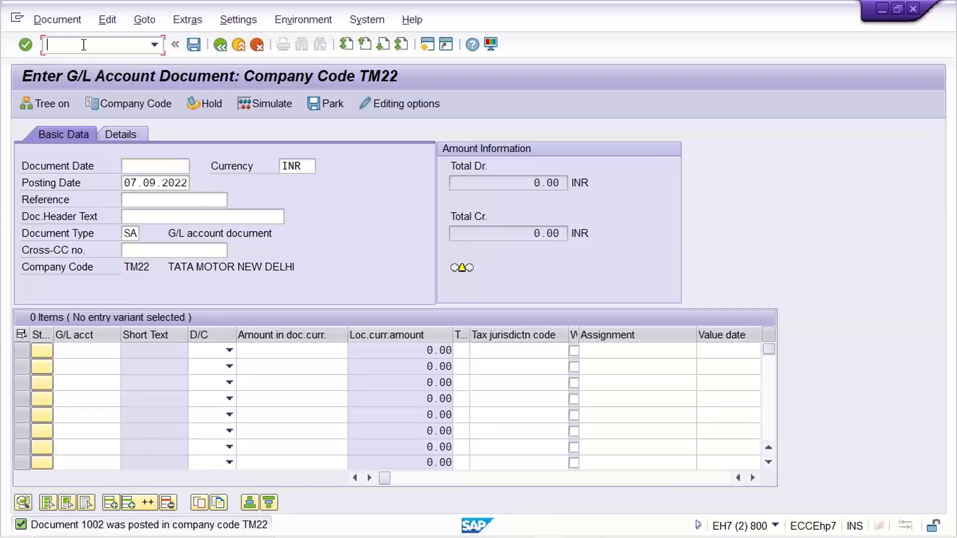
{"action": "type", "text": "/N"}
{"action": "type", "text": "FB0"}
{"action": "key", "text": "BackSpace"}
{"action": "type", "text": "L3N"}
{"action": "key", "text": "Return"}
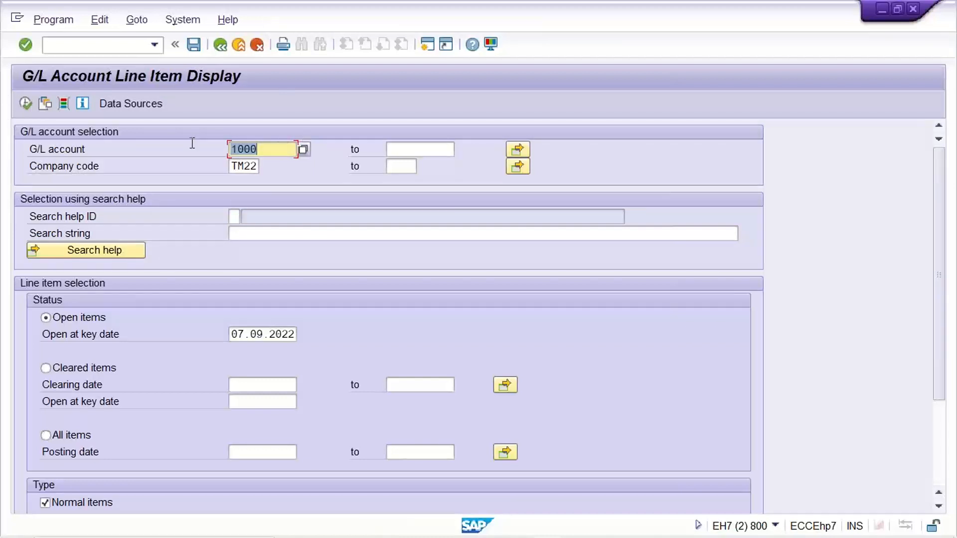
{"action": "left_click", "coordinate": [25, 103]}
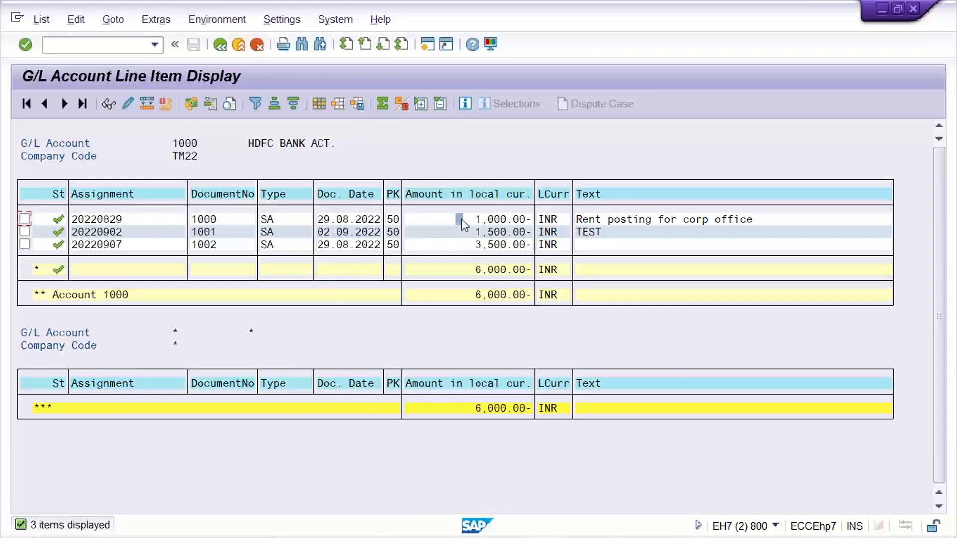
- Open the bank line item of document 1001, view the document's data entry view, and return to the list
{"action": "left_click", "coordinate": [474, 274]}
{"action": "left_click", "coordinate": [448, 272]}
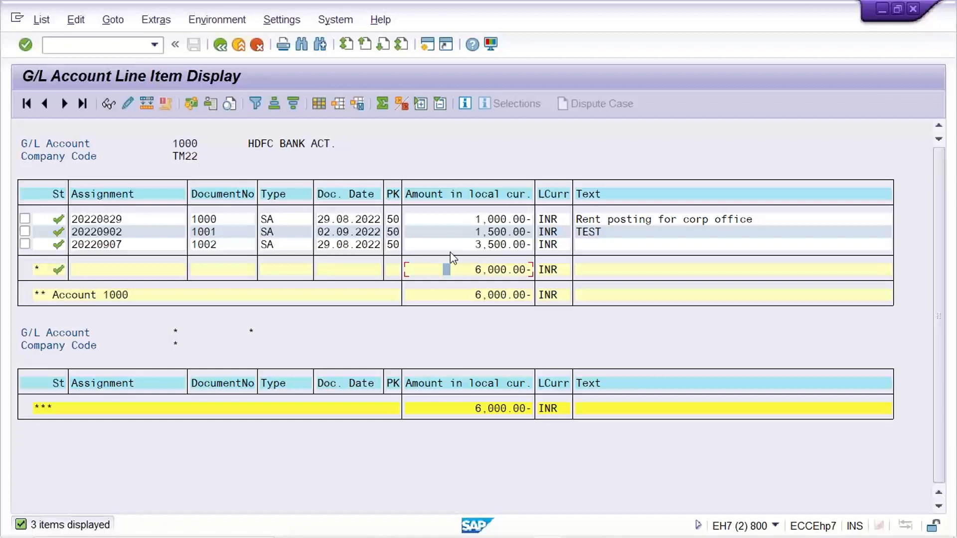
{"action": "left_click", "coordinate": [238, 234]}
{"action": "left_click", "coordinate": [469, 233]}
{"action": "left_click", "coordinate": [474, 234]}
{"action": "double_click", "coordinate": [459, 235]}
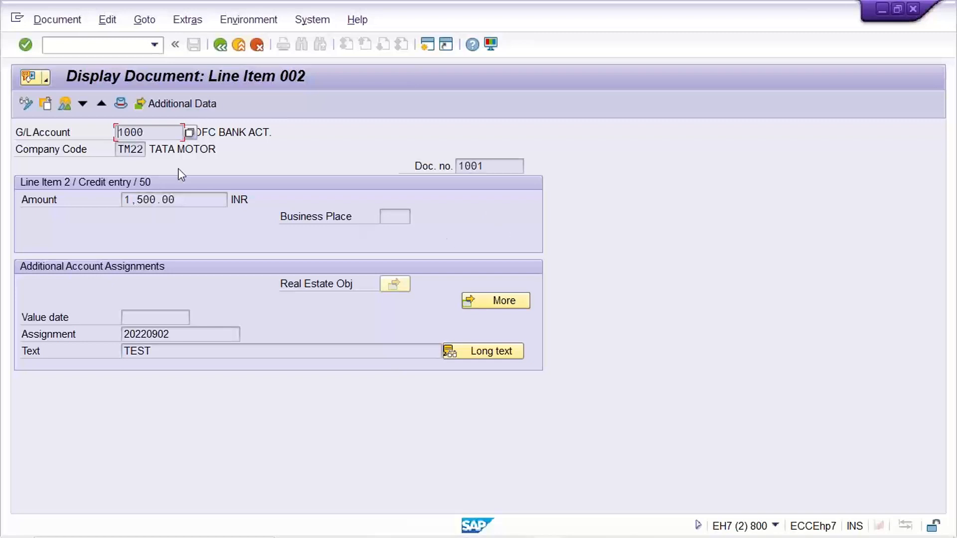
{"action": "left_click", "coordinate": [64, 103]}
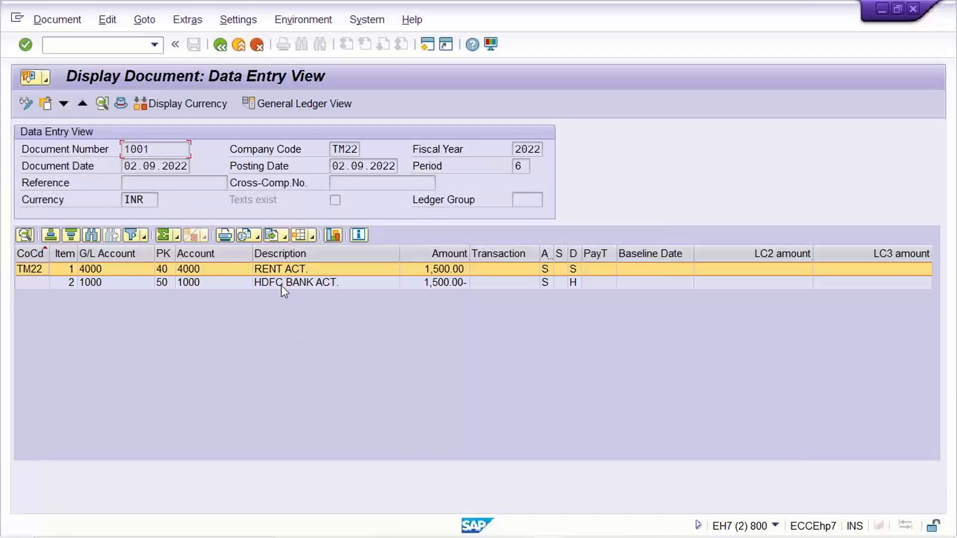
{"action": "left_click", "coordinate": [281, 284]}
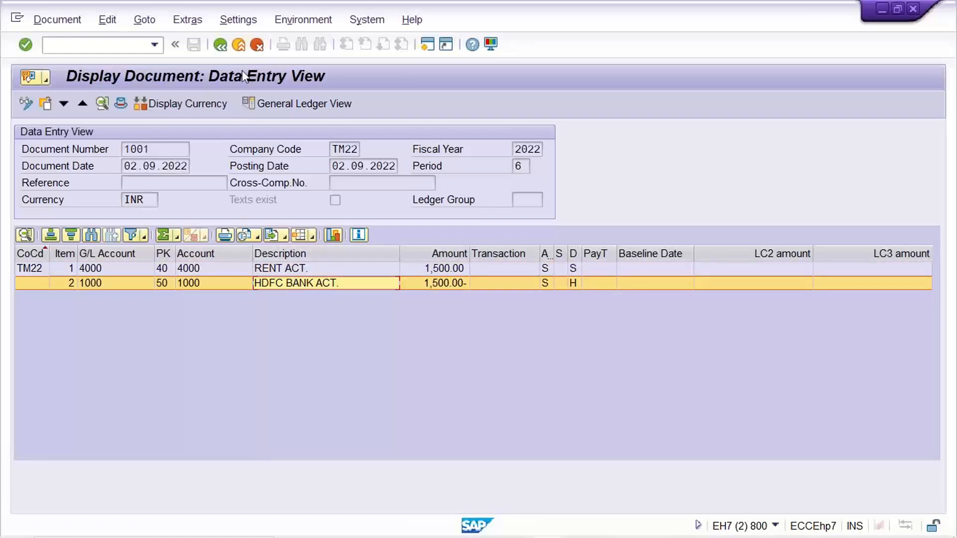
{"action": "left_click", "coordinate": [222, 49]}
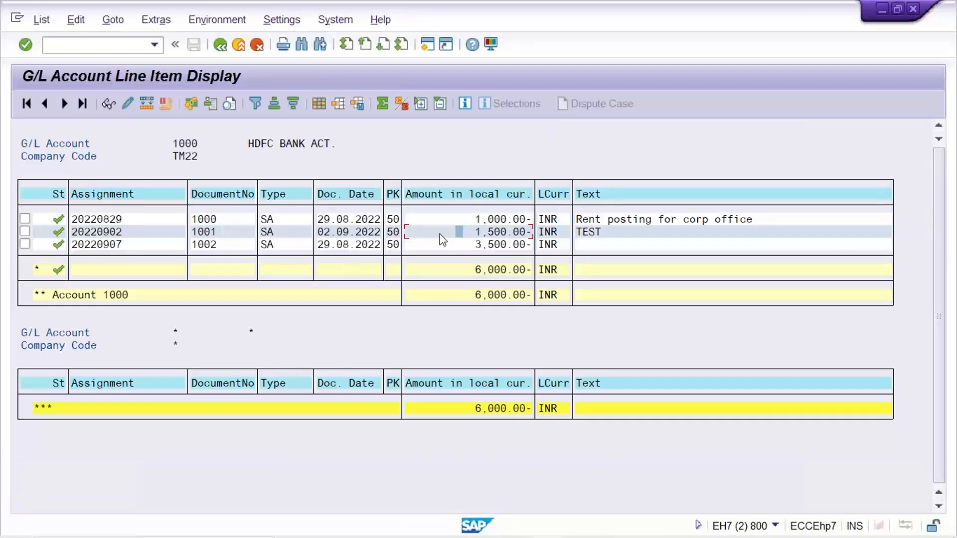
- Check which fields of document 1001's bank line item are editable in change mode, and exit without saving
{"action": "double_click", "coordinate": [440, 234]}
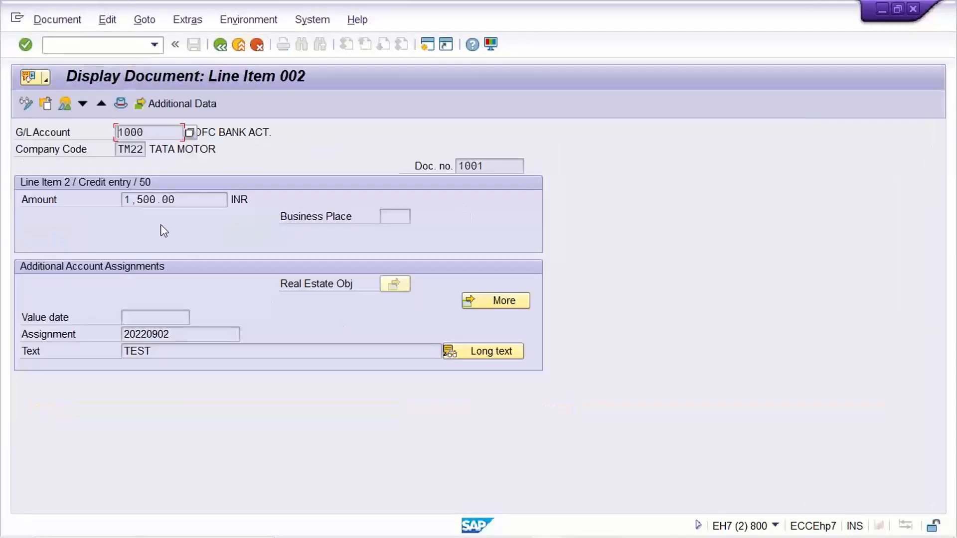
{"action": "left_click", "coordinate": [184, 200]}
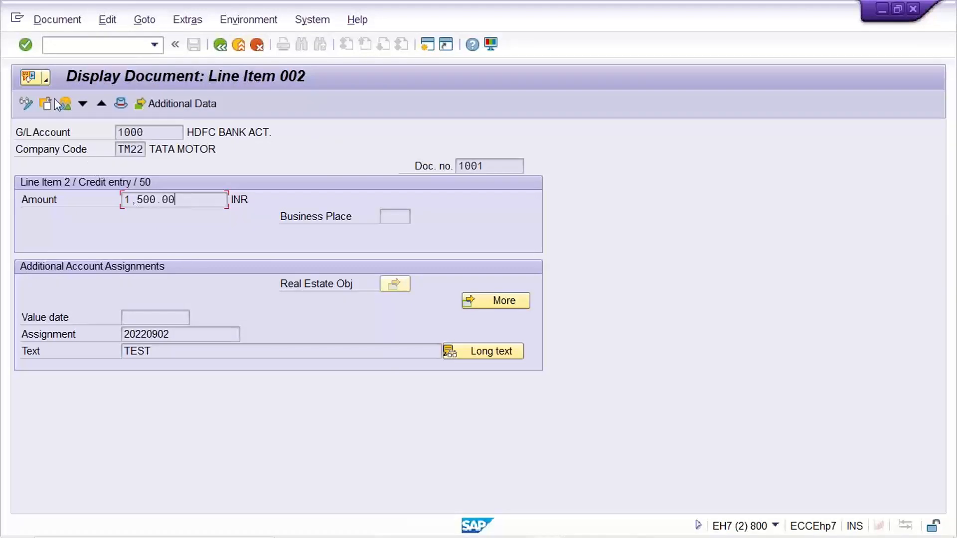
{"action": "left_click", "coordinate": [26, 105]}
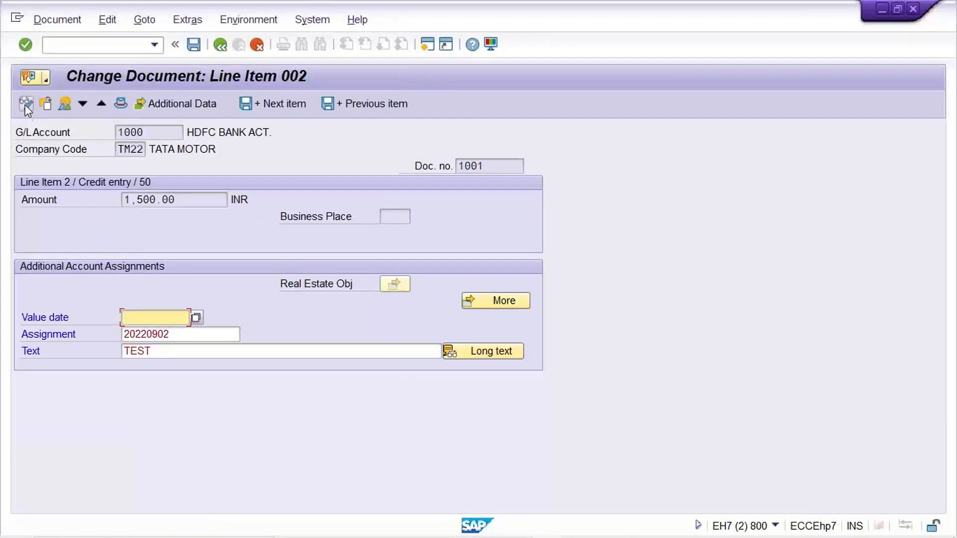
{"action": "left_click", "coordinate": [198, 335]}
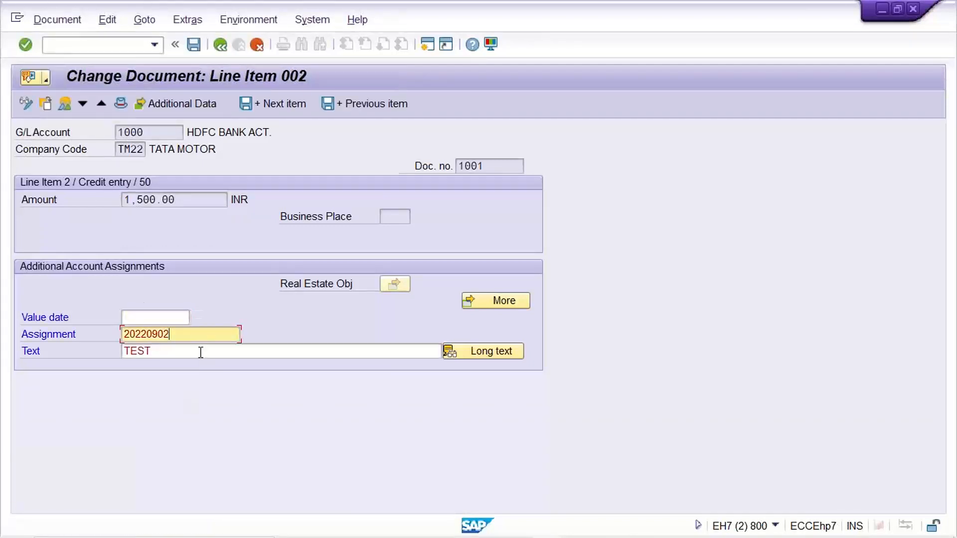
{"action": "left_click", "coordinate": [198, 352]}
{"action": "left_click", "coordinate": [193, 330]}
{"action": "left_click", "coordinate": [194, 346]}
{"action": "left_click", "coordinate": [197, 330]}
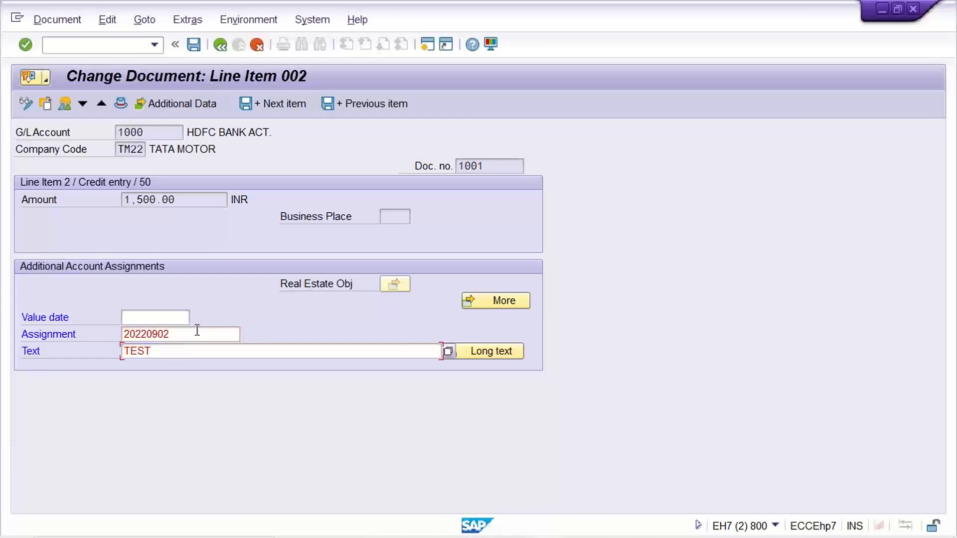
{"action": "left_click", "coordinate": [202, 349]}
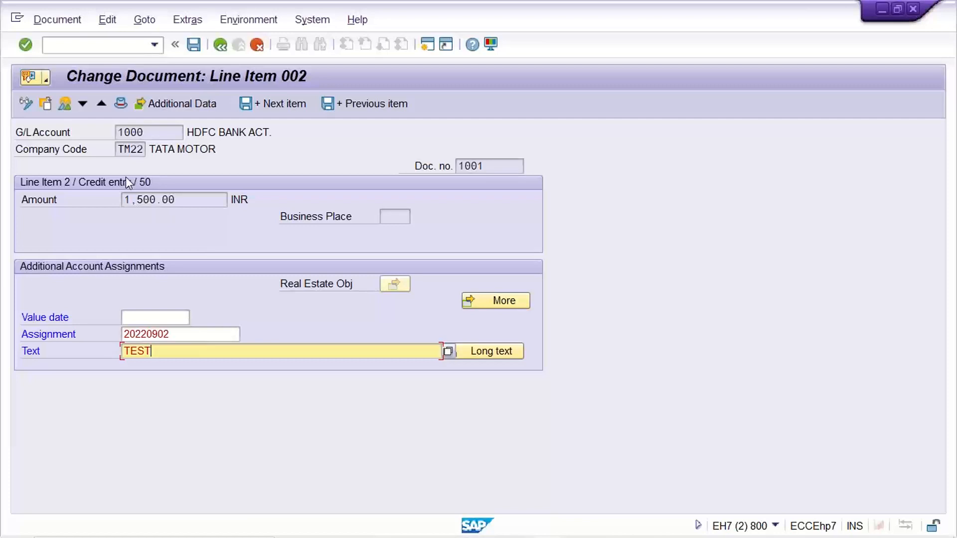
{"action": "left_click", "coordinate": [257, 45]}
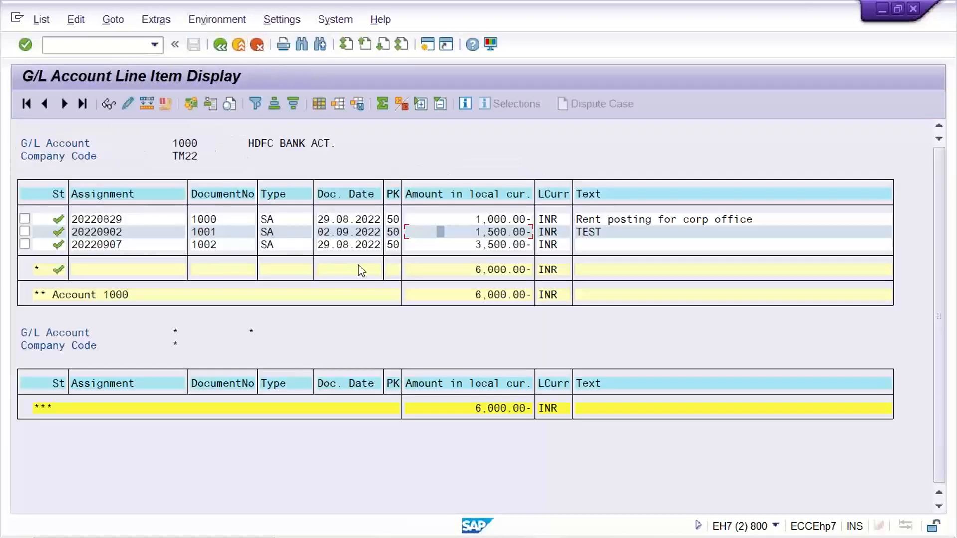
- Review the rent and HDFC bank entries of document 1001 in the data entry view, and return to the list
{"action": "left_click", "coordinate": [478, 231]}
{"action": "left_click", "coordinate": [459, 230]}
{"action": "left_click", "coordinate": [468, 278]}
{"action": "left_click", "coordinate": [463, 233]}
{"action": "left_click", "coordinate": [452, 233]}
{"action": "double_click", "coordinate": [454, 234]}
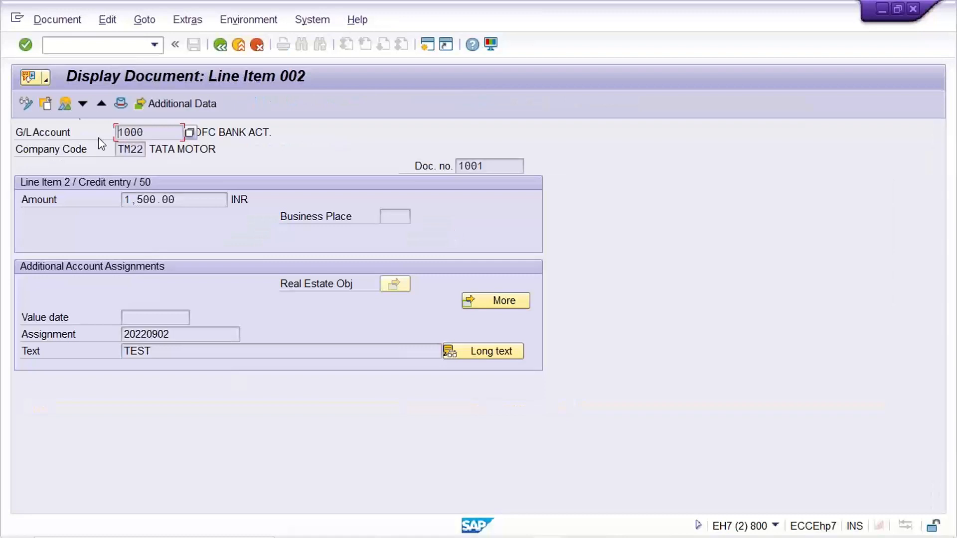
{"action": "left_click", "coordinate": [67, 106]}
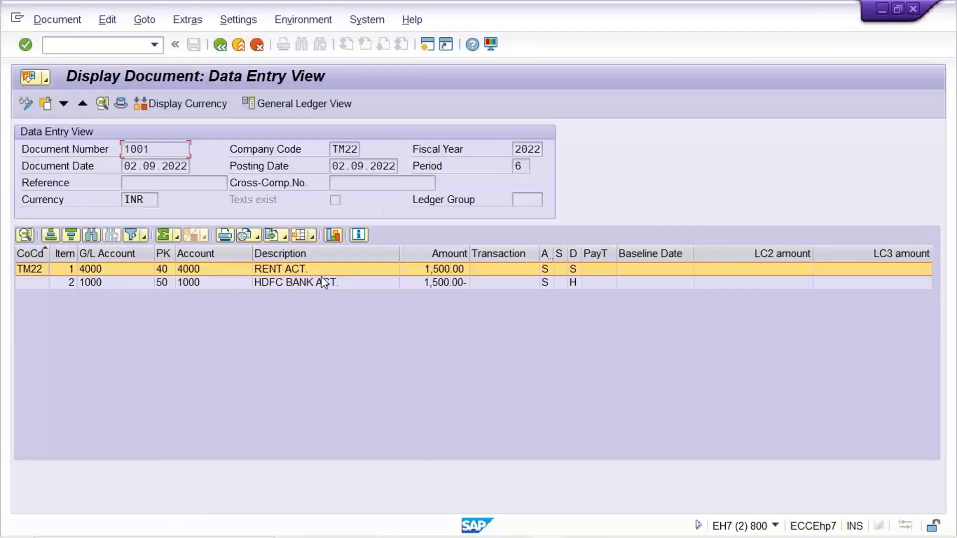
{"action": "left_click", "coordinate": [327, 283]}
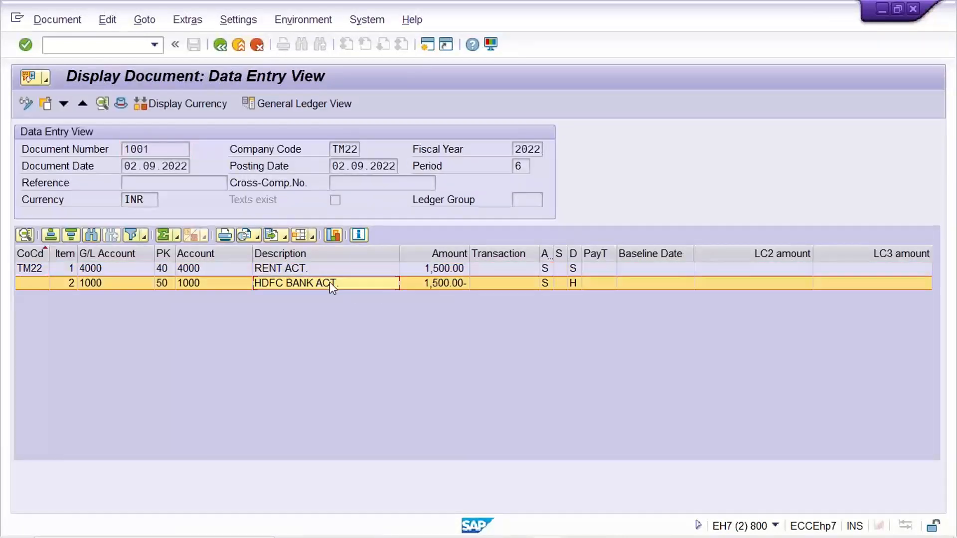
{"action": "left_click", "coordinate": [331, 270]}
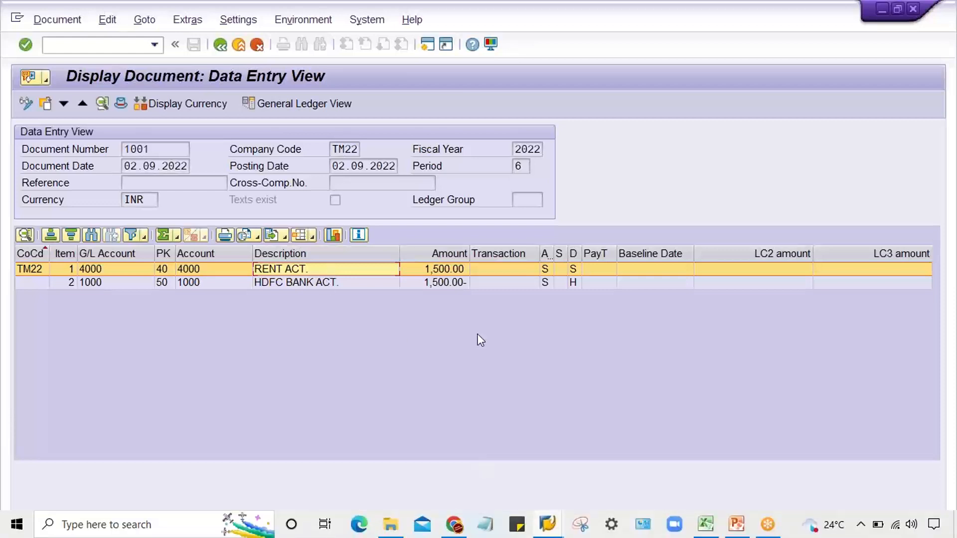
{"action": "left_click", "coordinate": [221, 49]}
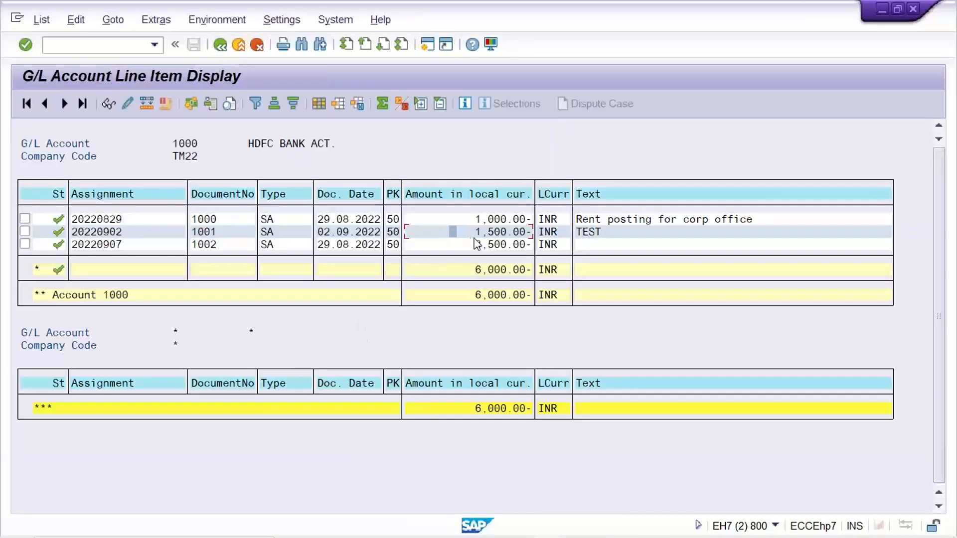
- Select the row of document 1001 in the HDFC bank line item list
{"action": "left_click", "coordinate": [471, 232]}
{"action": "left_click", "coordinate": [25, 231]}
{"action": "left_click", "coordinate": [475, 236]}
{"action": "left_click", "coordinate": [229, 235]}
{"action": "left_click", "coordinate": [214, 233]}
{"action": "left_click", "coordinate": [227, 232]}
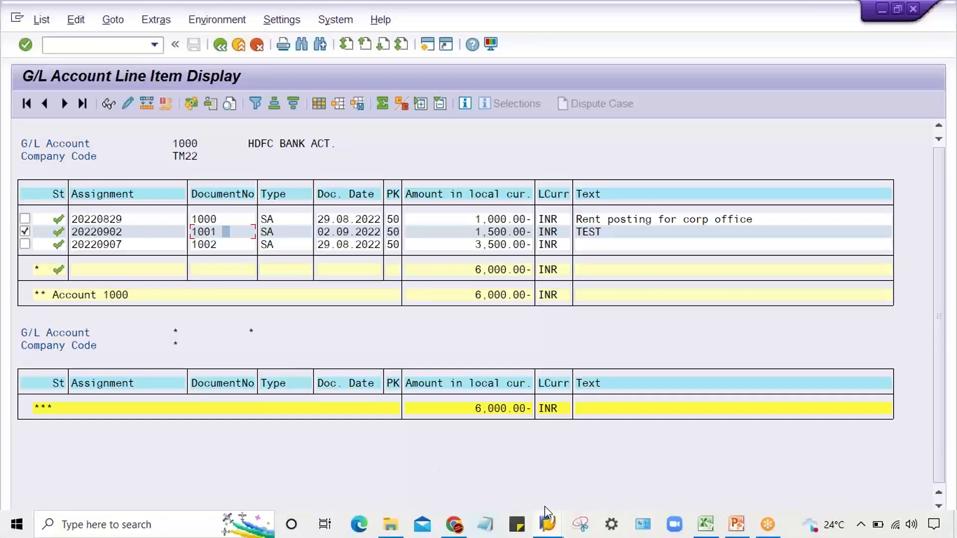
- Switch to the session with the G/L account item entry and start document reversal transaction FB08
{"action": "left_click", "coordinate": [542, 529]}
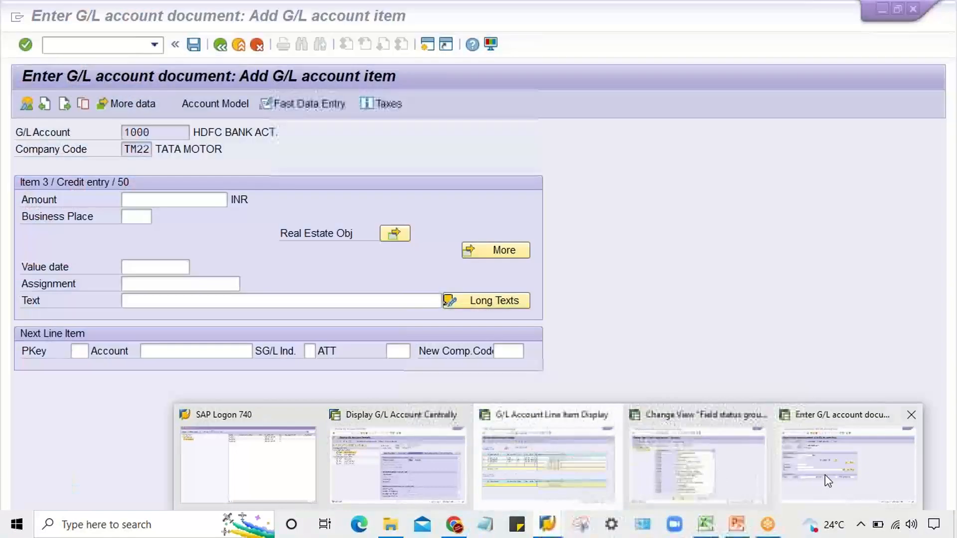
{"action": "left_click", "coordinate": [825, 475]}
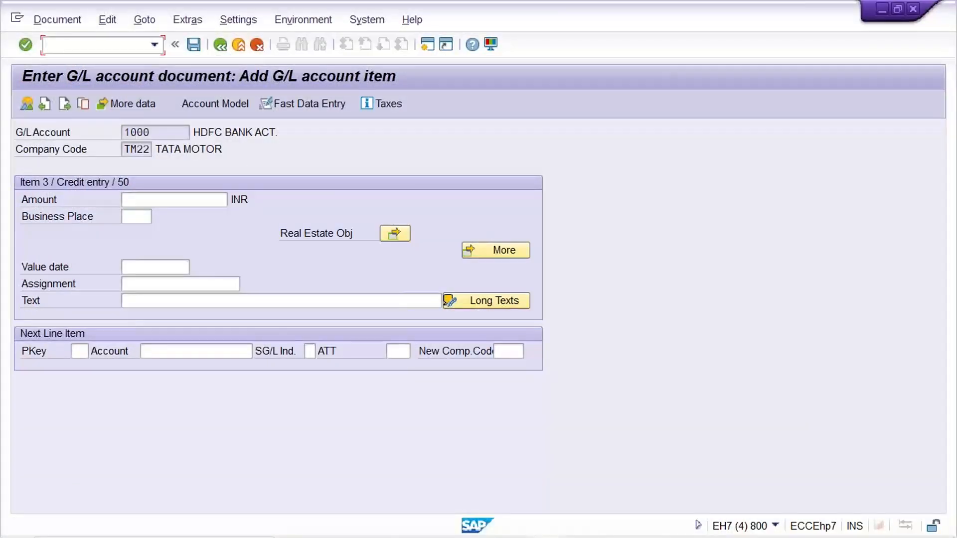
{"action": "type", "text": "/NFB08"}
{"action": "key", "text": "Return"}
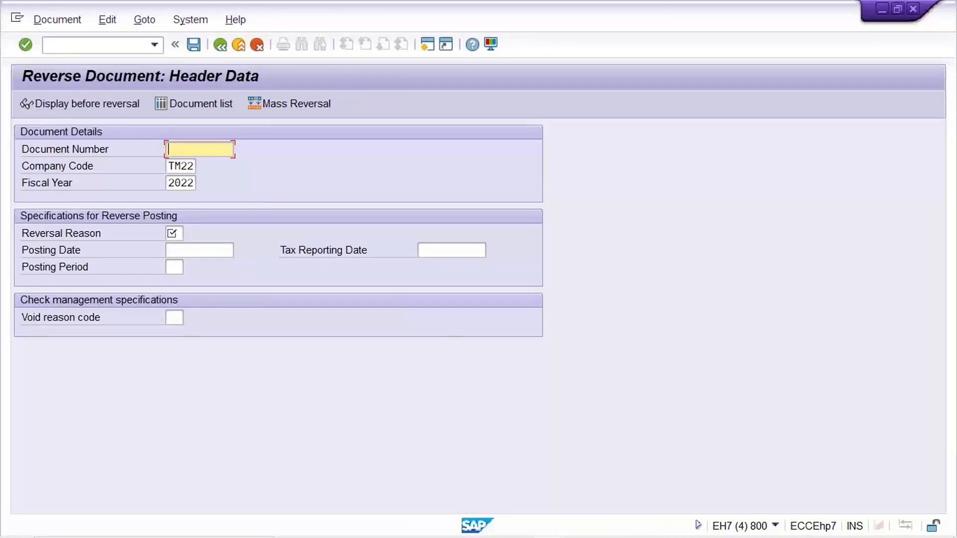
- Specify document 1001 in company code TM22, fiscal year 2022, for reversal and go to the reversal reason
{"action": "type", "text": "1001"}
{"action": "left_click", "coordinate": [192, 166]}
{"action": "key", "text": "Tab"}
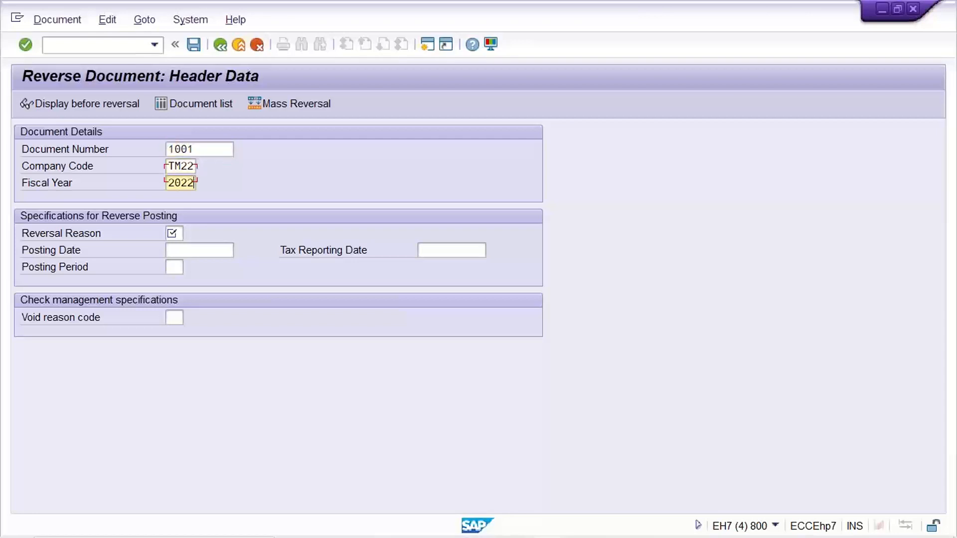
{"action": "left_click", "coordinate": [174, 233]}
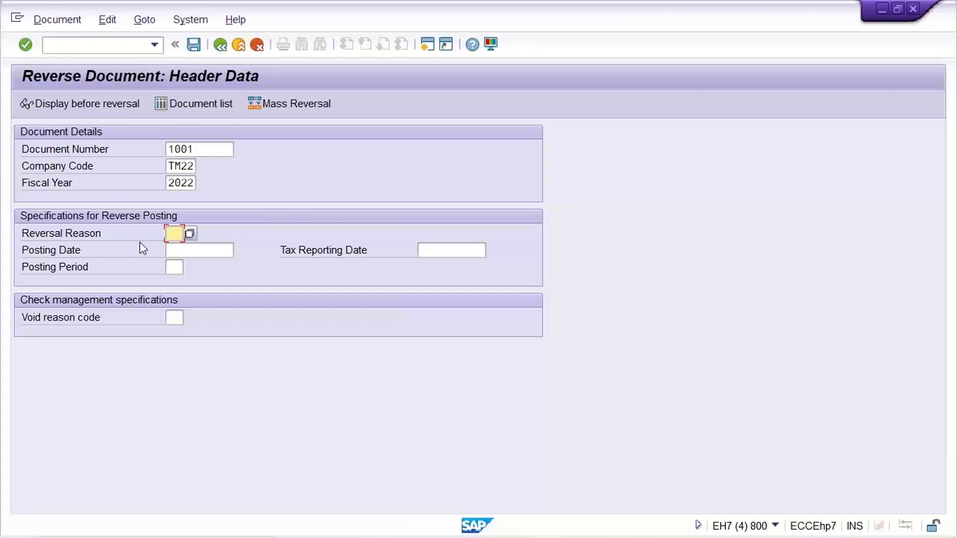
- Choose reversal reason 01, Reversal in current period, for document 1001
{"action": "left_click", "coordinate": [189, 233]}
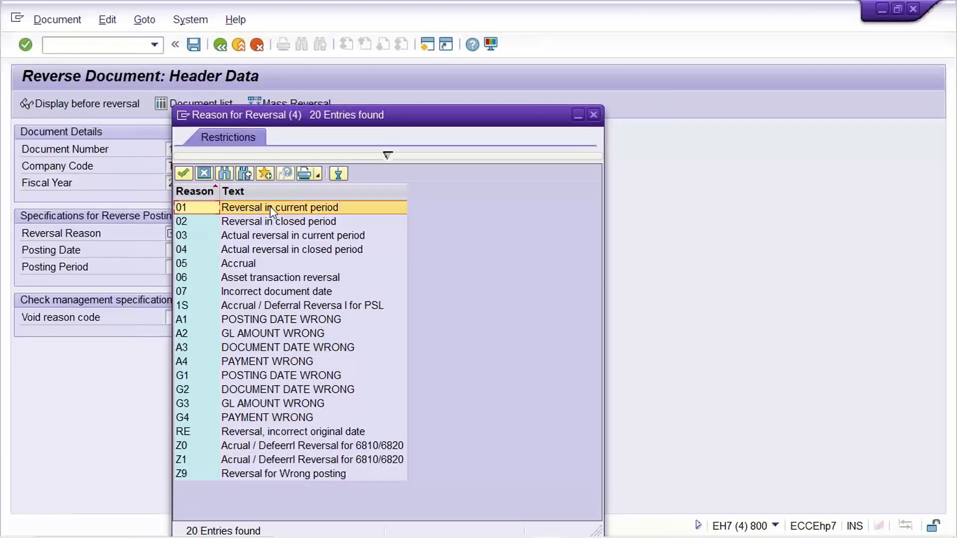
{"action": "left_click", "coordinate": [263, 474]}
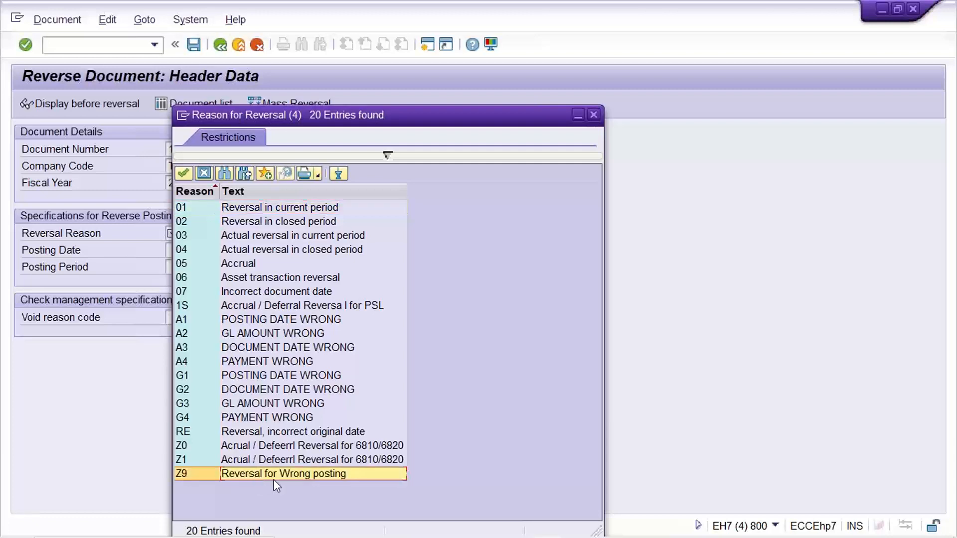
{"action": "left_click", "coordinate": [263, 208]}
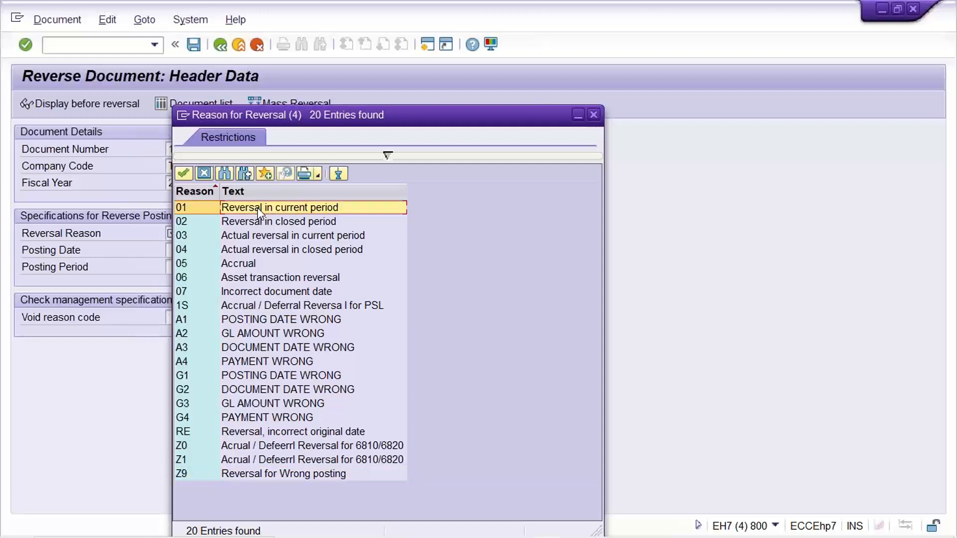
{"action": "double_click", "coordinate": [257, 208]}
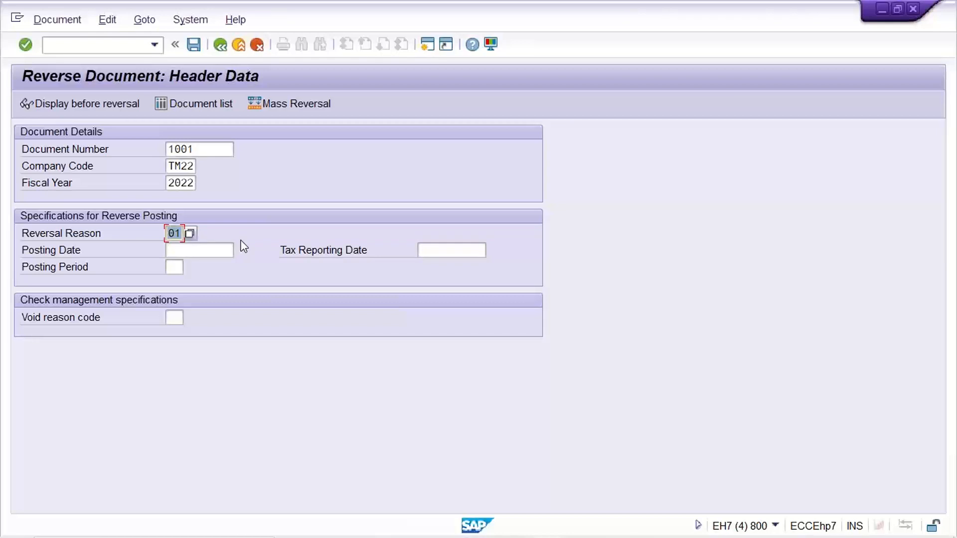
- Post the reversal of document 1001 in company code TM22, leaving the posting date and posting period blank
{"action": "left_click", "coordinate": [184, 251]}
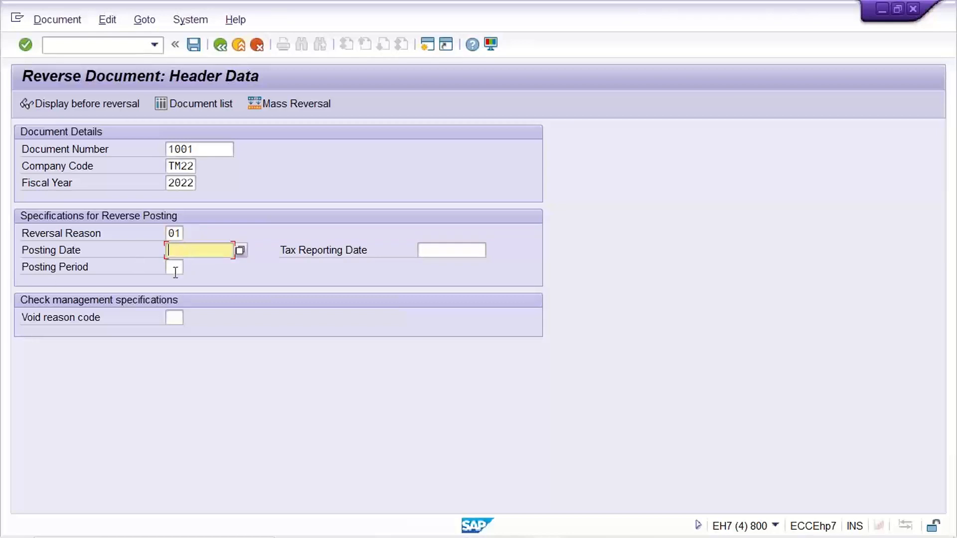
{"action": "left_click", "coordinate": [175, 268]}
{"action": "left_click", "coordinate": [175, 250]}
{"action": "left_click", "coordinate": [176, 269]}
{"action": "left_click", "coordinate": [183, 251]}
{"action": "key", "text": "Return"}
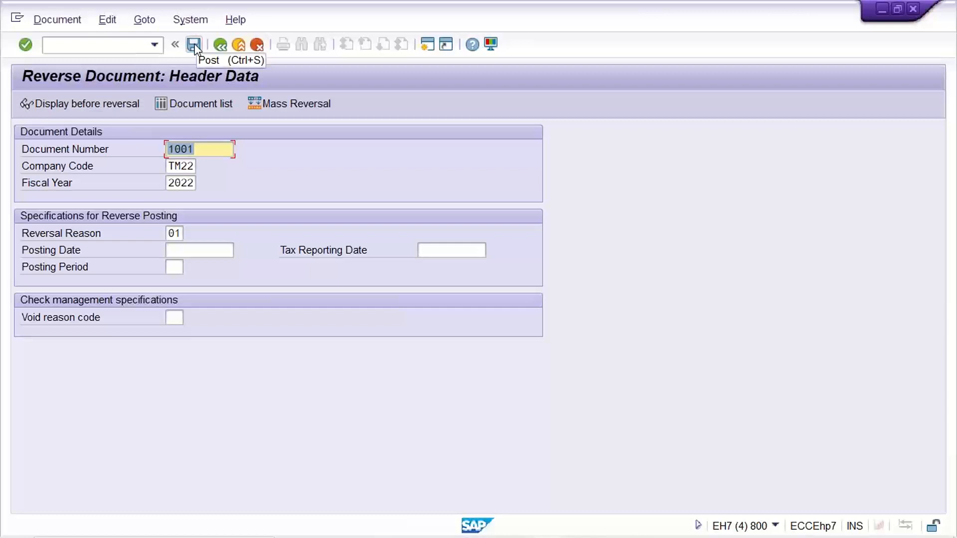
{"action": "left_click", "coordinate": [212, 149]}
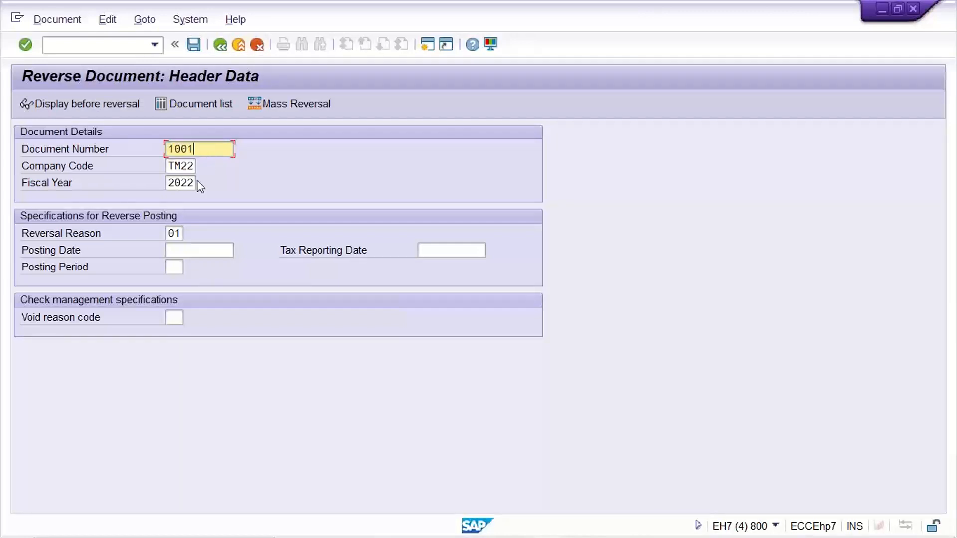
{"action": "left_click", "coordinate": [200, 45]}
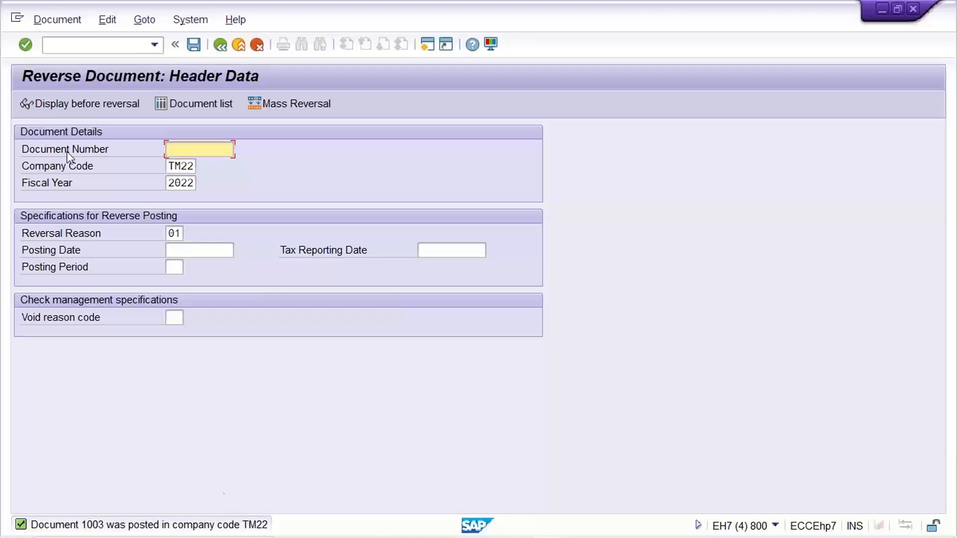
- Display the newly posted reversal document and examine its rent and HDFC bank line items
{"action": "left_click", "coordinate": [56, 23]}
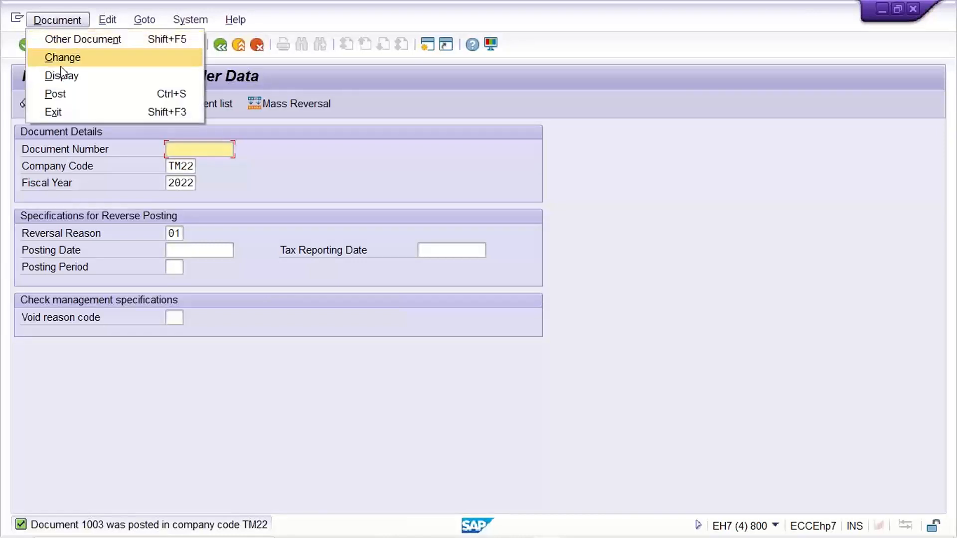
{"action": "left_click", "coordinate": [61, 76]}
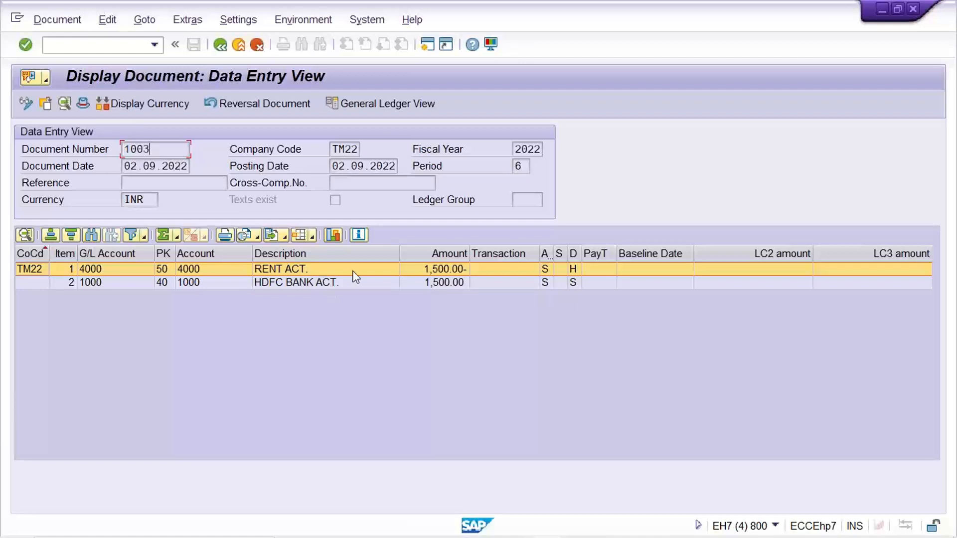
{"action": "left_click", "coordinate": [303, 284]}
{"action": "left_click", "coordinate": [448, 282]}
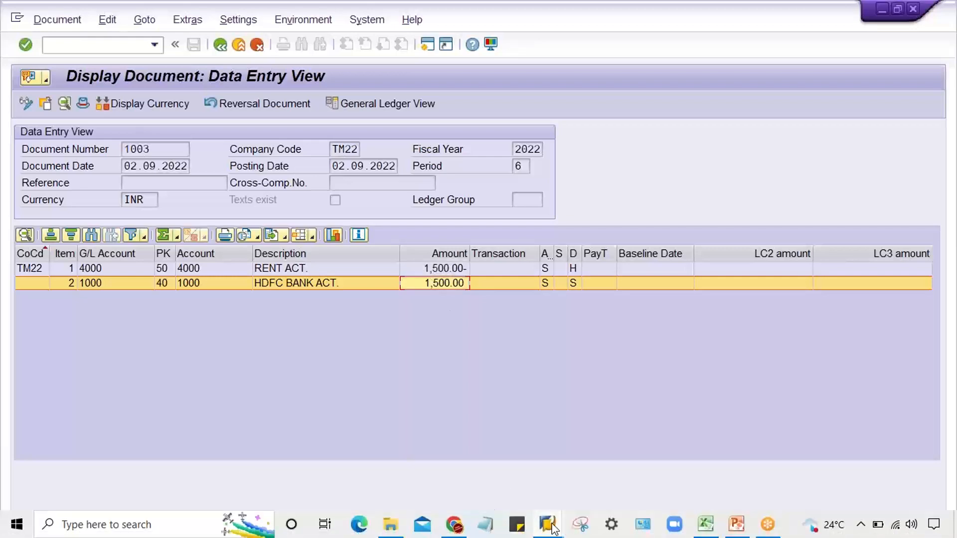
- Switch to the G/L account line item session, refresh the HDFC bank list, and check the amount and text of document 1003
{"action": "mouse_move", "coordinate": [556, 523]}
{"action": "left_click", "coordinate": [557, 480]}
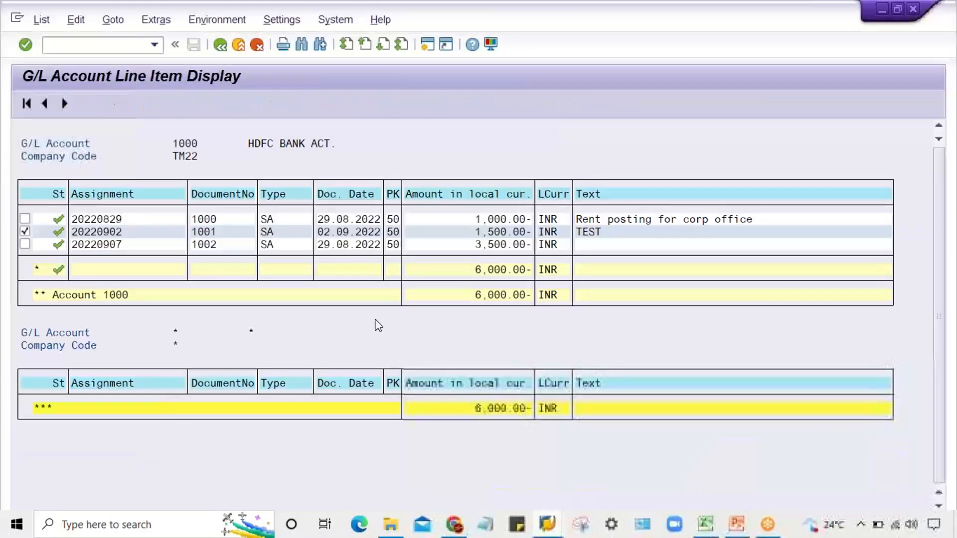
{"action": "left_click", "coordinate": [36, 22]}
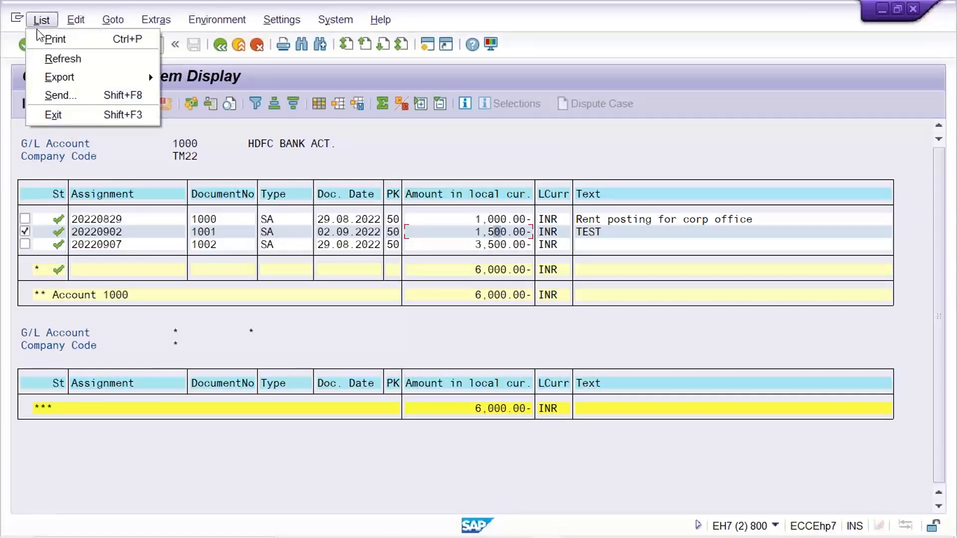
{"action": "left_click", "coordinate": [47, 61]}
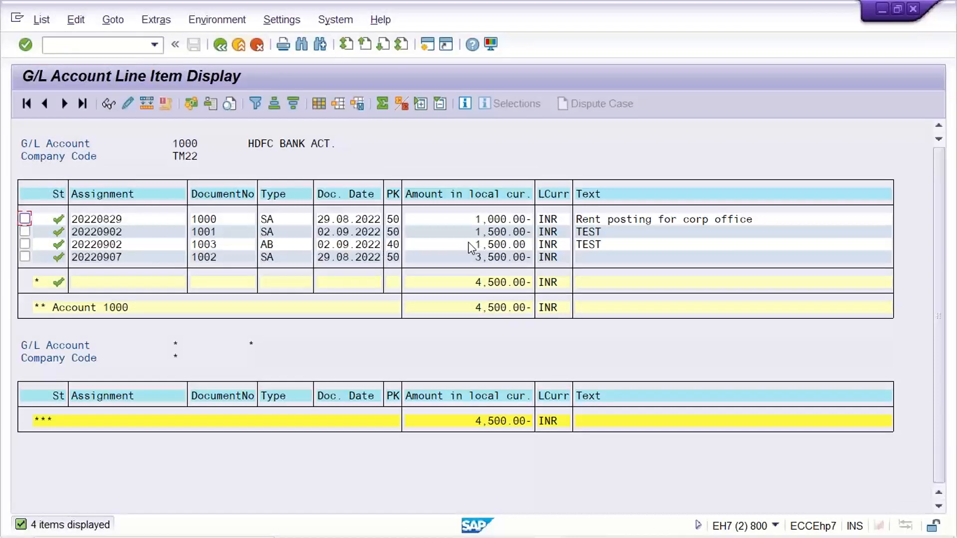
{"action": "left_click", "coordinate": [504, 244]}
{"action": "left_click", "coordinate": [523, 245]}
{"action": "left_click", "coordinate": [615, 246]}
- Change the HDFC bank line item text of document 1003 to "bcz of wron amount", save it, and return to the list
{"action": "double_click", "coordinate": [617, 245]}
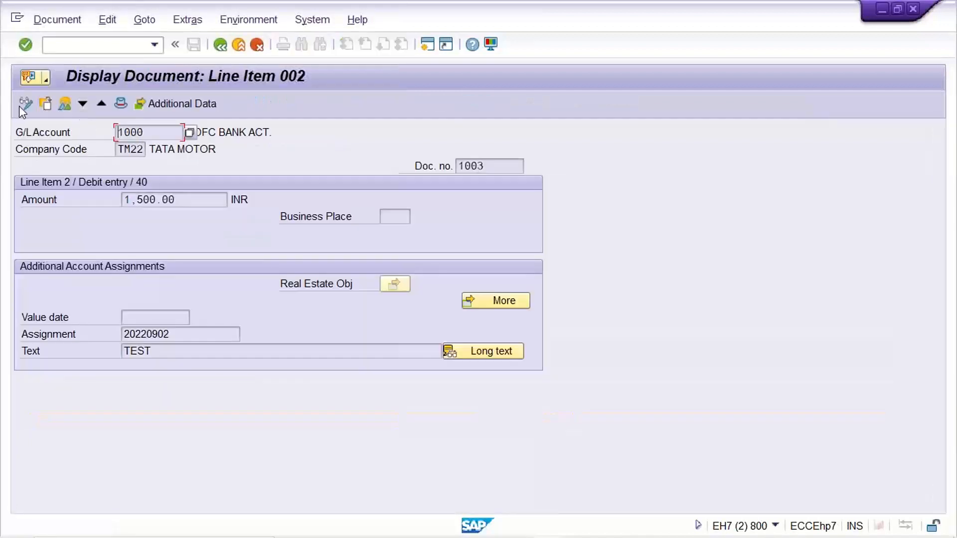
{"action": "left_click", "coordinate": [22, 106]}
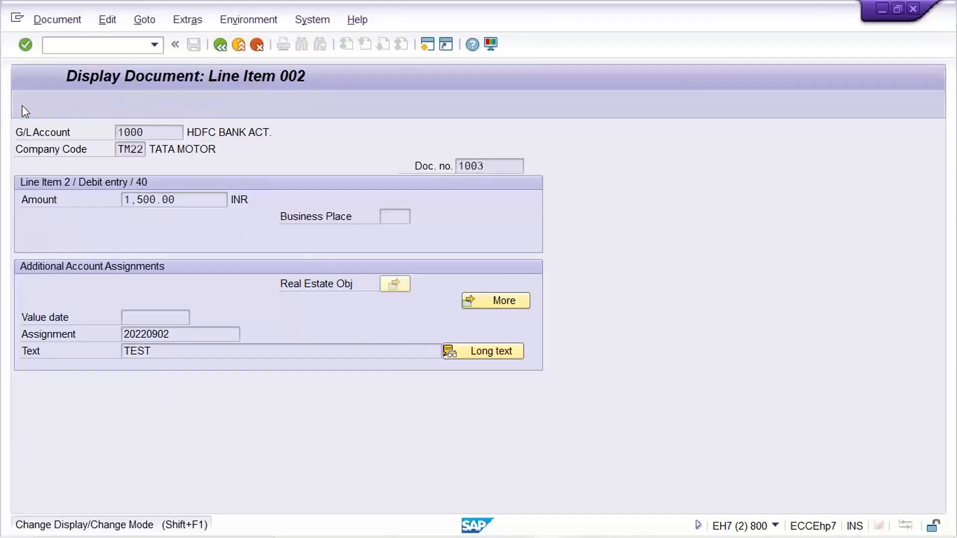
{"action": "double_click", "coordinate": [170, 352]}
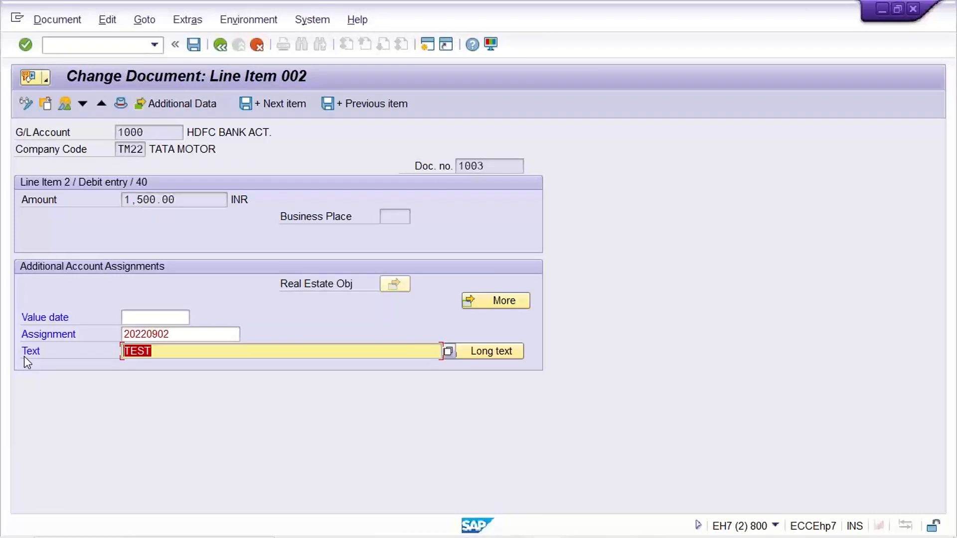
{"action": "type", "text": "bcz of wro"}
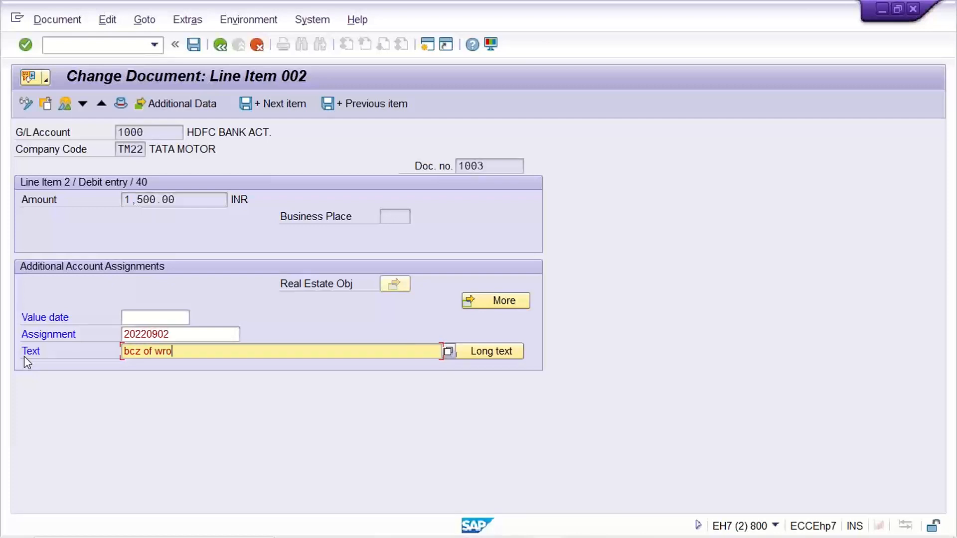
{"action": "type", "text": "n amount"}
{"action": "left_click", "coordinate": [221, 47]}
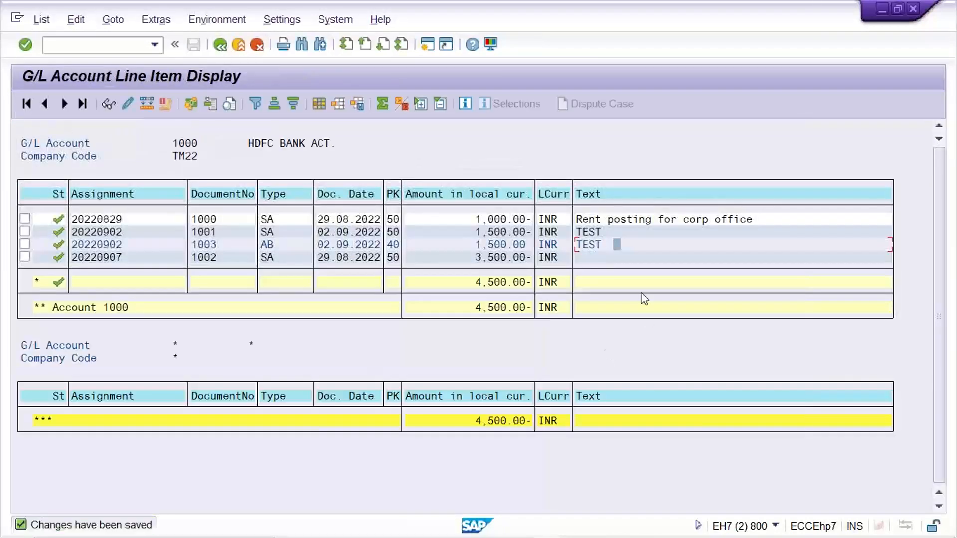
- Refresh the HDFC bank line item list and check the text of document 1003
{"action": "left_click", "coordinate": [42, 20]}
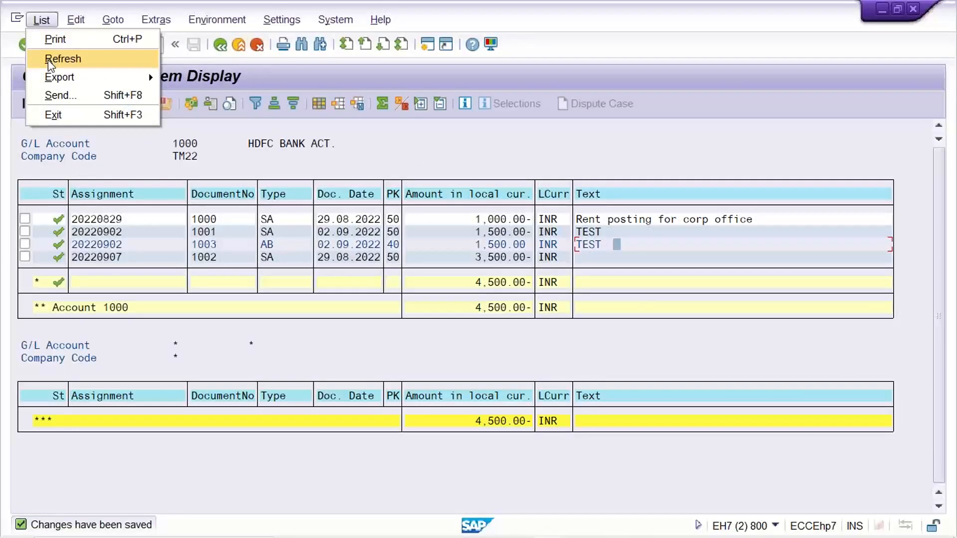
{"action": "left_click", "coordinate": [48, 59]}
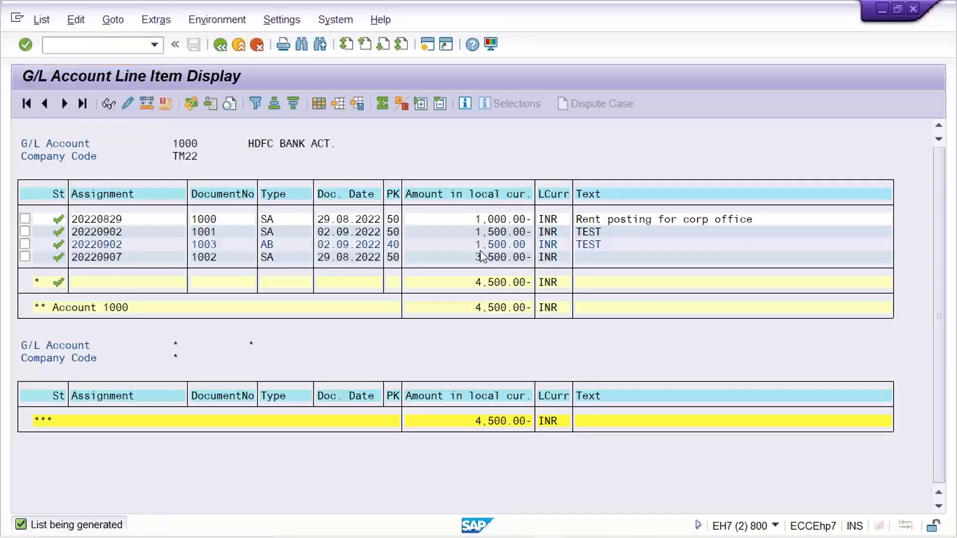
{"action": "left_click", "coordinate": [640, 245]}
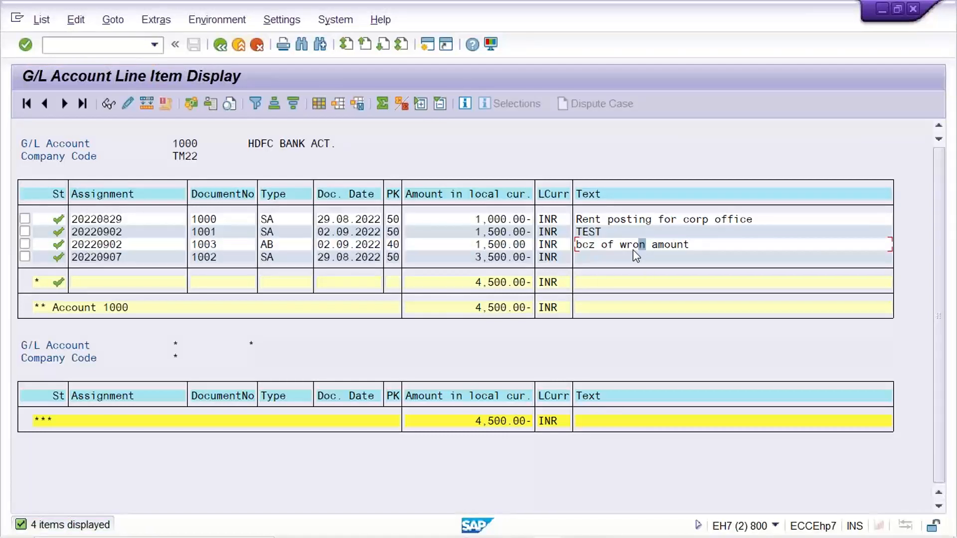
{"action": "left_click", "coordinate": [659, 246]}
{"action": "left_click", "coordinate": [649, 247]}
{"action": "left_click", "coordinate": [612, 247]}
- Compare the amounts and document types of documents 1001 and 1003 in the line item list
{"action": "left_click", "coordinate": [464, 233]}
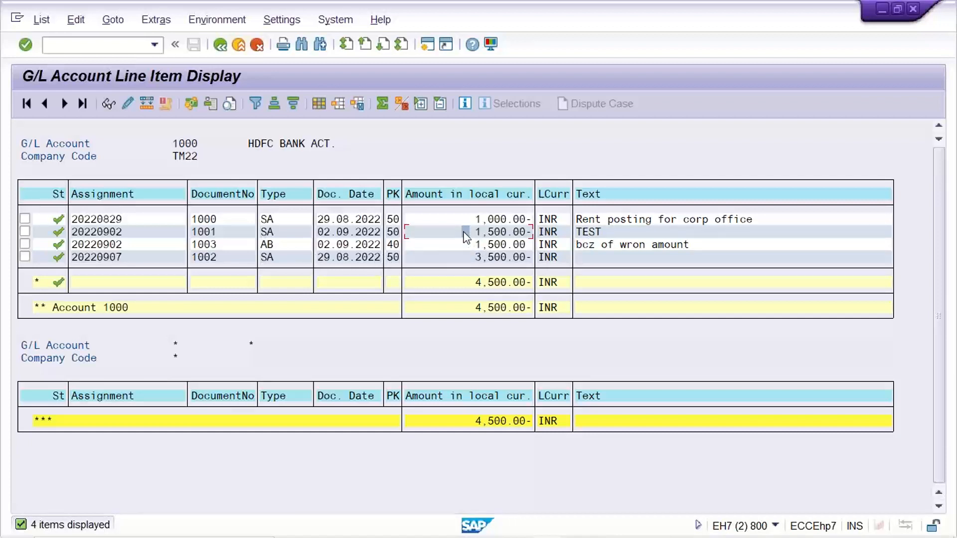
{"action": "left_click", "coordinate": [466, 245]}
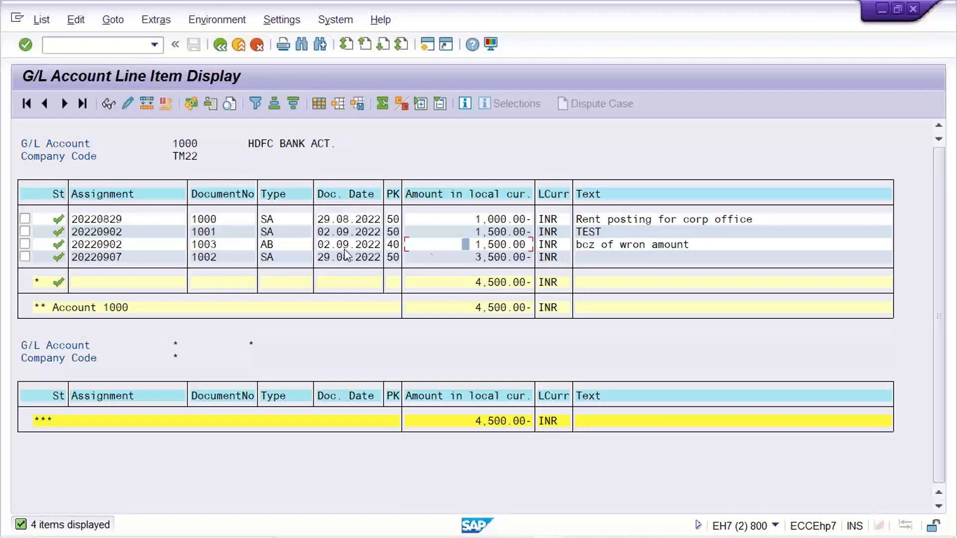
{"action": "left_click", "coordinate": [281, 232]}
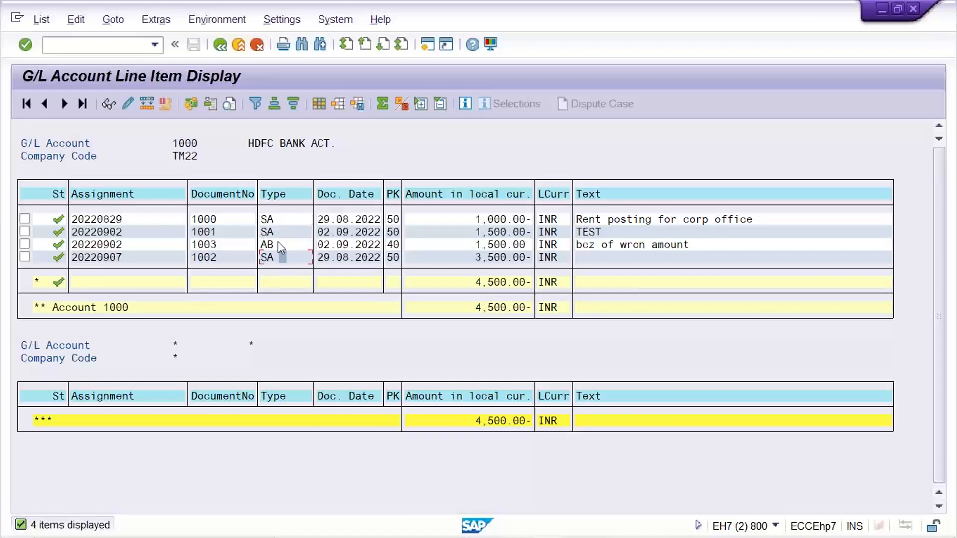
{"action": "left_click", "coordinate": [278, 243]}
{"action": "key", "text": "alt+Tab"}
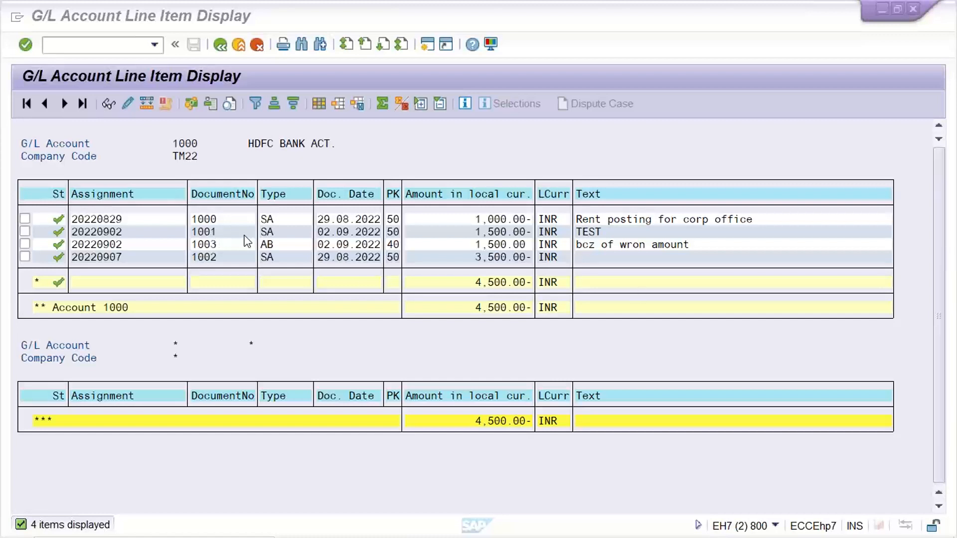
{"action": "left_click", "coordinate": [280, 251]}
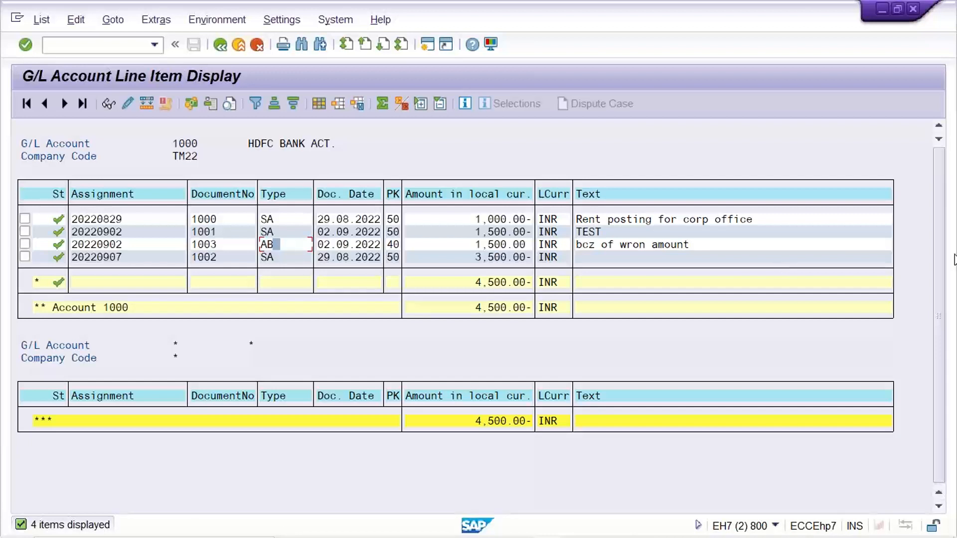
{"action": "left_click", "coordinate": [949, 314]}
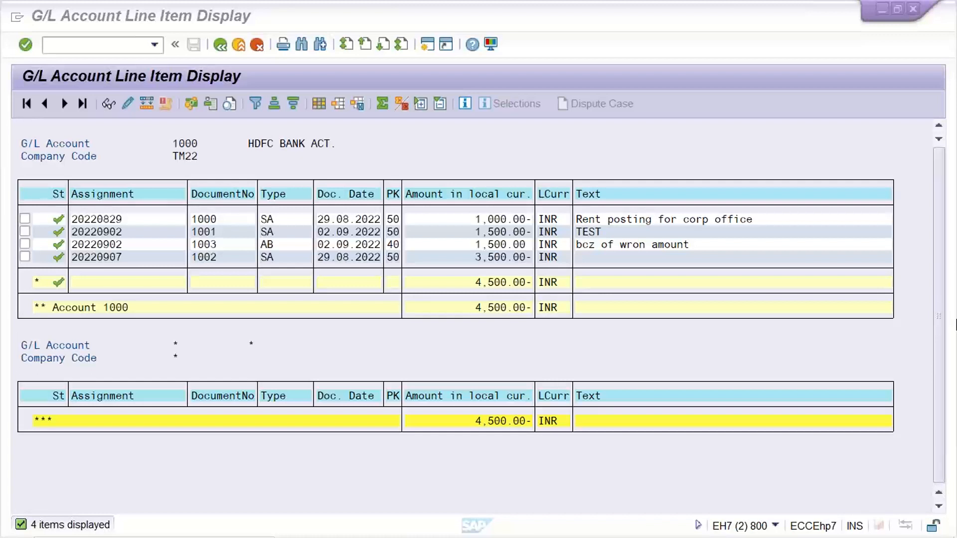
{"action": "left_click", "coordinate": [208, 261]}
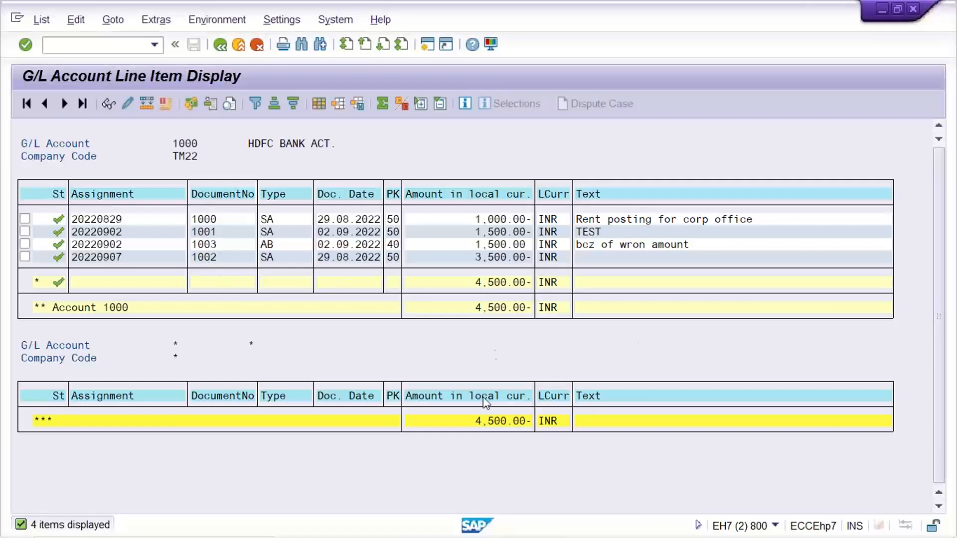
- Switch to the field status groups session and start document reversal transaction FB08 there
{"action": "left_click", "coordinate": [550, 528]}
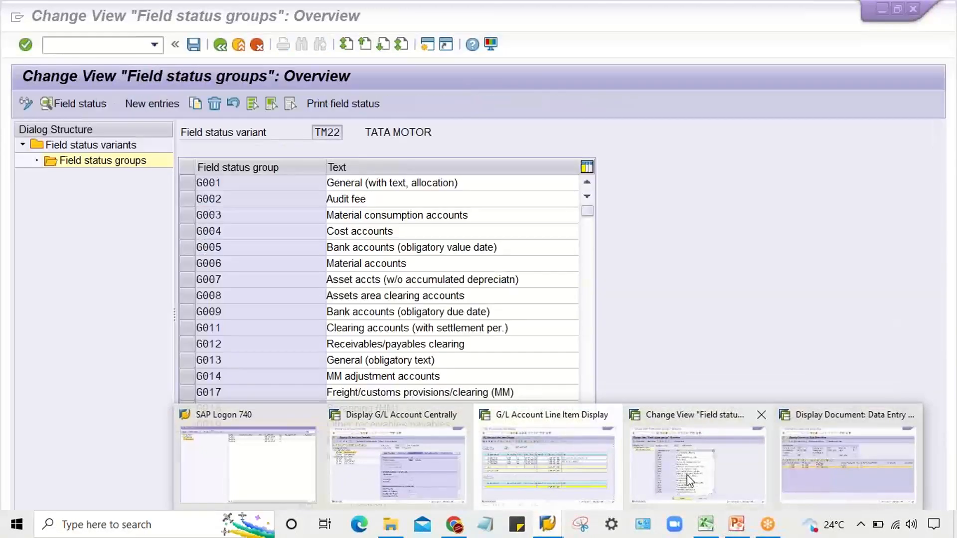
{"action": "left_click", "coordinate": [690, 481]}
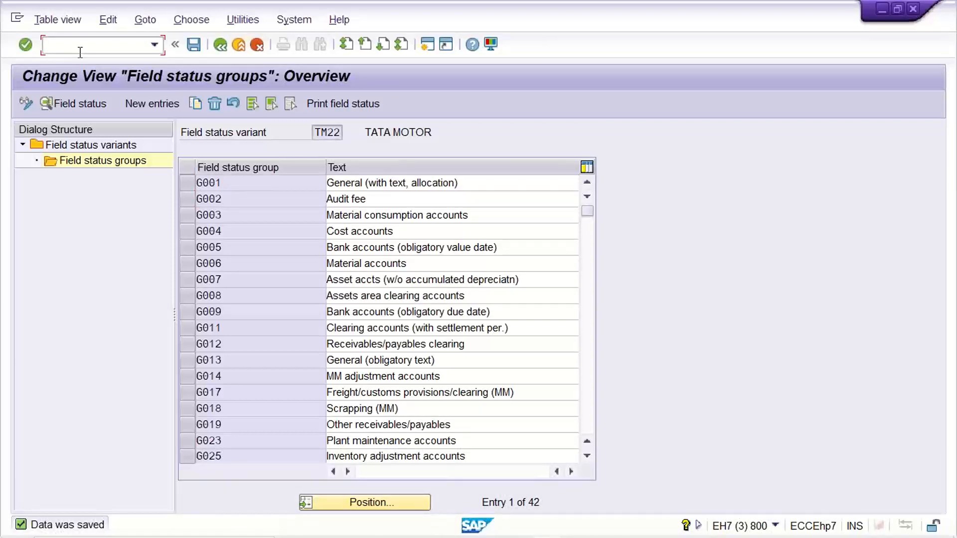
{"action": "type", "text": "/nfb"}
{"action": "type", "text": "60"}
{"action": "key", "text": "Return"}
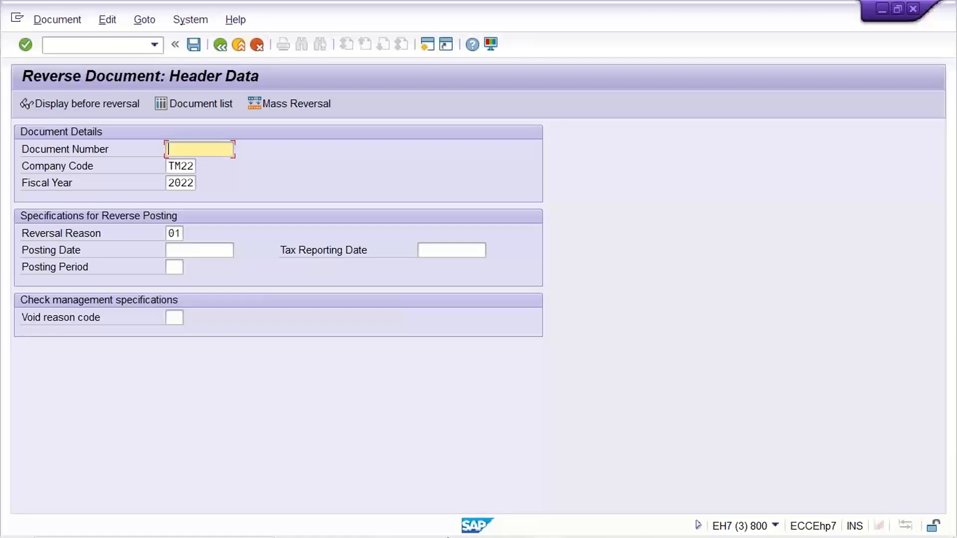
- Return to the HDFC bank line item list and check the document type of document 1001
{"action": "left_click", "coordinate": [547, 524]}
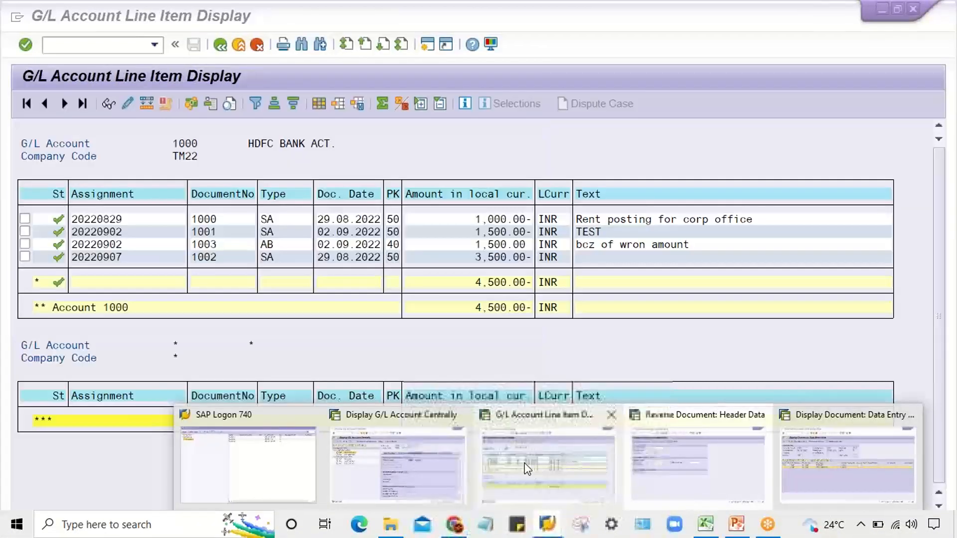
{"action": "left_click", "coordinate": [525, 463]}
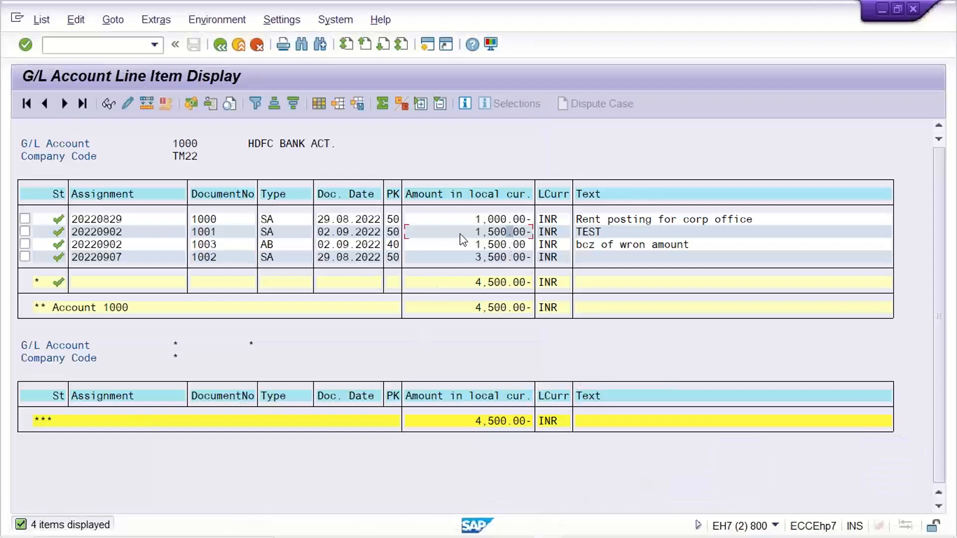
{"action": "left_click", "coordinate": [280, 232]}
- Switch to the Reverse Document session and start transaction OBA7 for document types there
{"action": "mouse_move", "coordinate": [548, 533]}
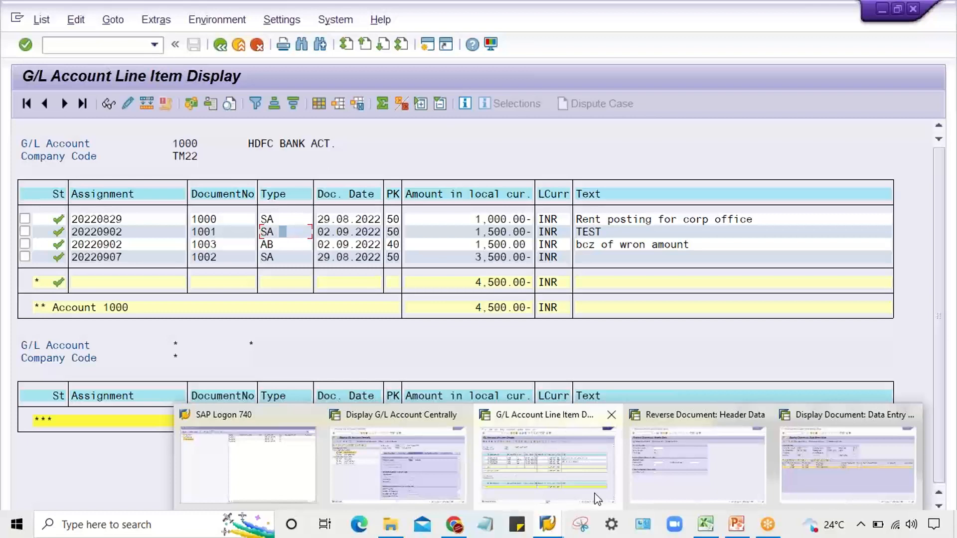
{"action": "left_click", "coordinate": [668, 486]}
{"action": "left_click", "coordinate": [121, 47]}
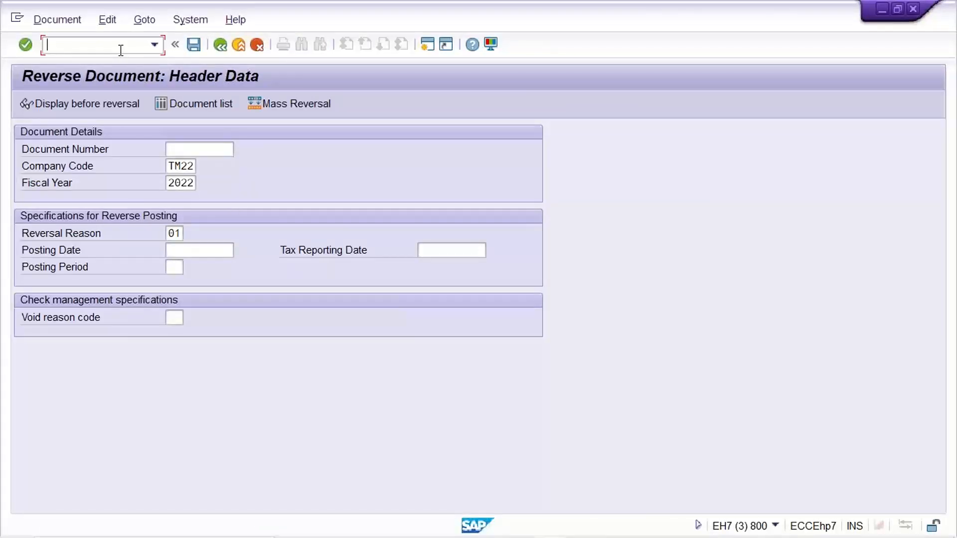
{"action": "type", "text": "/noba7"}
{"action": "key", "text": "Return"}
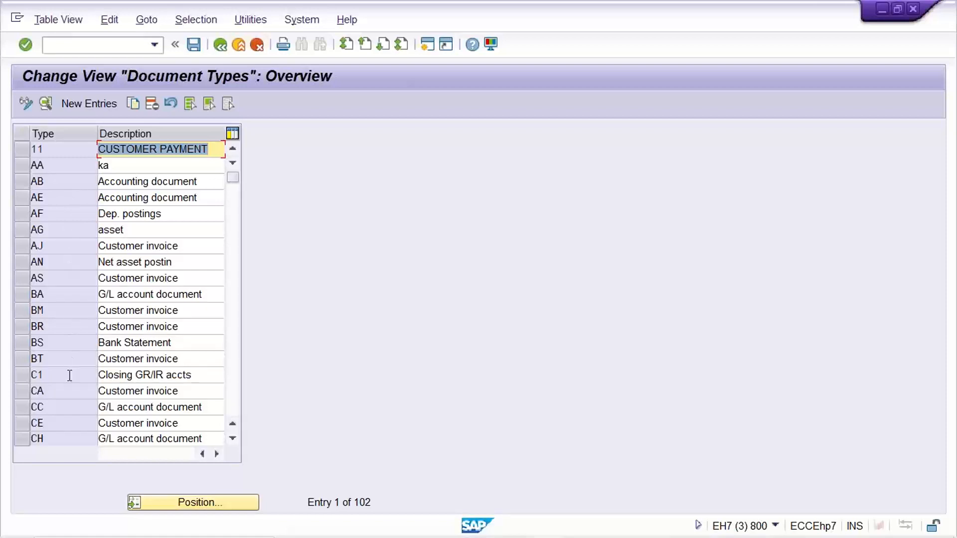
- Position the document type list at SA and open the details of the SA G/L account document type
{"action": "left_click", "coordinate": [189, 509]}
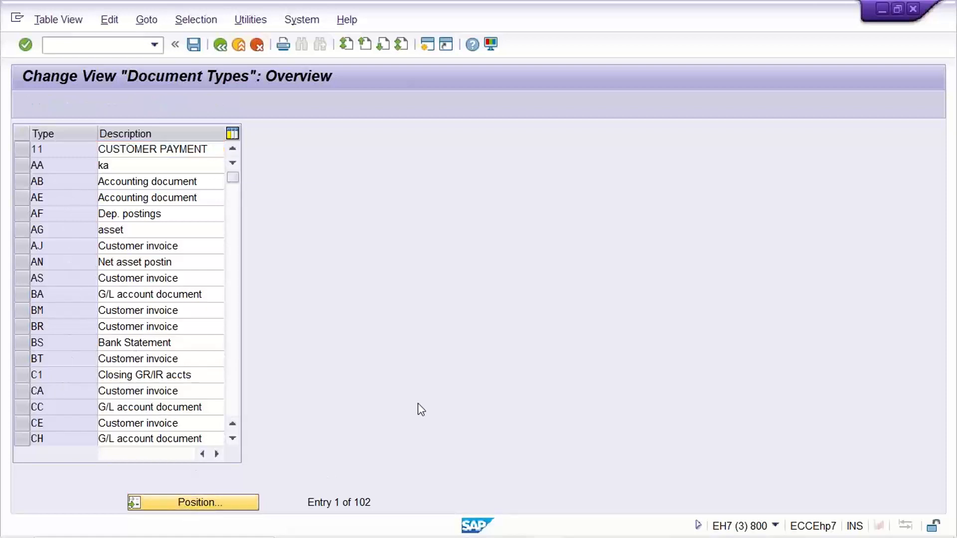
{"action": "type", "text": "sa"}
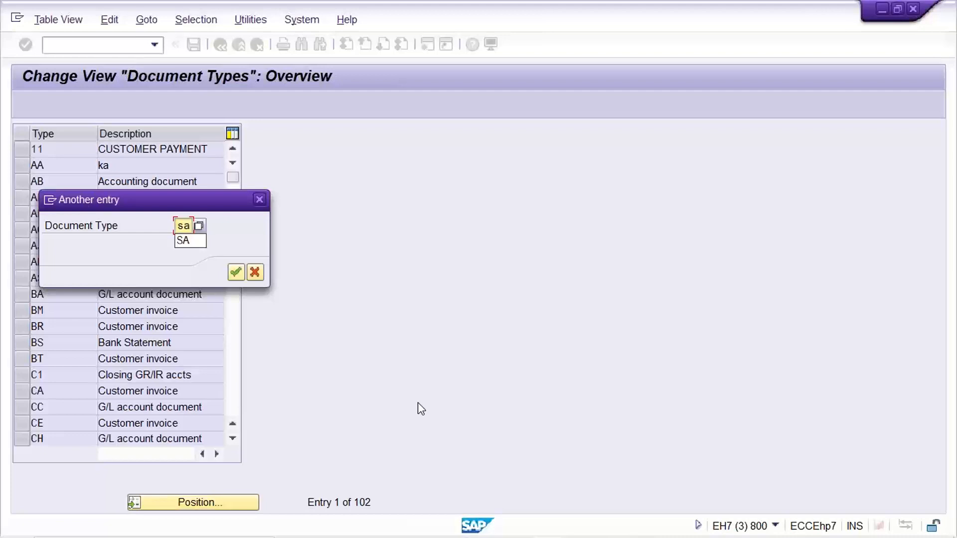
{"action": "key", "text": "Return"}
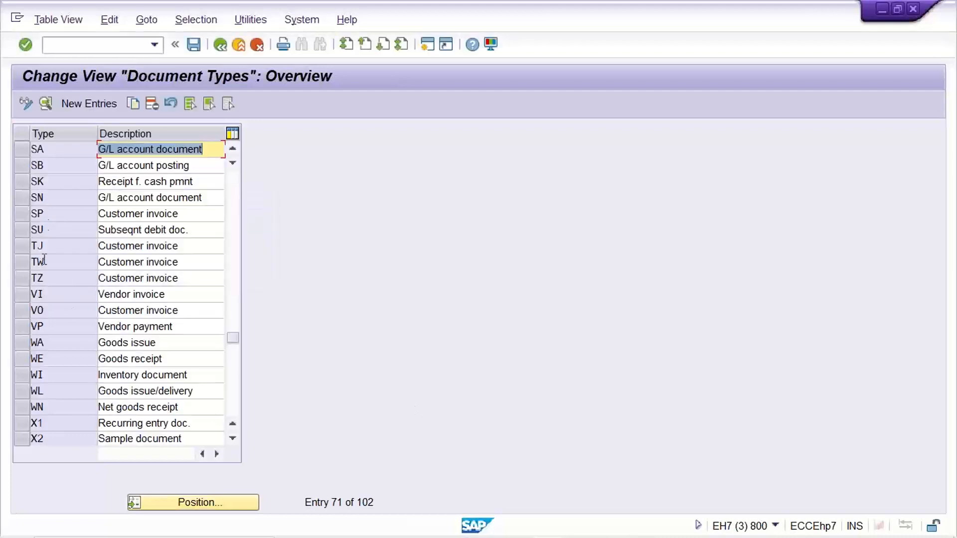
{"action": "double_click", "coordinate": [59, 151]}
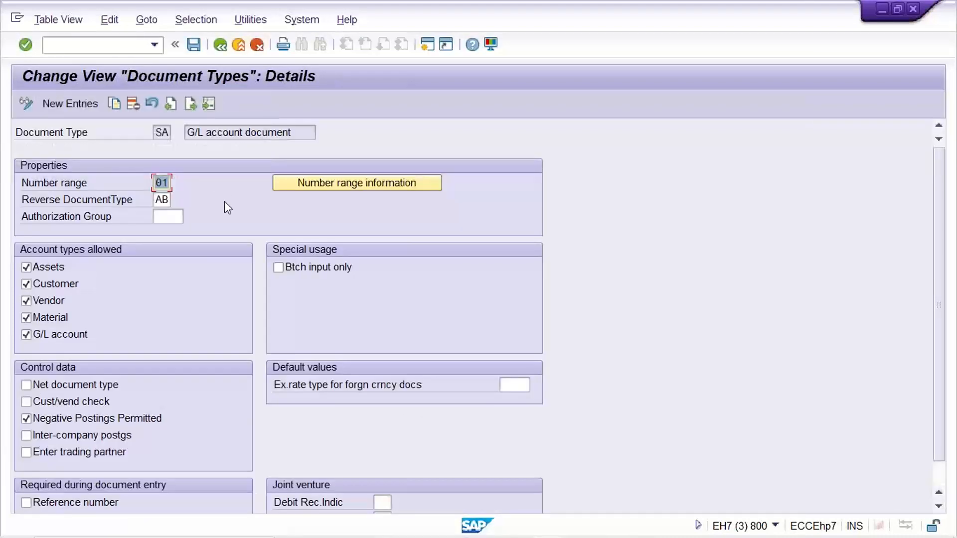
- Check the reverse document type assigned to document type SA and return to the document types overview
{"action": "left_click", "coordinate": [156, 199]}
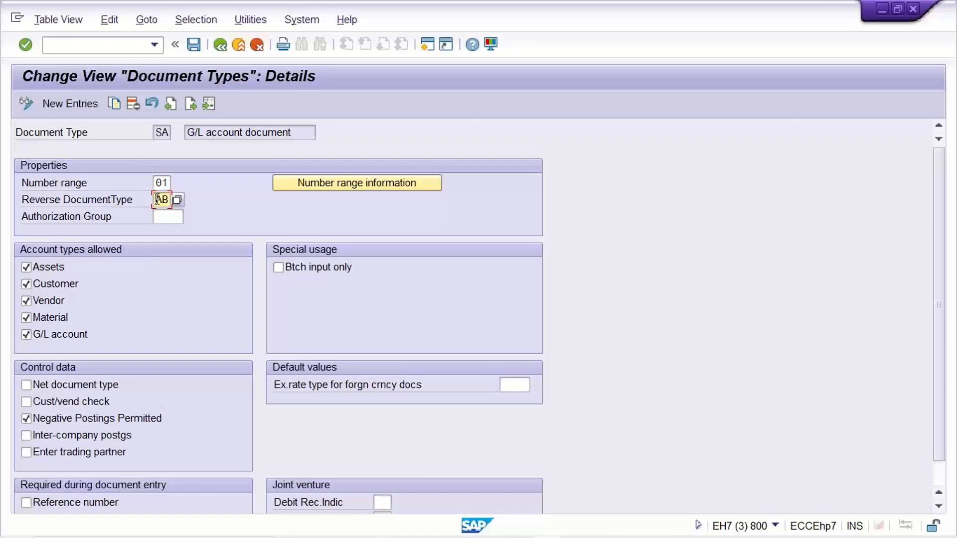
{"action": "left_click_drag", "start_coordinate": [170, 200], "coordinate": [225, 208]}
{"action": "key", "text": "Right"}
{"action": "left_click", "coordinate": [219, 47]}
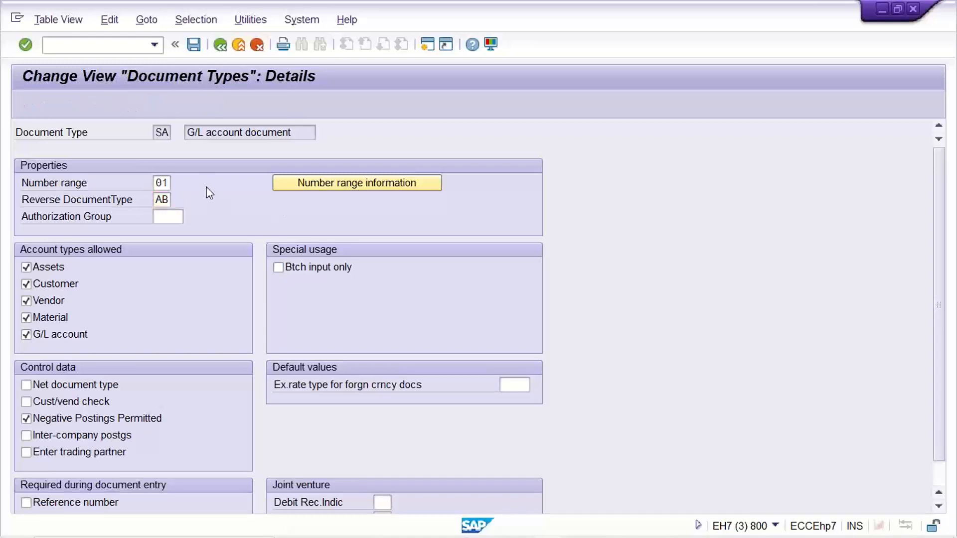
- Find document type AB, Accounting document, in the overview and open its details
{"action": "left_click", "coordinate": [234, 205]}
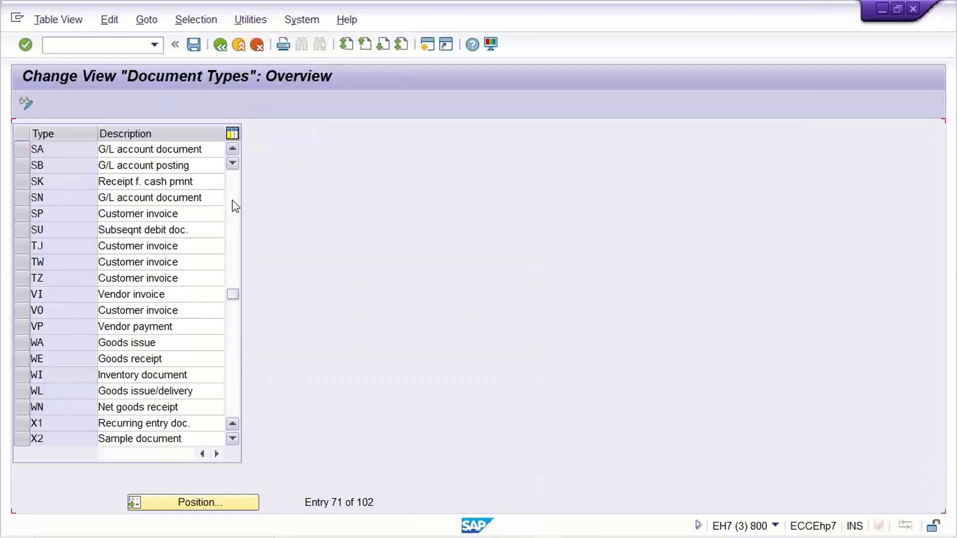
{"action": "left_click", "coordinate": [234, 205]}
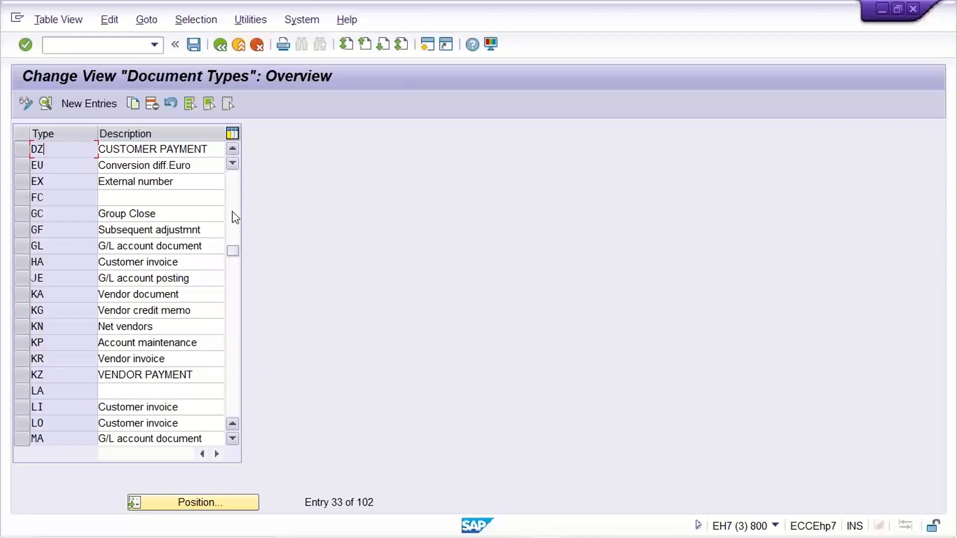
{"action": "left_click", "coordinate": [231, 194]}
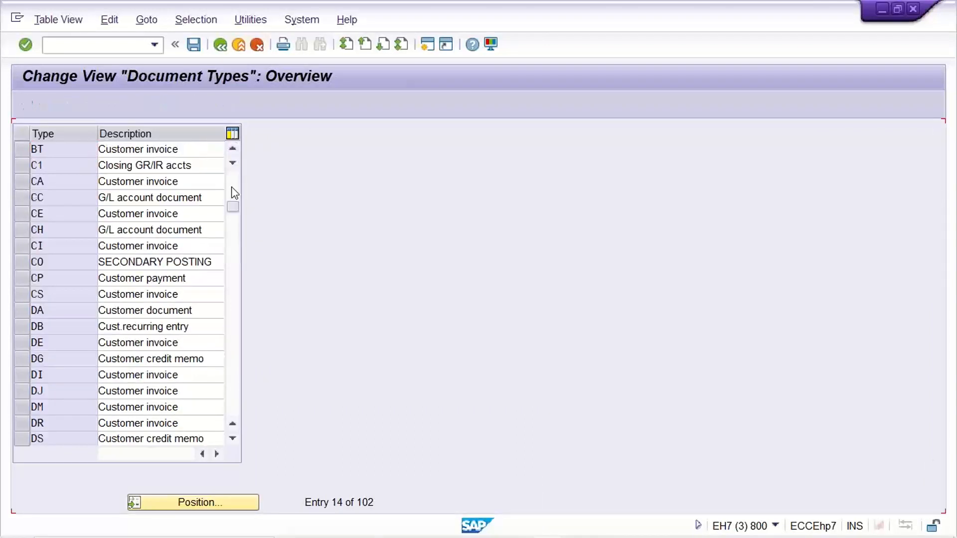
{"action": "left_click", "coordinate": [231, 197]}
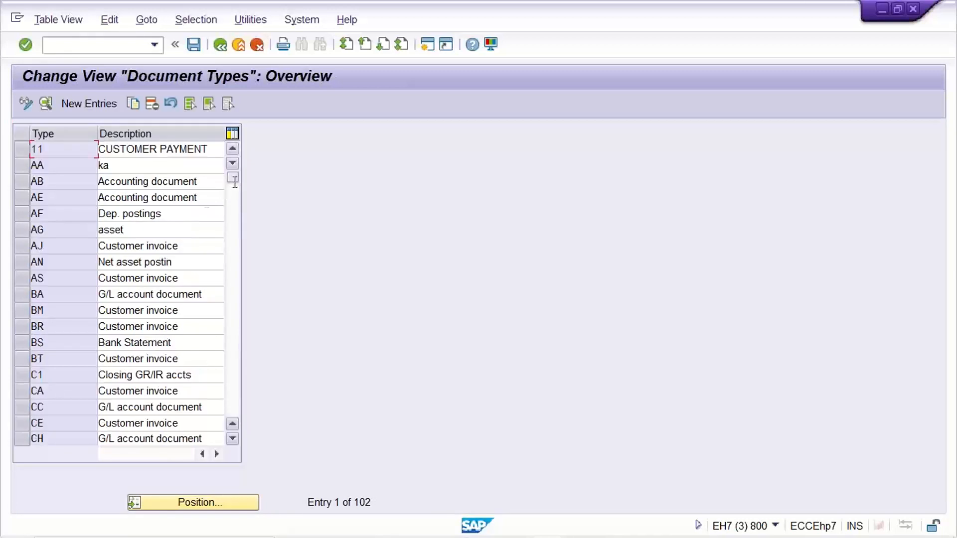
{"action": "left_click", "coordinate": [57, 180]}
{"action": "double_click", "coordinate": [86, 179]}
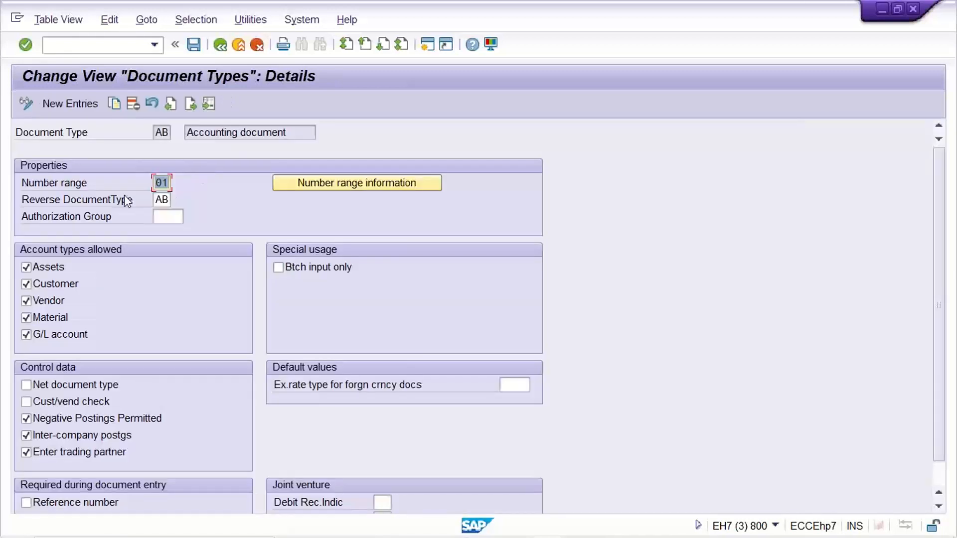
- Check document type AB's number range and open the number range intervals for company code TM22 in change mode
{"action": "left_click", "coordinate": [161, 182]}
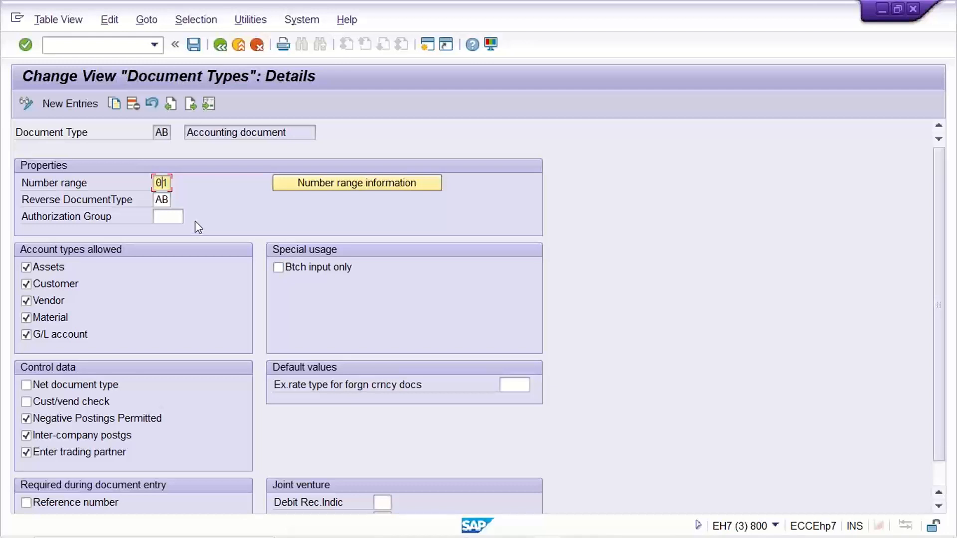
{"action": "left_click", "coordinate": [314, 183]}
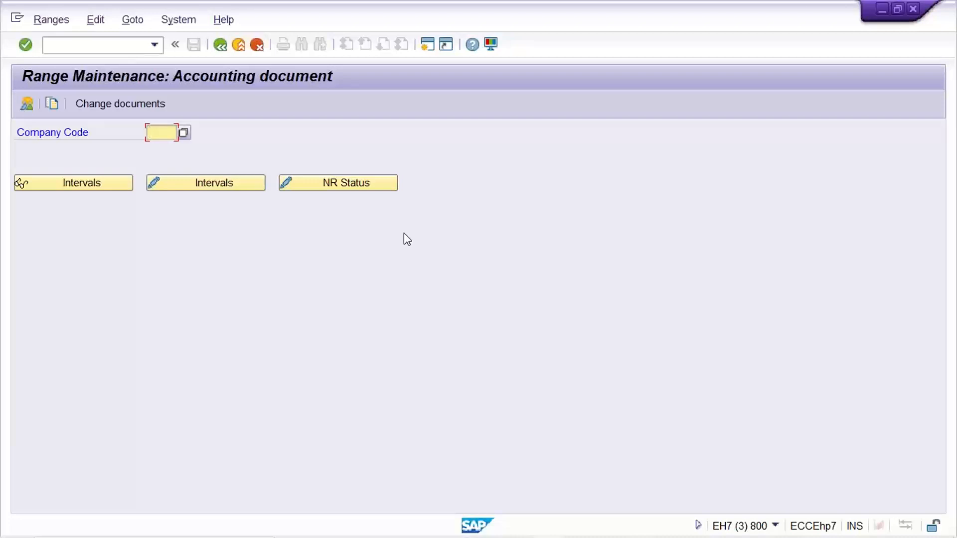
{"action": "type", "text": "TM"}
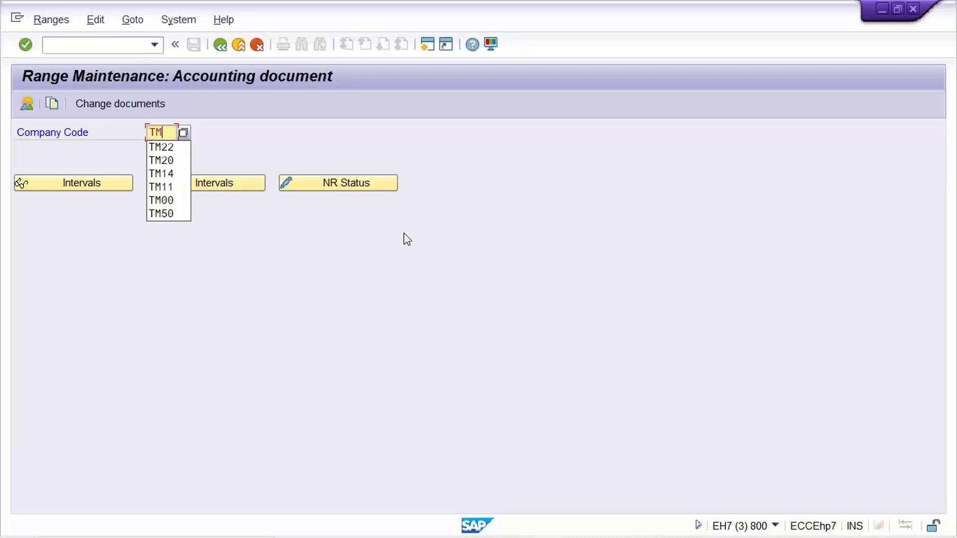
{"action": "type", "text": "22"}
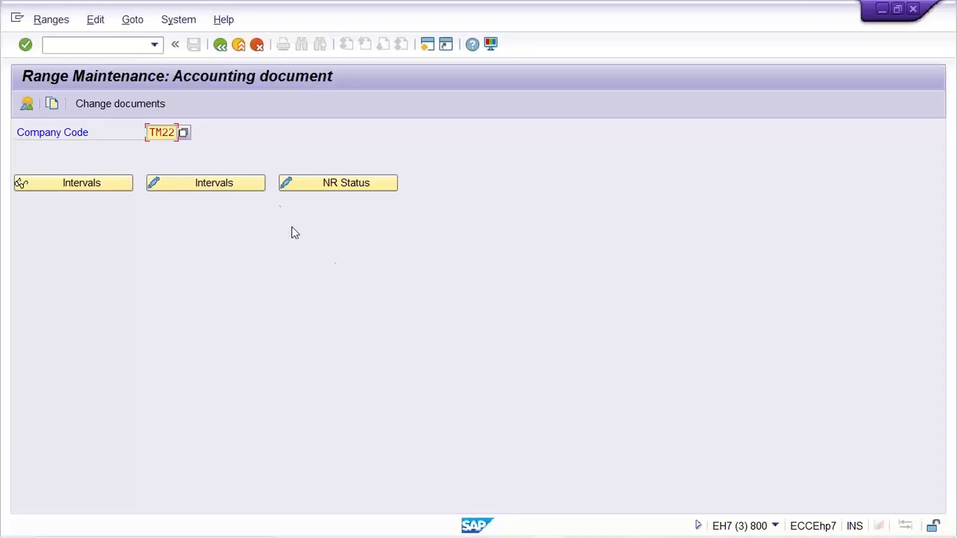
{"action": "left_click", "coordinate": [188, 184]}
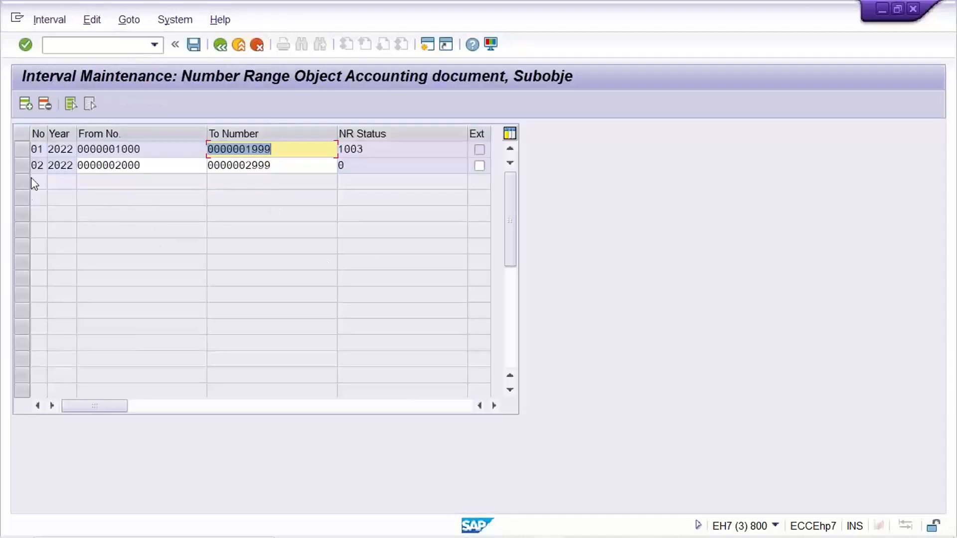
- Compare the number status of intervals 01 and 02 for fiscal year 2022
{"action": "left_click", "coordinate": [30, 152]}
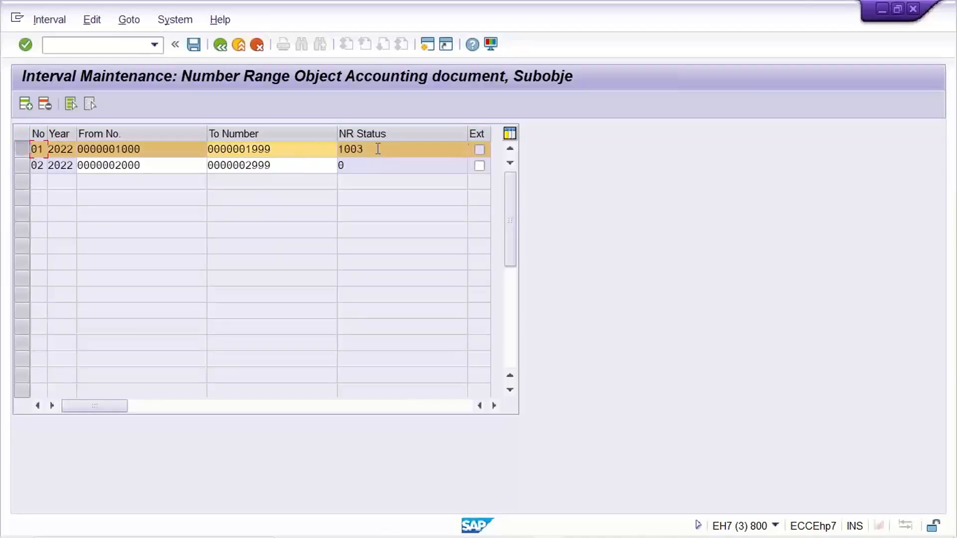
{"action": "double_click", "coordinate": [378, 149]}
{"action": "left_click", "coordinate": [31, 149]}
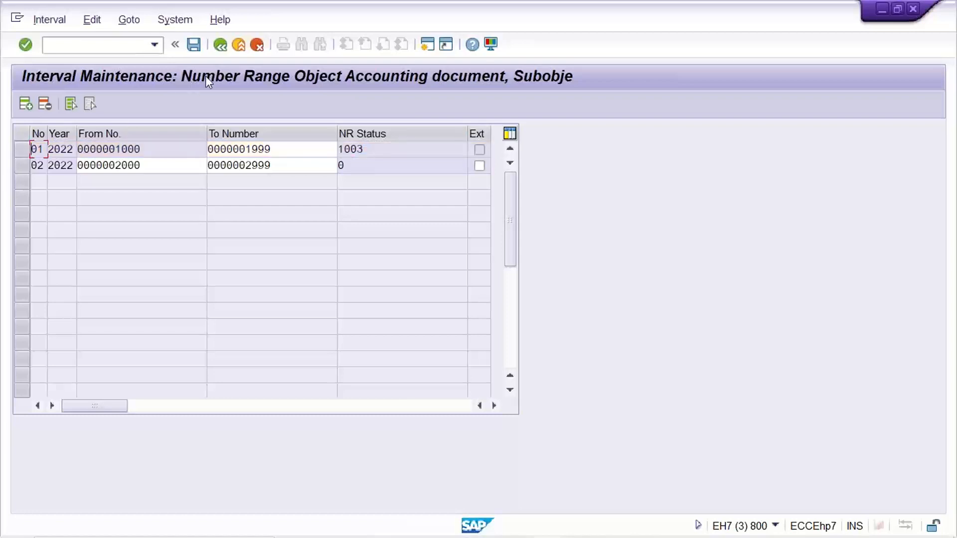
{"action": "left_click", "coordinate": [22, 166]}
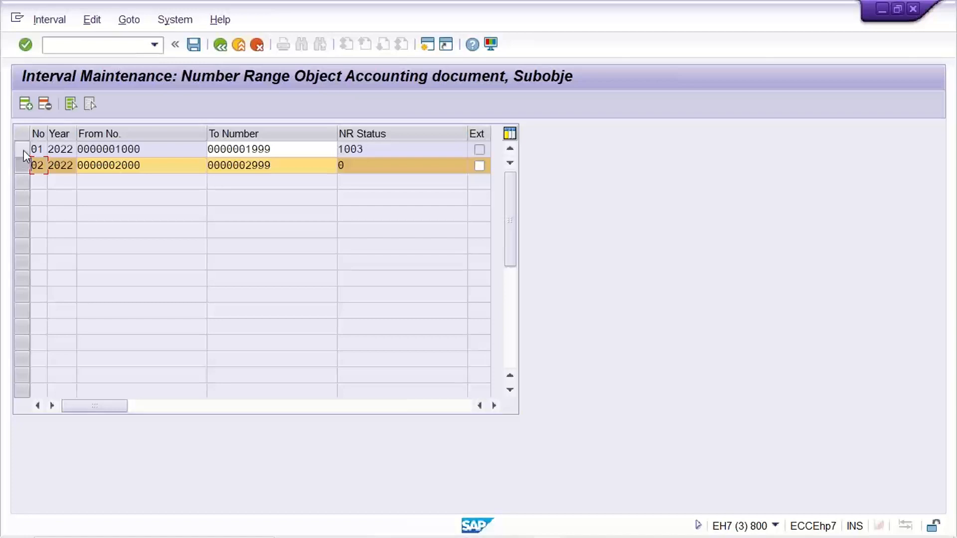
{"action": "left_click", "coordinate": [22, 150]}
{"action": "left_click", "coordinate": [22, 166]}
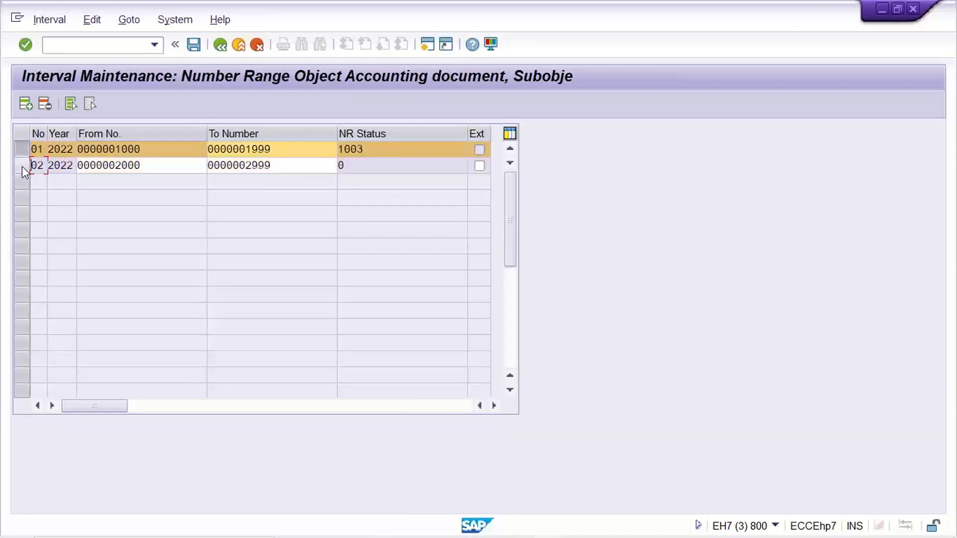
{"action": "left_click", "coordinate": [20, 150]}
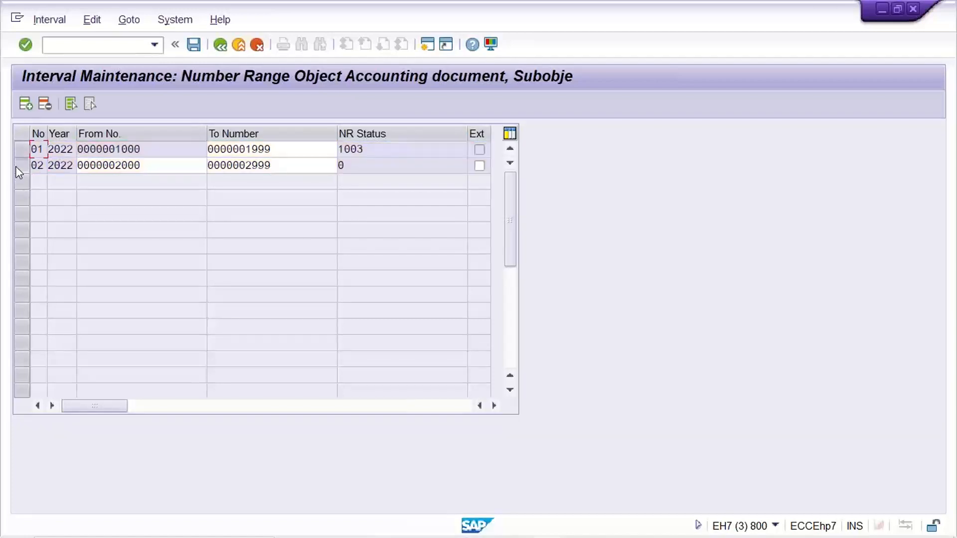
{"action": "left_click", "coordinate": [21, 166]}
{"action": "left_click", "coordinate": [357, 170]}
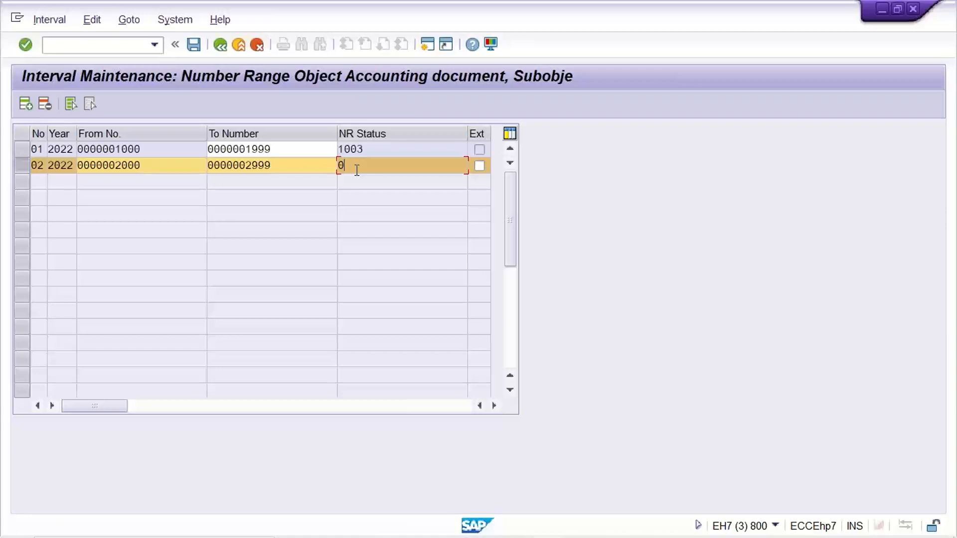
- Switch to the G/L account line item list and check the document type of document 1001 again
{"action": "mouse_move", "coordinate": [587, 535]}
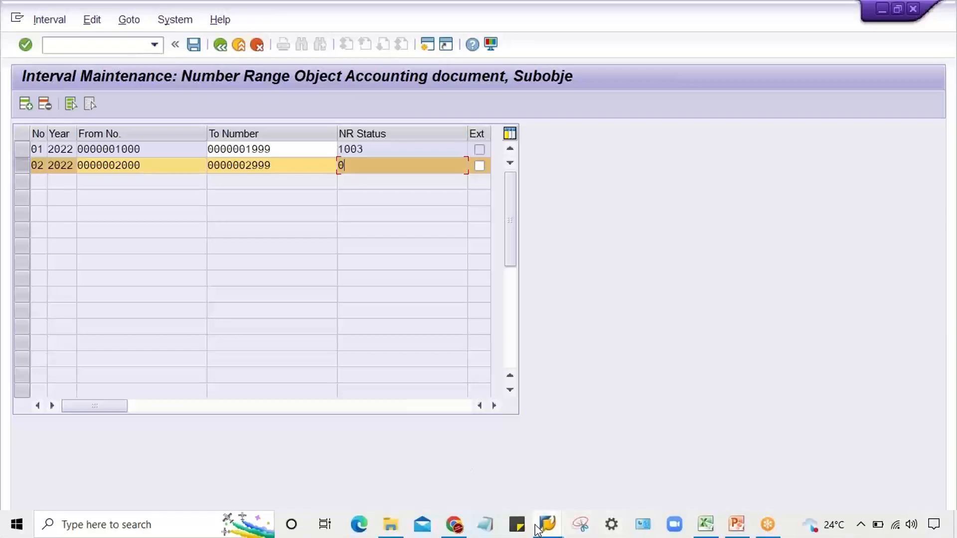
{"action": "mouse_move", "coordinate": [543, 527]}
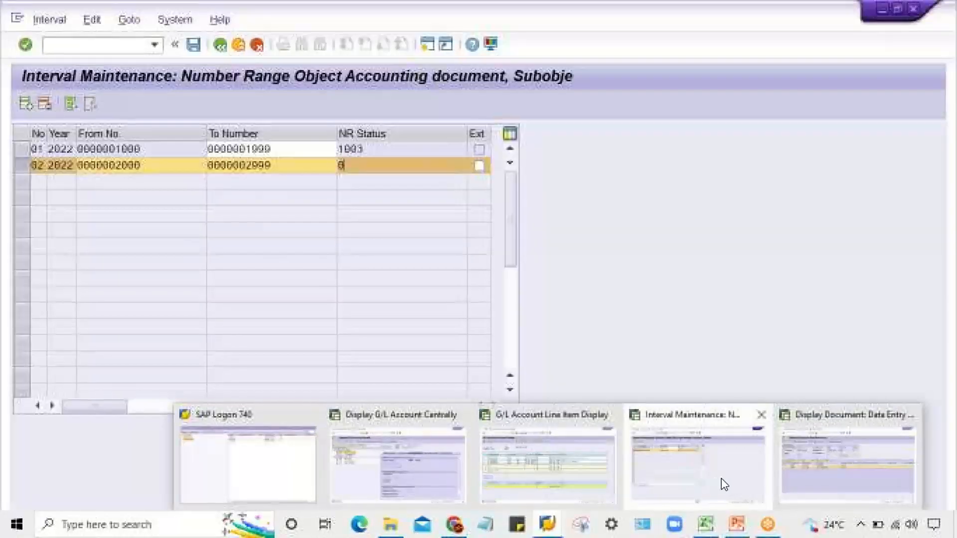
{"action": "left_click", "coordinate": [698, 483]}
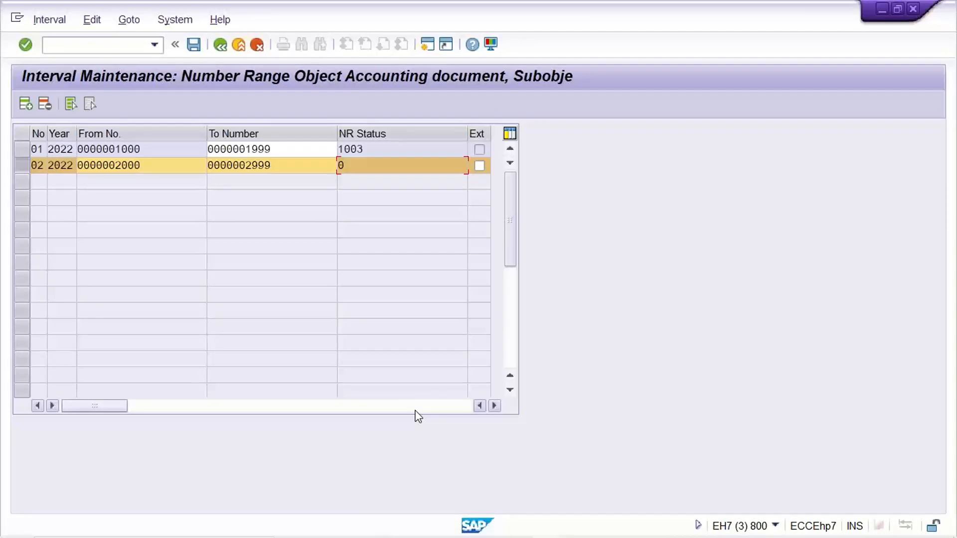
{"action": "mouse_move", "coordinate": [549, 526]}
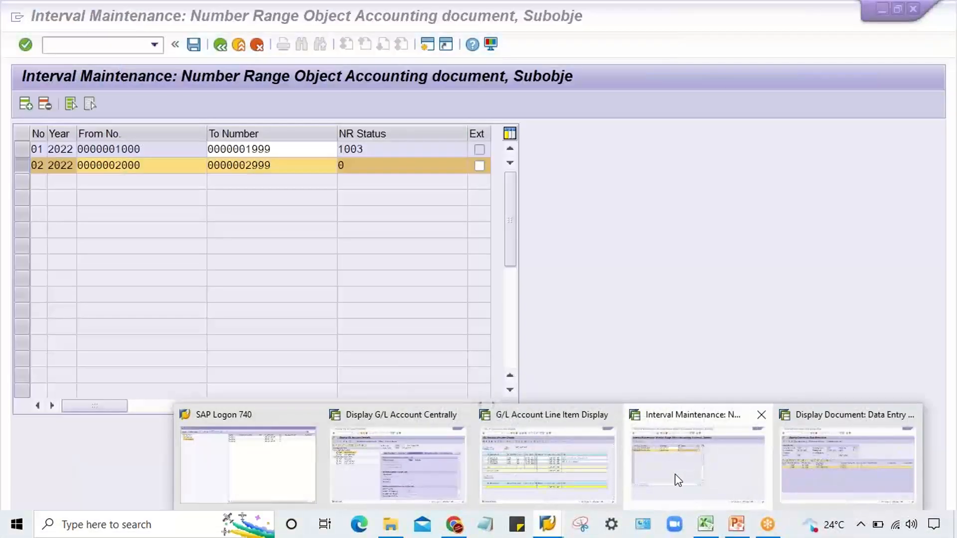
{"action": "left_click", "coordinate": [573, 477]}
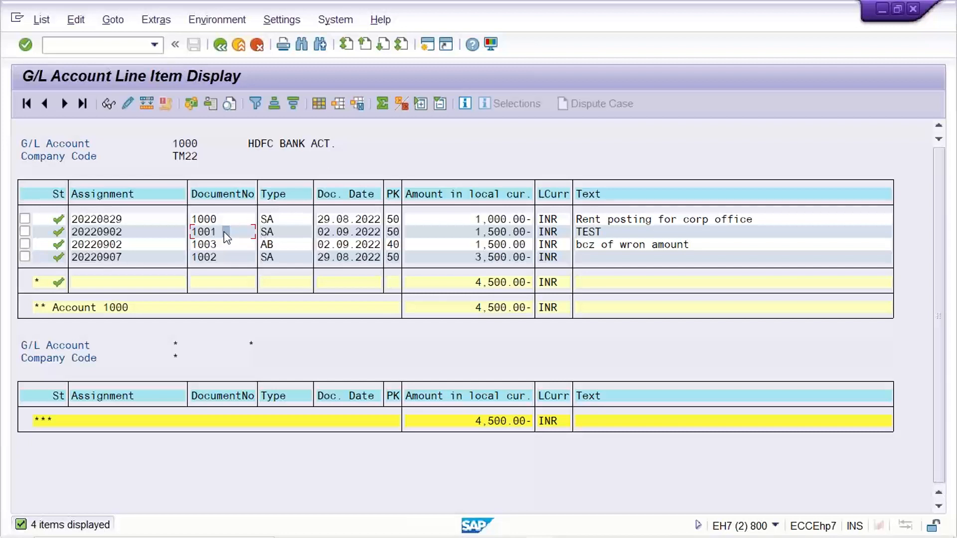
{"action": "left_click", "coordinate": [290, 232]}
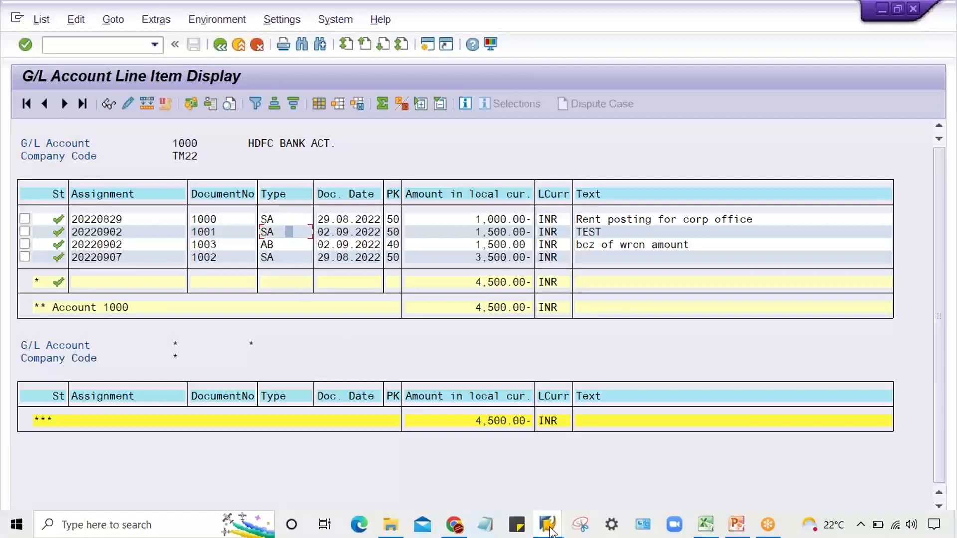
- Switch to the session displaying document 1003 and start reversal transaction FB08 from the command history
{"action": "left_click", "coordinate": [548, 525]}
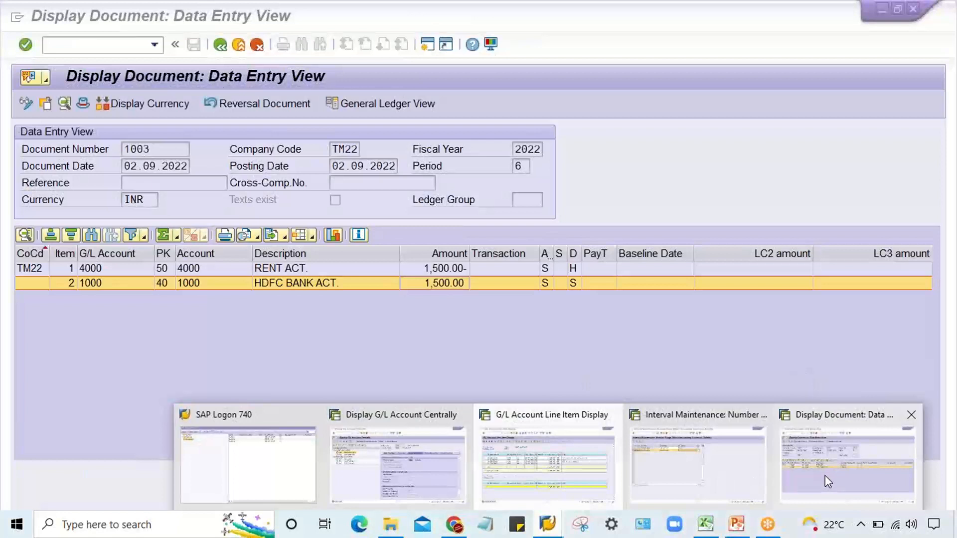
{"action": "left_click", "coordinate": [825, 477]}
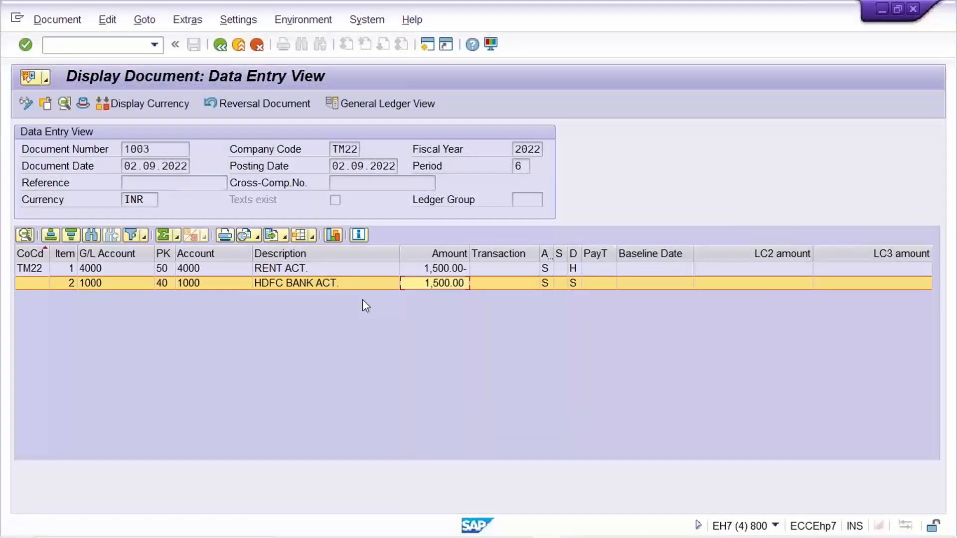
{"action": "left_click", "coordinate": [148, 47]}
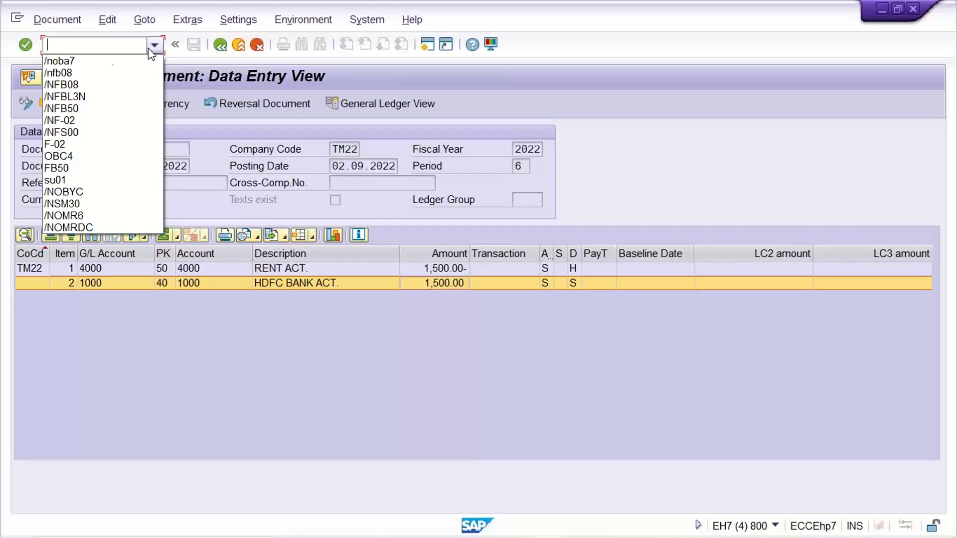
{"action": "left_click", "coordinate": [85, 73]}
{"action": "key", "text": "Return"}
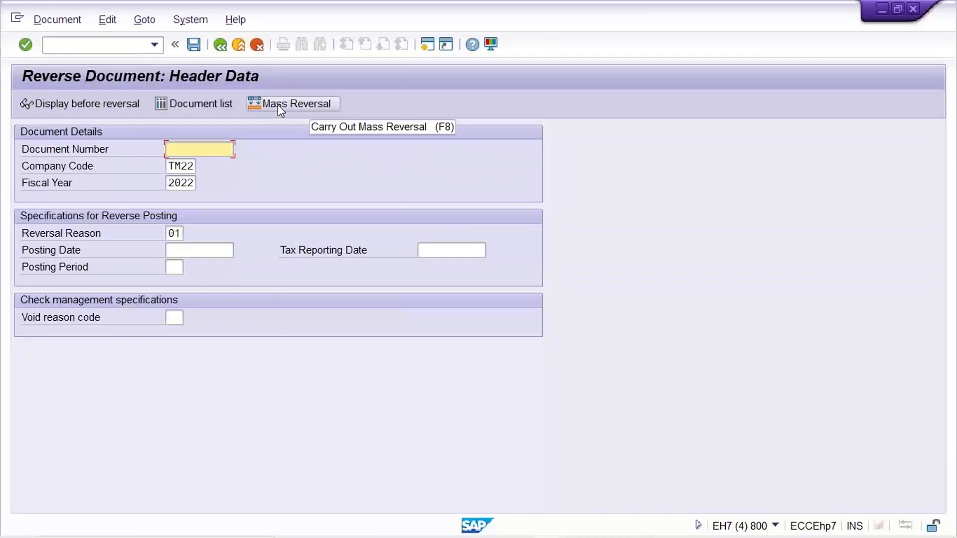
- Open Mass Reversal from the reversal screen and bring up the multiple selection of single values for the document number
{"action": "left_click", "coordinate": [278, 105]}
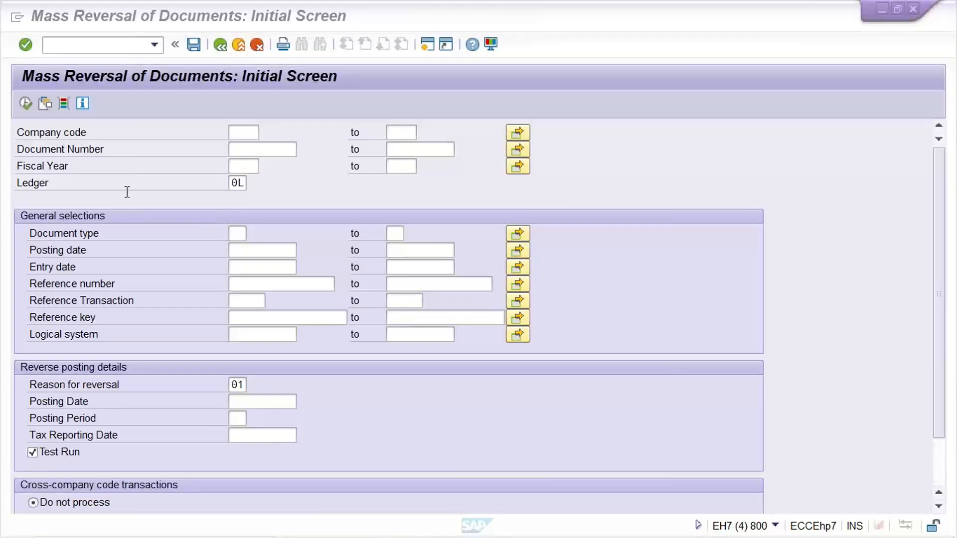
{"action": "left_click", "coordinate": [54, 153]}
{"action": "left_click", "coordinate": [235, 152]}
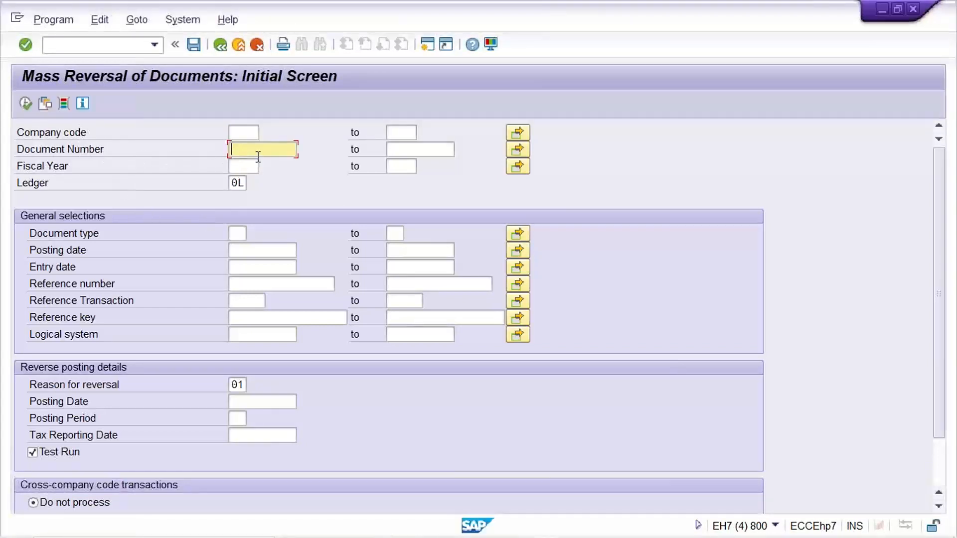
{"action": "left_click", "coordinate": [425, 147]}
{"action": "left_click", "coordinate": [525, 150]}
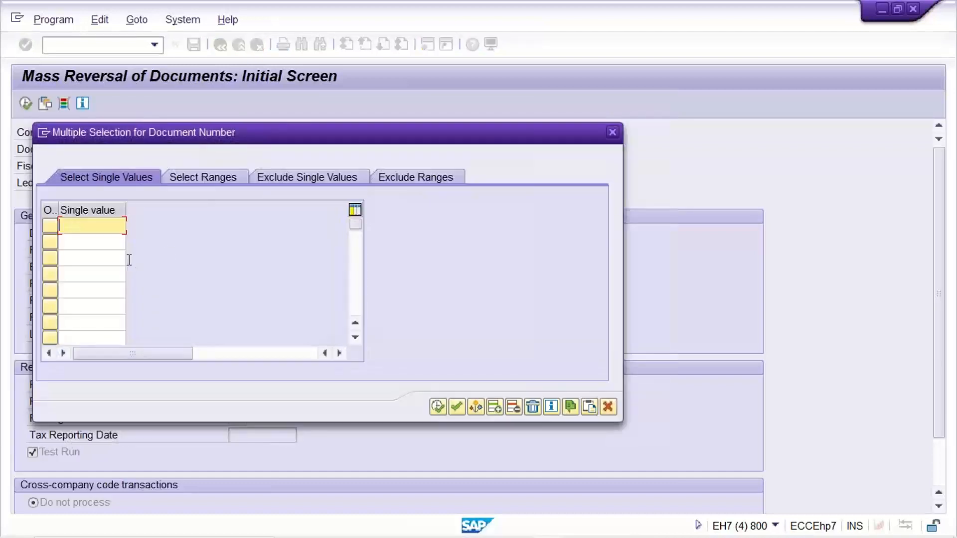
{"action": "left_click", "coordinate": [87, 242]}
{"action": "left_click", "coordinate": [82, 256]}
{"action": "left_click", "coordinate": [85, 224]}
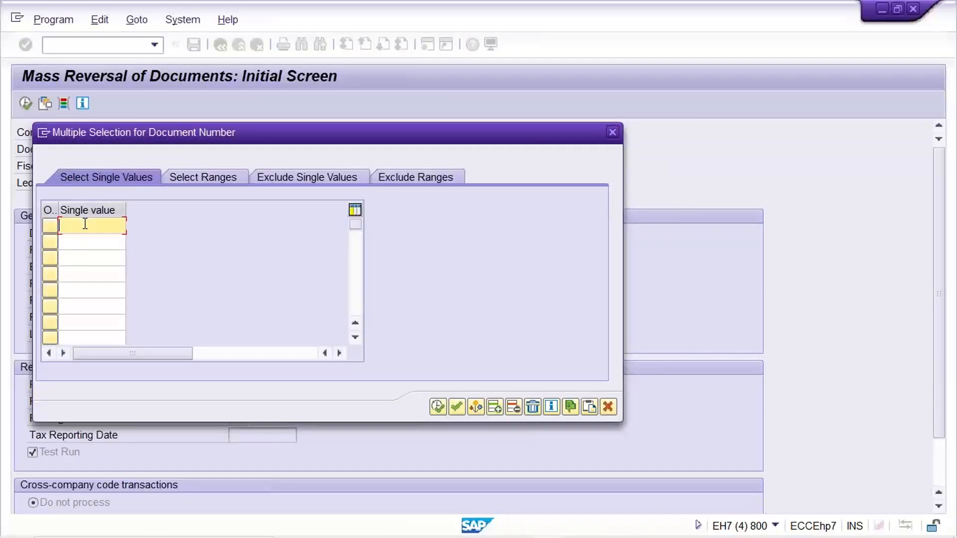
- Switch to the Excel sheet, list document numbers 1001, 1002 and 1003 in cells L6 to L8, and copy them
{"action": "mouse_move", "coordinate": [608, 514]}
{"action": "left_click", "coordinate": [704, 526]}
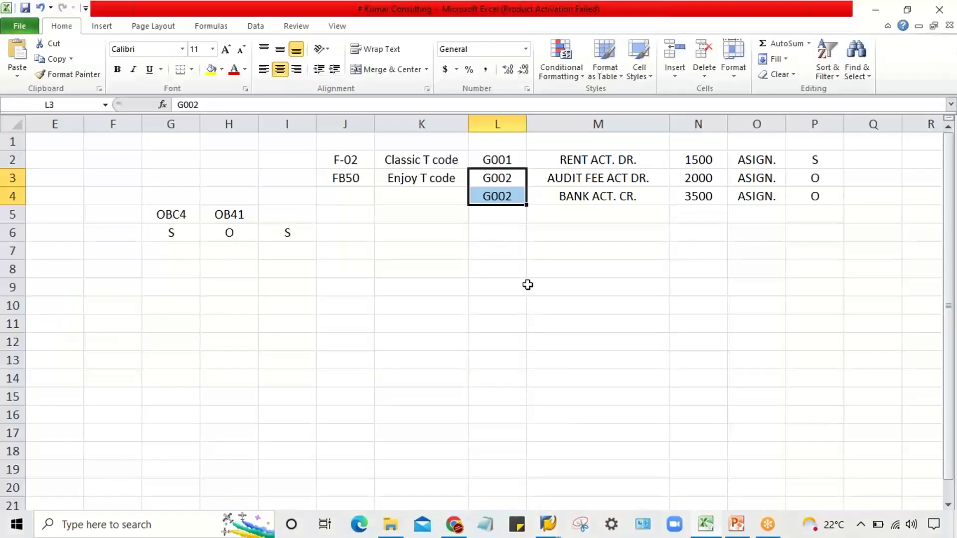
{"action": "left_click", "coordinate": [511, 233]}
{"action": "type", "text": "1001"}
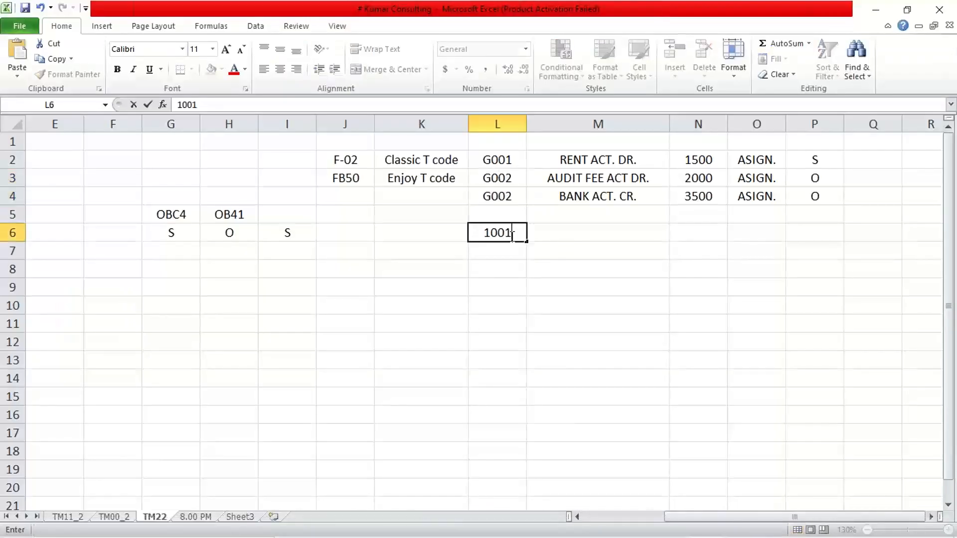
{"action": "key", "text": "Return"}
{"action": "type", "text": "1002"}
{"action": "key", "text": "Return"}
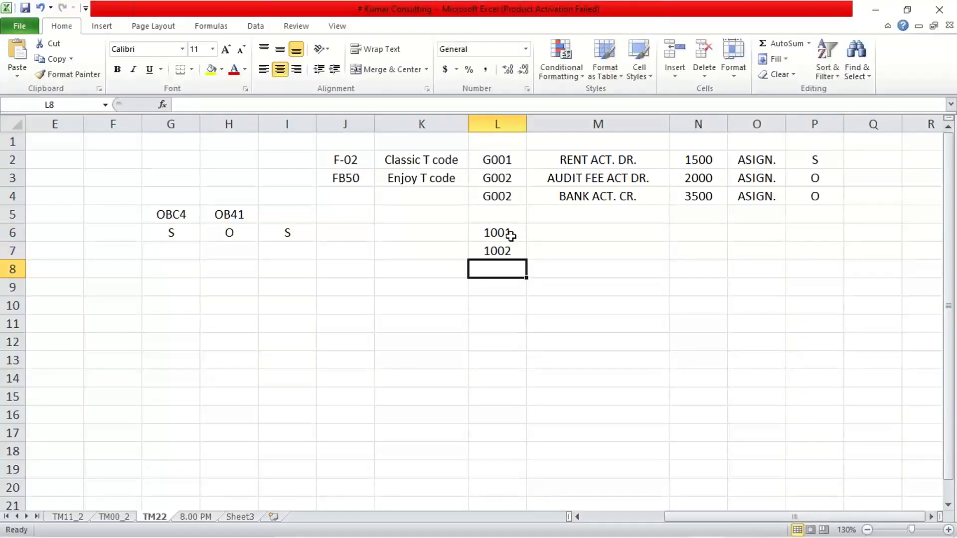
{"action": "type", "text": "103\\"}
{"action": "key", "text": "BackSpace"}
{"action": "key", "text": "BackSpace"}
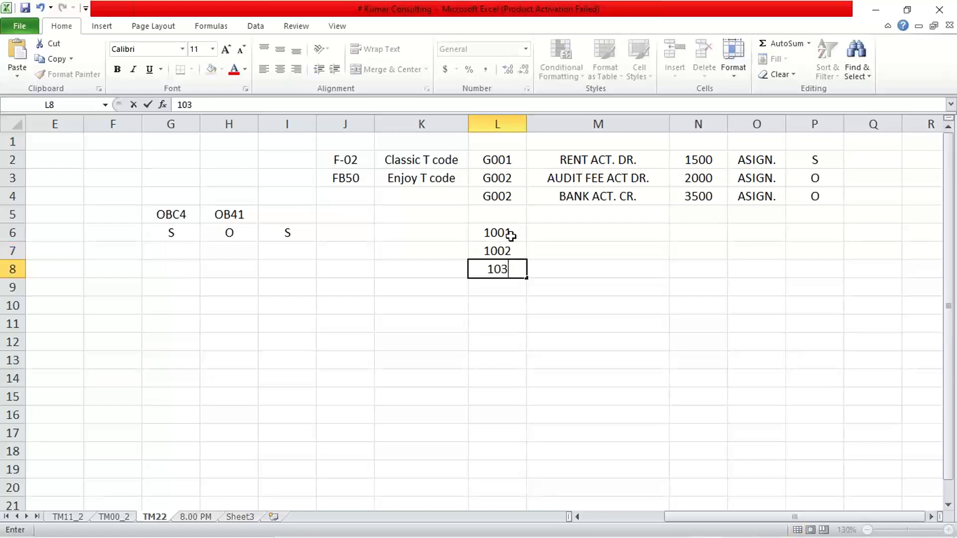
{"action": "type", "text": "03"}
{"action": "key", "text": "Return"}
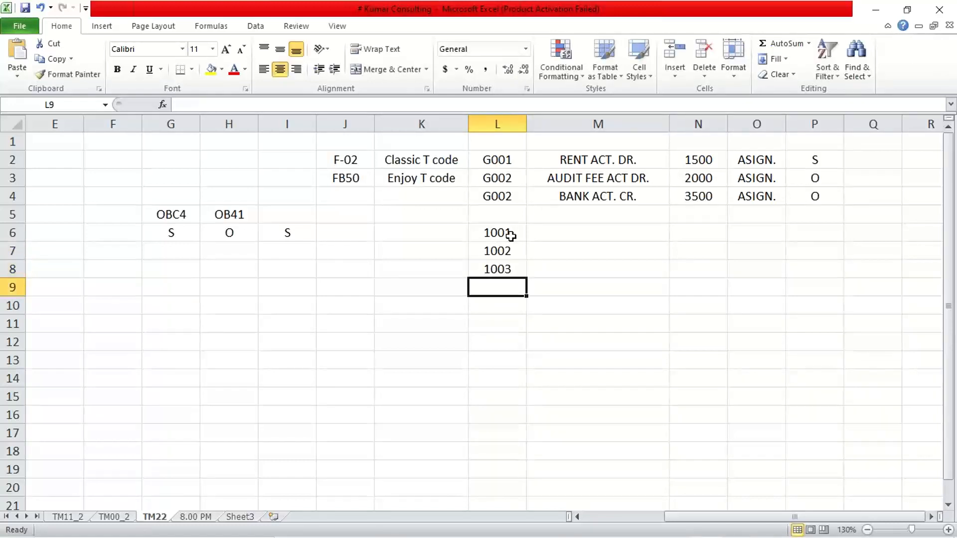
{"action": "left_click_drag", "start_coordinate": [511, 236], "coordinate": [512, 269]}
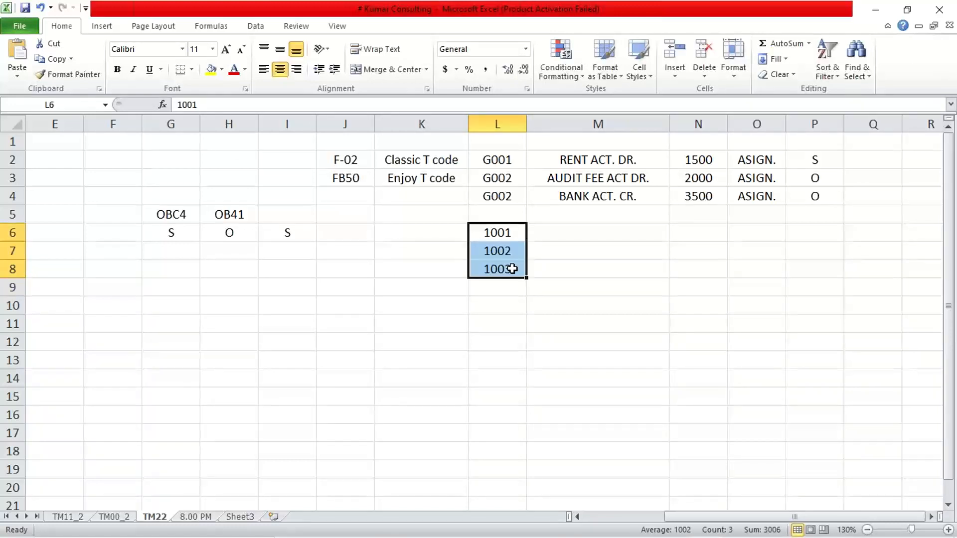
{"action": "key", "text": "ctrl+c"}
- Back in SAP's mass reversal session, upload the copied numbers into the document number selection, then discard the selection changes
{"action": "mouse_move", "coordinate": [538, 536]}
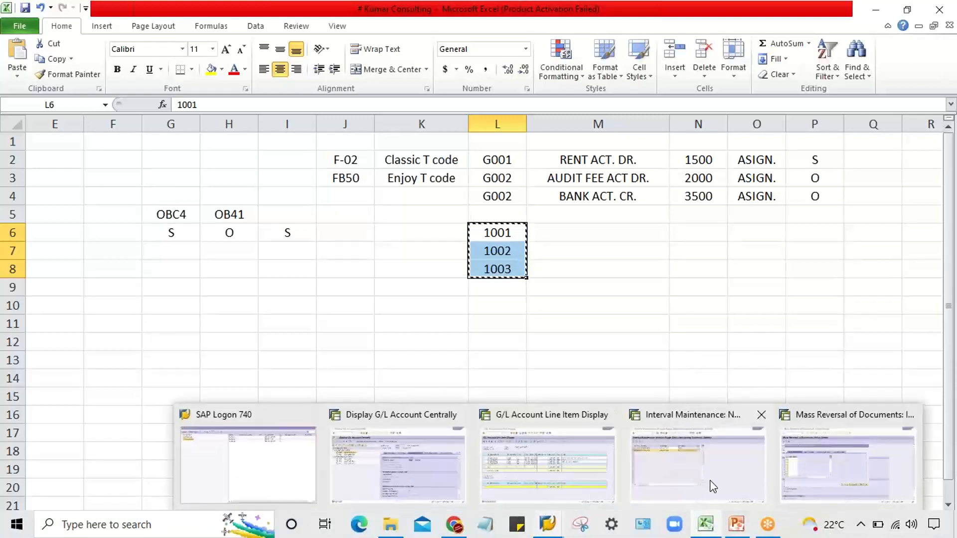
{"action": "left_click", "coordinate": [727, 460]}
{"action": "left_click", "coordinate": [84, 226]}
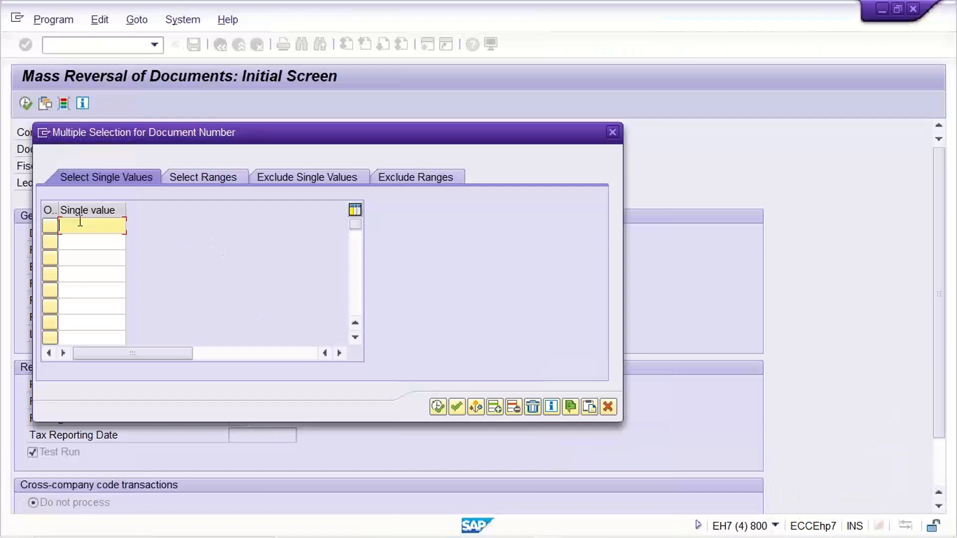
{"action": "left_click", "coordinate": [590, 408]}
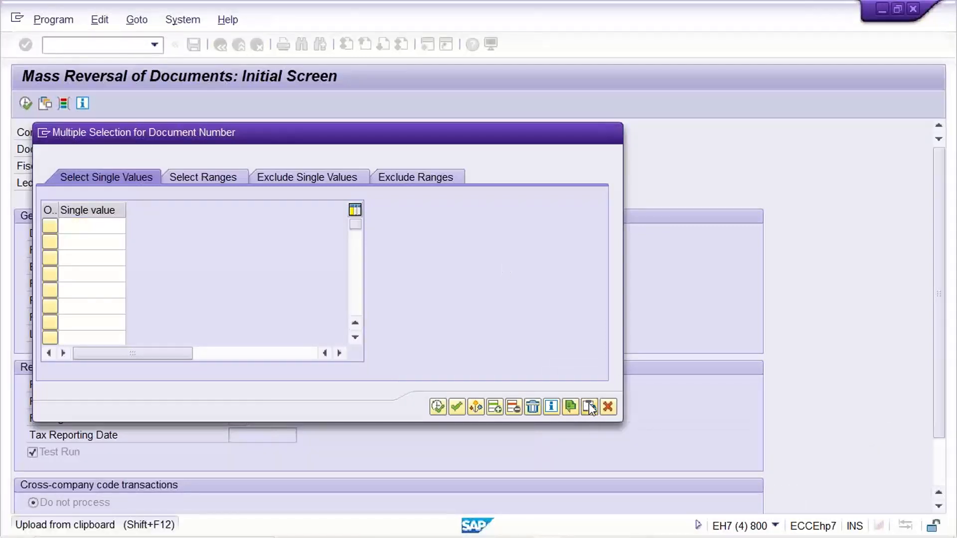
{"action": "left_click", "coordinate": [97, 265]}
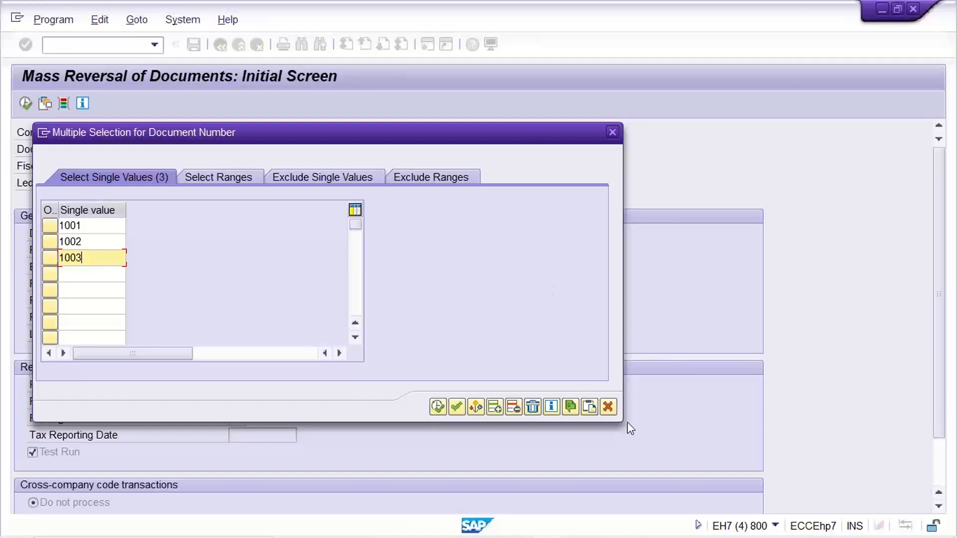
{"action": "left_click", "coordinate": [608, 408]}
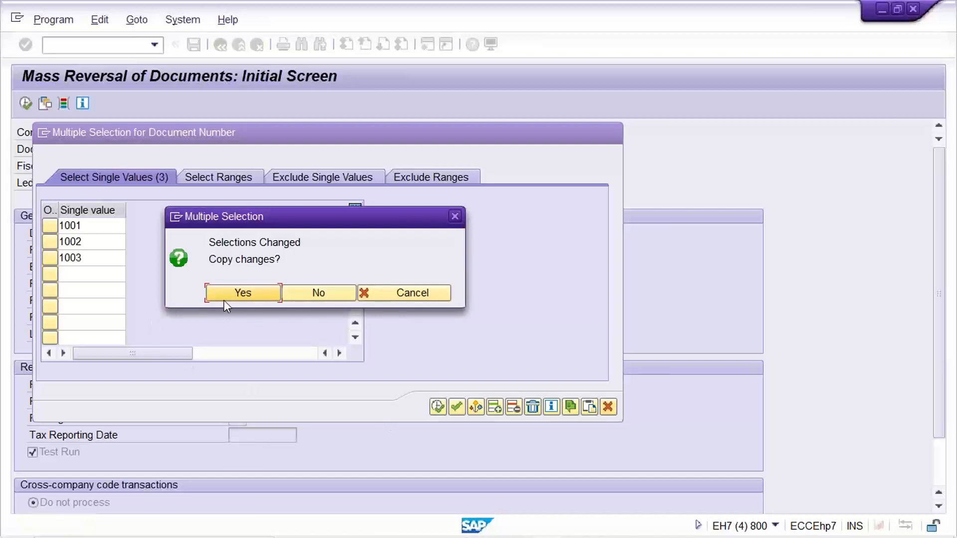
{"action": "left_click", "coordinate": [334, 294]}
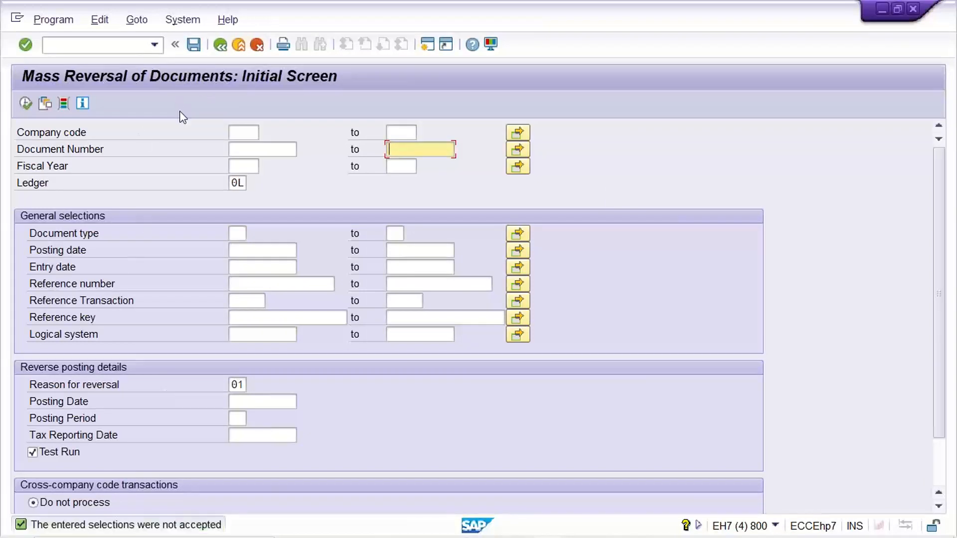
- Show the transaction code in the status bar and return to single-document reversal with /nfb08
{"action": "left_click", "coordinate": [775, 525]}
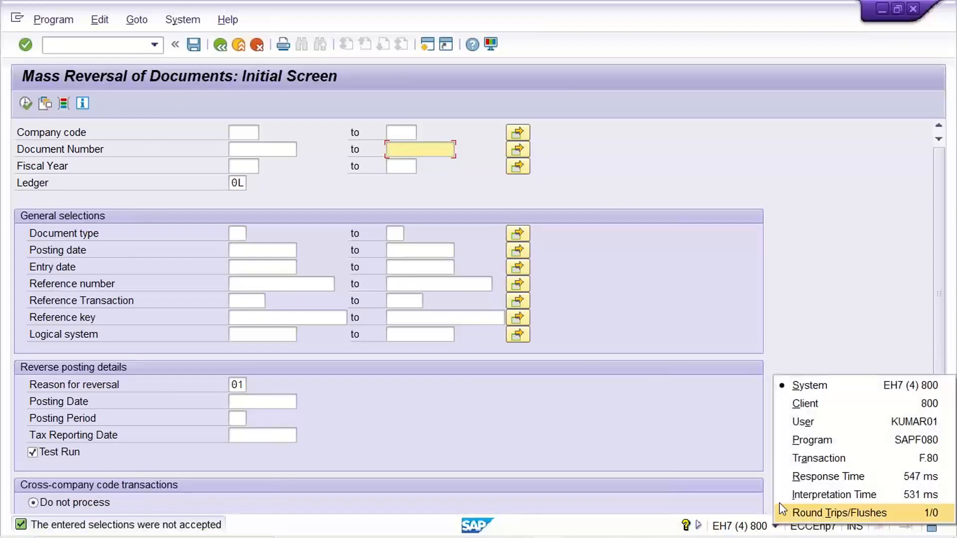
{"action": "left_click", "coordinate": [810, 458]}
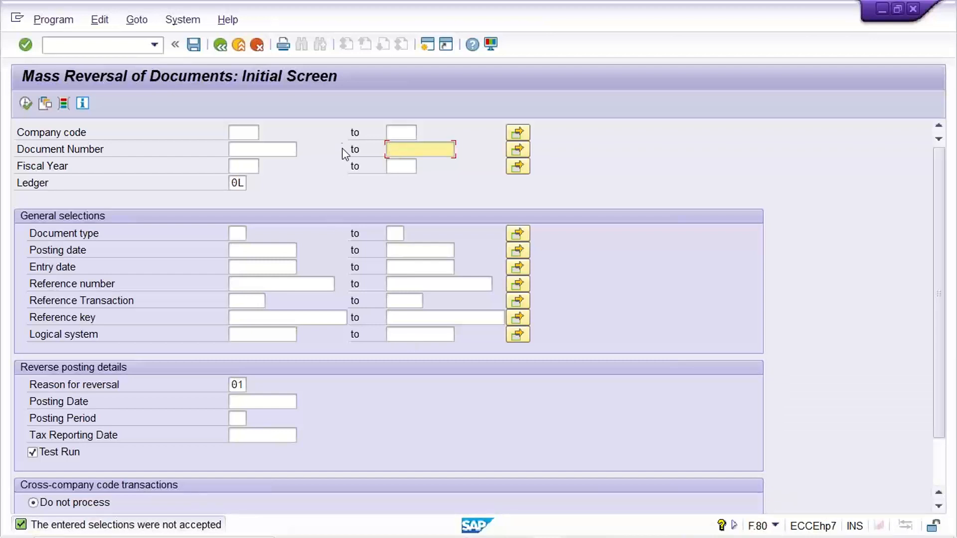
{"action": "left_click", "coordinate": [154, 45]}
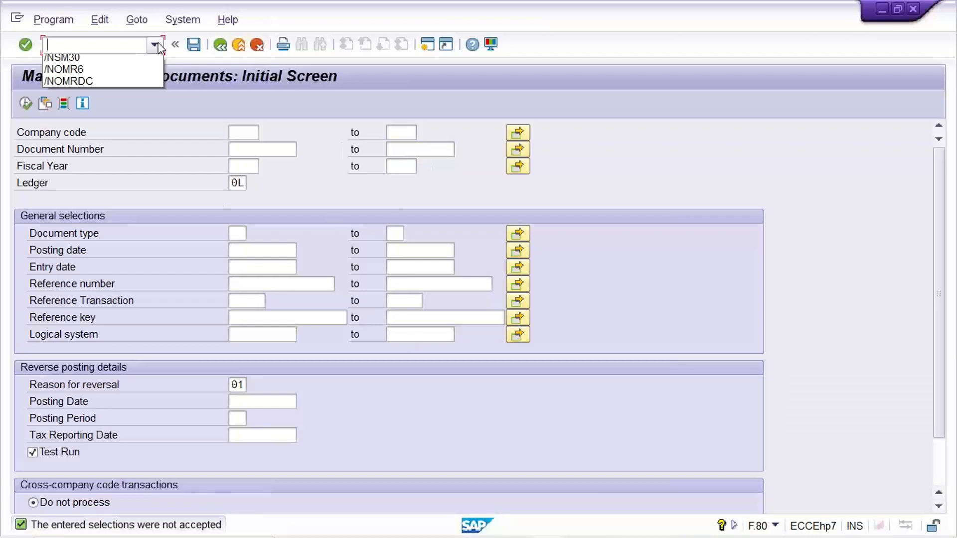
{"action": "left_click", "coordinate": [141, 61]}
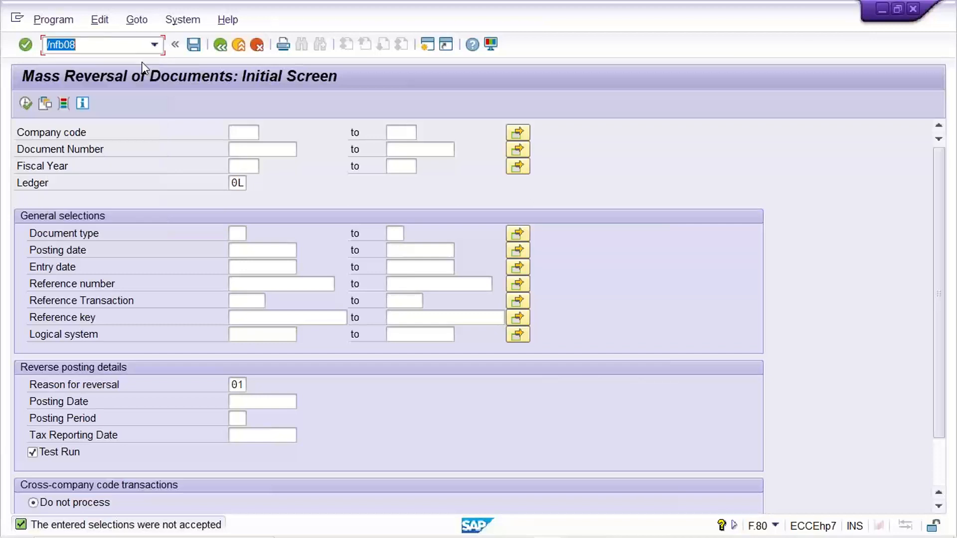
{"action": "key", "text": "Return"}
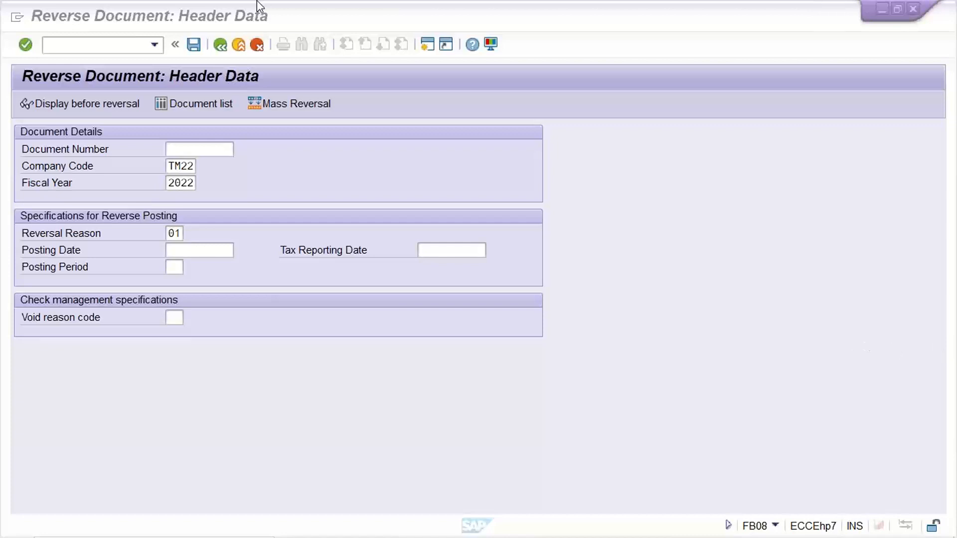
- Leave the FB08 session and go back from the number range intervals session to the details of document type AB
{"action": "left_click", "coordinate": [130, 41]}
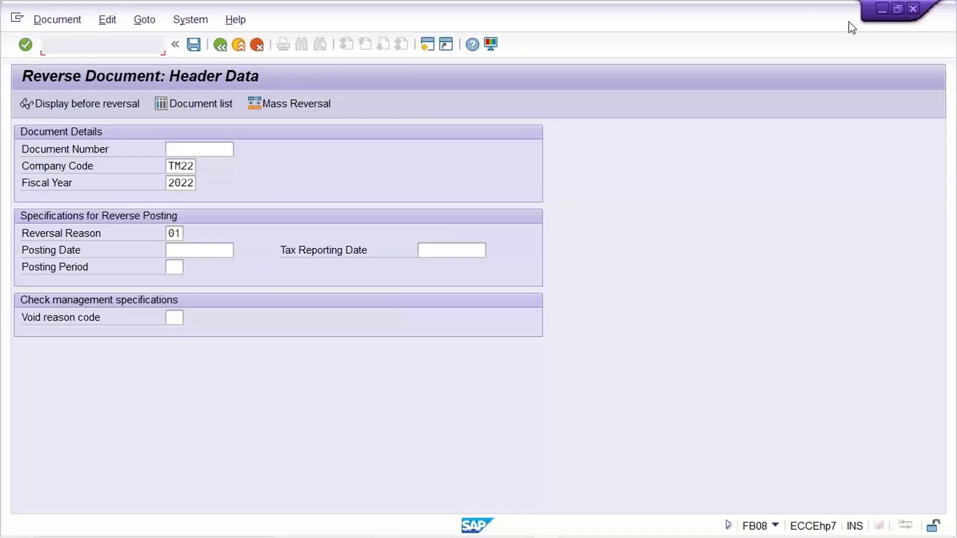
{"action": "left_click", "coordinate": [882, 9]}
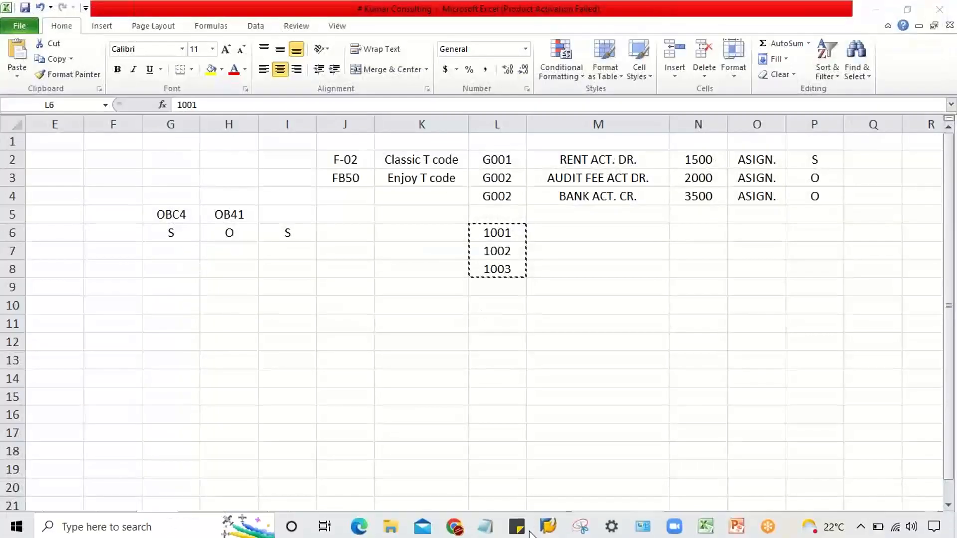
{"action": "mouse_move", "coordinate": [548, 524]}
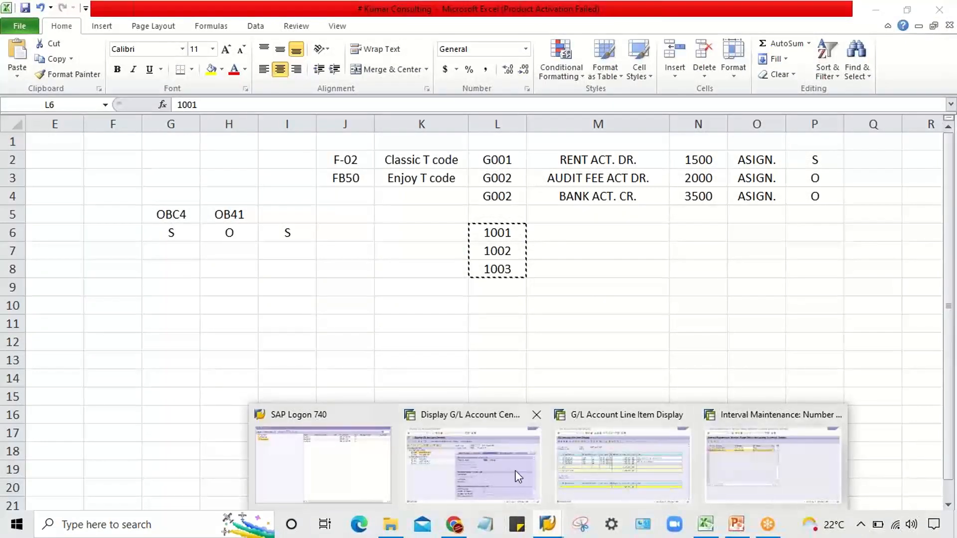
{"action": "left_click", "coordinate": [718, 474]}
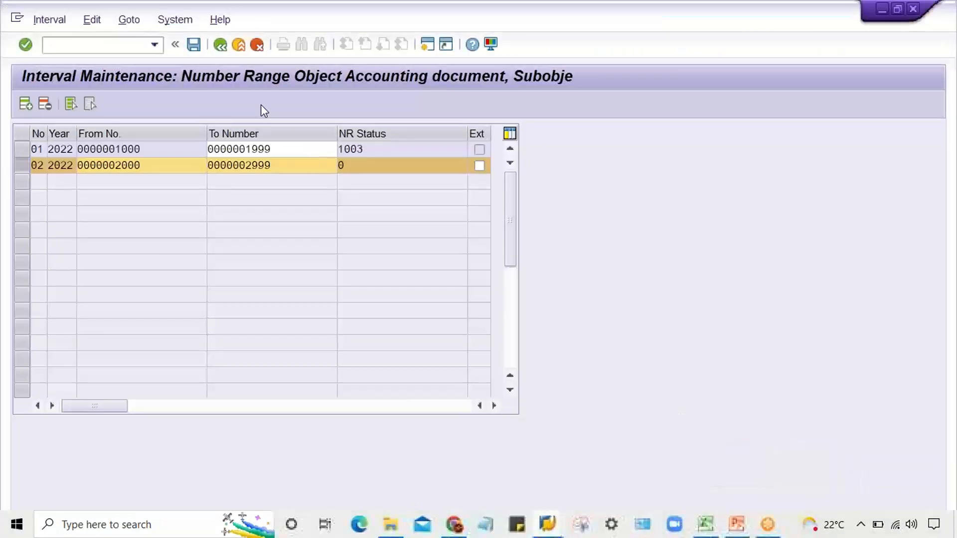
{"action": "left_click", "coordinate": [220, 44]}
{"action": "left_click", "coordinate": [220, 45]}
{"action": "left_click", "coordinate": [220, 45]}
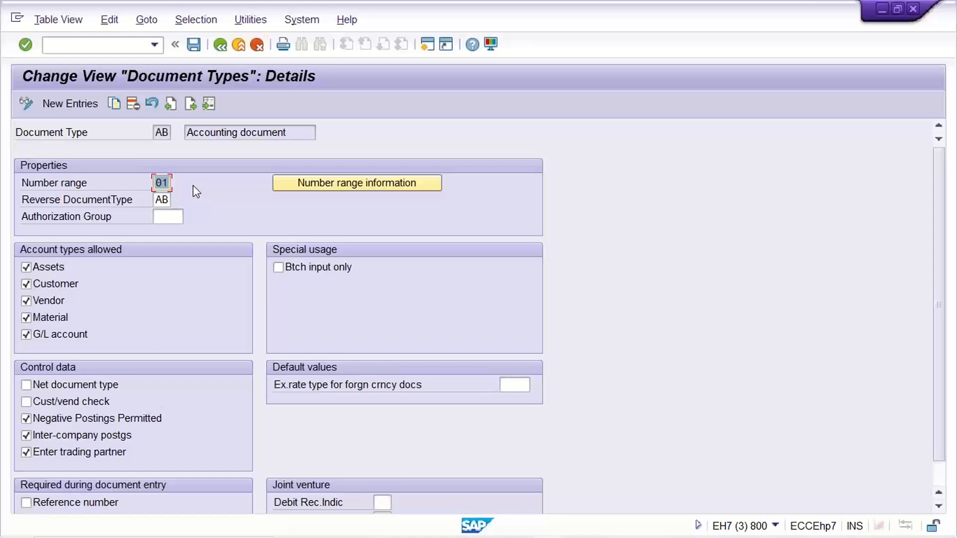
- Set document type AB's number range to 05 and save it, confirming the customizing request
{"action": "type", "text": "05"}
{"action": "key", "text": "ctrl+s"}
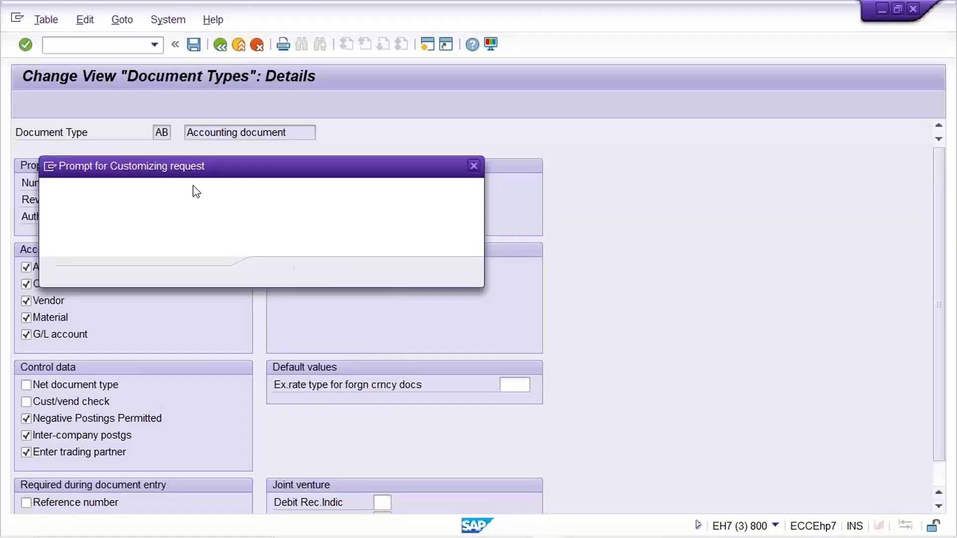
{"action": "key", "text": "Return"}
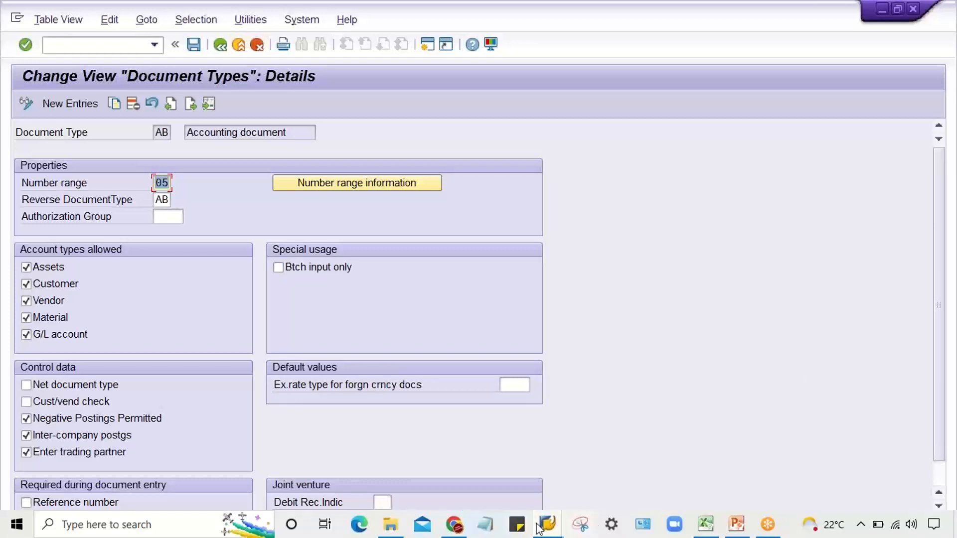
- Switch to the G/L account line item session and start document entry with transaction FB50
{"action": "mouse_move", "coordinate": [539, 527]}
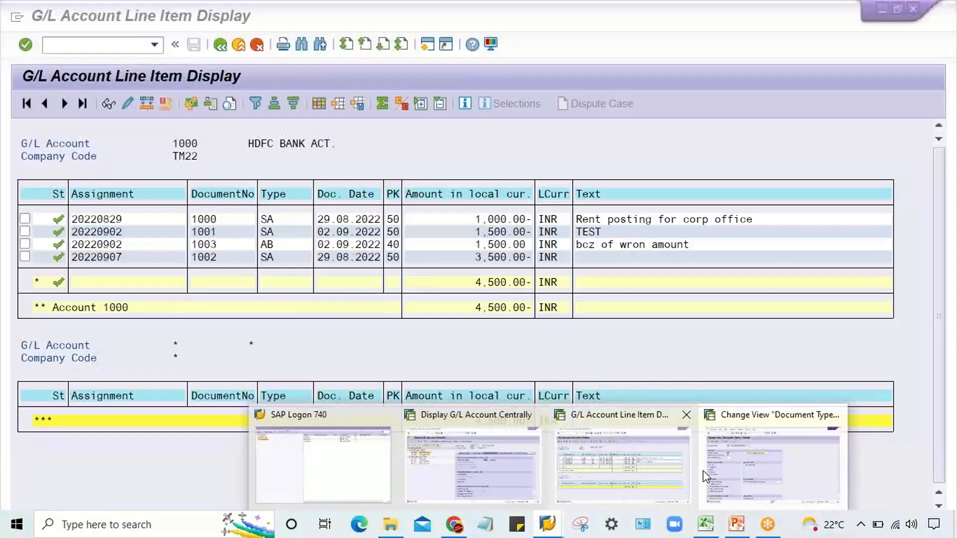
{"action": "left_click", "coordinate": [726, 469]}
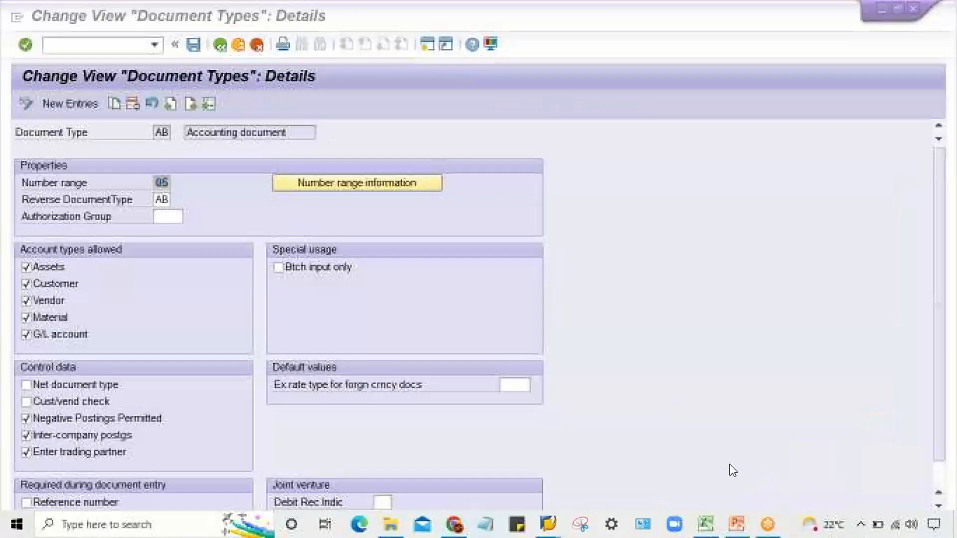
{"action": "mouse_move", "coordinate": [548, 524]}
{"action": "left_click", "coordinate": [569, 463]}
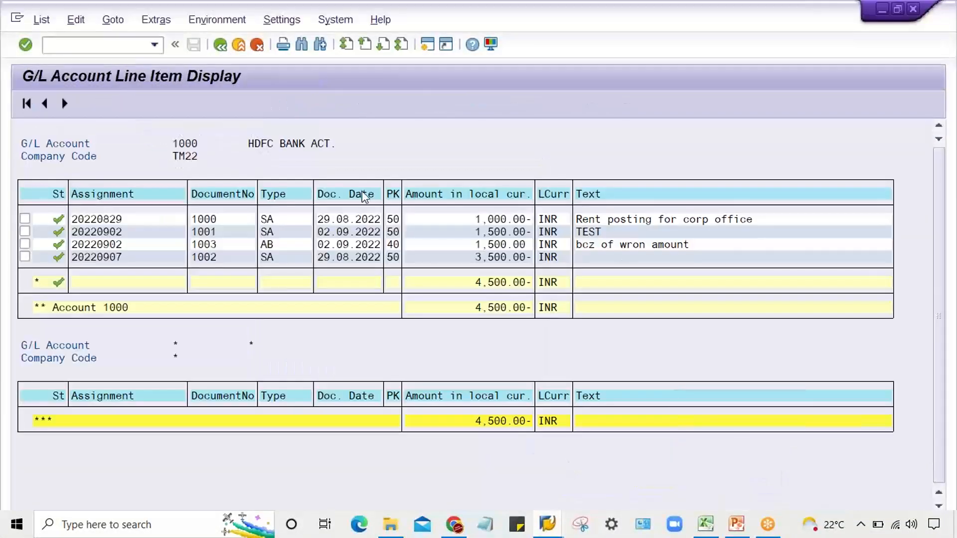
{"action": "left_click", "coordinate": [94, 51]}
{"action": "type", "text": "/NFB50"}
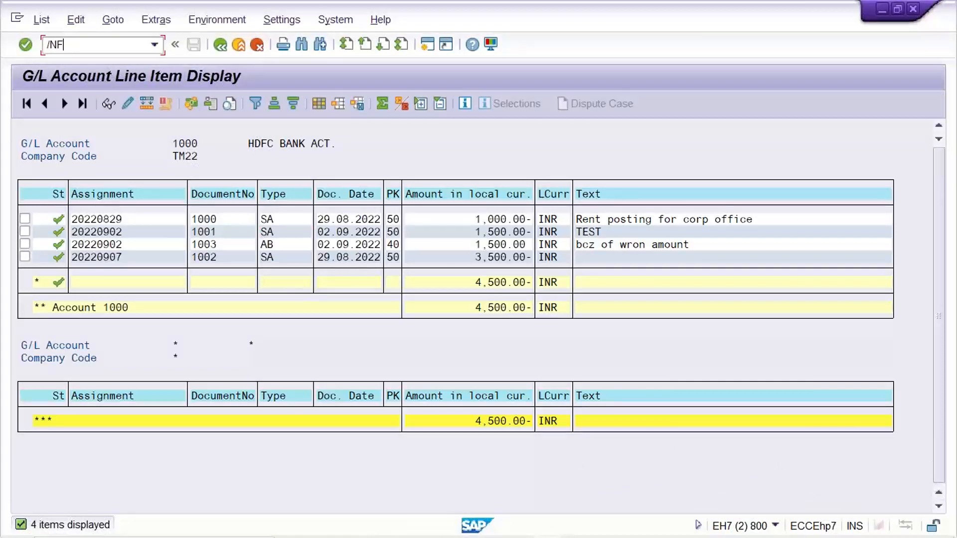
{"action": "key", "text": "Return"}
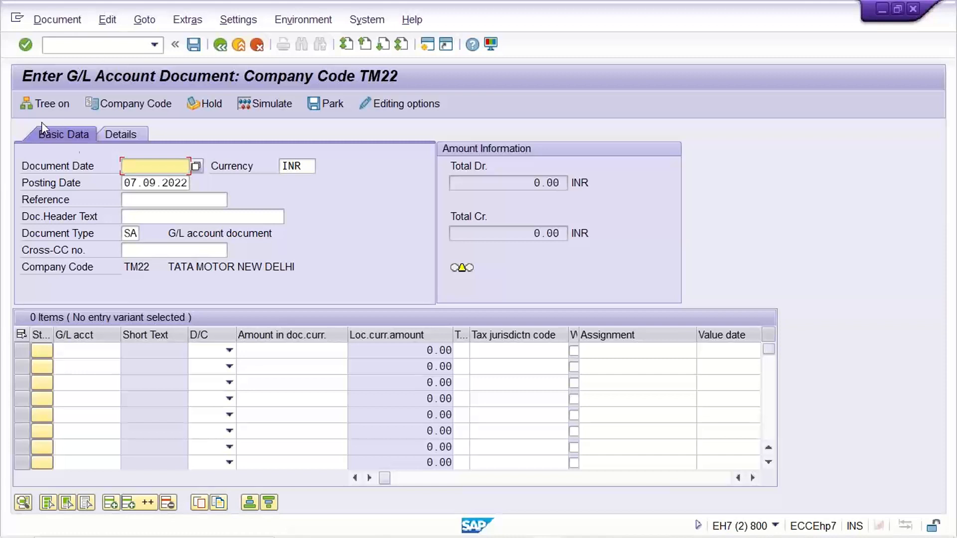
- Set the document date of the new G/L account document to 07.09.2022
{"action": "left_click", "coordinate": [160, 165]}
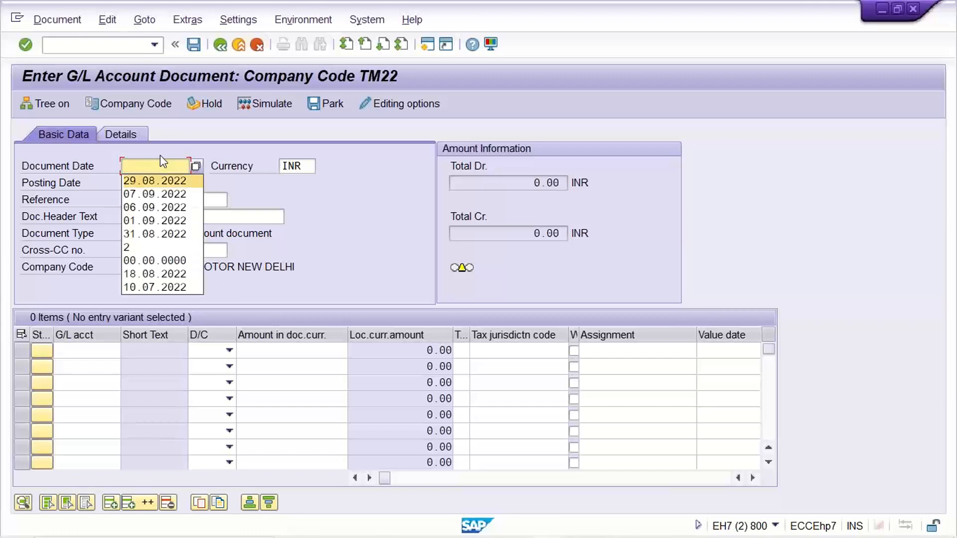
{"action": "type", "text": "0"}
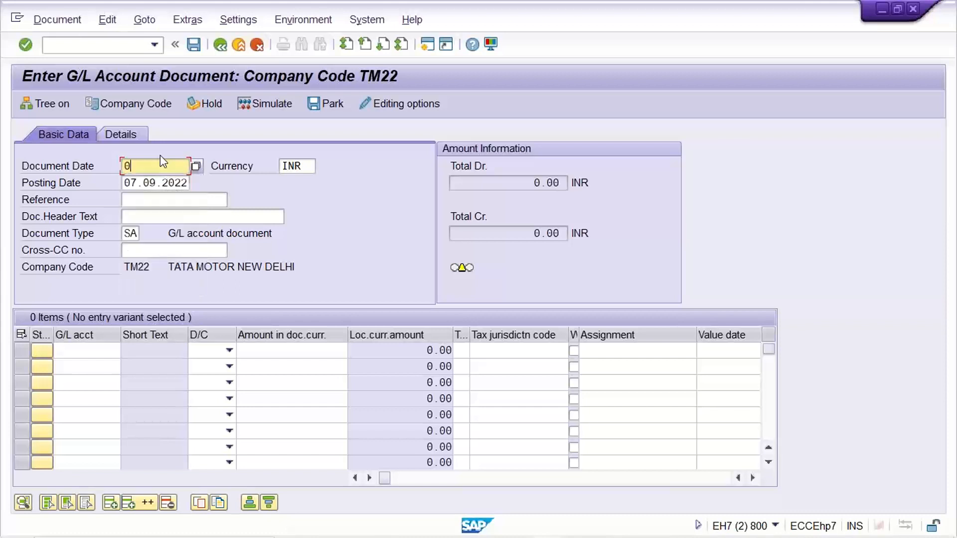
{"action": "type", "text": "7"}
{"action": "key", "text": "Down"}
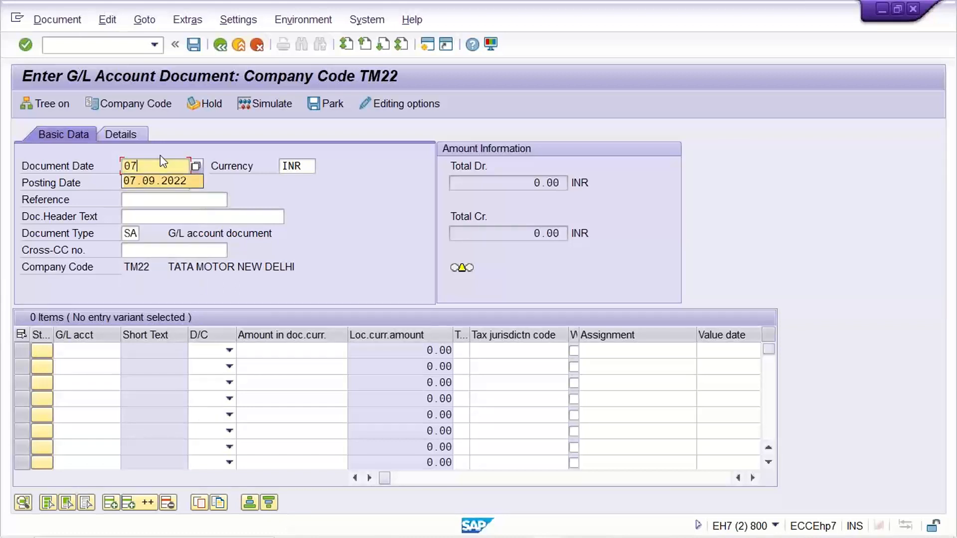
{"action": "key", "text": "Return"}
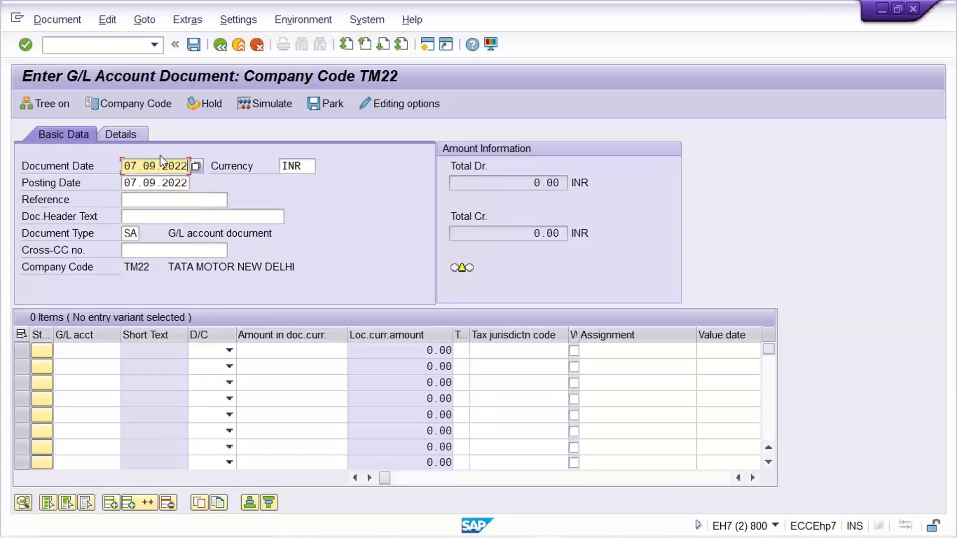
- Check the entry's document type and company code, and in the document types session set AB's number range to 01 and return to the overview
{"action": "left_click", "coordinate": [128, 233]}
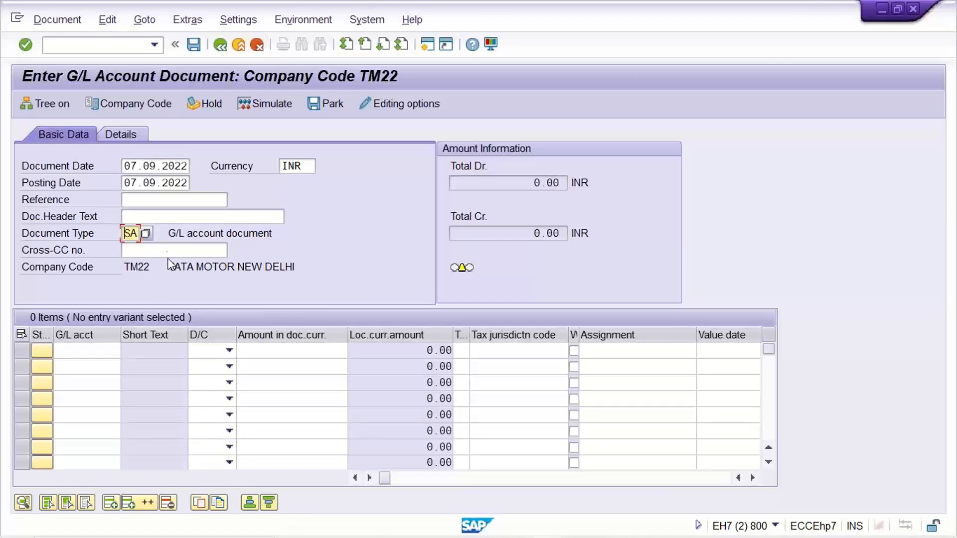
{"action": "left_click_drag", "start_coordinate": [152, 268], "coordinate": [116, 268]}
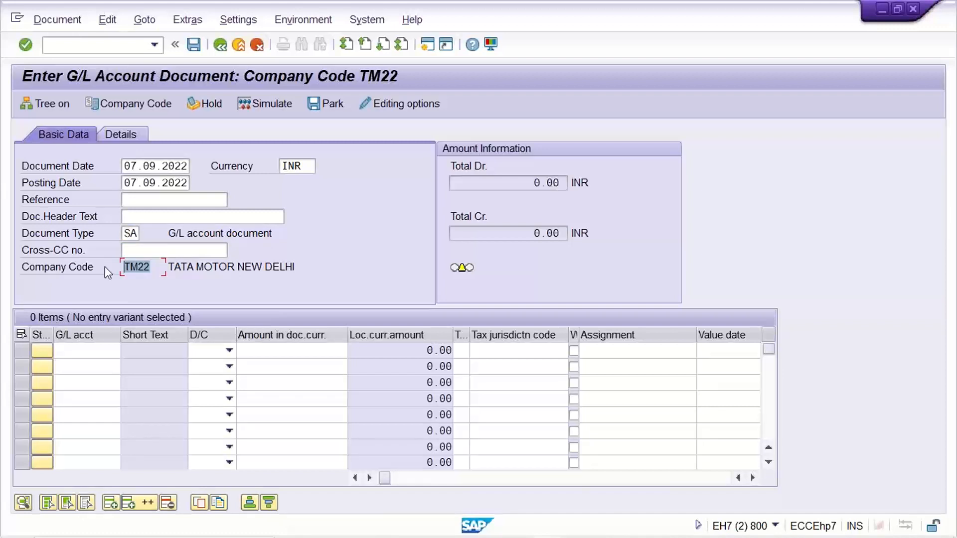
{"action": "mouse_move", "coordinate": [491, 537]}
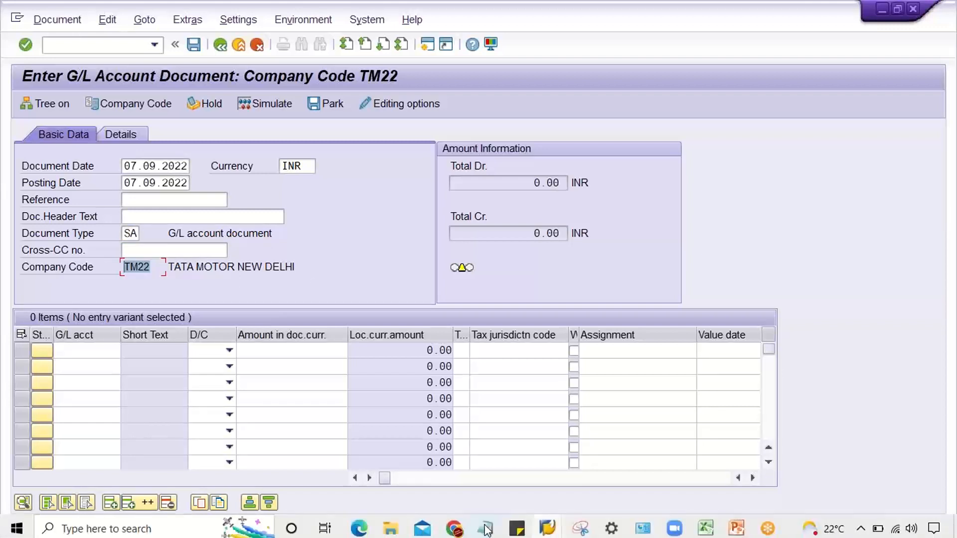
{"action": "left_click", "coordinate": [547, 525]}
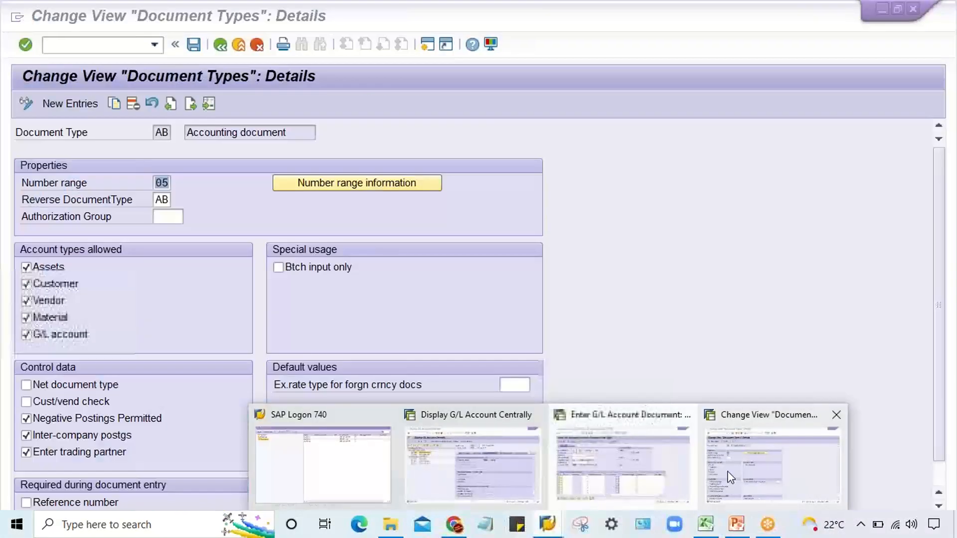
{"action": "left_click", "coordinate": [773, 467]}
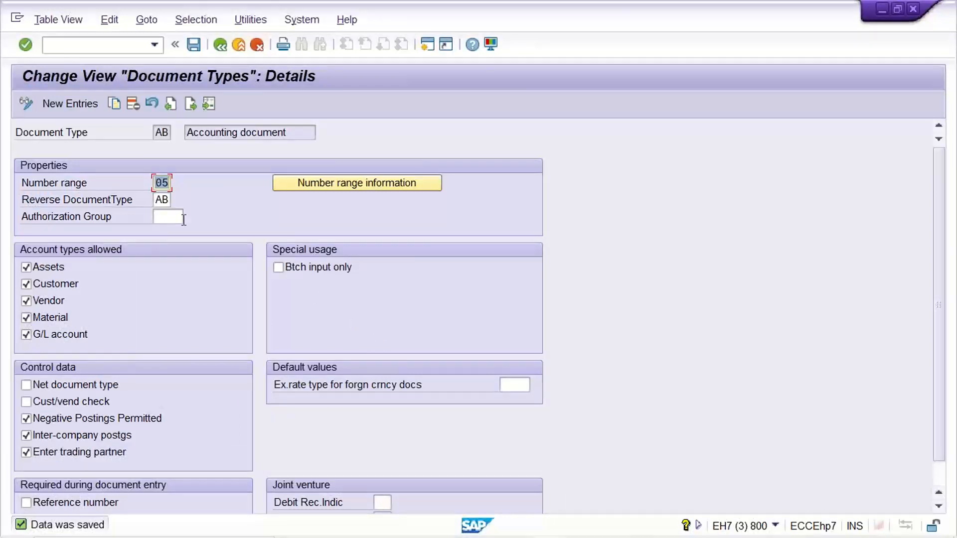
{"action": "type", "text": "01"}
{"action": "key", "text": "Return"}
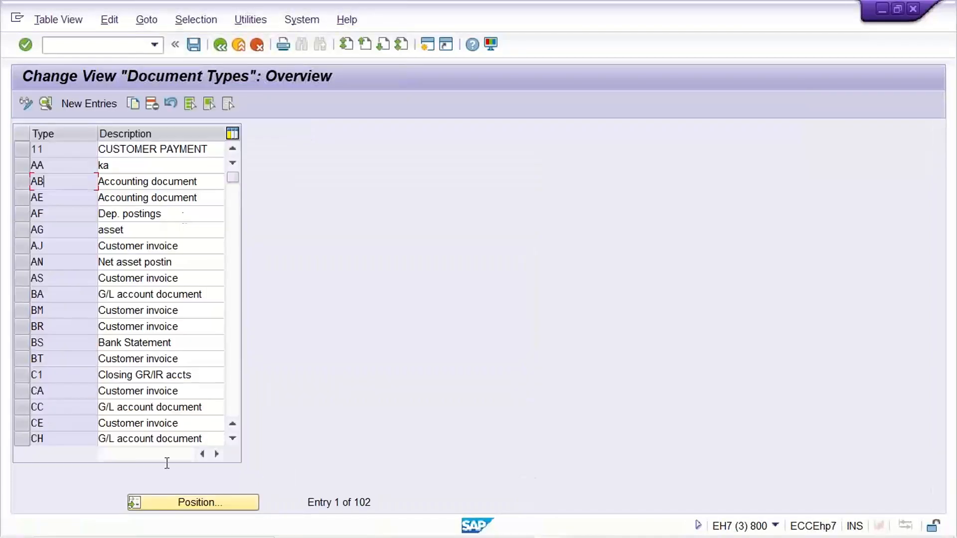
- Find document type SA in the overview, open its details, set its number range to 05 and save
{"action": "left_click", "coordinate": [192, 504]}
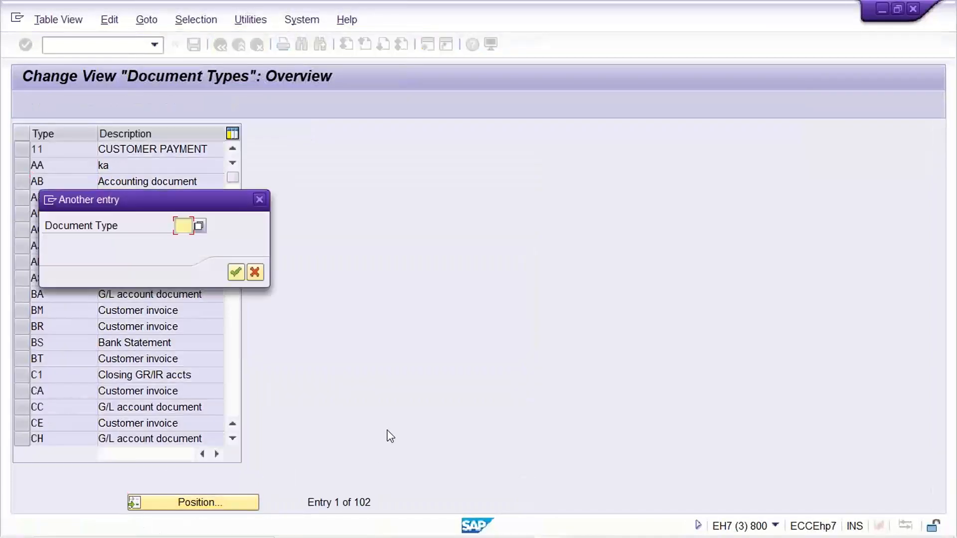
{"action": "type", "text": "SA"}
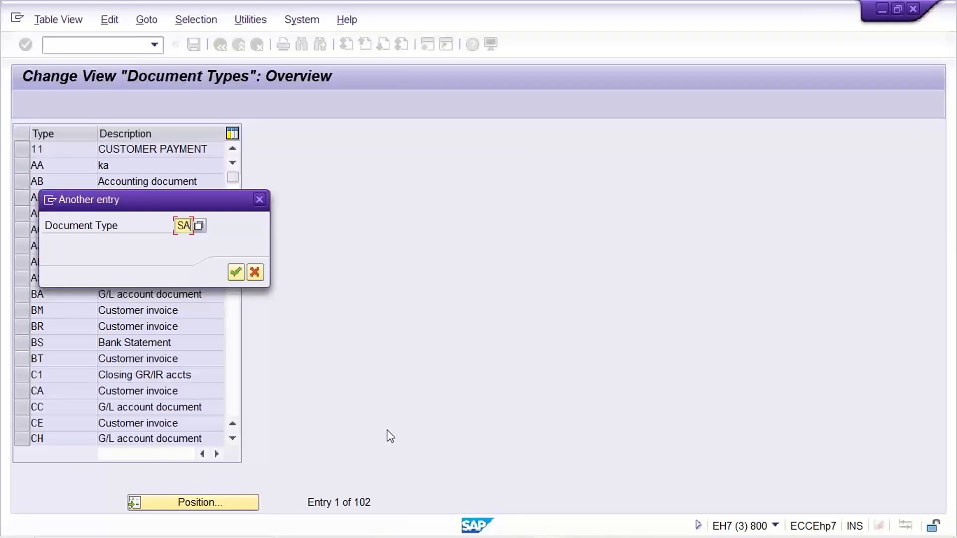
{"action": "key", "text": "Return"}
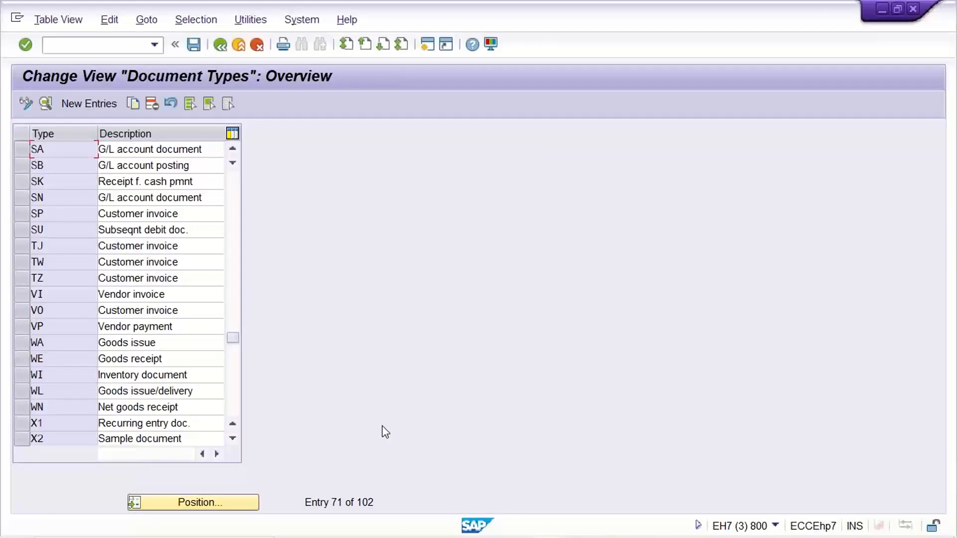
{"action": "key", "text": "F2"}
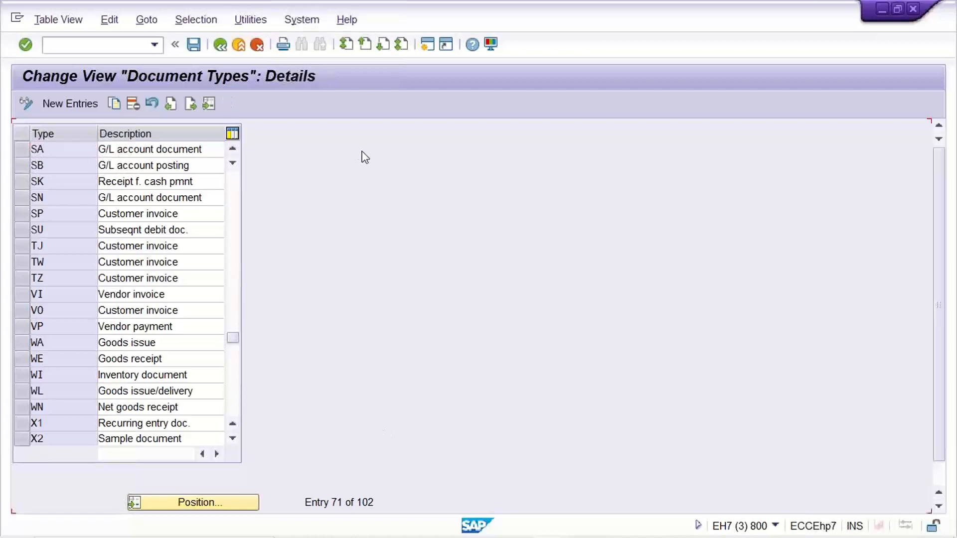
{"action": "type", "text": "05"}
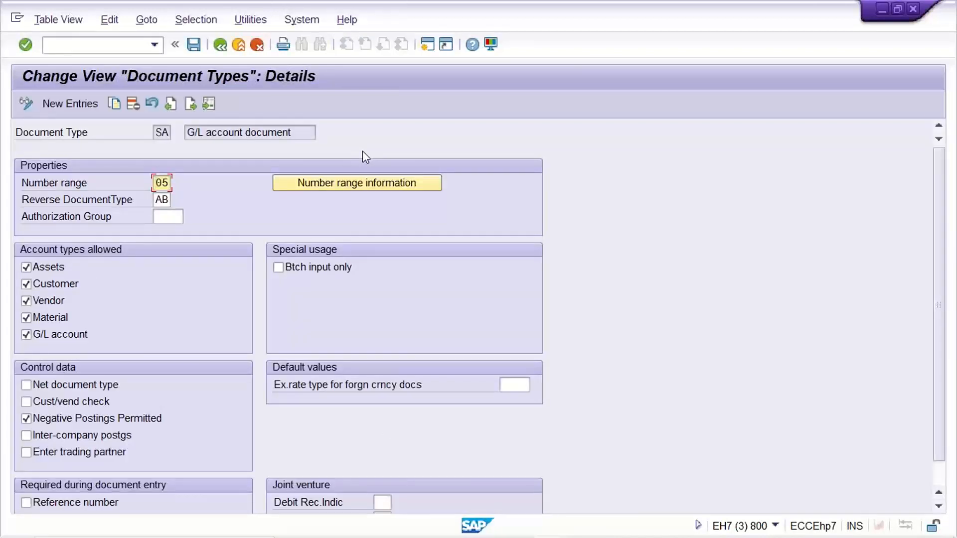
{"action": "key", "text": "ctrl+s"}
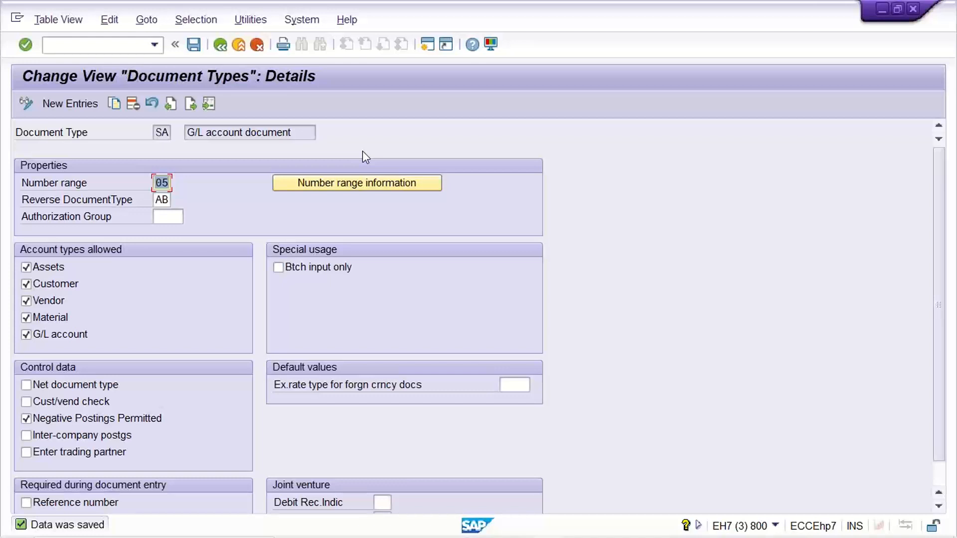
- Open number range interval maintenance for company code TM11 from the document type SA details
{"action": "left_click", "coordinate": [360, 185]}
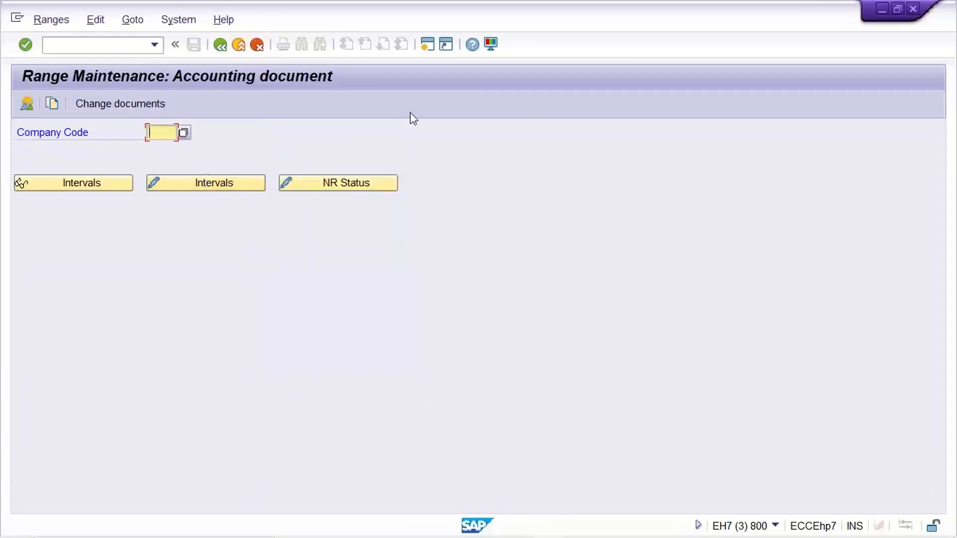
{"action": "type", "text": "TM"}
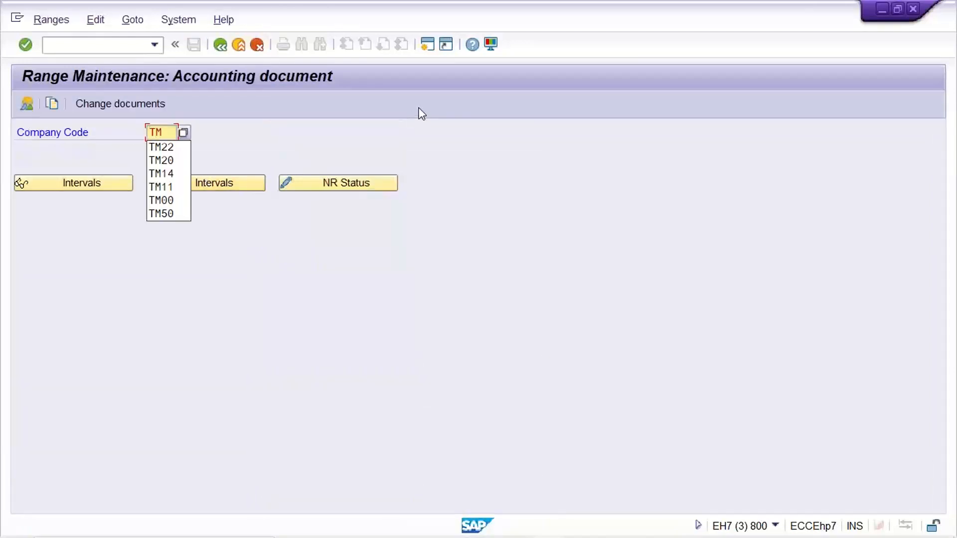
{"action": "type", "text": "11"}
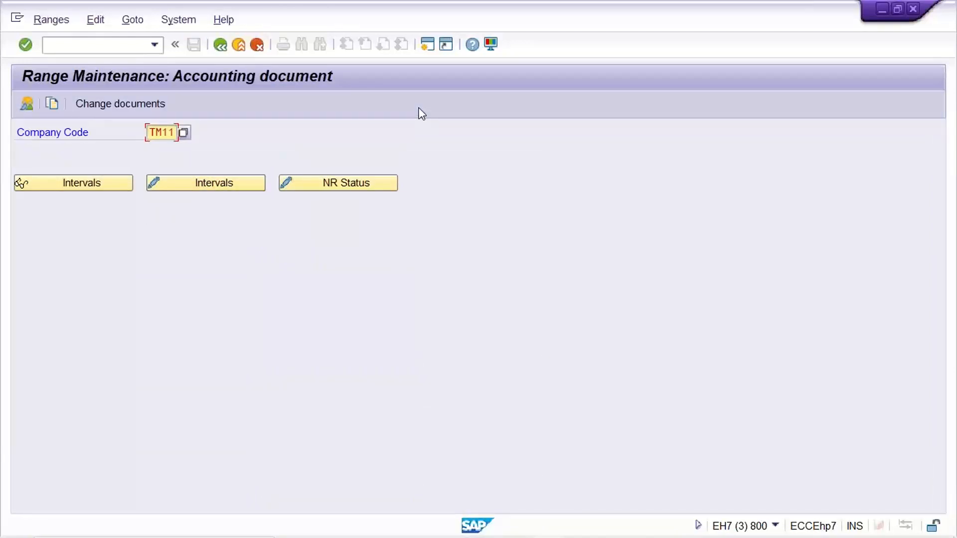
{"action": "left_click", "coordinate": [180, 189]}
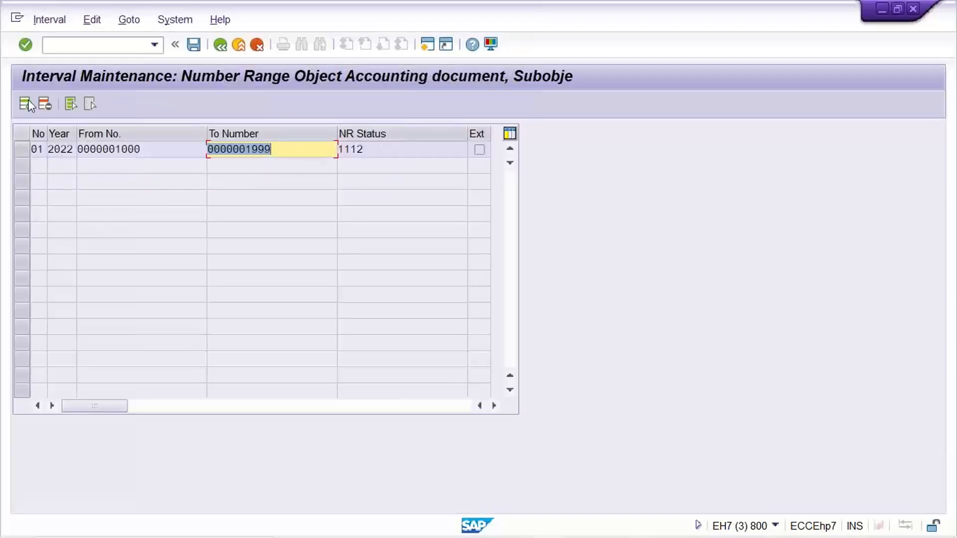
- Add number range interval 05 for year 2022 from 5000 to 5999 and save it
{"action": "left_click", "coordinate": [26, 104]}
{"action": "type", "text": "05"}
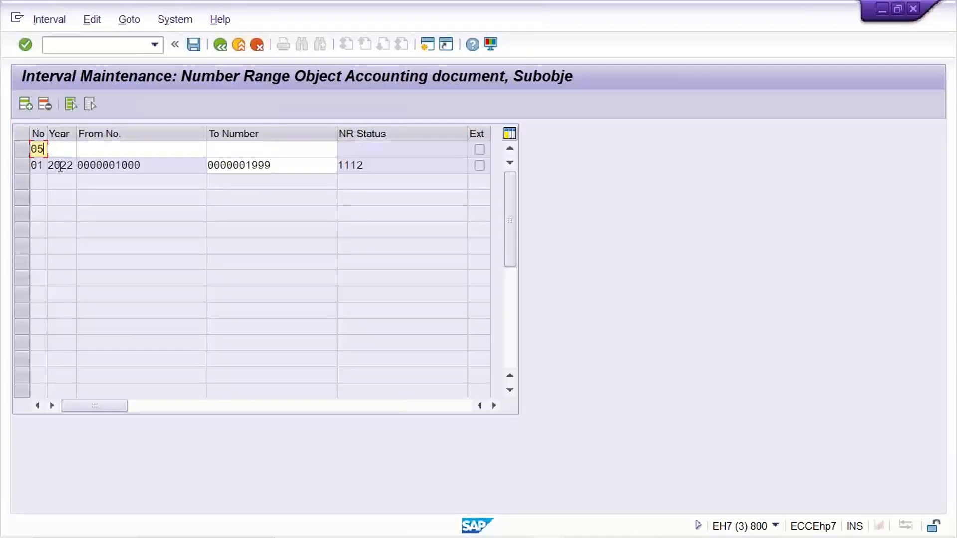
{"action": "key", "text": "Tab"}
{"action": "type", "text": "2022"}
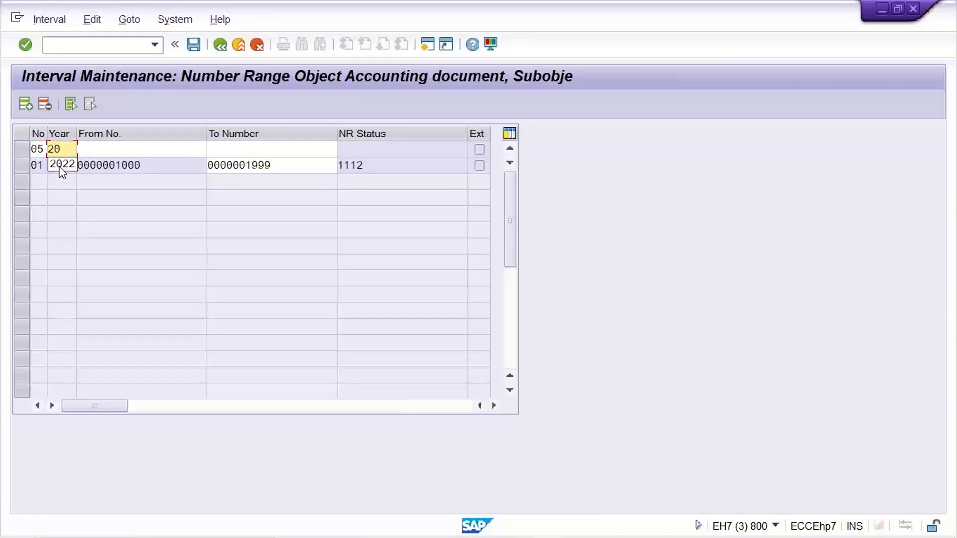
{"action": "key", "text": "Tab"}
{"action": "type", "text": "5000"}
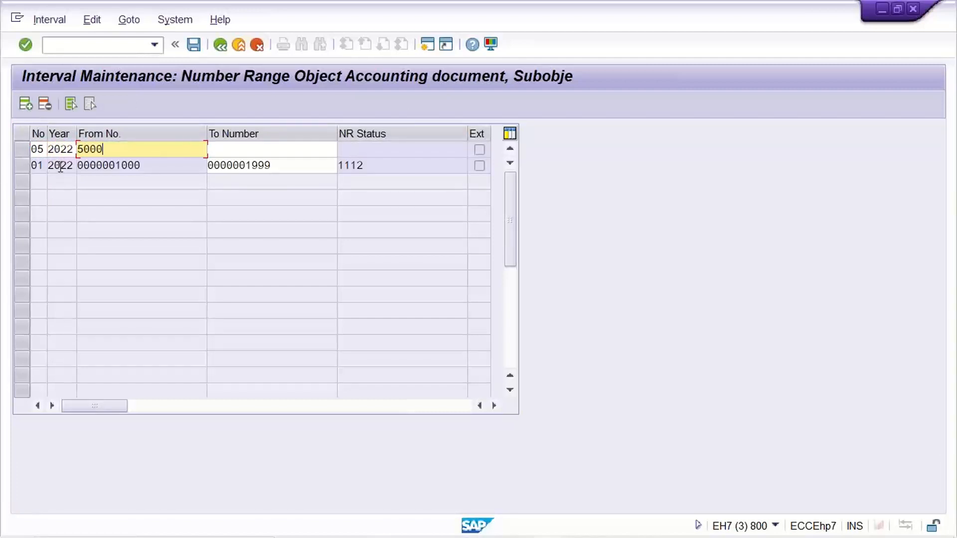
{"action": "key", "text": "Tab"}
{"action": "type", "text": "599"}
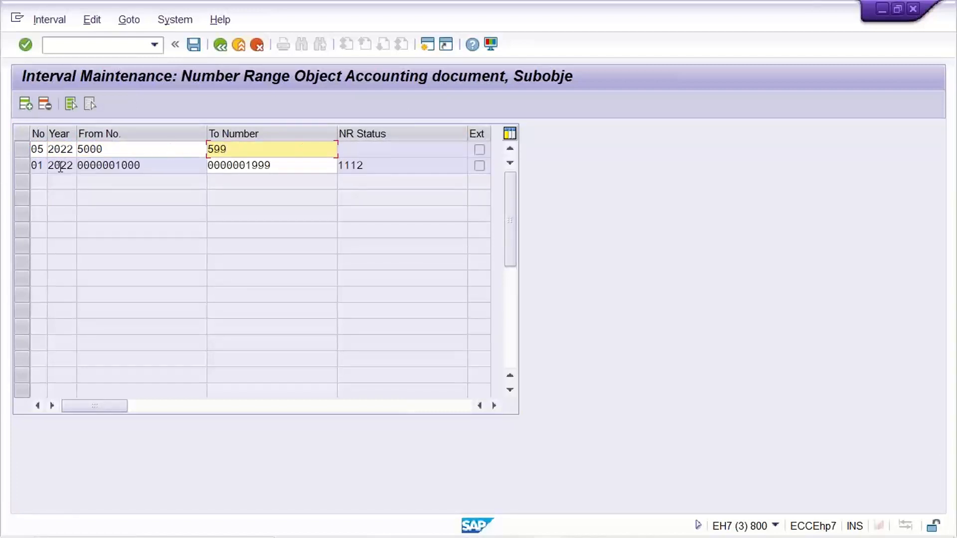
{"action": "type", "text": "9"}
{"action": "key", "text": "ctrl+s"}
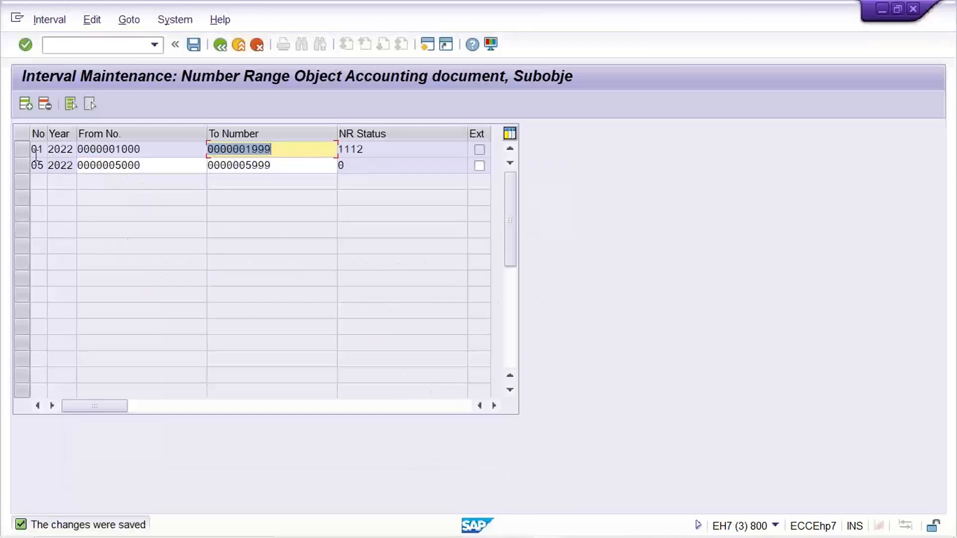
- Review the limits of interval 05 and go back to the details of document type SA
{"action": "left_click", "coordinate": [30, 170]}
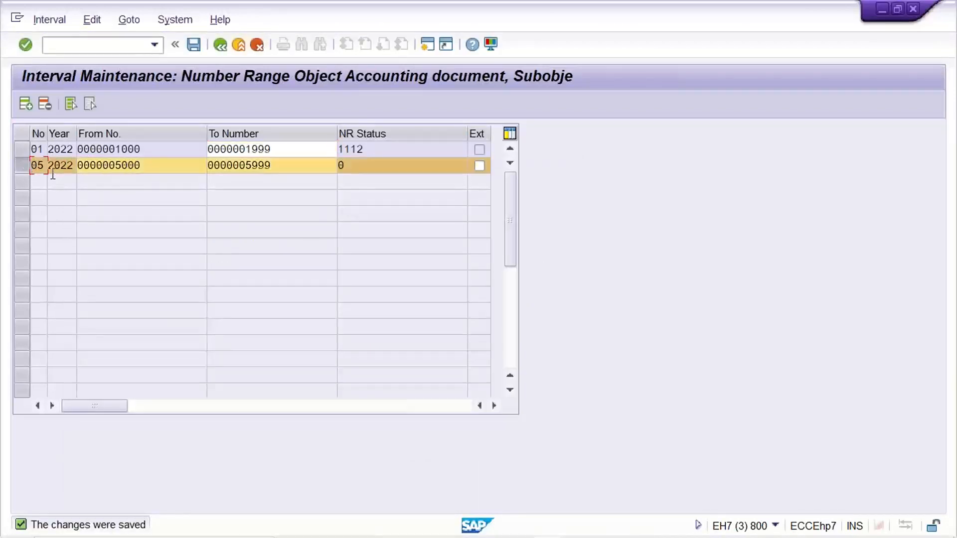
{"action": "left_click", "coordinate": [145, 166]}
{"action": "left_click", "coordinate": [308, 170]}
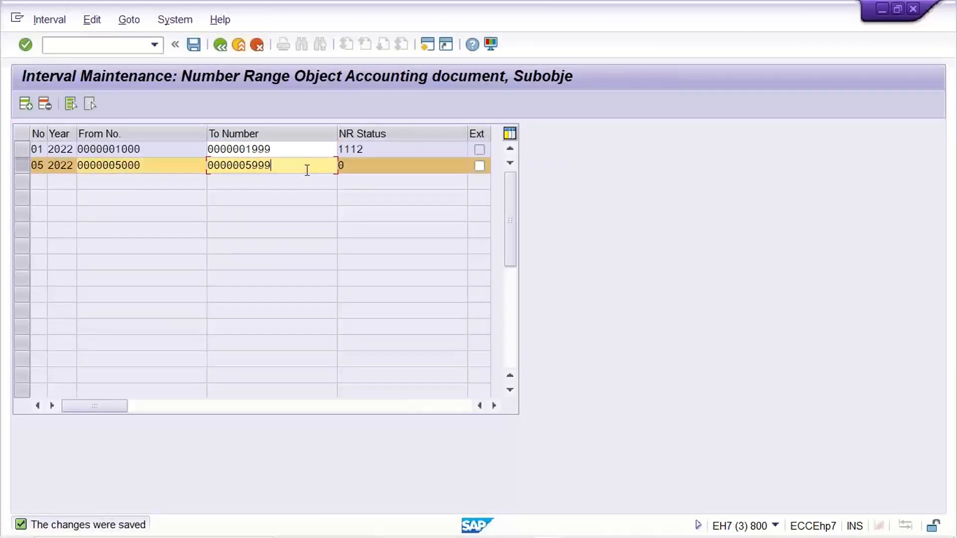
{"action": "left_click", "coordinate": [218, 46]}
{"action": "left_click", "coordinate": [219, 45]}
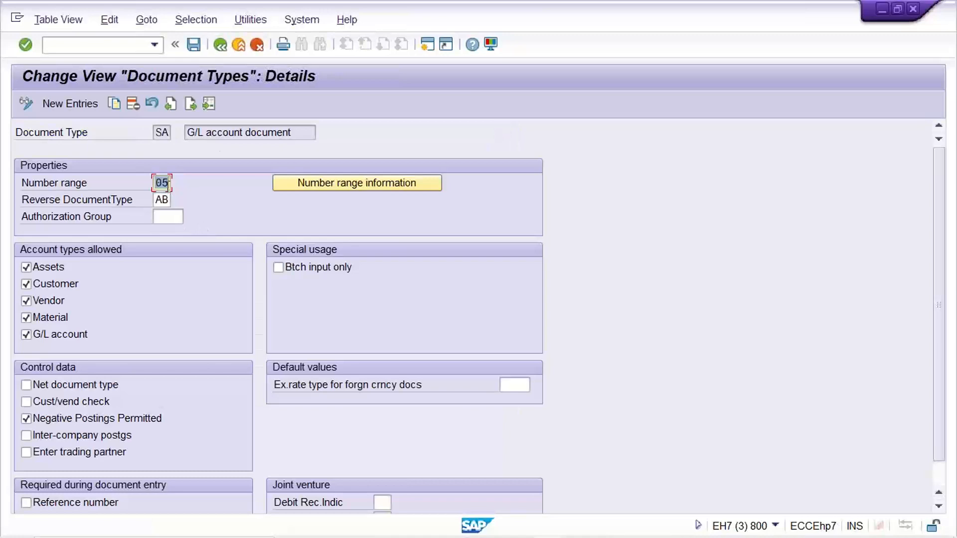
- Switch to the G/L account document entry session and change its company code to TM11
{"action": "mouse_move", "coordinate": [519, 537]}
{"action": "left_click", "coordinate": [547, 528]}
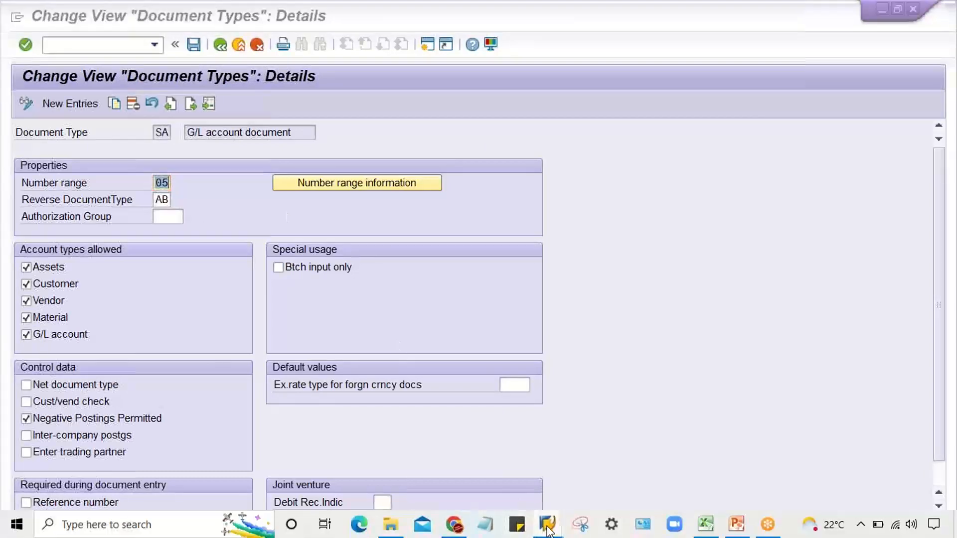
{"action": "left_click", "coordinate": [591, 486]}
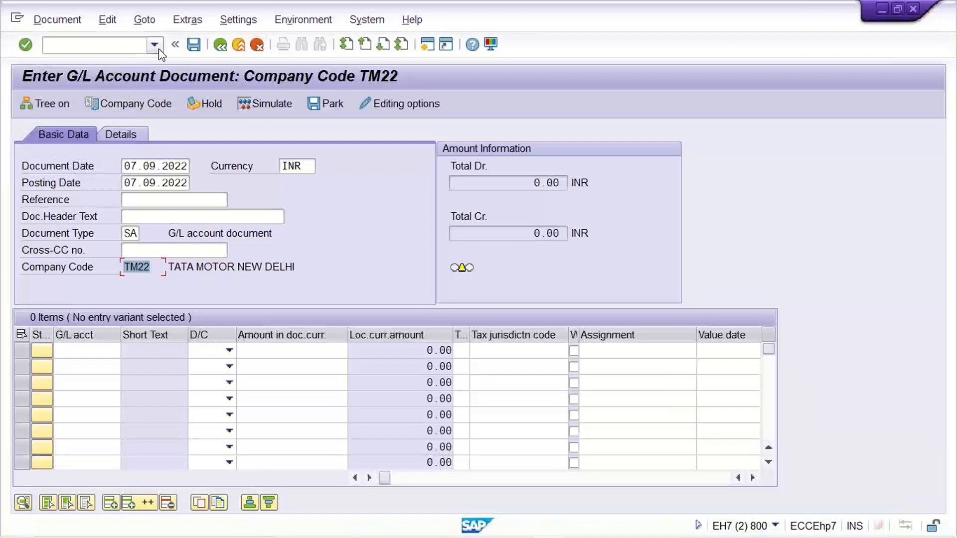
{"action": "left_click", "coordinate": [128, 104]}
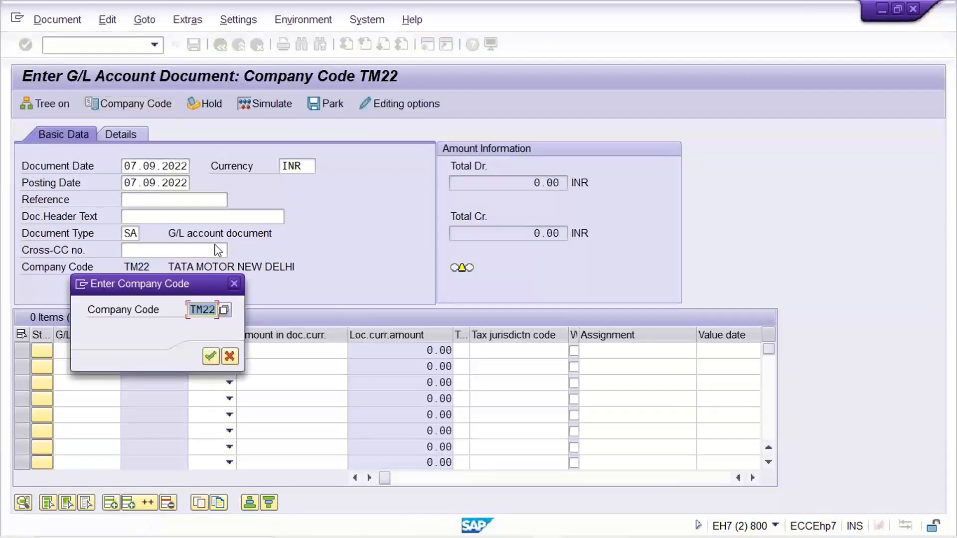
{"action": "type", "text": "TM11"}
{"action": "key", "text": "Return"}
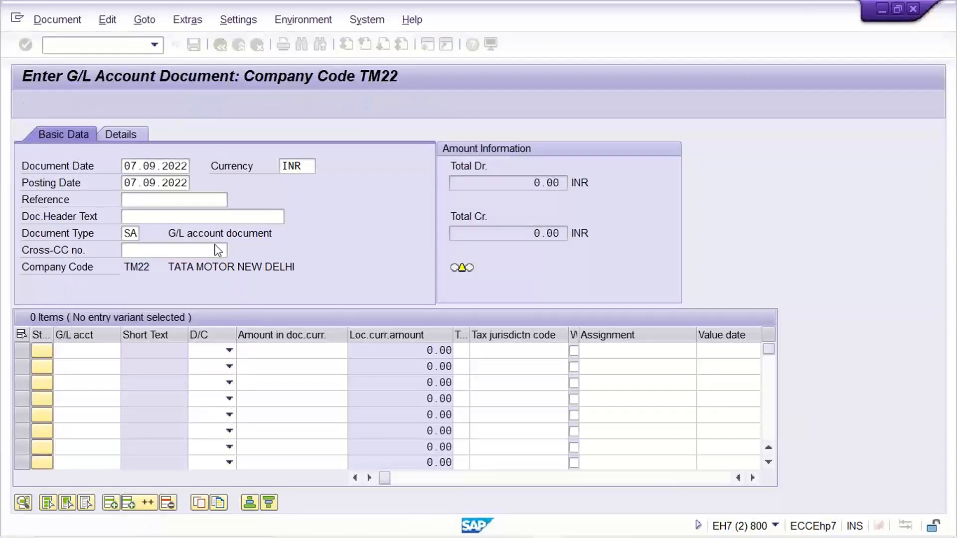
- Set the document date of the TM11 G/L account document to 07.09.2022
{"action": "left_click", "coordinate": [158, 184]}
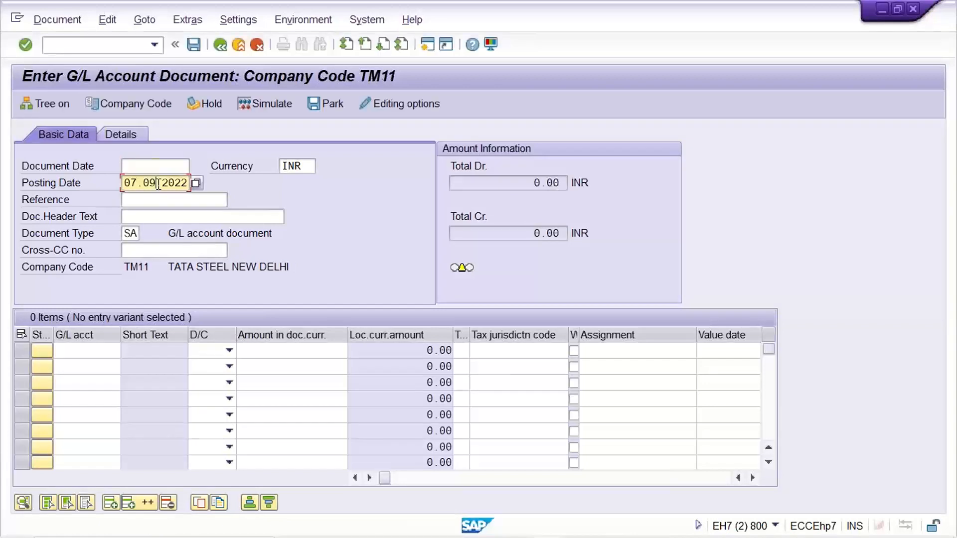
{"action": "left_click", "coordinate": [161, 169]}
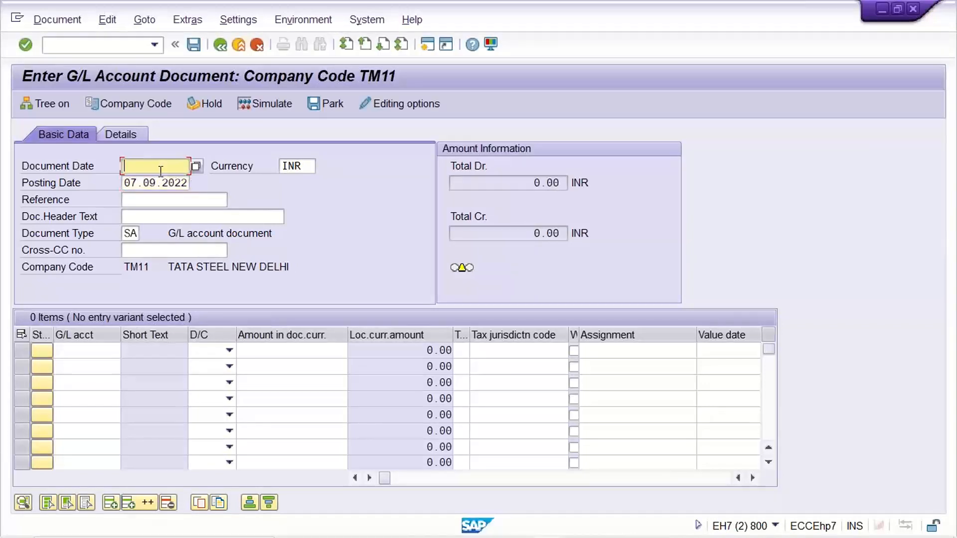
{"action": "type", "text": "07.09.2022"}
- Enter G/L account 4000 as a debit line and G/L account 1000 as a credit line in the TM11 document
{"action": "left_click", "coordinate": [102, 349]}
{"action": "type", "text": "4000"}
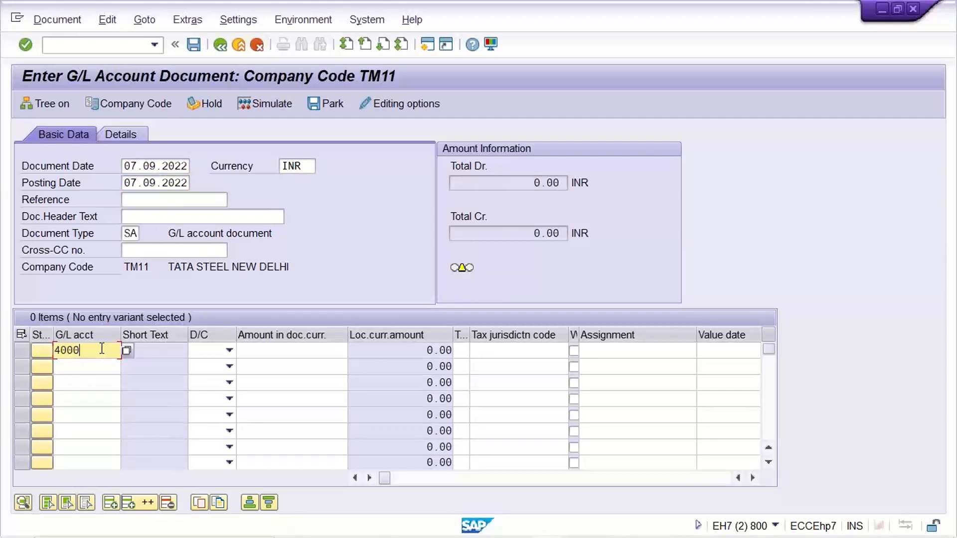
{"action": "key", "text": "Down"}
{"action": "type", "text": "1000"}
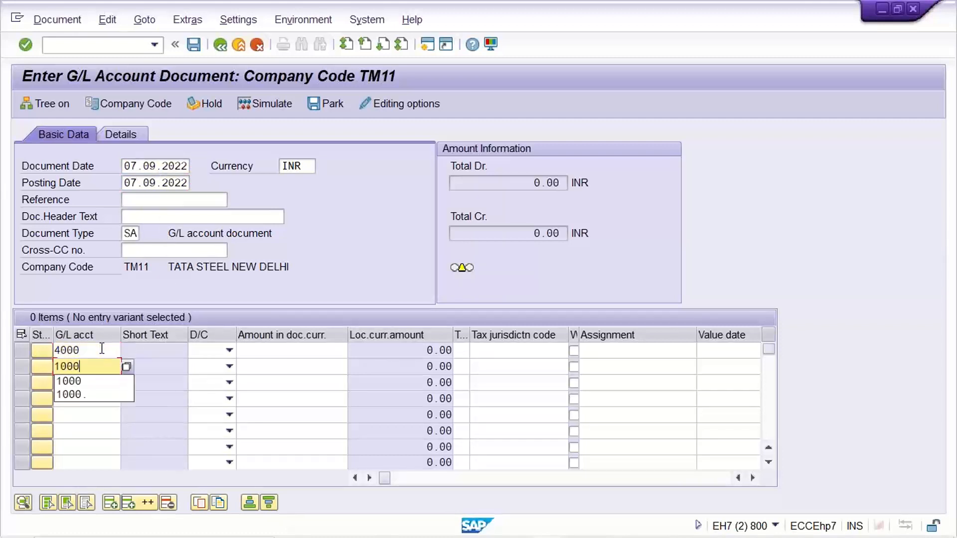
{"action": "left_click", "coordinate": [213, 355]}
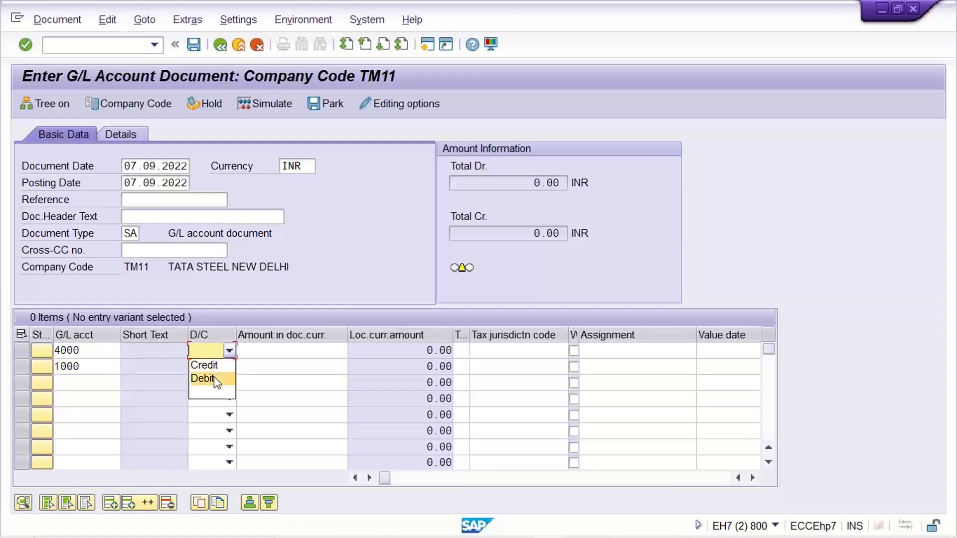
{"action": "left_click", "coordinate": [212, 380]}
{"action": "left_click", "coordinate": [206, 367]}
{"action": "left_click", "coordinate": [211, 380]}
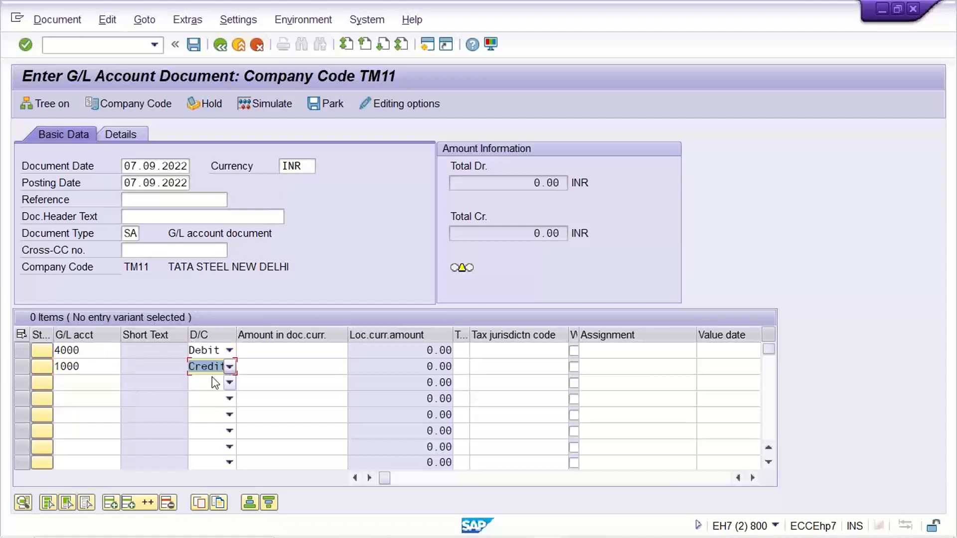
- Set the amount of both the debit and credit lines to 1500 and validate the entries
{"action": "left_click", "coordinate": [270, 351]}
{"action": "type", "text": "1500"}
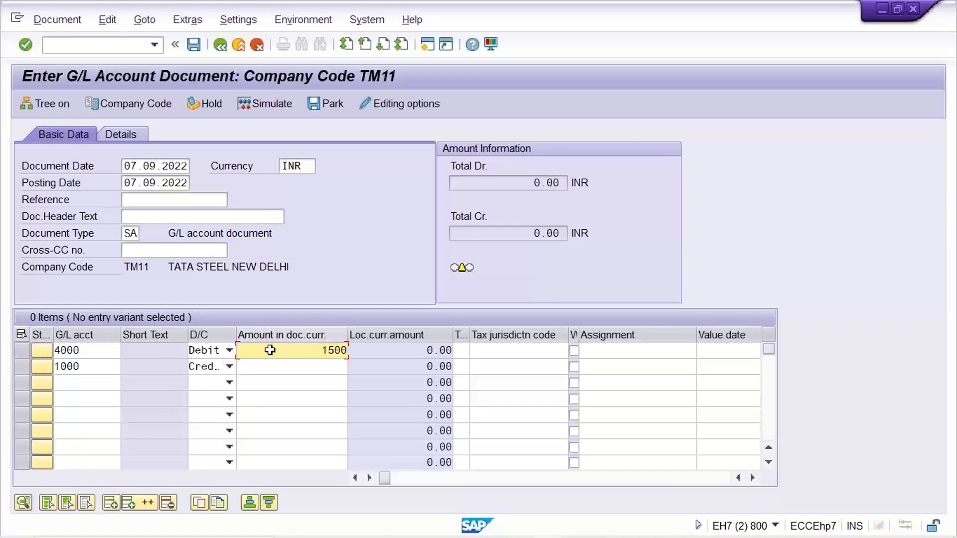
{"action": "key", "text": "Down"}
{"action": "type", "text": "1,500"}
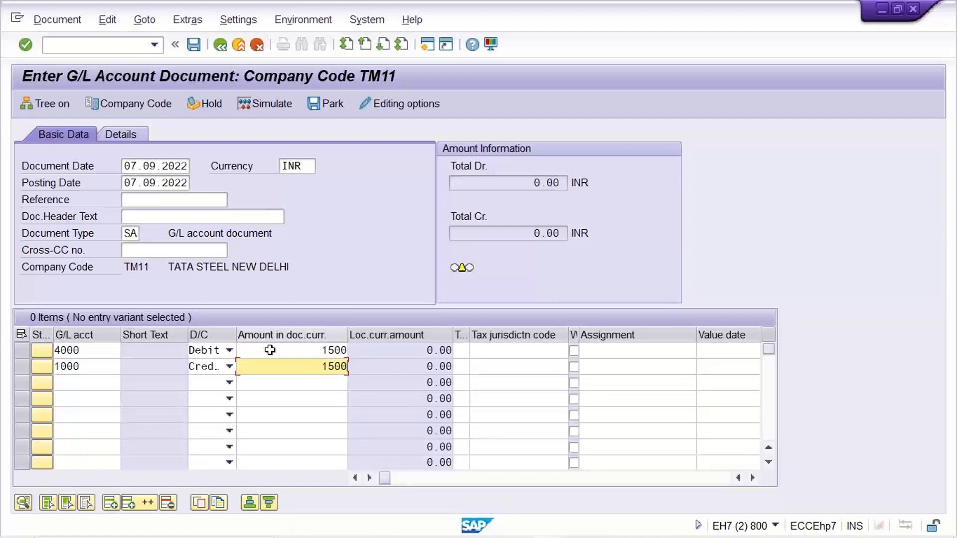
{"action": "key", "text": "Return"}
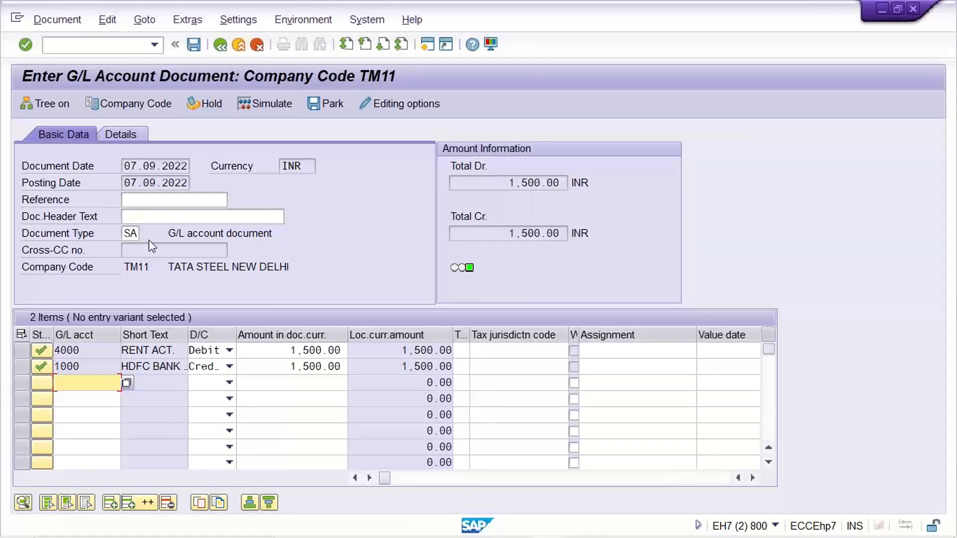
- Switch to the document type SA details session and open the number range intervals of company code TM11 for maintenance
{"action": "left_click", "coordinate": [125, 237]}
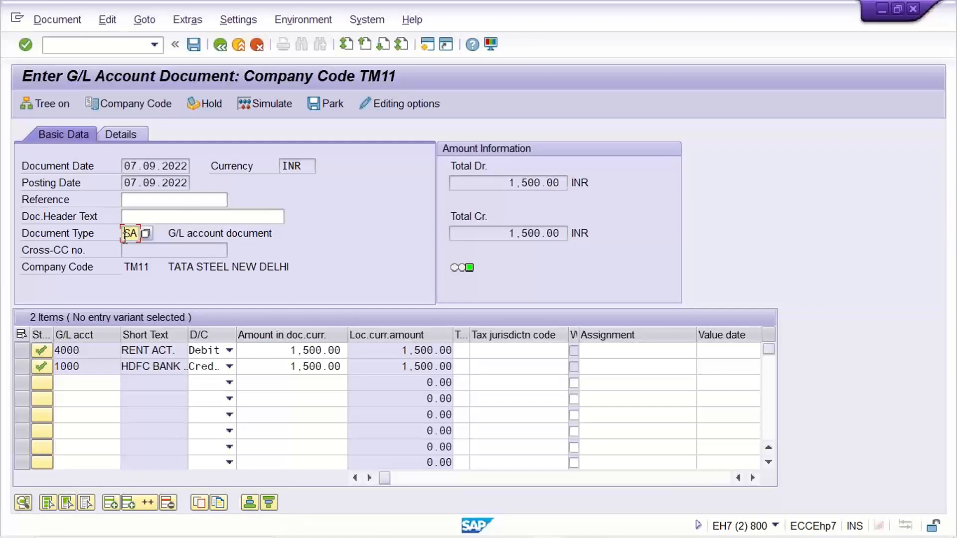
{"action": "left_click", "coordinate": [547, 524]}
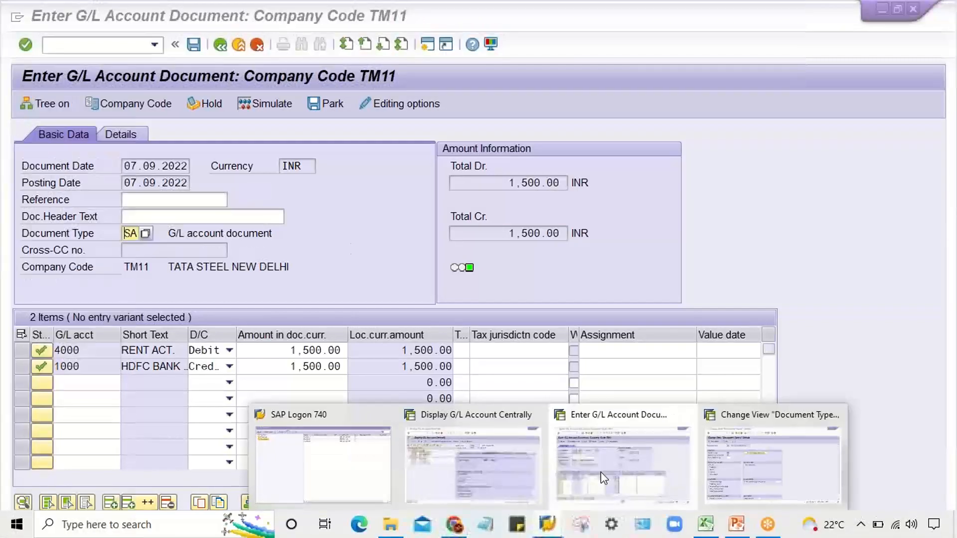
{"action": "left_click", "coordinate": [772, 464]}
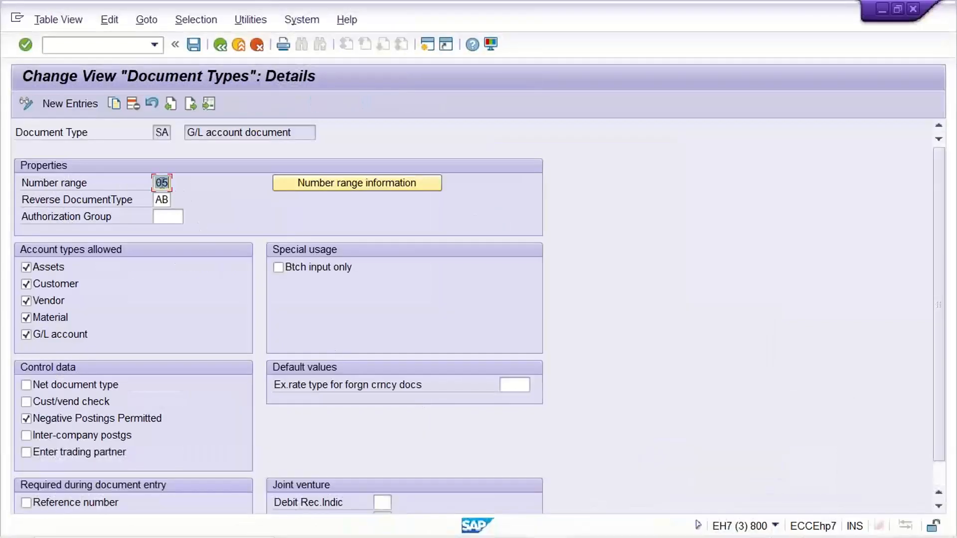
{"action": "left_click", "coordinate": [352, 182]}
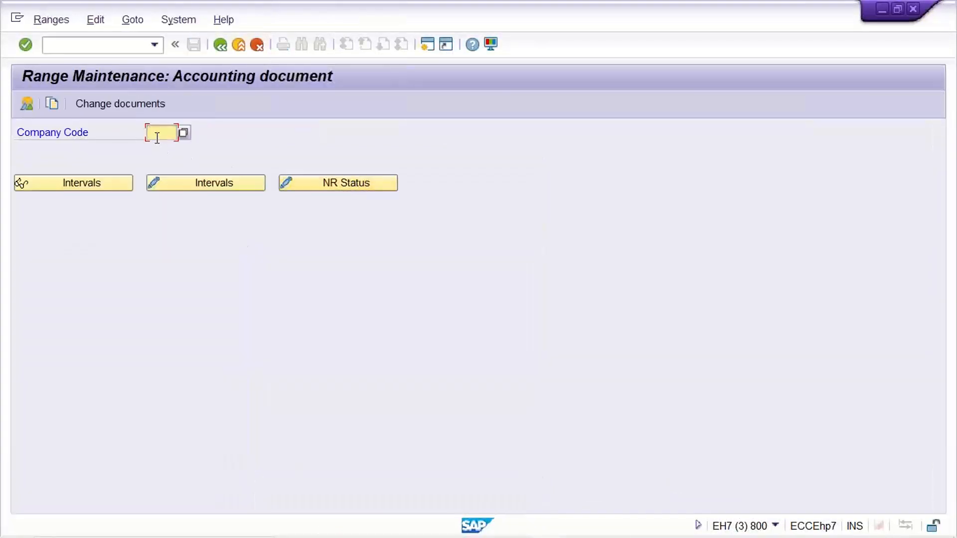
{"action": "type", "text": "TM"}
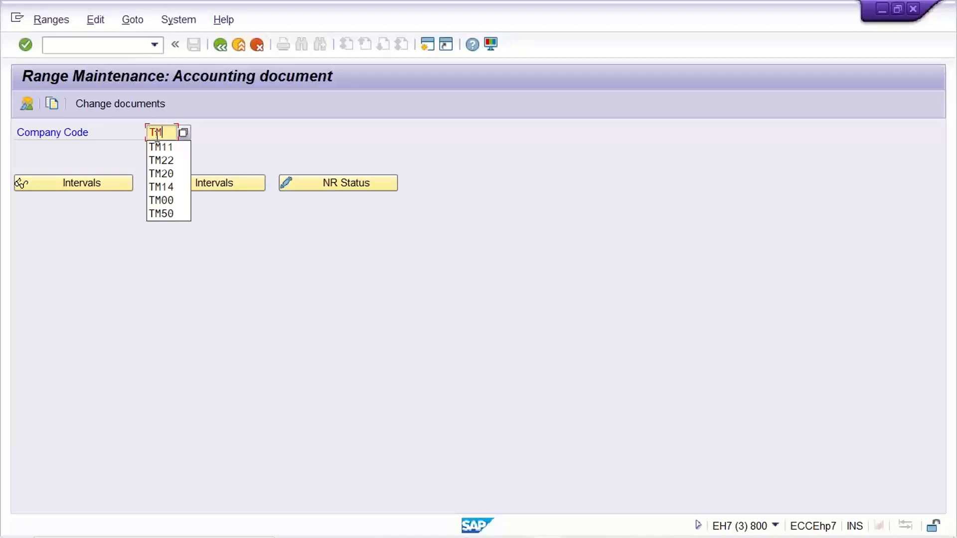
{"action": "type", "text": "11"}
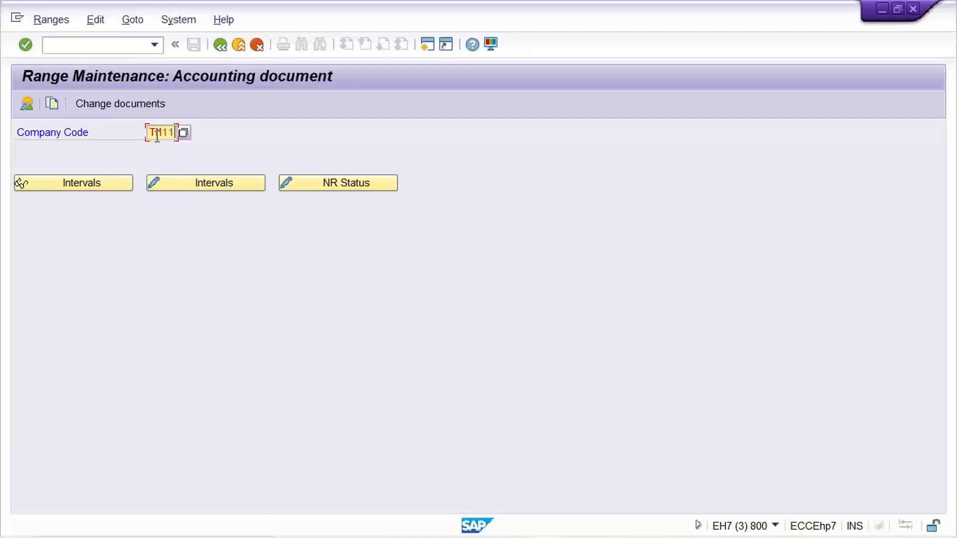
{"action": "left_click", "coordinate": [204, 189]}
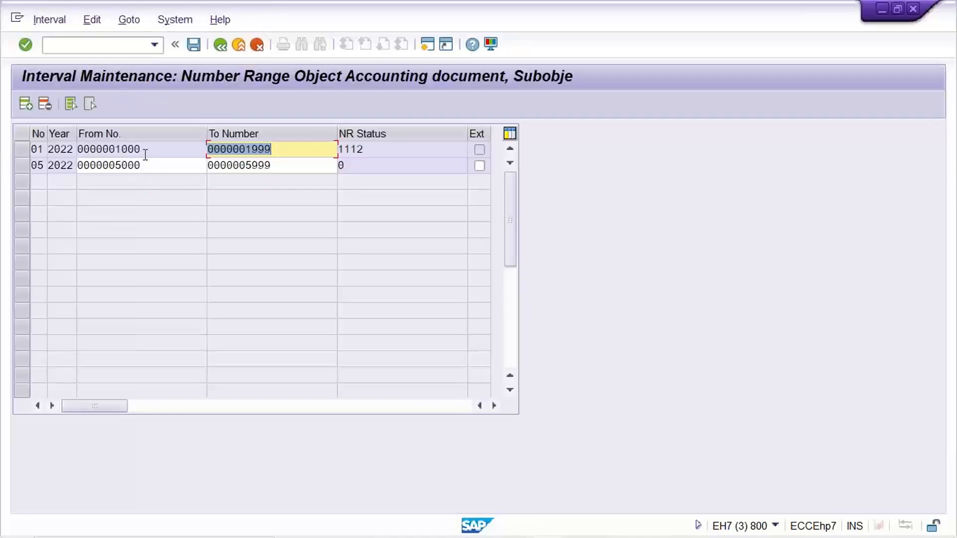
- Review the from number, to number and NR status of interval 05 in TM11
{"action": "left_click", "coordinate": [149, 167]}
{"action": "left_click", "coordinate": [298, 163]}
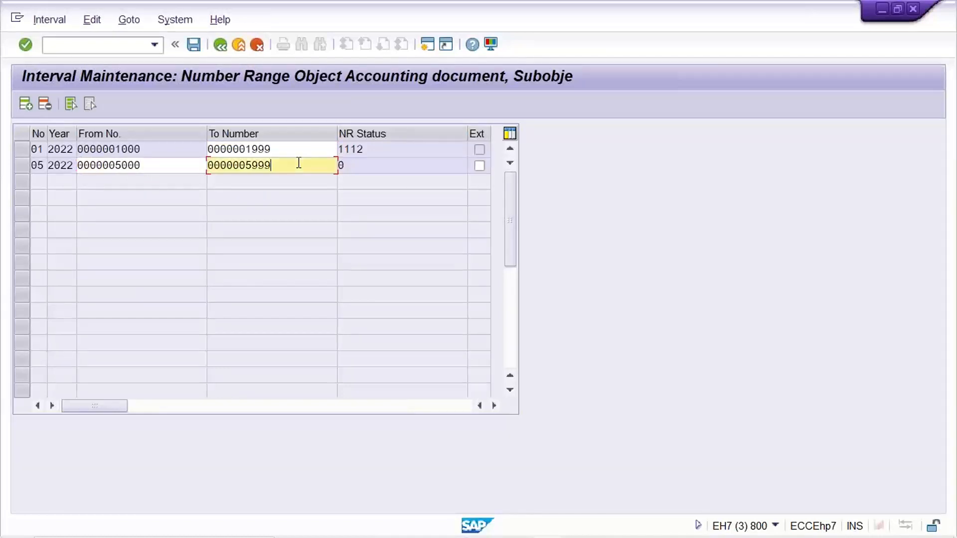
{"action": "left_click", "coordinate": [380, 169]}
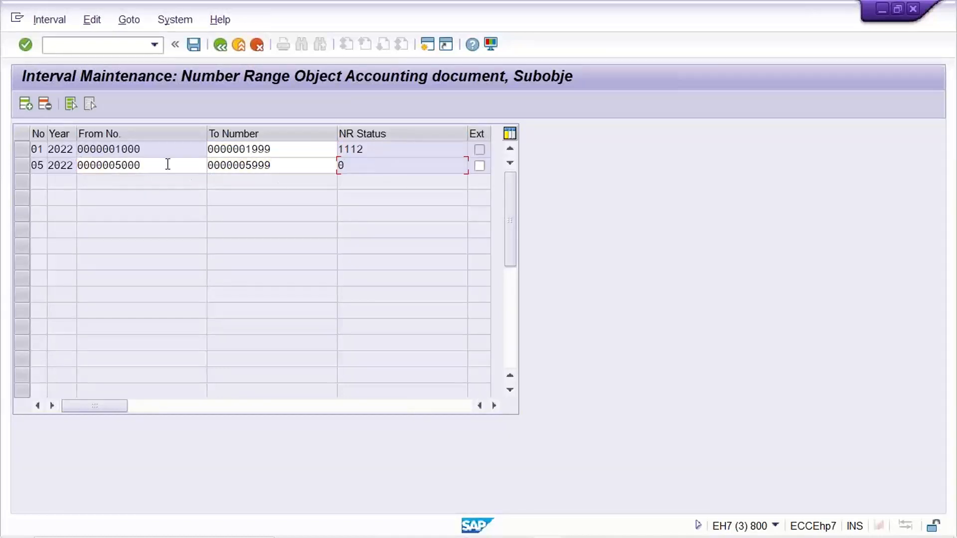
{"action": "left_click", "coordinate": [168, 164]}
{"action": "left_click", "coordinate": [281, 162]}
{"action": "left_click", "coordinate": [167, 167]}
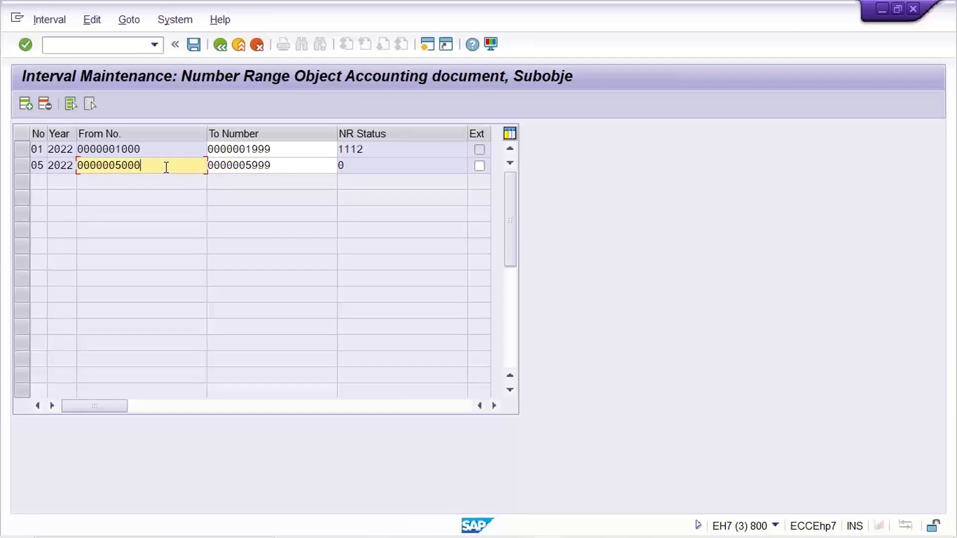
- Return to the G/L account document entry session and post the TM11 document
{"action": "mouse_move", "coordinate": [392, 536]}
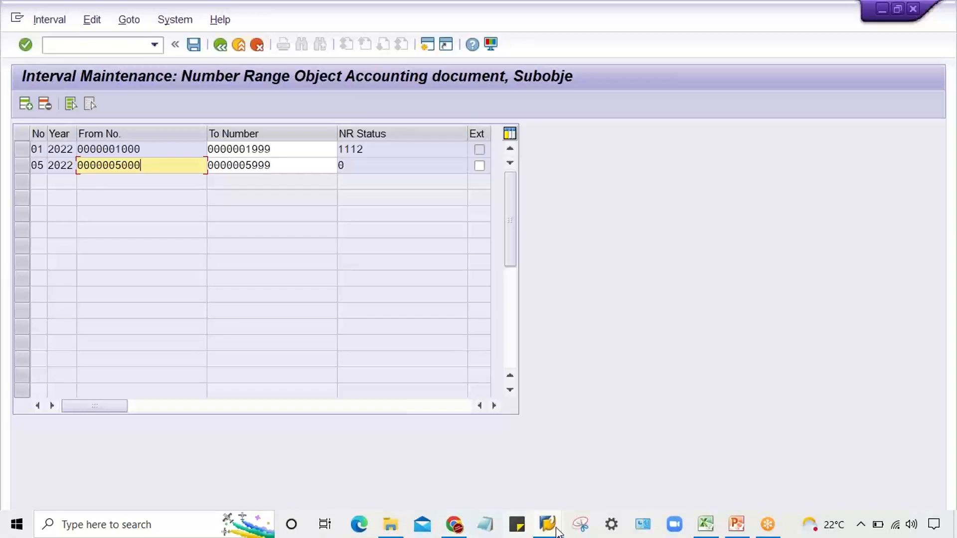
{"action": "mouse_move", "coordinate": [556, 530]}
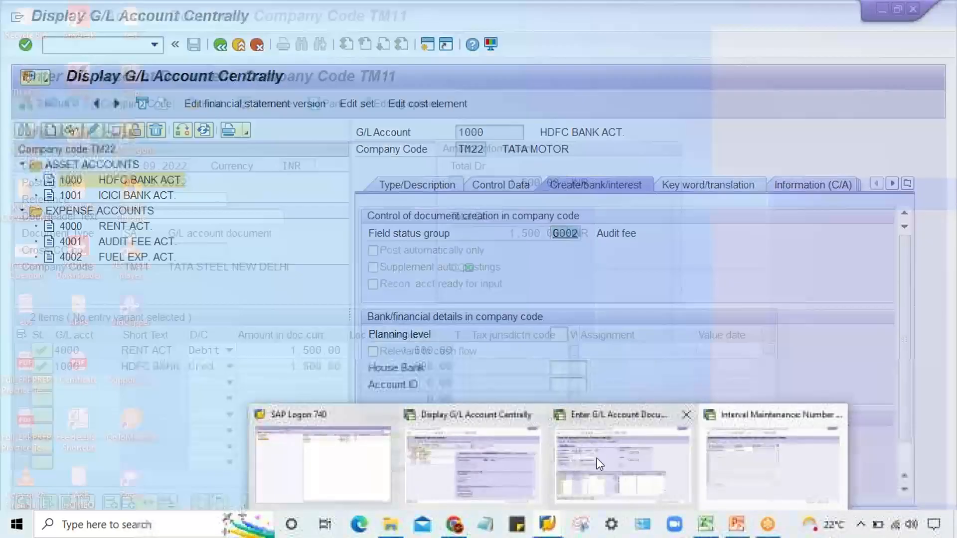
{"action": "left_click", "coordinate": [599, 464]}
{"action": "left_click", "coordinate": [168, 198]}
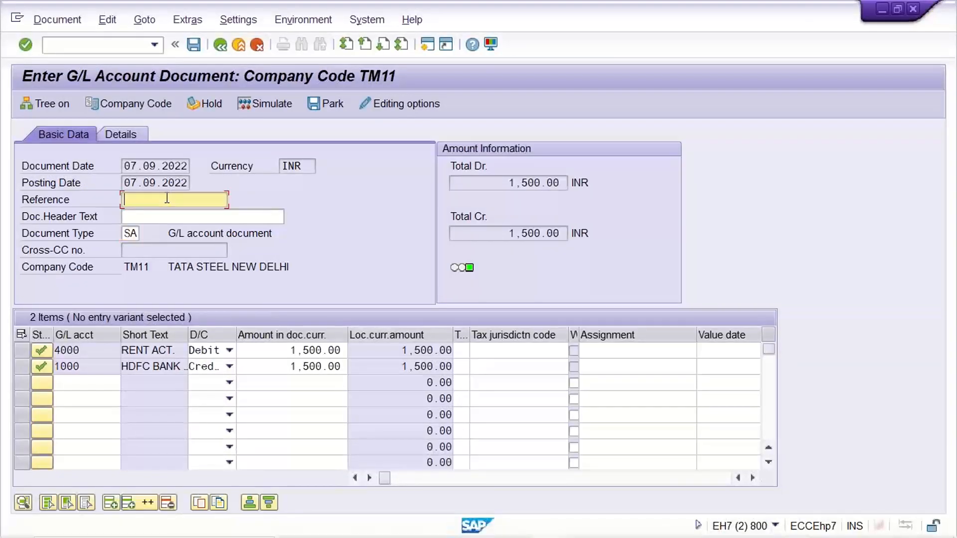
{"action": "key", "text": "ctrl+s"}
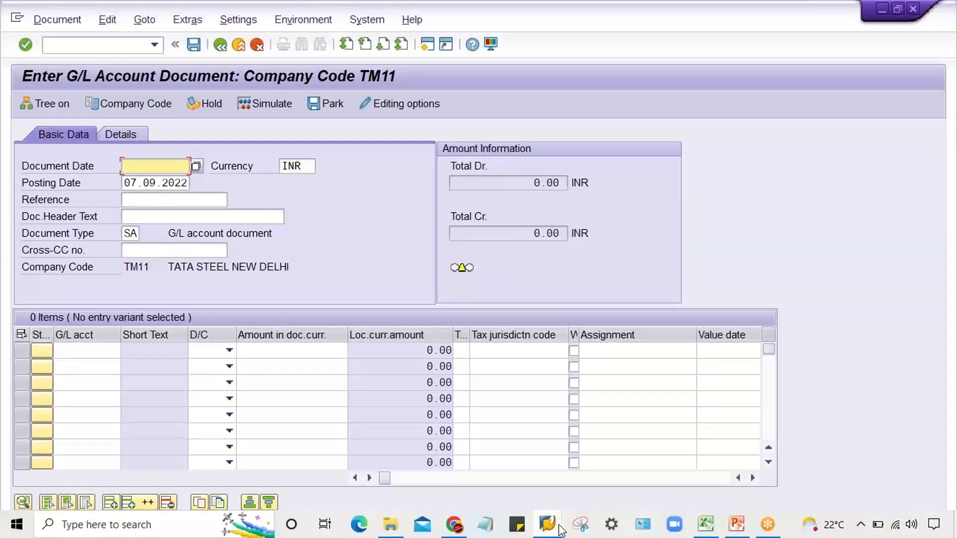
- Go back to the interval maintenance session, reload the TM11 intervals and check the NR status of interval 05
{"action": "mouse_move", "coordinate": [559, 526]}
{"action": "left_click", "coordinate": [809, 486]}
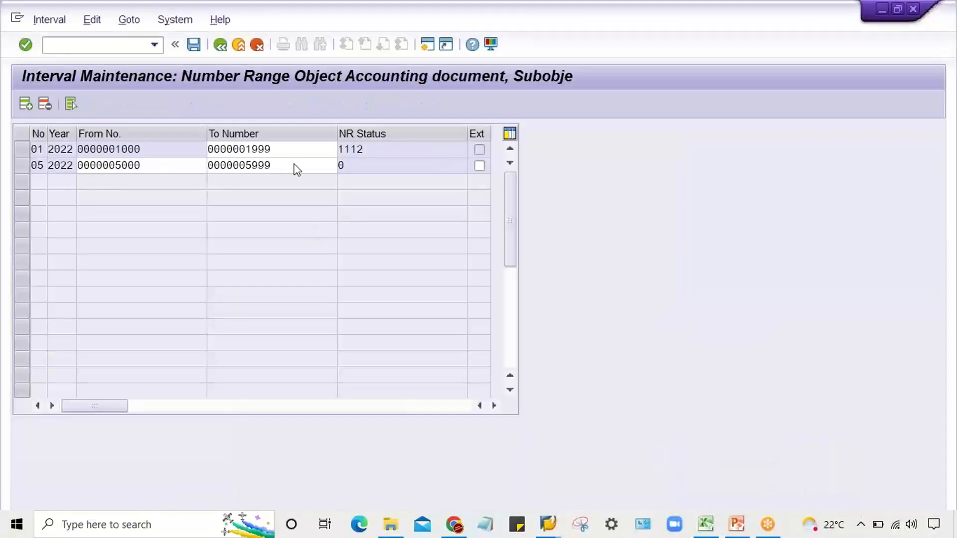
{"action": "left_click", "coordinate": [363, 163]}
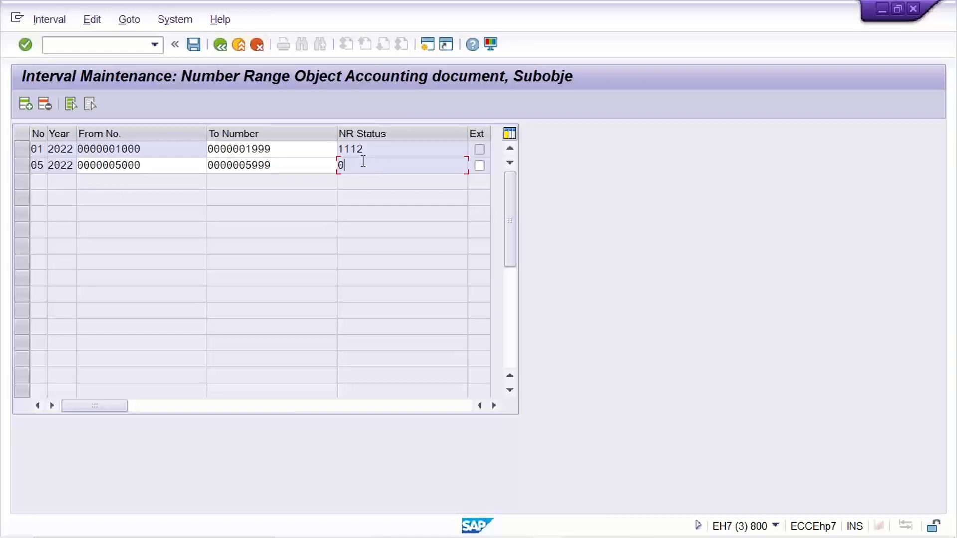
{"action": "left_click_drag", "start_coordinate": [364, 163], "coordinate": [272, 170]}
{"action": "left_click", "coordinate": [220, 44]}
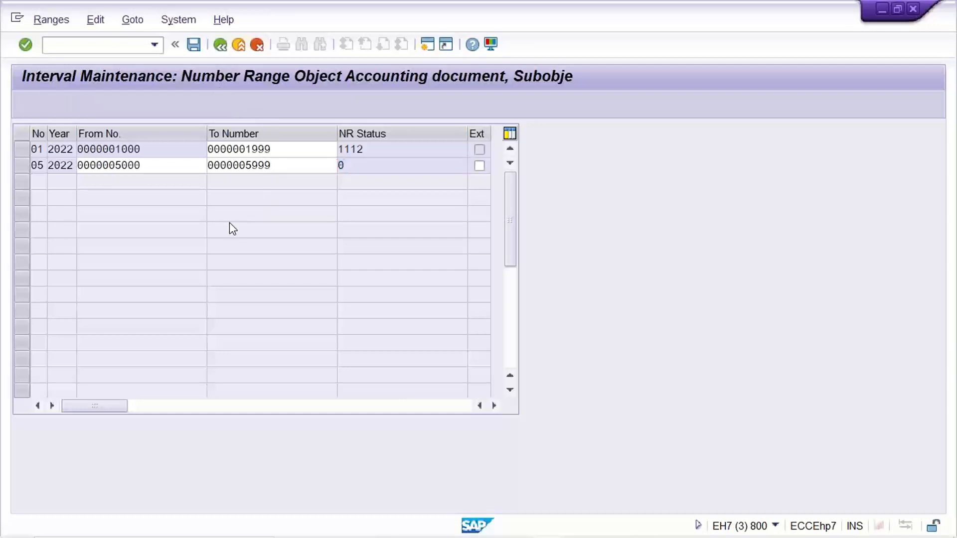
{"action": "left_click", "coordinate": [176, 188]}
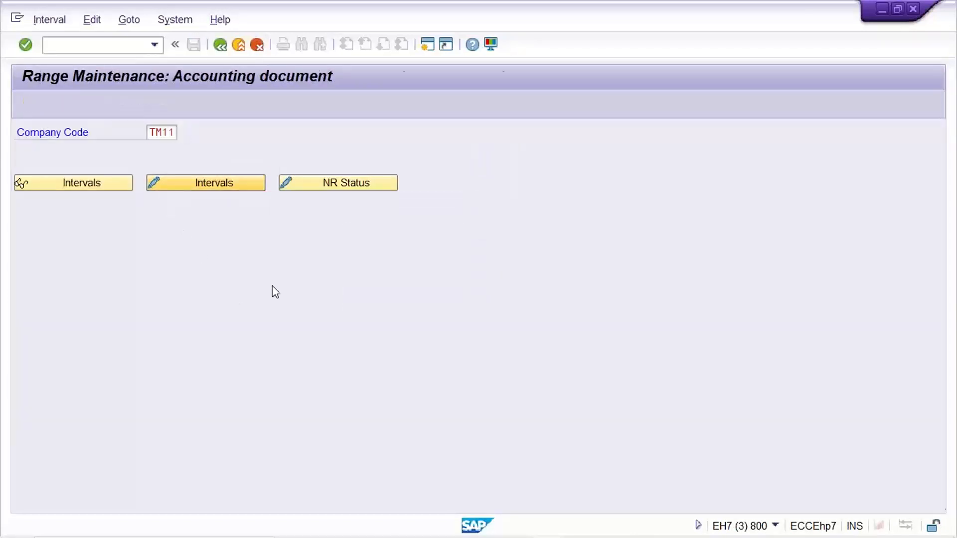
{"action": "left_click", "coordinate": [398, 165]}
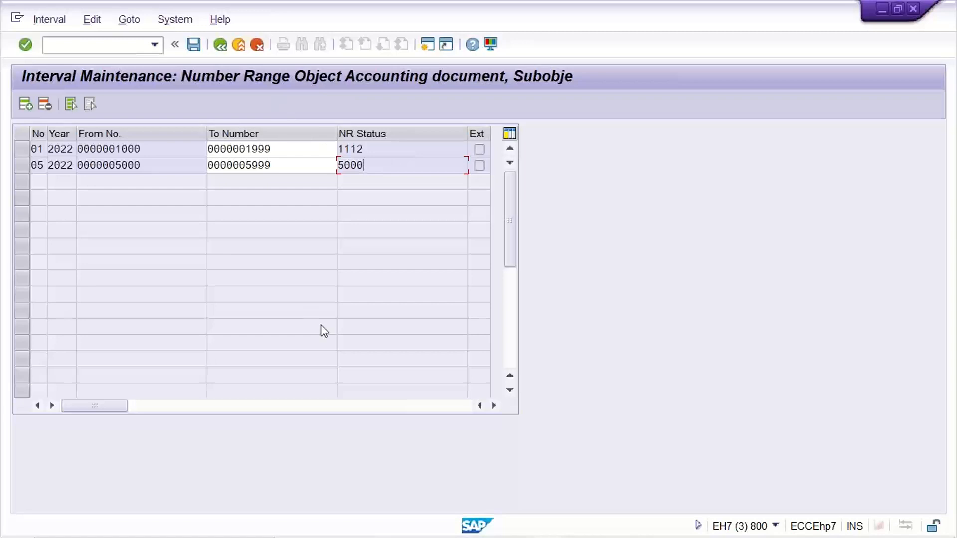
- Switch to the G/L account document entry session and change its company code to TM22
{"action": "mouse_move", "coordinate": [504, 509]}
{"action": "left_click", "coordinate": [548, 525]}
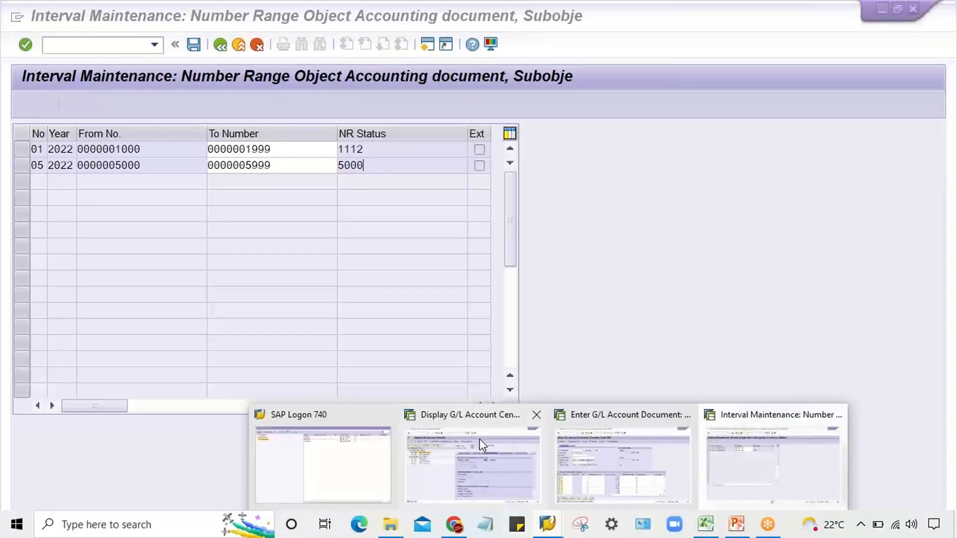
{"action": "left_click", "coordinate": [655, 480]}
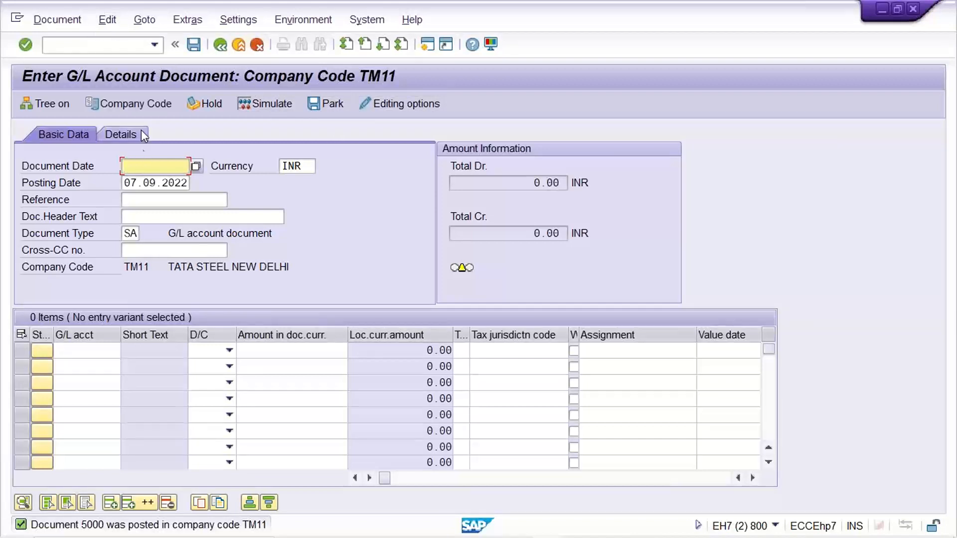
{"action": "left_click", "coordinate": [140, 103]}
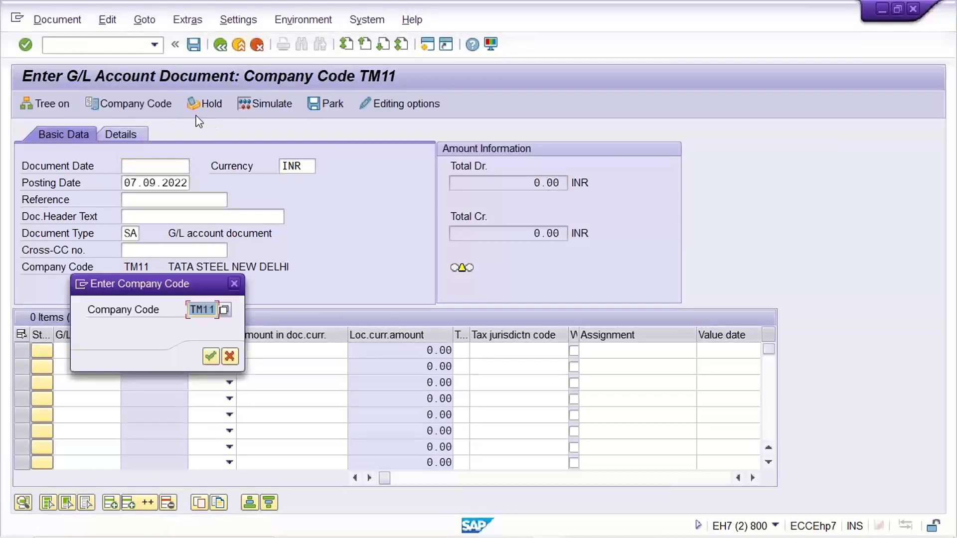
{"action": "type", "text": "TM22"}
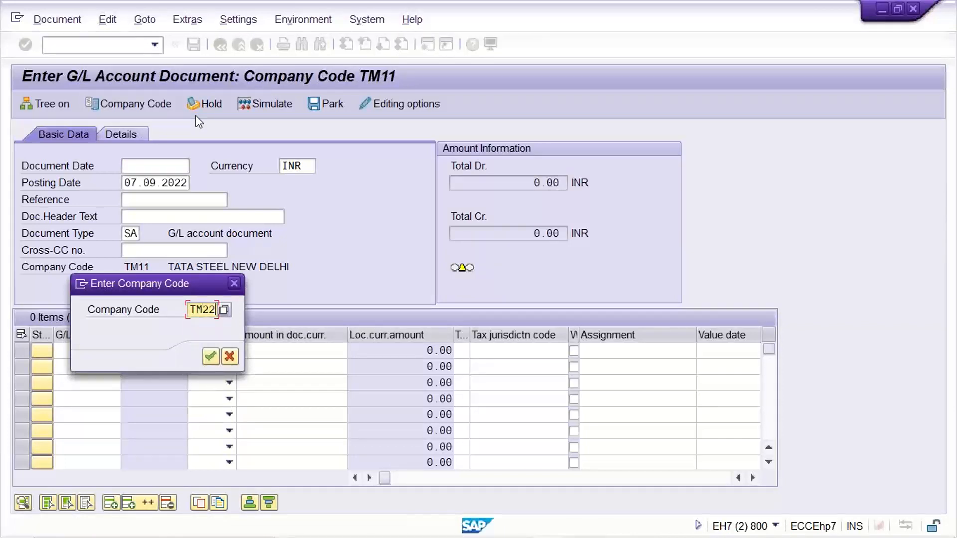
{"action": "key", "text": "Return"}
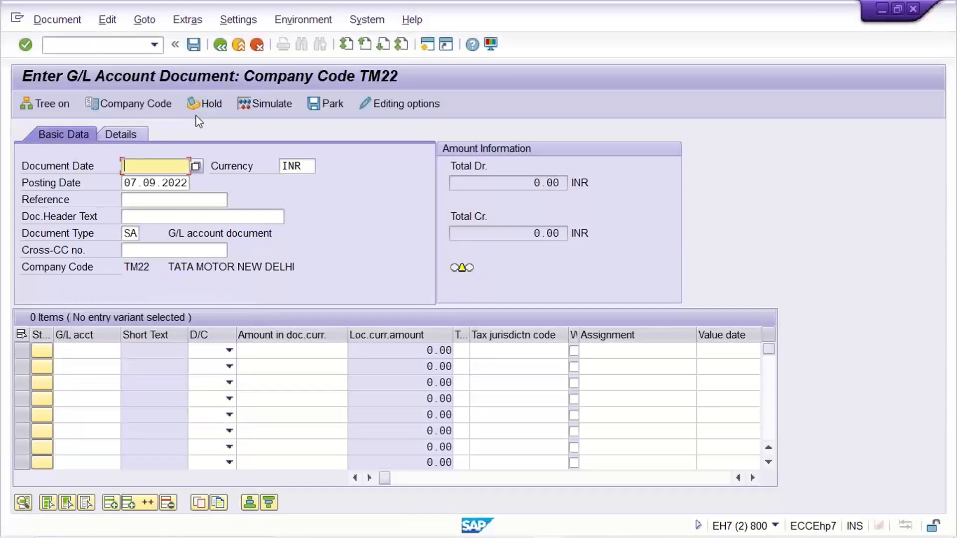
- Set the document date of the TM22 G/L account document to 07.09.2022 and move to its document type
{"action": "key", "text": "space"}
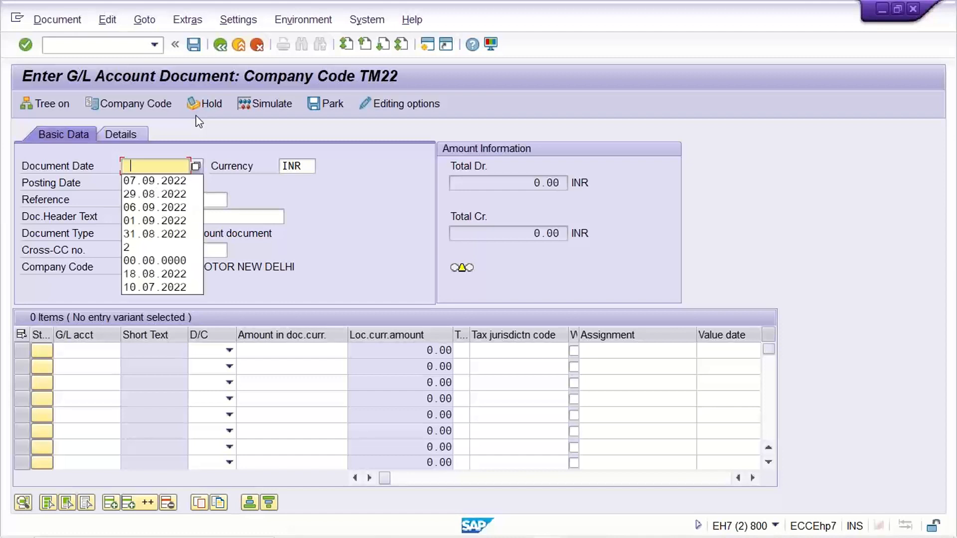
{"action": "key", "text": "Down"}
{"action": "key", "text": "Return"}
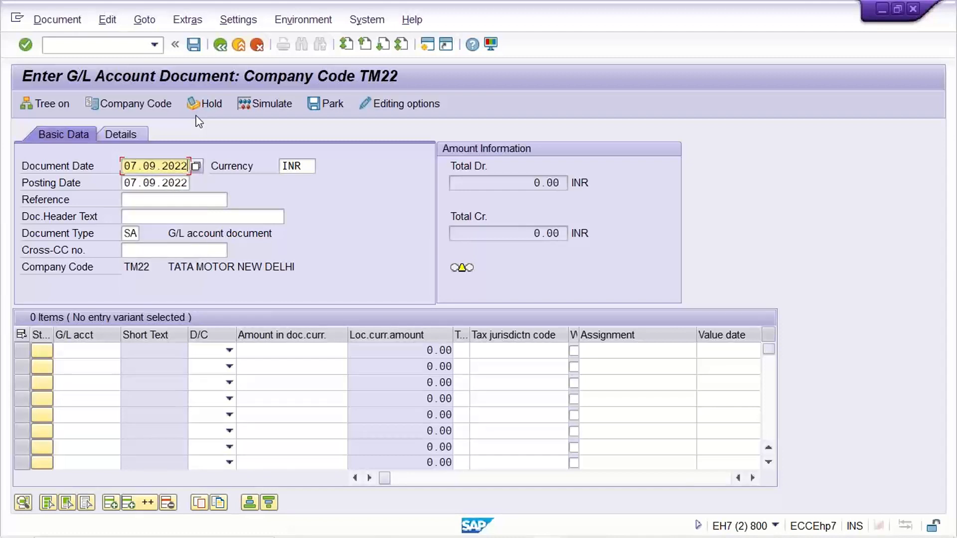
{"action": "key", "text": "Down"}
{"action": "key", "text": "Down"}
{"action": "key", "text": "Down"}
{"action": "key", "text": "Down"}
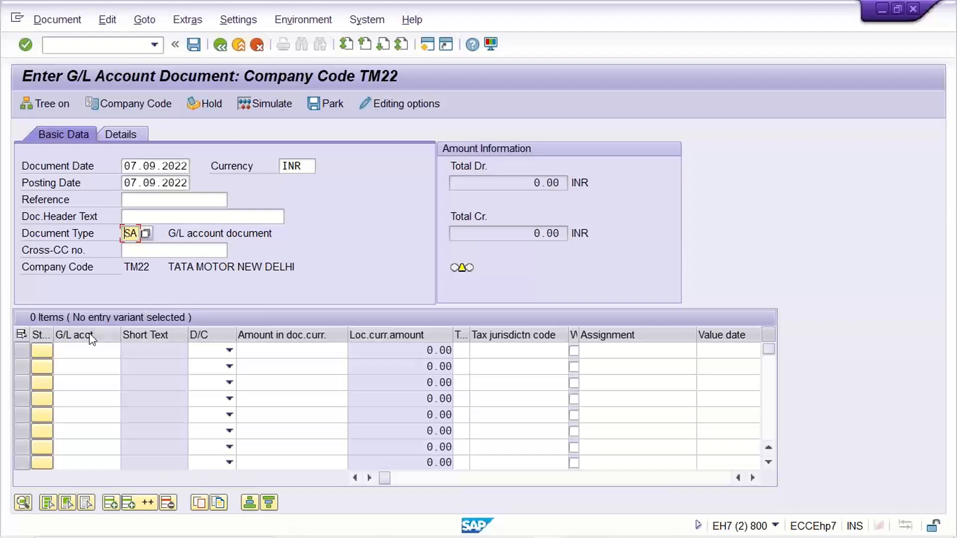
- Enter G/L account 4000 as a debit and G/L account 1000 as a credit in the first two line items
{"action": "left_click", "coordinate": [75, 351]}
{"action": "type", "text": "4000"}
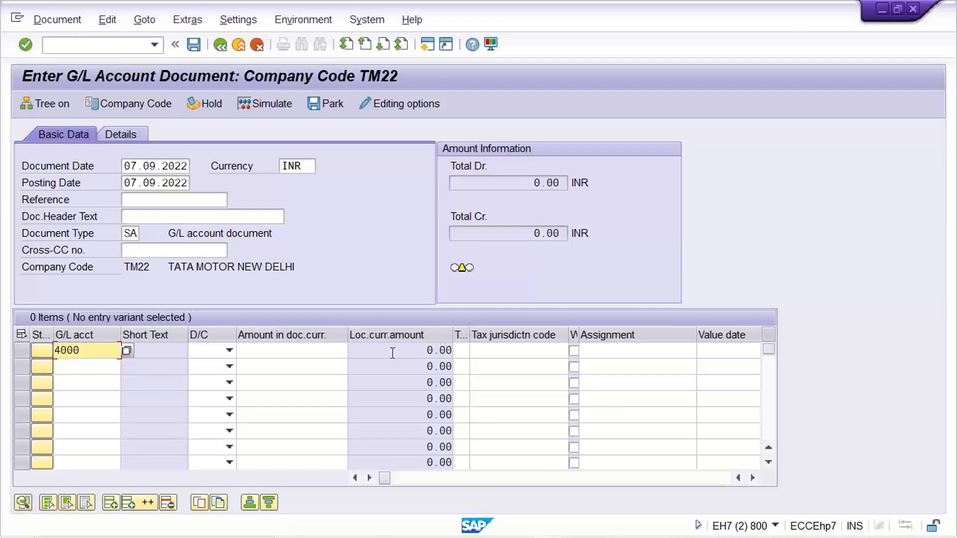
{"action": "key", "text": "Down"}
{"action": "type", "text": "1000"}
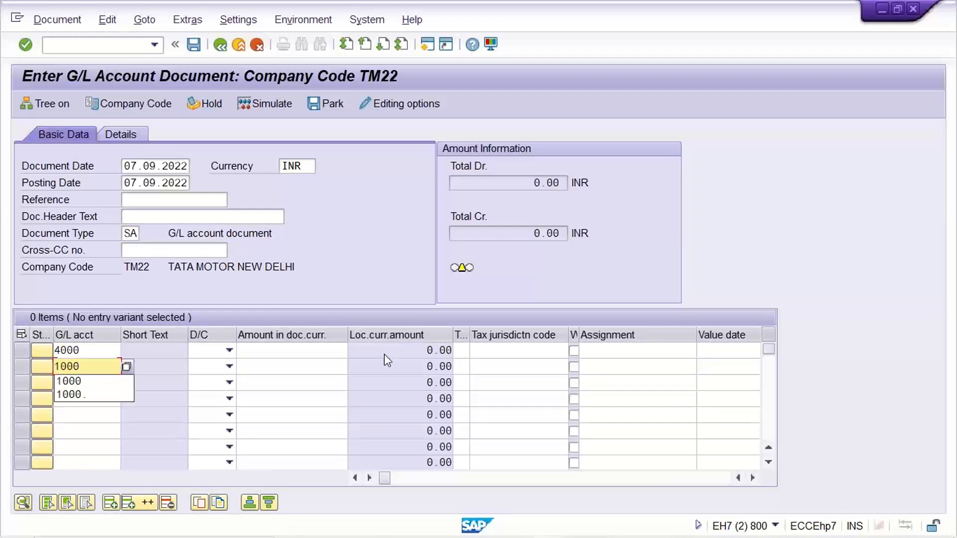
{"action": "left_click", "coordinate": [201, 349]}
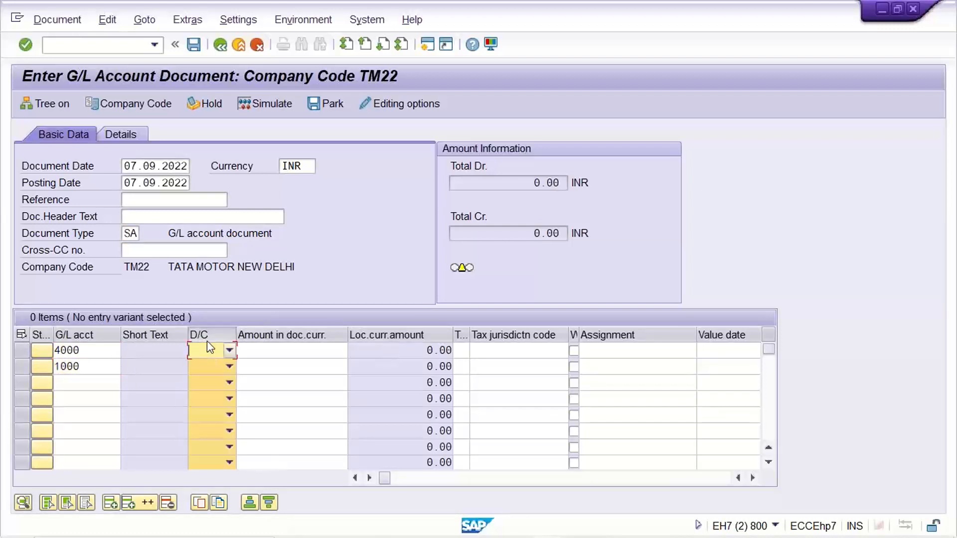
{"action": "left_click", "coordinate": [209, 350]}
{"action": "left_click", "coordinate": [216, 379]}
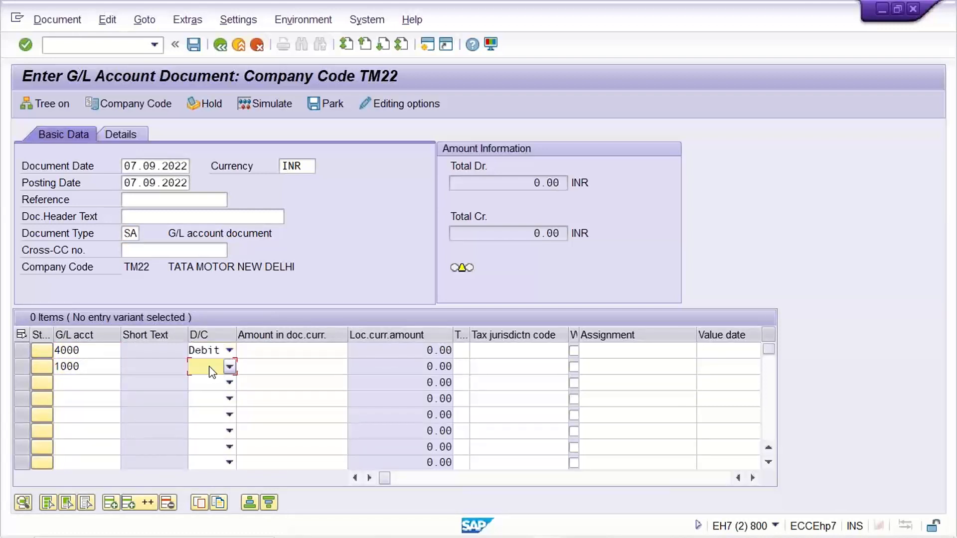
{"action": "left_click", "coordinate": [209, 366]}
{"action": "left_click", "coordinate": [204, 381]}
- Set the amount of both line items to 2000 and try to validate the TM22 document
{"action": "left_click", "coordinate": [317, 350]}
{"action": "type", "text": "2000"}
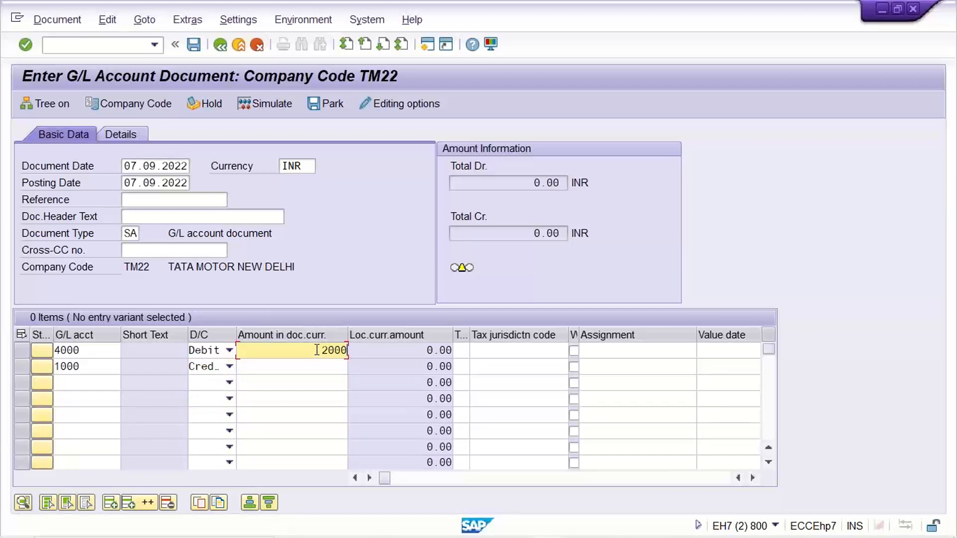
{"action": "key", "text": "Down"}
{"action": "type", "text": "2000"}
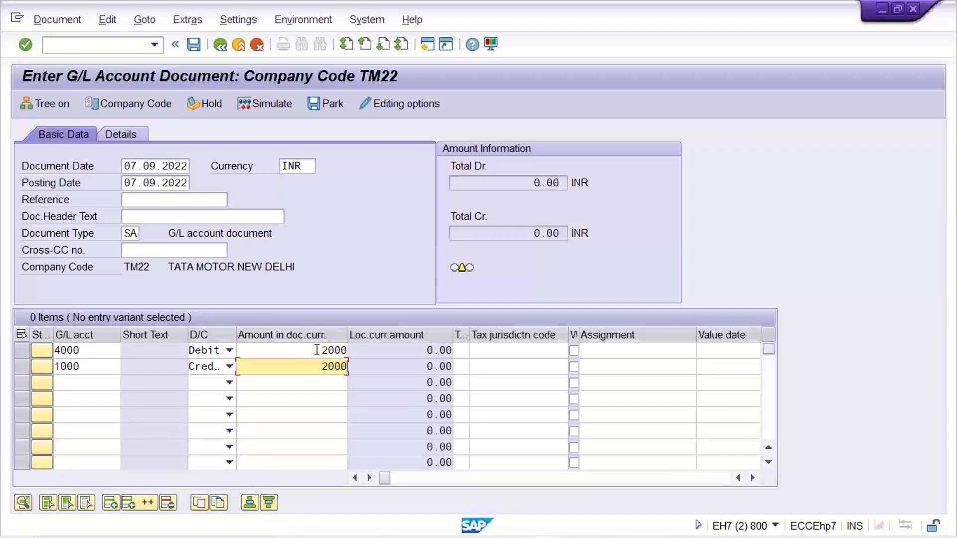
{"action": "key", "text": "Return"}
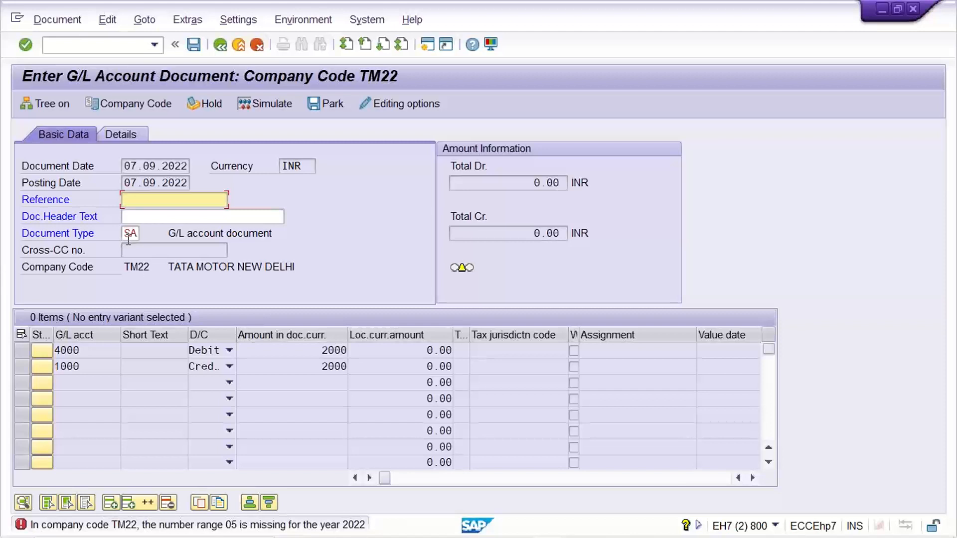
- Switch to the interval maintenance session and go back to the details of document type SA
{"action": "left_click", "coordinate": [549, 525]}
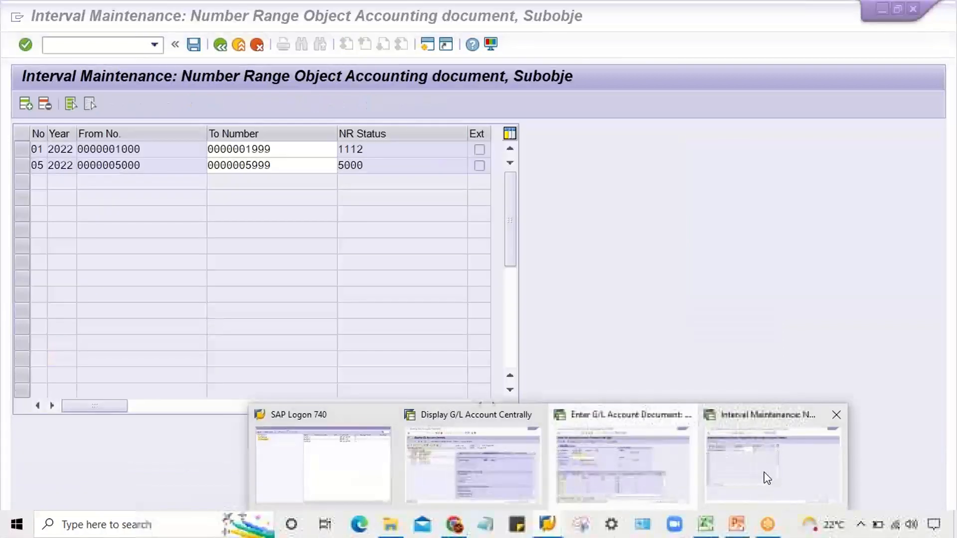
{"action": "left_click", "coordinate": [763, 476]}
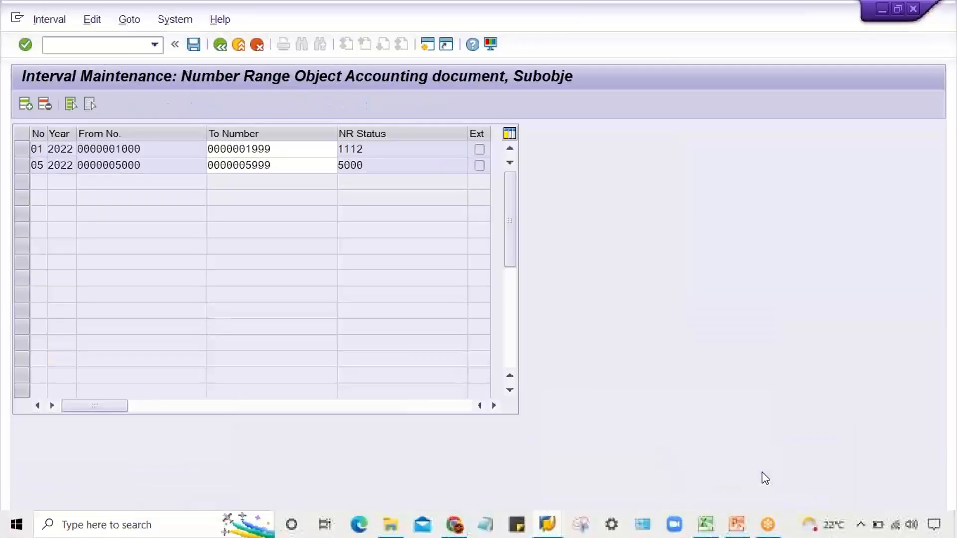
{"action": "left_click", "coordinate": [219, 44]}
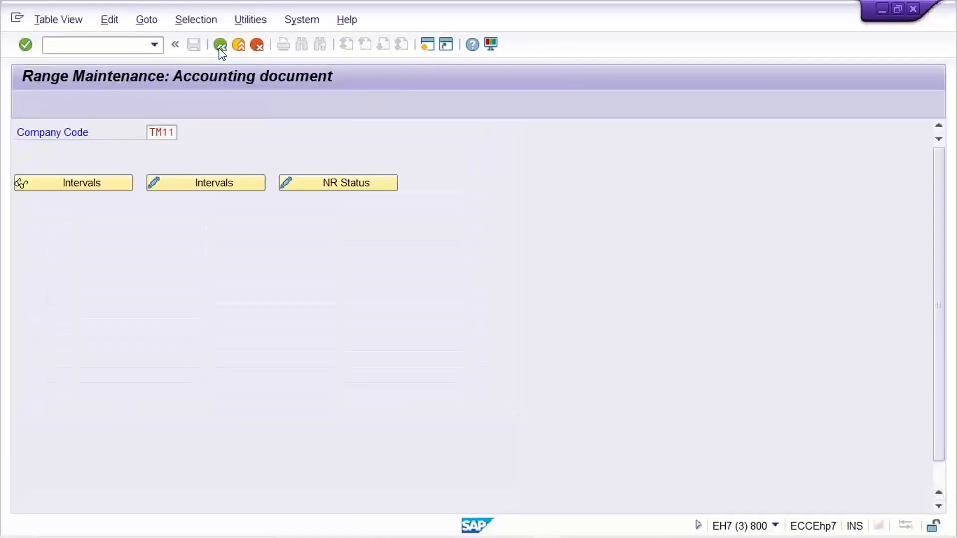
{"action": "left_click", "coordinate": [220, 44]}
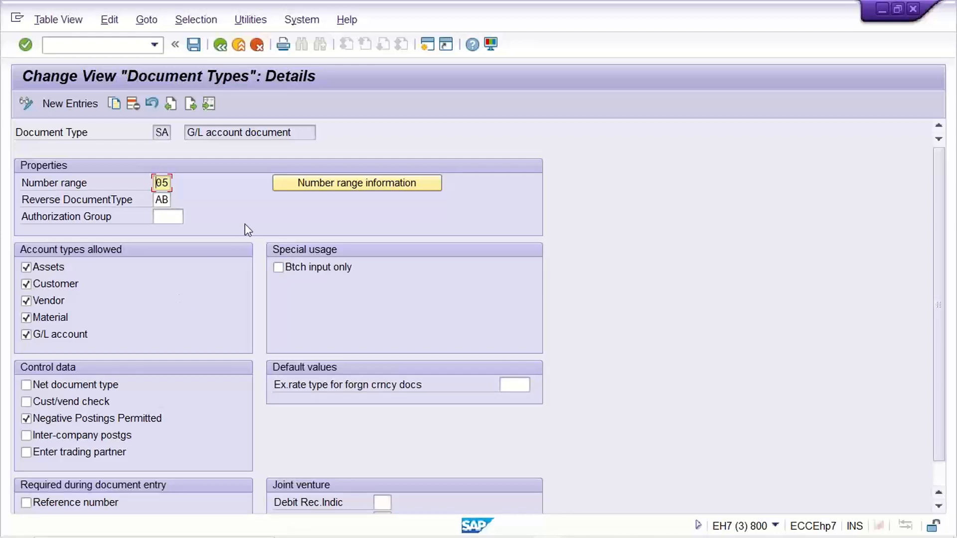
- Open the number range information and display the maintainable intervals of company code TM22
{"action": "left_click", "coordinate": [358, 189]}
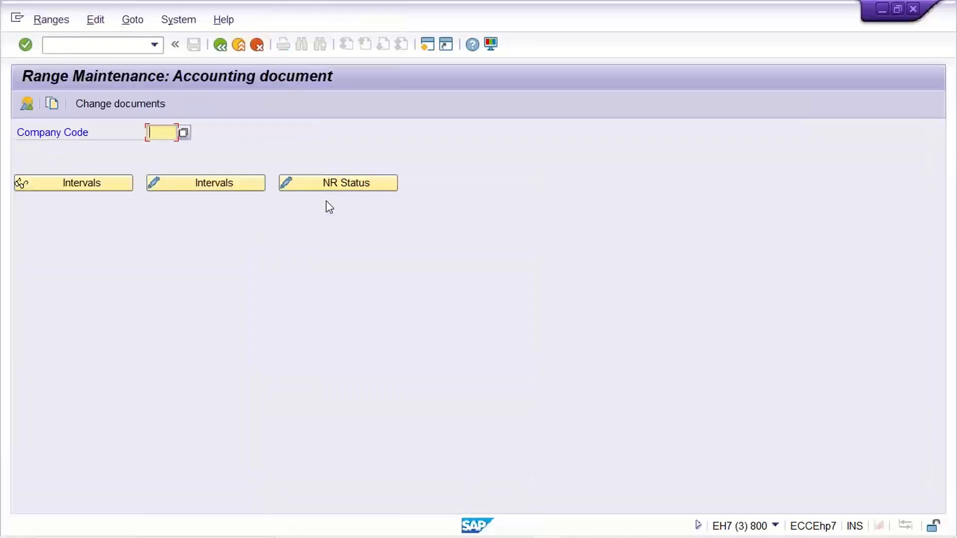
{"action": "type", "text": "Y"}
{"action": "key", "text": "BackSpace"}
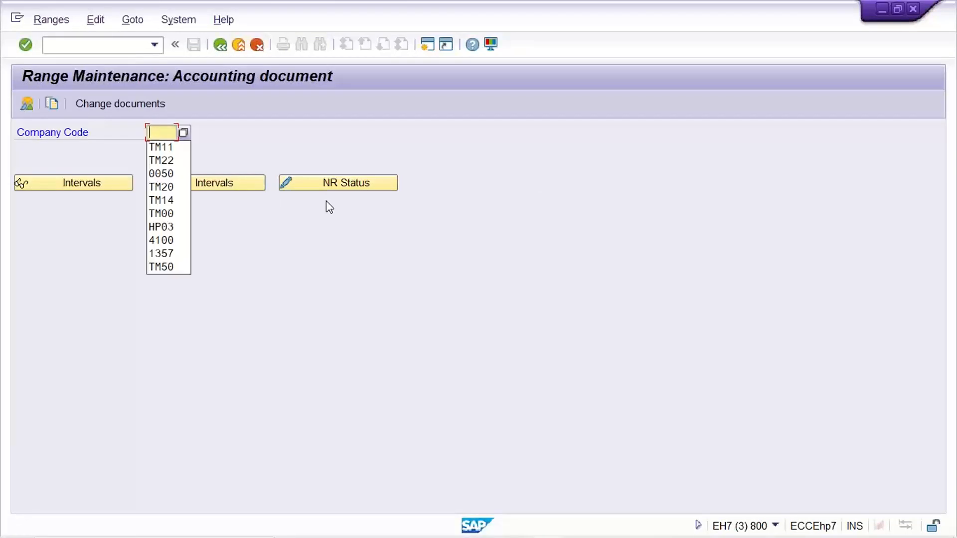
{"action": "type", "text": "TM22"}
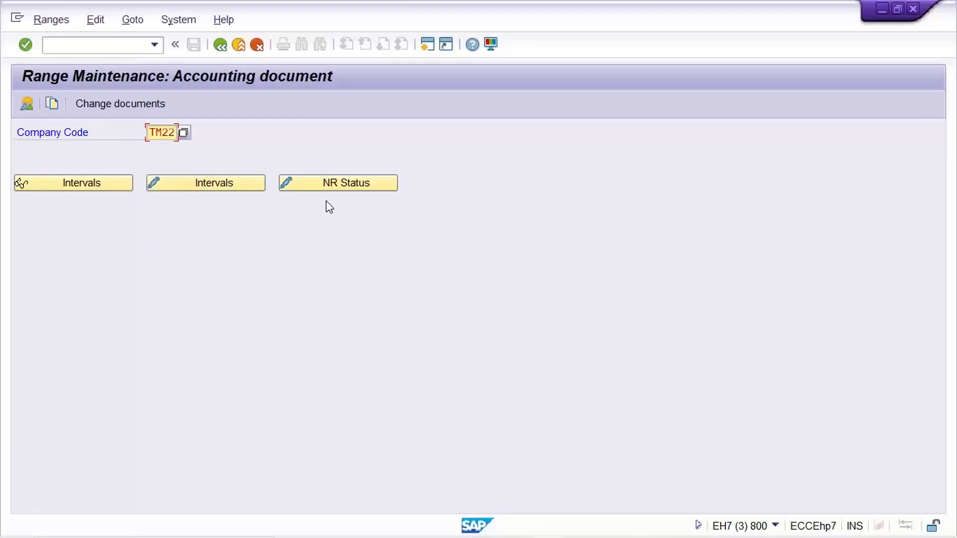
{"action": "left_click", "coordinate": [185, 188]}
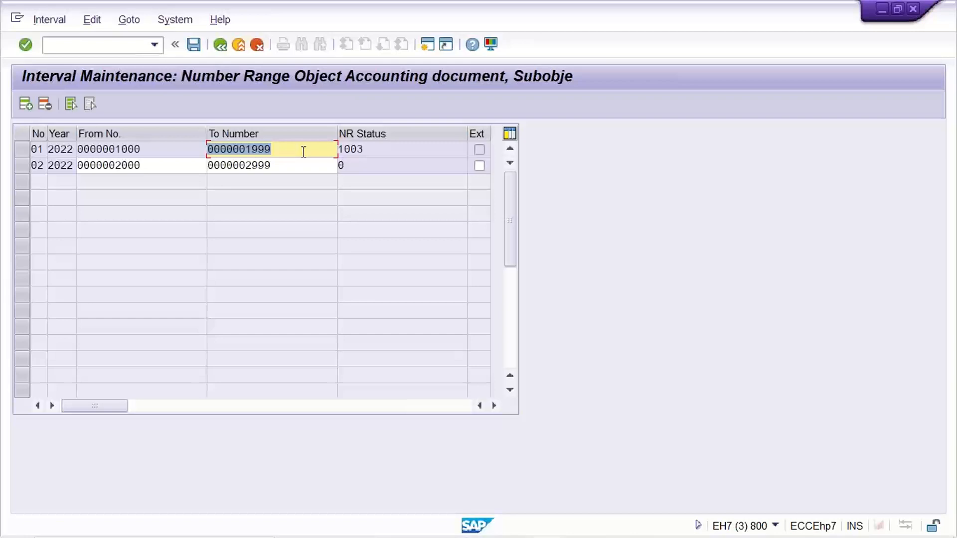
- Return to the SA document type details, set the number range to 01 and save
{"action": "left_click", "coordinate": [220, 45]}
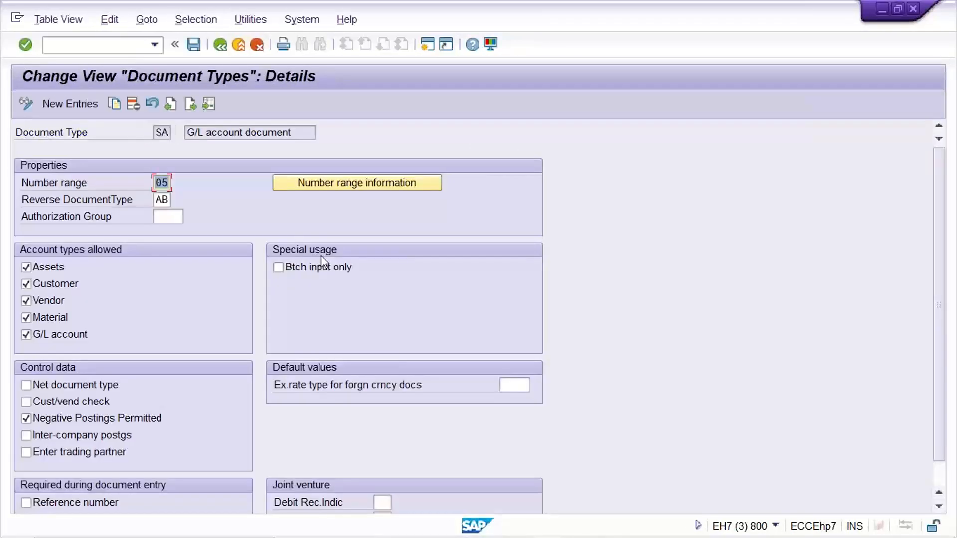
{"action": "type", "text": "01"}
{"action": "key", "text": "ctrl+s"}
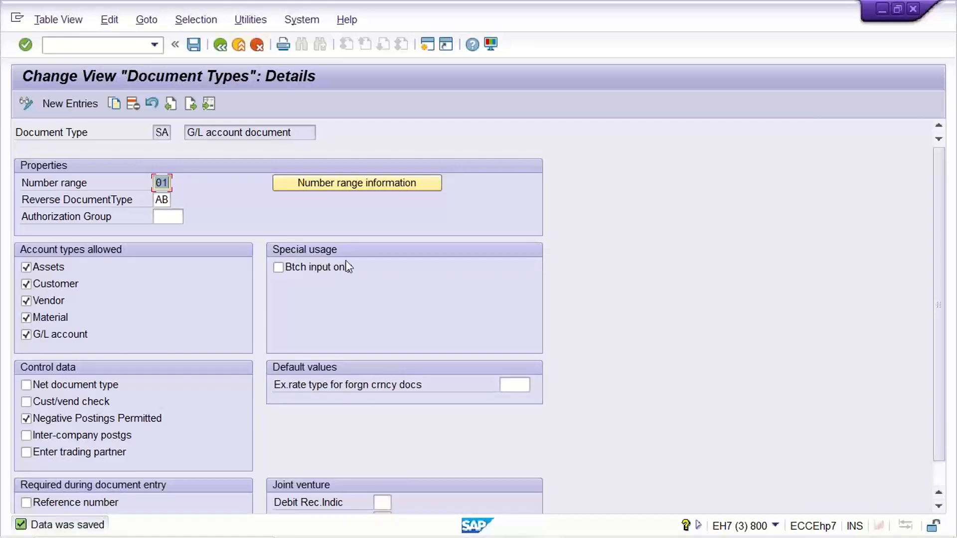
- Switch to the G/L account document entry session, restart it with /NFB50 and set the document date to 07.09.2022
{"action": "left_click", "coordinate": [548, 525]}
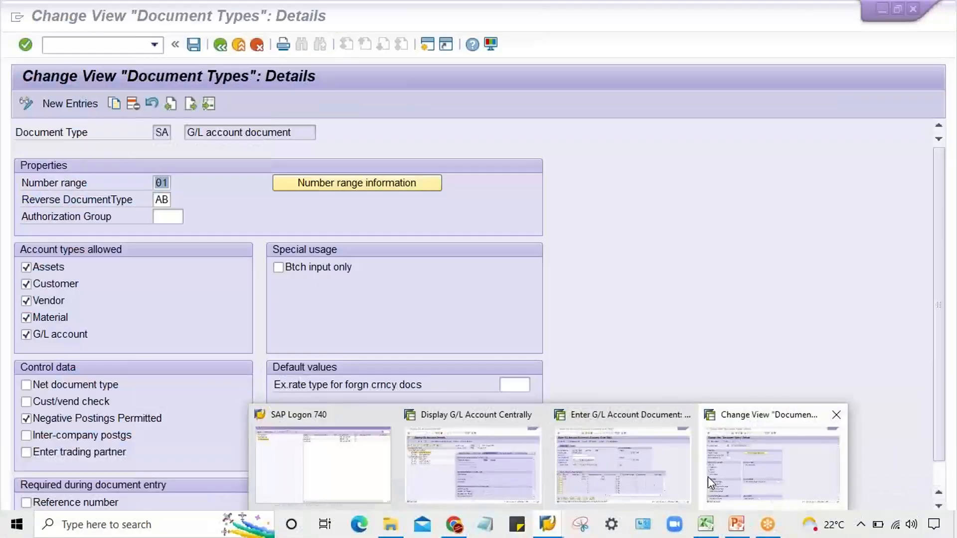
{"action": "left_click", "coordinate": [623, 464]}
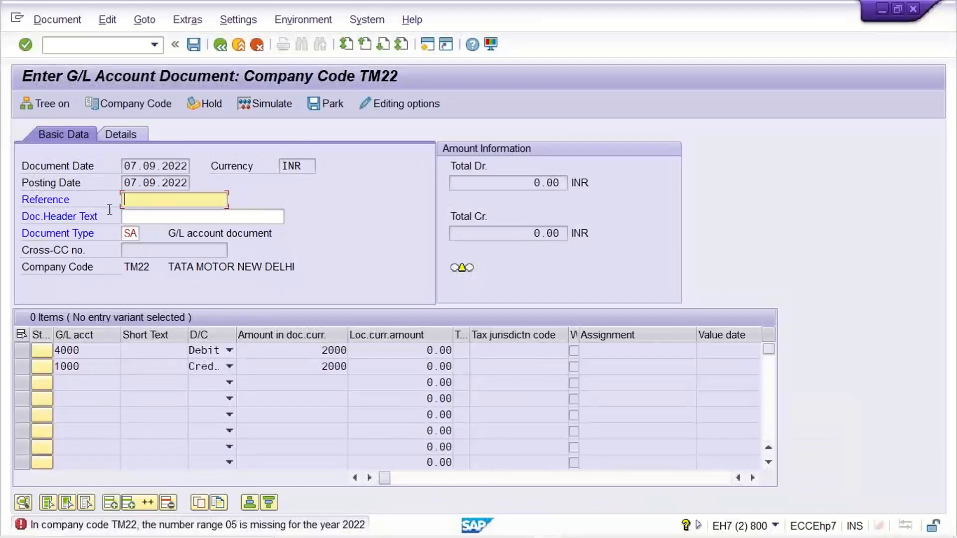
{"action": "left_click", "coordinate": [154, 45]}
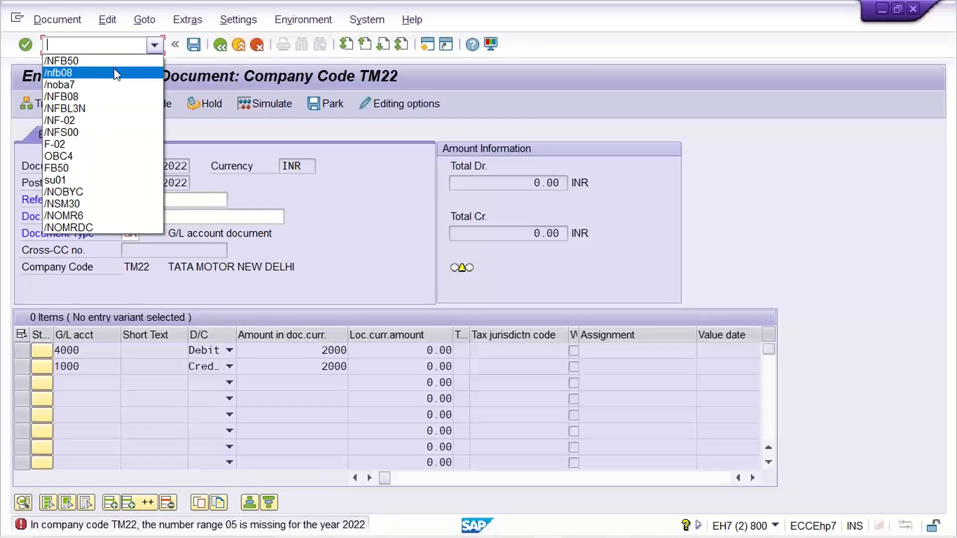
{"action": "left_click", "coordinate": [111, 61]}
{"action": "key", "text": "Return"}
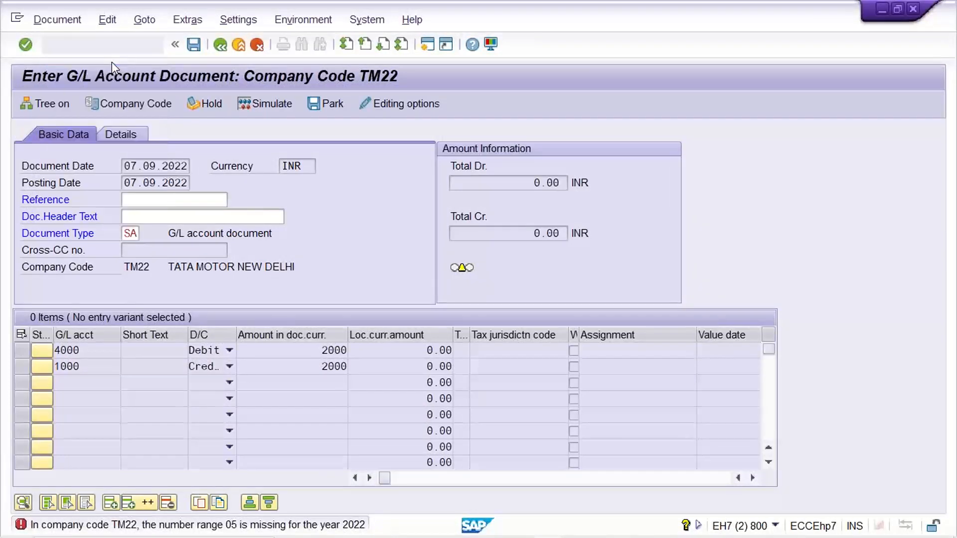
{"action": "left_click", "coordinate": [163, 179]}
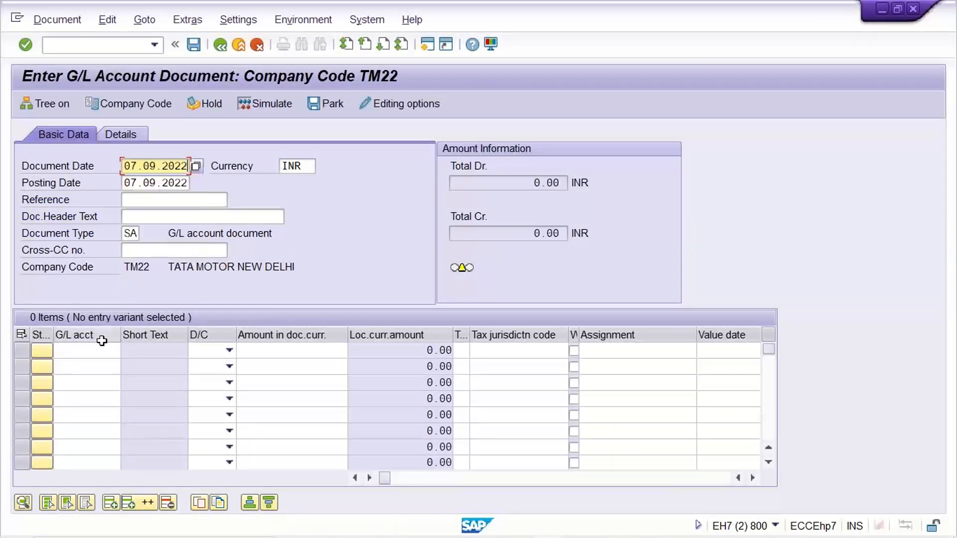
- Add line items for G/L account 4000 as Debit and G/L account 1000 as Credit in the new TM22 document
{"action": "left_click", "coordinate": [83, 349]}
{"action": "type", "text": "4000"}
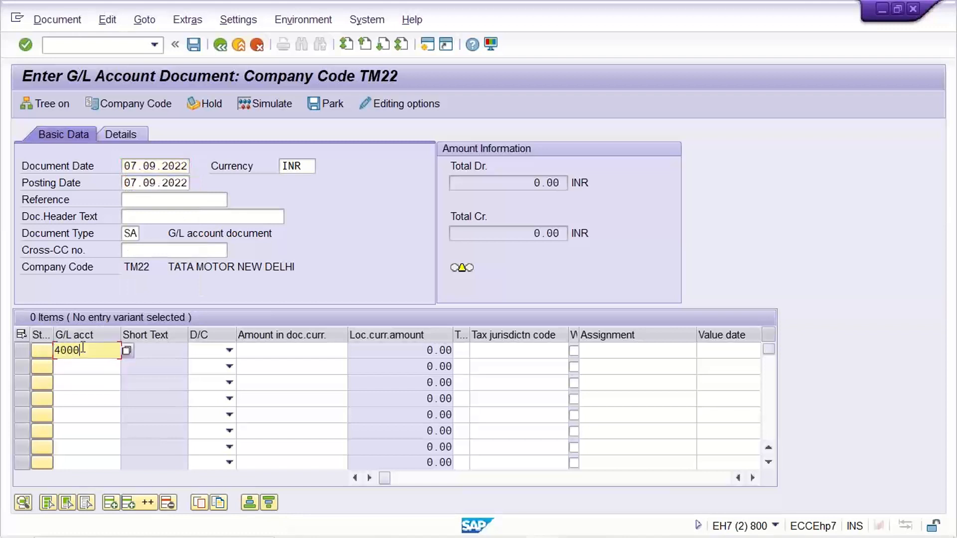
{"action": "key", "text": "Down"}
{"action": "type", "text": "1000"}
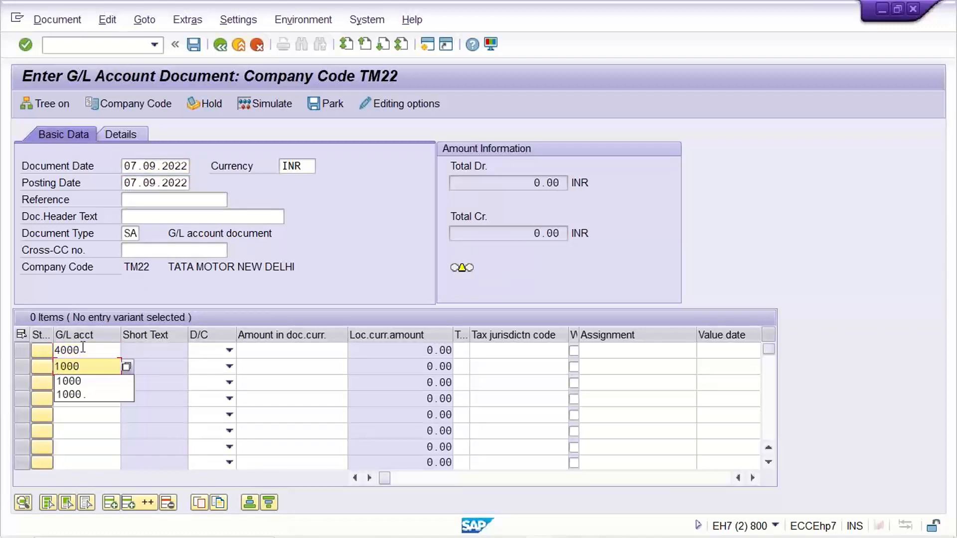
{"action": "left_click", "coordinate": [229, 351]}
{"action": "left_click", "coordinate": [218, 377]}
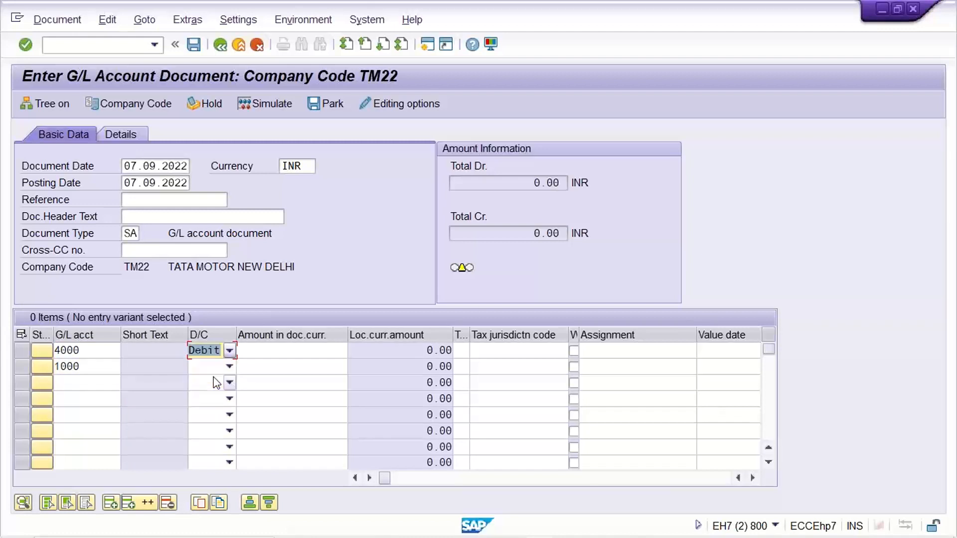
{"action": "left_click", "coordinate": [208, 367]}
{"action": "left_click", "coordinate": [209, 380]}
- Enter 2000 as the amount of both line items, validate the entries and post the TM22 document
{"action": "left_click", "coordinate": [295, 363]}
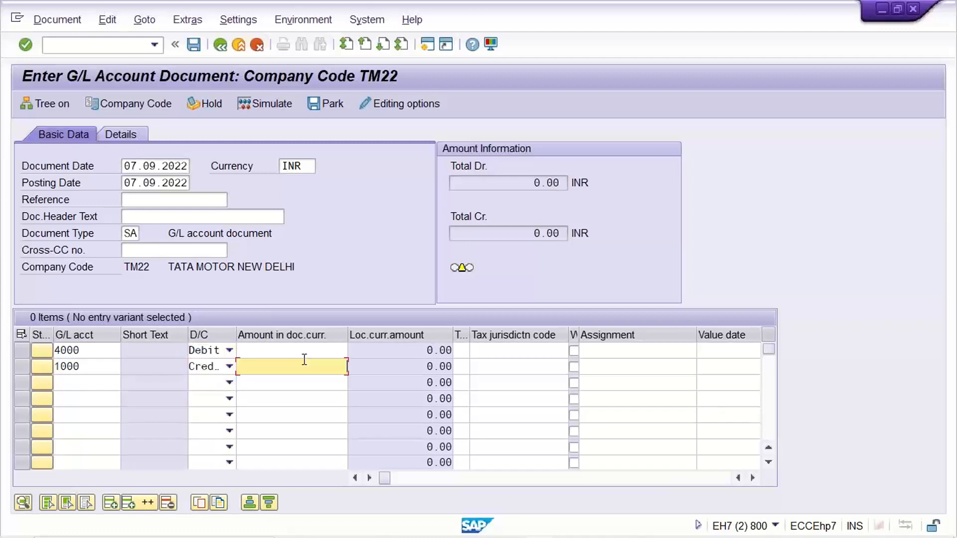
{"action": "left_click", "coordinate": [305, 351]}
{"action": "type", "text": "2000"}
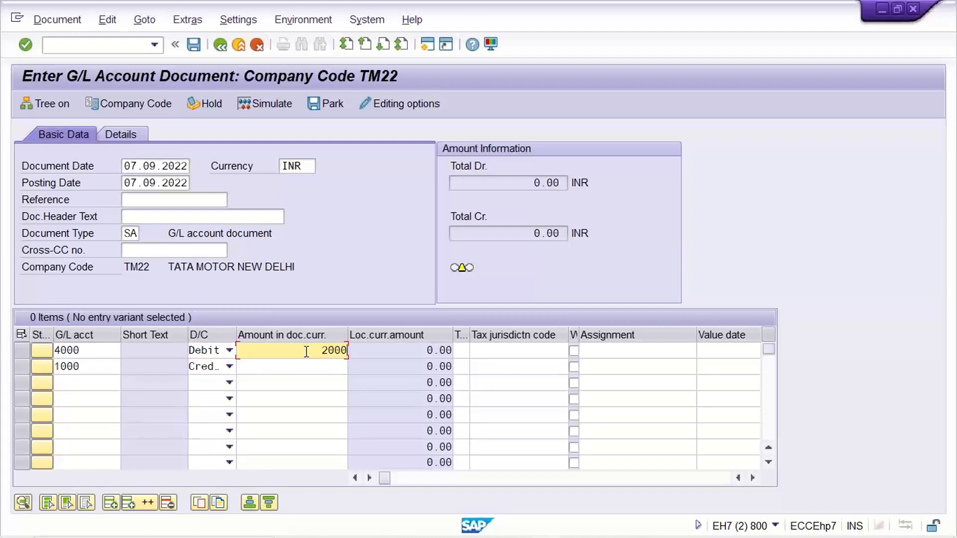
{"action": "key", "text": "Down"}
{"action": "type", "text": "2000"}
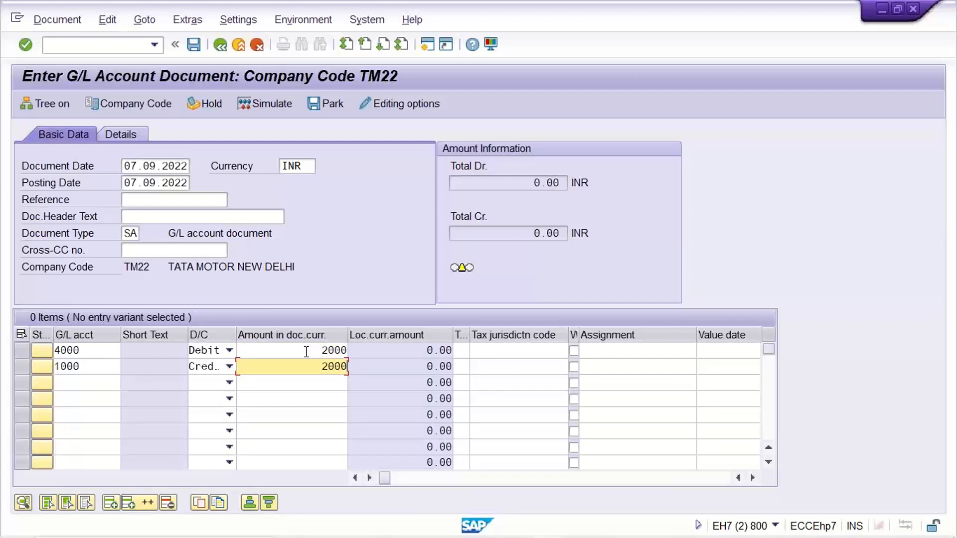
{"action": "key", "text": "Return"}
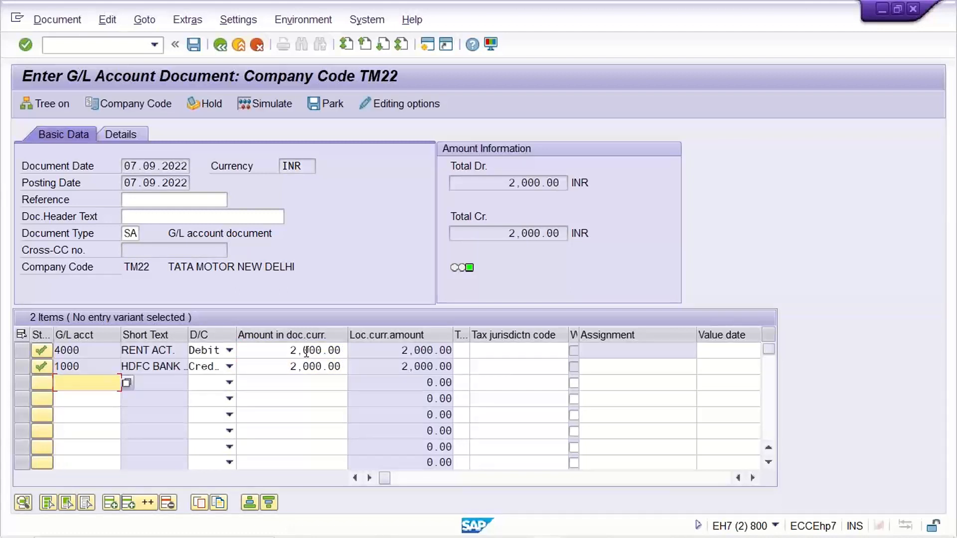
{"action": "key", "text": "ctrl+s"}
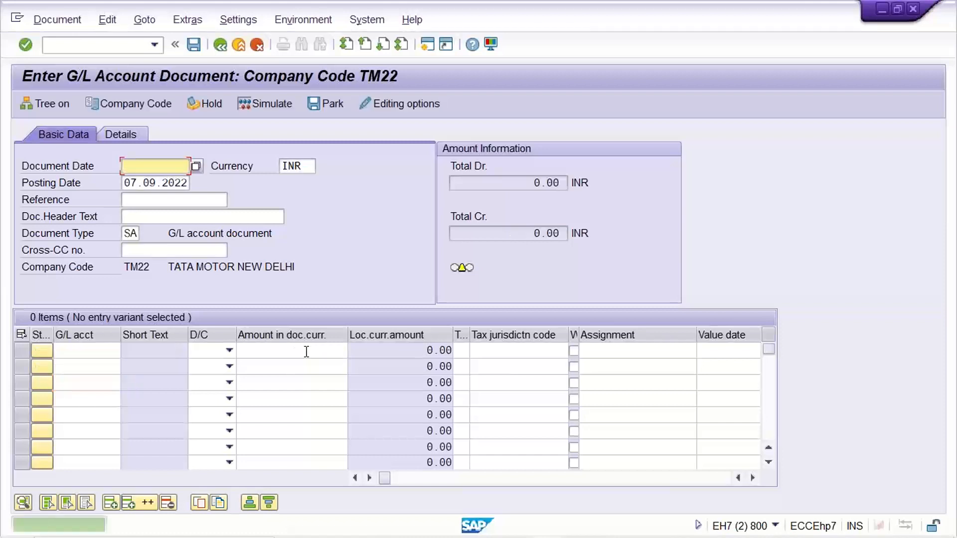
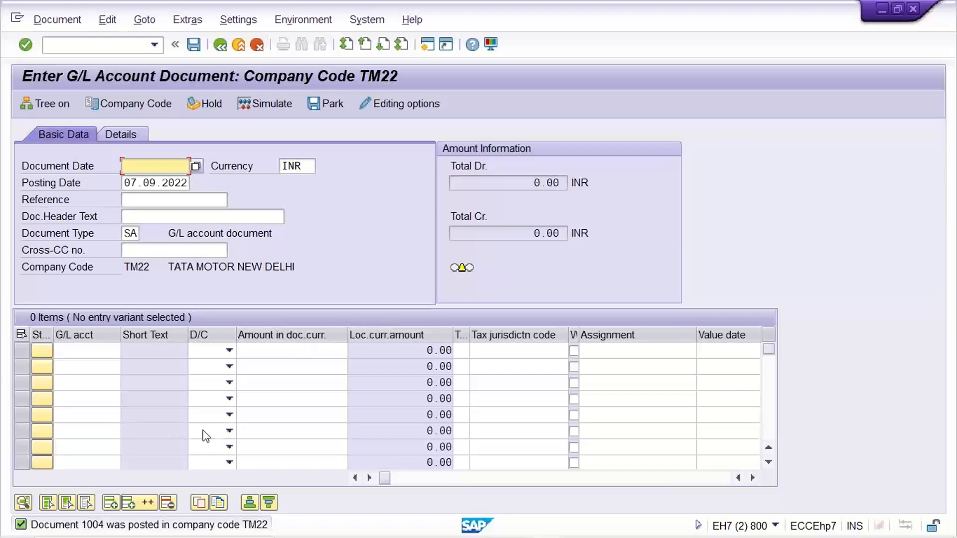
- Switch from the TM22 document entry to the SA document type details session to review its number range
{"action": "left_click", "coordinate": [126, 233]}
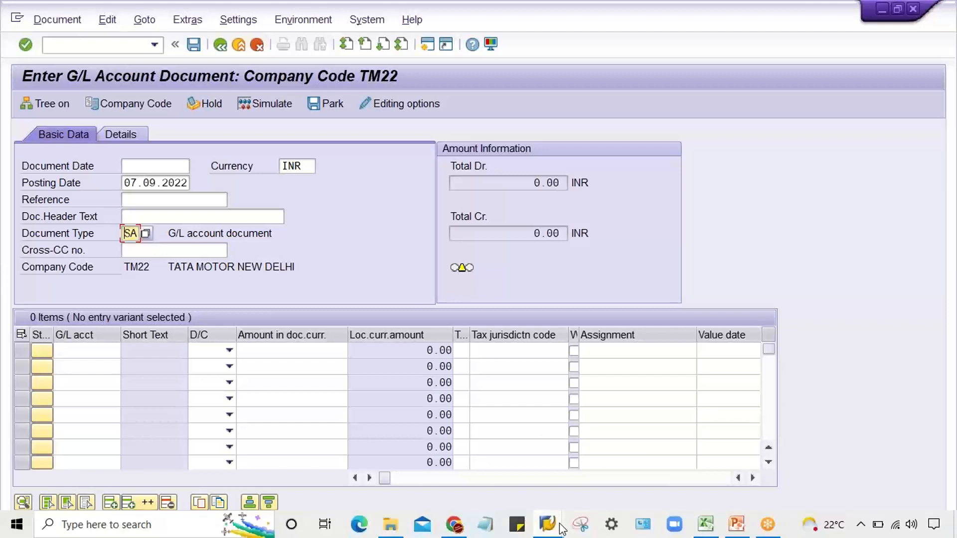
{"action": "left_click", "coordinate": [548, 525]}
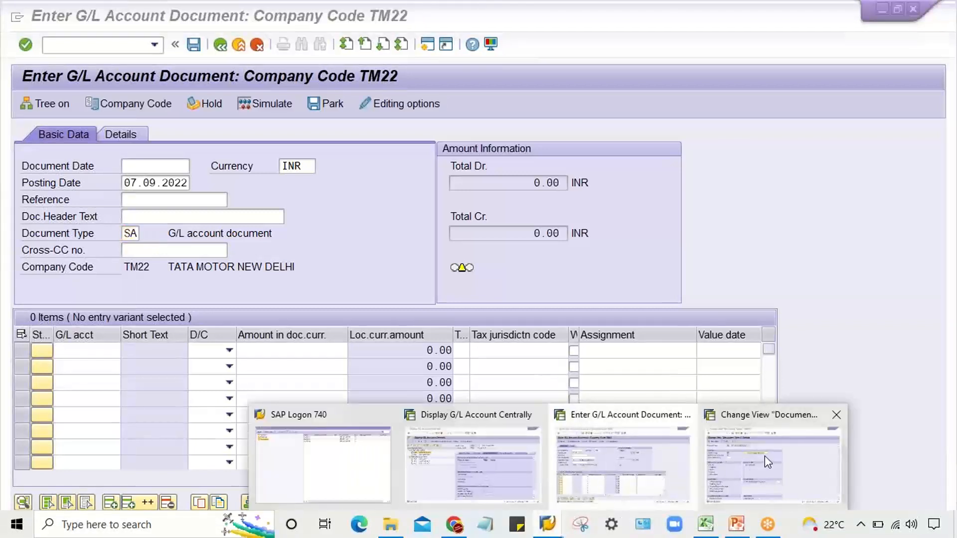
{"action": "left_click", "coordinate": [765, 456]}
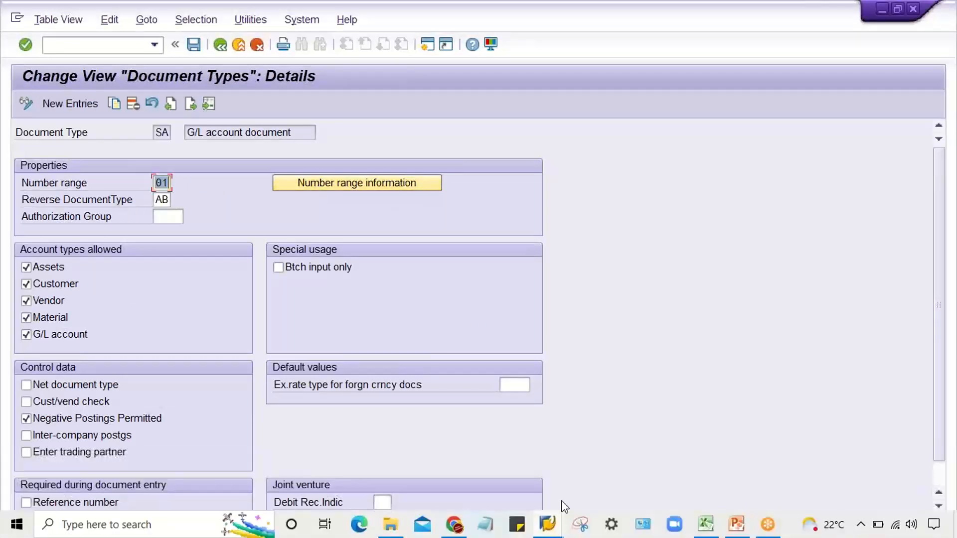
- Switch to the TM22 sheet in Excel and list the number ranges 01, 02 and 05 as text in F8:F10
{"action": "left_click", "coordinate": [705, 525]}
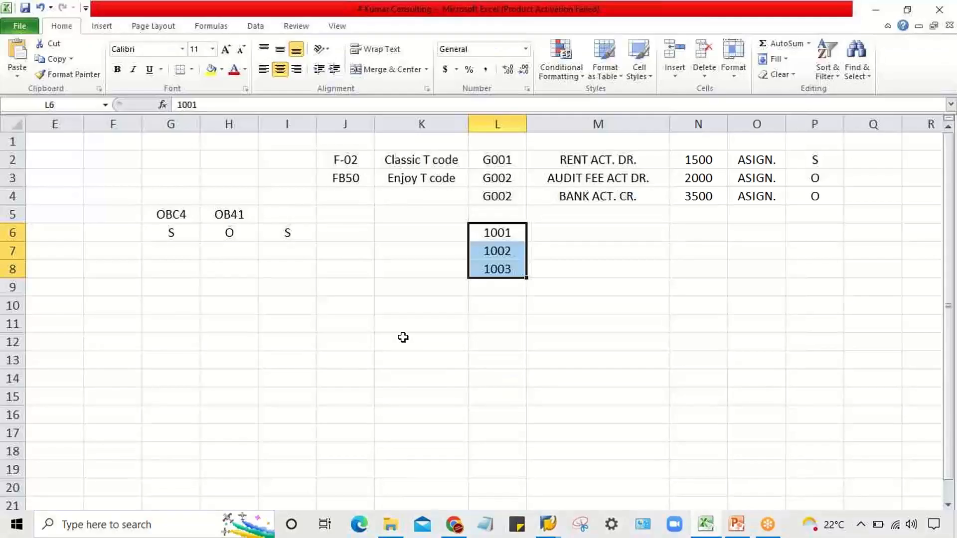
{"action": "left_click", "coordinate": [102, 283]}
{"action": "left_click", "coordinate": [101, 273]}
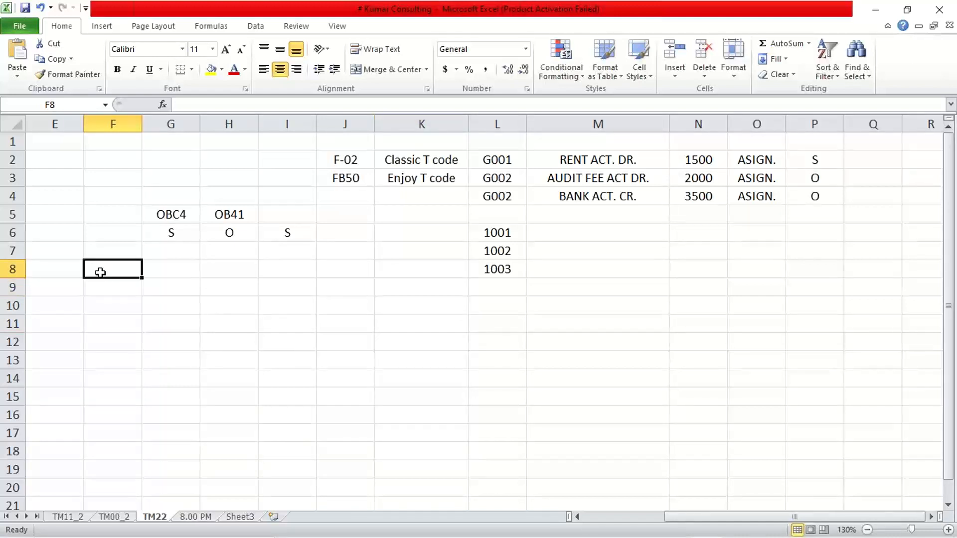
{"action": "type", "text": "'01"}
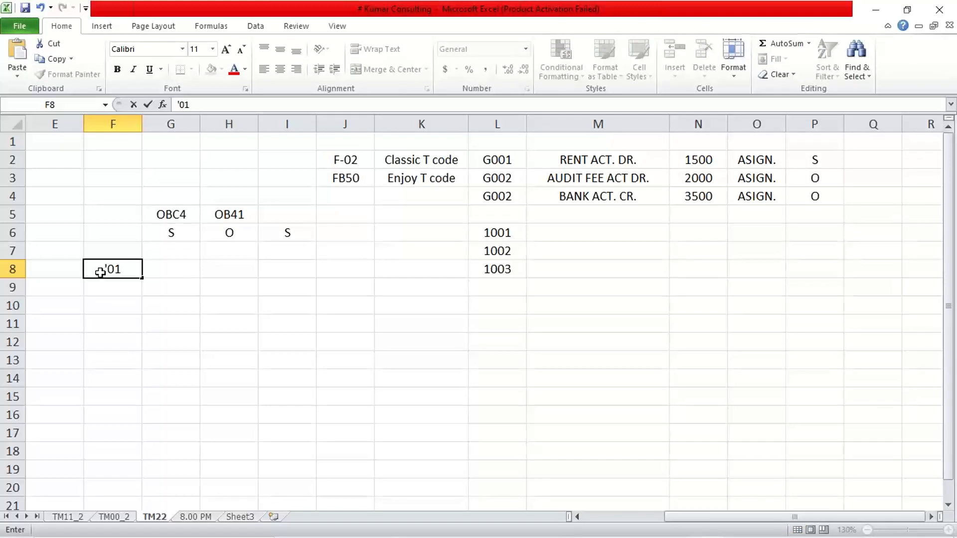
{"action": "key", "text": "Return"}
{"action": "type", "text": "'02"}
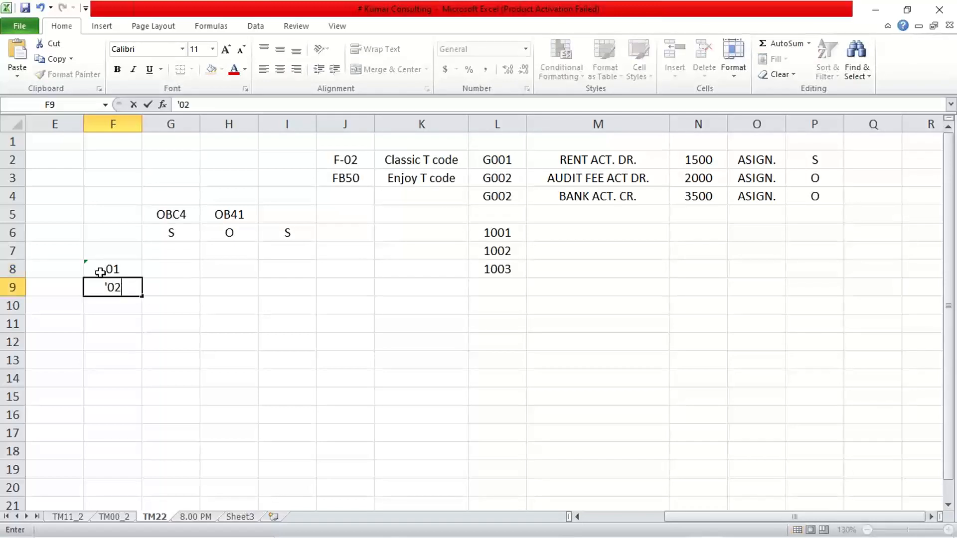
{"action": "key", "text": "Return"}
{"action": "type", "text": "'05"}
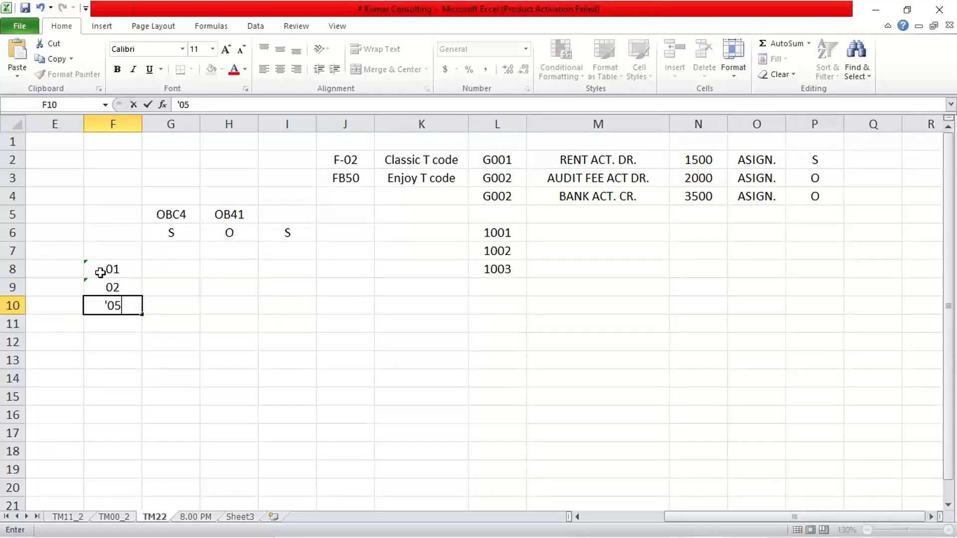
{"action": "key", "text": "Return"}
- Enter the range limits 1000 to 1999, 2000 to 2999 and 5000 to 5999 in G8:H10 for ranges 01, 02 and 05
{"action": "left_click", "coordinate": [155, 276]}
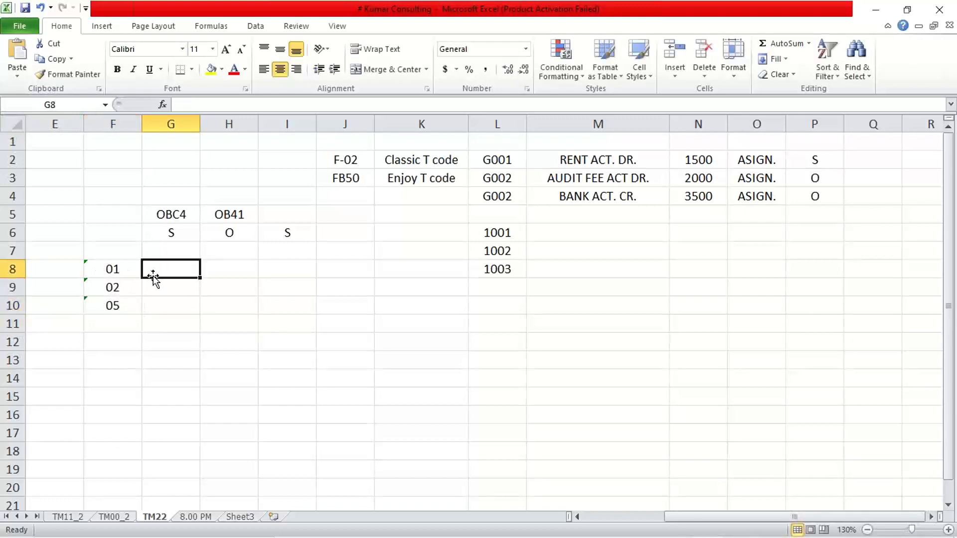
{"action": "type", "text": "1000"}
{"action": "key", "text": "Tab"}
{"action": "type", "text": "1999"}
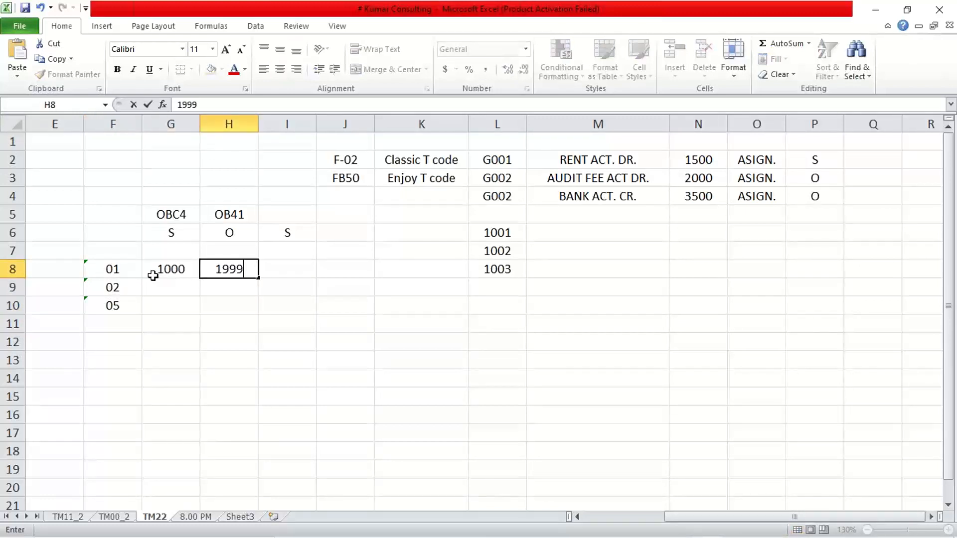
{"action": "key", "text": "Return"}
{"action": "type", "text": "2000"}
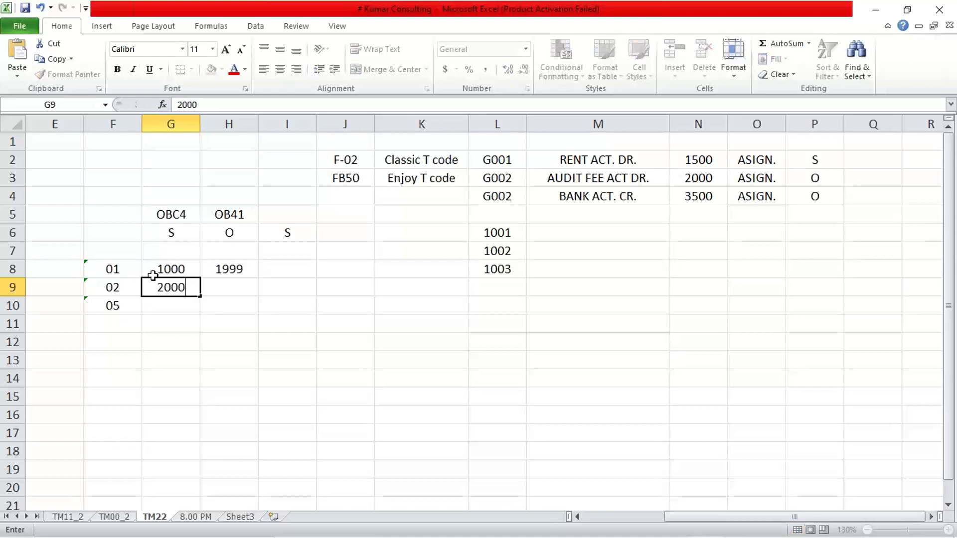
{"action": "key", "text": "Tab"}
{"action": "type", "text": "2999"}
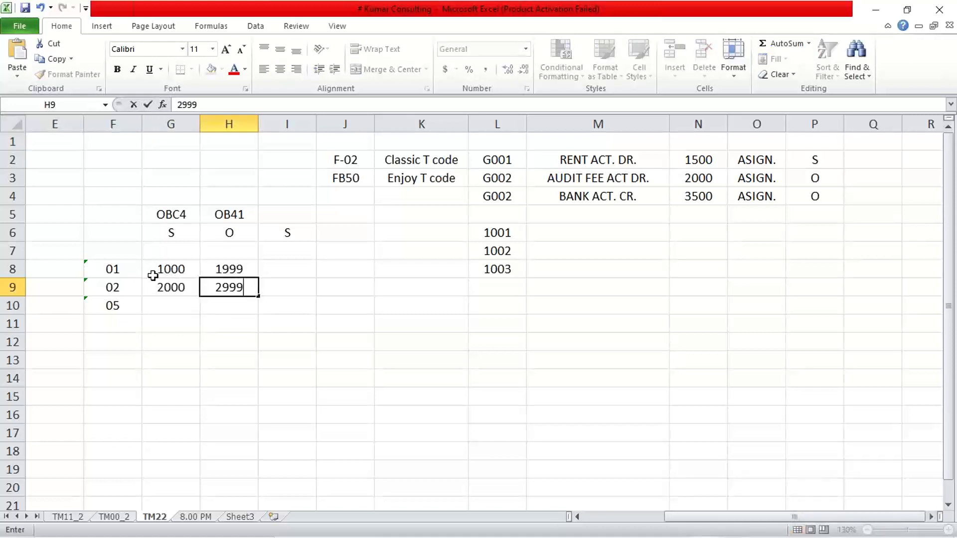
{"action": "key", "text": "Return"}
{"action": "type", "text": "5000"}
{"action": "key", "text": "Tab"}
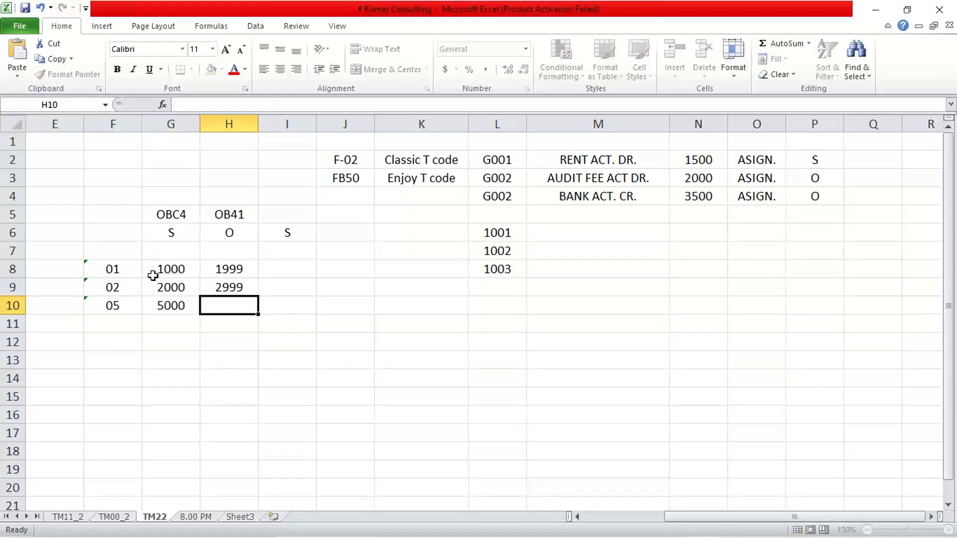
{"action": "type", "text": "5999"}
{"action": "key", "text": "Return"}
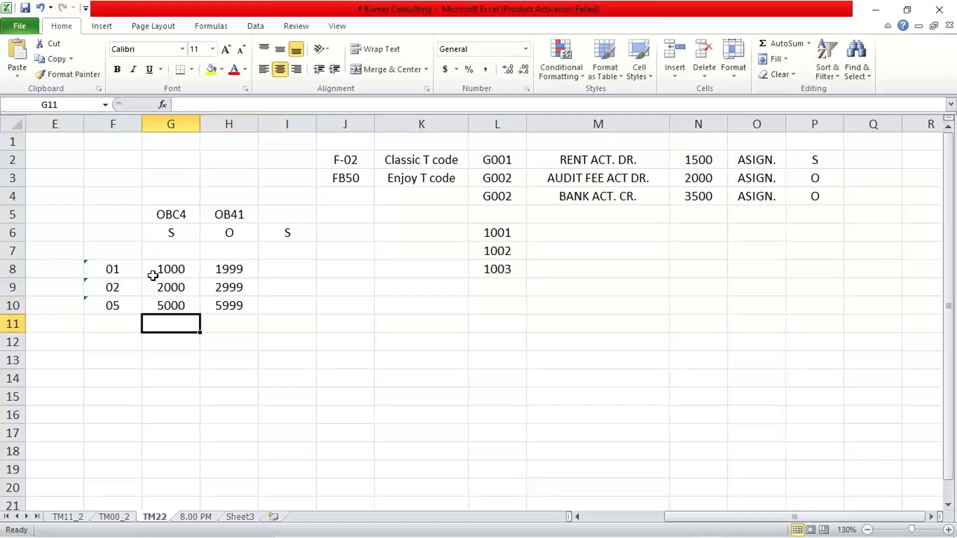
- Label the range 01 row with SA in E8 and enter 1005 in I8
{"action": "left_click", "coordinate": [49, 284]}
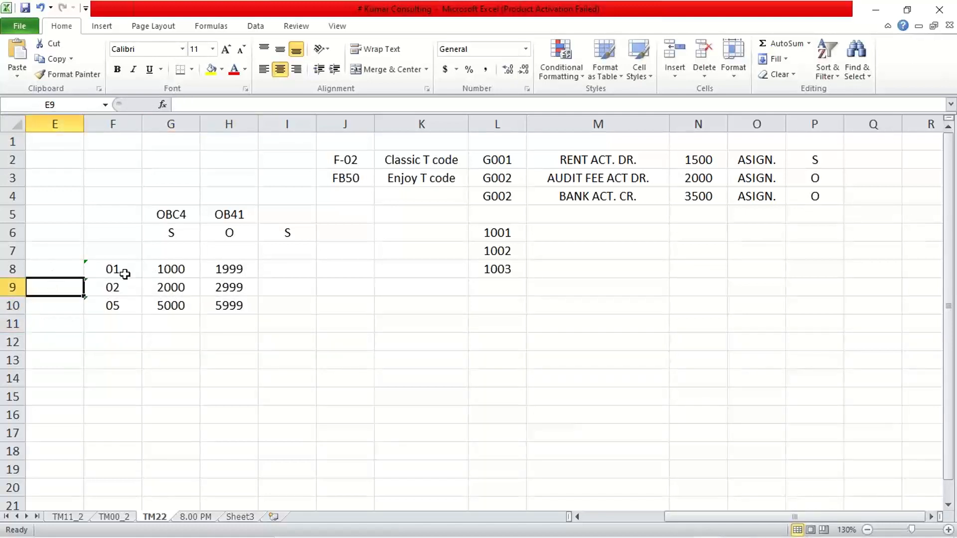
{"action": "left_click", "coordinate": [61, 271]}
{"action": "type", "text": "SA"}
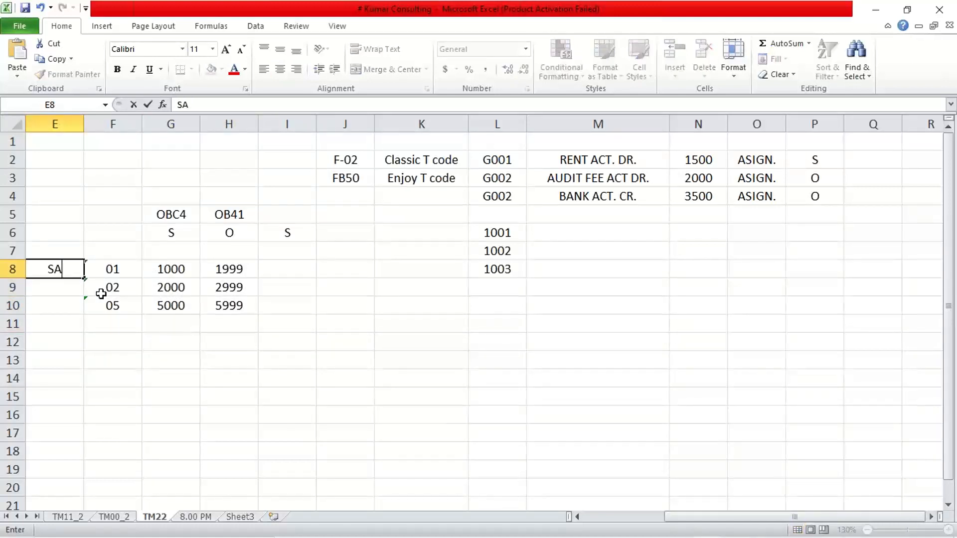
{"action": "key", "text": "Return"}
{"action": "left_click", "coordinate": [113, 274]}
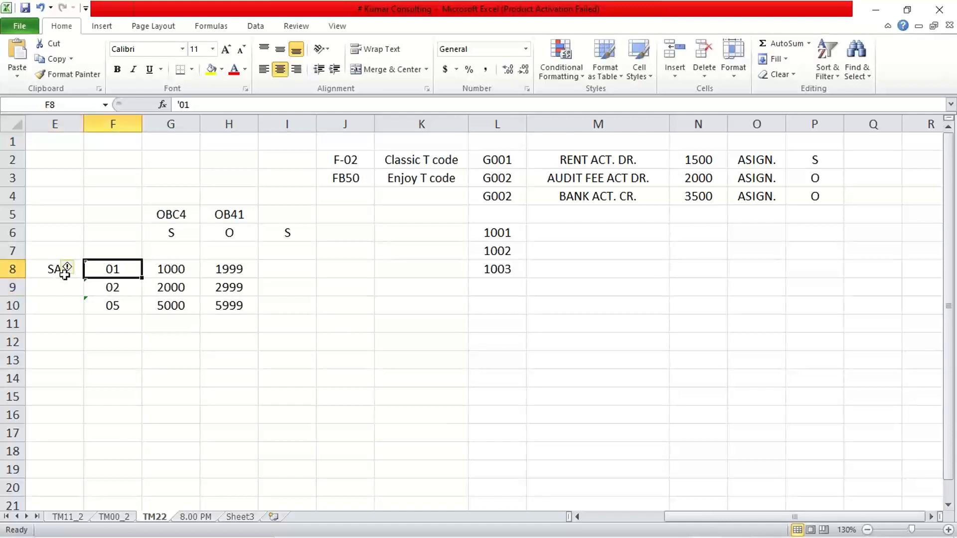
{"action": "left_click", "coordinate": [63, 272]}
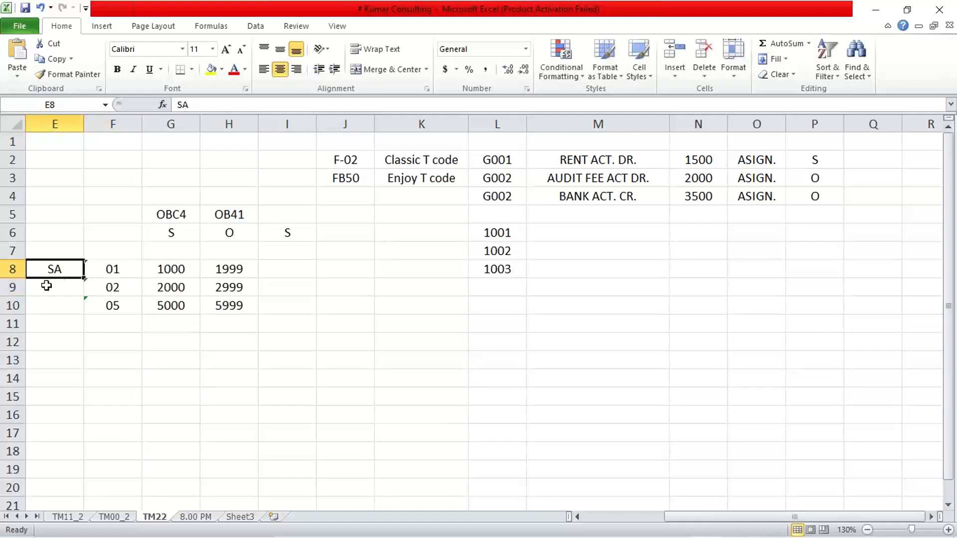
{"action": "left_click", "coordinate": [171, 272]}
{"action": "left_click", "coordinate": [306, 261]}
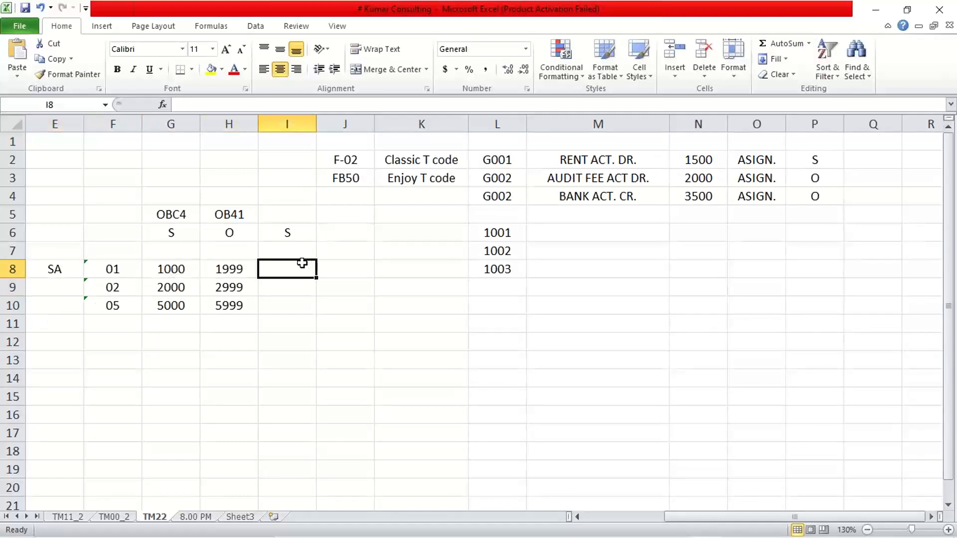
{"action": "type", "text": "1"}
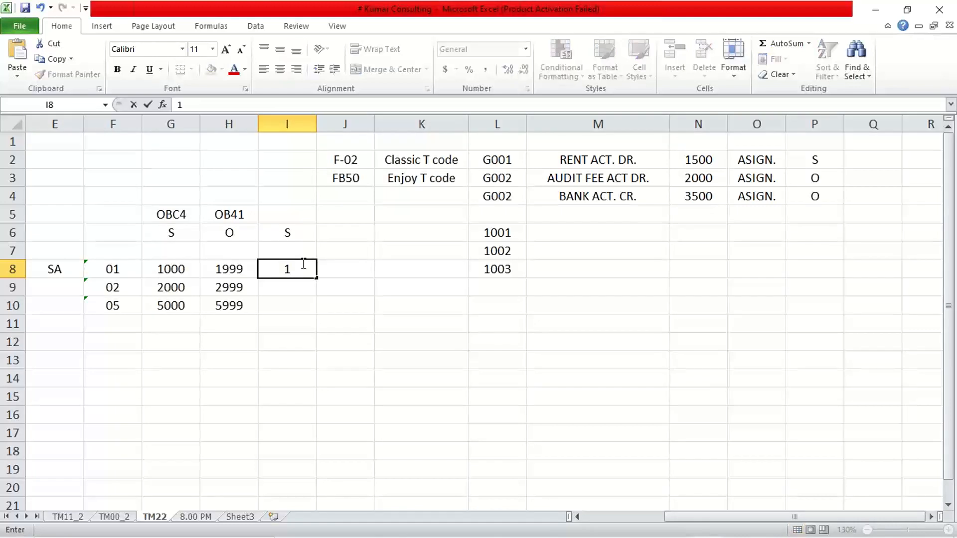
{"action": "type", "text": "000"}
{"action": "key", "text": "BackSpace"}
{"action": "type", "text": "5"}
{"action": "key", "text": "Return"}
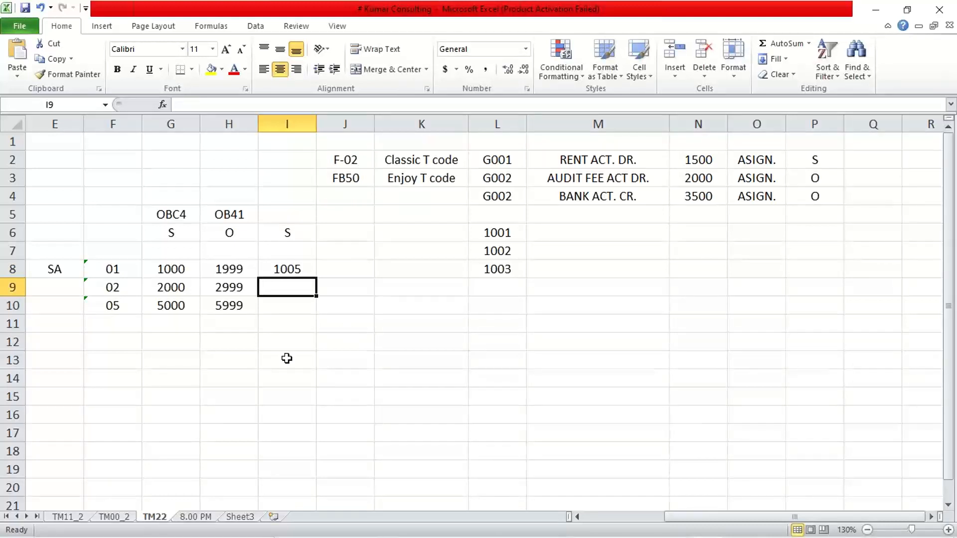
- Move the SA label from E8 to E9 beside range 02 and enter 2000 in I9
{"action": "left_click", "coordinate": [52, 269]}
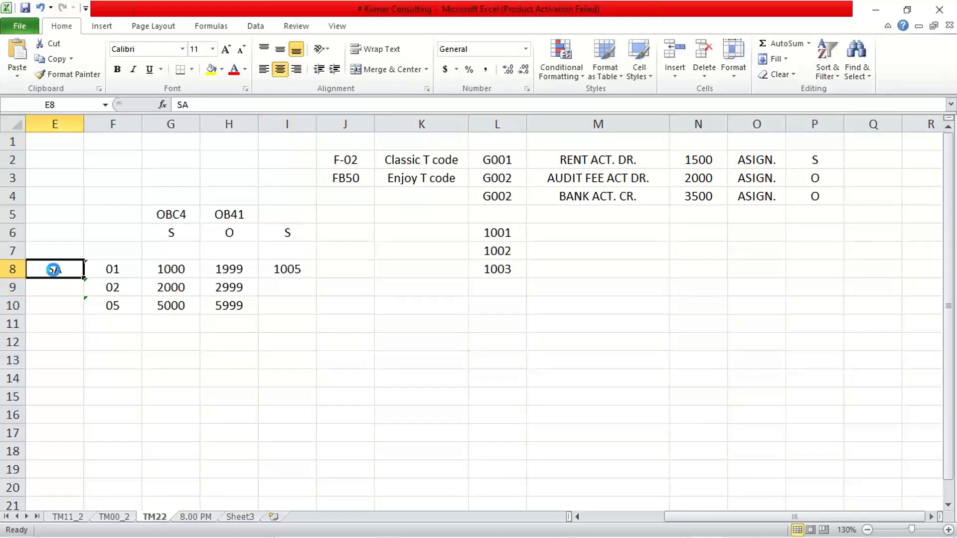
{"action": "key", "text": "Delete"}
{"action": "left_click", "coordinate": [55, 289]}
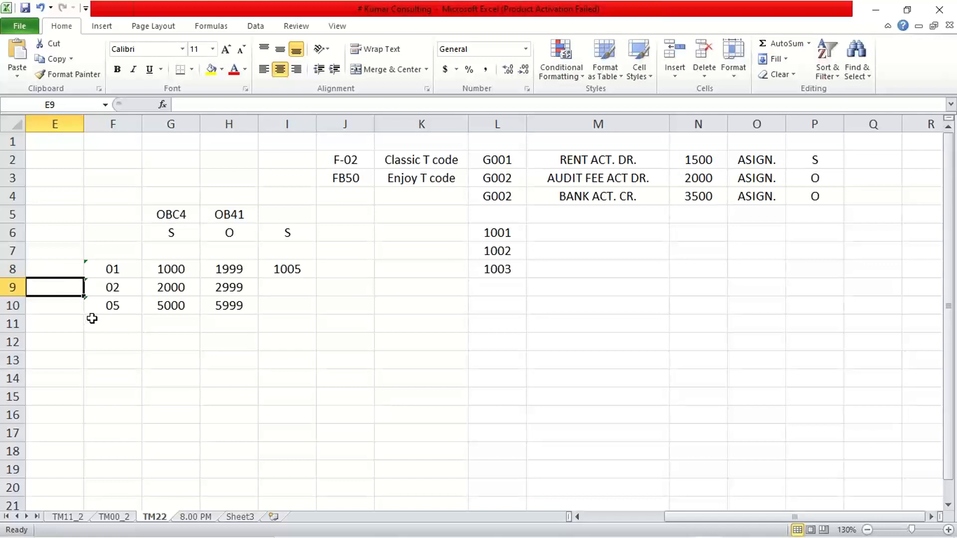
{"action": "type", "text": "SA"}
{"action": "key", "text": "Return"}
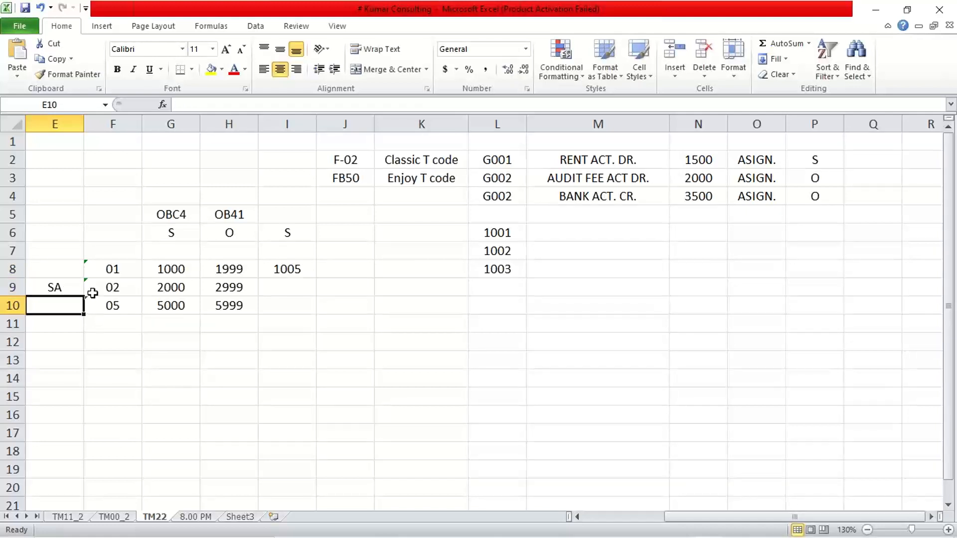
{"action": "left_click_drag", "start_coordinate": [94, 288], "coordinate": [227, 287]}
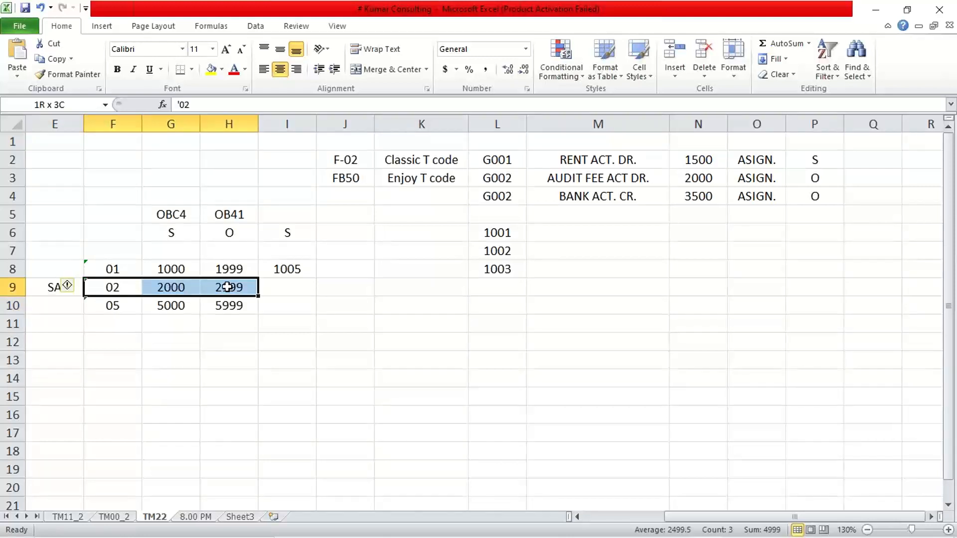
{"action": "left_click", "coordinate": [49, 286]}
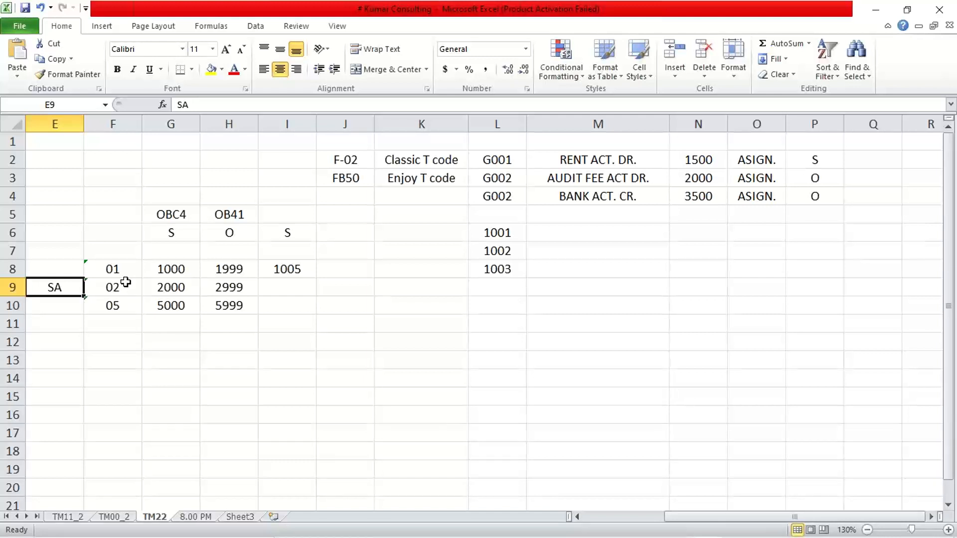
{"action": "left_click", "coordinate": [286, 287]}
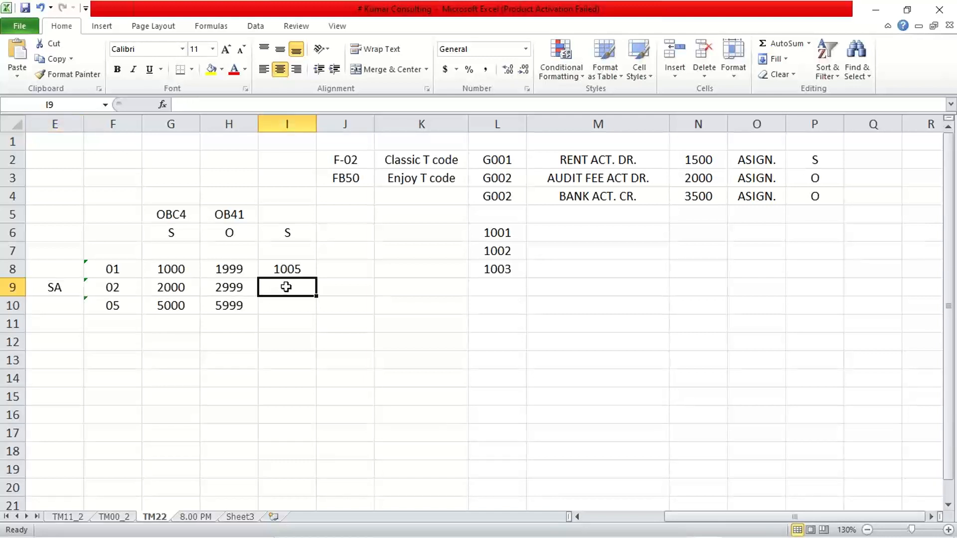
{"action": "type", "text": "2000"}
{"action": "key", "text": "Return"}
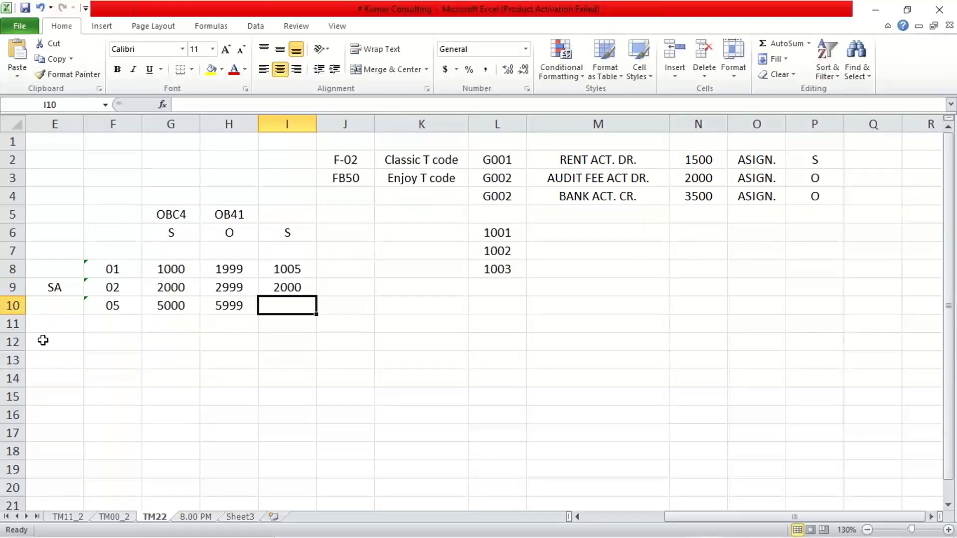
- Move the SA label from E9 to E10 beside range 05 and enter 5000 in I10
{"action": "left_click", "coordinate": [60, 285]}
{"action": "key", "text": "Delete"}
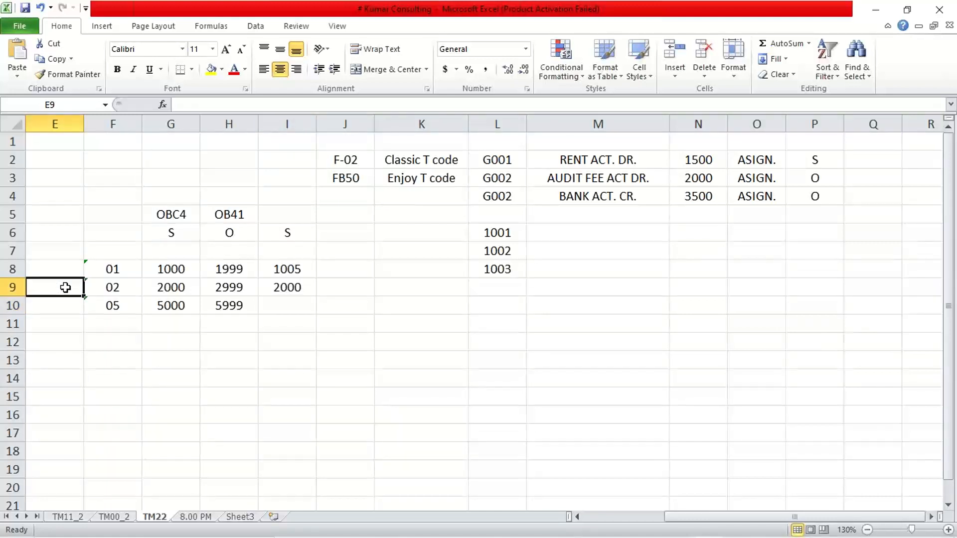
{"action": "left_click", "coordinate": [52, 307]}
{"action": "type", "text": "SA"}
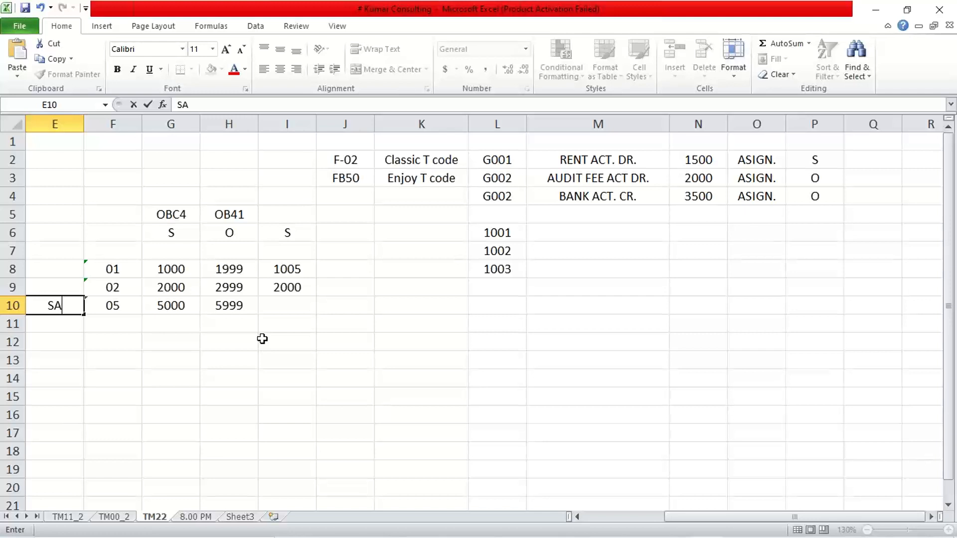
{"action": "left_click", "coordinate": [190, 339]}
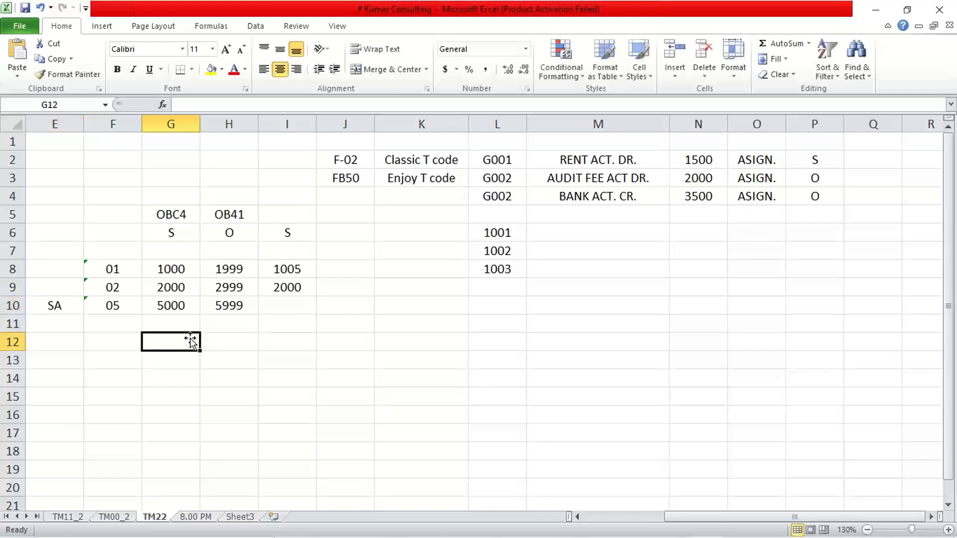
{"action": "left_click", "coordinate": [274, 306]}
{"action": "type", "text": "5000"}
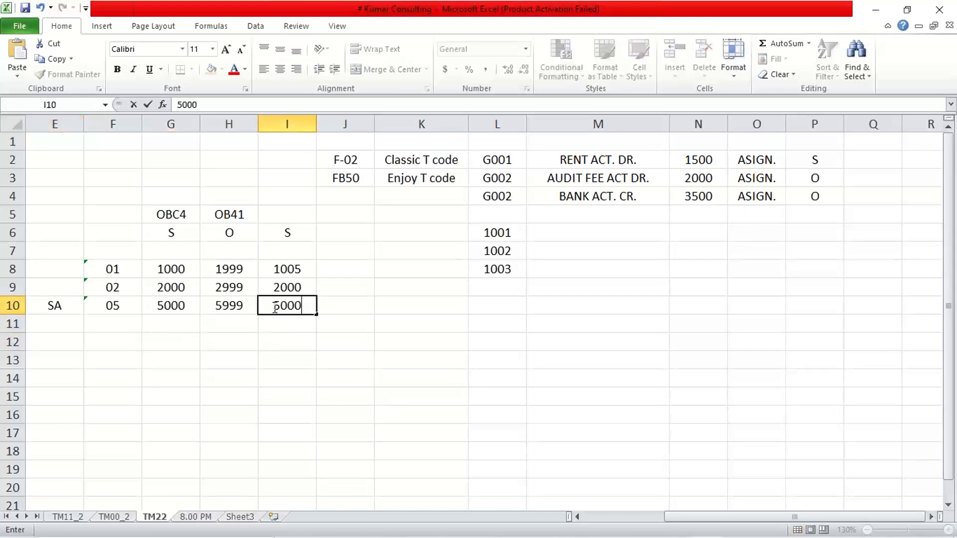
{"action": "key", "text": "Return"}
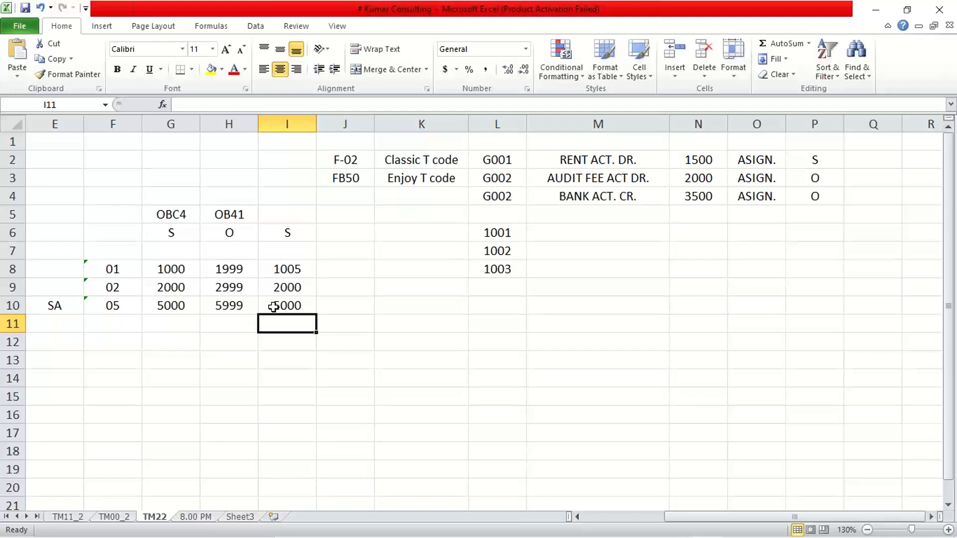
- Switch to the SAP document type details and try number range 09 for document type SA
{"action": "left_click", "coordinate": [547, 525]}
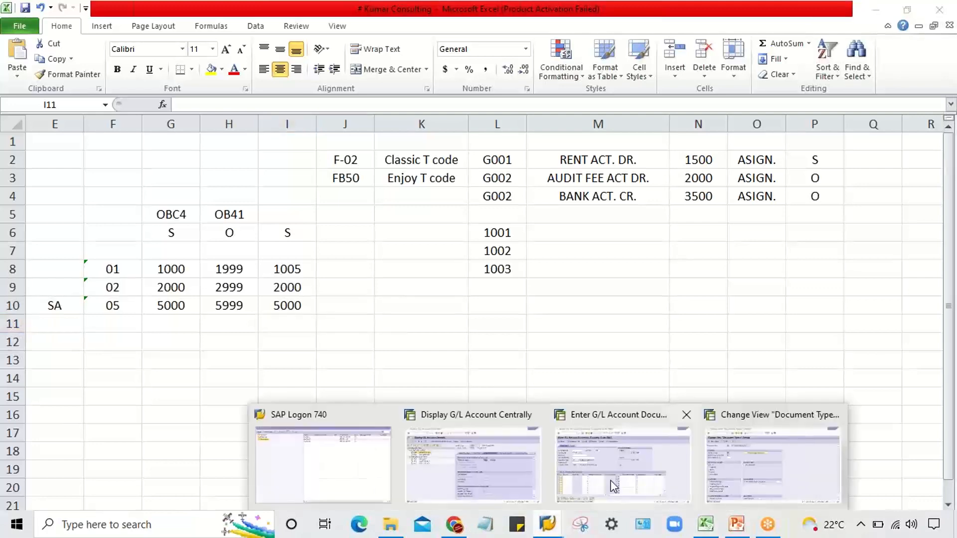
{"action": "left_click", "coordinate": [724, 461]}
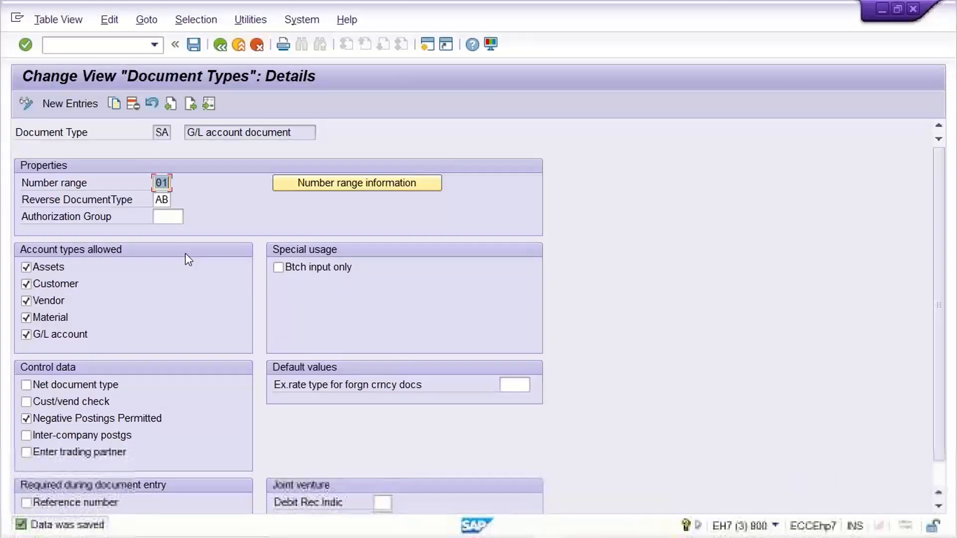
{"action": "type", "text": "09"}
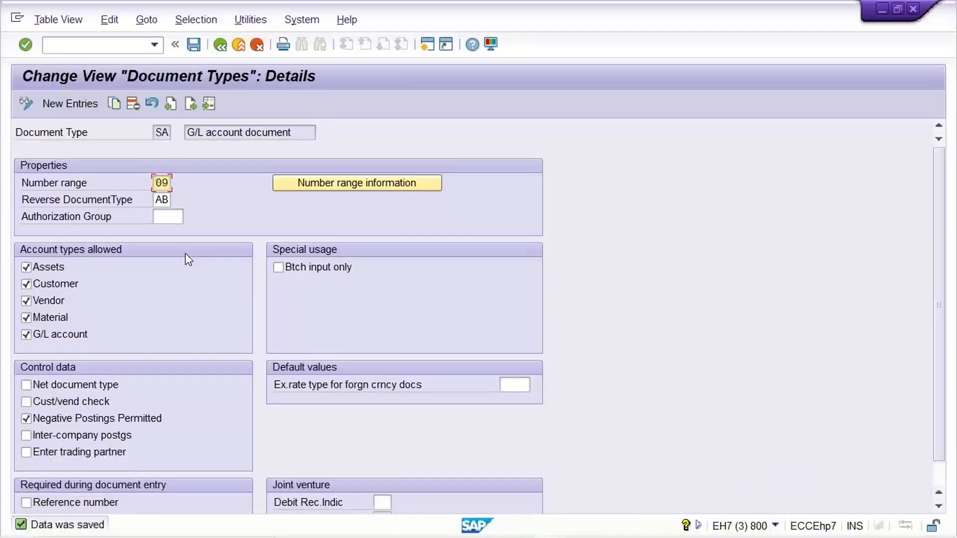
- Open the accounting document number range intervals for company code TM22 and examine the defined ranges and their status
{"action": "left_click", "coordinate": [345, 183]}
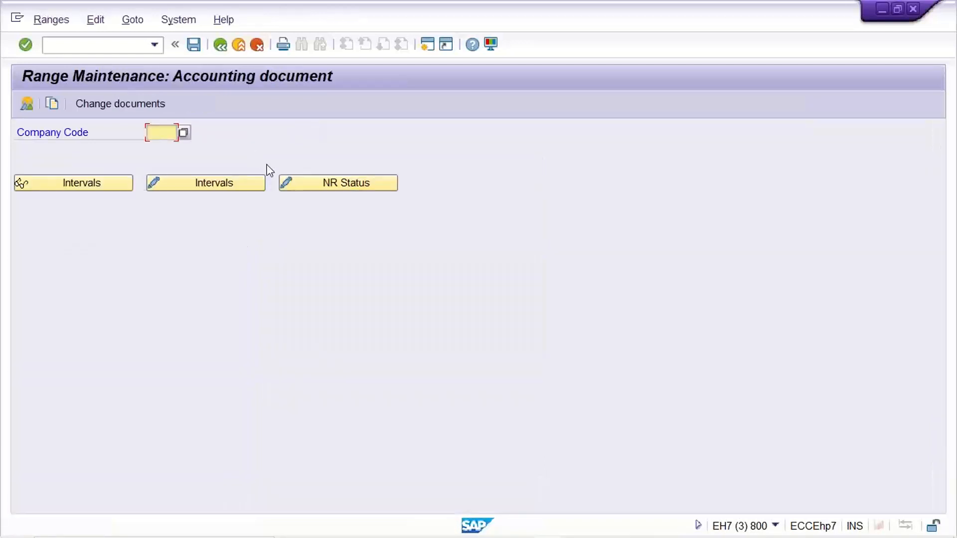
{"action": "key", "text": "Down"}
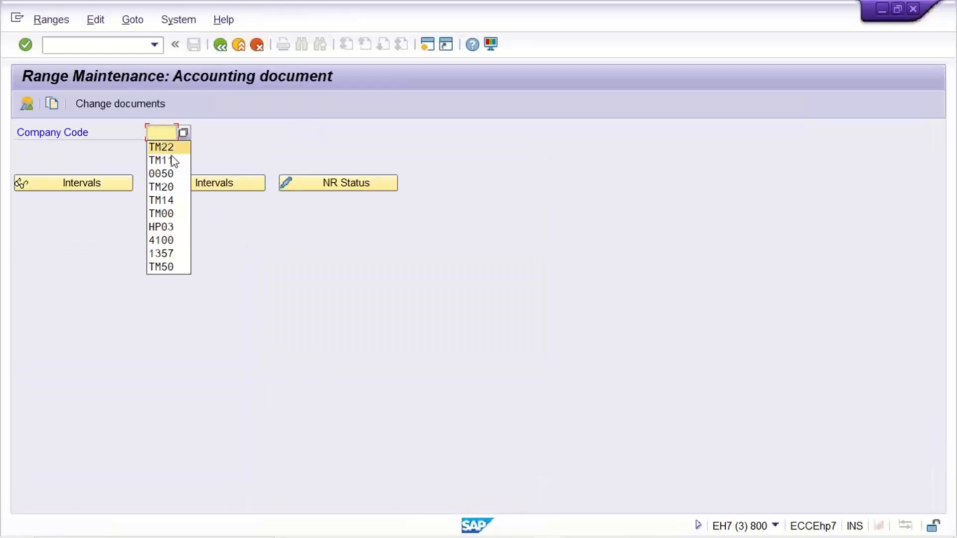
{"action": "key", "text": "Return"}
{"action": "left_click", "coordinate": [203, 185]}
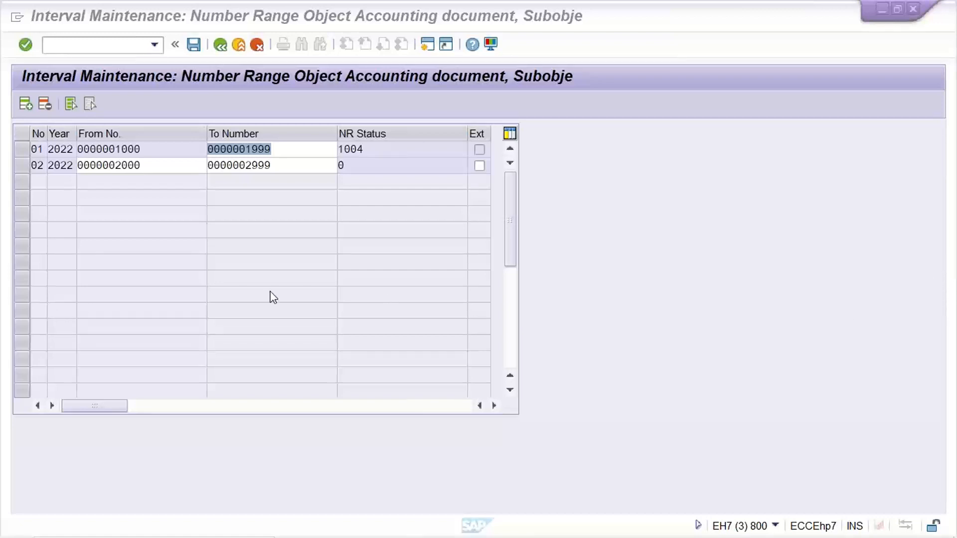
{"action": "left_click", "coordinate": [259, 244]}
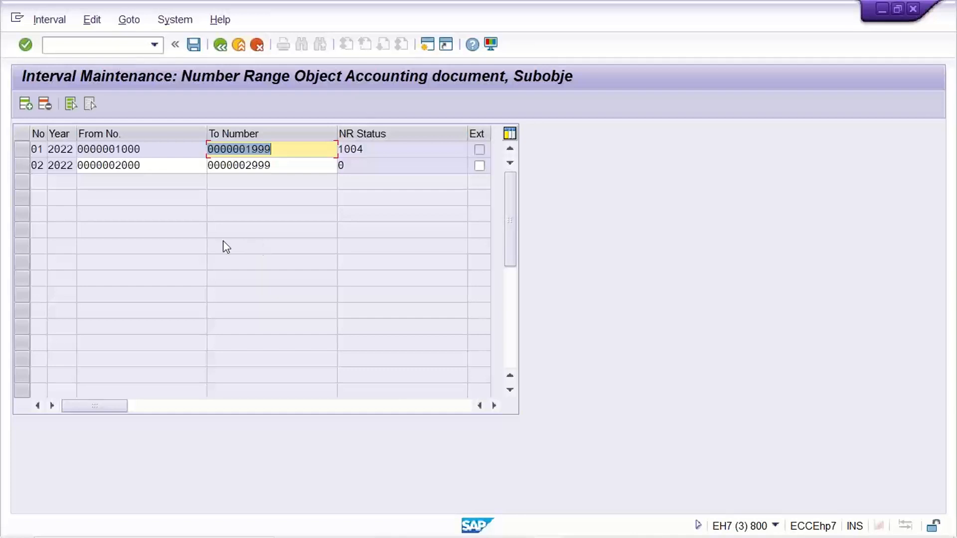
{"action": "left_click", "coordinate": [21, 149]}
{"action": "left_click", "coordinate": [22, 149]}
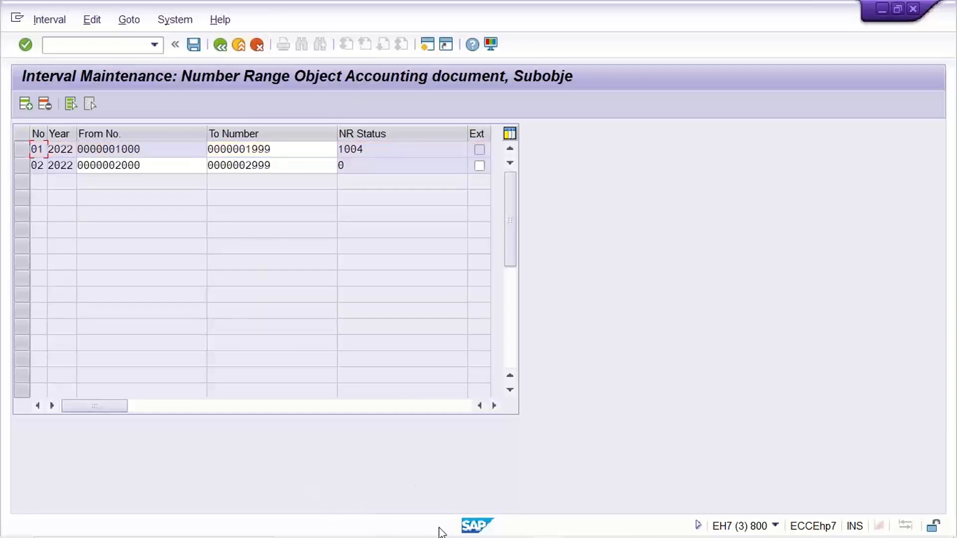
{"action": "left_click", "coordinate": [552, 524]}
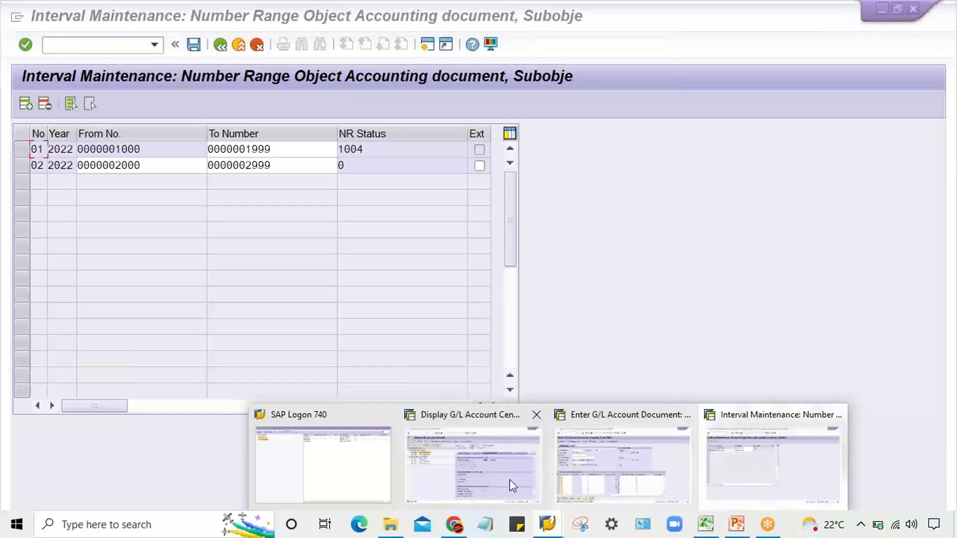
{"action": "left_click", "coordinate": [734, 453]}
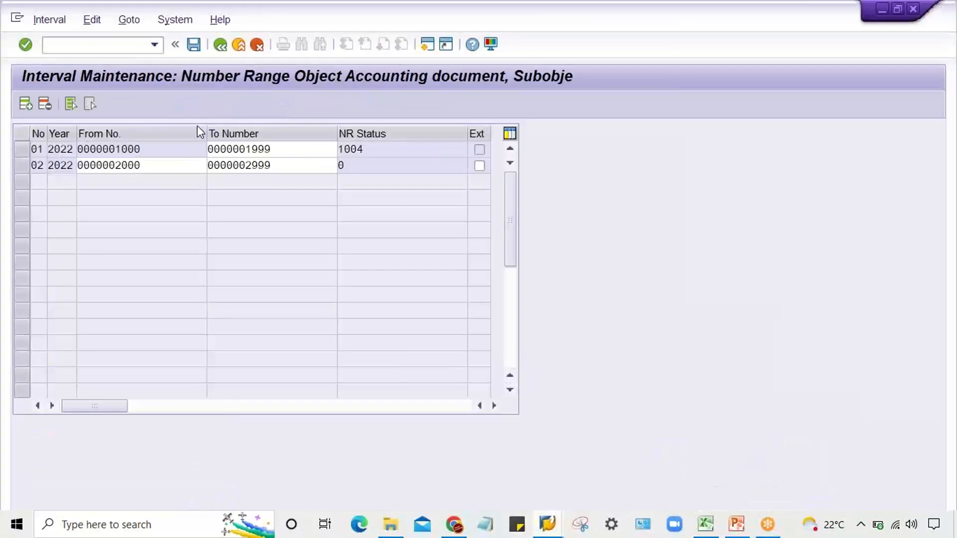
- Return to the document types overview, delete document type ZA and save
{"action": "left_click", "coordinate": [224, 51]}
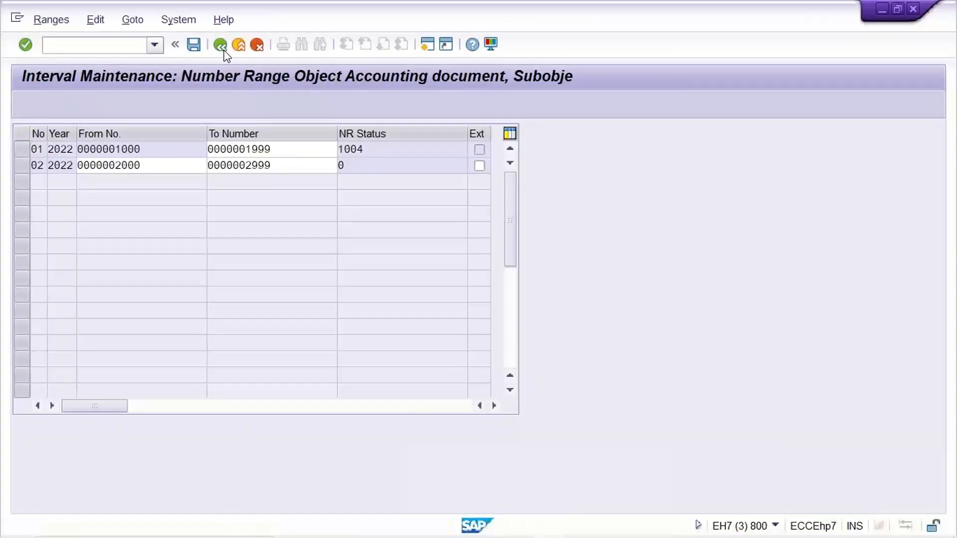
{"action": "left_click", "coordinate": [224, 51]}
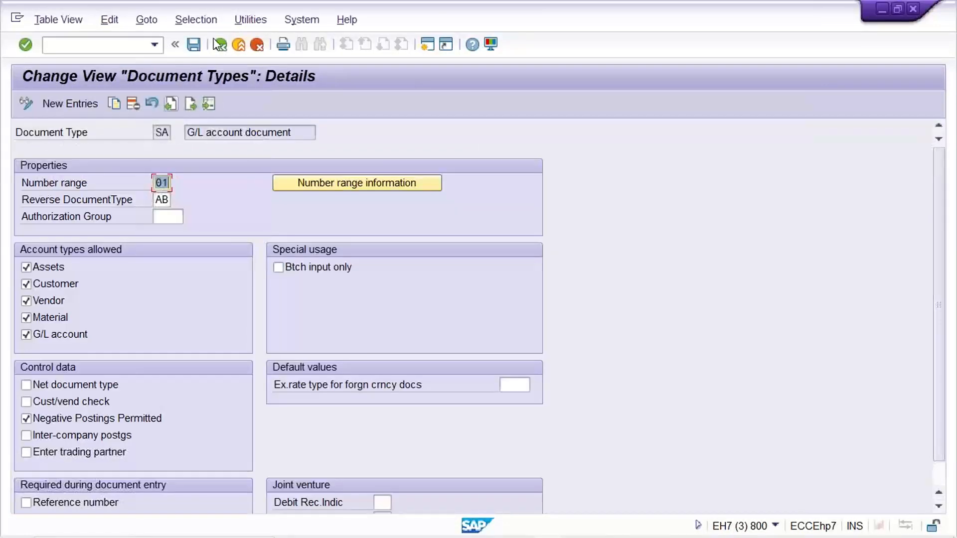
{"action": "left_click", "coordinate": [222, 50]}
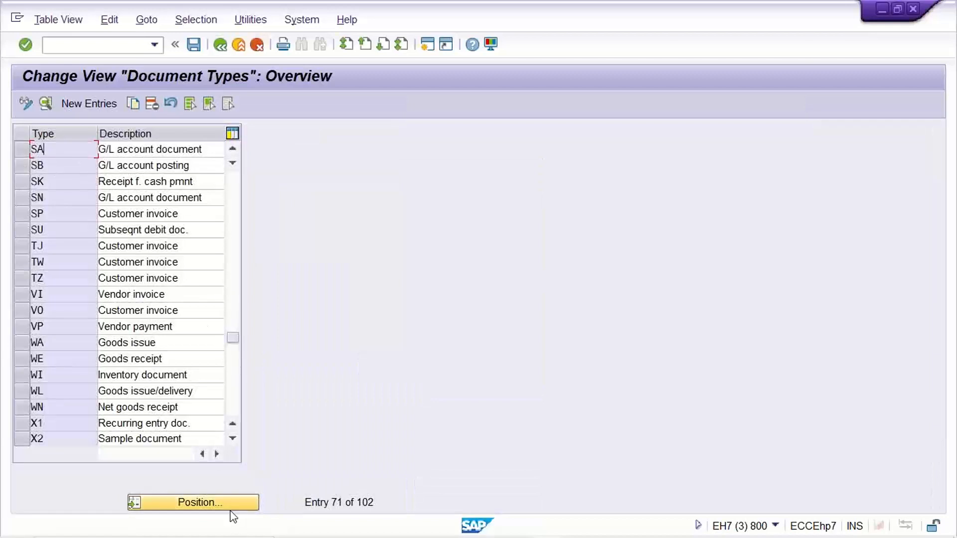
{"action": "left_click", "coordinate": [230, 372]}
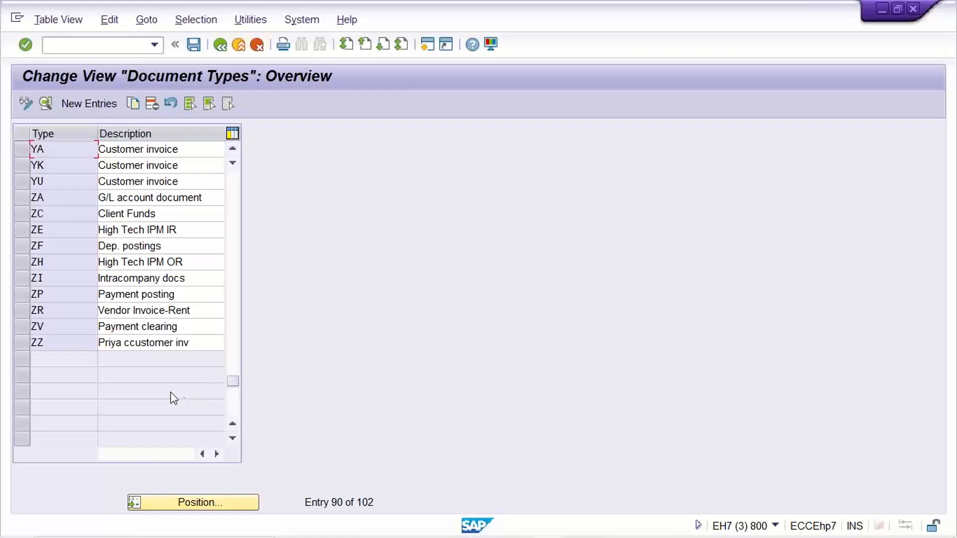
{"action": "left_click", "coordinate": [34, 197]}
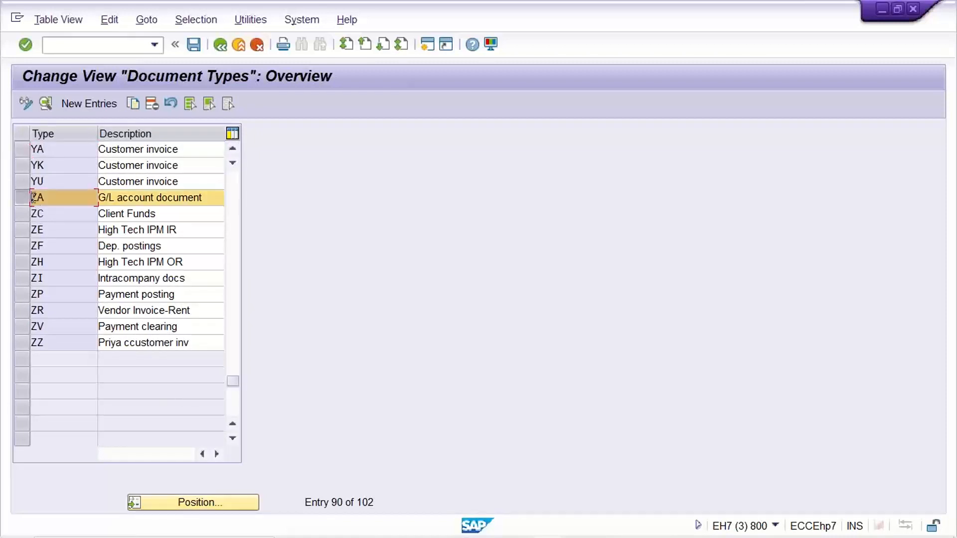
{"action": "left_click", "coordinate": [152, 104]}
{"action": "key", "text": "ctrl+s"}
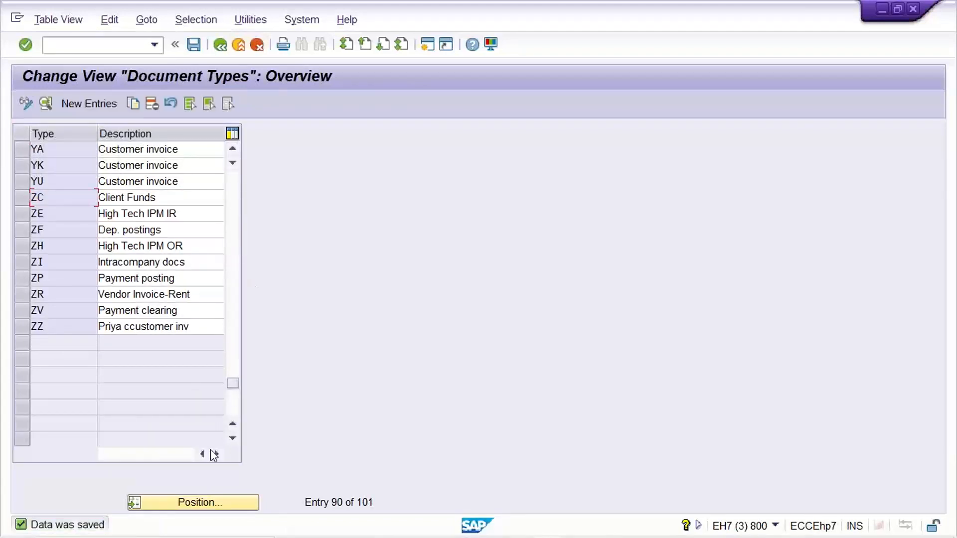
- Locate document type SA in the overview and copy it as new document type ZA
{"action": "left_click", "coordinate": [197, 503]}
{"action": "type", "text": "SA"}
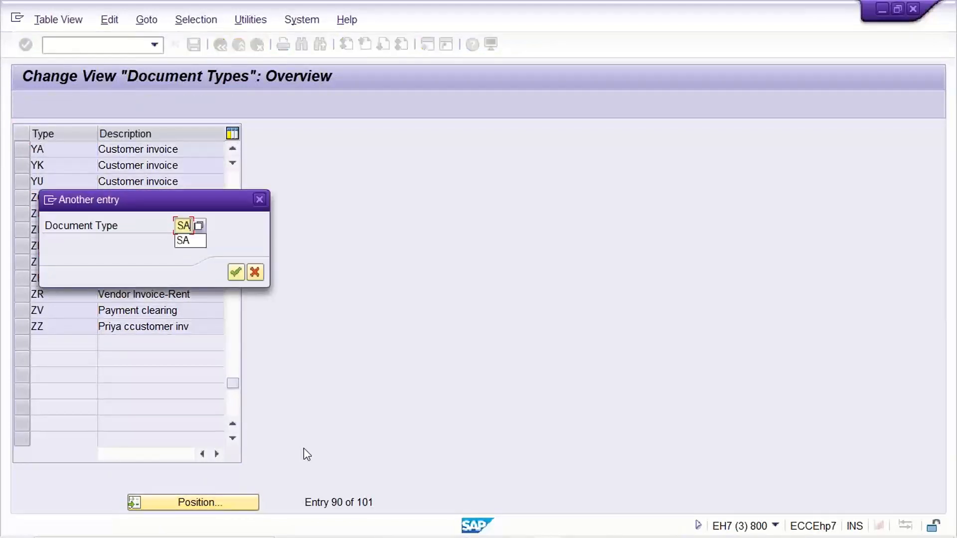
{"action": "key", "text": "Return"}
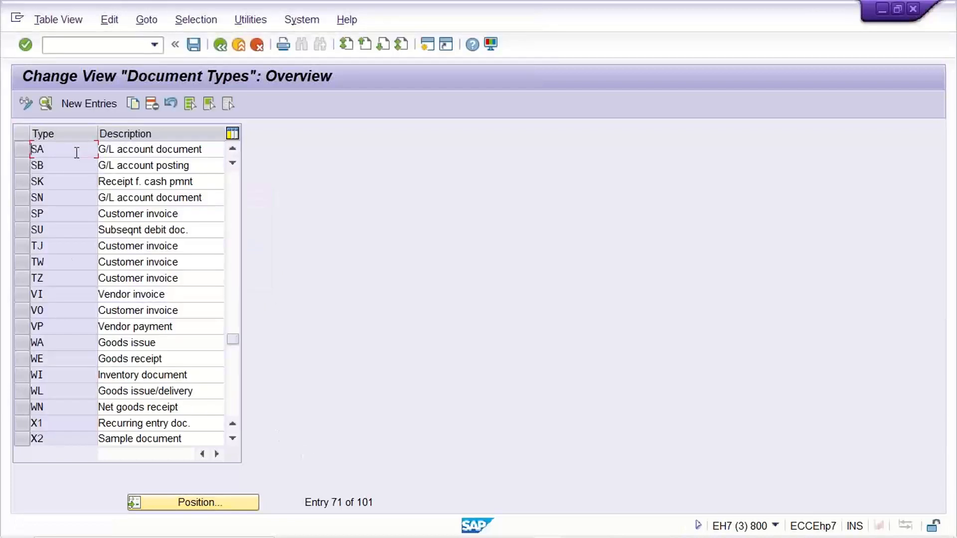
{"action": "left_click", "coordinate": [17, 150]}
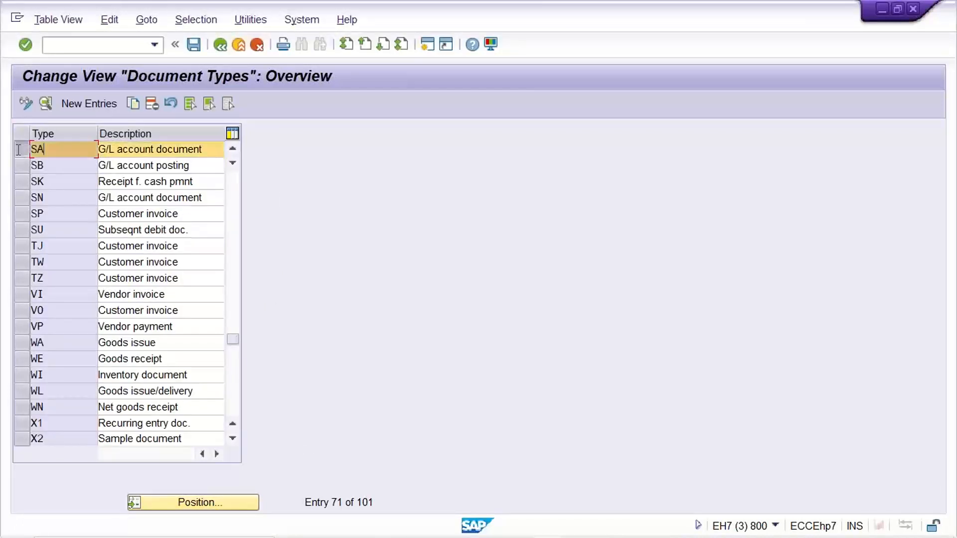
{"action": "left_click", "coordinate": [134, 103]}
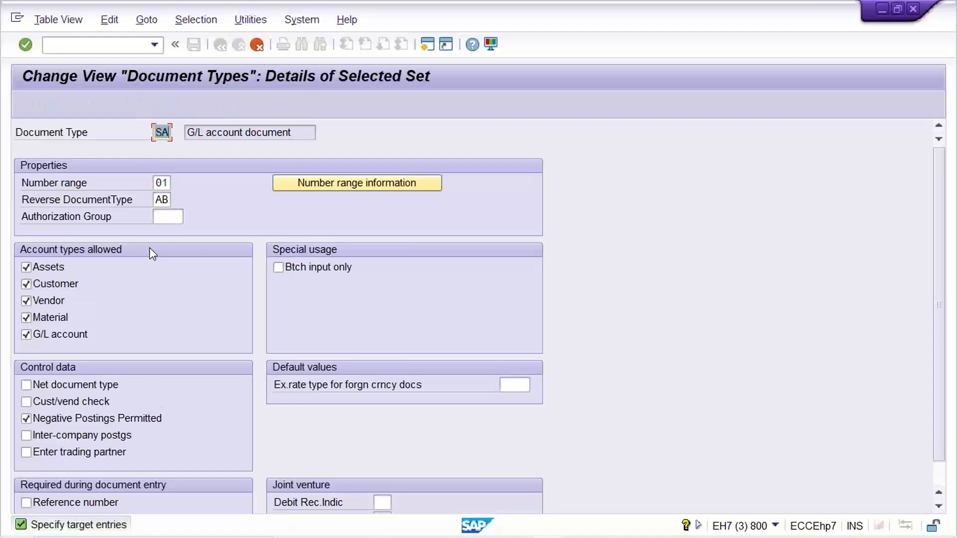
{"action": "type", "text": "ZA"}
{"action": "key", "text": "Tab"}
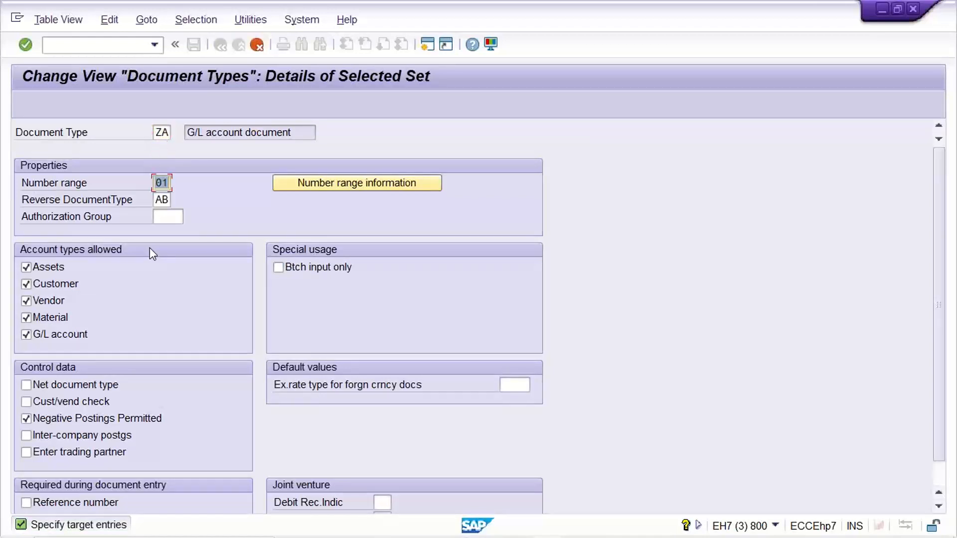
{"action": "key", "text": "Return"}
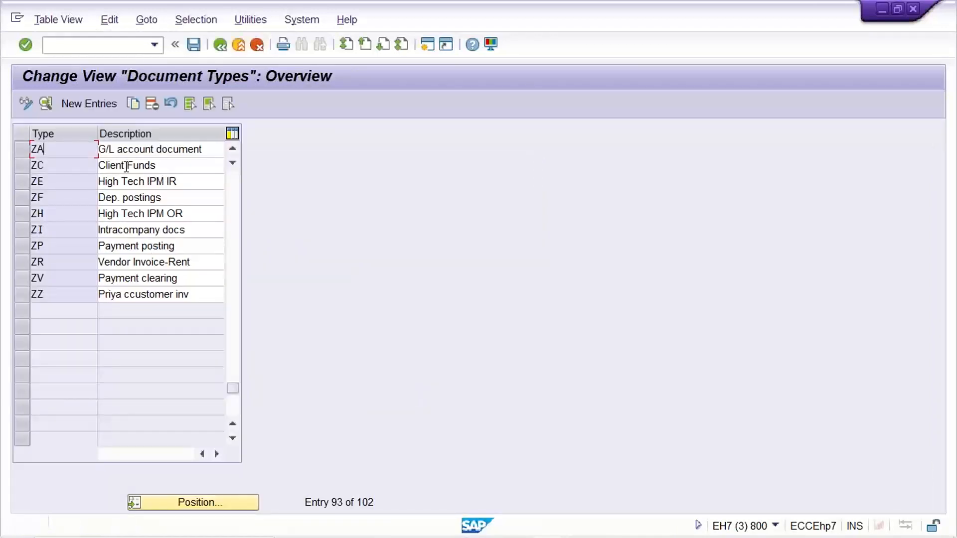
{"action": "key", "text": "Tab"}
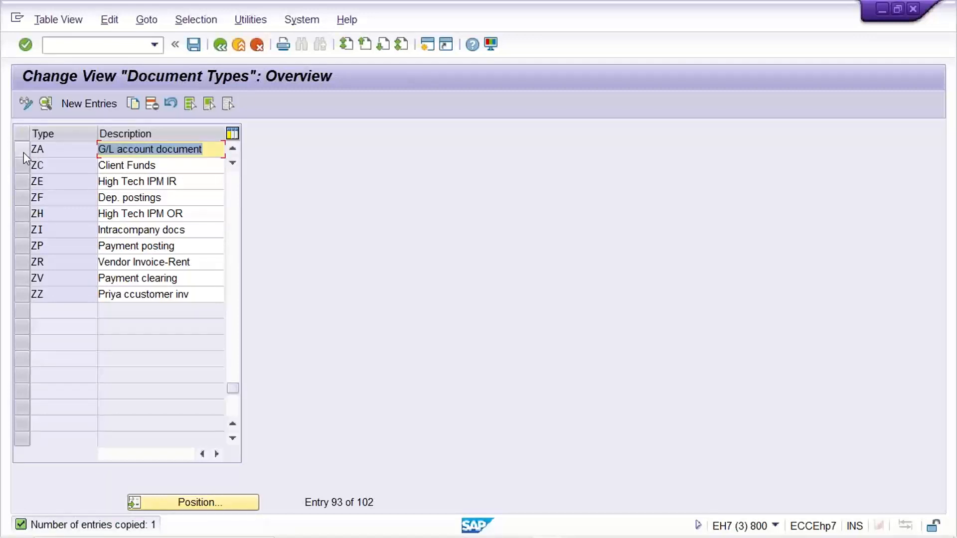
{"action": "type", "text": "TATA"}
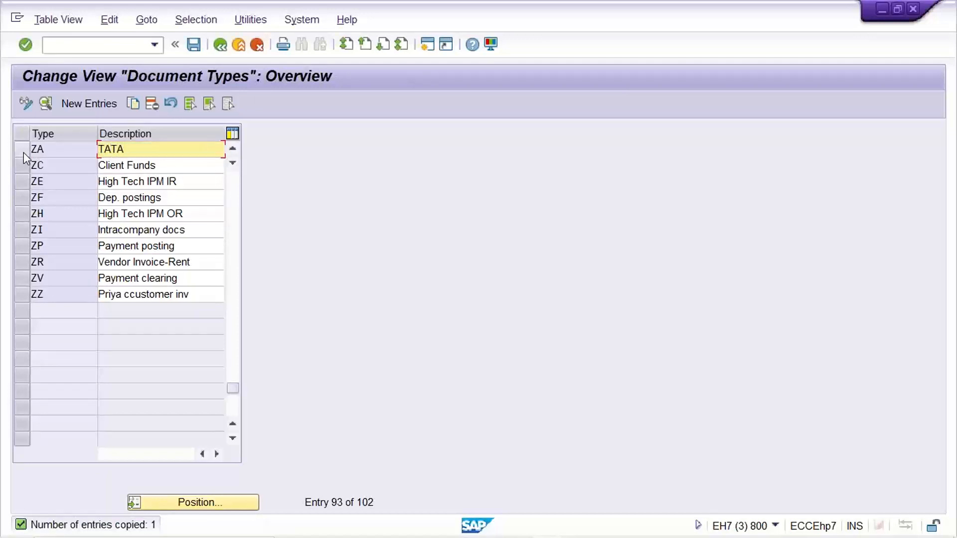
{"action": "key", "text": "BackSpace"}
{"action": "key", "text": "BackSpace"}
{"action": "key", "text": "BackSpace"}
{"action": "key", "text": "BackSpace"}
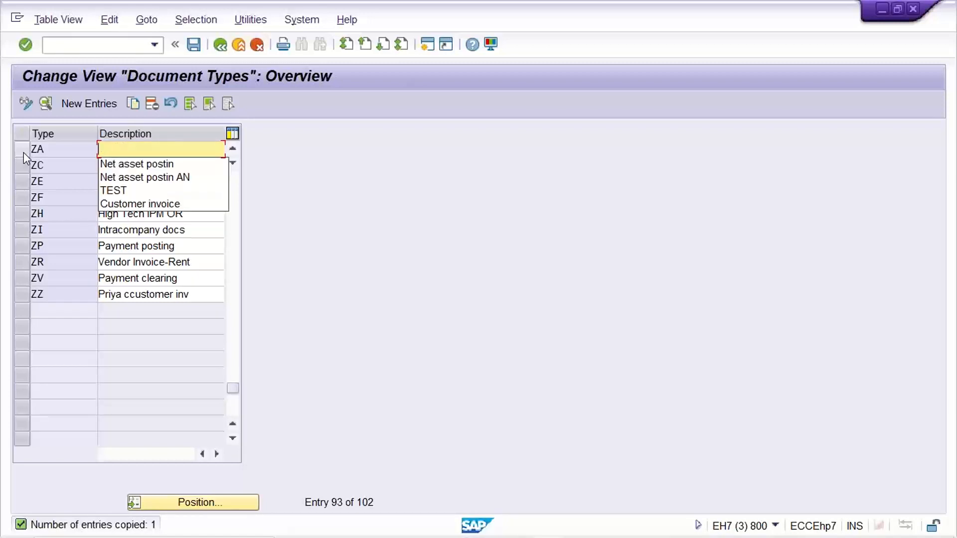
- Set the description of document type ZA to TM22 and save
{"action": "type", "text": "TM22"}
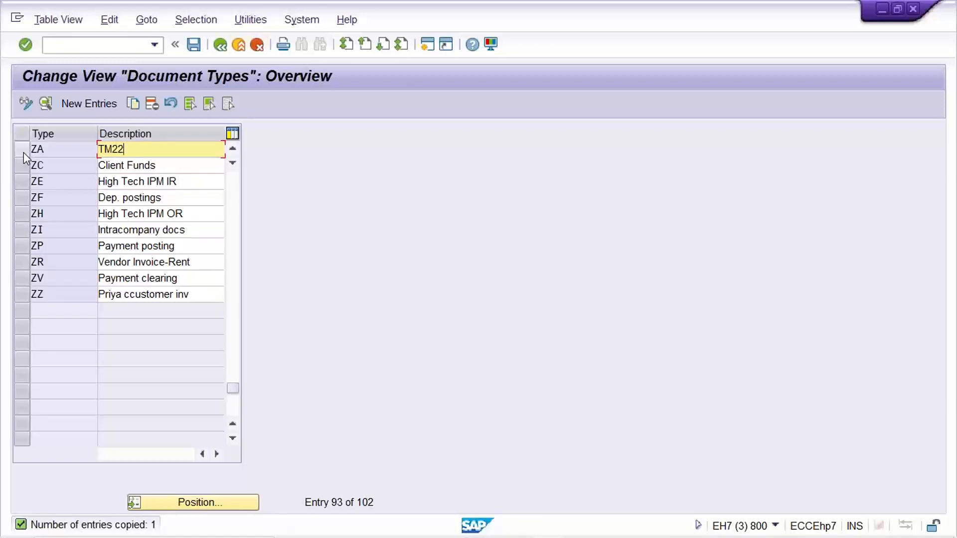
{"action": "key", "text": "ctrl+s"}
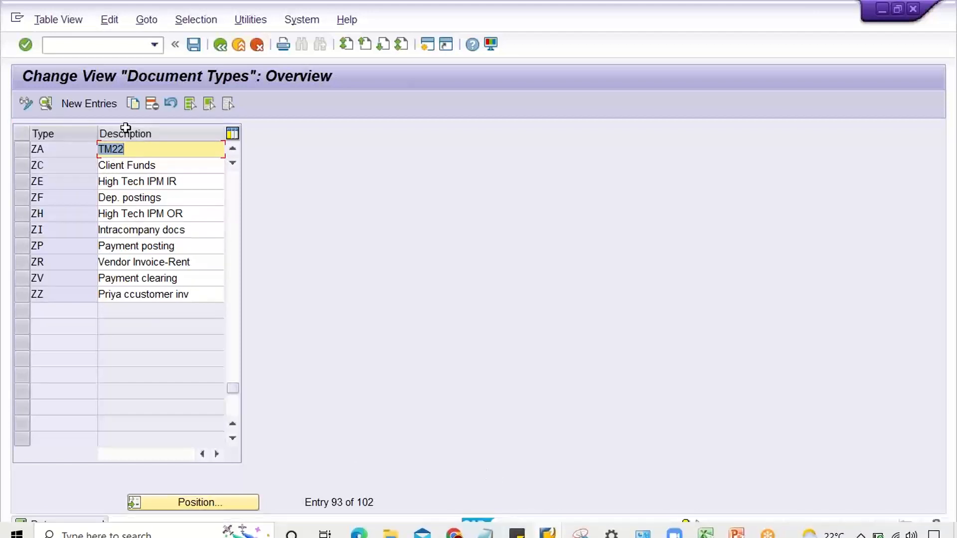
- Open the details of document type ZA, enter number range 01 and save
{"action": "double_click", "coordinate": [88, 149]}
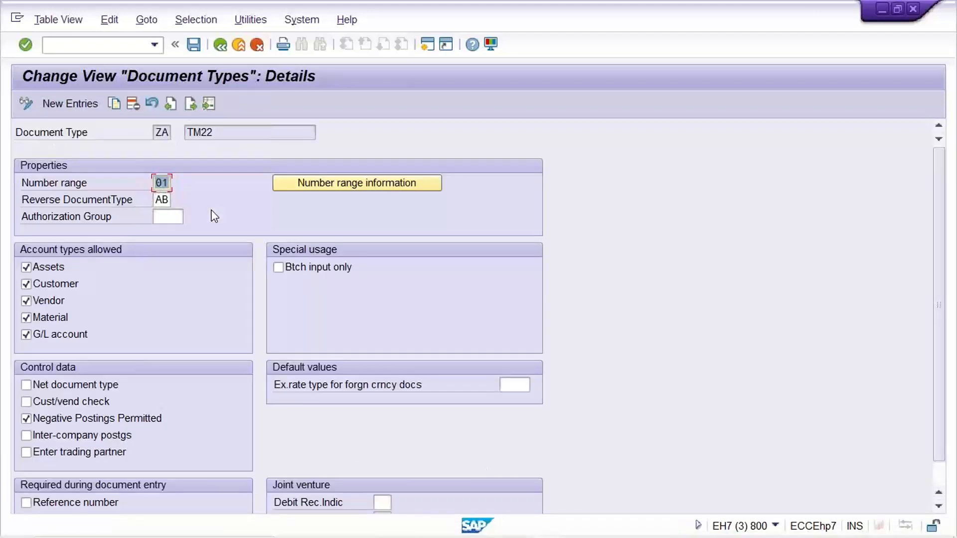
{"action": "type", "text": "01"}
{"action": "key", "text": "ctrl+s"}
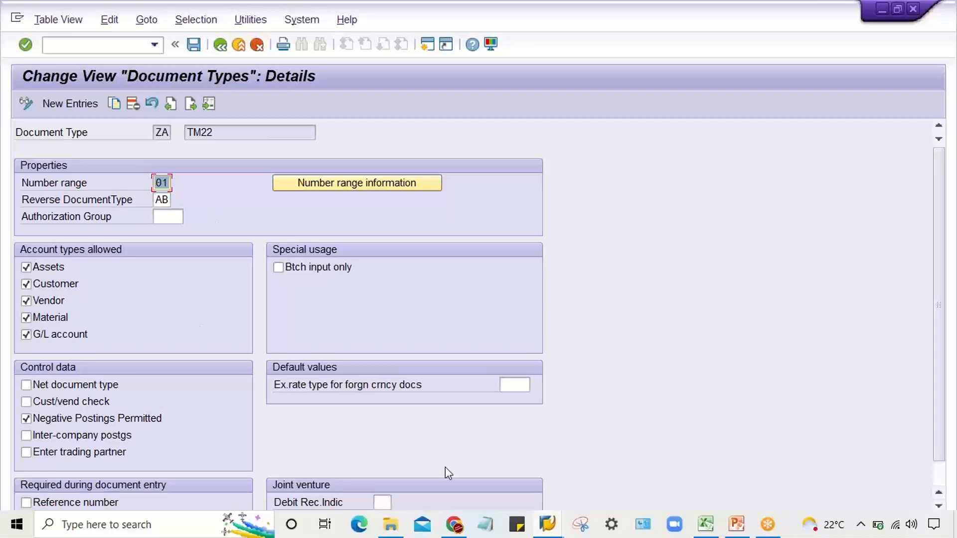
- Switch to the G/L account document entry and check the document type option in the accounting editing options
{"action": "left_click", "coordinate": [551, 530]}
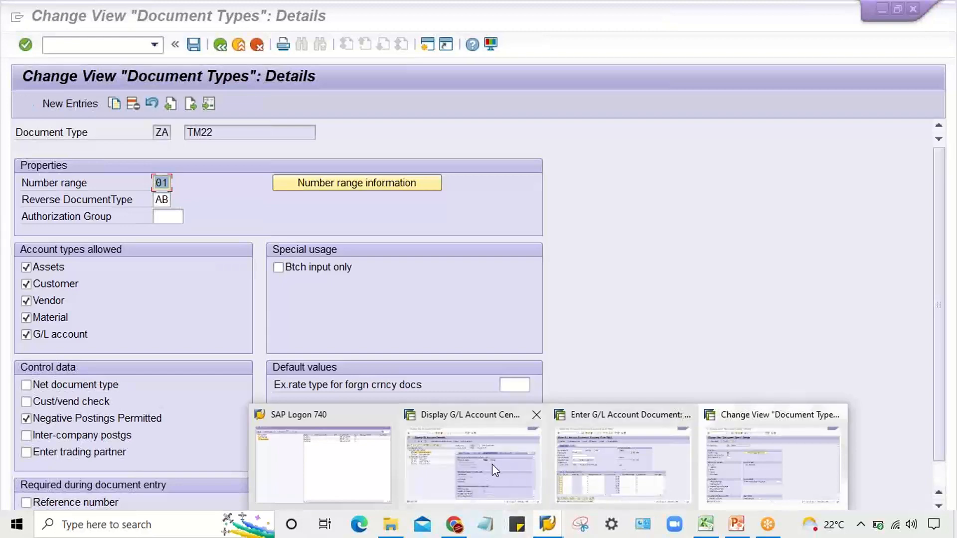
{"action": "left_click", "coordinate": [629, 466]}
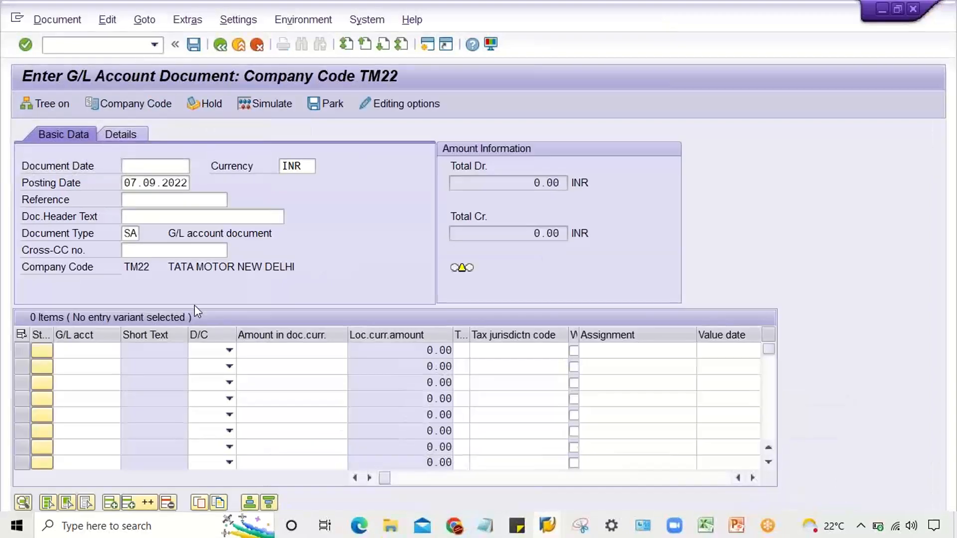
{"action": "left_click", "coordinate": [124, 236]}
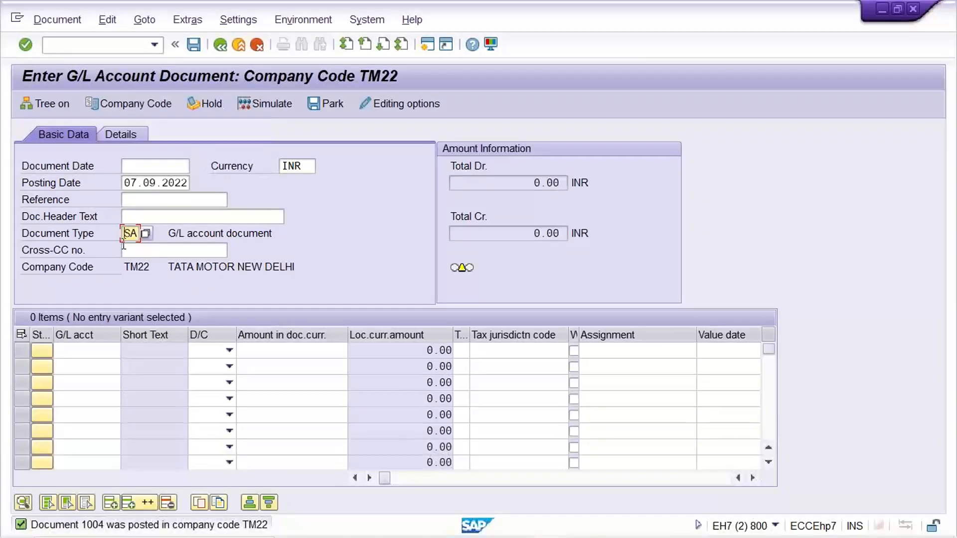
{"action": "left_click", "coordinate": [402, 106]}
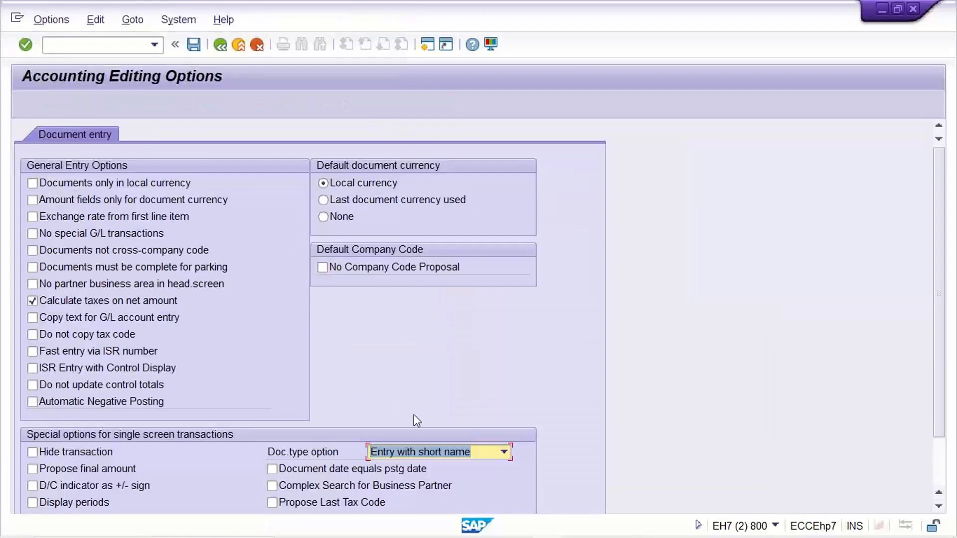
{"action": "left_click", "coordinate": [425, 456]}
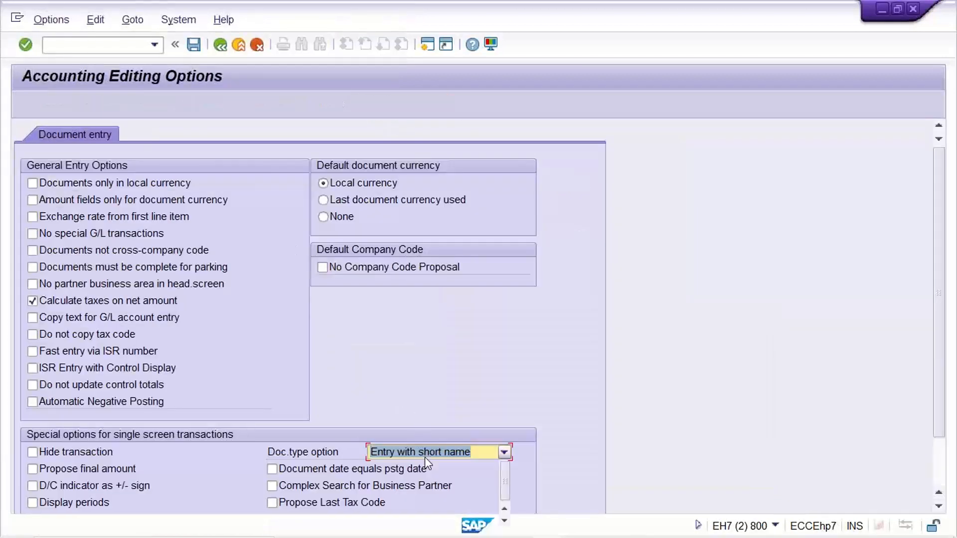
{"action": "left_click", "coordinate": [425, 456]}
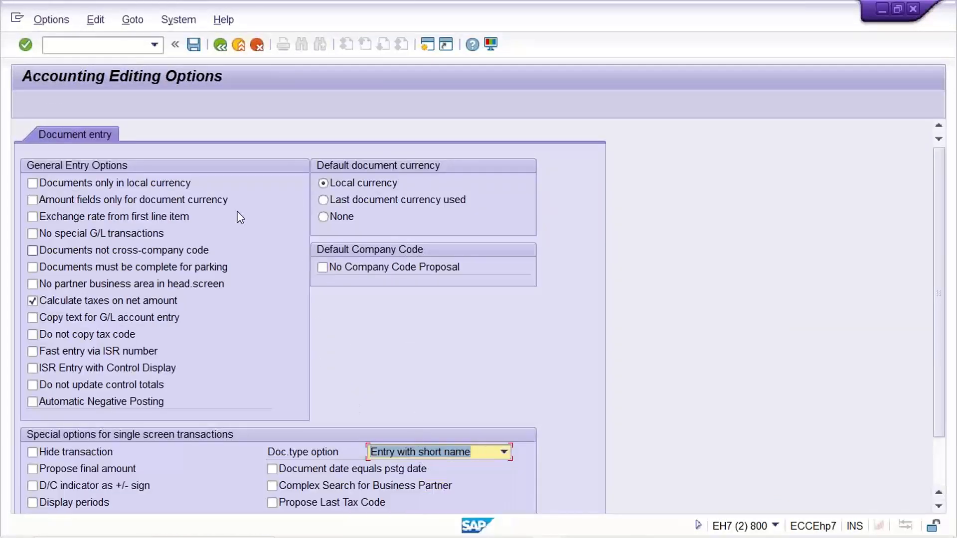
{"action": "left_click", "coordinate": [223, 49]}
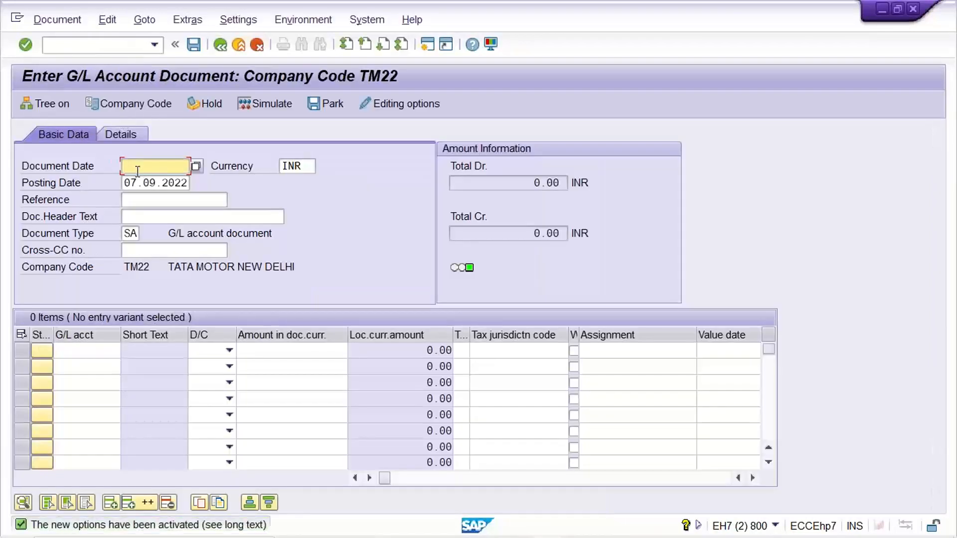
- Set the G/L document's type to ZA and its document date to 07.09.2022
{"action": "left_click", "coordinate": [127, 233]}
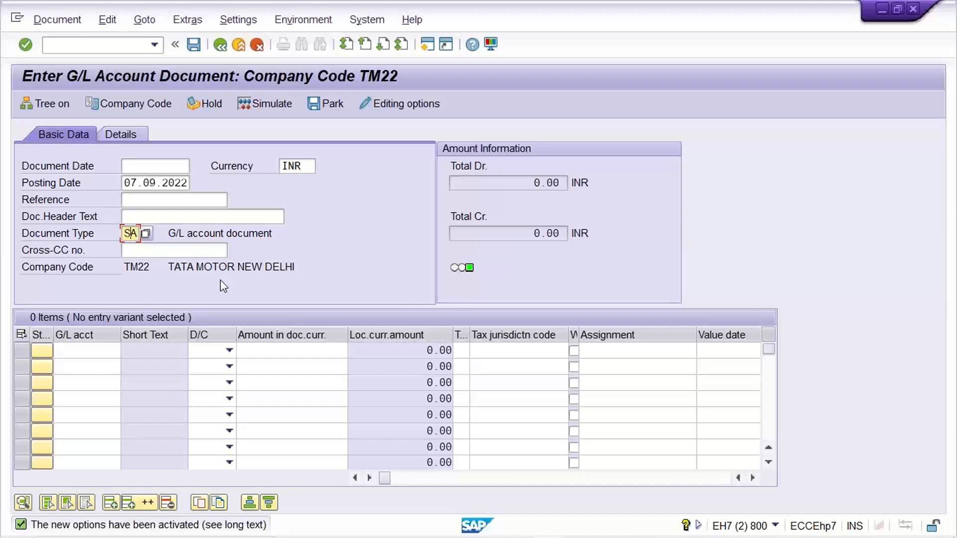
{"action": "key", "text": "ctrl+a"}
{"action": "type", "text": "ZA"}
{"action": "key", "text": "Return"}
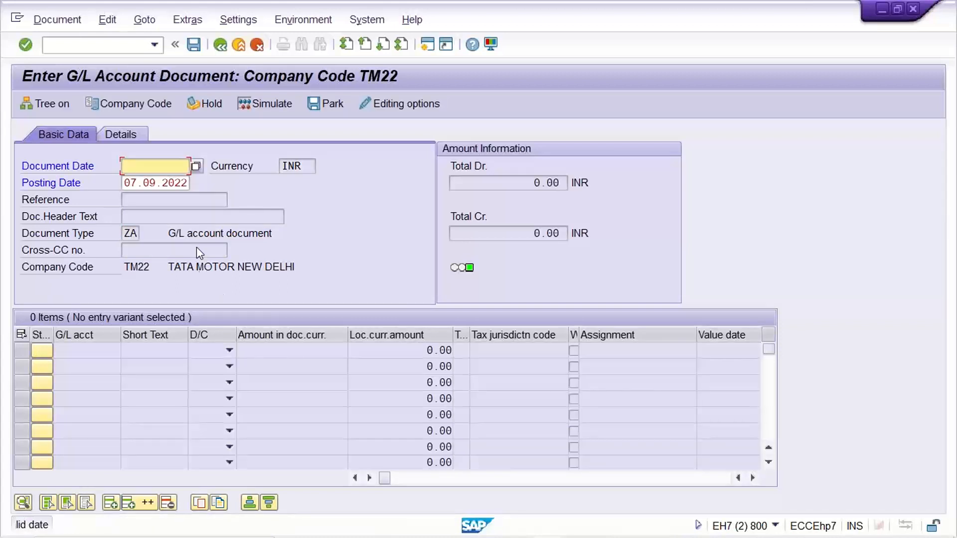
{"action": "key", "text": "space"}
{"action": "key", "text": "Down"}
{"action": "key", "text": "Return"}
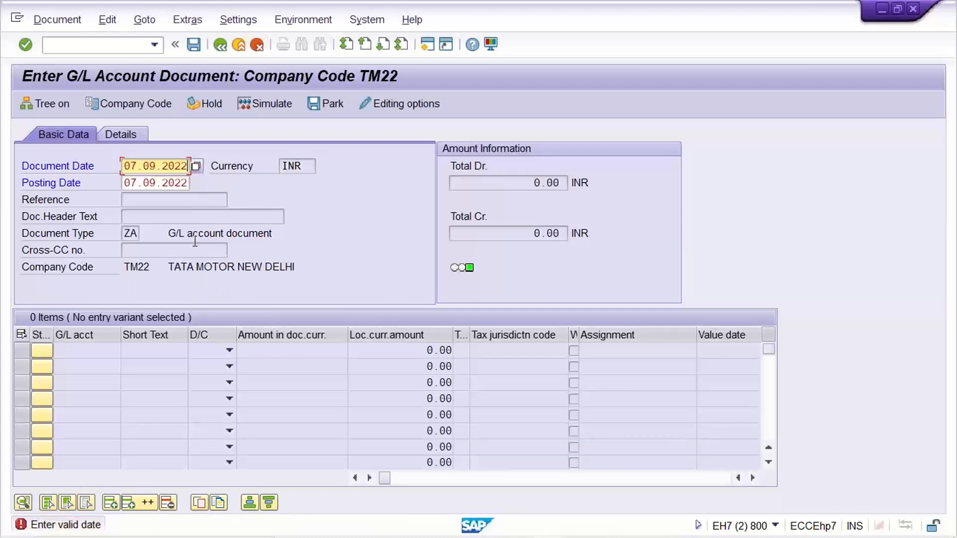
{"action": "key", "text": "Return"}
{"action": "left_click", "coordinate": [204, 233]}
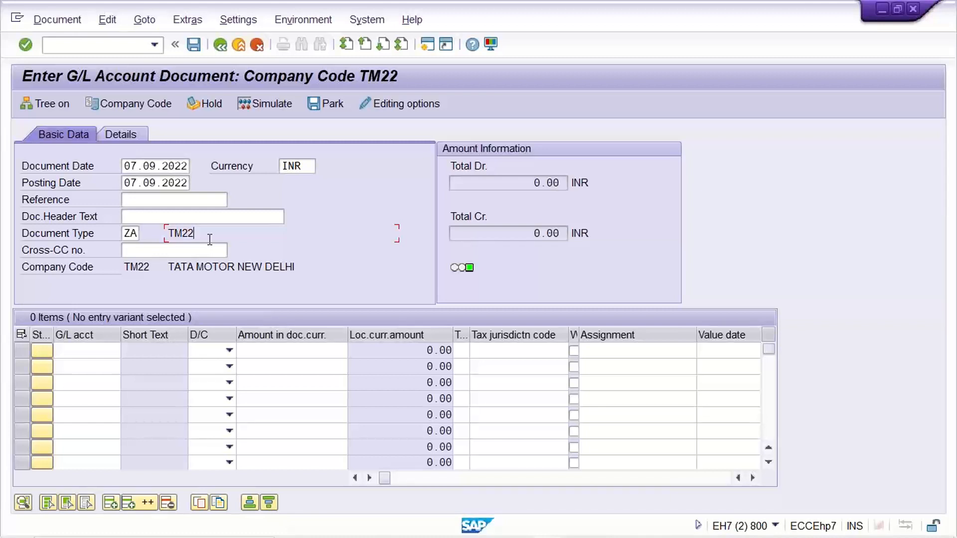
{"action": "left_click", "coordinate": [127, 236]}
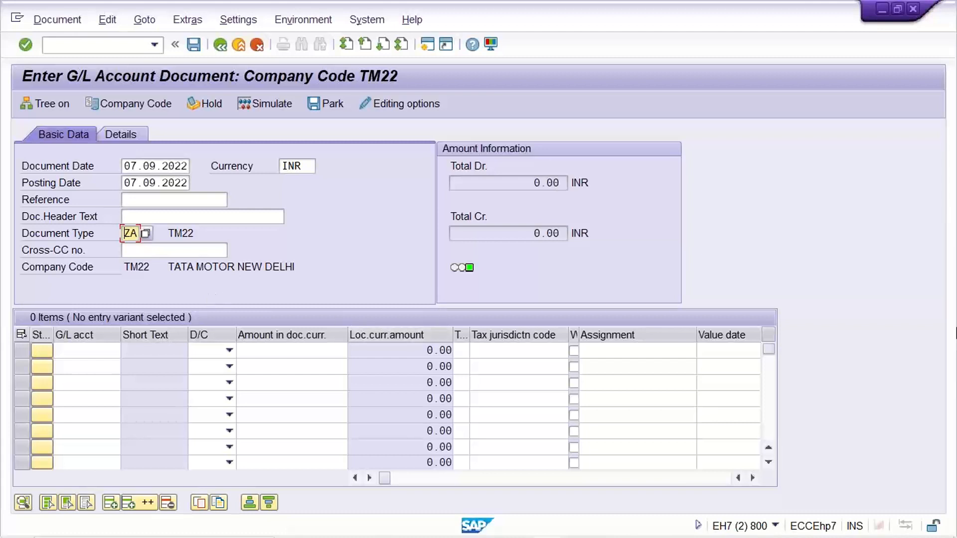
{"action": "left_click", "coordinate": [950, 327]}
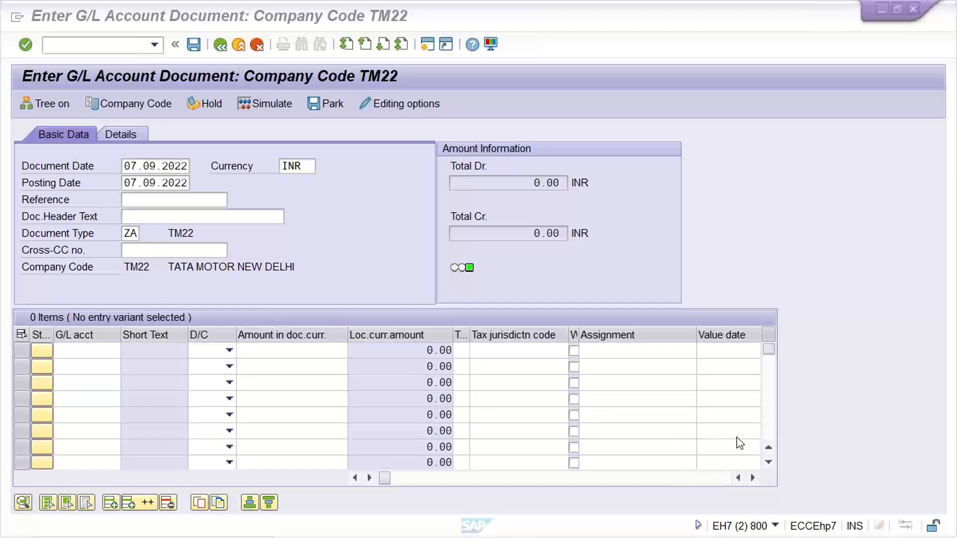
{"action": "left_click", "coordinate": [158, 201]}
{"action": "left_click", "coordinate": [157, 205]}
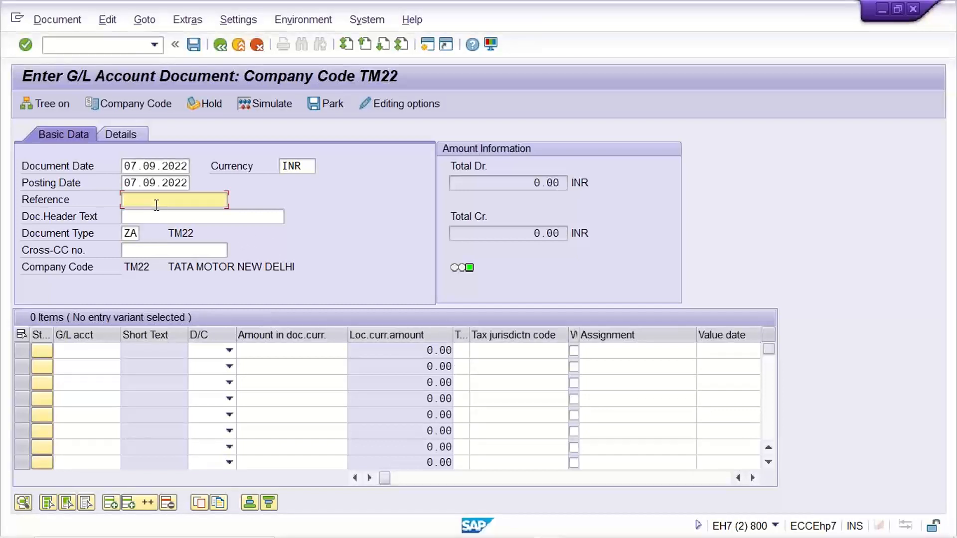